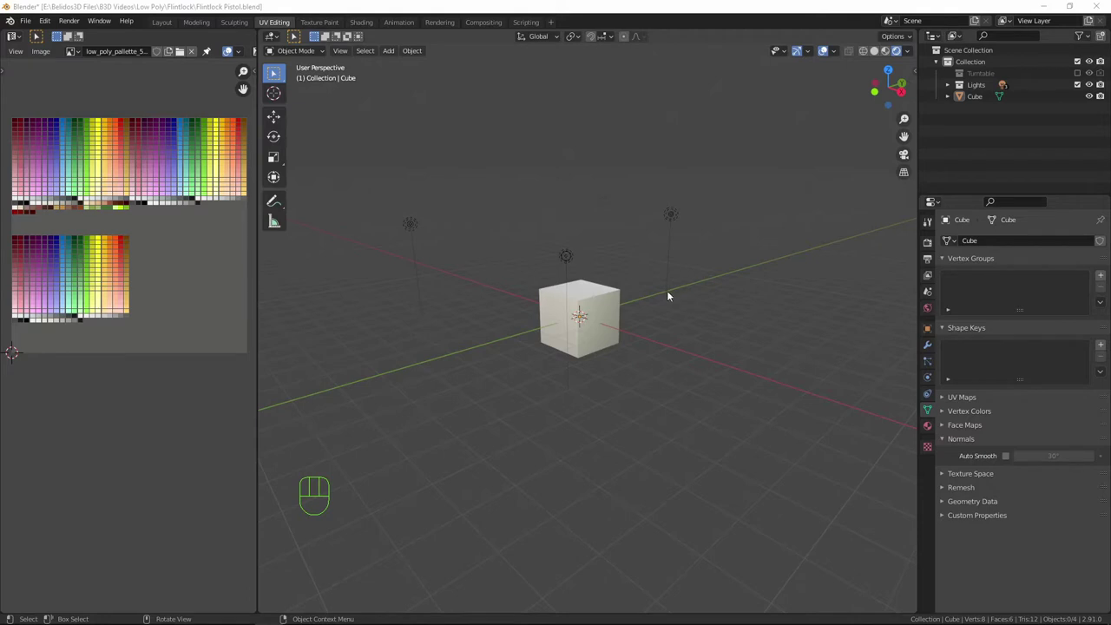
Scale the whole cube mesh along Y to about 0.76 in Edit Mode.
scroll(614, 352, "up", 1)
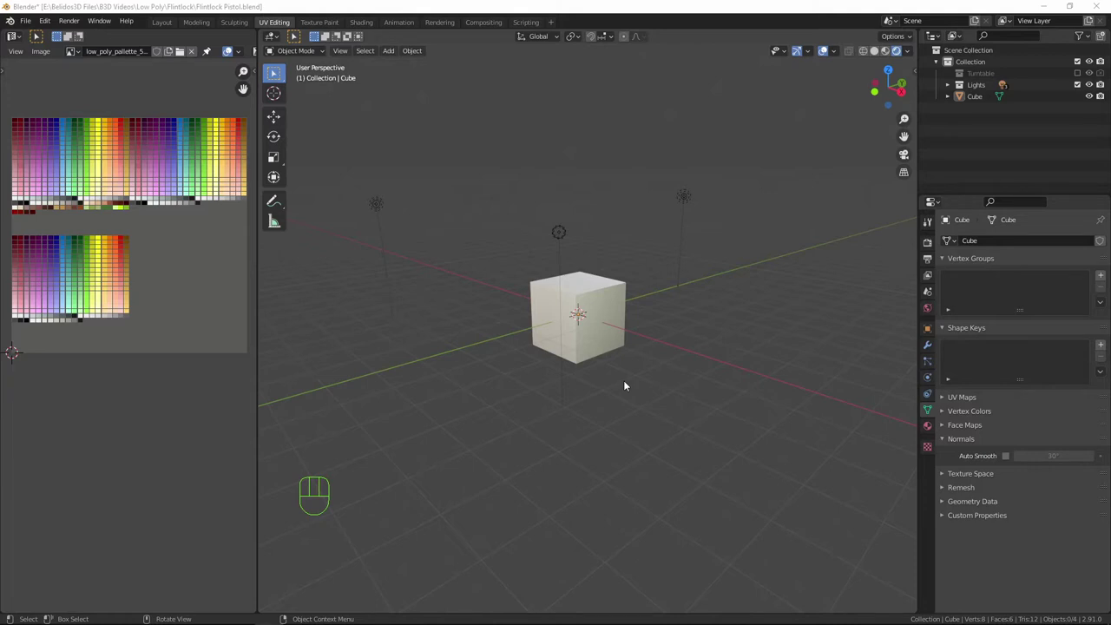
left_click(605, 282)
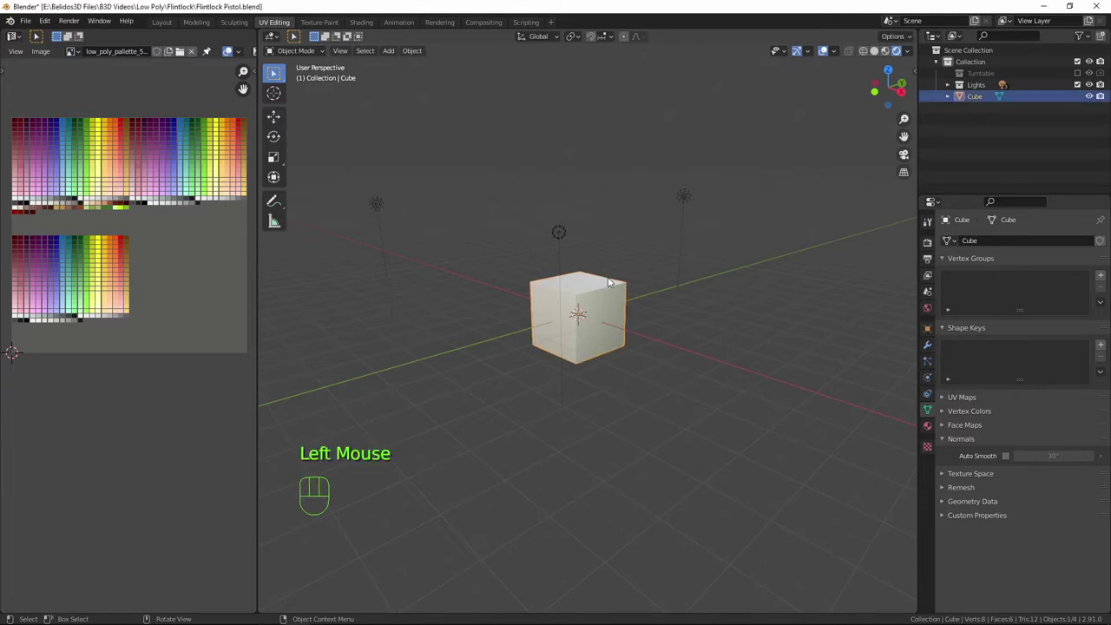
key("Tab")
scroll(685, 347, "up", 4)
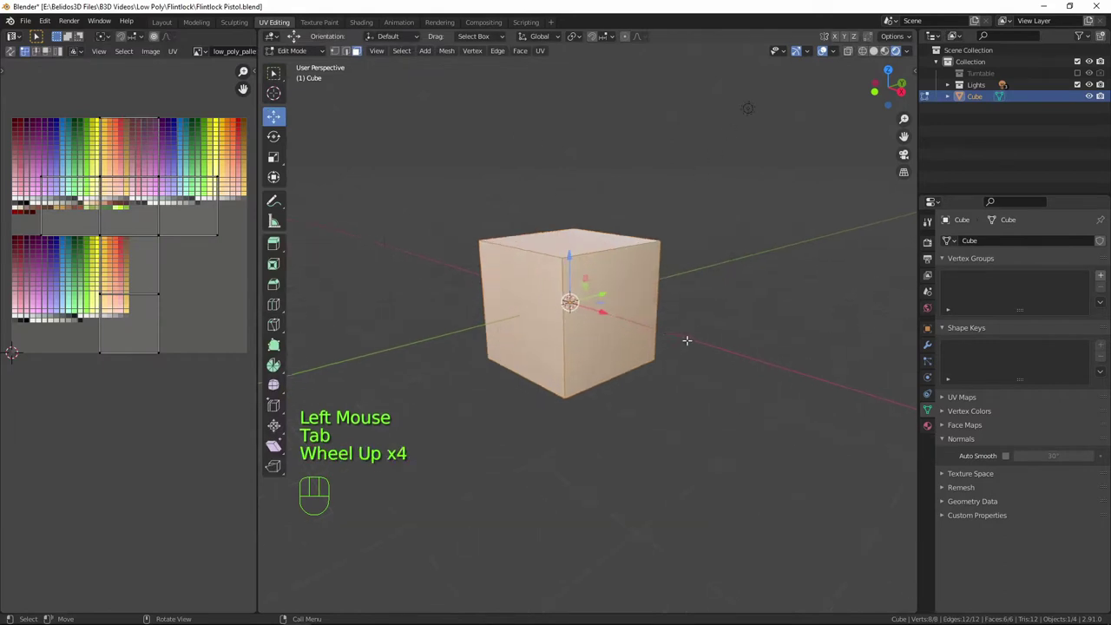
middle_click_drag(687, 341, 644, 380)
key("s")
key("y")
left_click(767, 330)
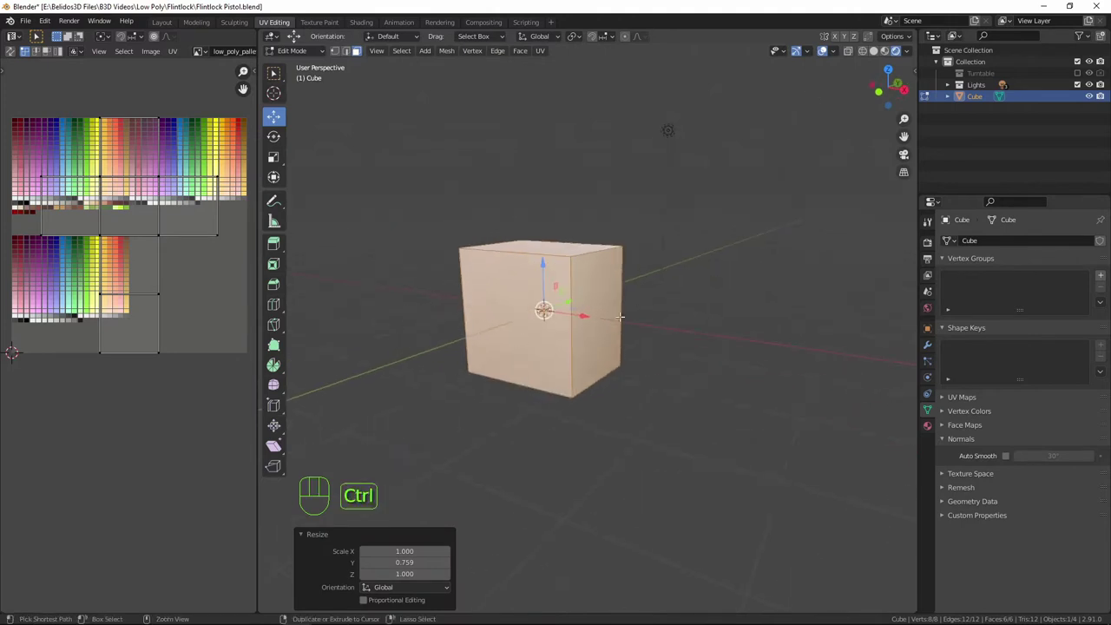
Add one horizontal loop cut around the middle of the block, without sliding it.
key("ctrl+r")
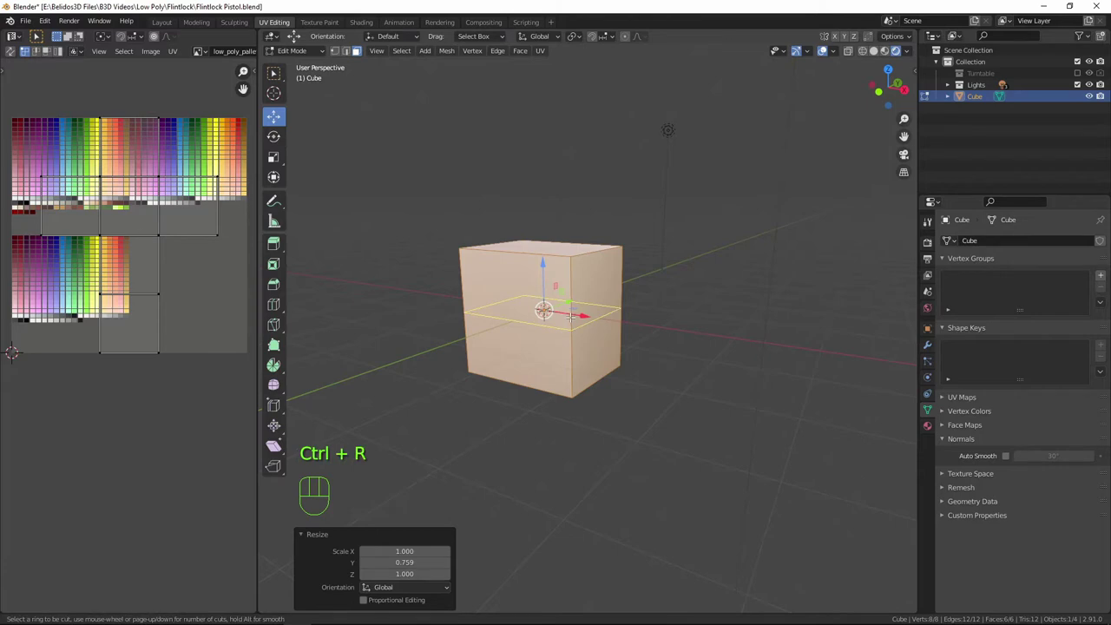
left_click(570, 317)
right_click(570, 317)
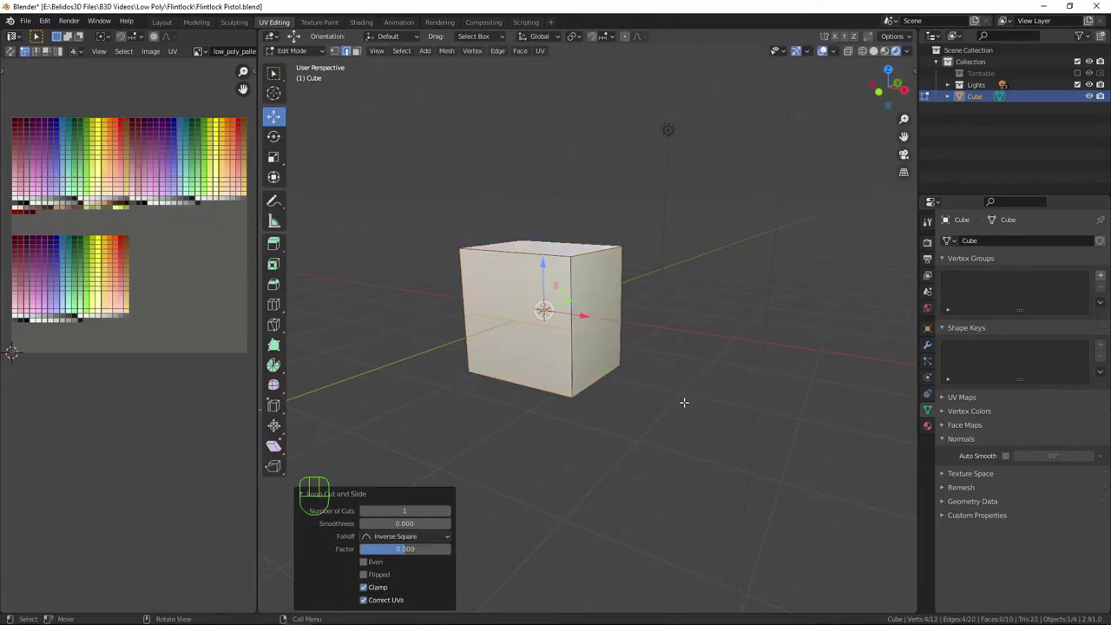
Bevel the block's four outer edges running along X by about 0.39 m with 3 segments.
middle_click_drag(685, 402, 639, 422)
key("2")
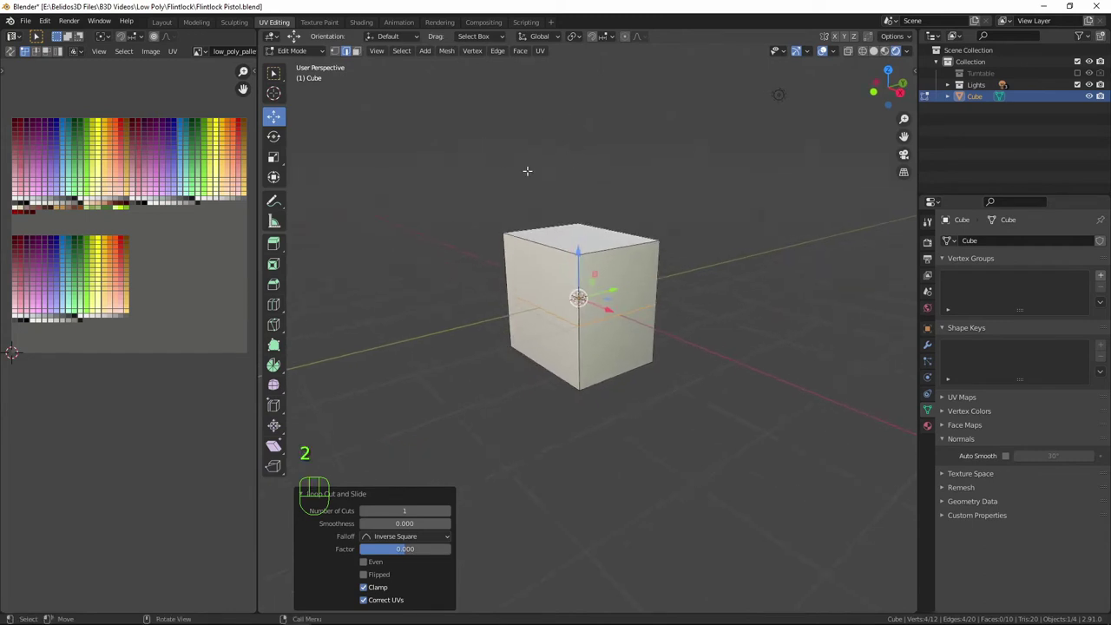
left_click(547, 242, "alt")
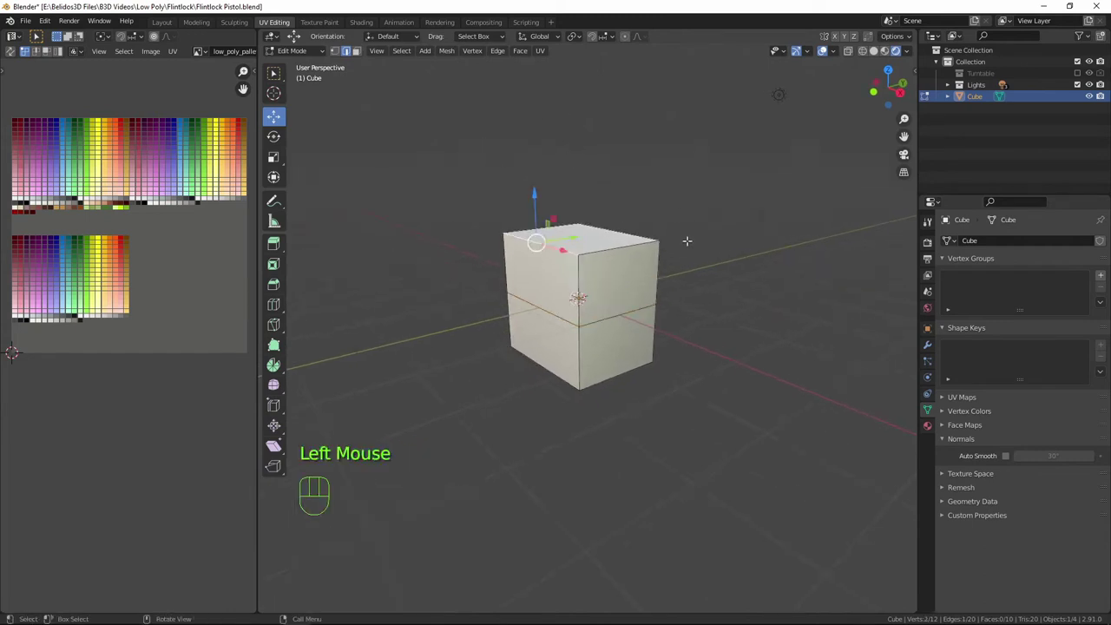
scroll(686, 240, "down", 1)
middle_click_drag(687, 241, 706, 269)
left_click(727, 265, "shift")
left_click(670, 187, "shift")
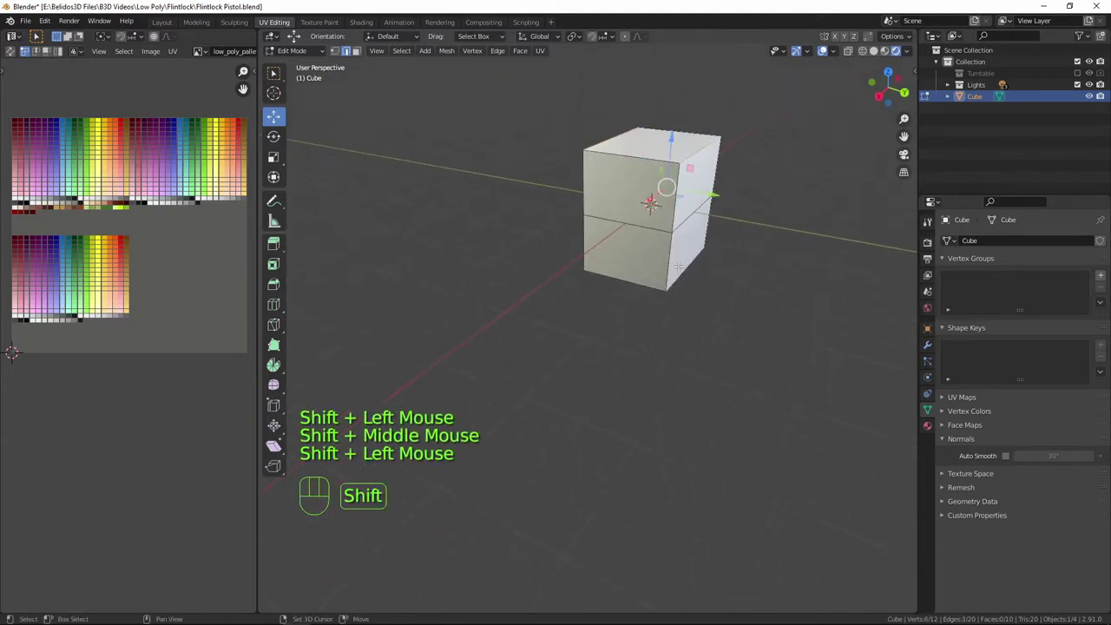
middle_click_drag(670, 186, 755, 275)
left_click(473, 291, "shift")
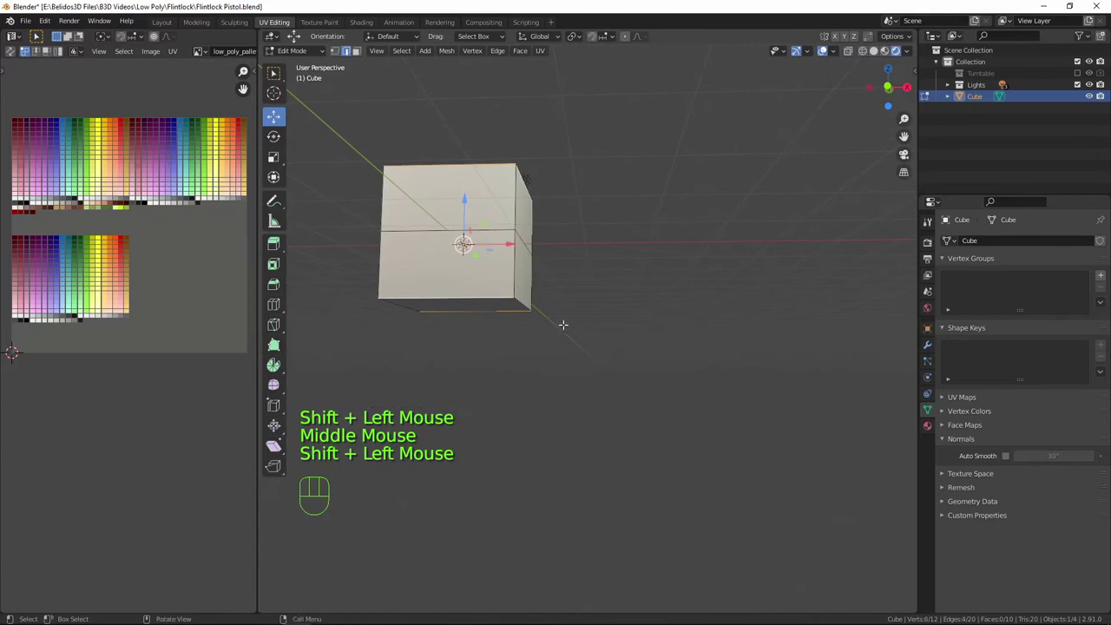
middle_click_drag(565, 322, 563, 393)
middle_click(562, 408)
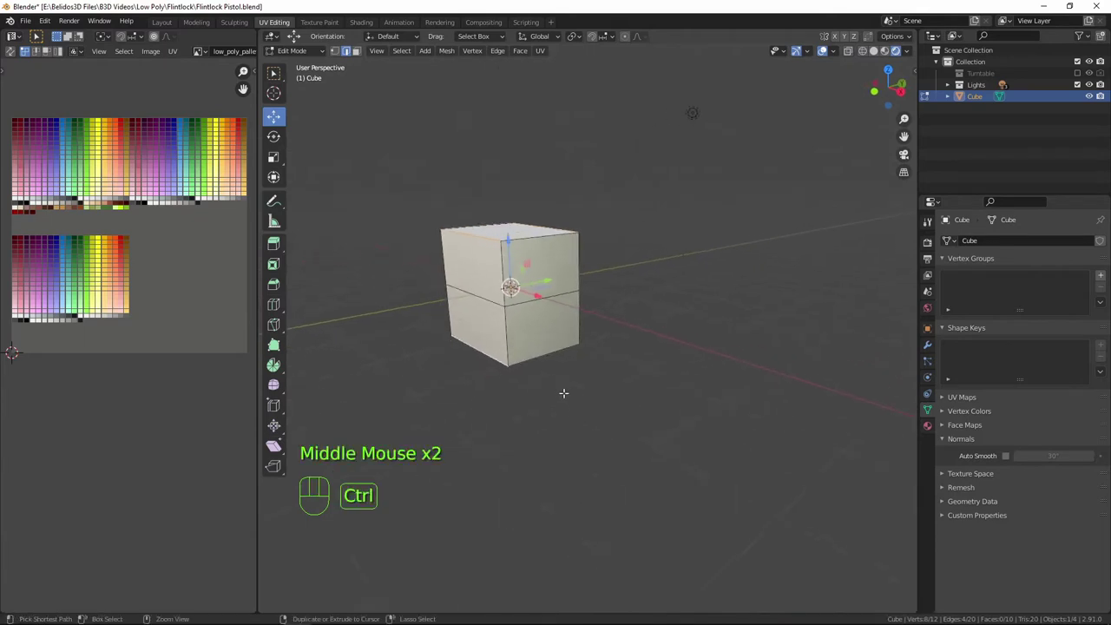
key("ctrl+b")
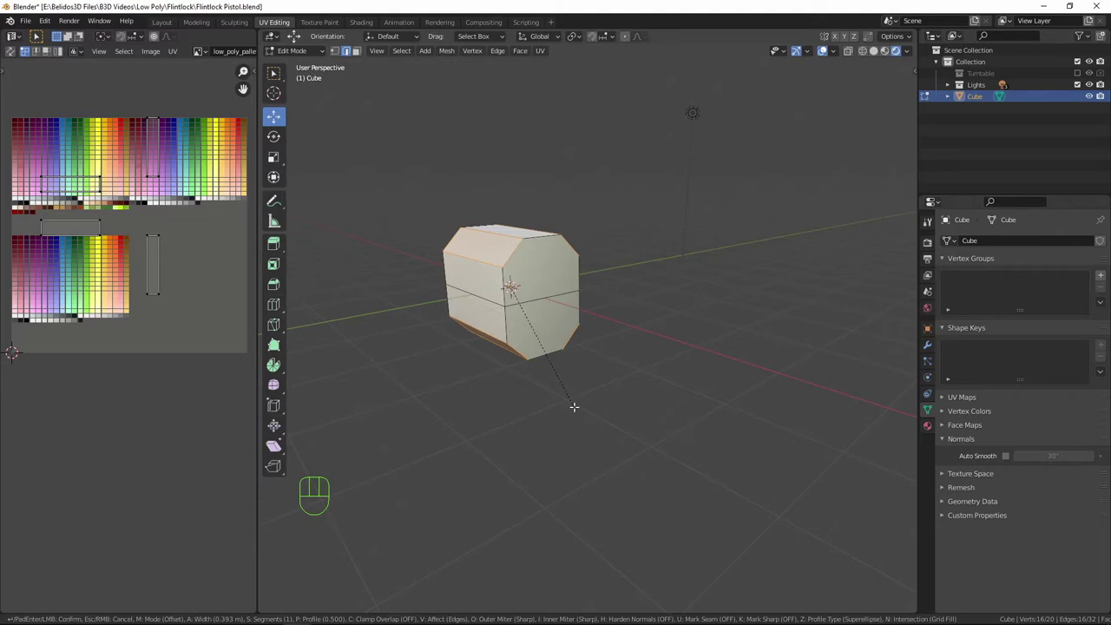
scroll(574, 406, "up", 1)
scroll(574, 406, "up", 1)
left_click(573, 406)
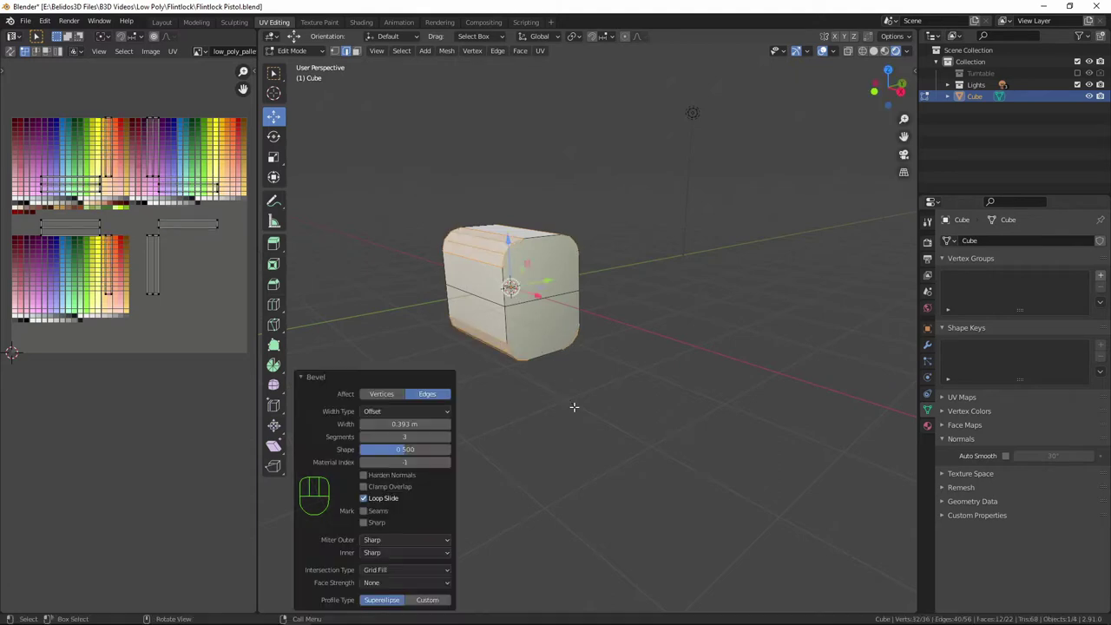
right_click(574, 406)
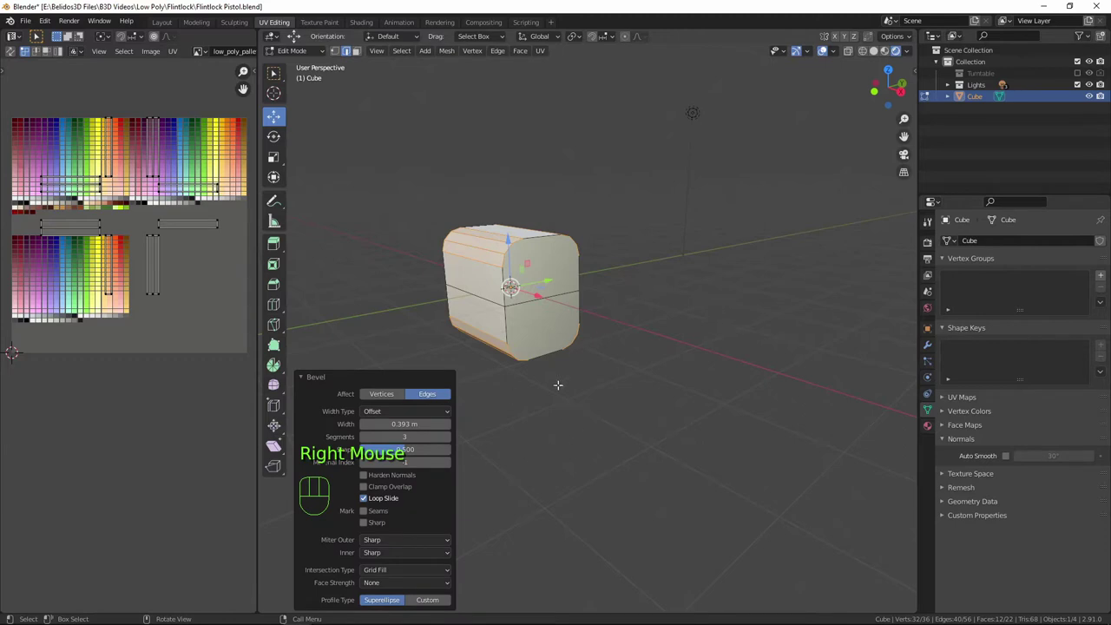
Shade the bevelled block smooth in Object Mode.
key("Tab")
middle_click_drag(550, 370, 540, 320)
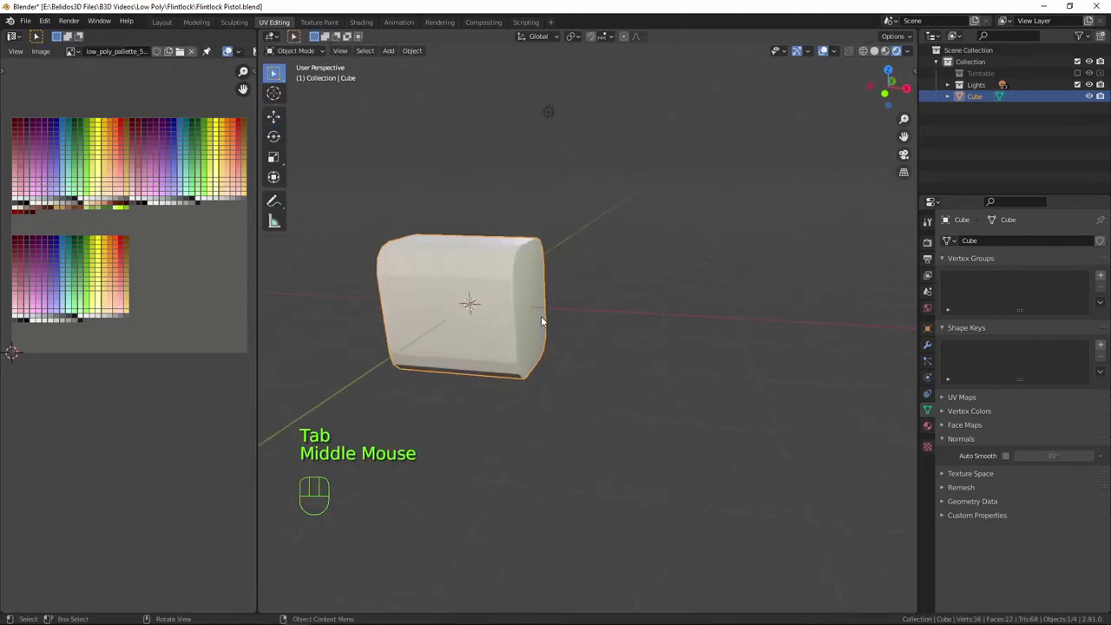
right_click(400, 236)
left_click(400, 235)
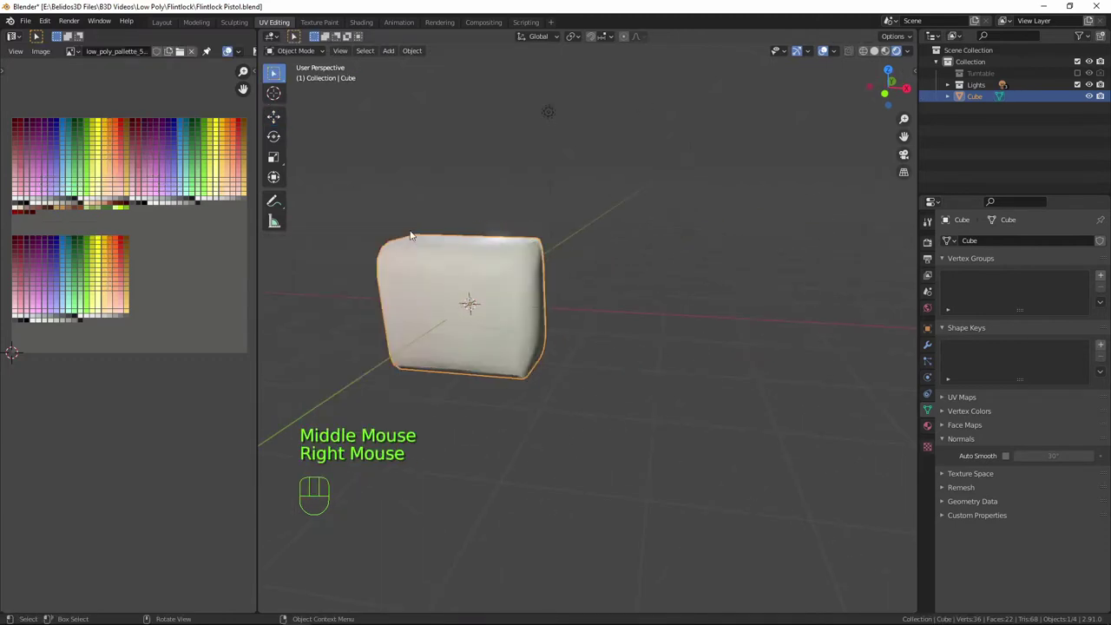
Enable Auto Smooth for the block's normals with a 60° angle.
middle_click_drag(589, 329, 657, 404)
scroll(633, 394, "up", 2)
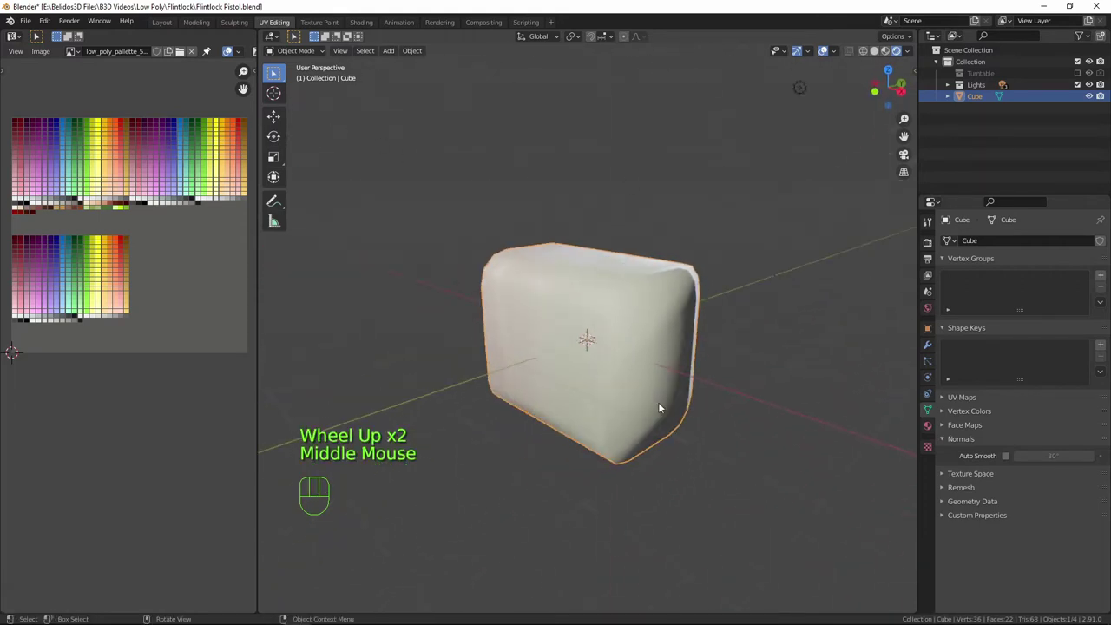
left_click(929, 417)
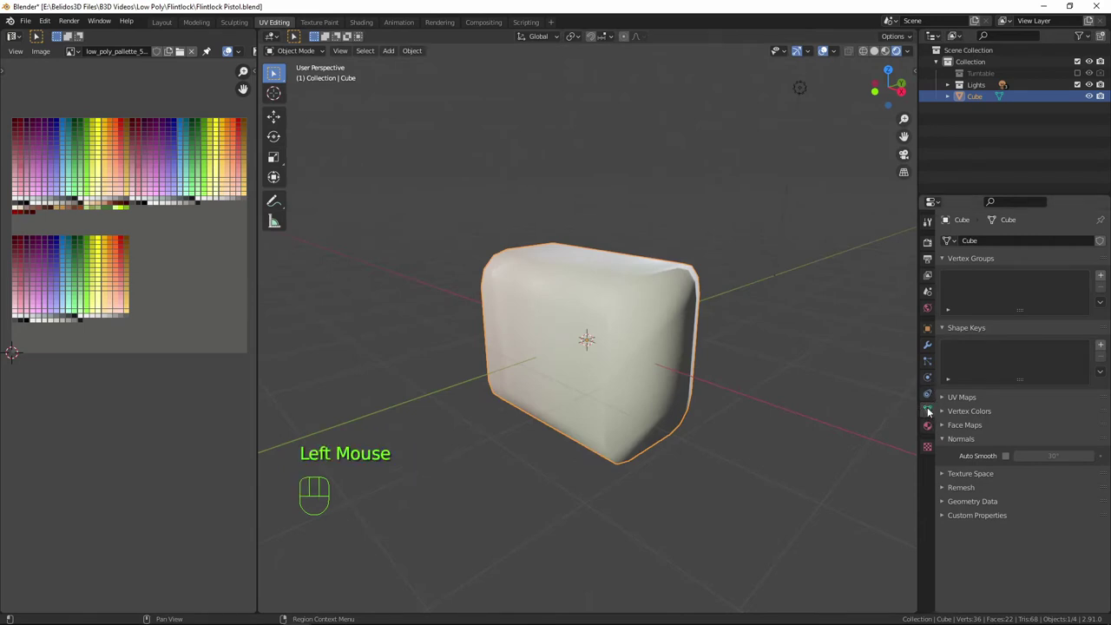
left_click(1005, 456)
double_click(1046, 456)
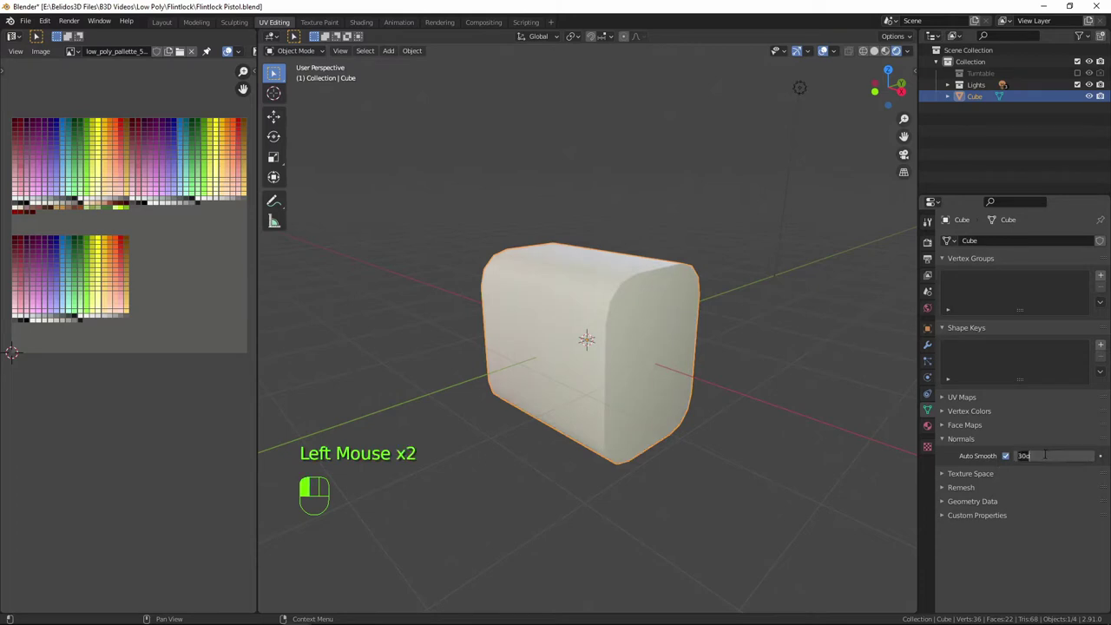
type("60")
key("Return")
mouse_move(637, 388)
middle_mouse_down()
mouse_move(668, 366)
mouse_move(632, 308)
middle_mouse_up()
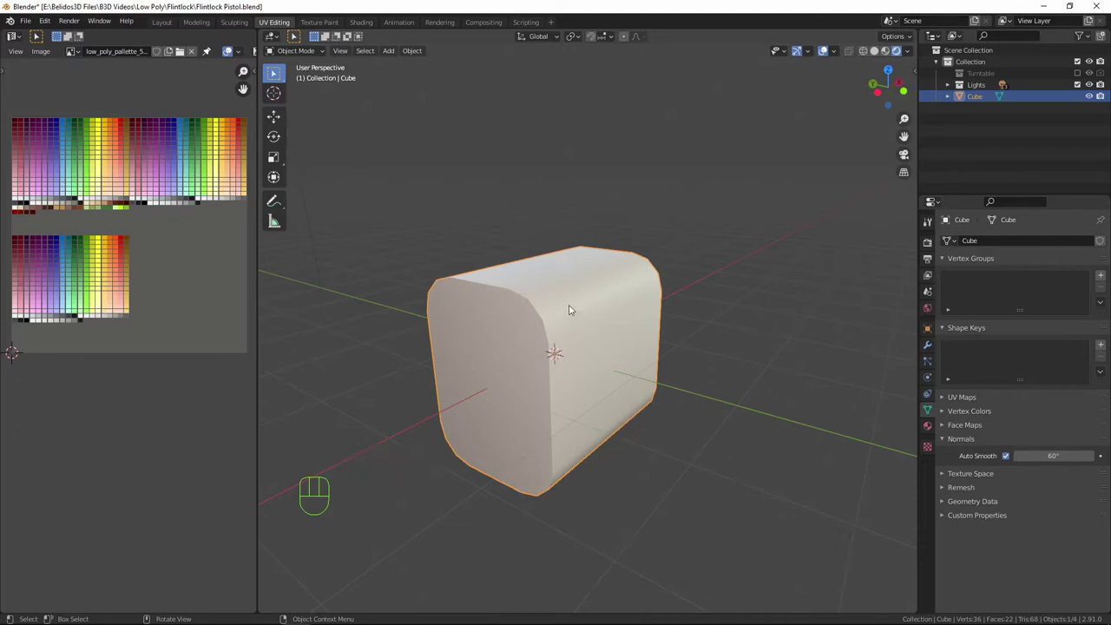
middle_click_drag(557, 364, 490, 431)
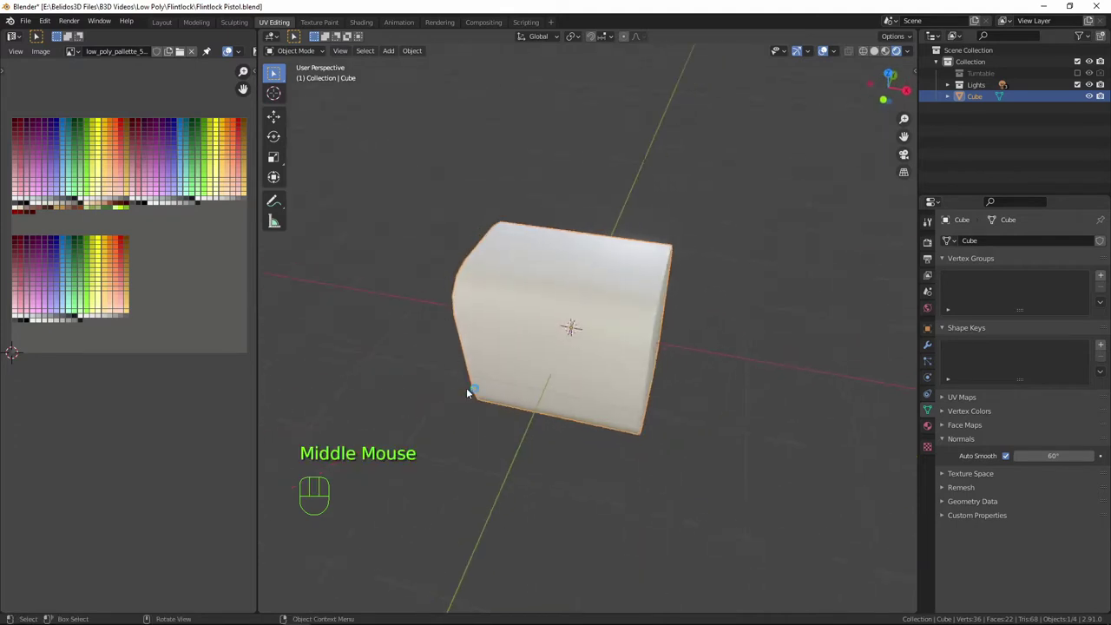
middle_click_drag(600, 365, 573, 337)
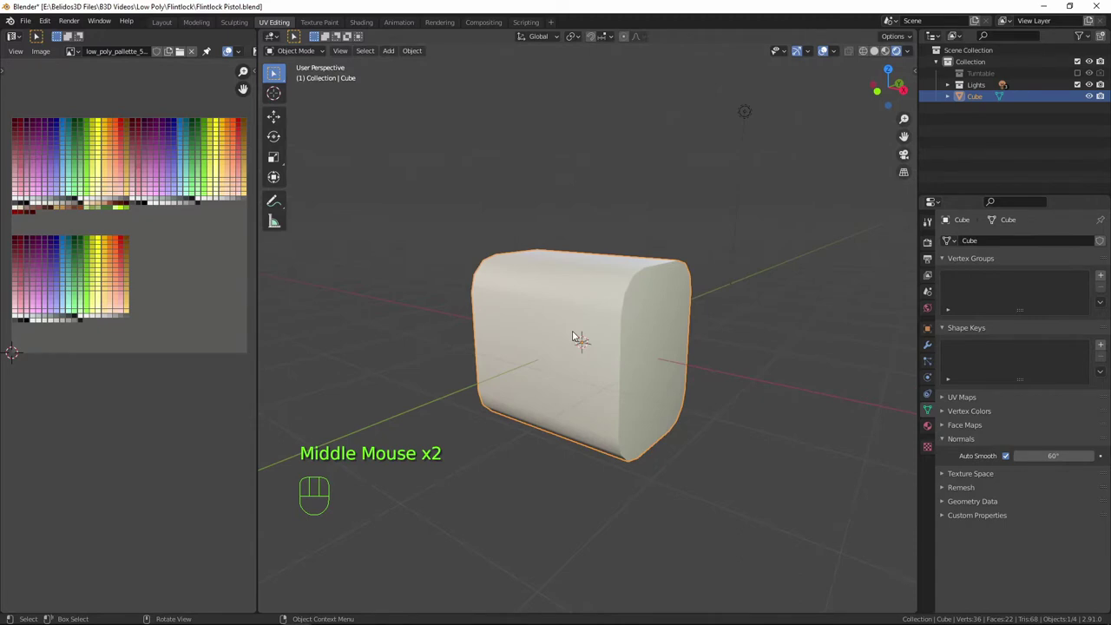
Extrude the lower half of the block's +X end face outward by about 7.45 m.
key("Tab")
key("KP_1")
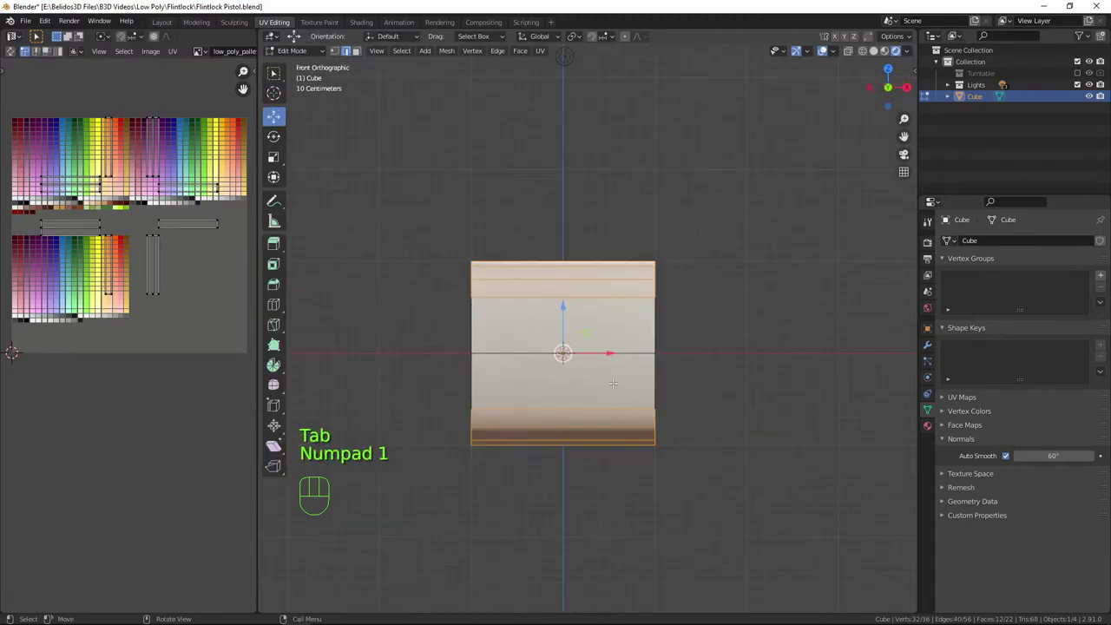
middle_click_drag(676, 401, 651, 341, "shift")
key("3")
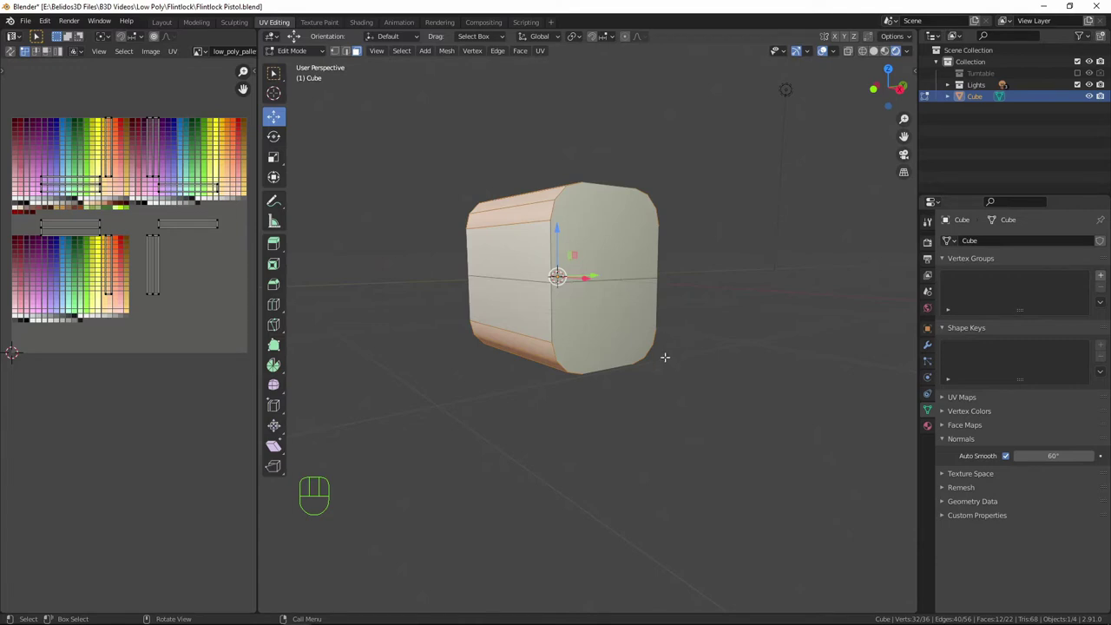
left_click(605, 314)
key("KP_1")
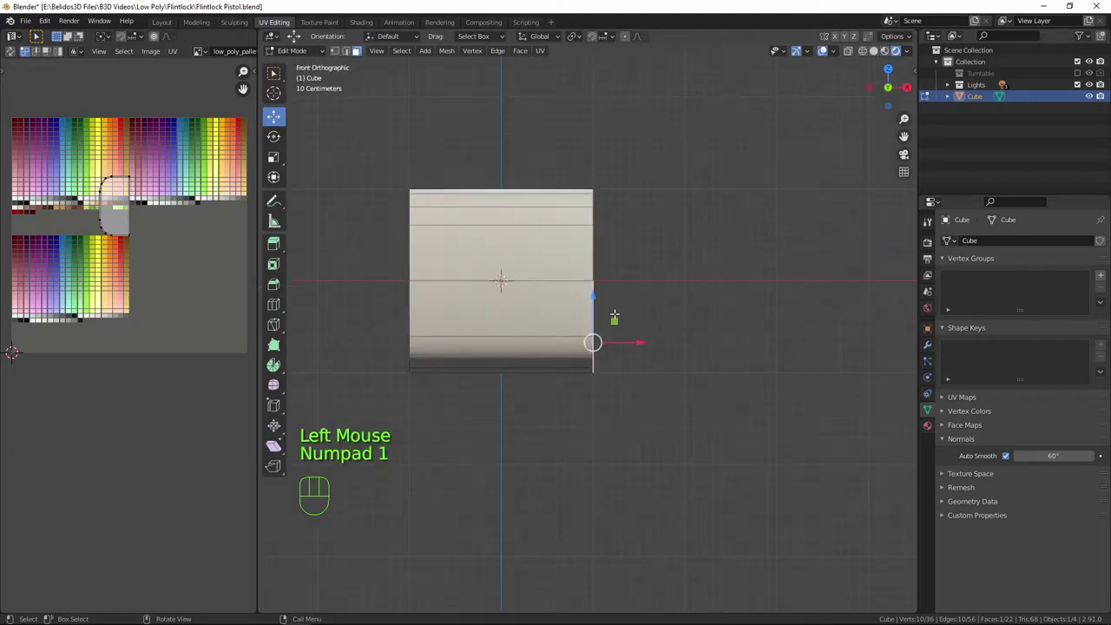
scroll(585, 453, "down", 6)
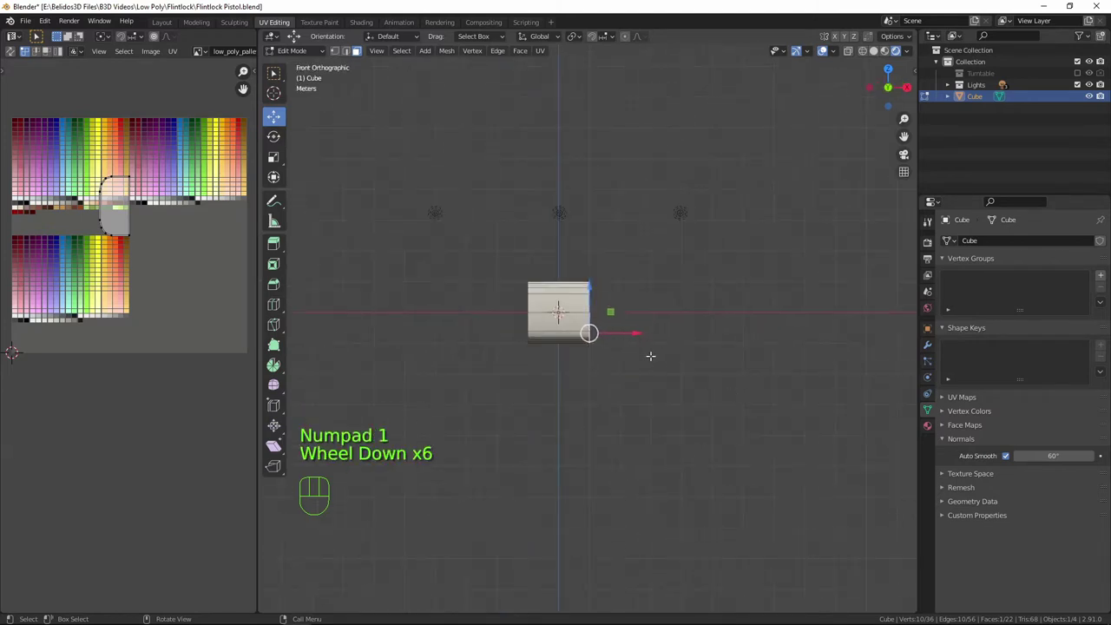
key("e")
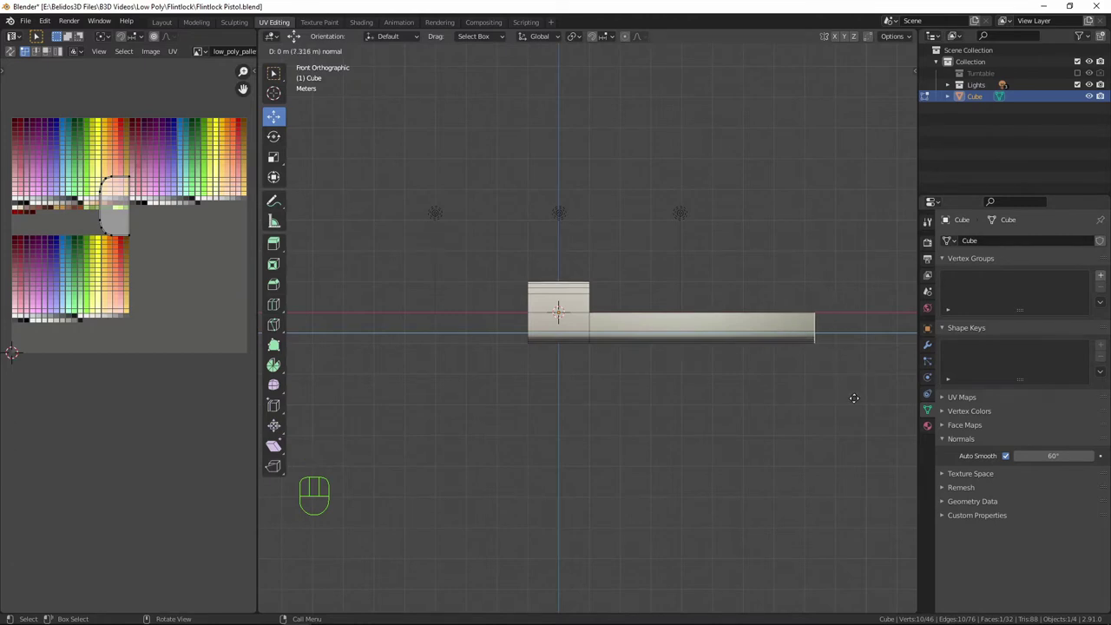
left_click(858, 398)
Add one loop cut across the long extruded section, slid slightly toward its free end with a factor of about 0.14.
middle_click_drag(796, 426, 738, 426, "shift")
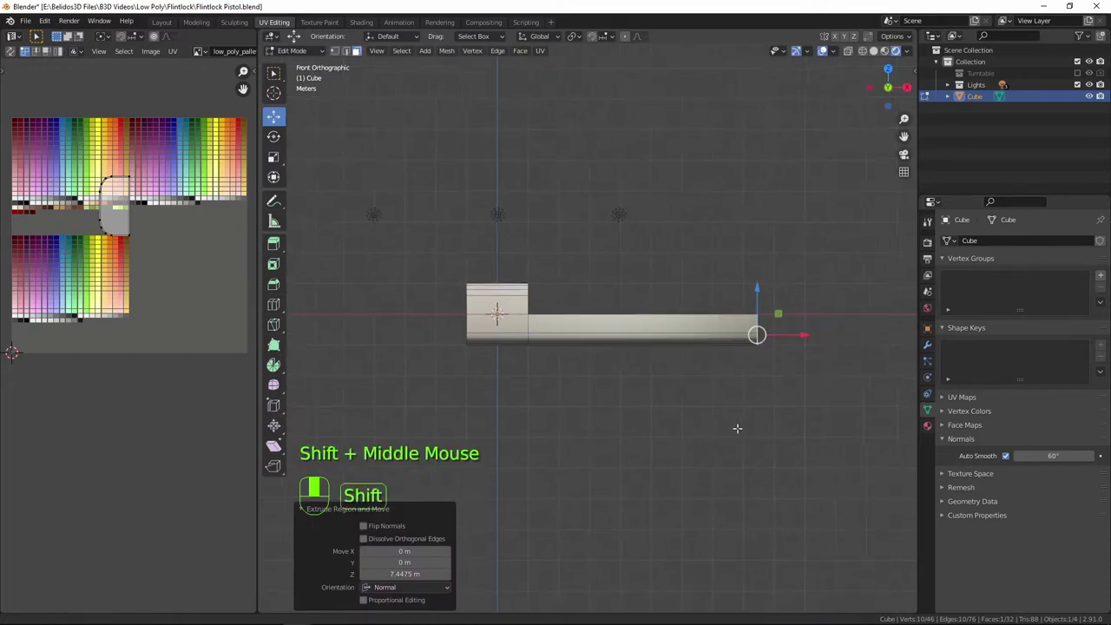
key("ctrl+r")
left_click(651, 328)
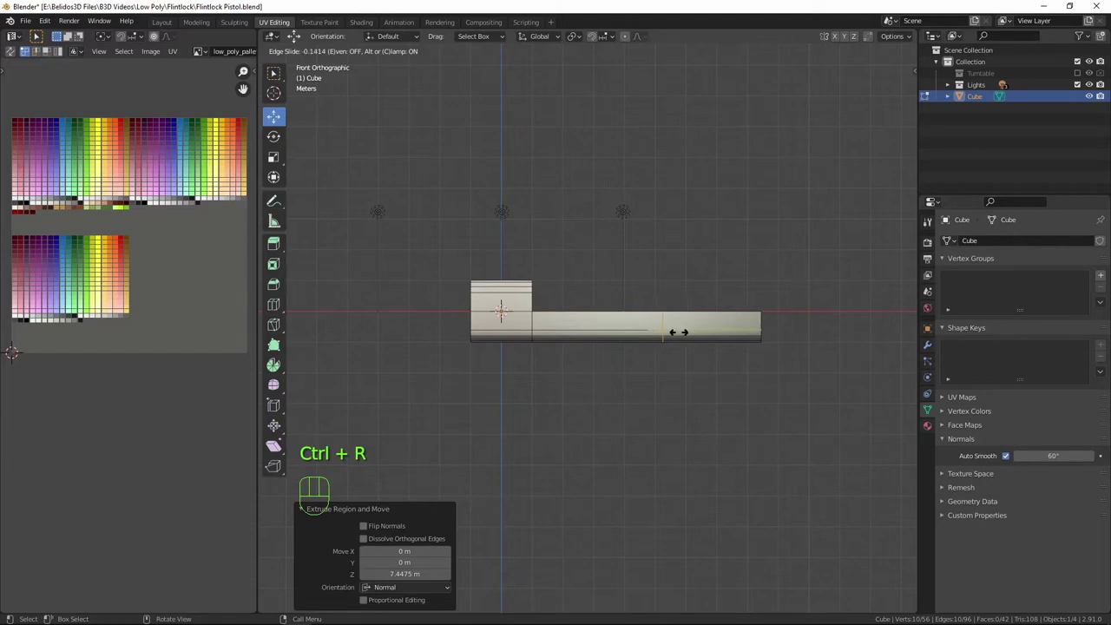
left_click(678, 331)
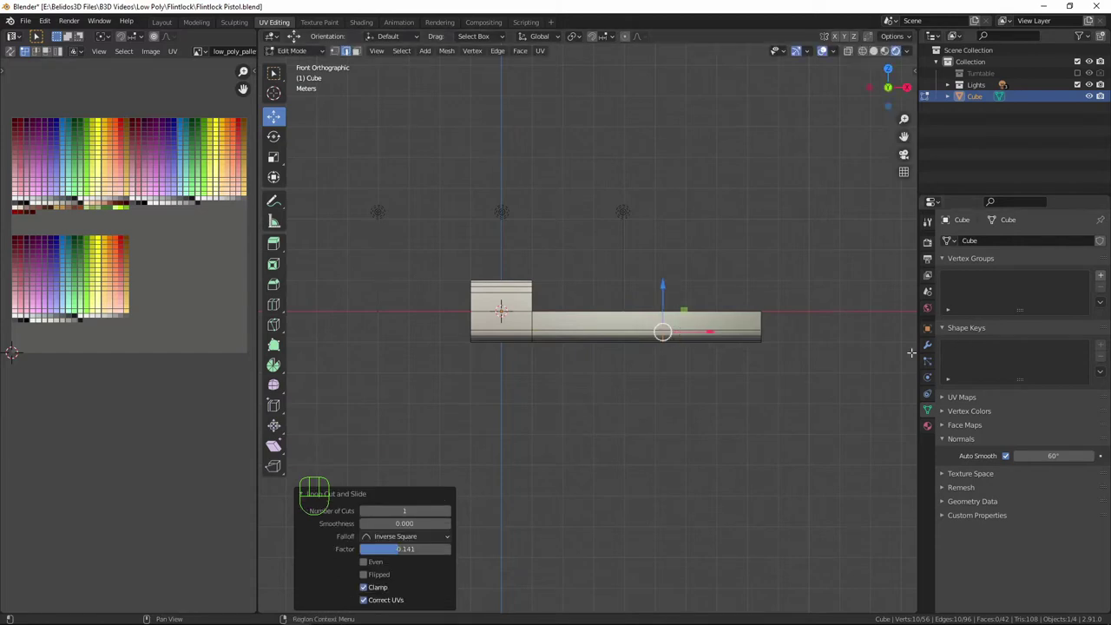
Select the end face of the long extruded section and scale it along Y to about 0.64.
middle_click_drag(764, 375, 570, 235)
scroll(790, 384, "up", 3)
key("alt")
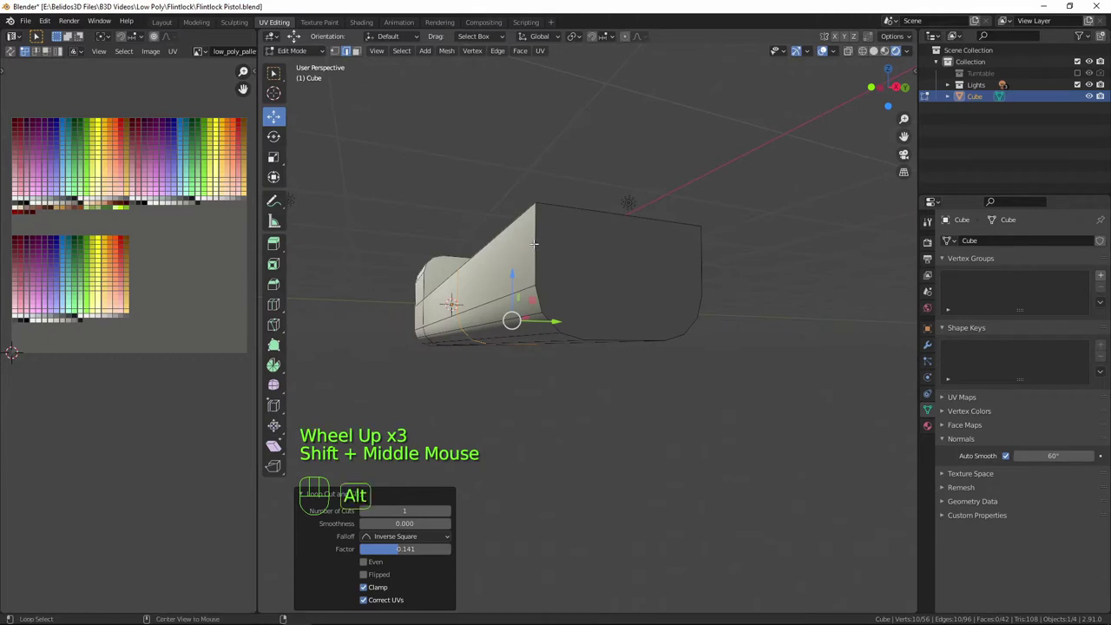
left_click(534, 244, "alt")
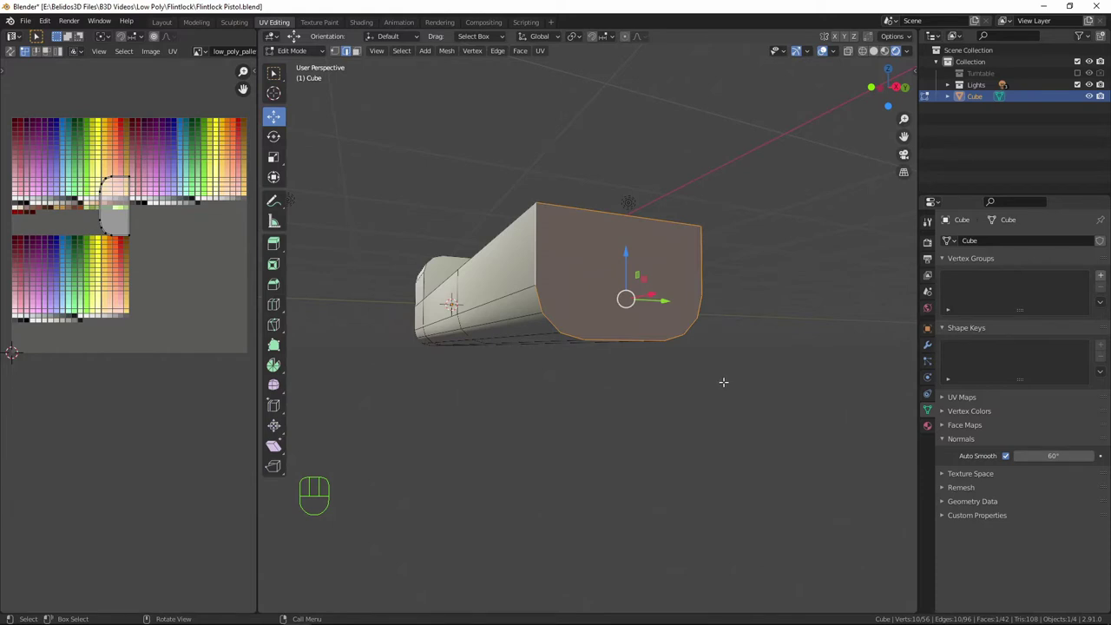
key("s")
key("x")
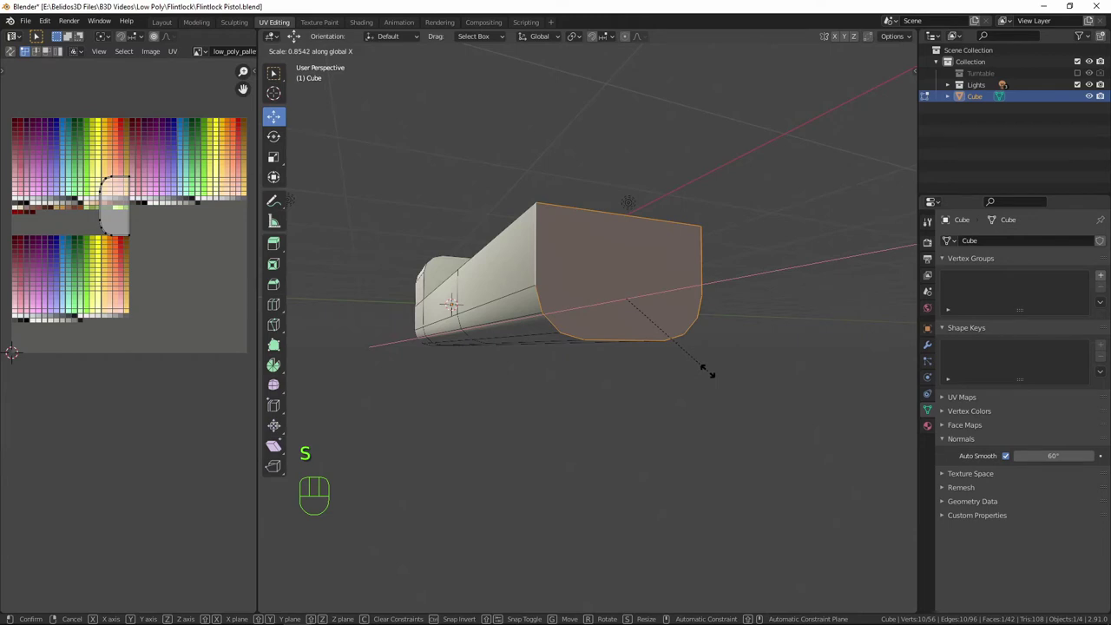
key("y")
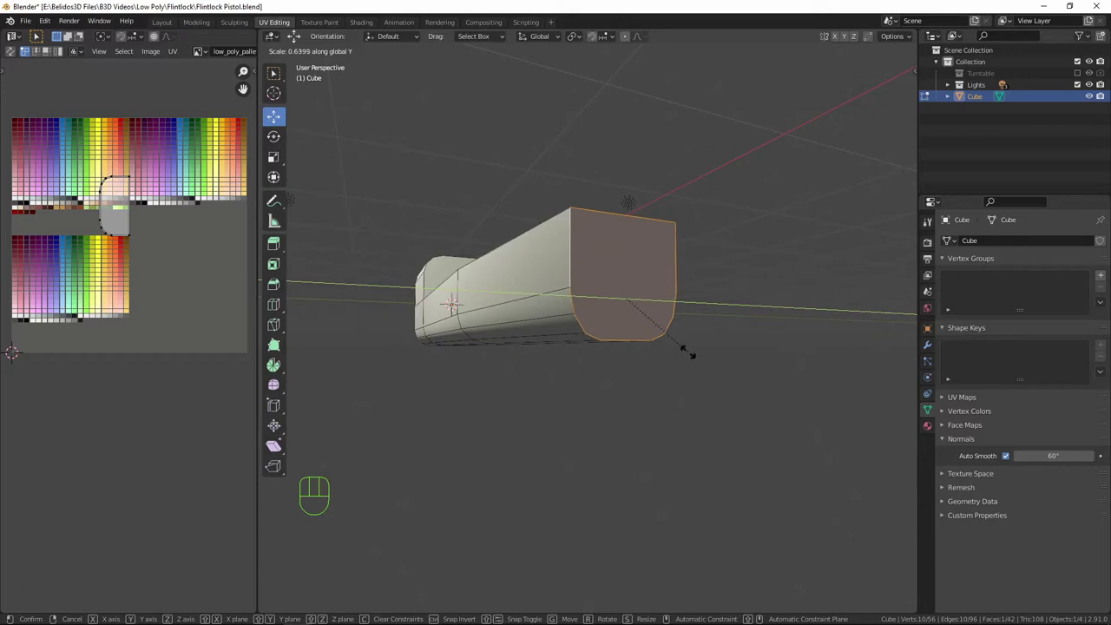
left_click(687, 352)
Scale the long section's end face along Z to about 0.68 and raise it about 0.22 m along Z.
key("s")
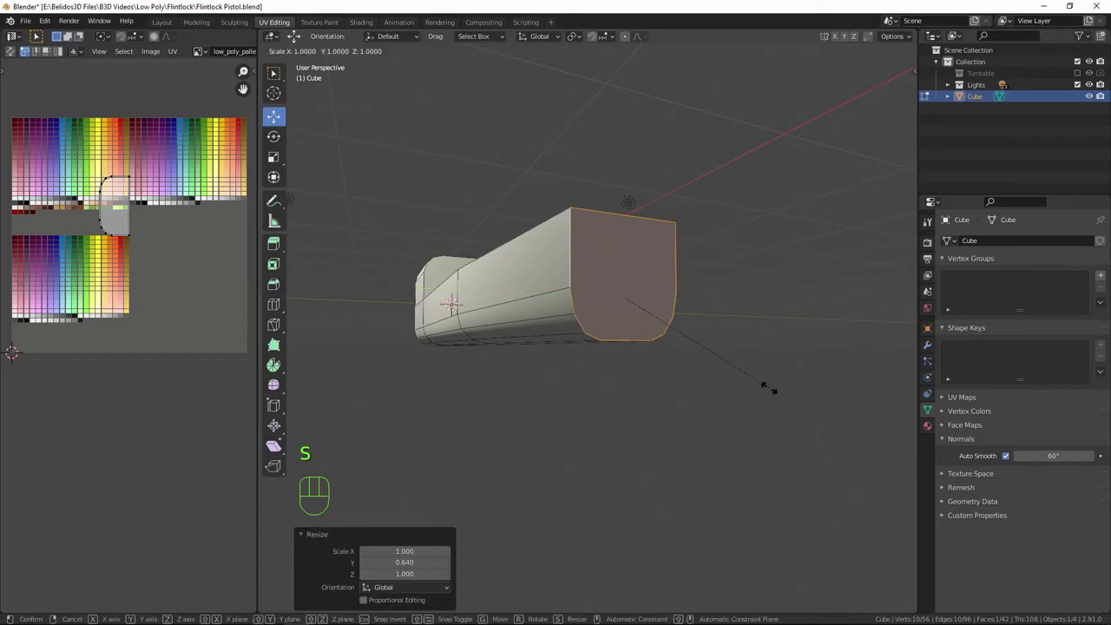
key("z")
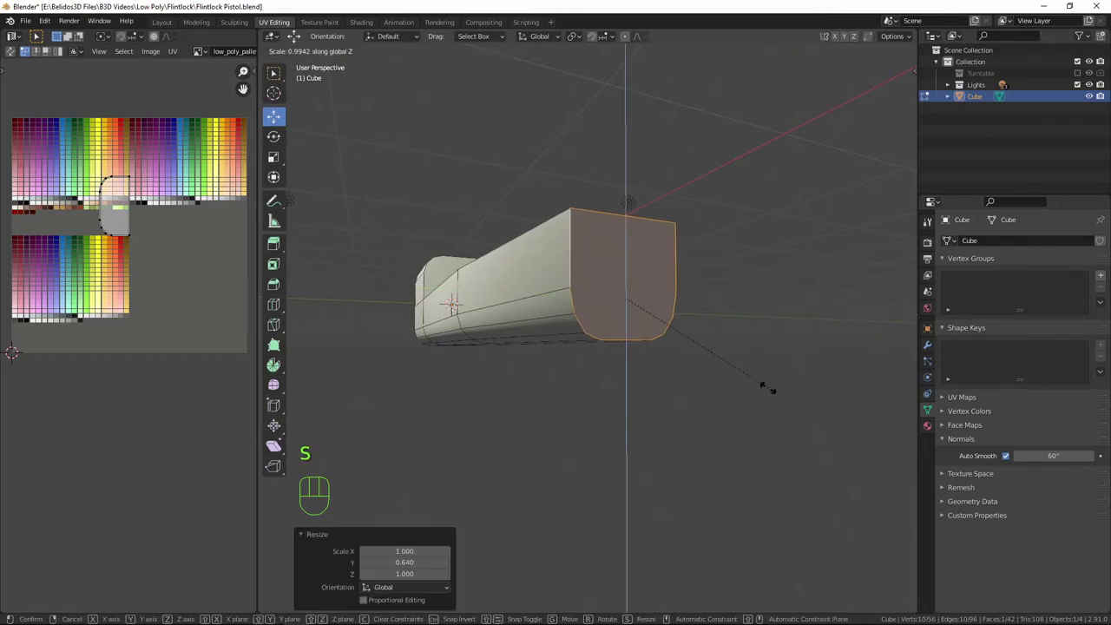
left_click(727, 351)
key("KP_1")
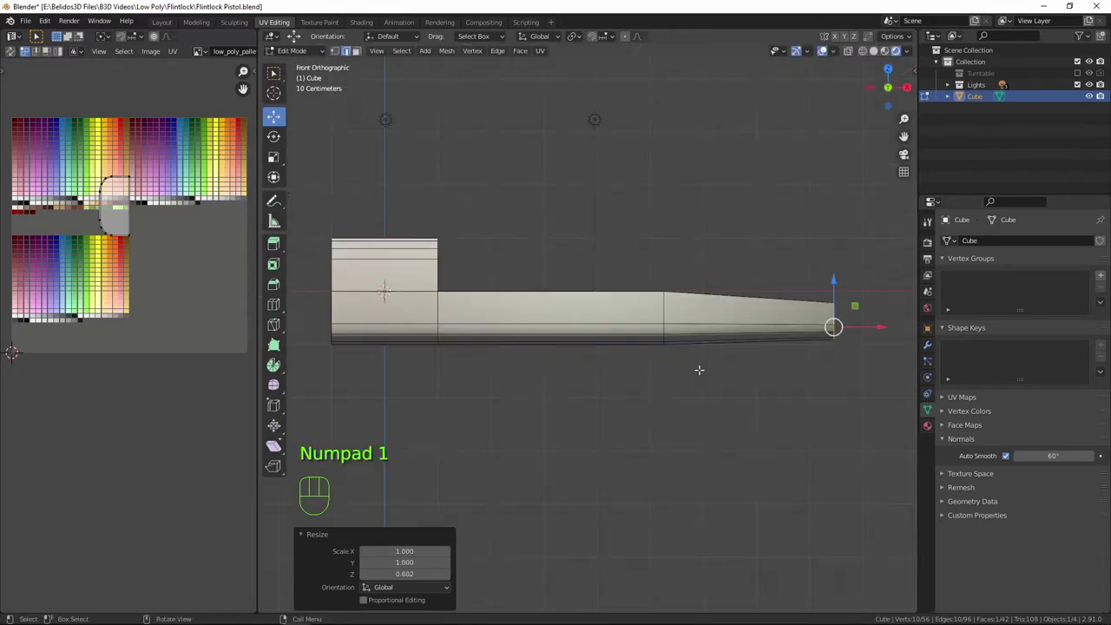
left_click_drag(833, 280, 832, 265)
scroll(831, 264, "down", 3)
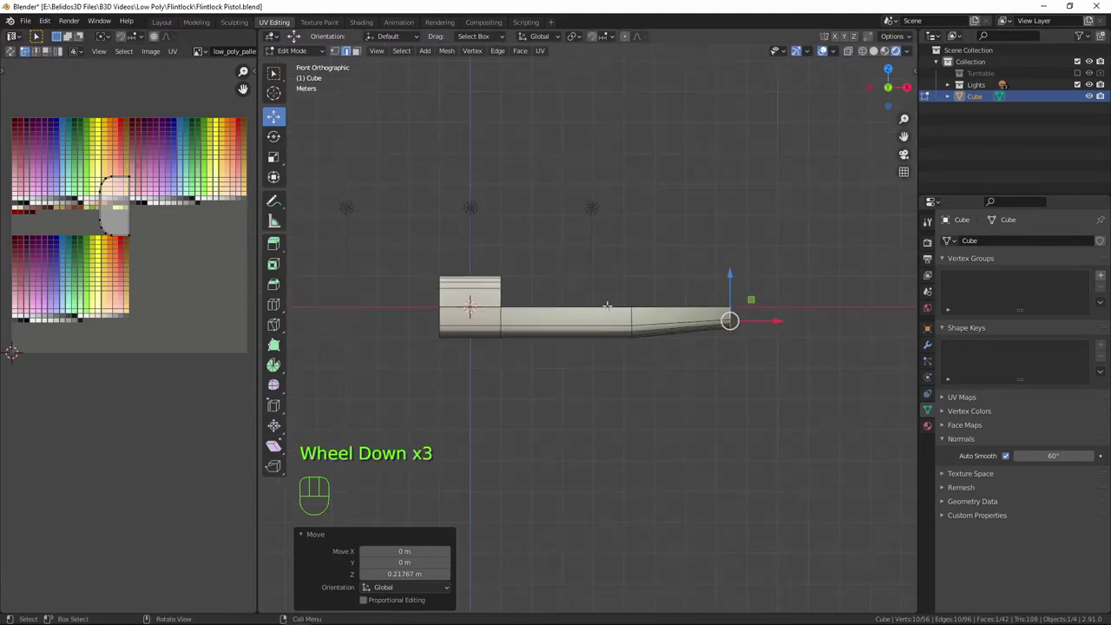
Bevel the edge loop where the long section starts to taper, with a 0.42 m width and one segment, and return to Object Mode.
middle_click_drag(832, 265, 695, 361)
scroll(533, 394, "up", 3)
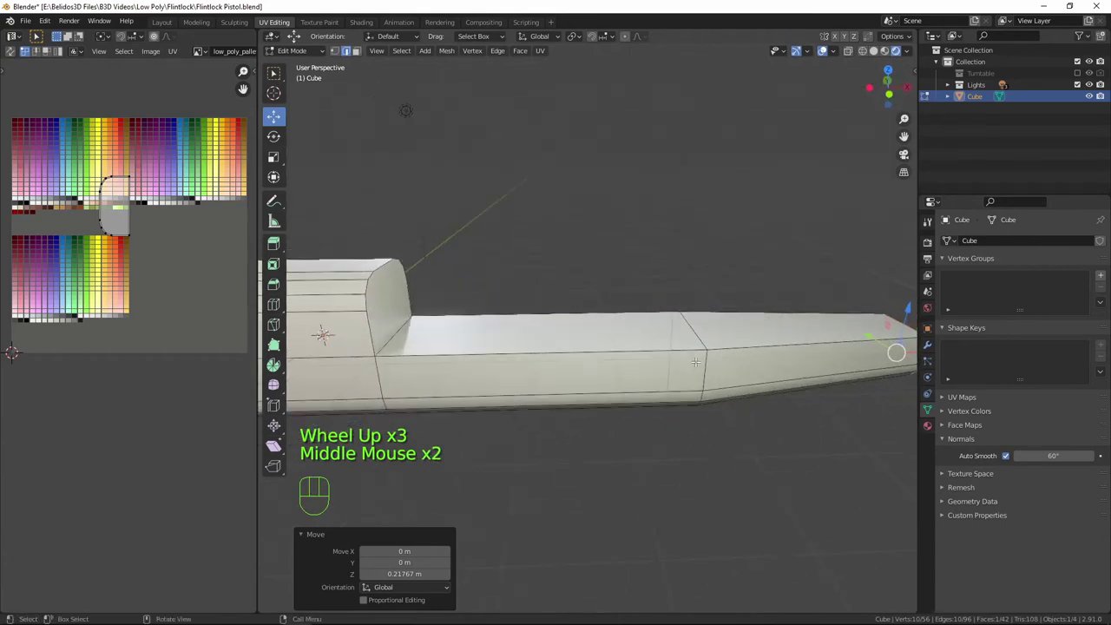
left_click(695, 361, "alt")
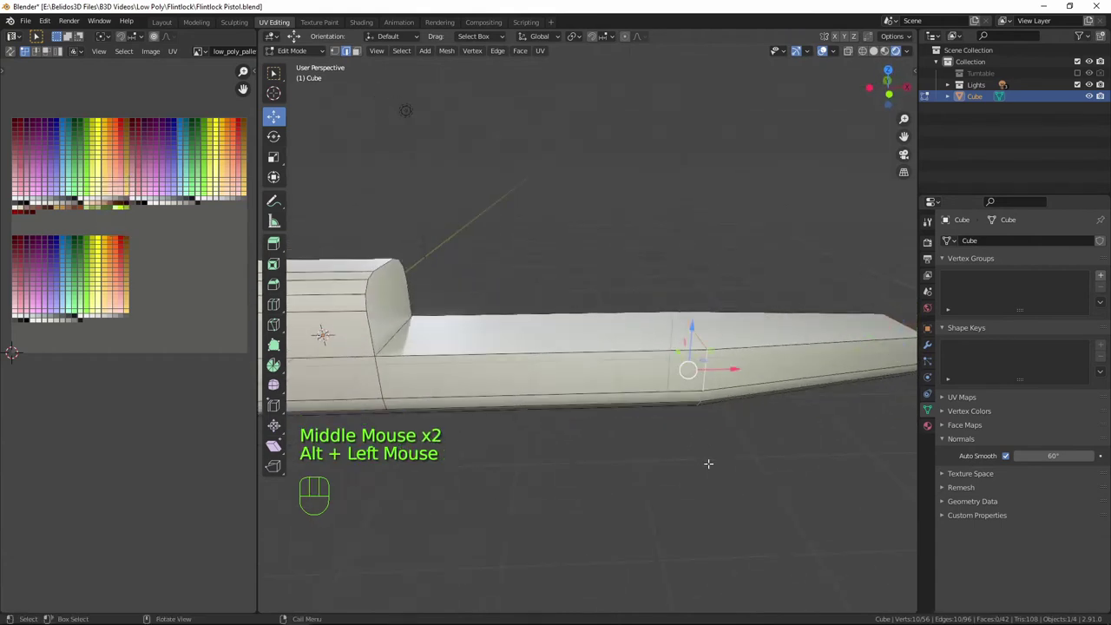
middle_click_drag(710, 491, 674, 481)
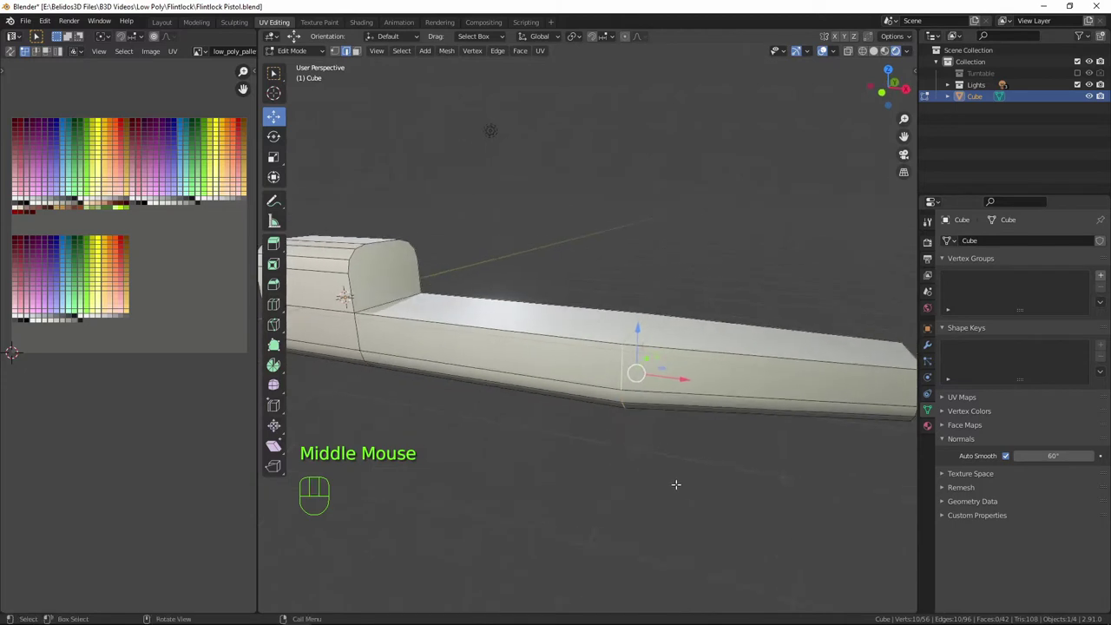
key("ctrl+b")
scroll(675, 487, "down", 2)
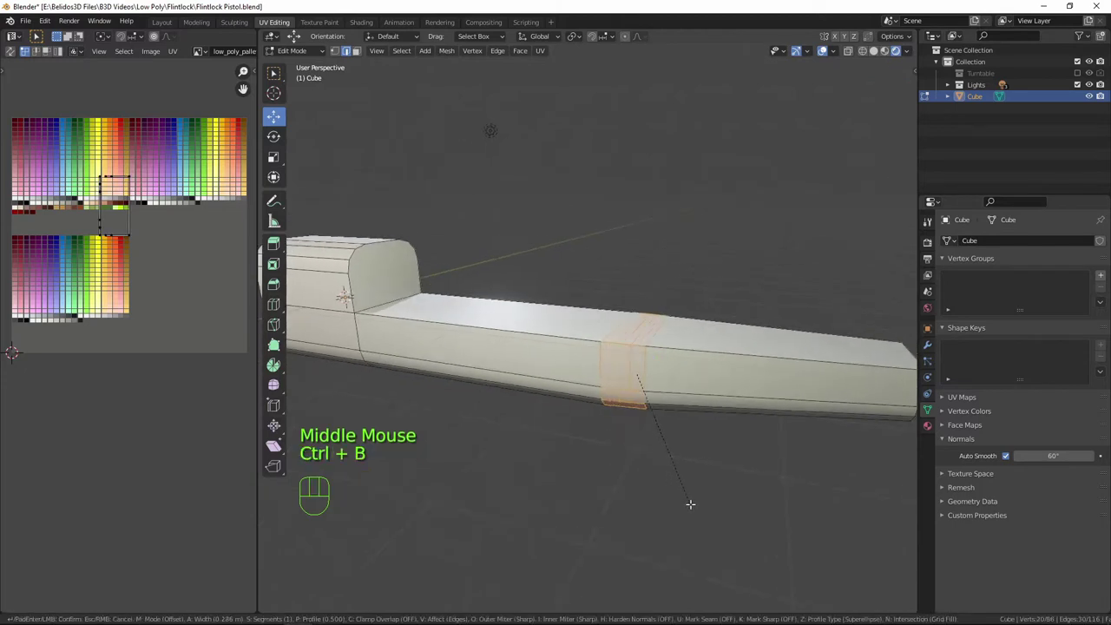
left_click(692, 511)
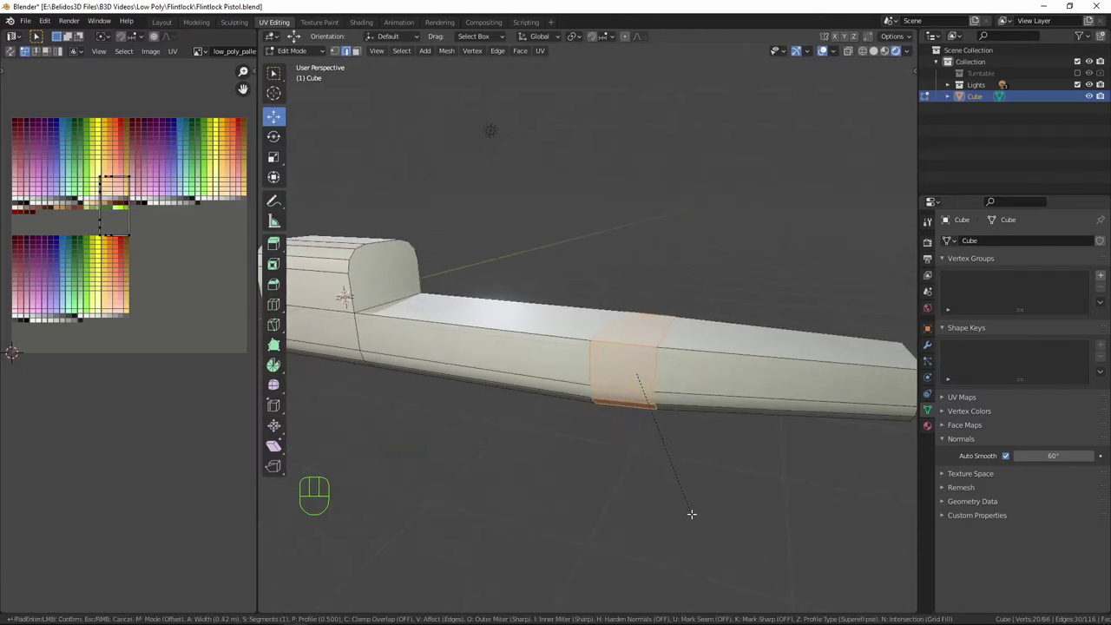
middle_click_drag(689, 512, 638, 401)
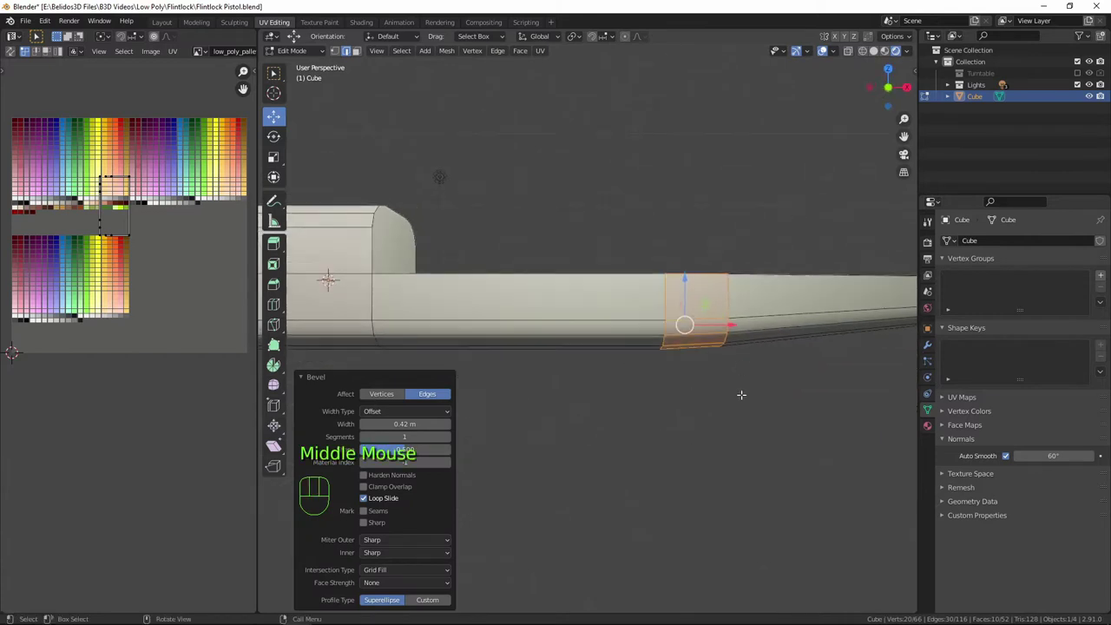
key("Tab")
middle_click_drag(741, 395, 493, 479)
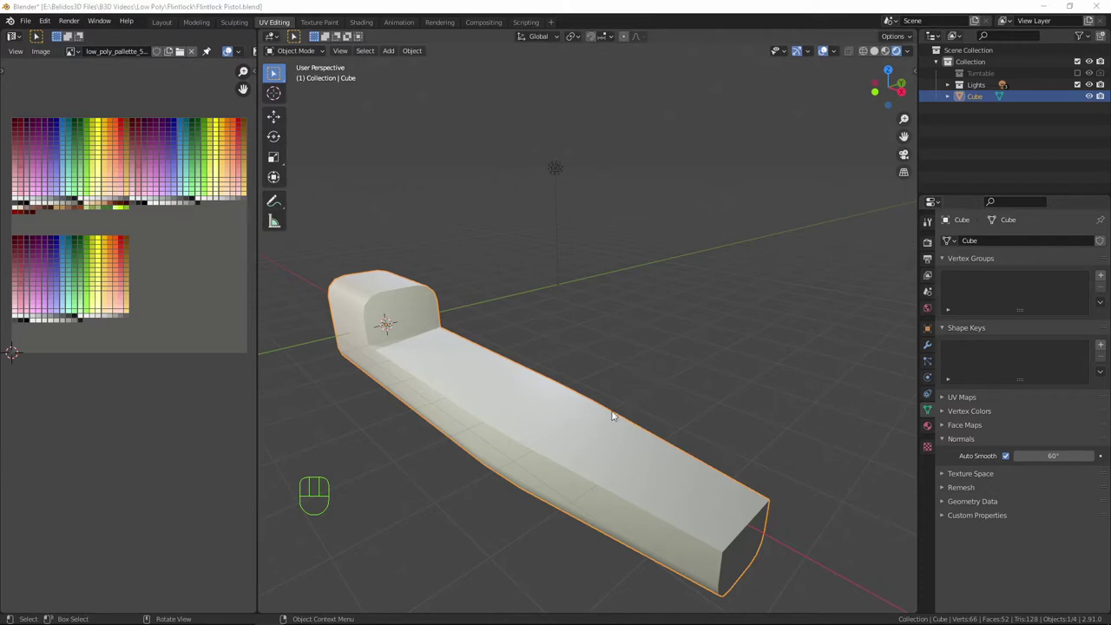
Add a cylinder mesh with 12 vertices and the cap fill type set to Nothing.
middle_click_drag(479, 371, 520, 383)
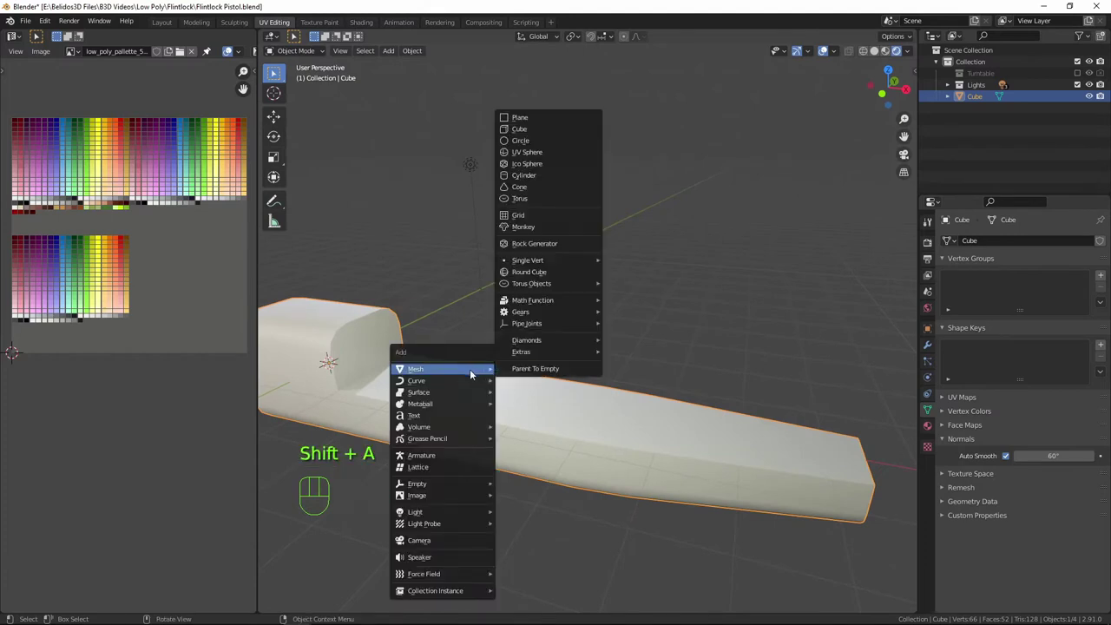
left_click(541, 173)
middle_click_drag(485, 310, 721, 329)
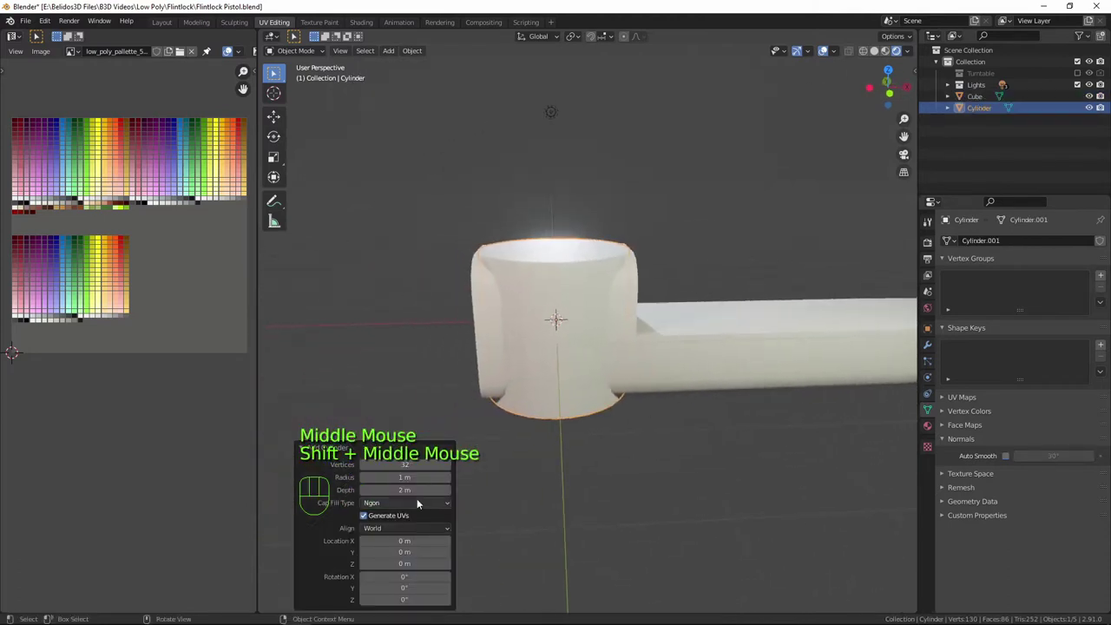
left_click(404, 464)
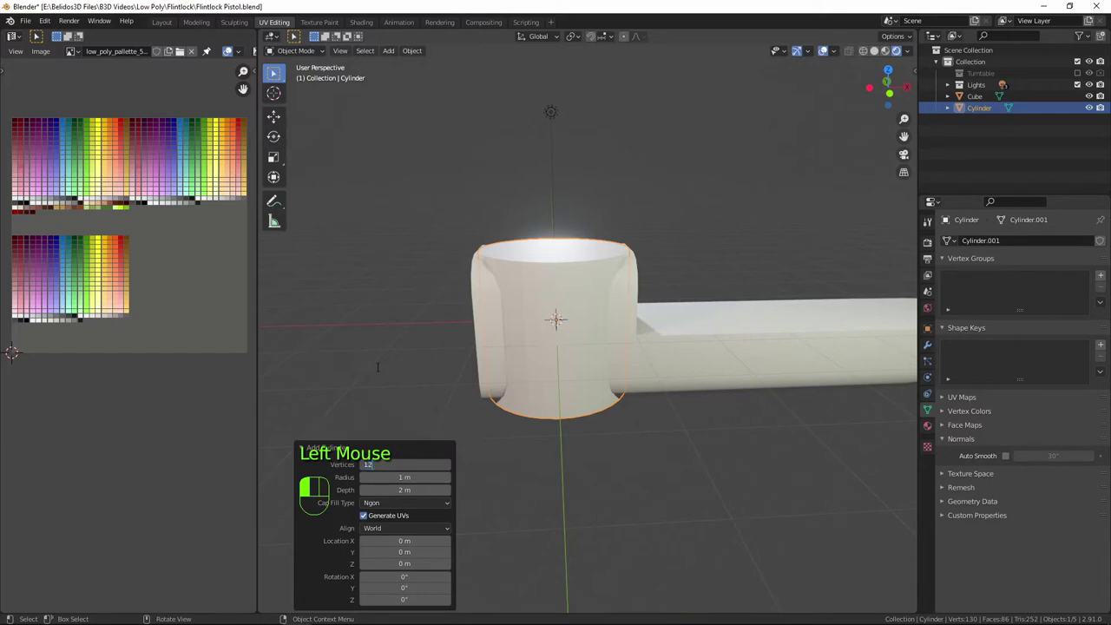
left_click(378, 366)
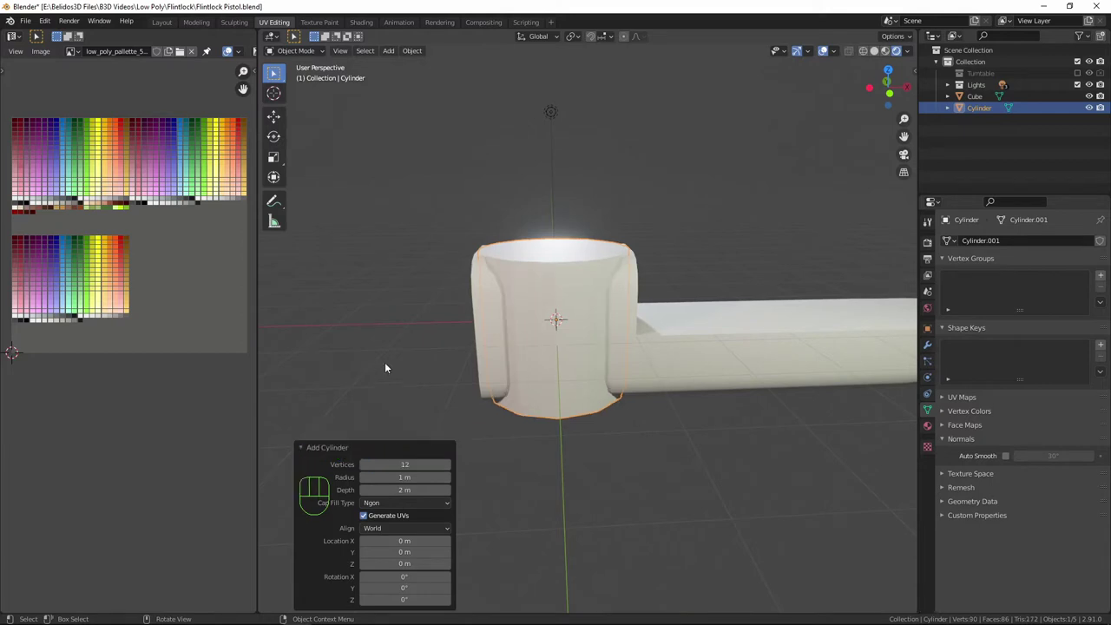
left_click(382, 503)
left_click(392, 516)
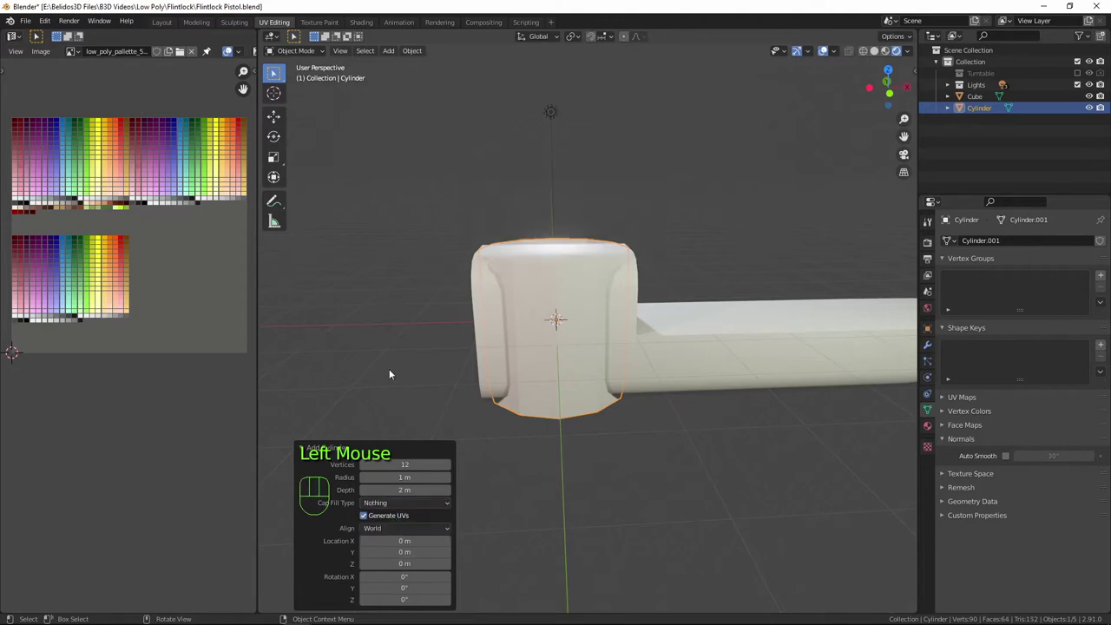
middle_click_drag(599, 342, 555, 418)
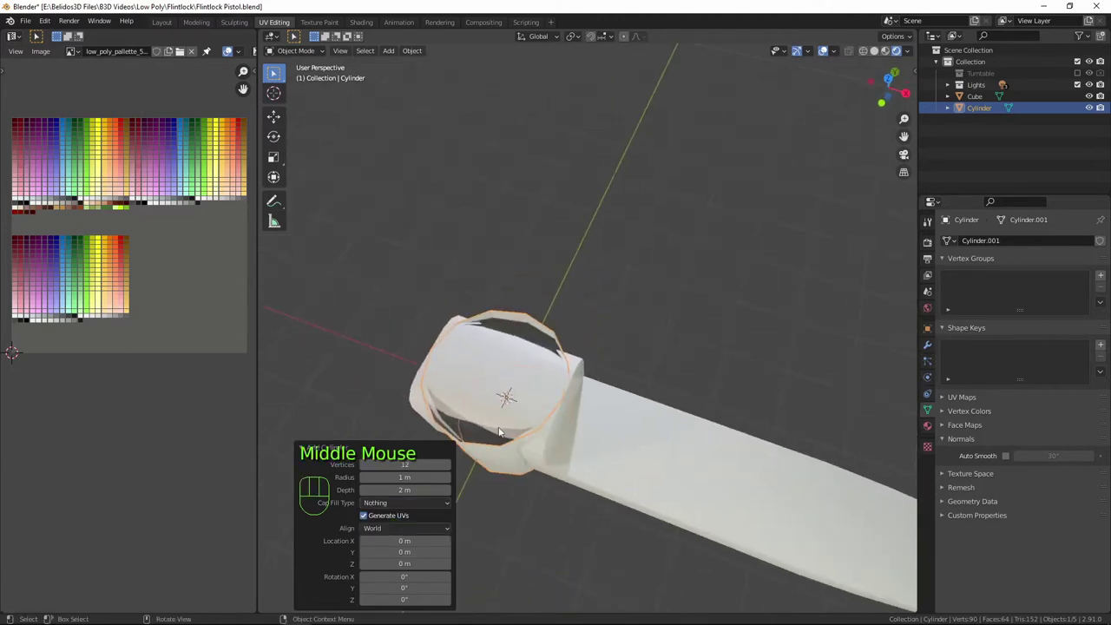
left_click(305, 450)
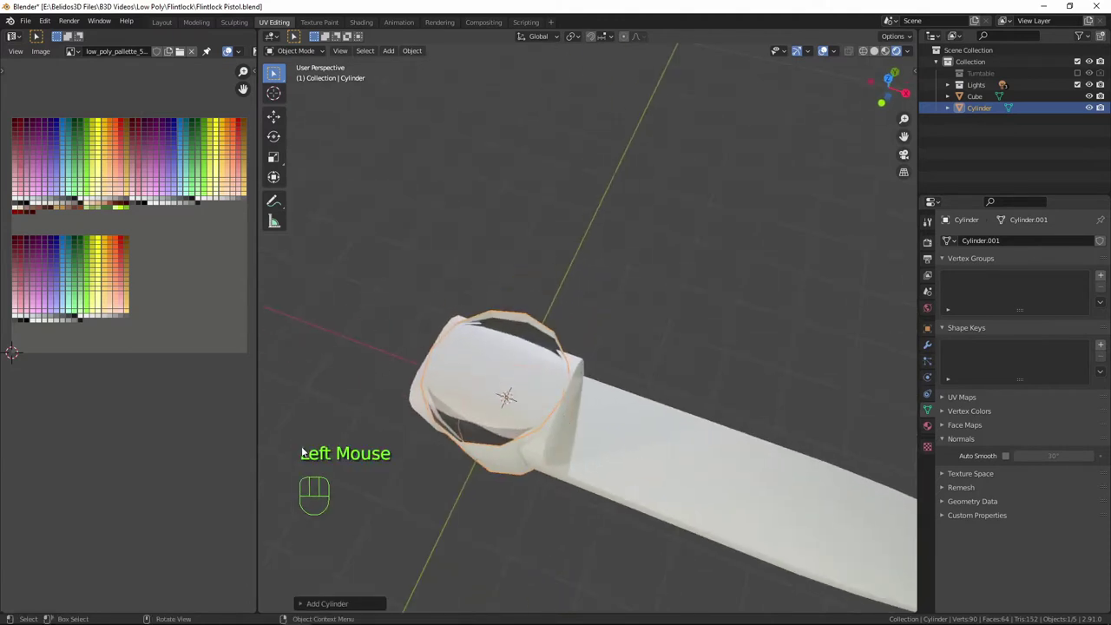
Rotate the cylinder's whole mesh 90° about the global Y axis in Edit Mode.
key("Tab")
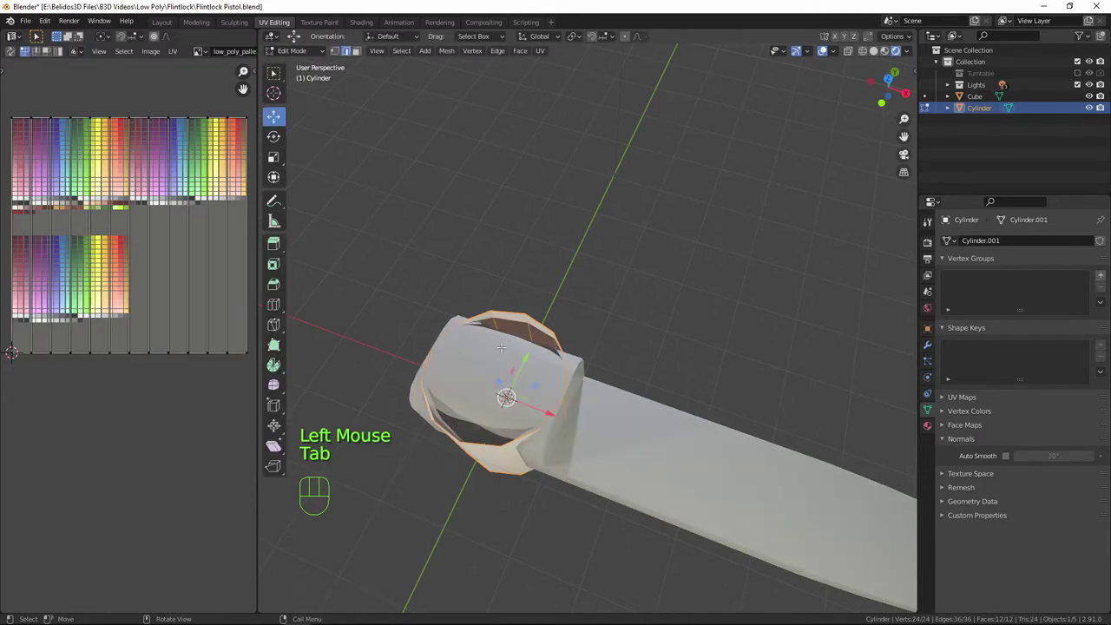
key("KP_1")
middle_click_drag(499, 363, 642, 460, "shift")
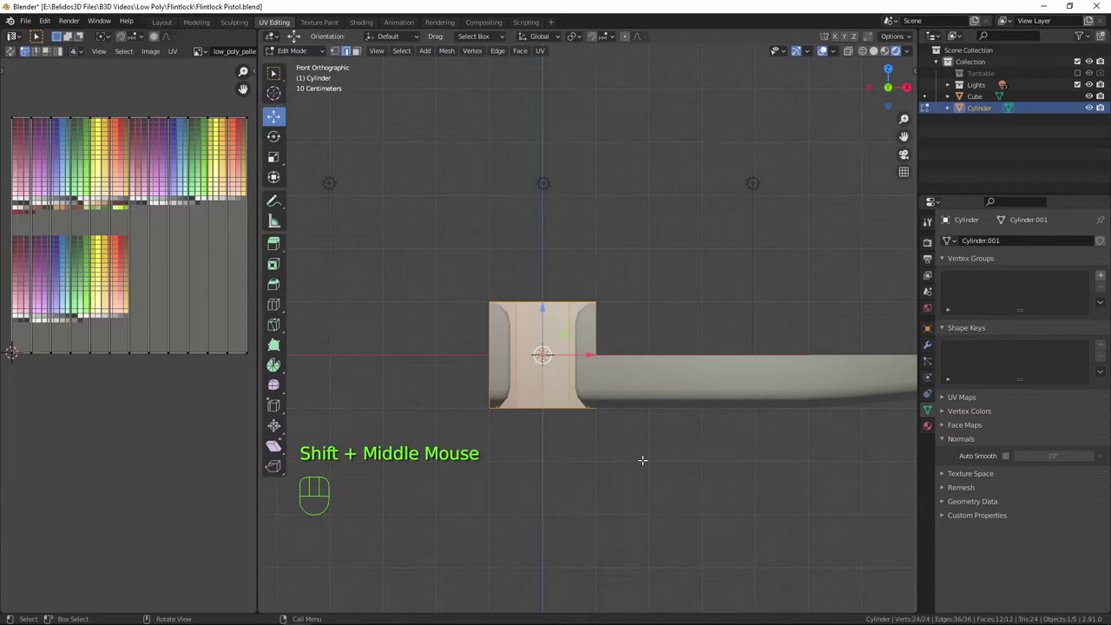
key("r")
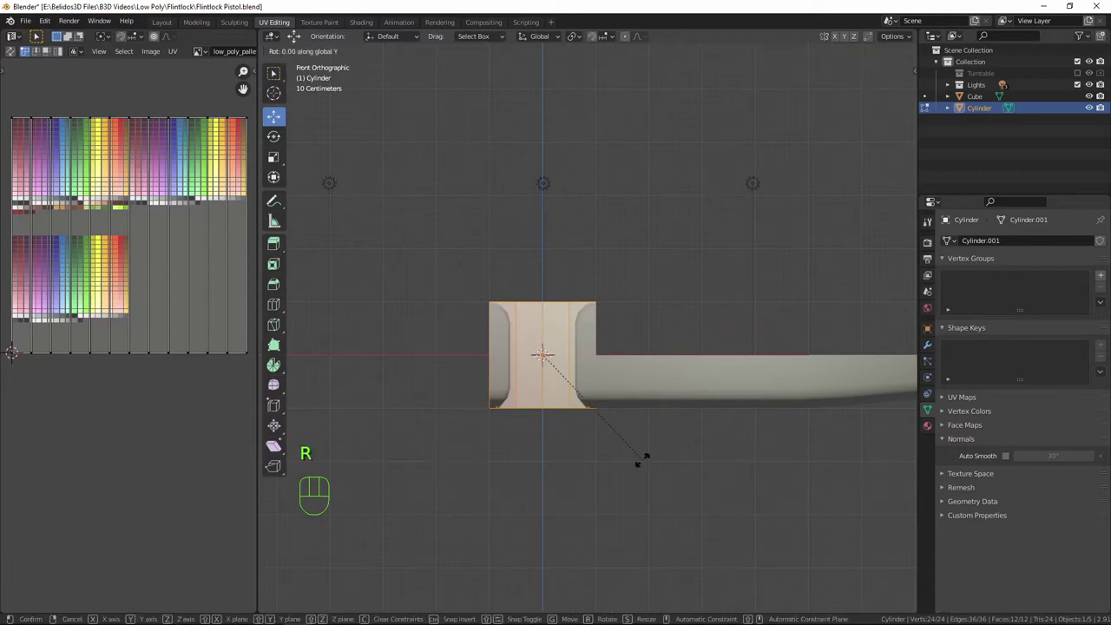
type("90")
key("Return")
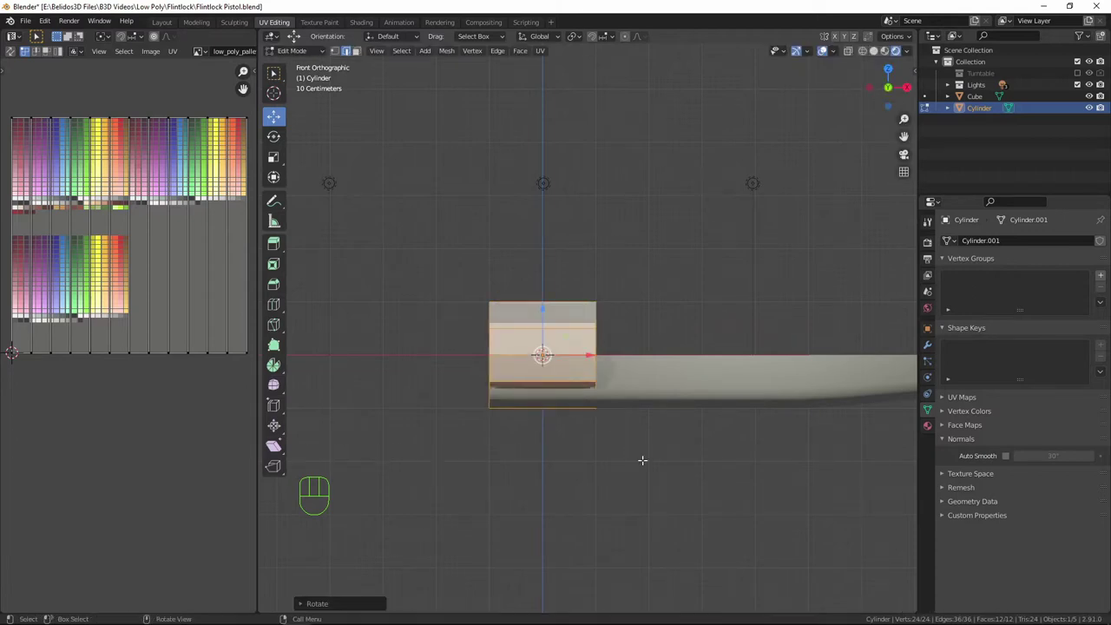
Move the cylinder mesh along X until it sits against the raised block's +X face, above the long section.
middle_click_drag(657, 532, 630, 515, "shift")
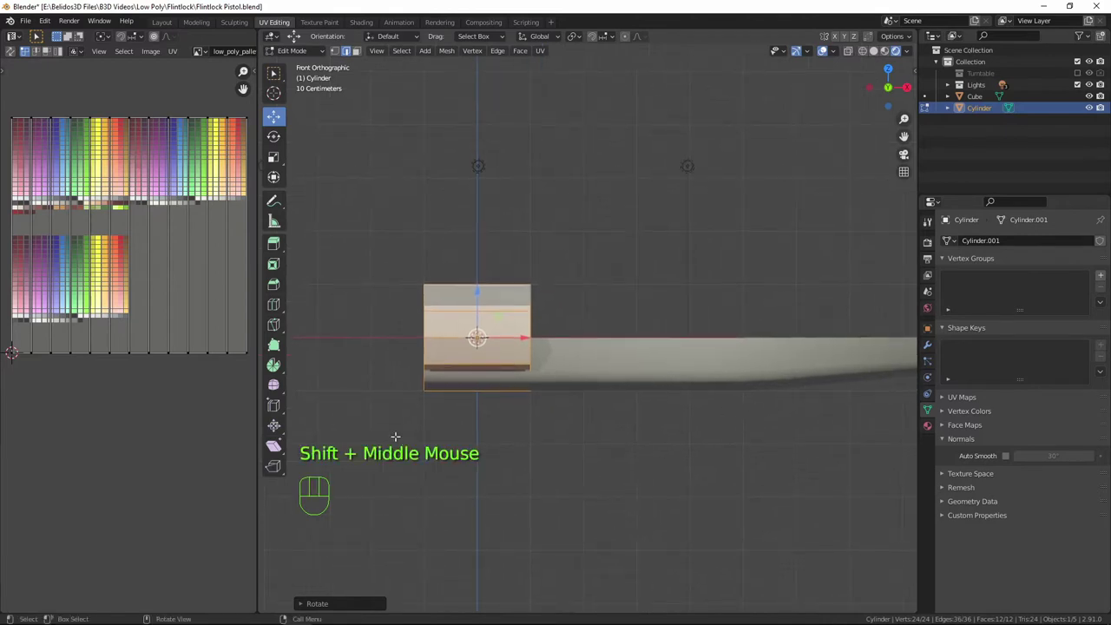
key("g")
key("Escape")
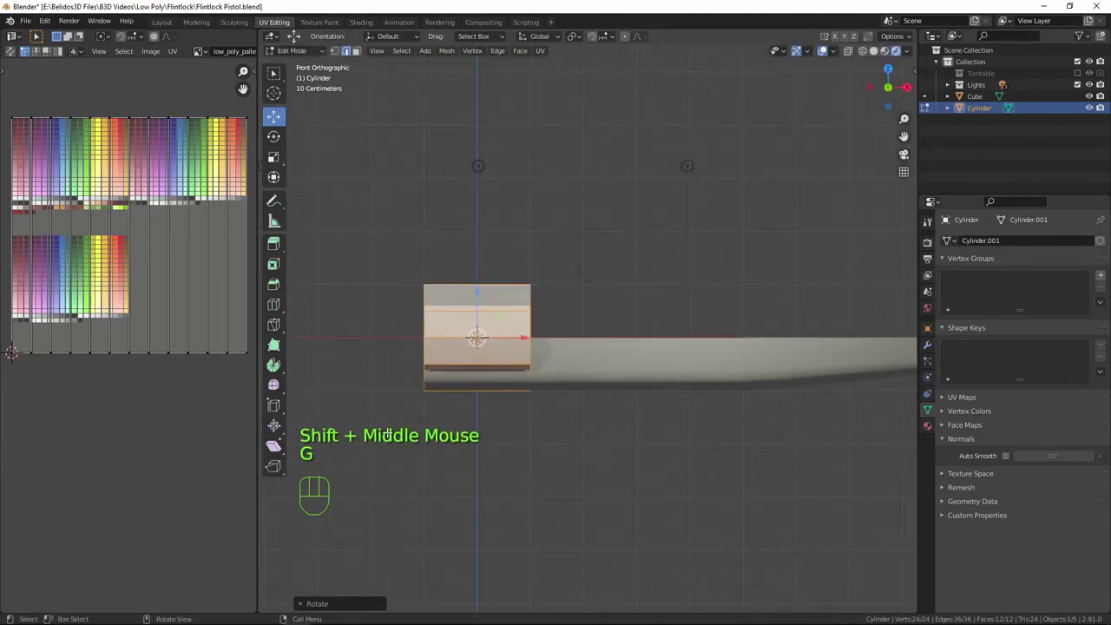
left_click_drag(523, 337, 631, 349)
middle_click_drag(631, 349, 622, 384)
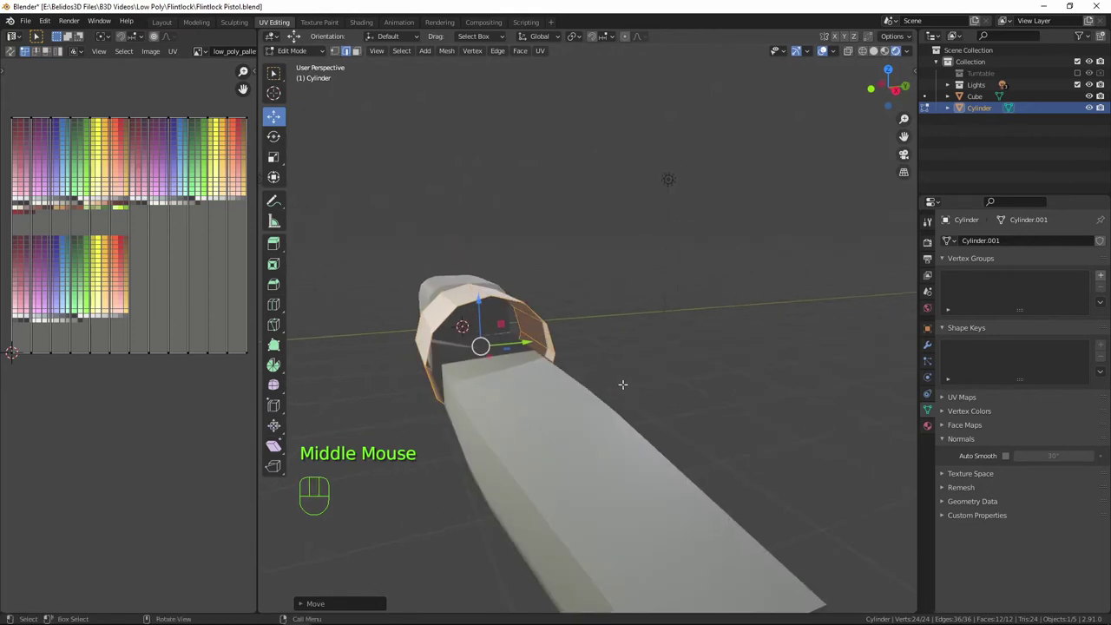
Scale the cylinder down in Y and Z only to fit within the raised block's profile, and raise it slightly along Z.
key("s")
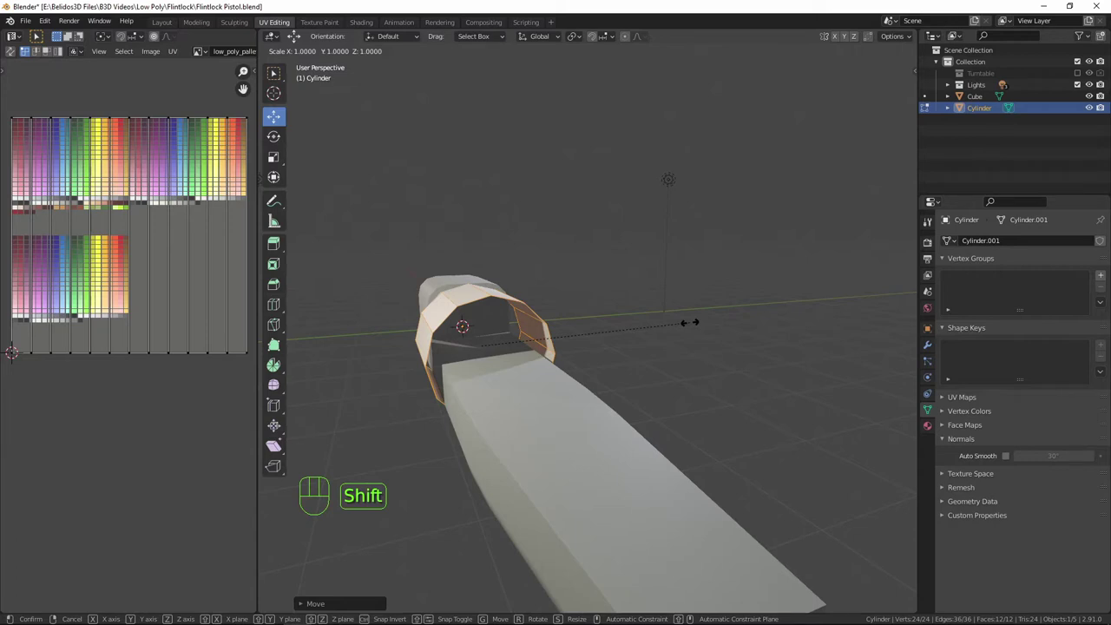
key("shift+x")
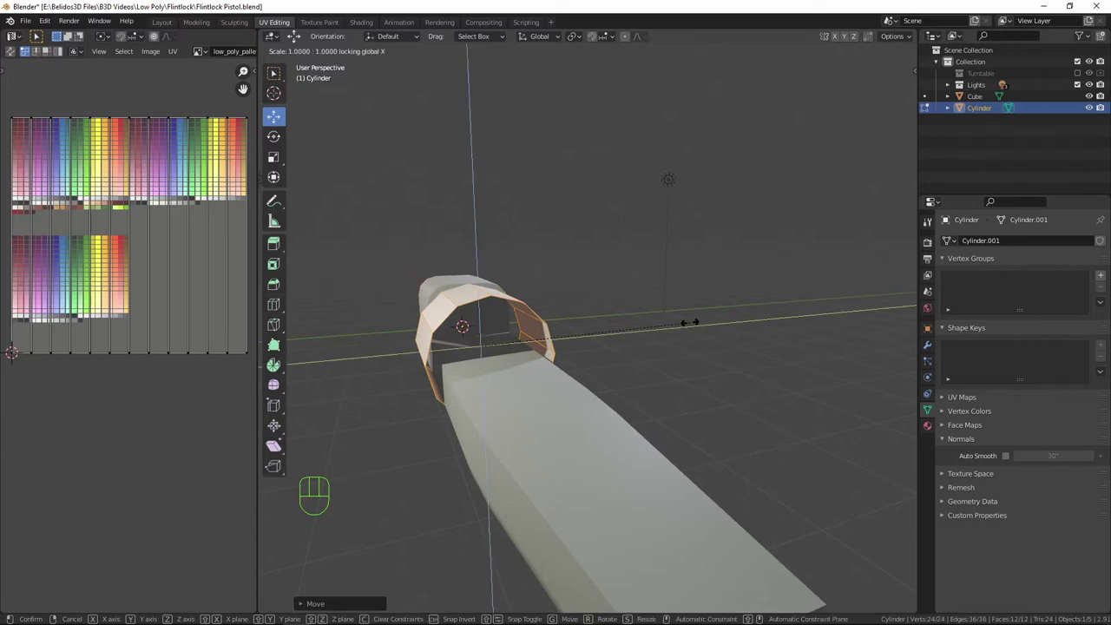
left_click(629, 338)
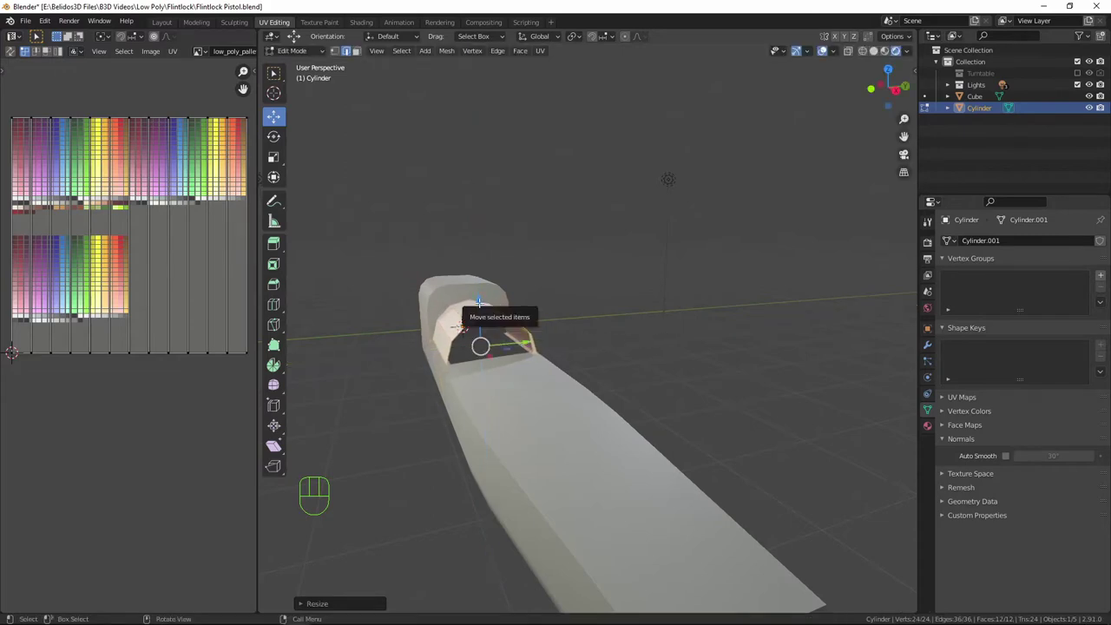
left_click_drag(482, 302, 477, 289)
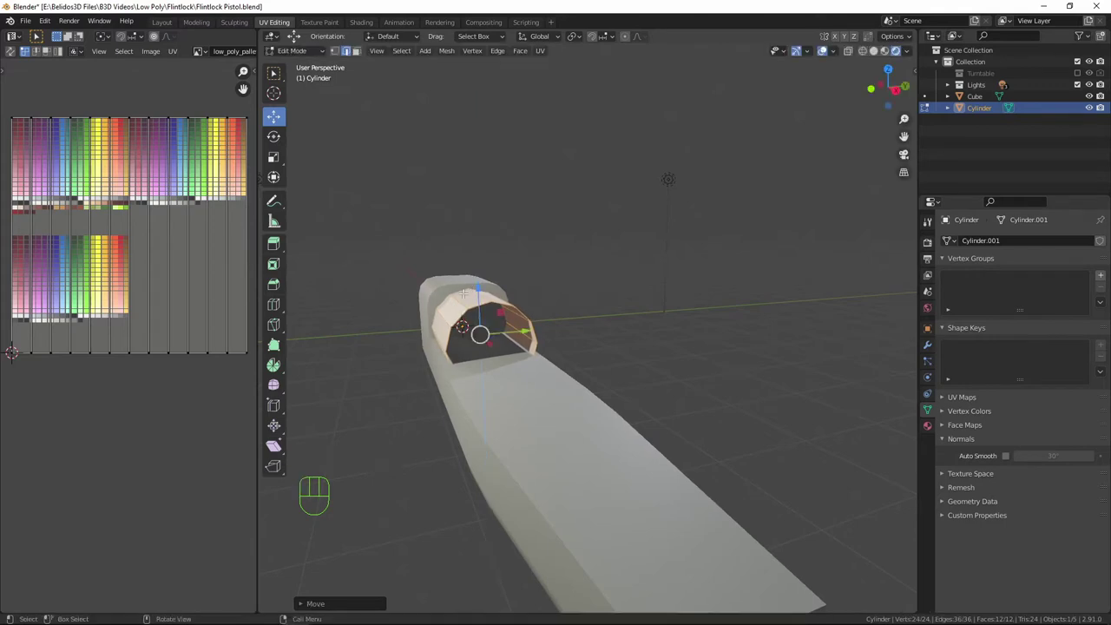
scroll(537, 296, "down", 1)
middle_click_drag(478, 289, 553, 322)
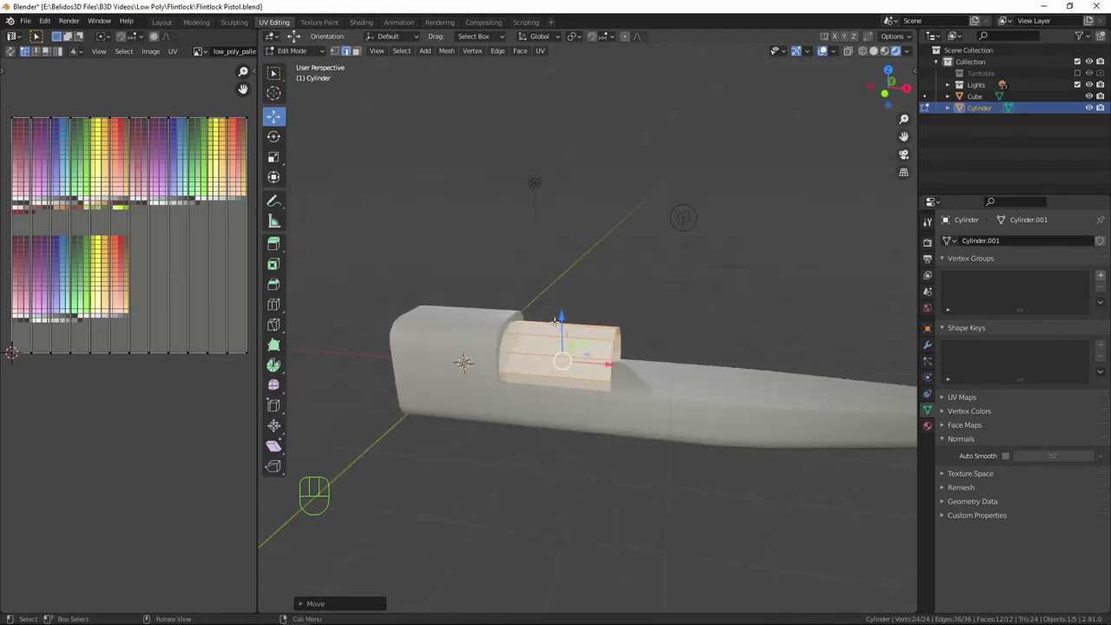
Select the edge loop at the cylinder's free end and move it along X slightly past the tip of the long section.
key("KP_1")
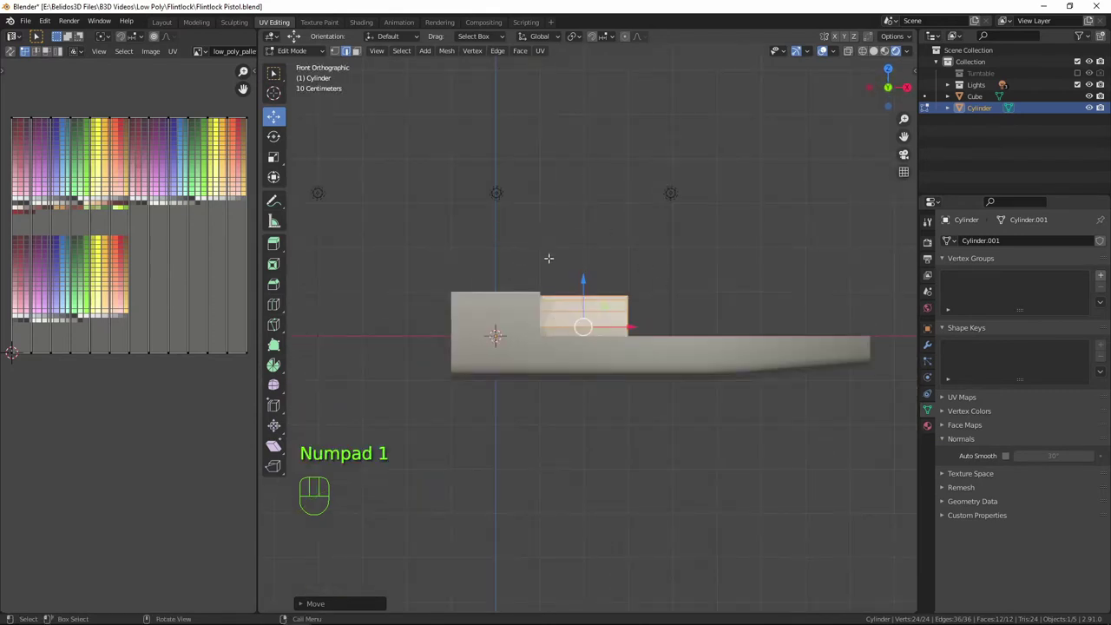
left_click(626, 319, "alt")
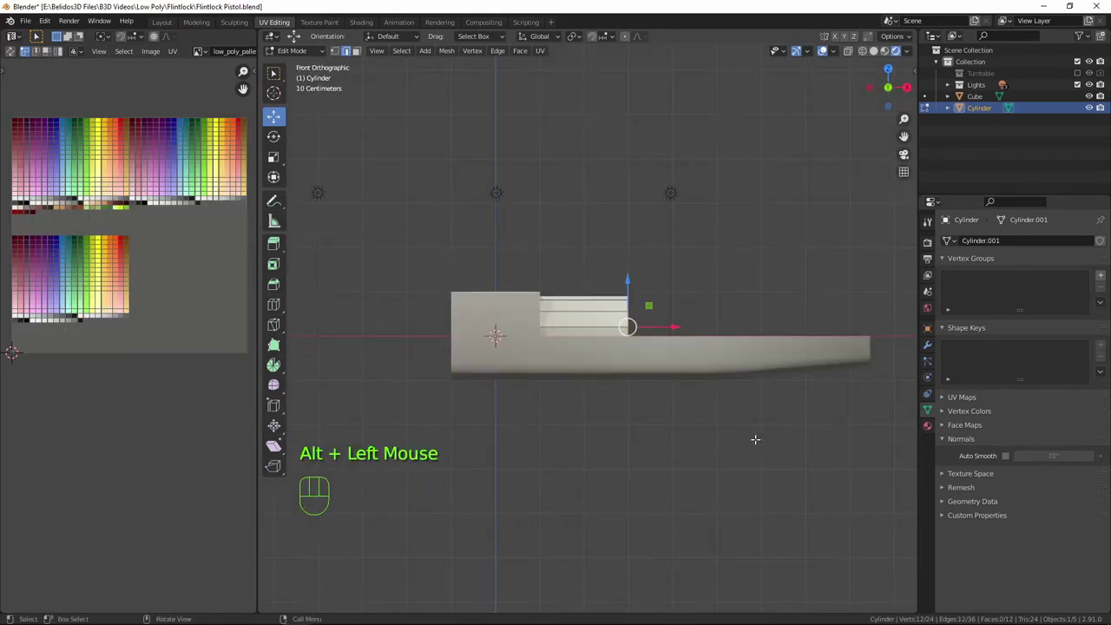
middle_click_drag(756, 439, 592, 446, "shift")
left_click_drag(496, 324, 765, 324)
middle_click_drag(753, 427, 503, 431)
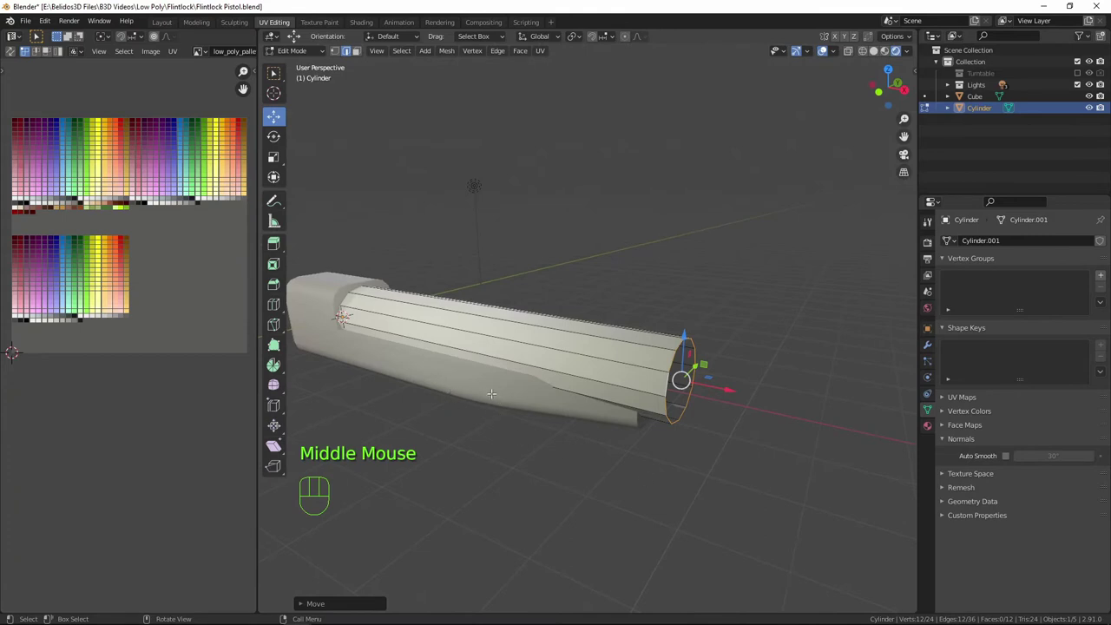
middle_click_drag(592, 446, 476, 368)
middle_click_drag(505, 464, 532, 346)
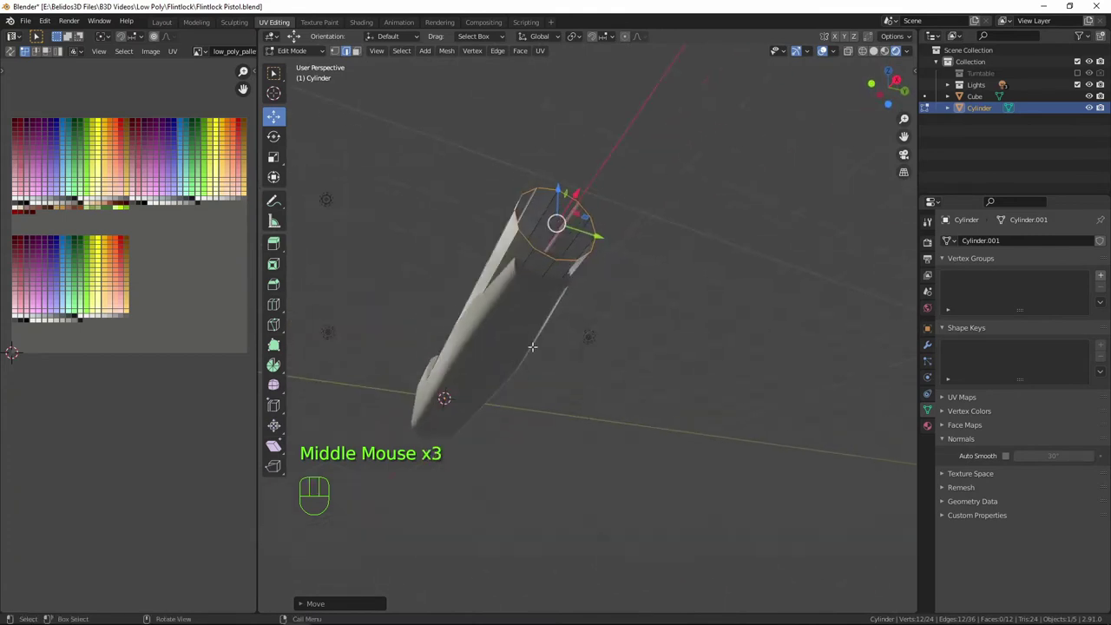
middle_click_drag(495, 258, 594, 357)
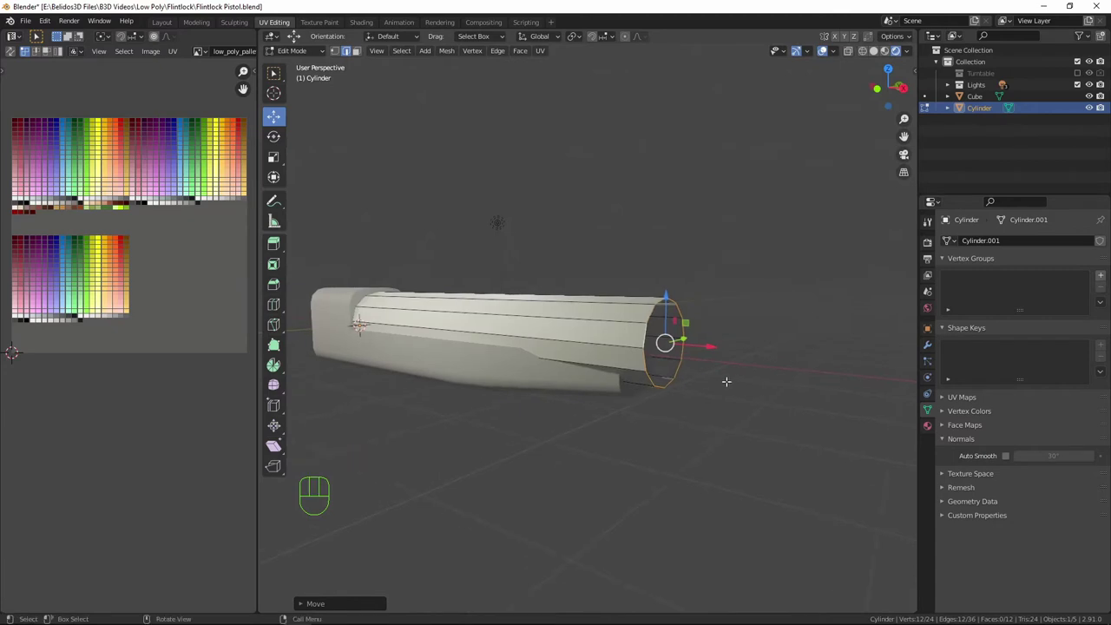
Scale the edge loop at the barrel's free end down uniformly to about 0.7 to taper the barrel.
middle_click_drag(750, 400, 712, 408)
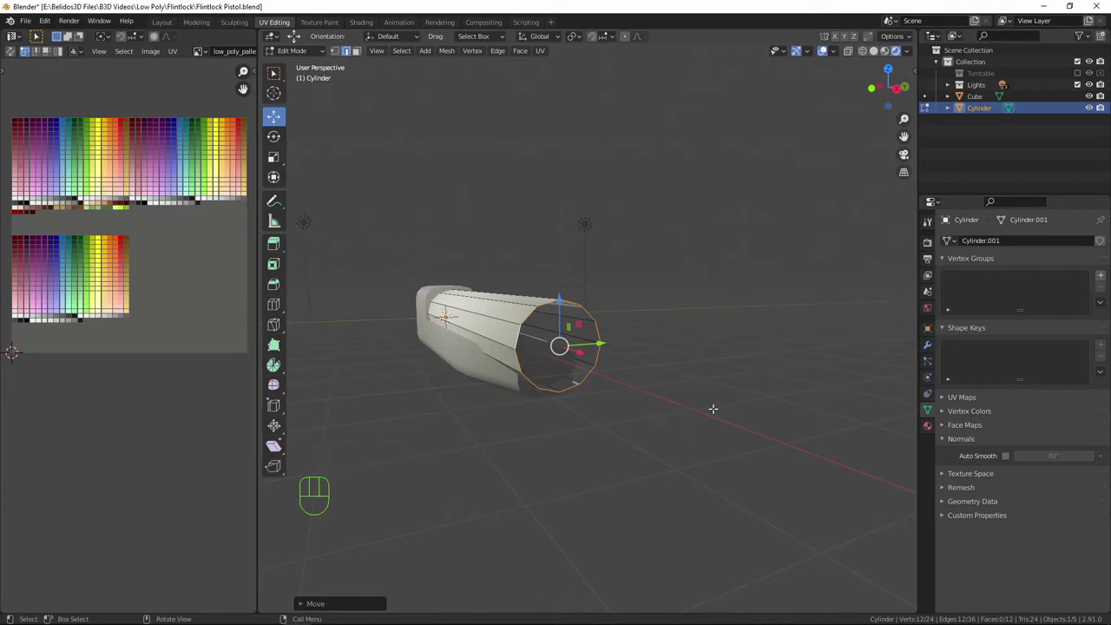
key("KP_3")
scroll(682, 411, "up", 3)
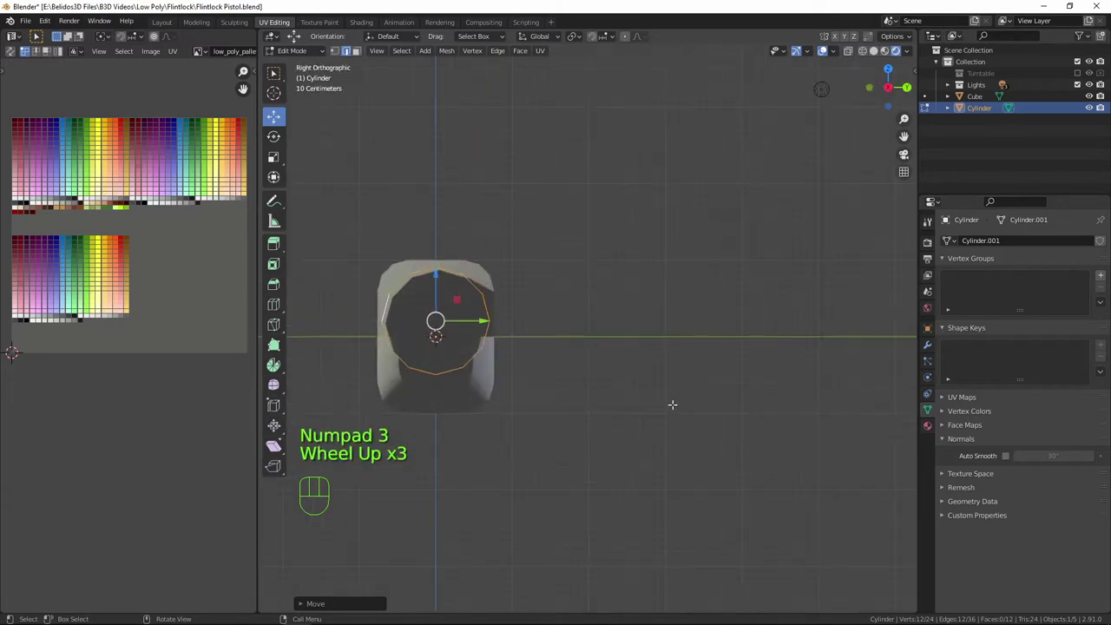
middle_click_drag(557, 364, 709, 342, "shift")
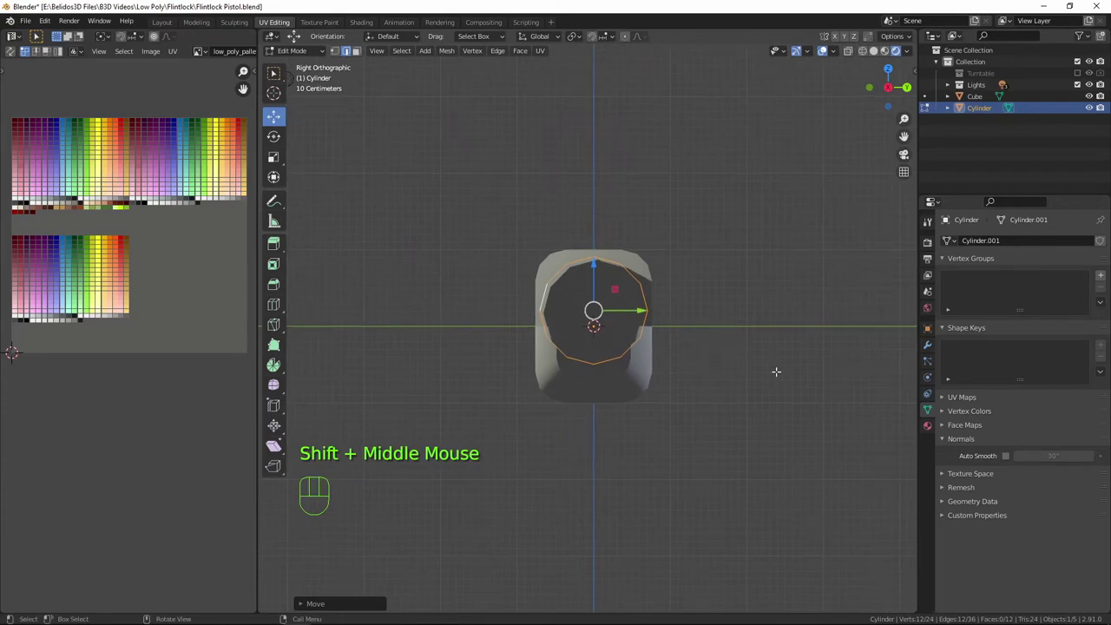
key("s")
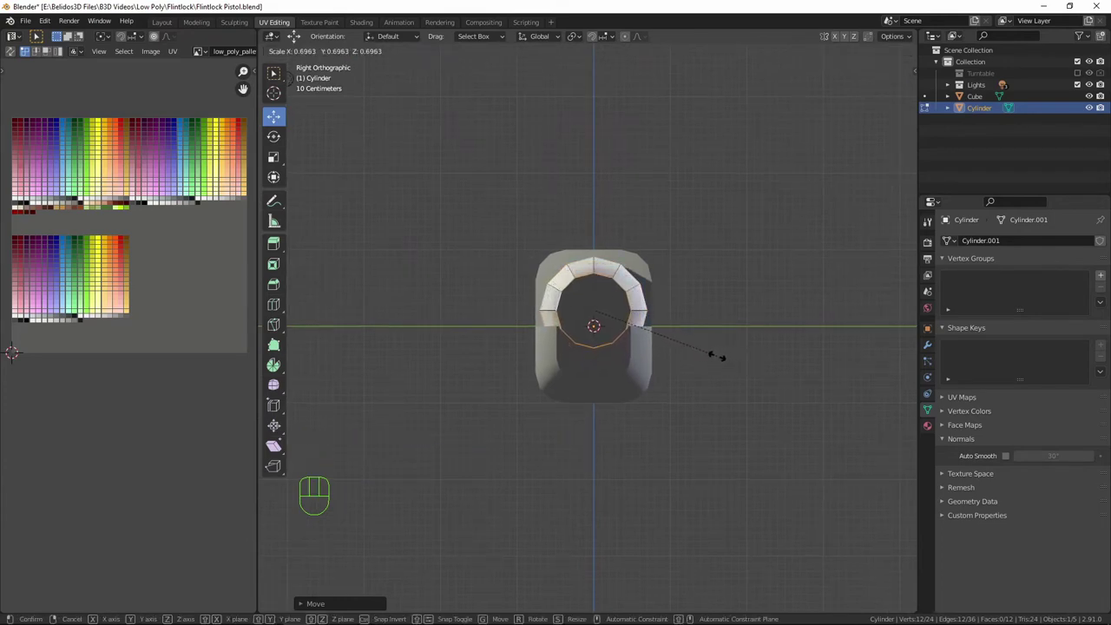
left_click(717, 356)
middle_click_drag(711, 380, 879, 422)
scroll(779, 392, "down", 3)
middle_click_drag(779, 391, 464, 297)
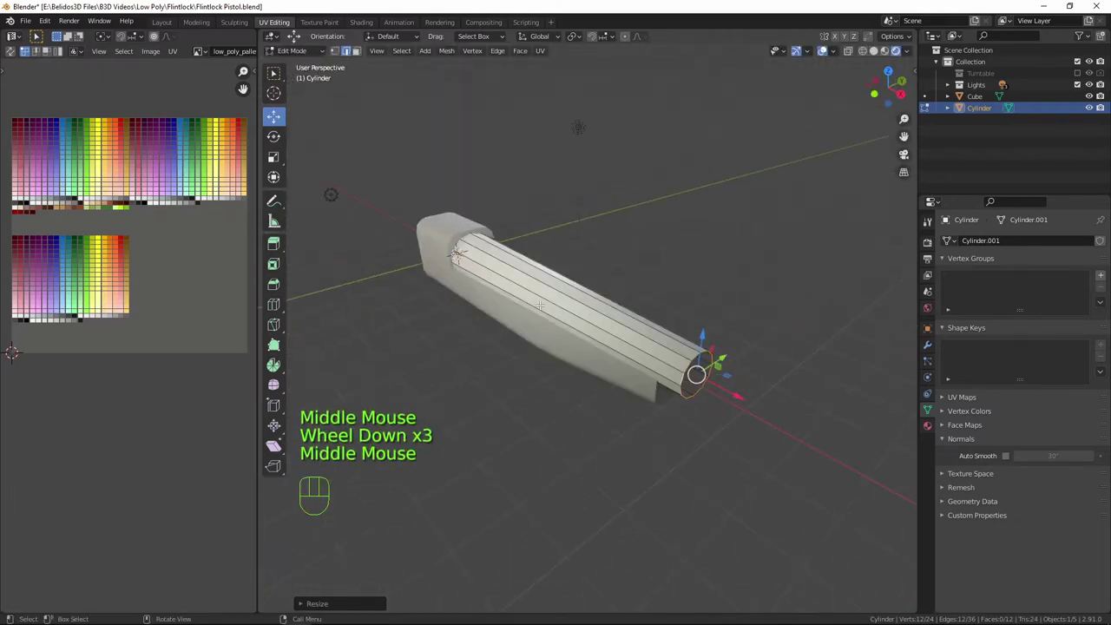
Add two evenly spaced edge loops around the barrel without sliding them.
scroll(565, 390, "down", 2)
middle_click_drag(565, 390, 529, 371)
scroll(596, 389, "up", 4)
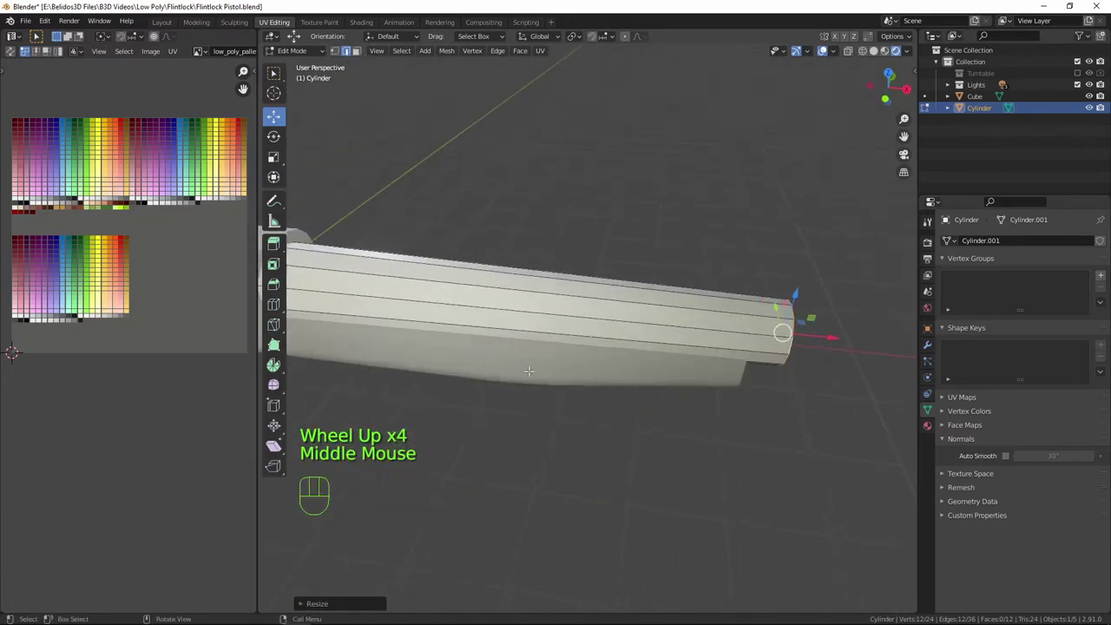
key("ctrl+r")
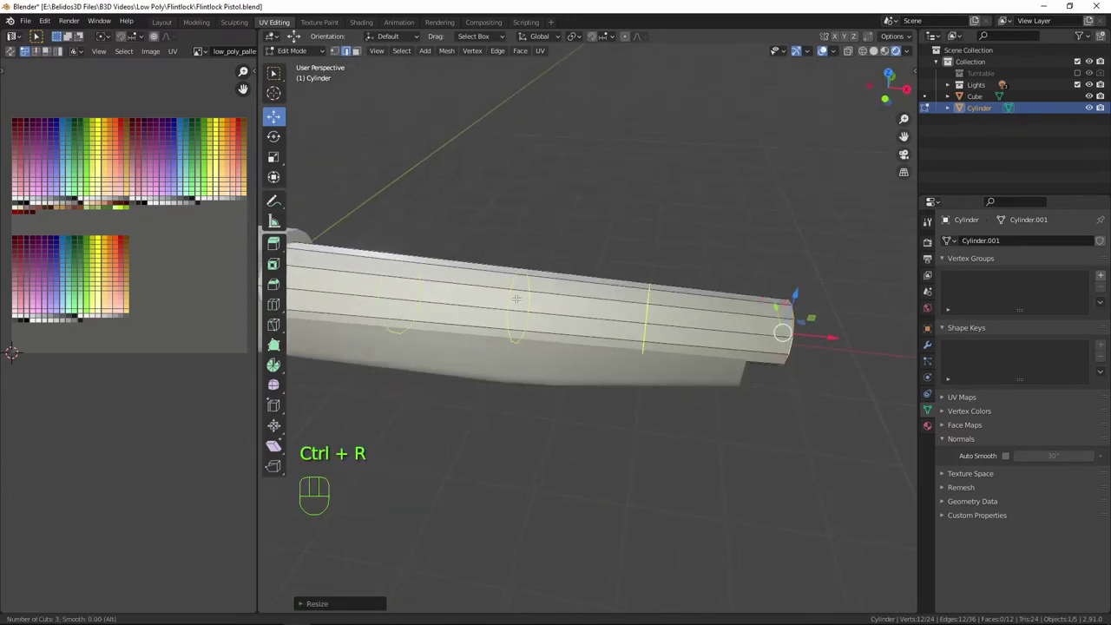
left_click(513, 298)
right_click(513, 298)
middle_click_drag(513, 297, 415, 436)
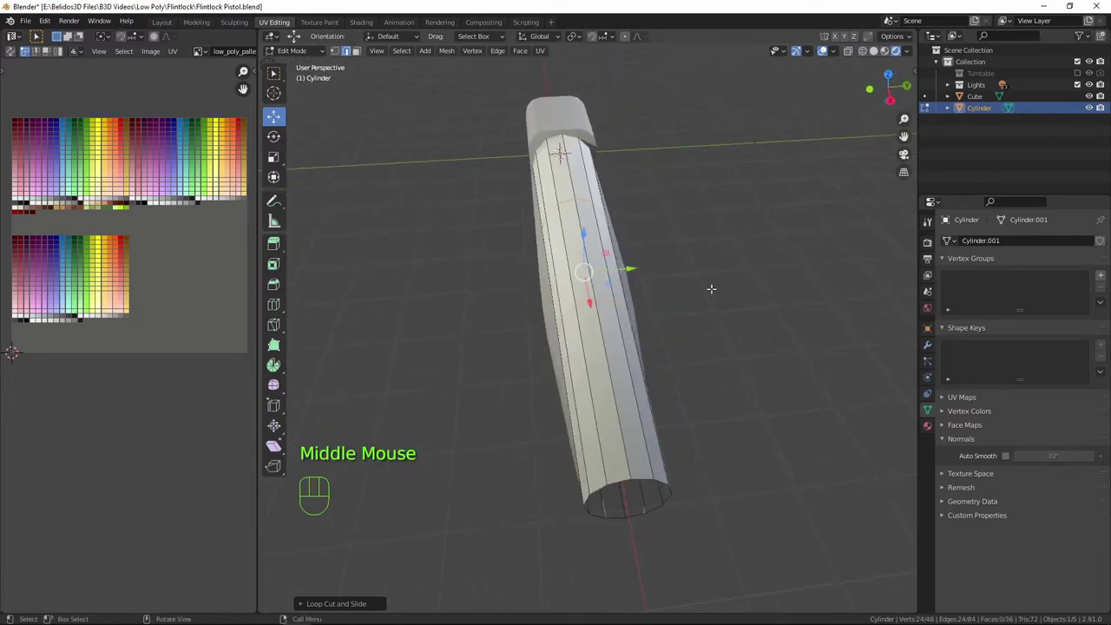
Scale the barrel's two new edge loops by about 1.06 in Y and Z only, and return to Object Mode.
key("s")
key("shift+x")
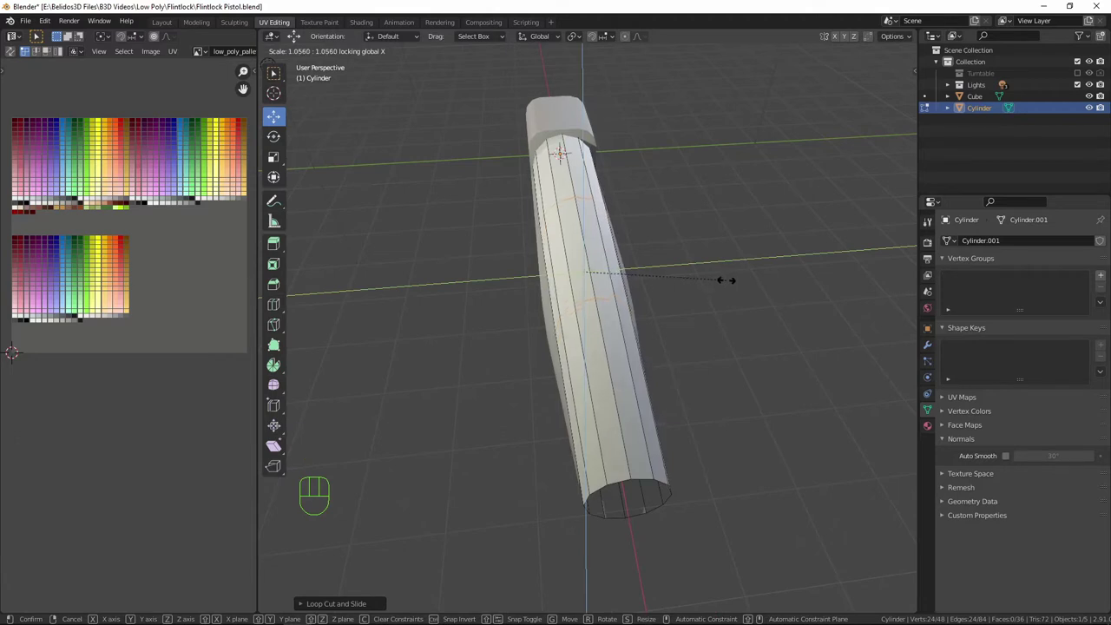
left_click(726, 280)
scroll(726, 279, "down", 1)
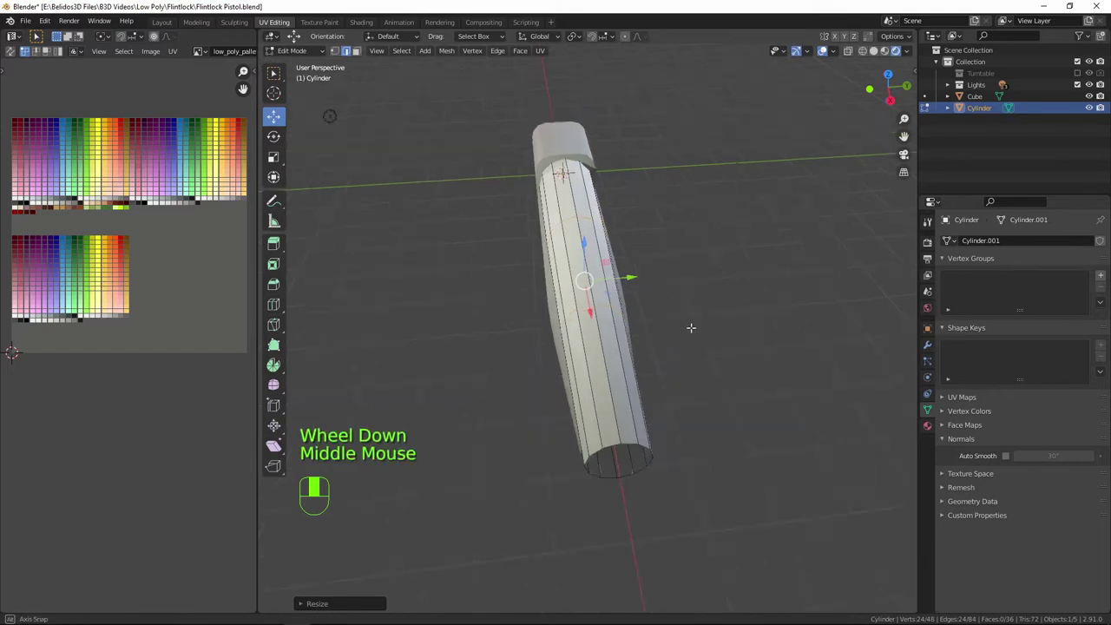
mouse_move(727, 280)
middle_mouse_down()
mouse_move(913, 338)
mouse_move(766, 260)
mouse_move(751, 304)
mouse_move(682, 384)
mouse_move(773, 339)
mouse_move(713, 279)
middle_mouse_up()
key("Tab")
Narrow the selected side faces at the middle of the pistol body's long section to about 0.94 along Y.
key("a")
key("a")
key("a")
left_click(573, 344)
middle_click_drag(574, 343, 625, 351)
key("Tab")
scroll(523, 442, "up", 1)
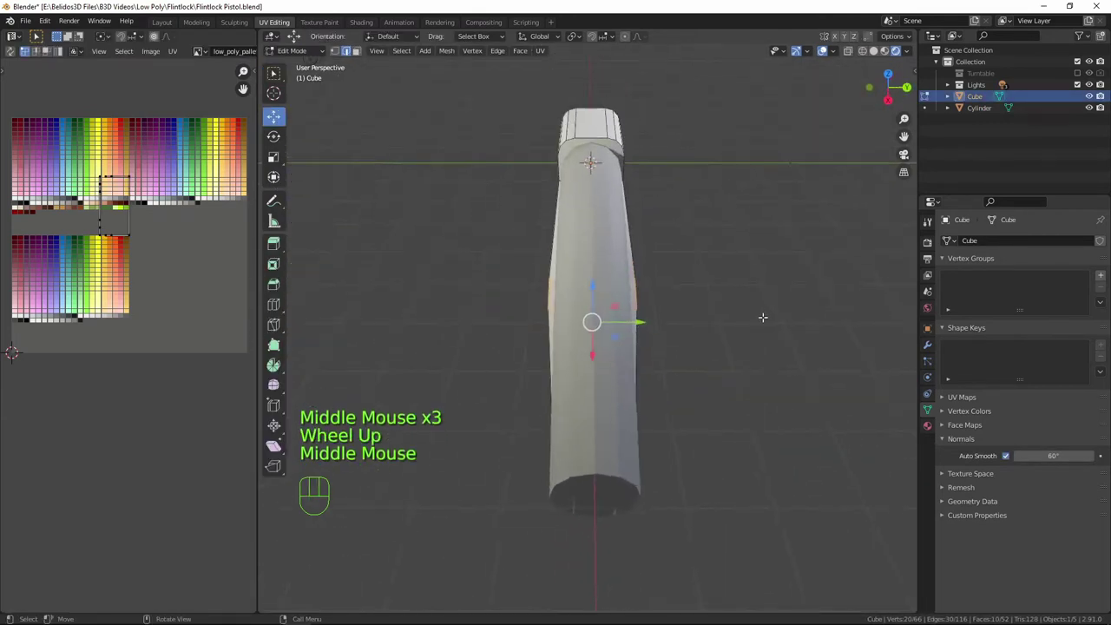
key("s")
key("y")
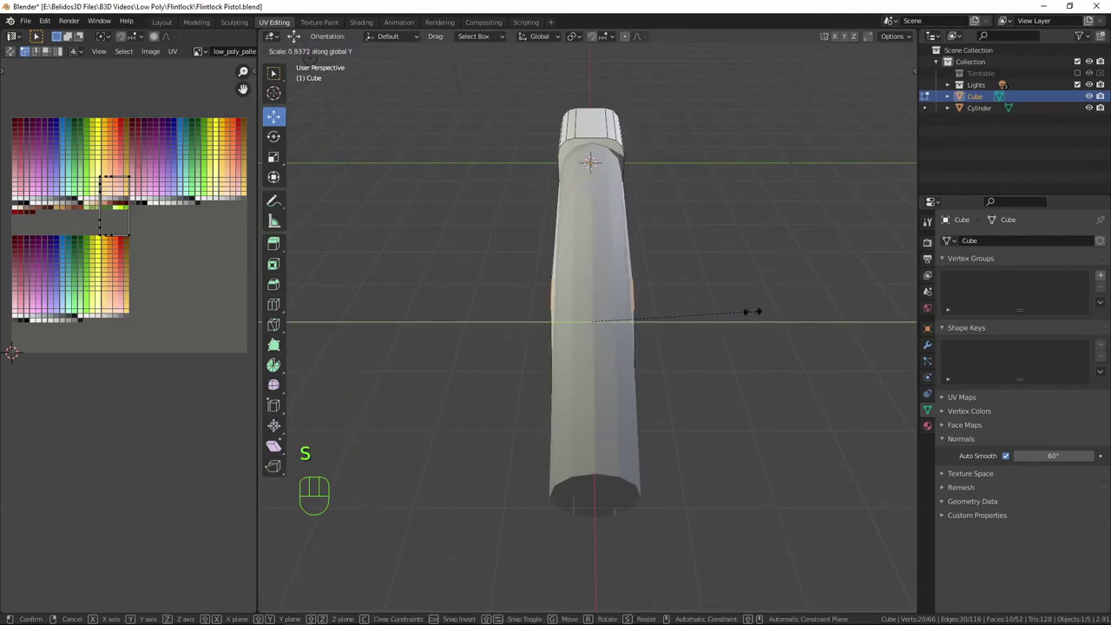
left_click(753, 313)
scroll(756, 315, "down", 1)
mouse_move(755, 315)
middle_mouse_down()
mouse_move(724, 241)
mouse_move(759, 345)
mouse_move(752, 317)
middle_mouse_up()
key("Tab")
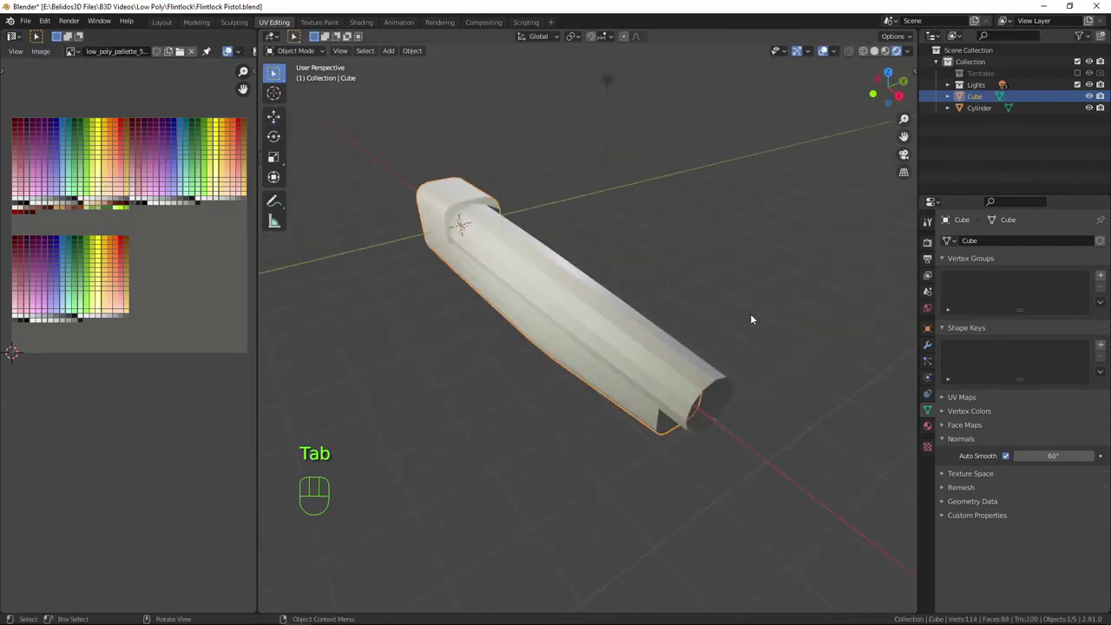
key("a")
key("a")
key("a")
key("a")
key("a")
key("a")
Shade the barrel smooth and enable Auto Smooth with a 60° angle.
middle_click_drag(600, 436, 524, 360)
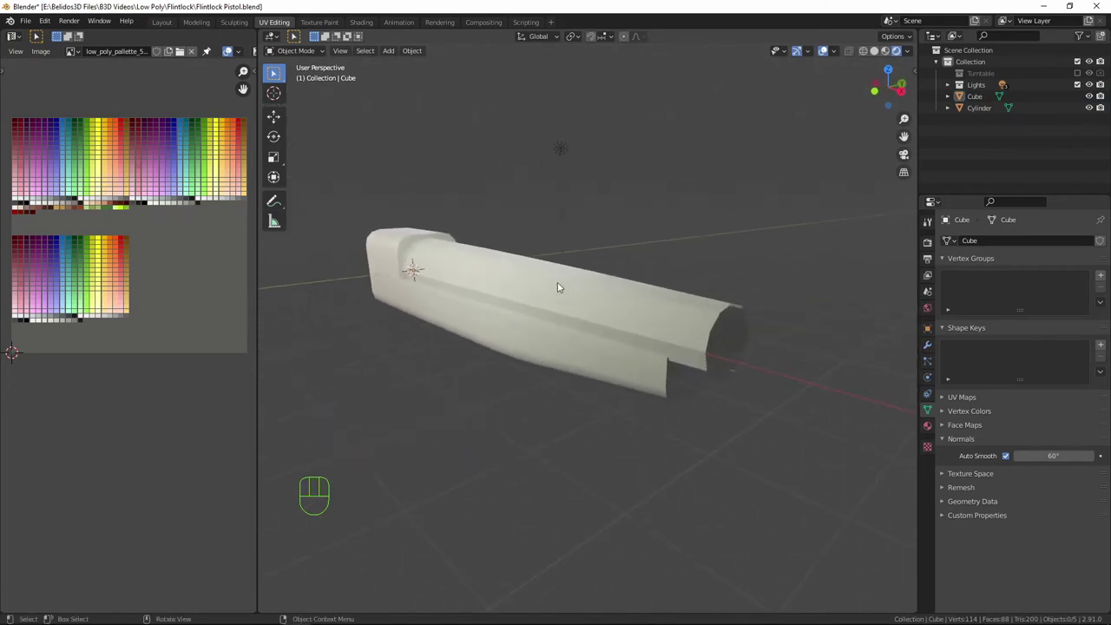
left_click(558, 288)
right_click(558, 287)
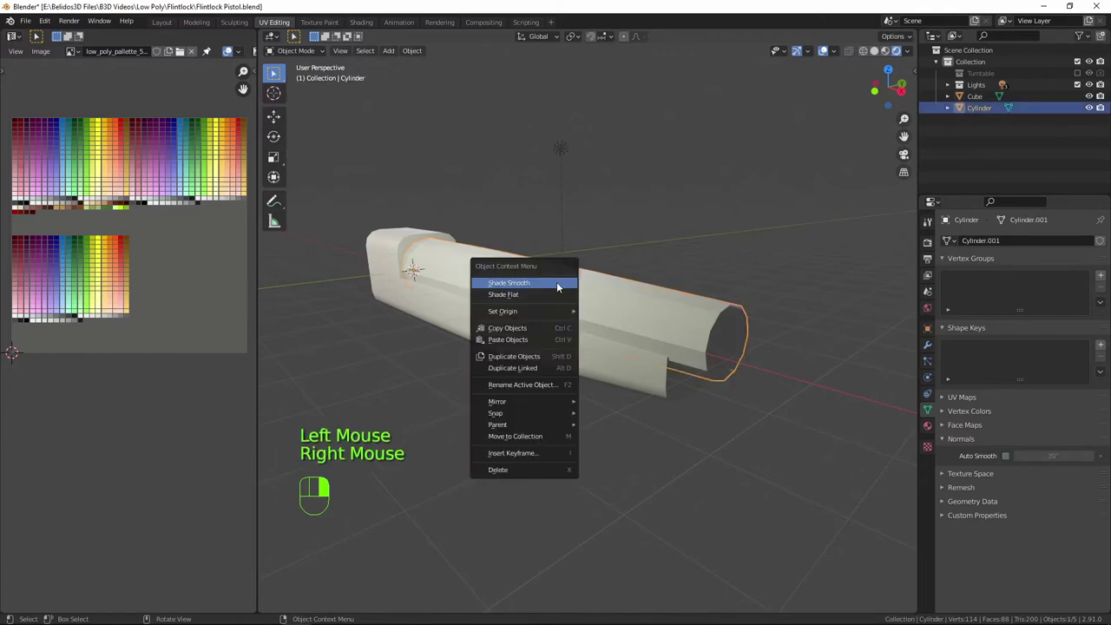
left_click(558, 287)
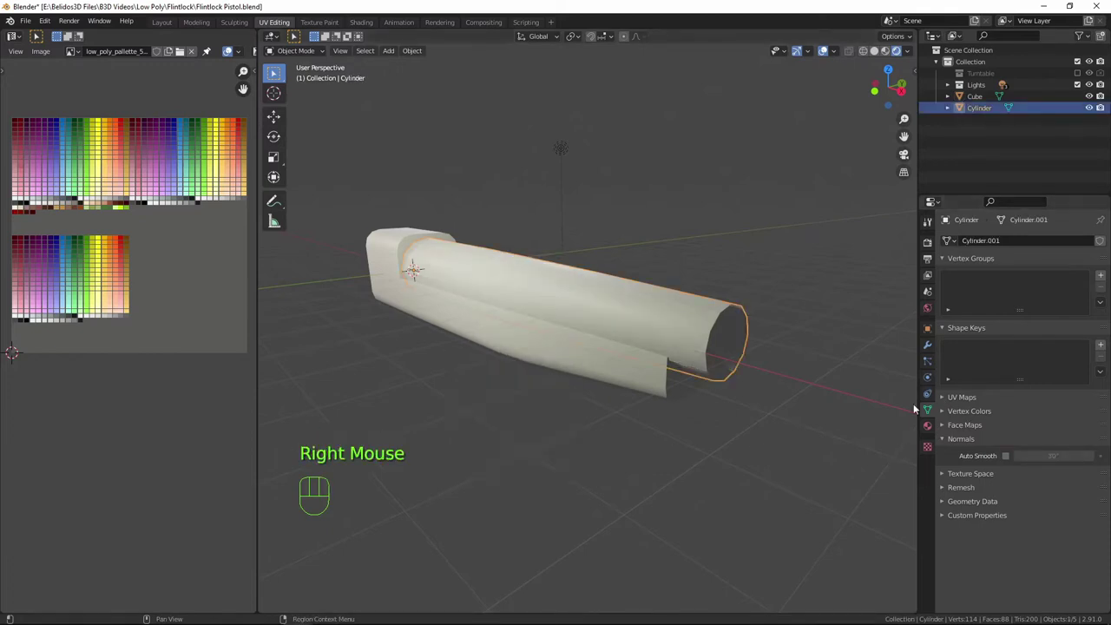
left_click(1005, 455)
left_click(1052, 453)
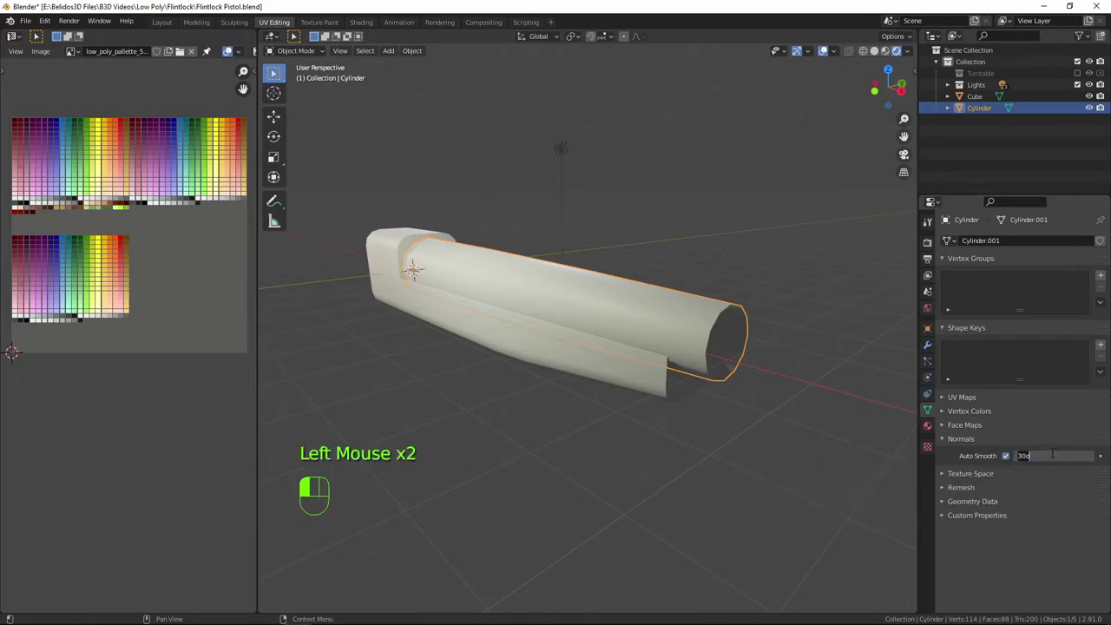
middle_click_drag(508, 419, 572, 392)
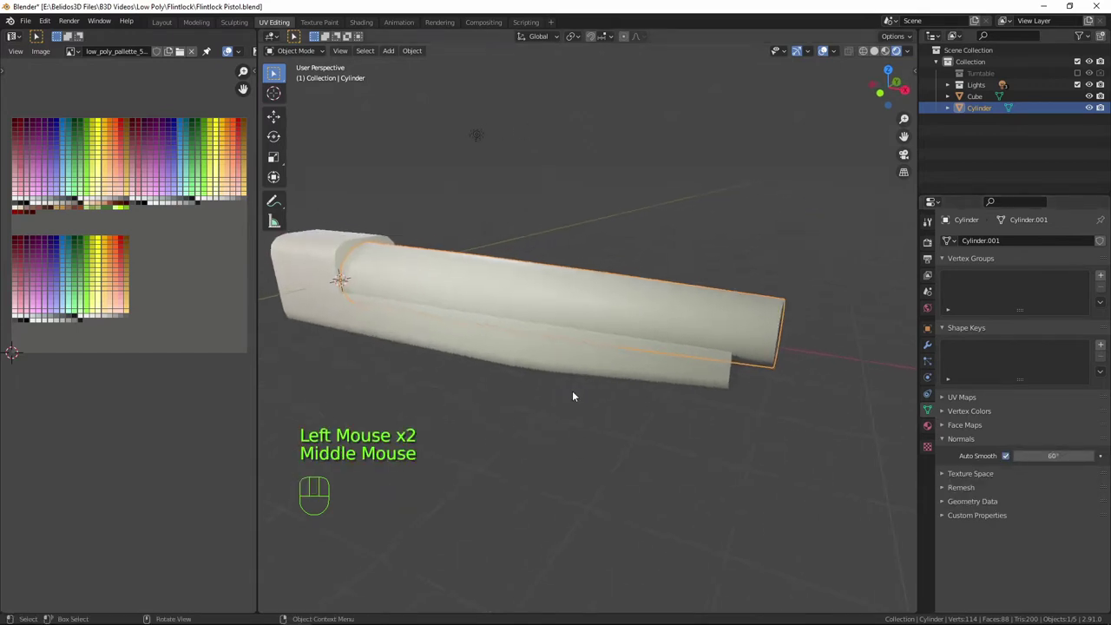
Examine the barrel's profile and free end in front and perspective views.
key("KP_1")
scroll(577, 391, "down", 2)
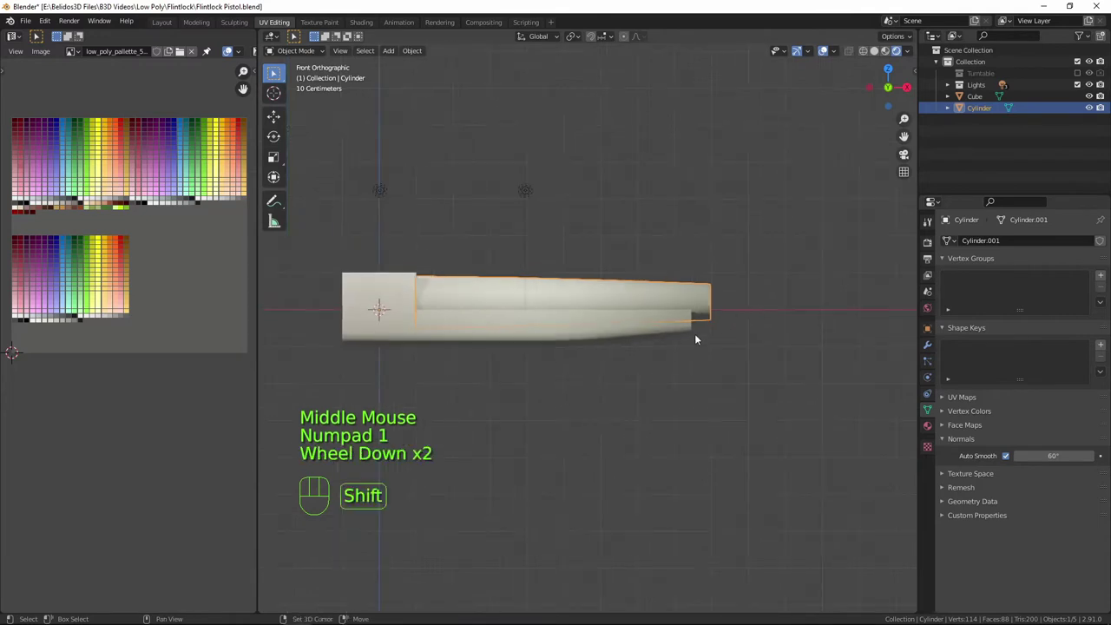
middle_click_drag(734, 361, 697, 421)
key("KP_1")
scroll(695, 422, "up", 1)
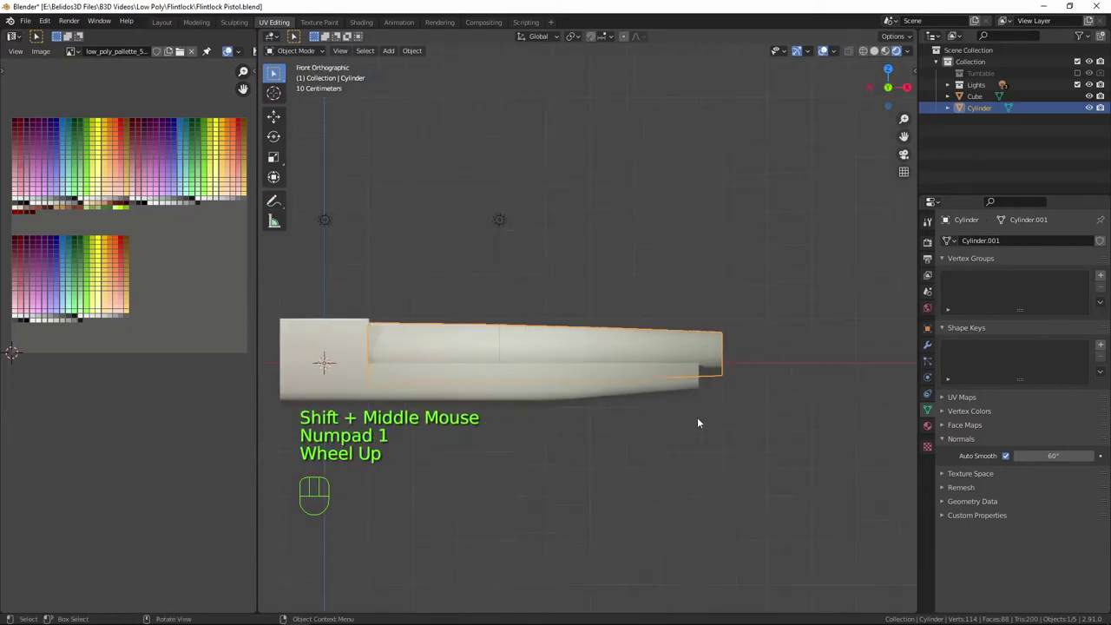
scroll(696, 421, "up", 1)
middle_click_drag(751, 446, 633, 444, "shift")
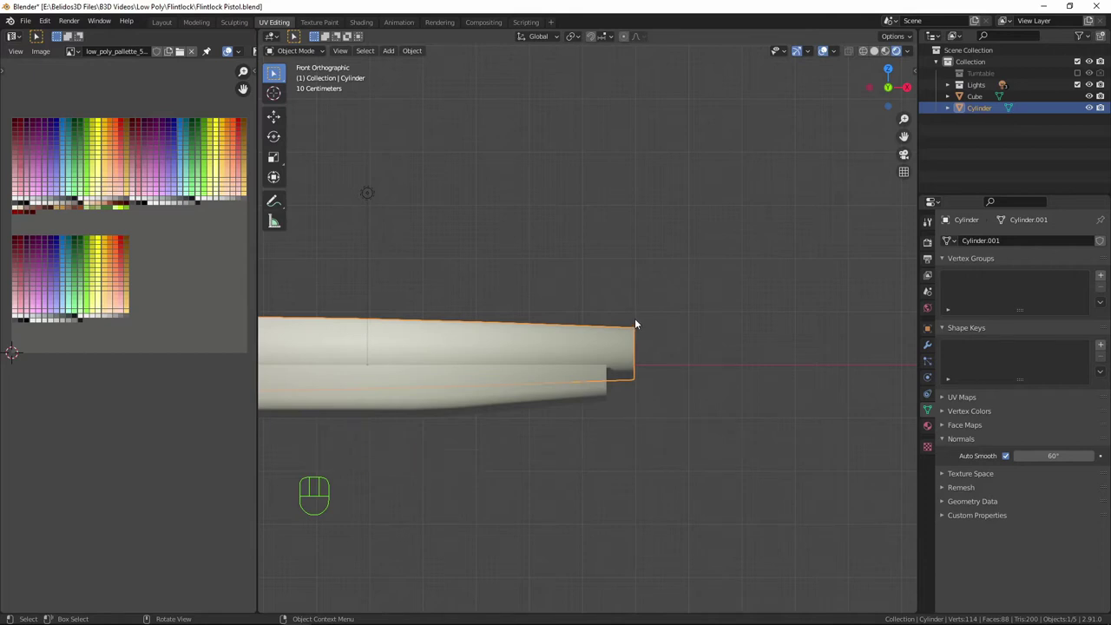
middle_click_drag(692, 333, 616, 405)
scroll(618, 404, "up", 2)
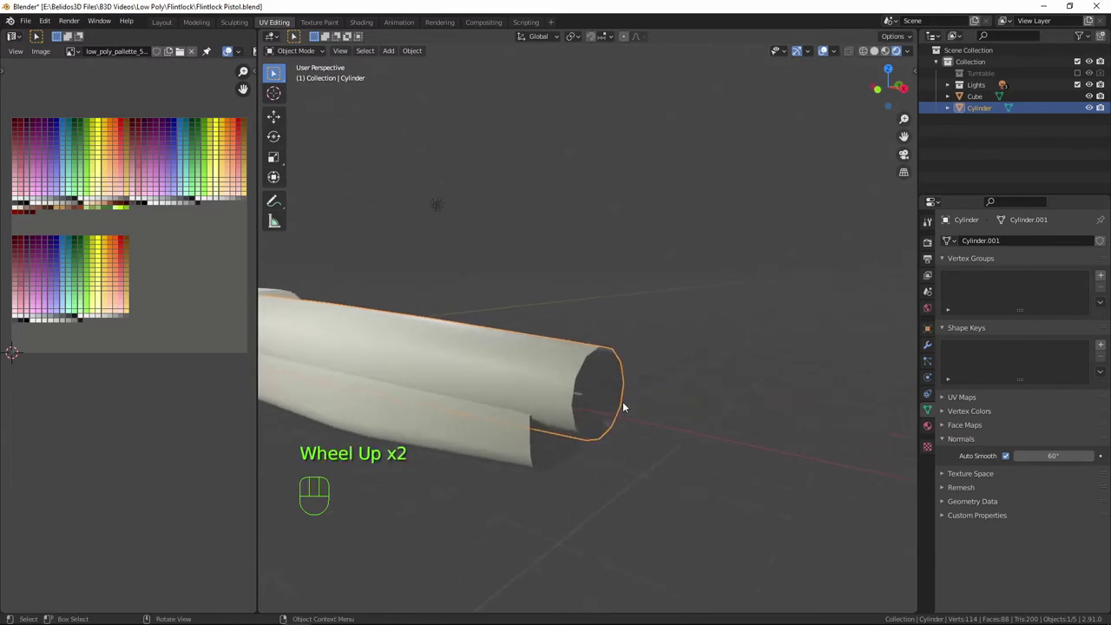
Extrude the barrel's free-end loop about 1 m along X and scale the new loop up to flare the muzzle.
key("Tab")
scroll(661, 408, "up", 1)
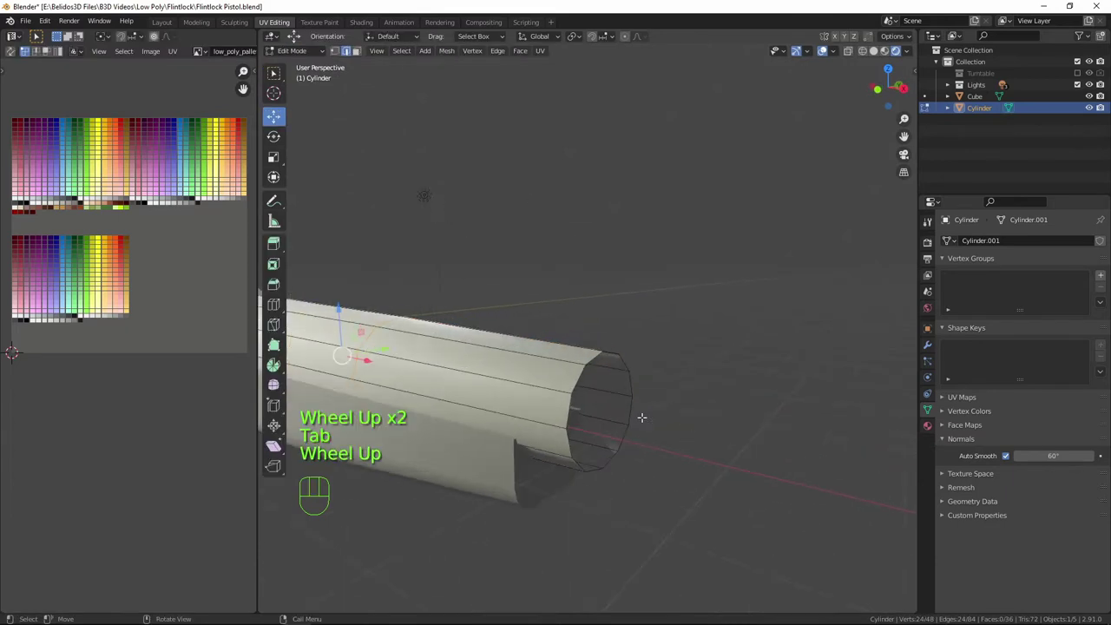
left_click(575, 379, "alt")
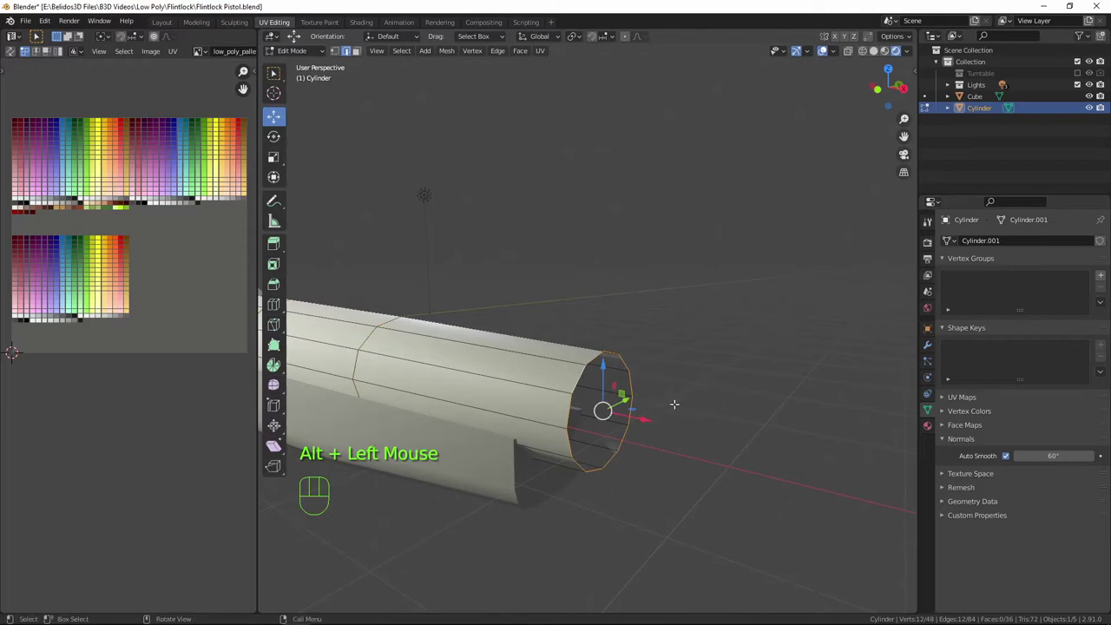
key("KP_1")
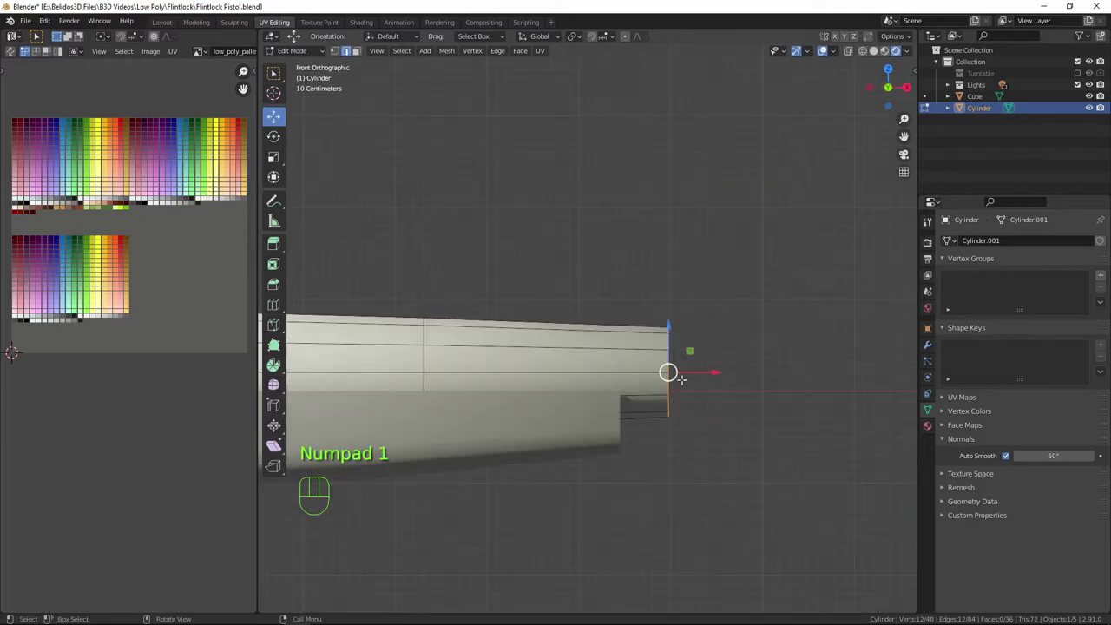
key("e")
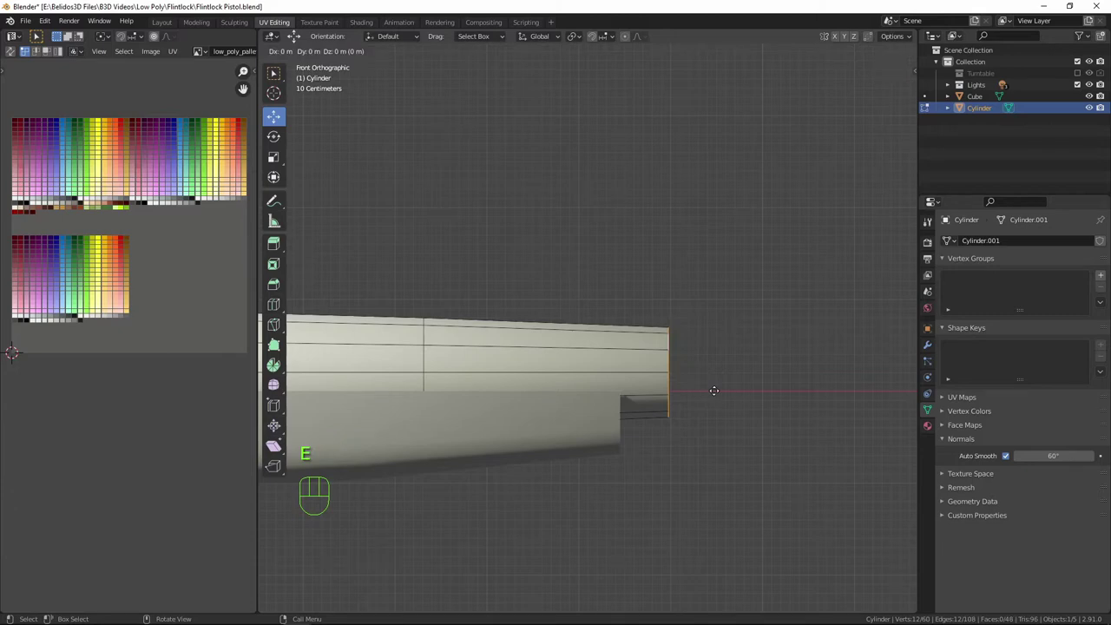
key("x")
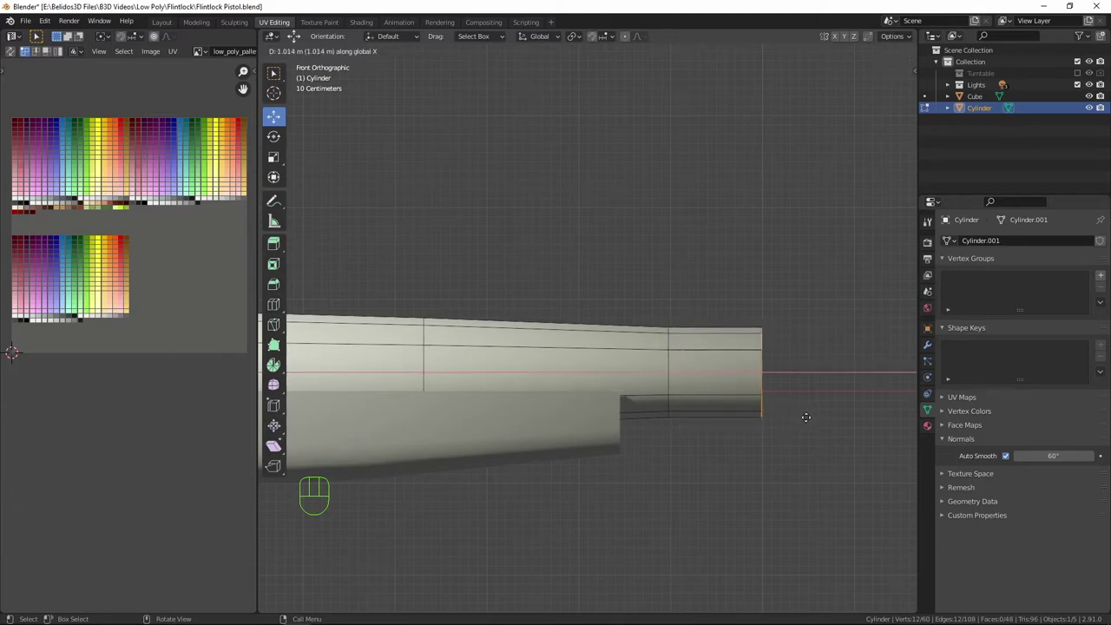
left_click(807, 418)
key("s")
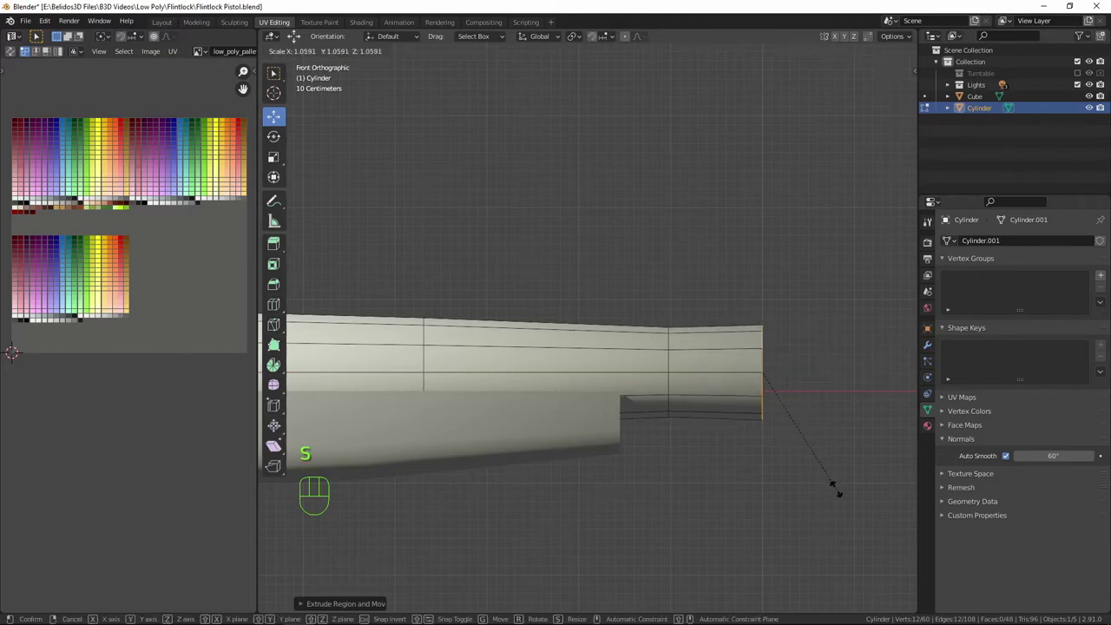
left_click(851, 524)
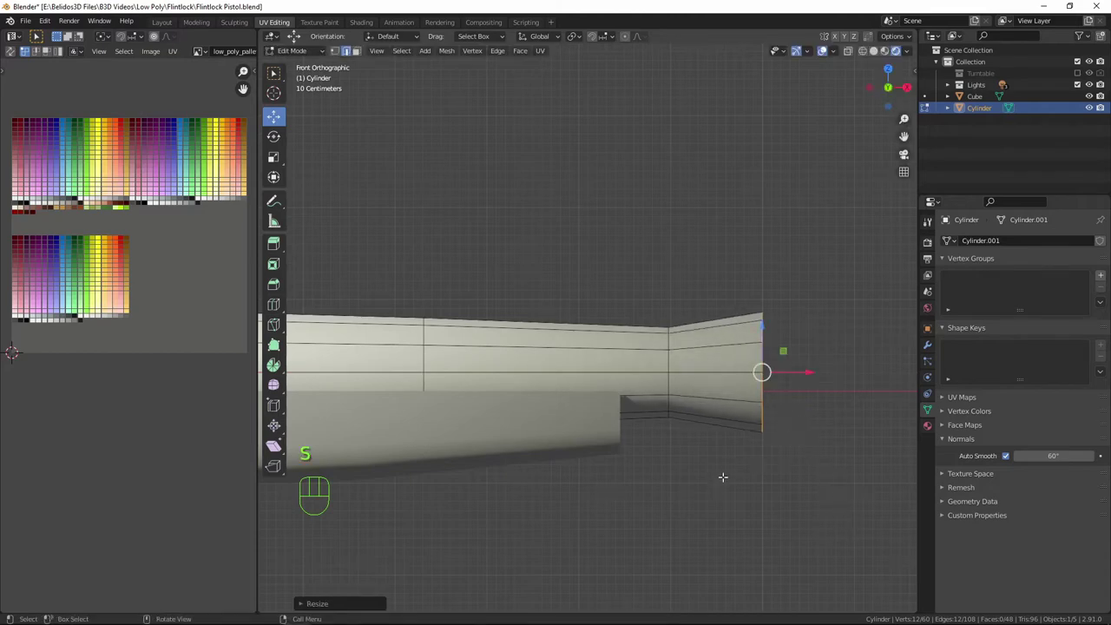
key("Tab")
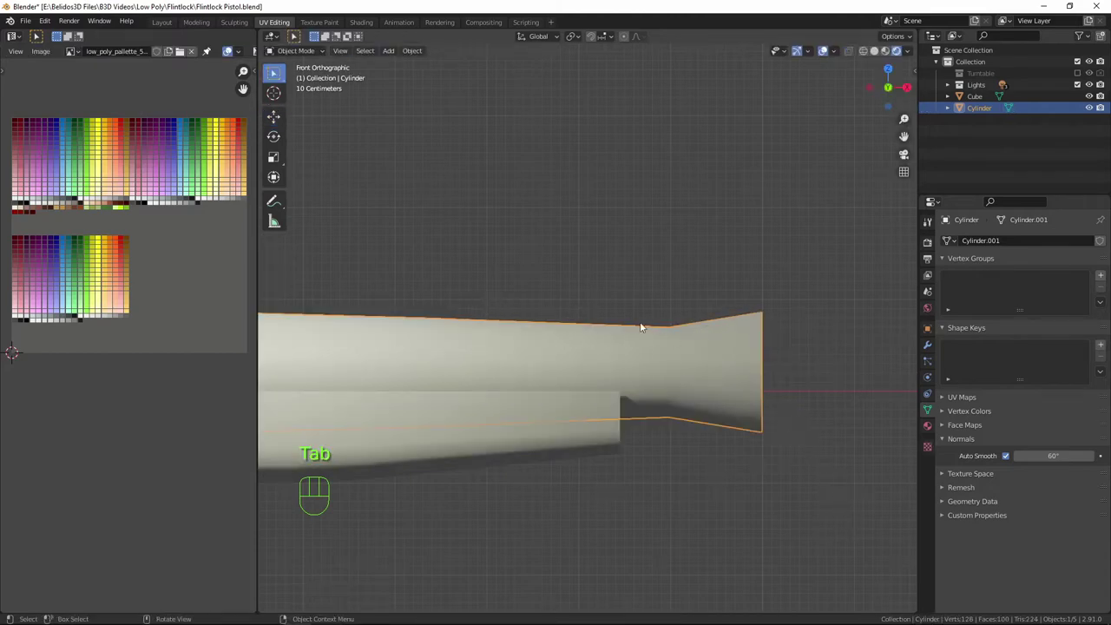
Bevel the edge loop where the muzzle flare begins with 2 segments and a width of about 0.42 m.
key("Tab")
left_click(669, 356, "alt")
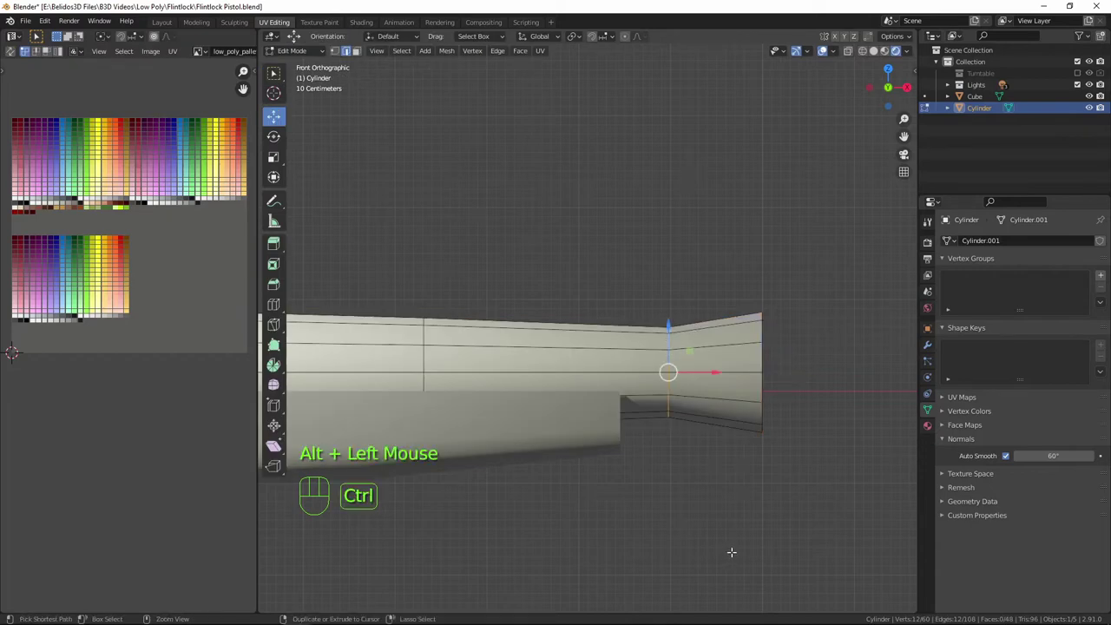
key("ctrl+b")
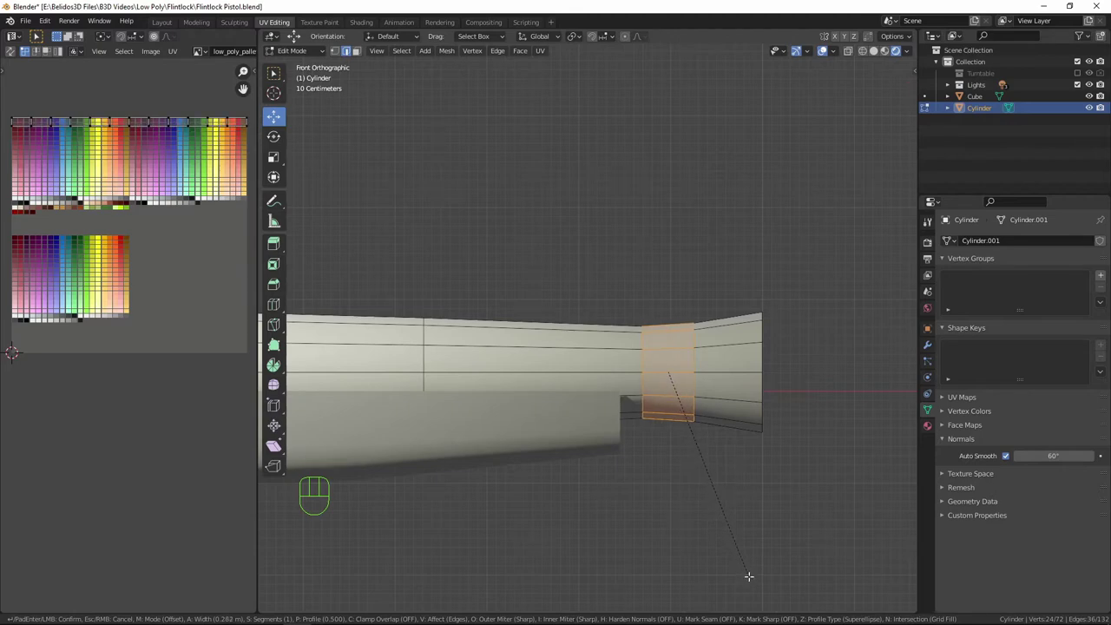
scroll(752, 582, "up", 1)
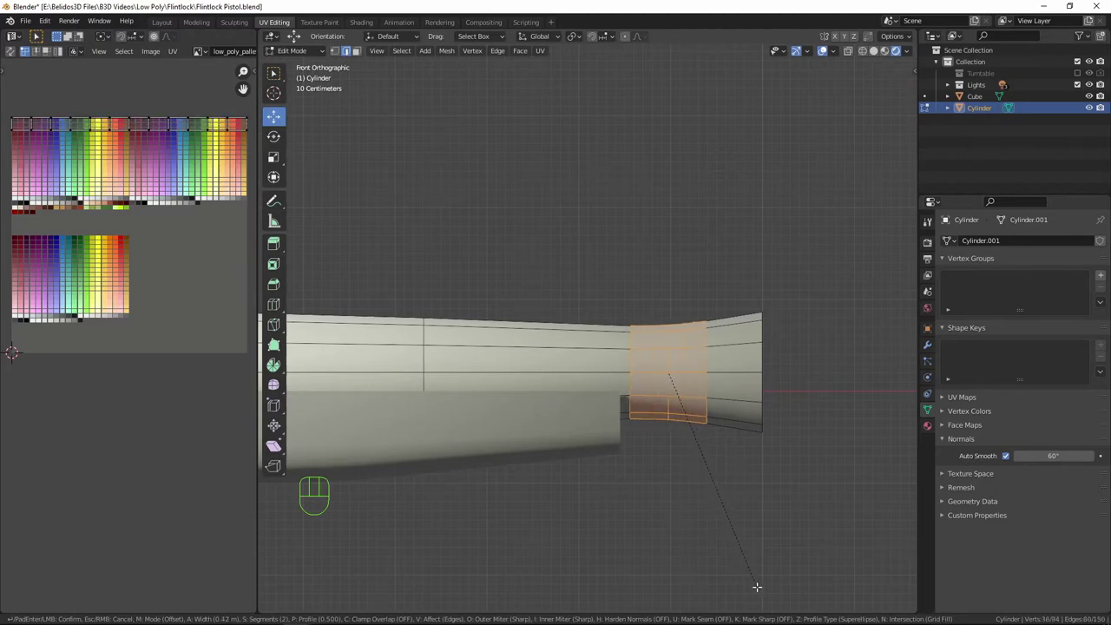
left_click(757, 587)
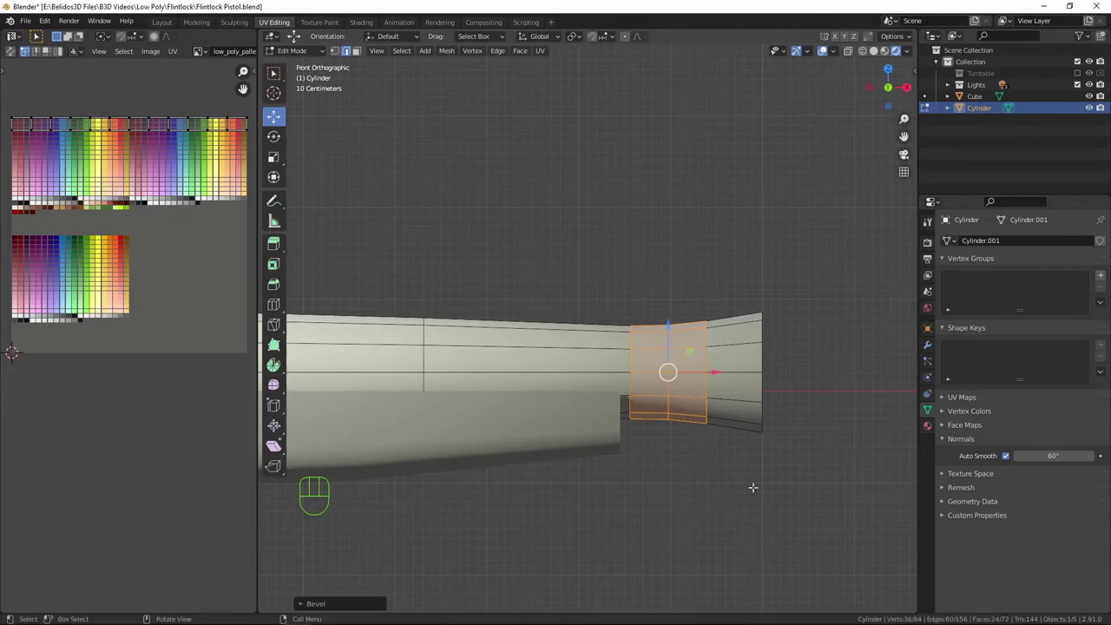
key("Tab")
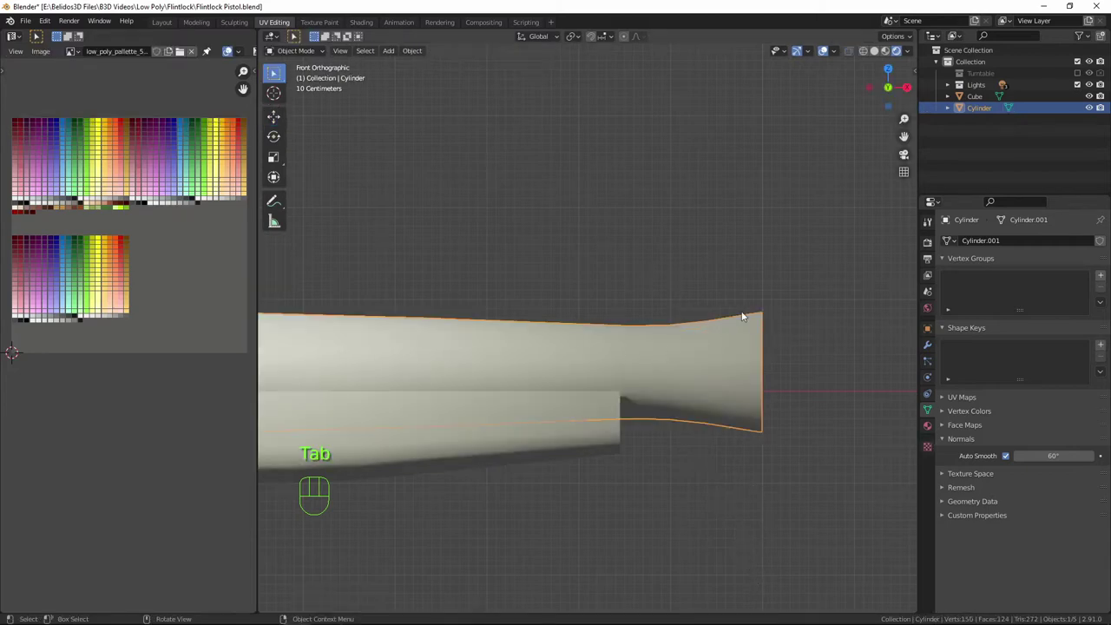
Extrude the edge loop at the muzzle's open end about 0.08 m along X to form a short straight lip.
key("Tab")
left_click(761, 331, "alt")
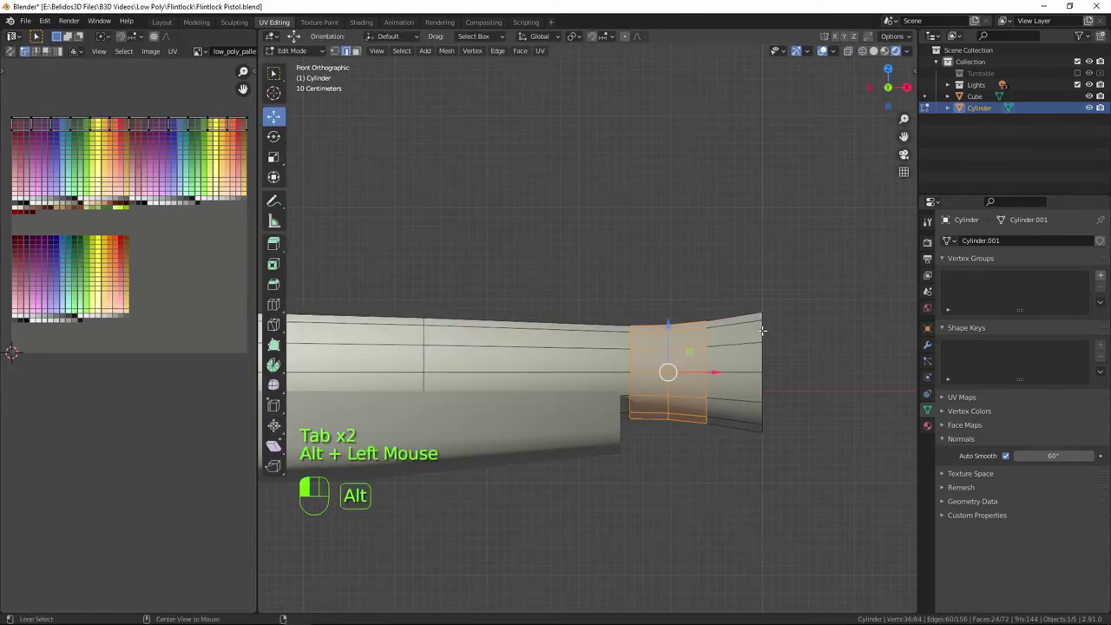
key("e")
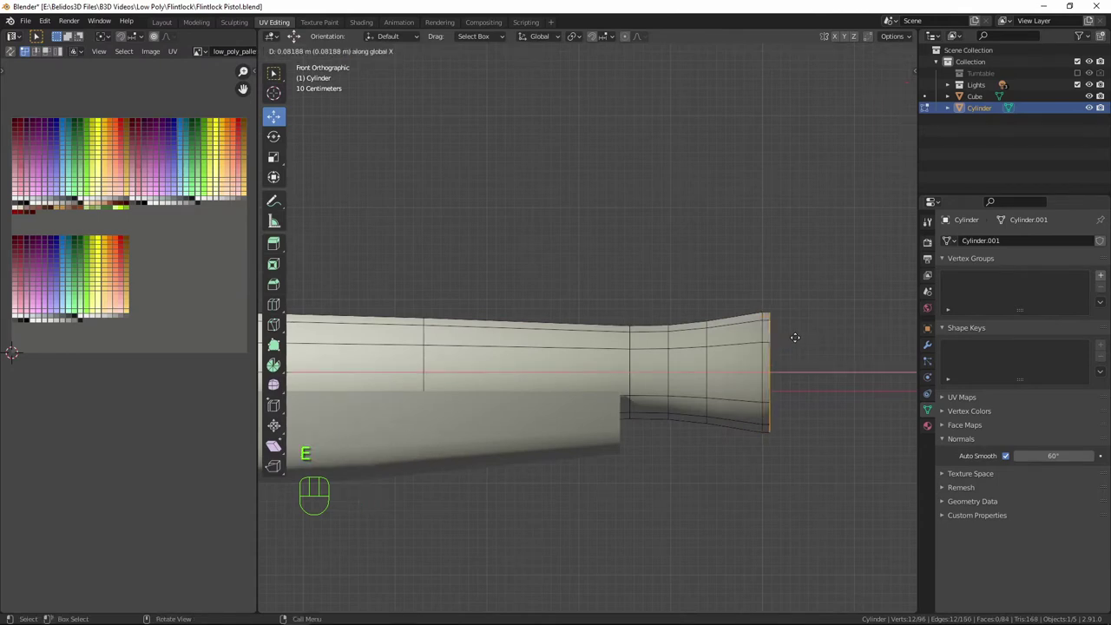
left_click(795, 336)
middle_click_drag(809, 335, 731, 440)
key("Tab")
key("Tab")
Extrude the muzzle's end loop in place and scale it inward to about three quarters of its size for the rim.
key("e")
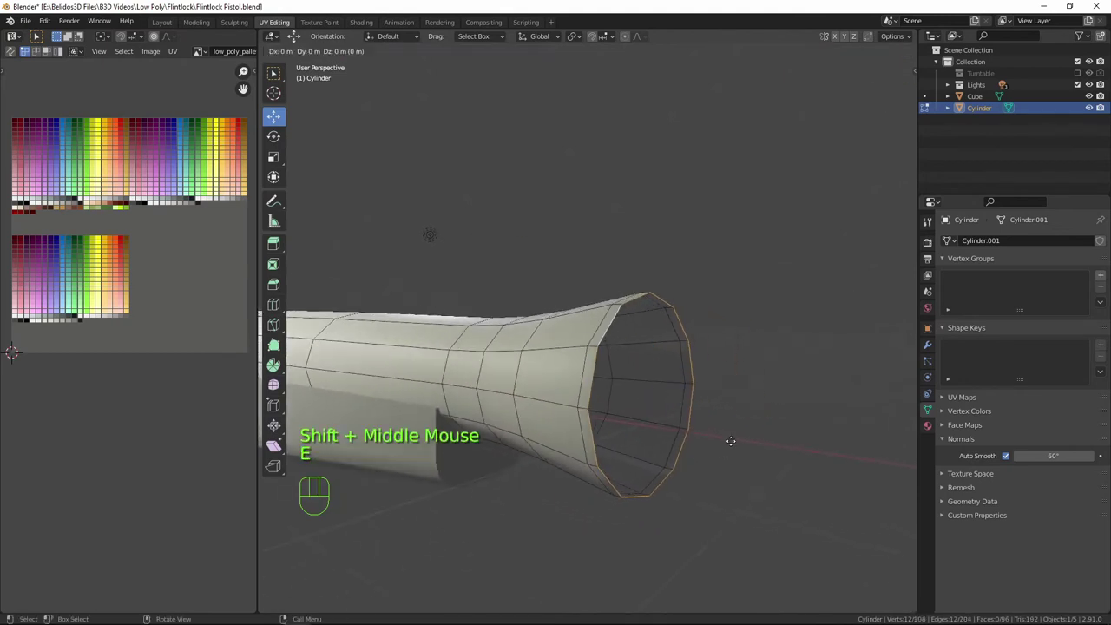
right_click(796, 343)
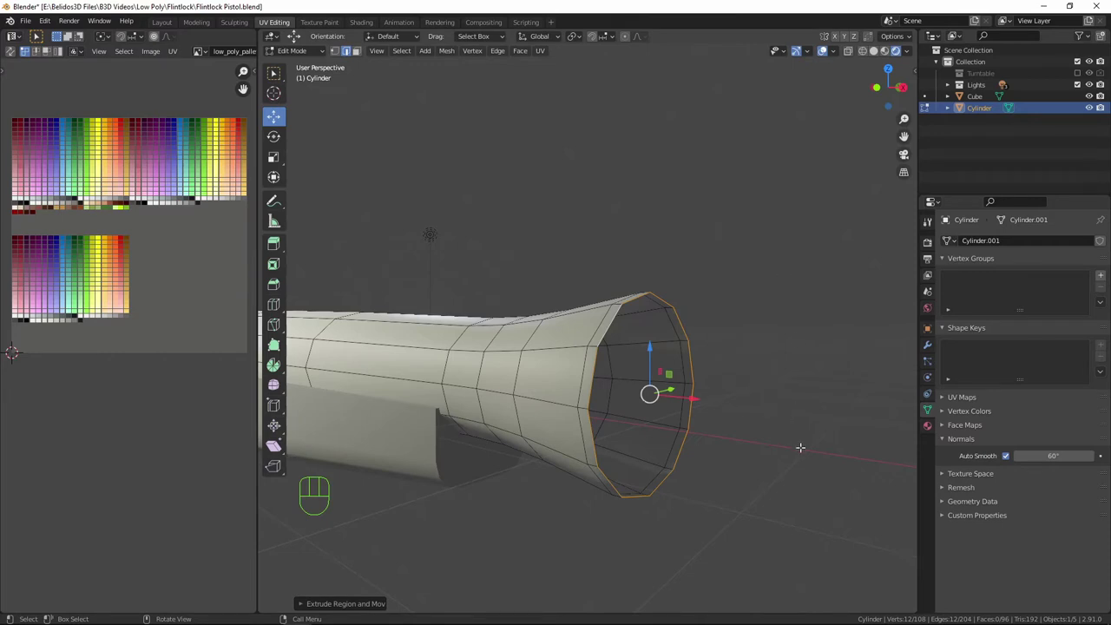
key("s")
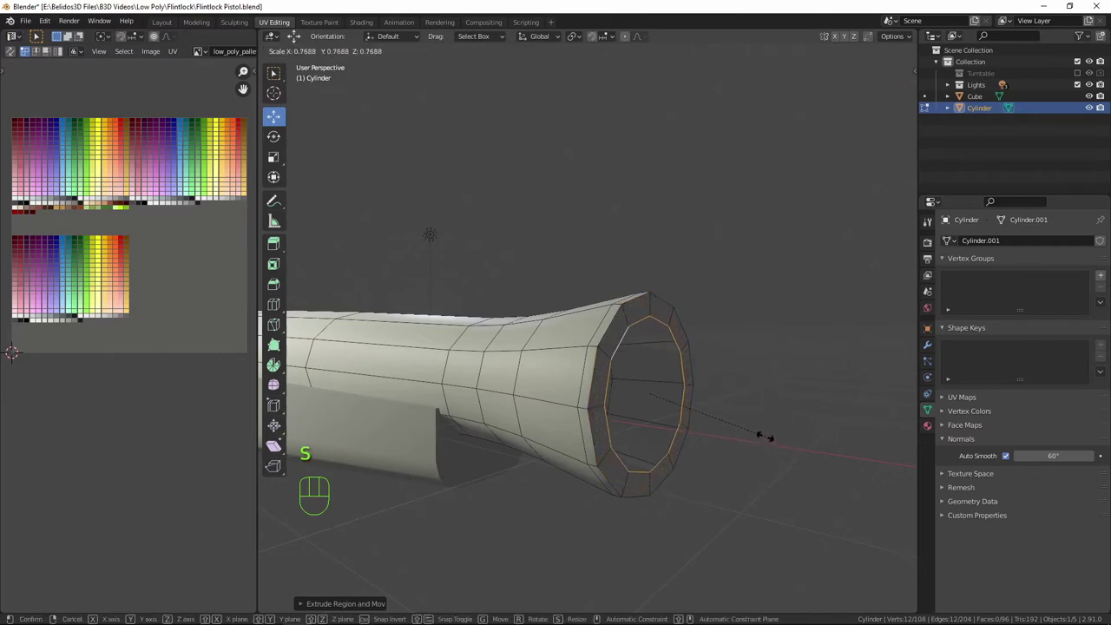
left_click(759, 432)
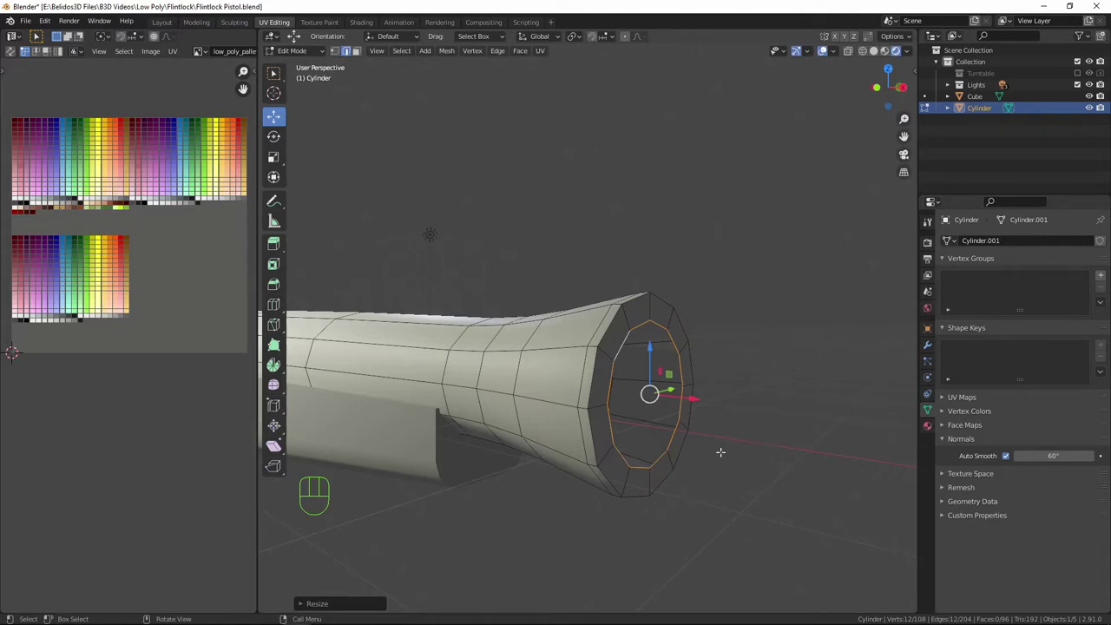
Extrude the rim's inner loop in place and scale the new loop down to roughly half its size.
middle_click_drag(720, 451, 743, 459)
key("e")
right_click(769, 372)
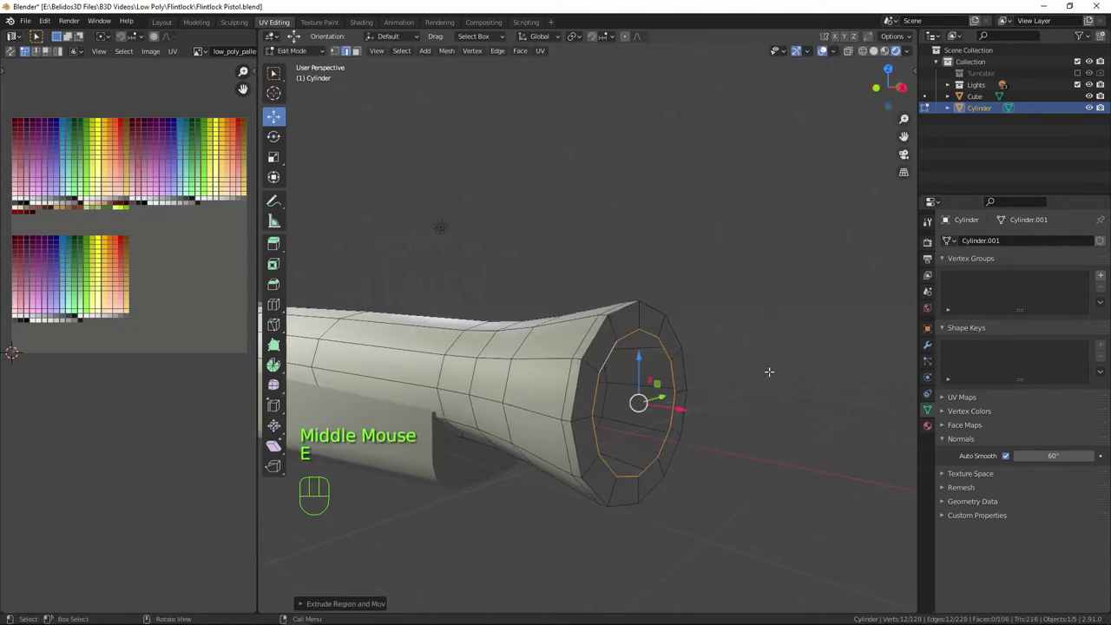
key("s")
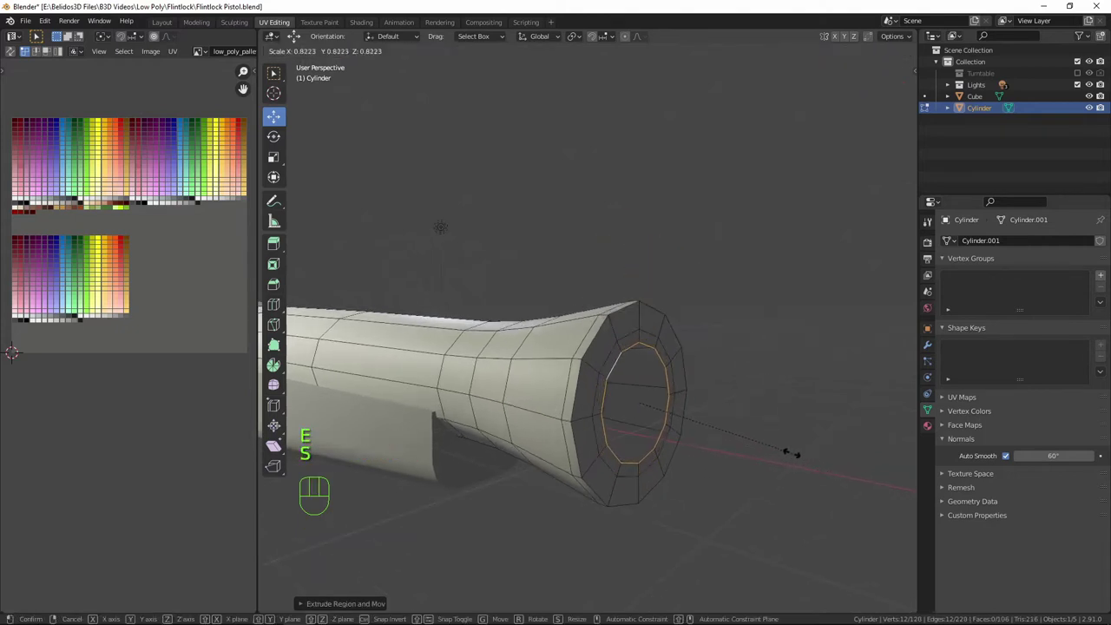
left_click(745, 433)
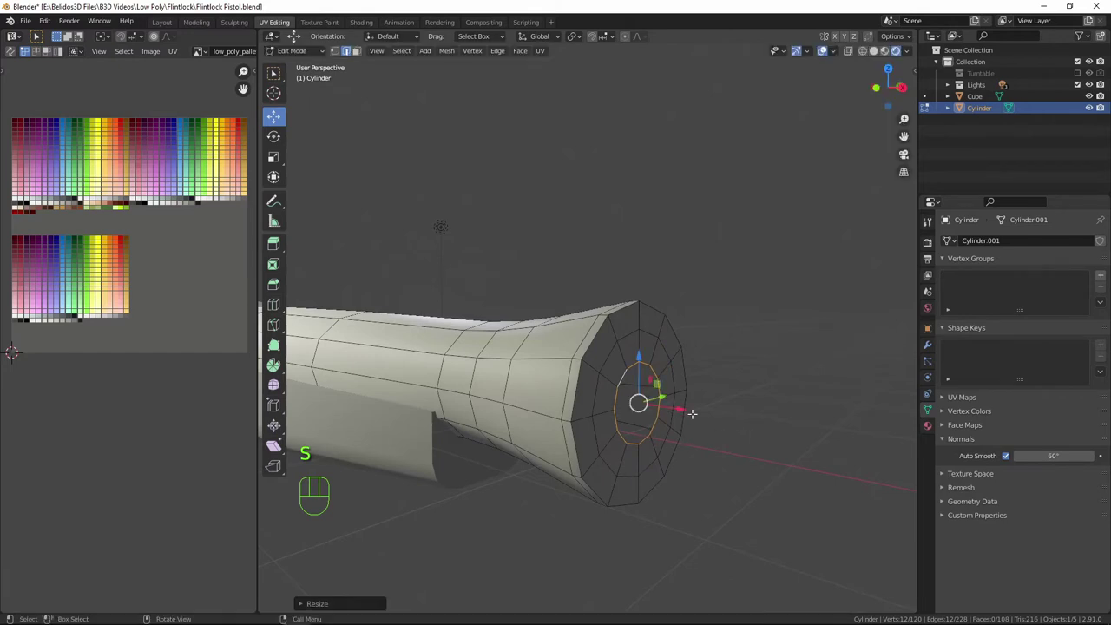
Move the smallest loop back along X inside the barrel and fill it with a face to close the bore.
left_click_drag(681, 409, 607, 386)
middle_click_drag(608, 386, 533, 351)
left_click_drag(551, 380, 481, 378)
double_click(531, 380)
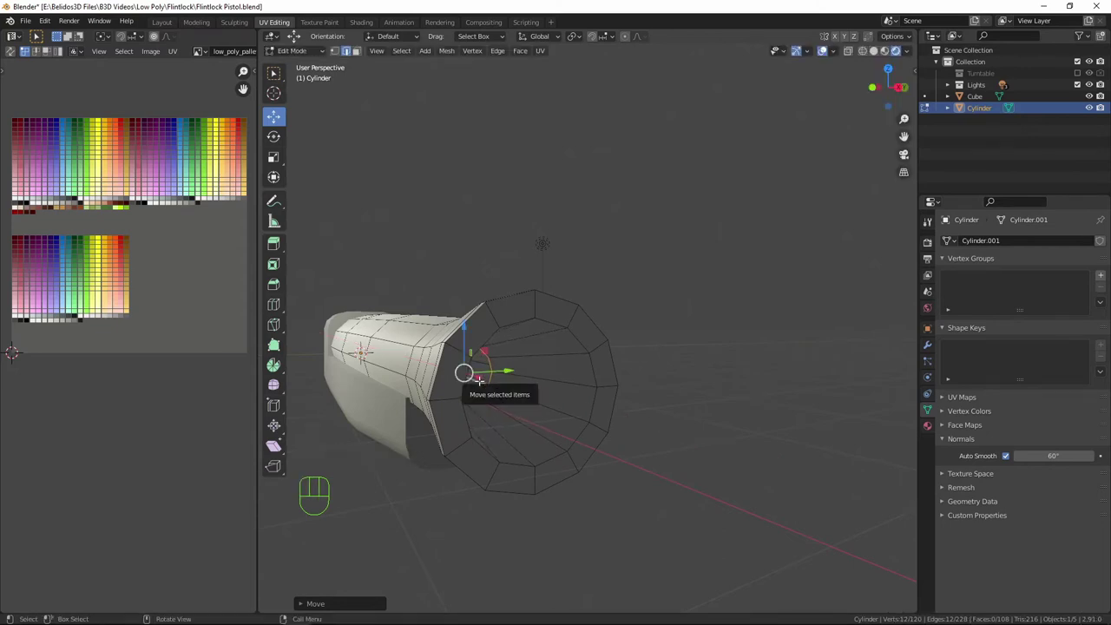
key("f")
middle_click_drag(630, 413, 585, 397)
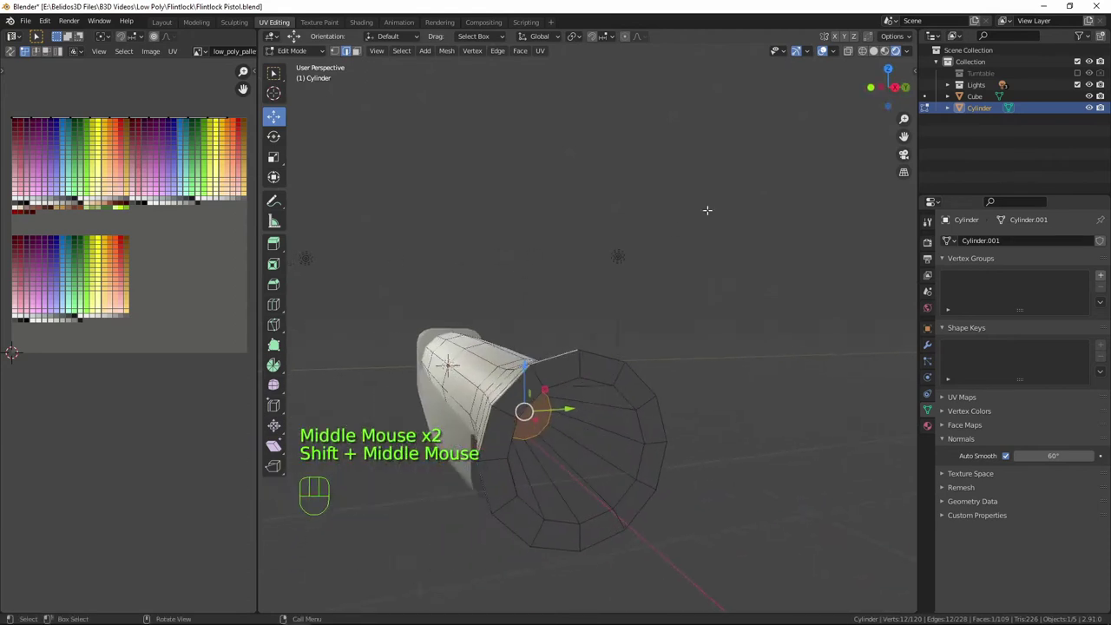
Add a material slot to the barrel and assign the existing Palette material to it.
left_click(927, 425)
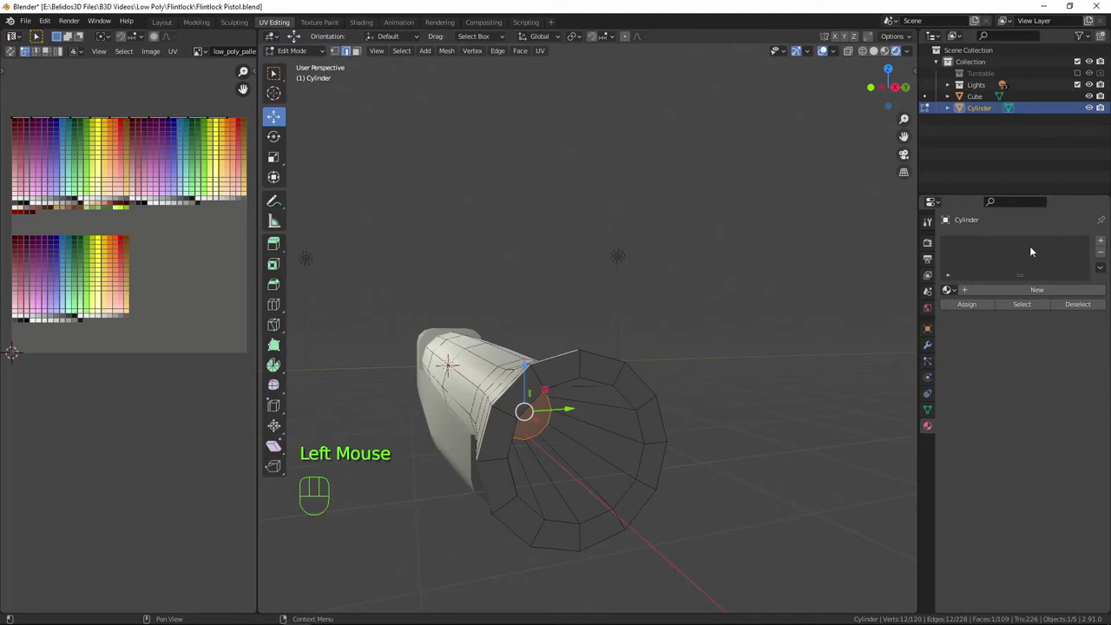
left_click(1100, 239)
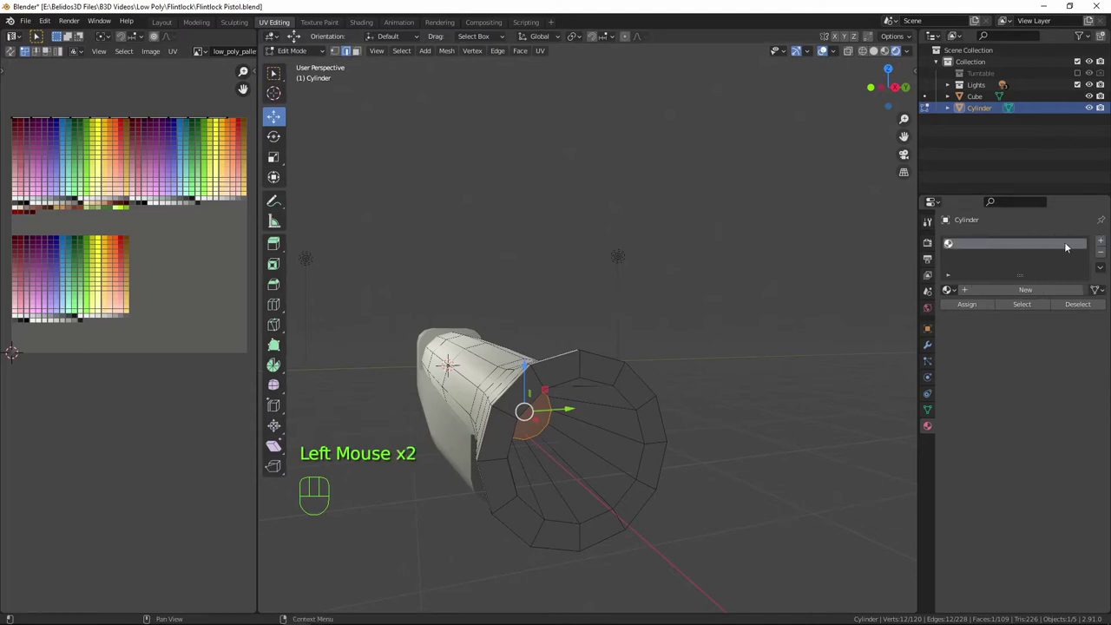
left_click(948, 291)
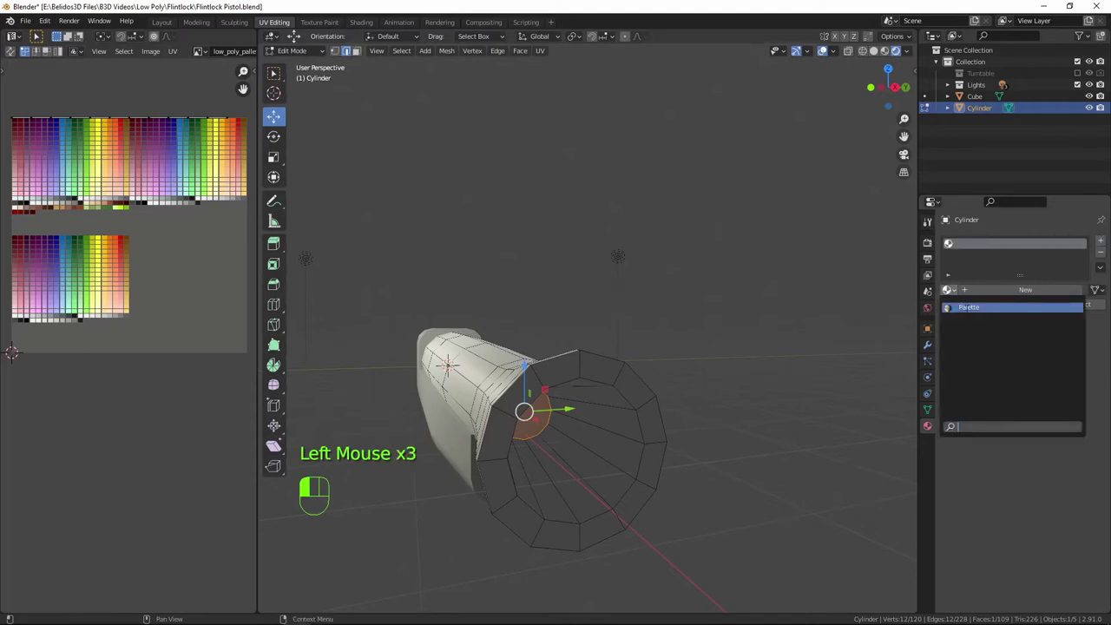
left_click(968, 307)
Grow the selection from the bore's end face to include the bore walls, and unwrap these faces.
mouse_move(529, 430)
middle_mouse_down()
mouse_move(513, 426)
mouse_move(600, 299)
mouse_move(518, 406)
middle_mouse_up()
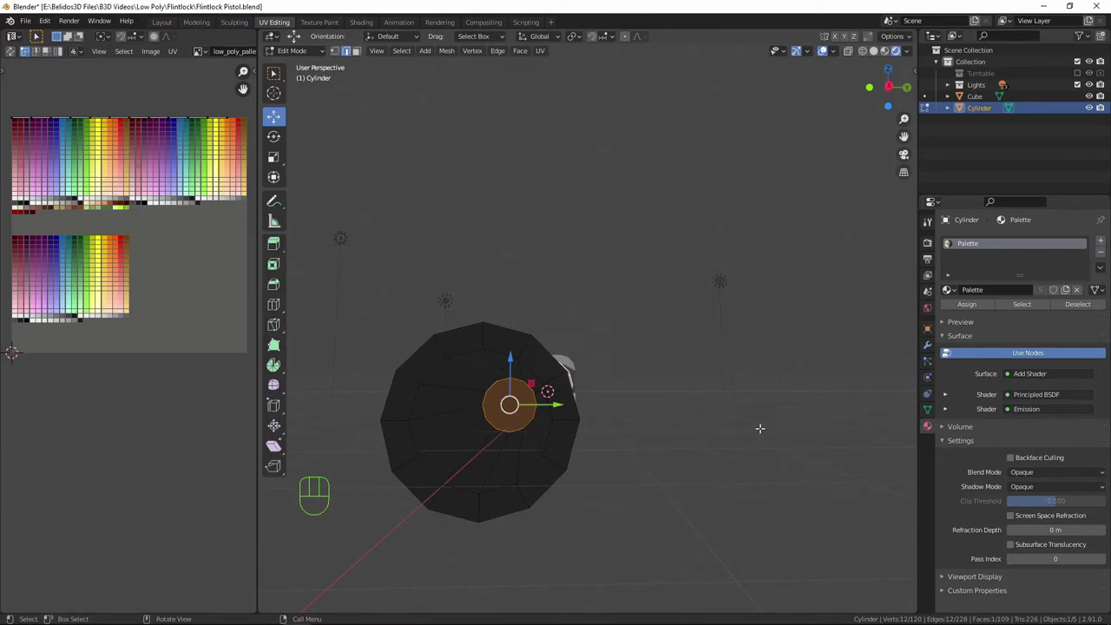
key("shift")
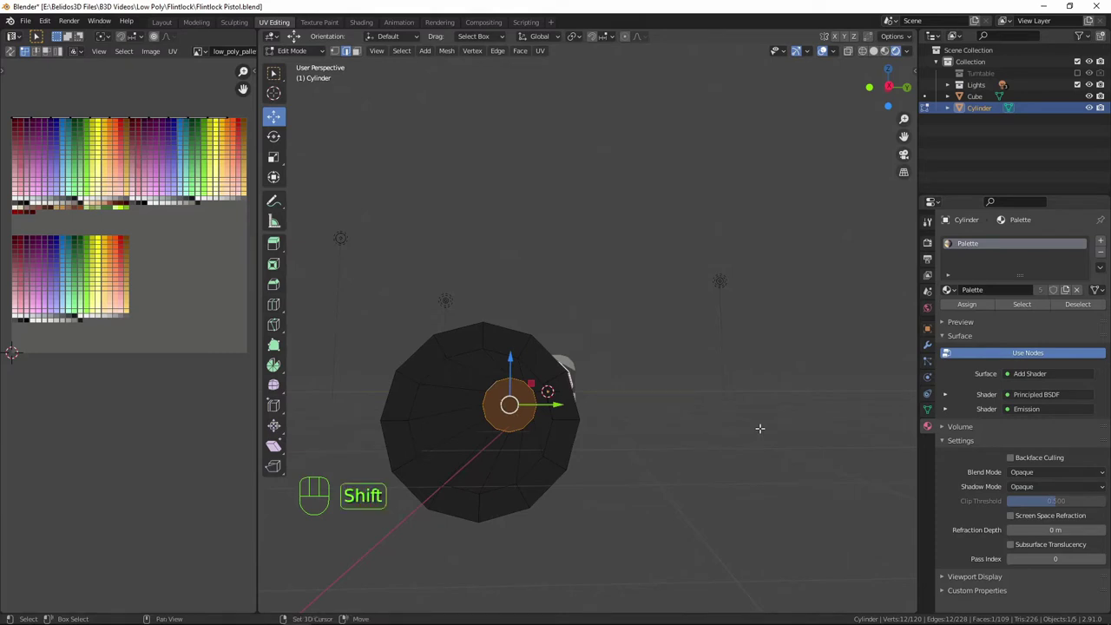
key("ctrl")
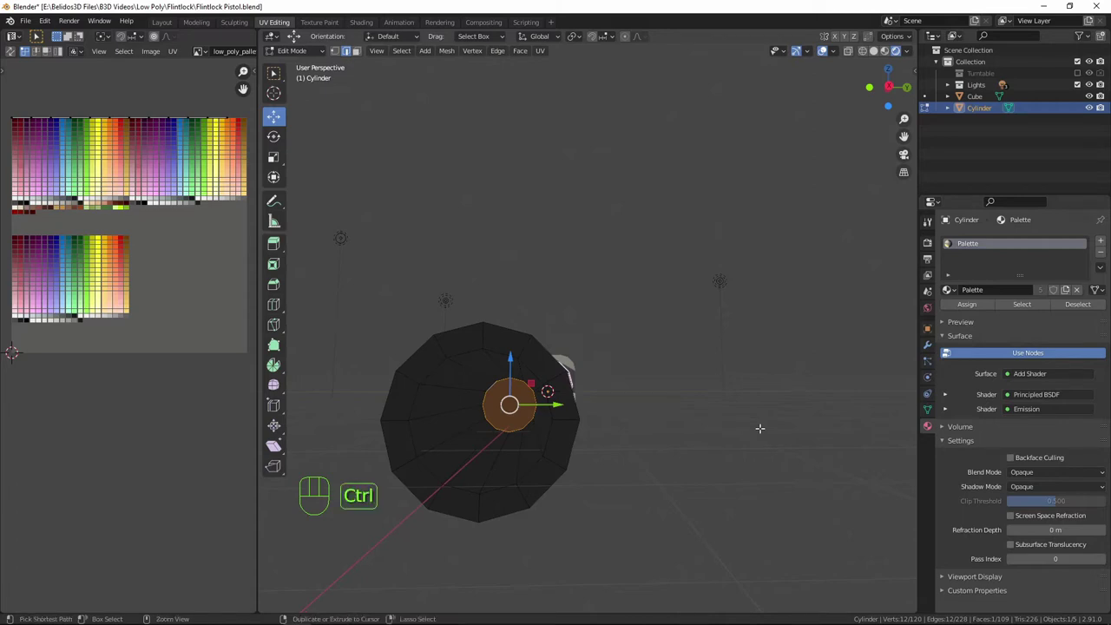
key("ctrl+KP_Add")
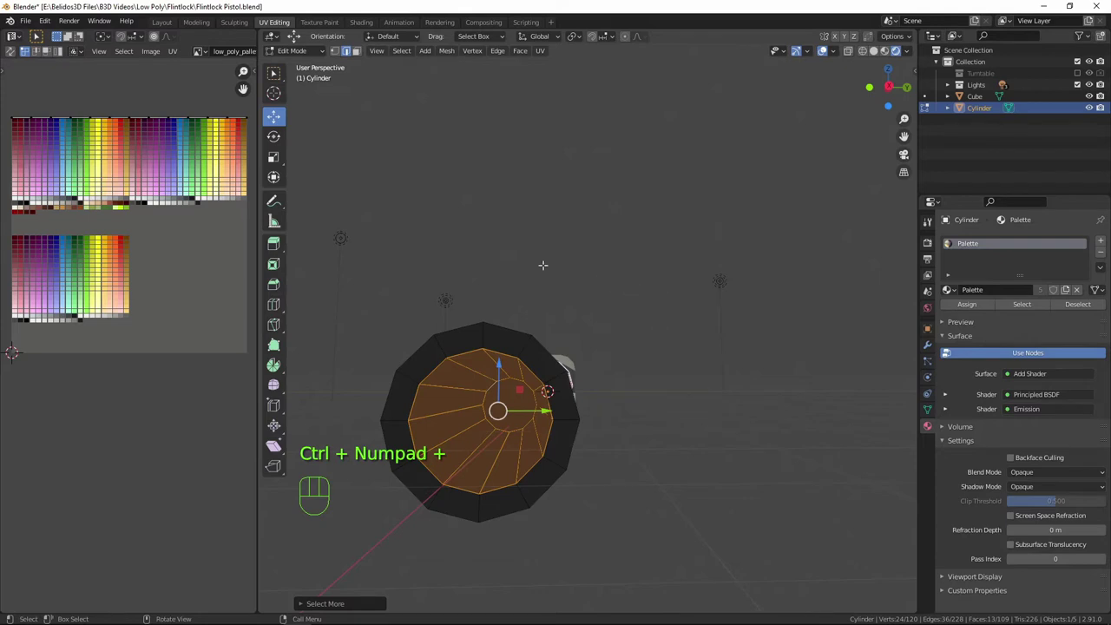
scroll(561, 333, "down", 2)
middle_click_drag(562, 381, 573, 393)
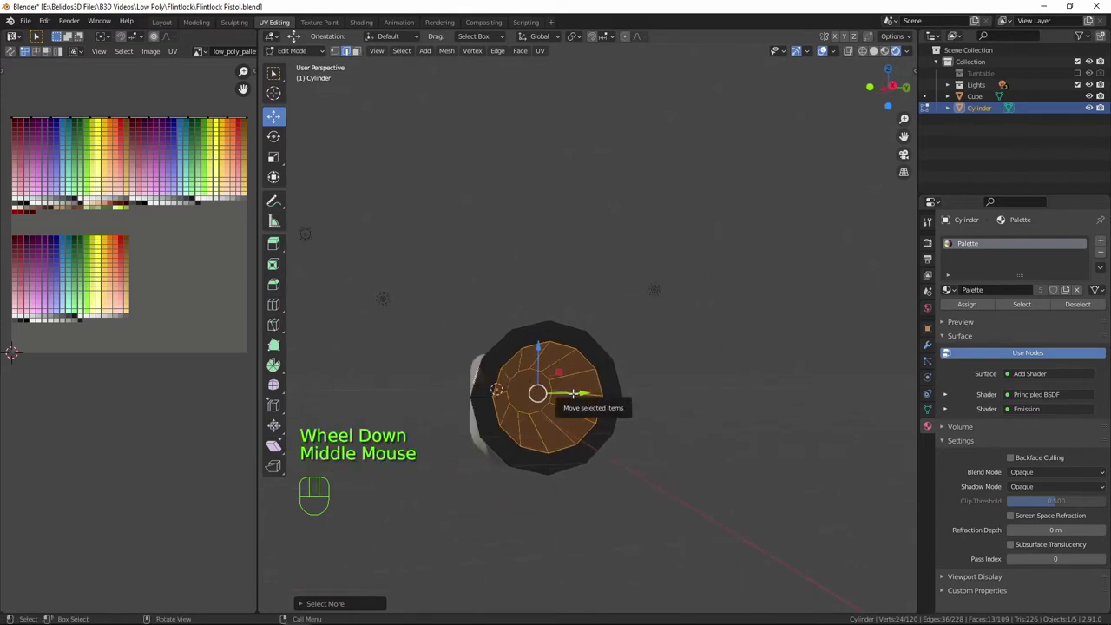
key("u")
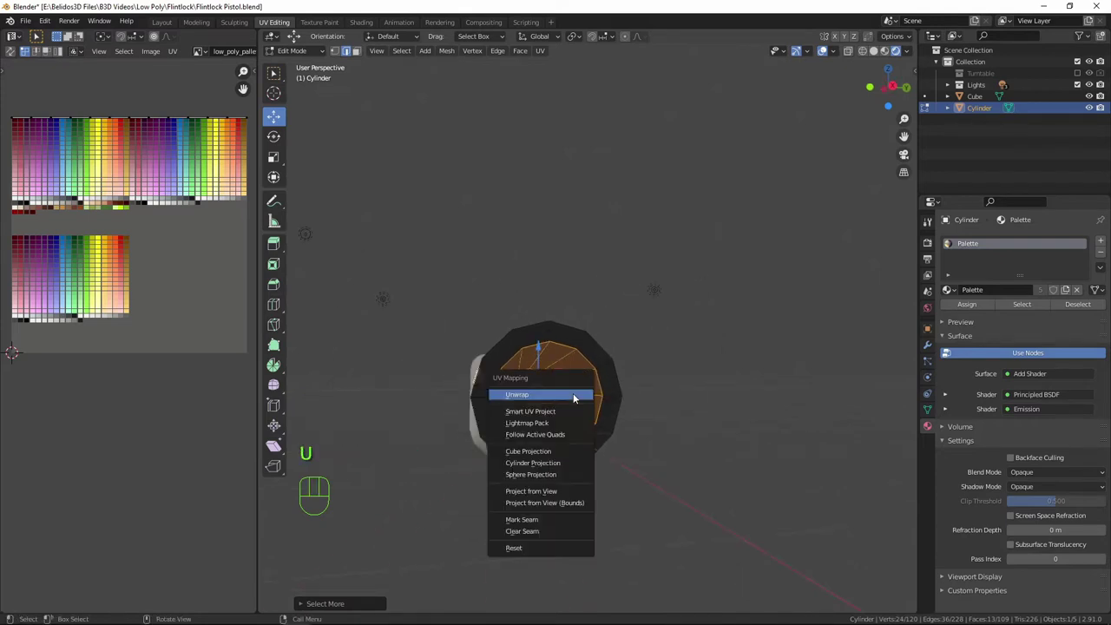
left_click(574, 397)
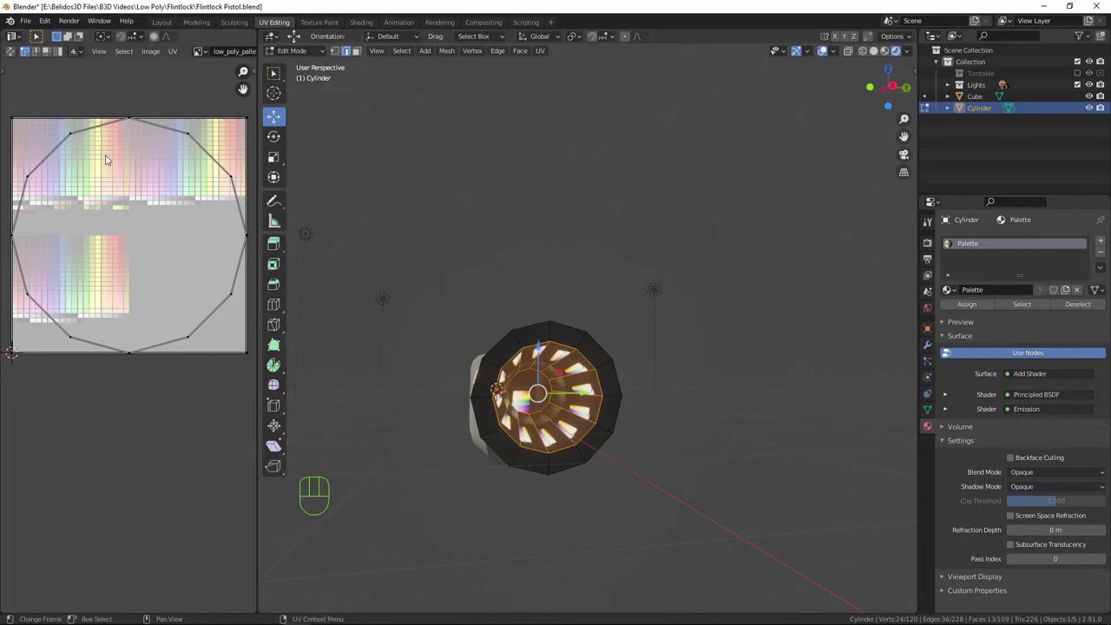
Scale the bore's UVs to 0 and move them onto the black swatch at the end of the upper-right palette's grey row.
key("a")
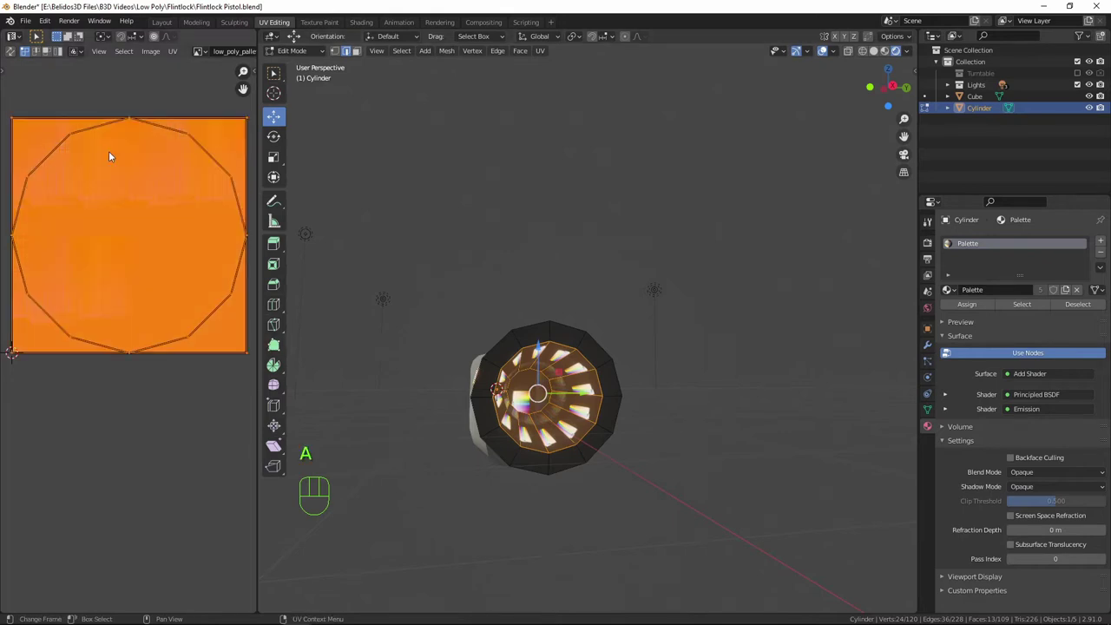
key("s")
key("0")
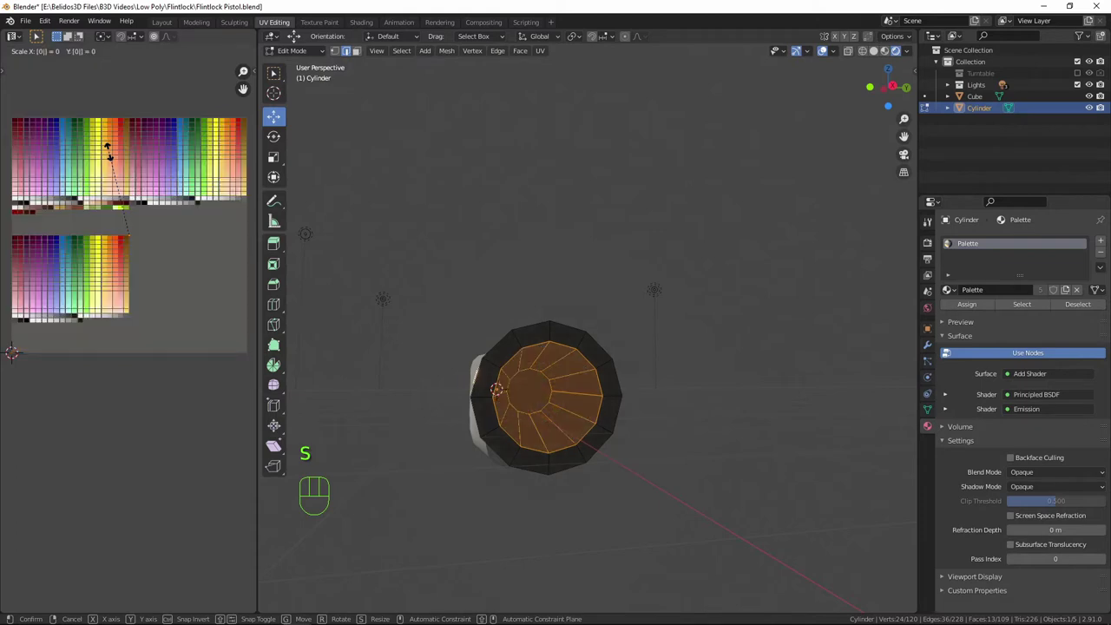
key("Return")
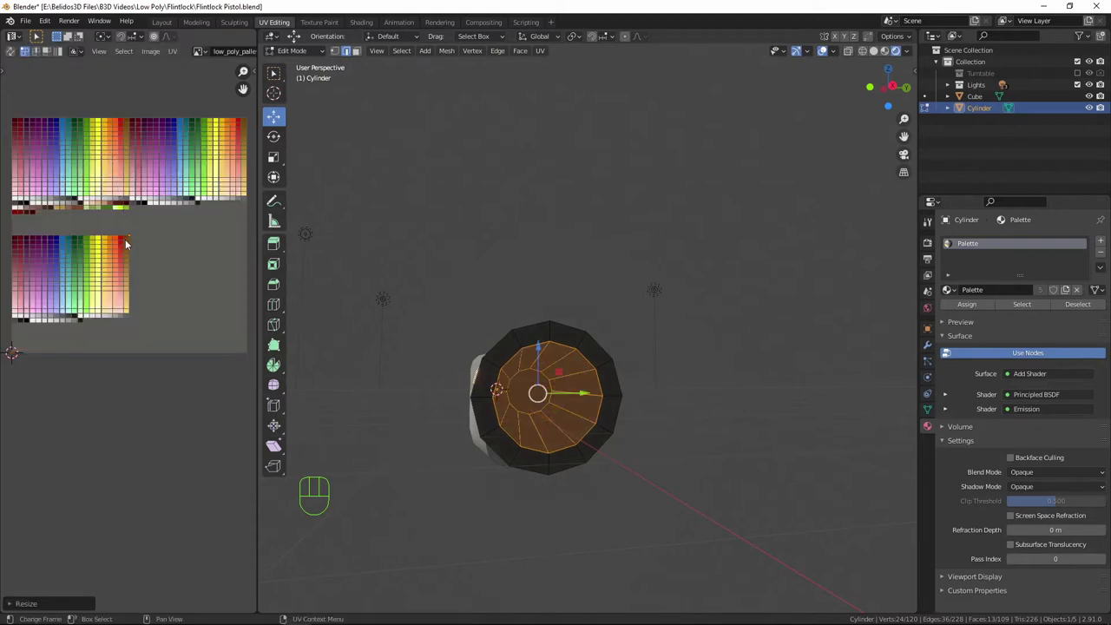
key("g")
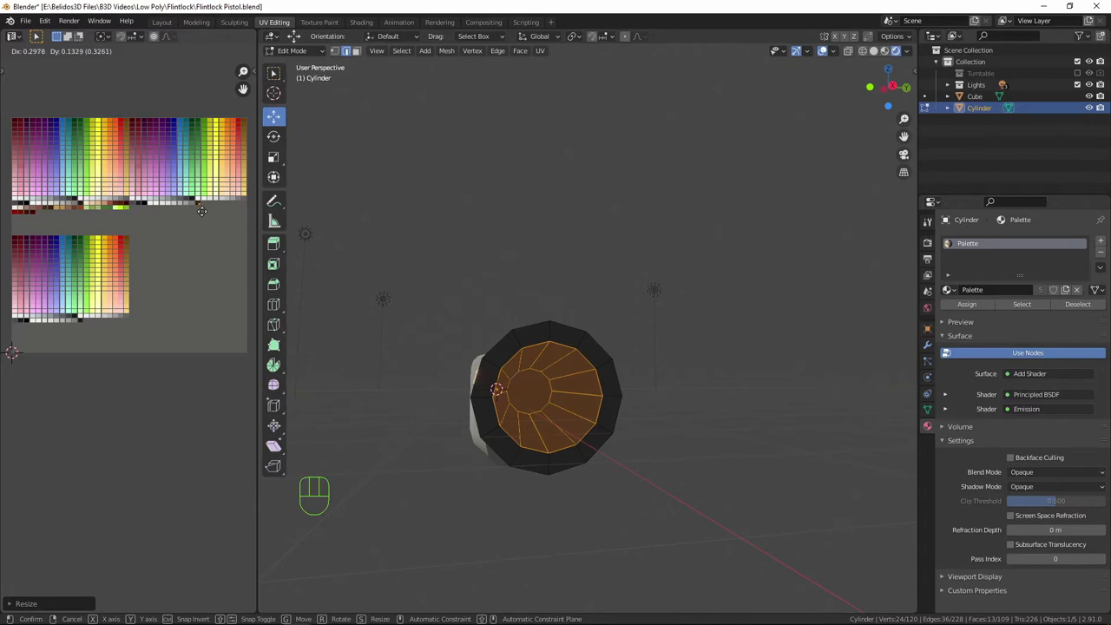
left_click(200, 210)
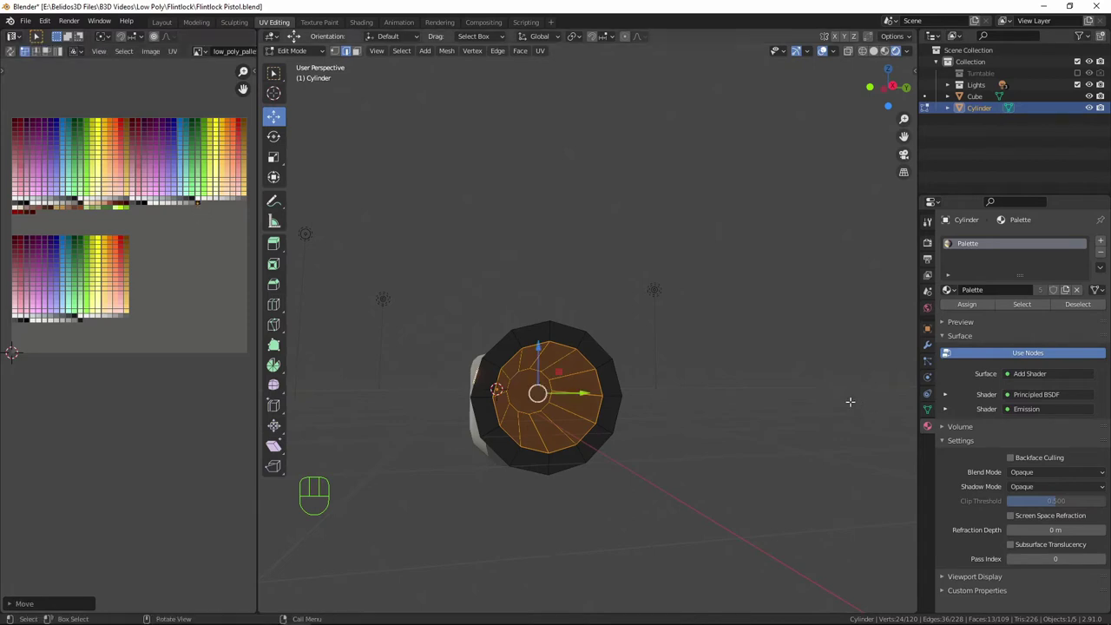
key("Tab")
middle_click_drag(769, 433, 720, 442)
key("Tab")
middle_click_drag(612, 473, 625, 488)
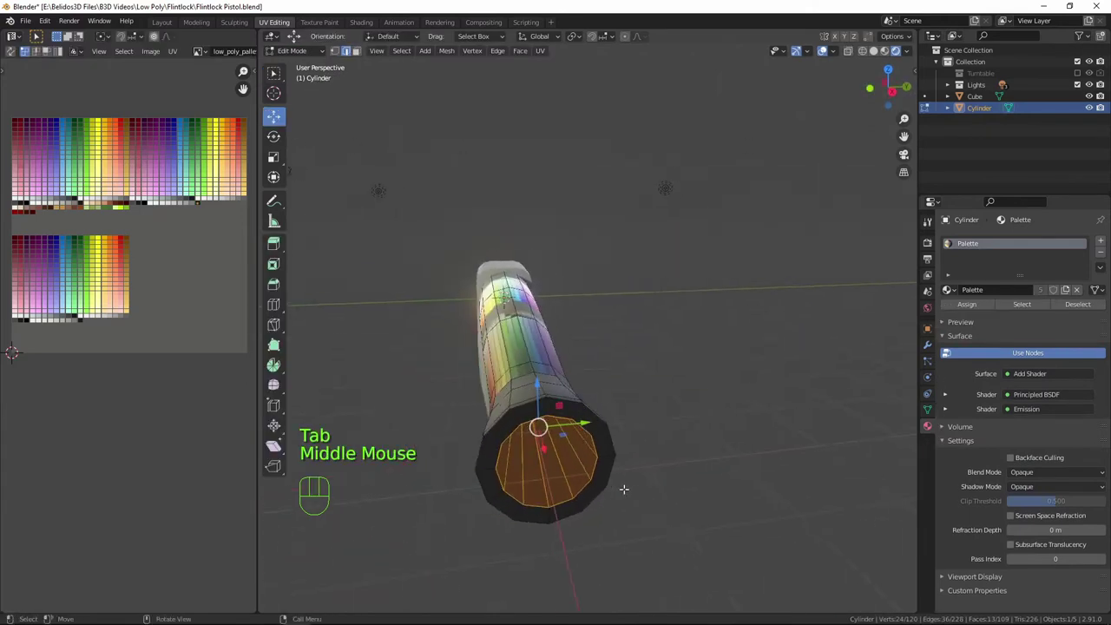
key("ctrl+i")
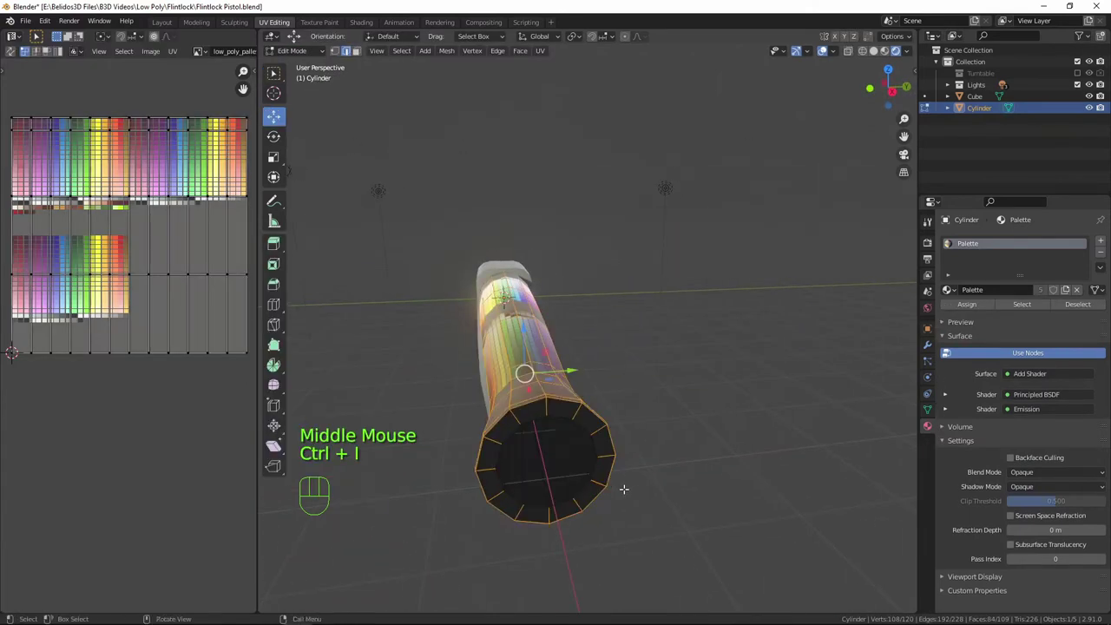
scroll(612, 478, "down", 2)
middle_click_drag(612, 478, 603, 288)
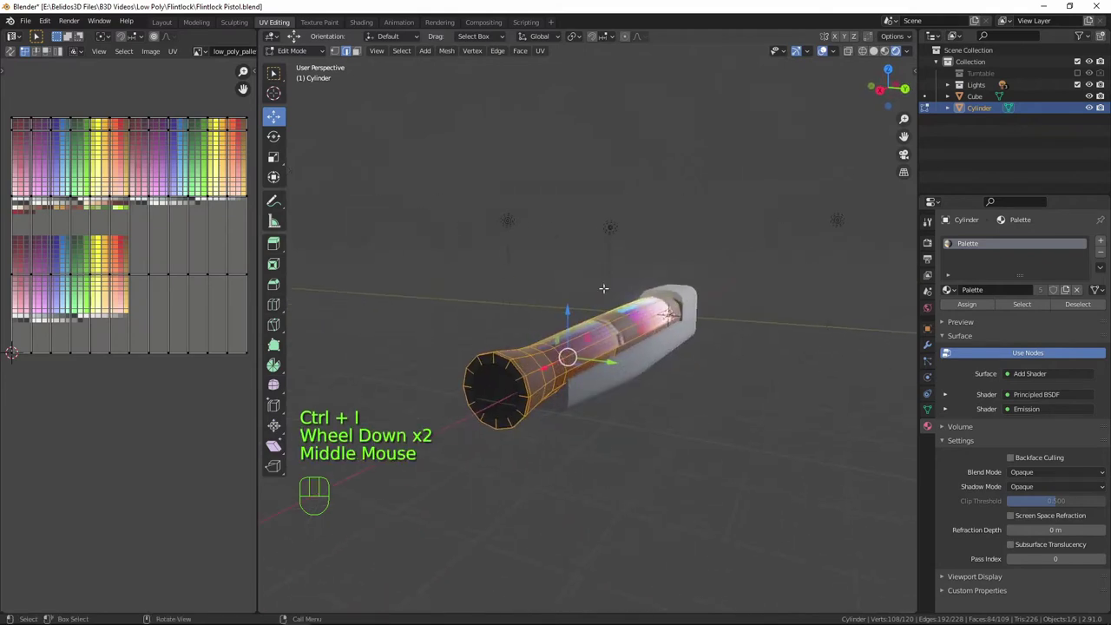
middle_click_drag(533, 452, 647, 425)
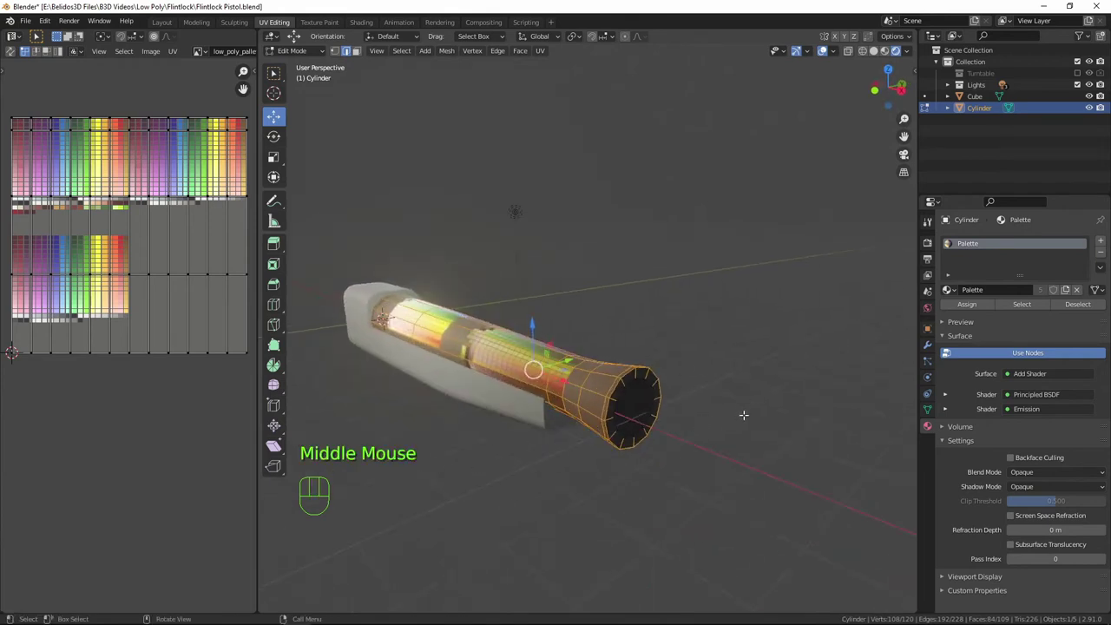
middle_click_drag(743, 415, 653, 386)
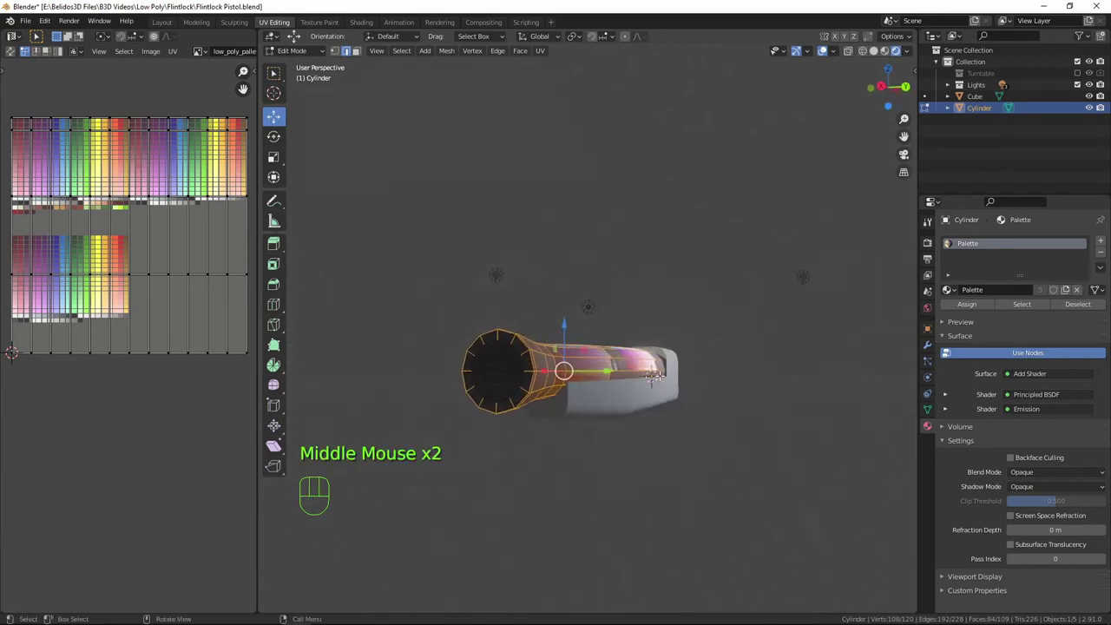
middle_click_drag(483, 352, 576, 365, "shift")
middle_click(576, 366)
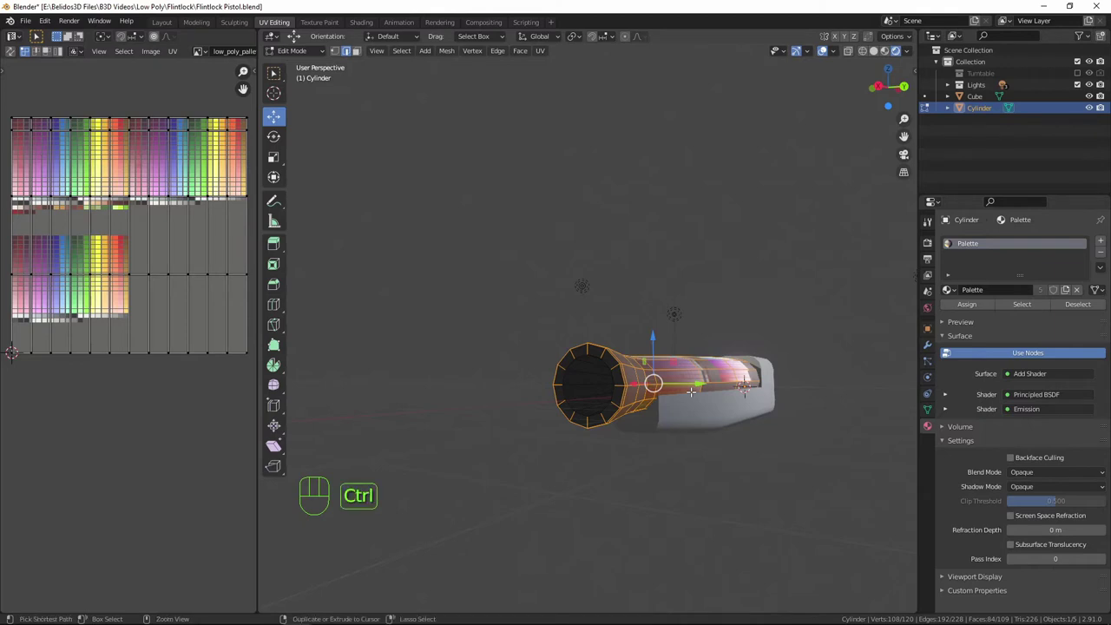
key("ctrl+z")
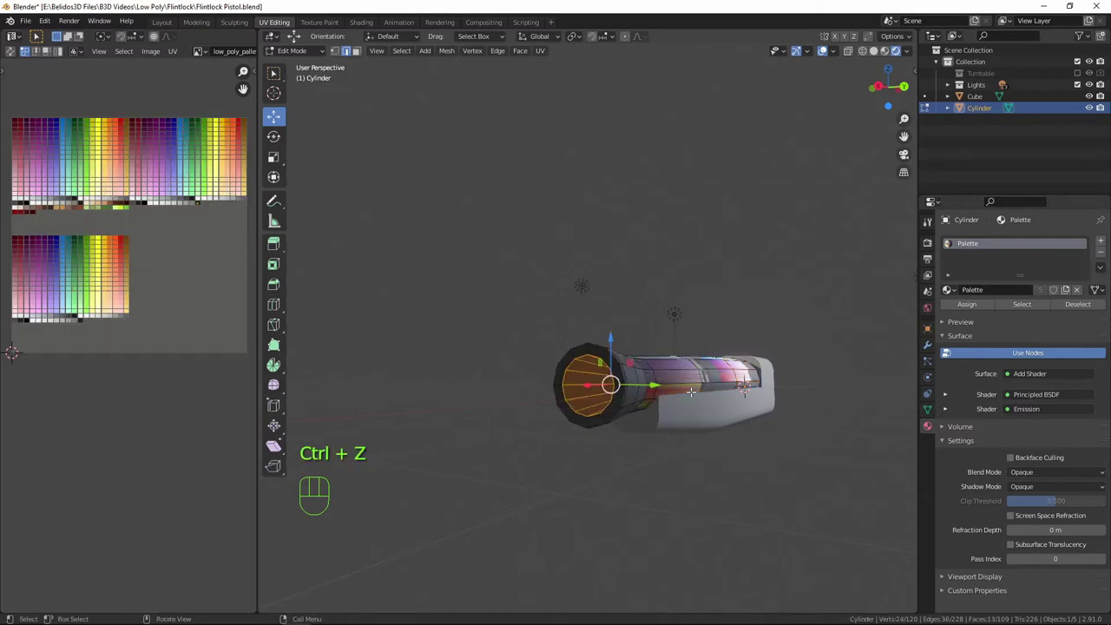
Invert the face selection to cover the barrel outside the bore, and reset the UVs of these faces.
left_click(355, 54)
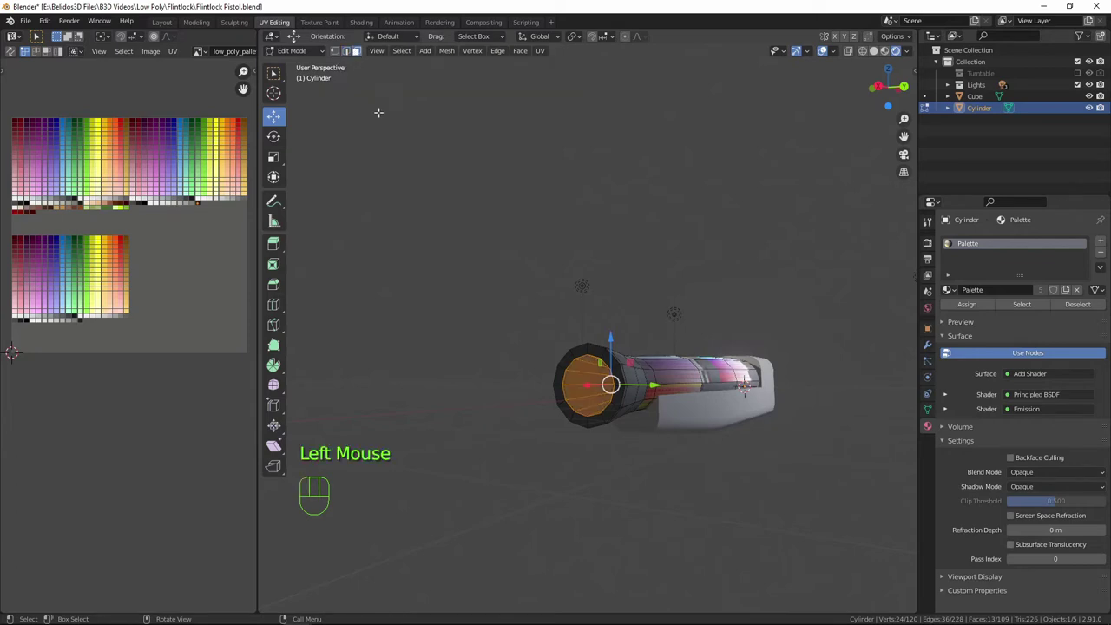
key("ctrl+i")
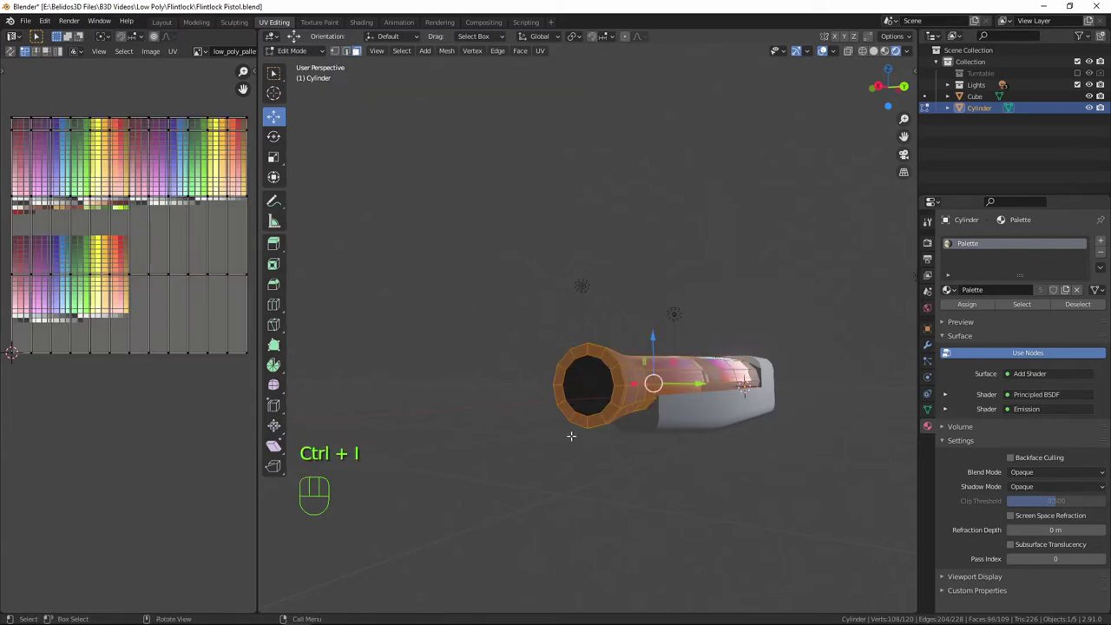
middle_click_drag(610, 391, 690, 456)
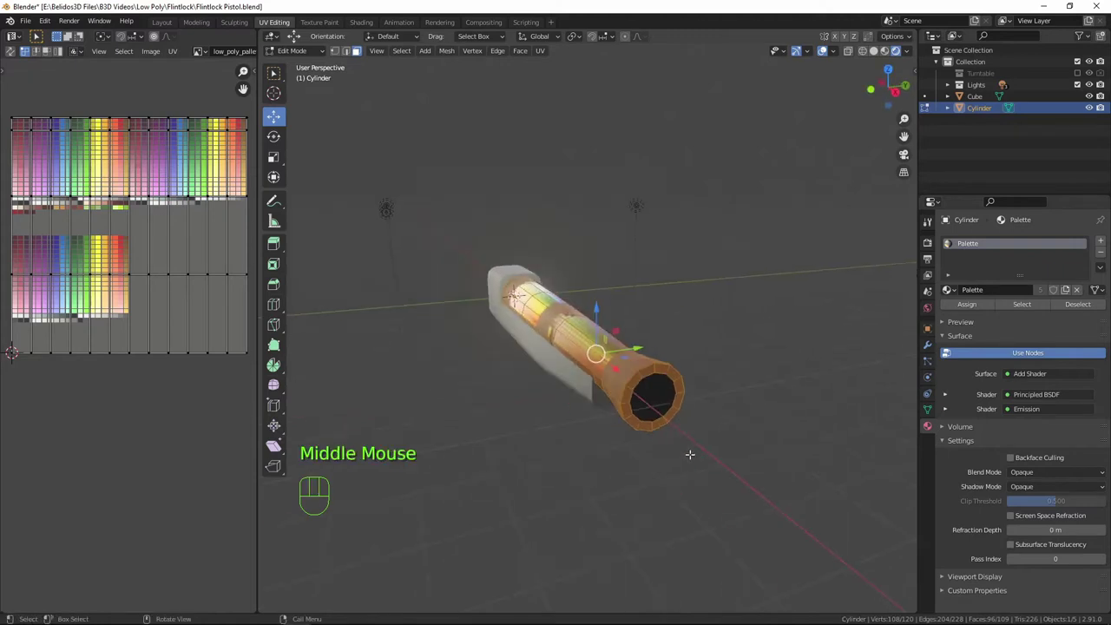
key("u")
left_click(691, 456)
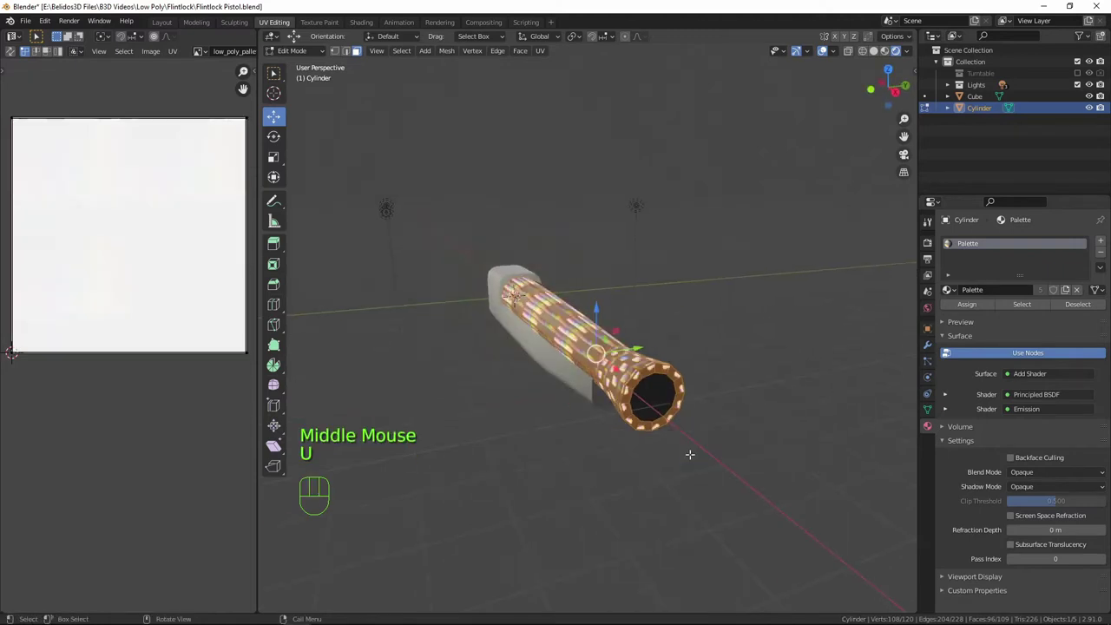
Scale all UVs of the outer barrel faces down to a single point, keeping the faces unhidden.
key("a")
key("s")
left_click(119, 251)
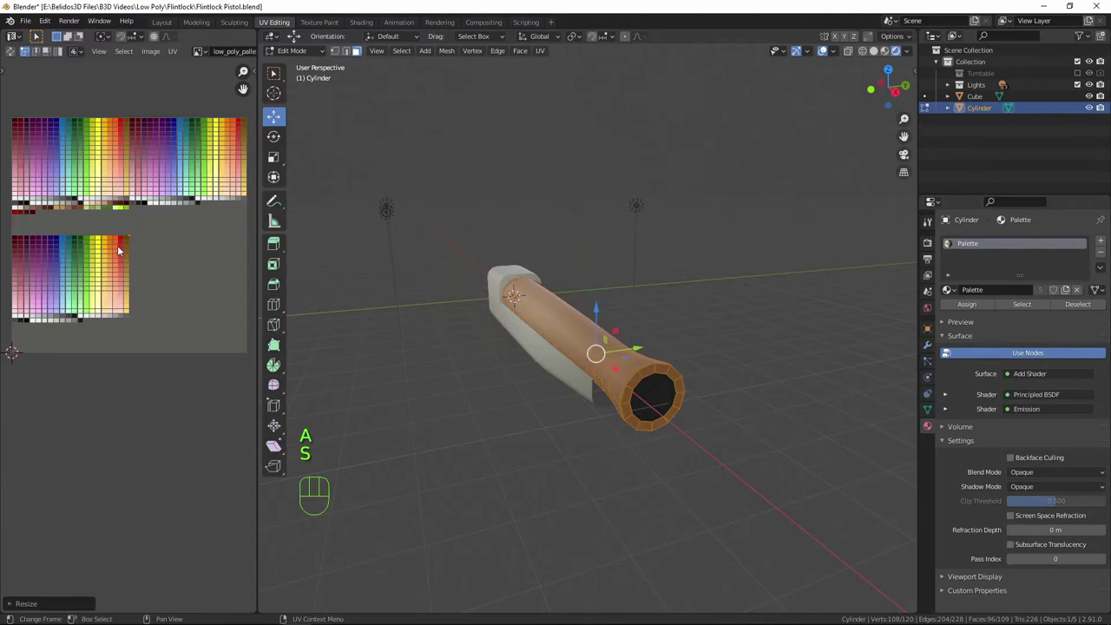
key("h")
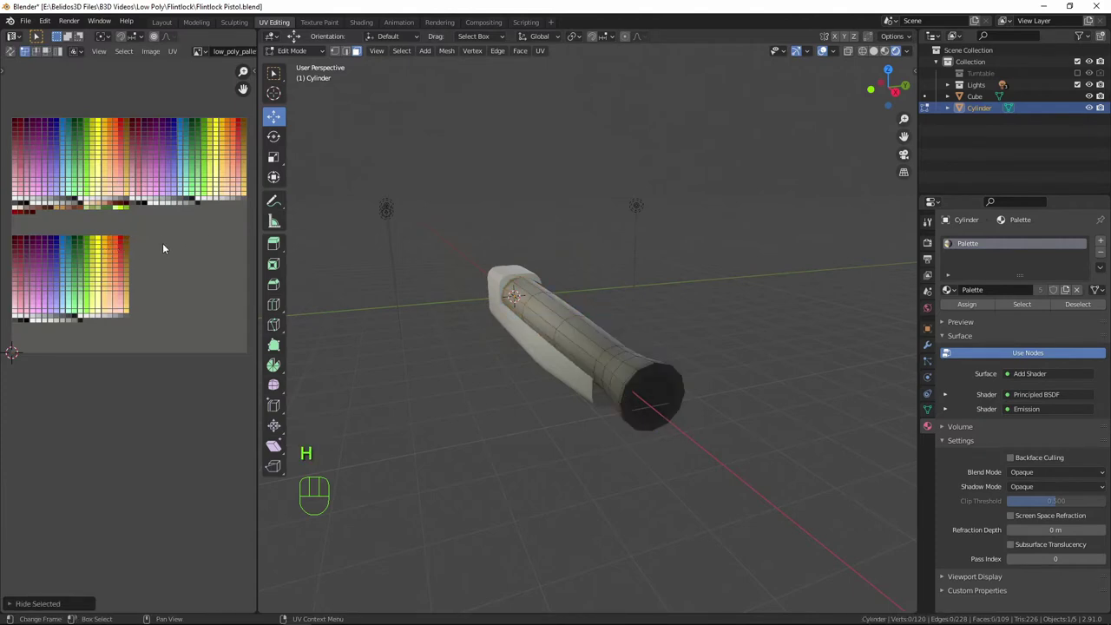
key("ctrl+z")
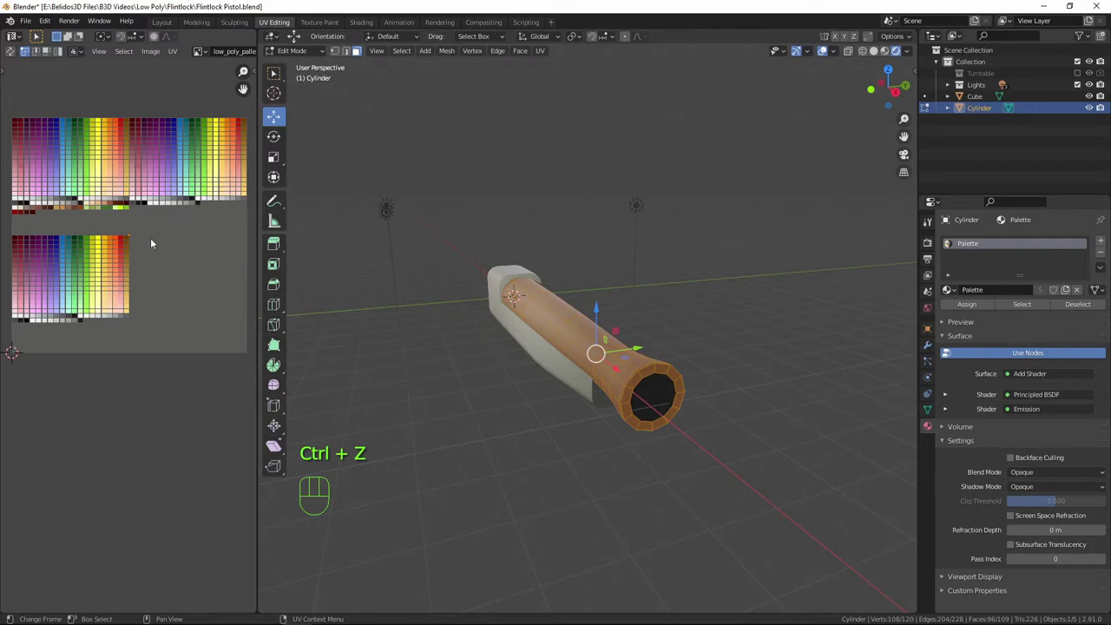
Move the outer barrel's UVs onto a near-black swatch in the upper-right palette's grey row.
key("g")
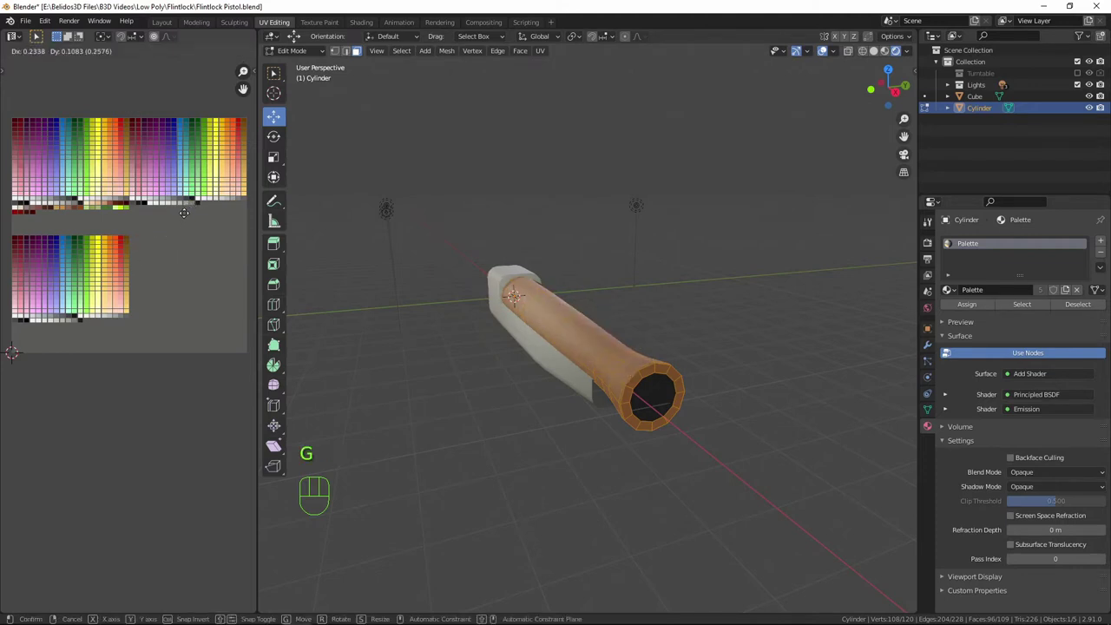
left_click(187, 202)
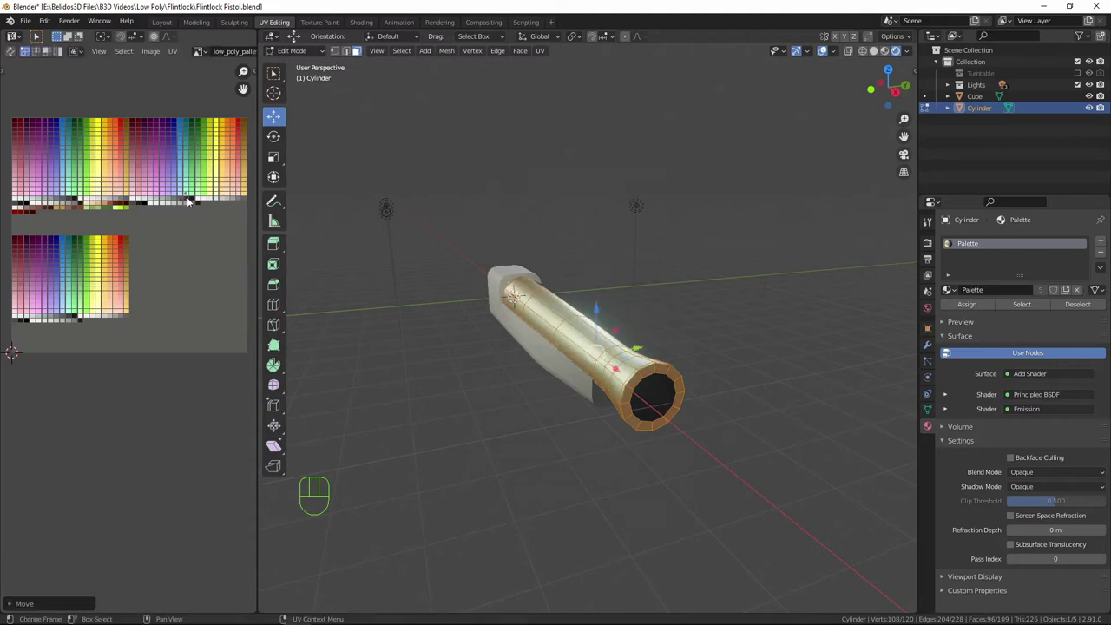
key("g")
left_click(213, 236)
key("Tab")
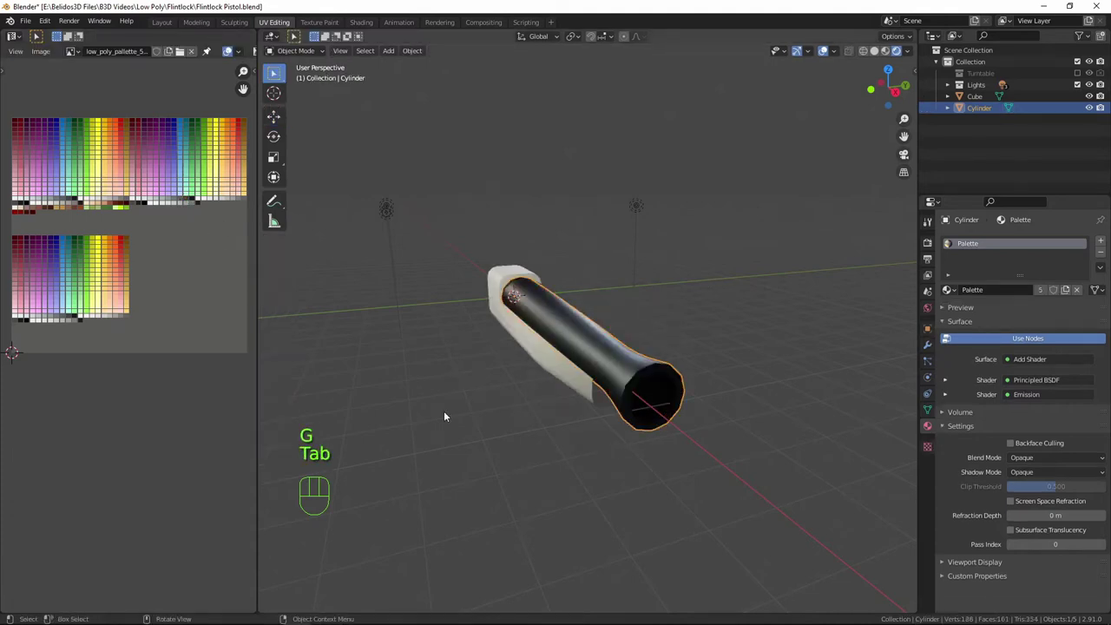
Shift the outer barrel's UVs slightly along X onto a neighbouring dark grey swatch.
middle_click_drag(444, 416, 493, 389)
key("Tab")
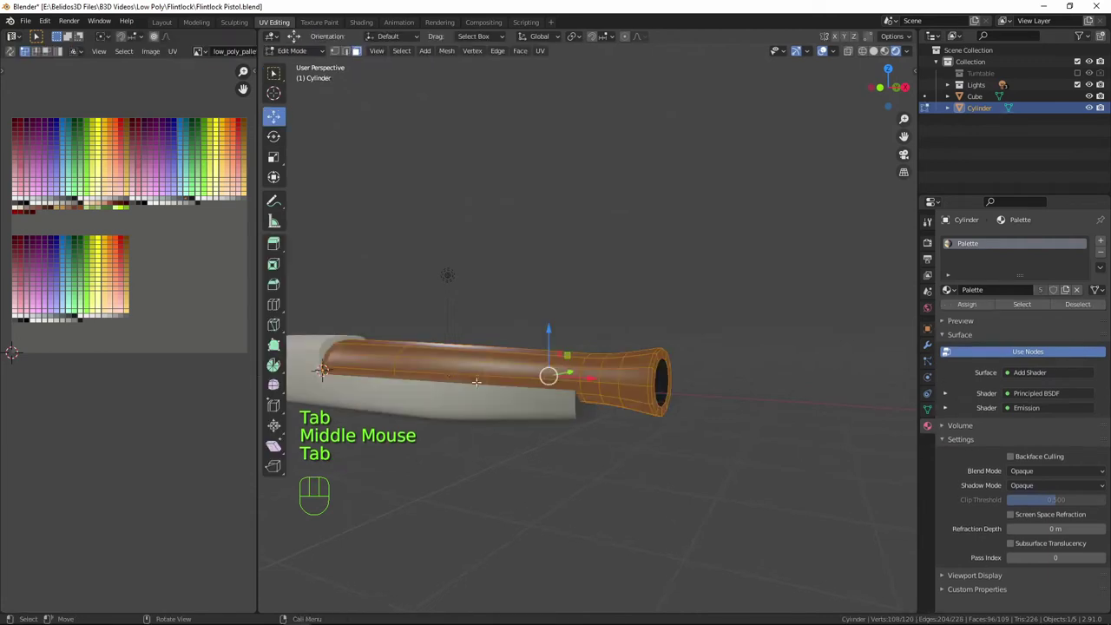
key("g")
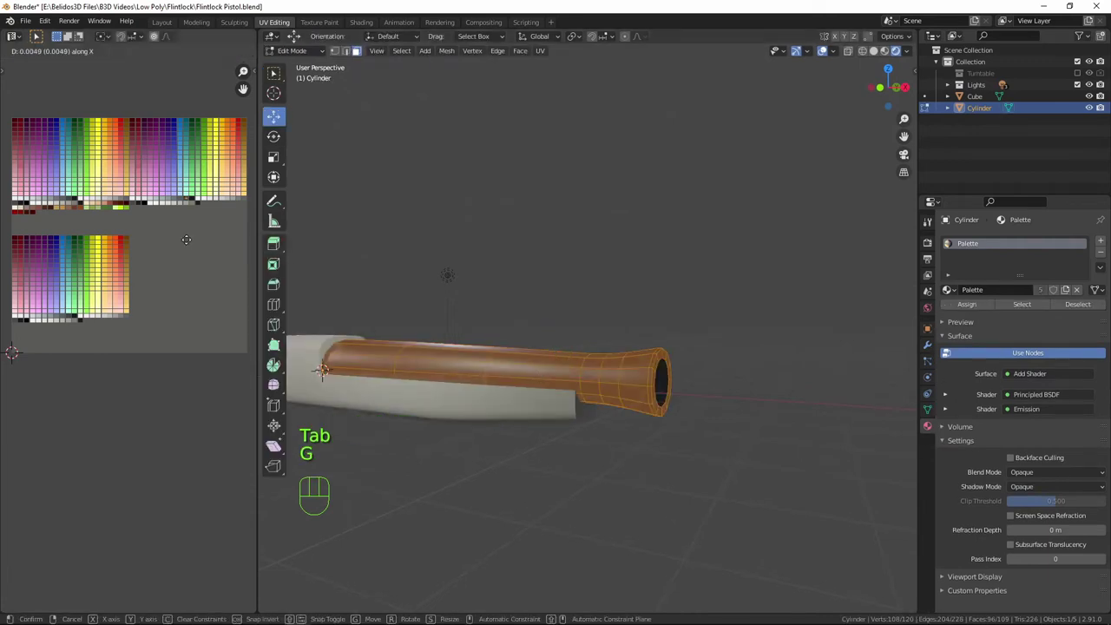
left_click(180, 239)
key("Tab")
middle_click_drag(550, 384, 430, 357)
scroll(598, 396, "down", 3)
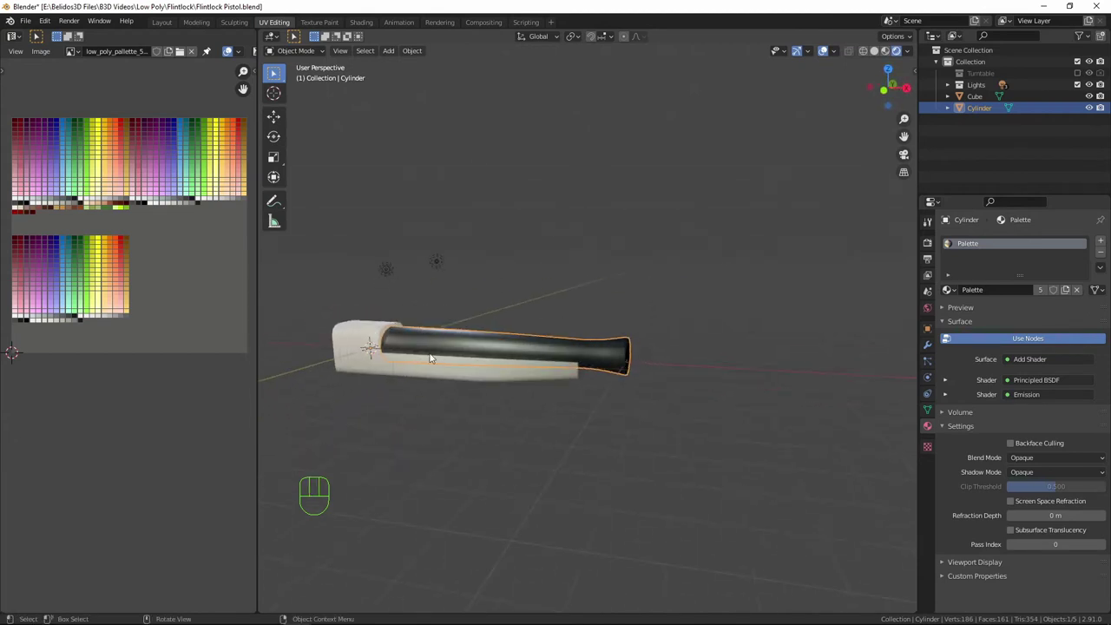
Select all faces of the stock in Edit Mode and reset their UVs.
left_click(362, 339)
key("Tab")
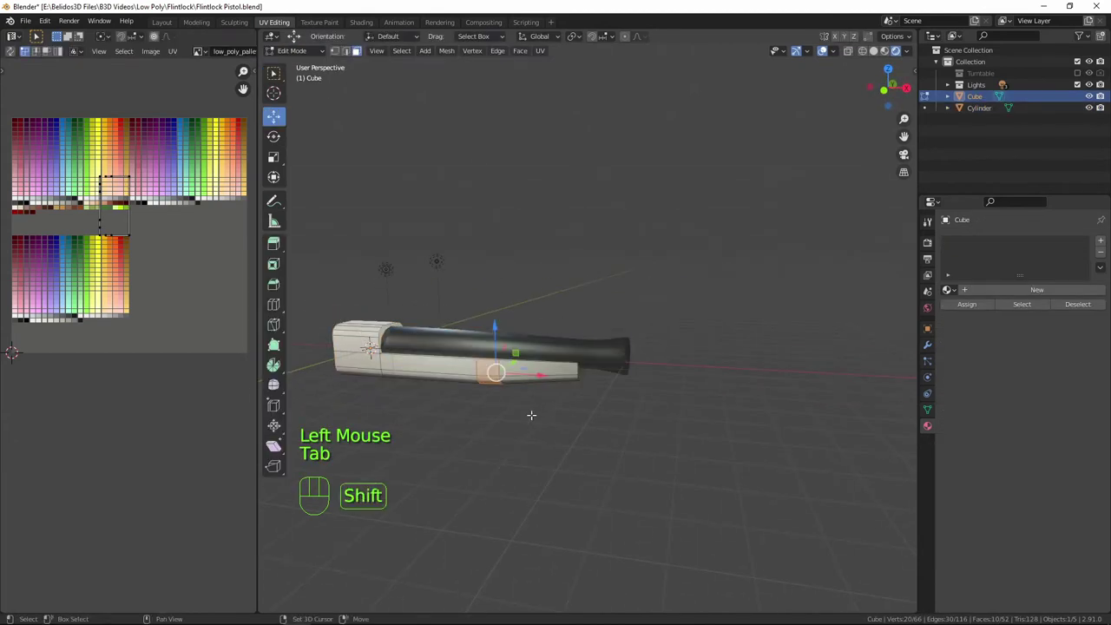
middle_click_drag(528, 416, 702, 449, "shift")
scroll(590, 523, "up", 1)
scroll(702, 448, "up", 2)
key("a")
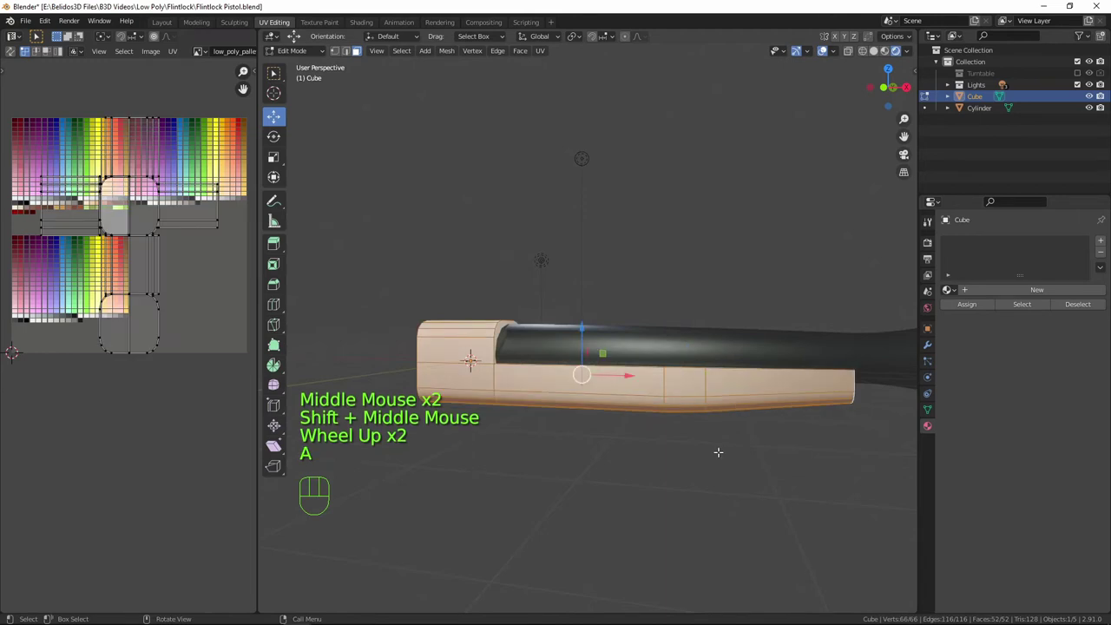
key("u")
left_click(564, 382)
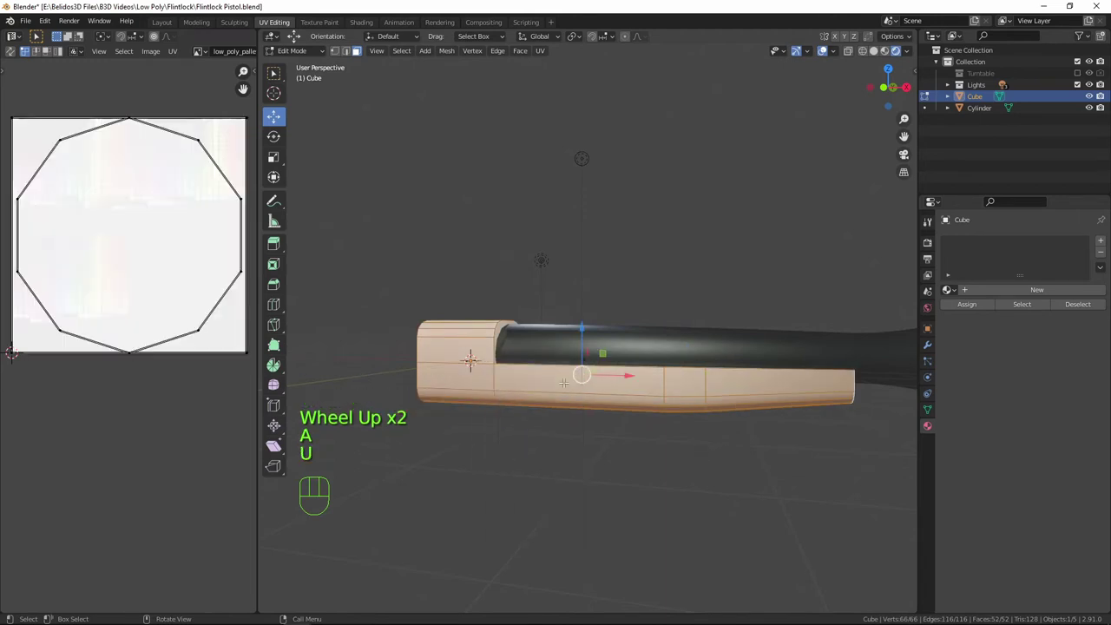
Scale the stock's UVs to a single point and move them onto a brown swatch below the upper-left palette's grey row.
key("a")
key("s")
left_click(142, 278)
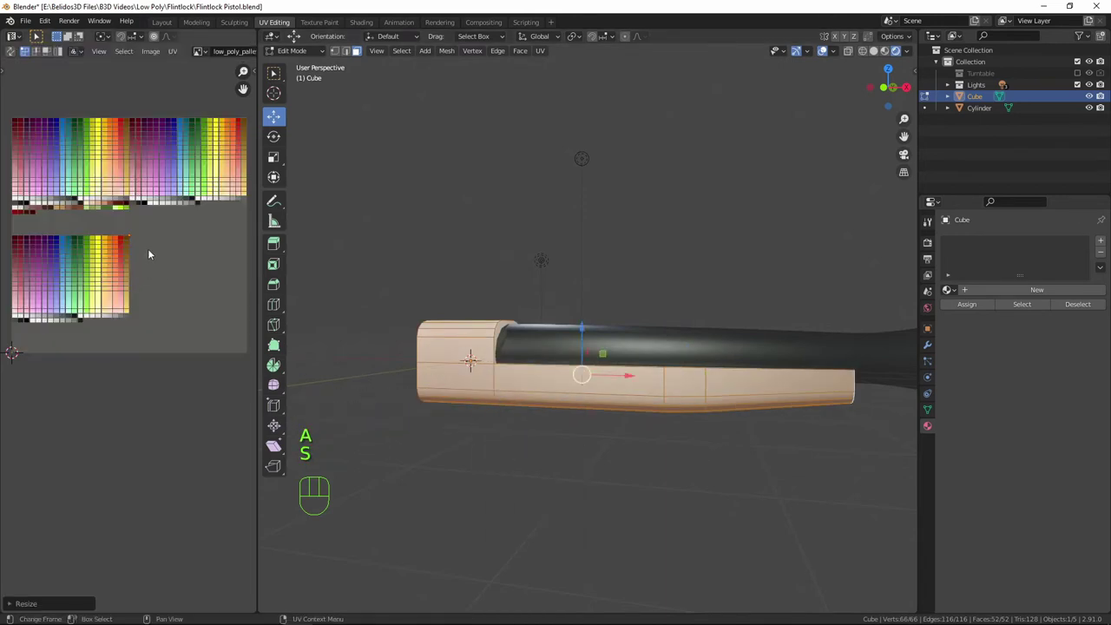
key("g")
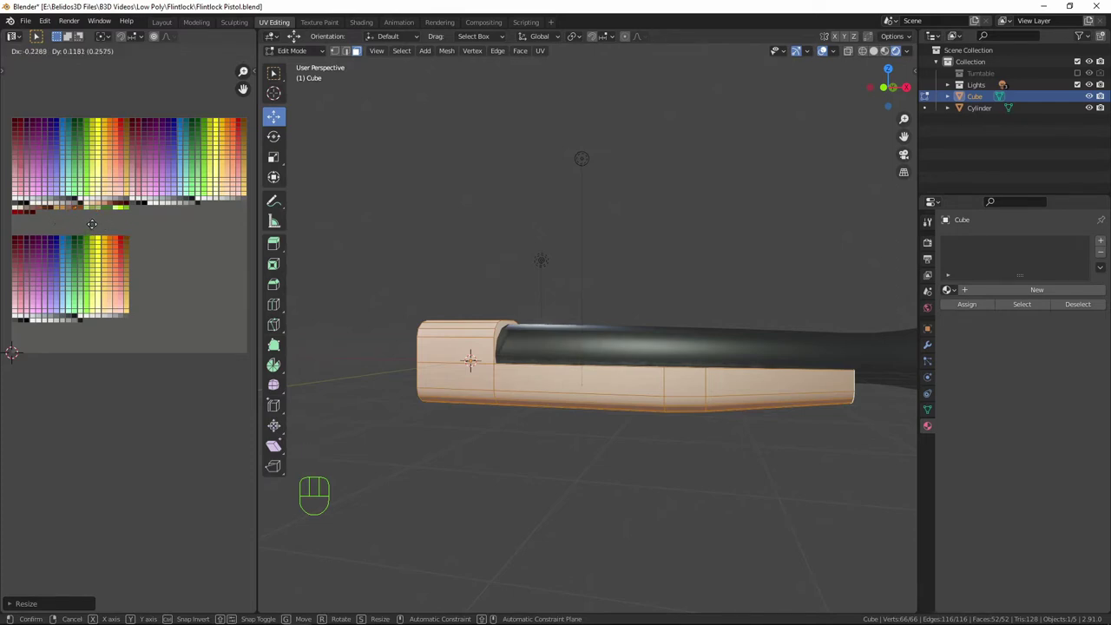
left_click(92, 227)
key("Tab")
key("Tab")
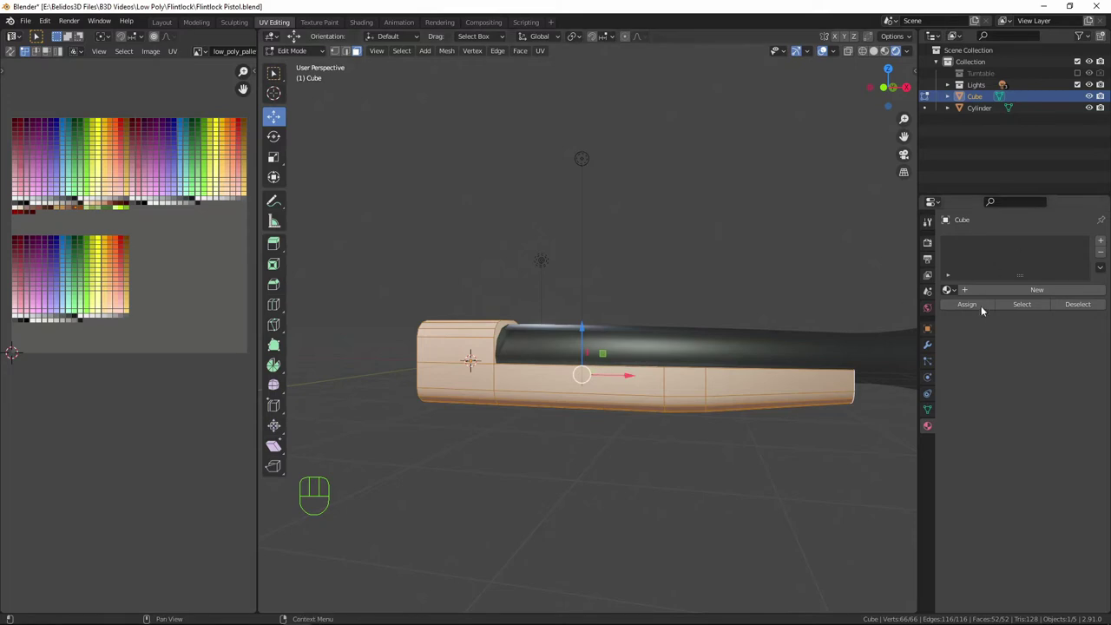
Add a material slot to the stock and assign the existing Palette material to it.
left_click(949, 289)
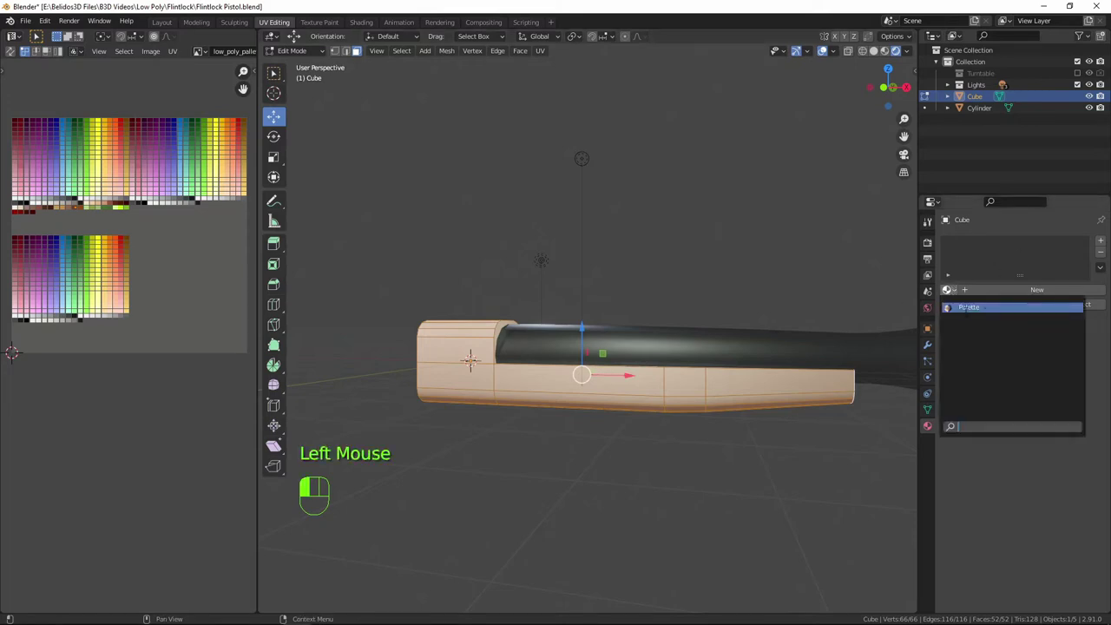
left_click(969, 307)
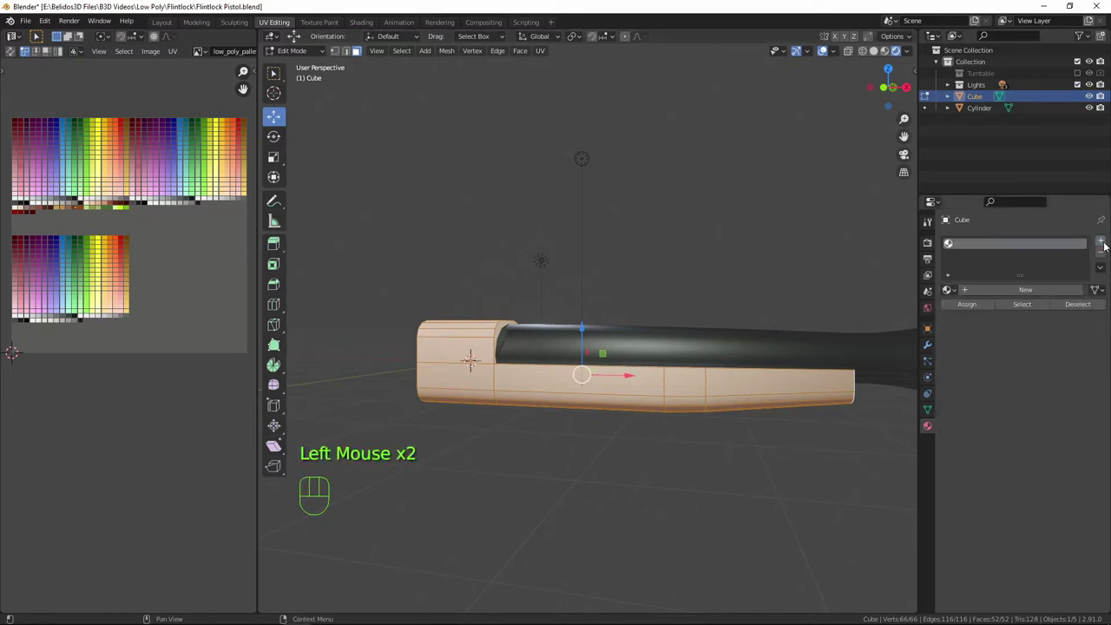
left_click(948, 289)
left_click(968, 307)
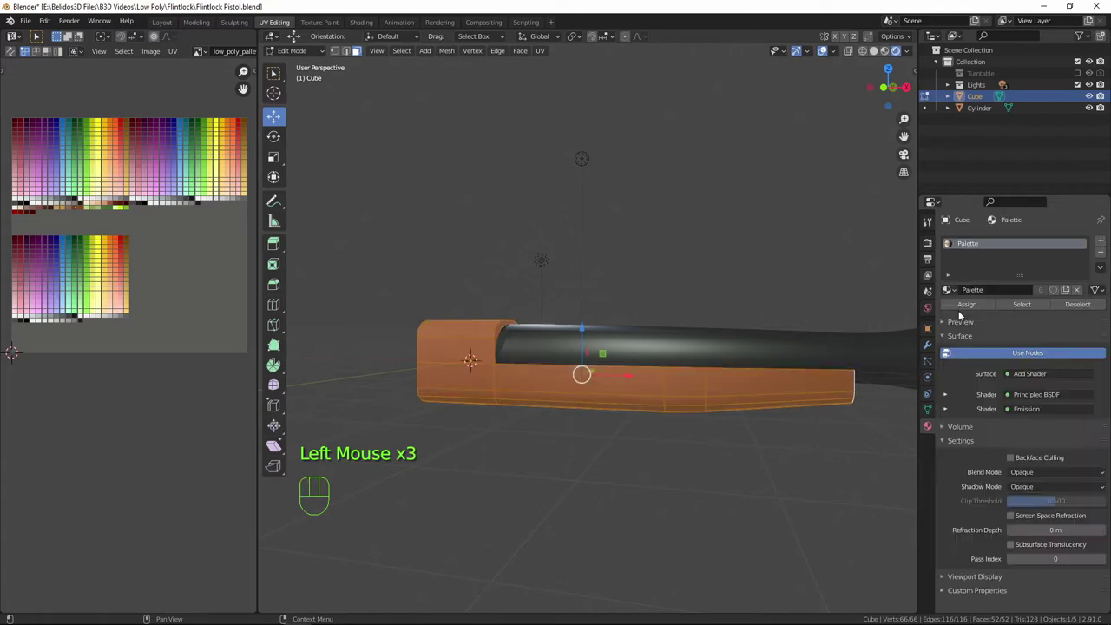
Try a lighter brown for the stock by shifting its UVs along X within the palette's brown row.
key("Tab")
middle_click_drag(757, 415, 797, 456)
key("Tab")
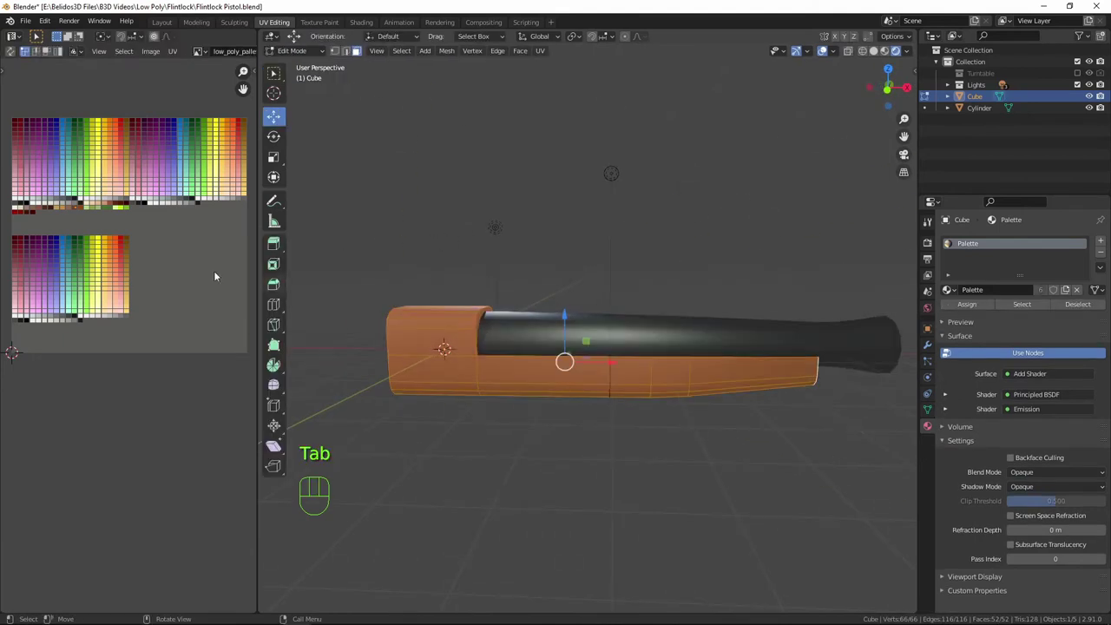
key("g")
key("x")
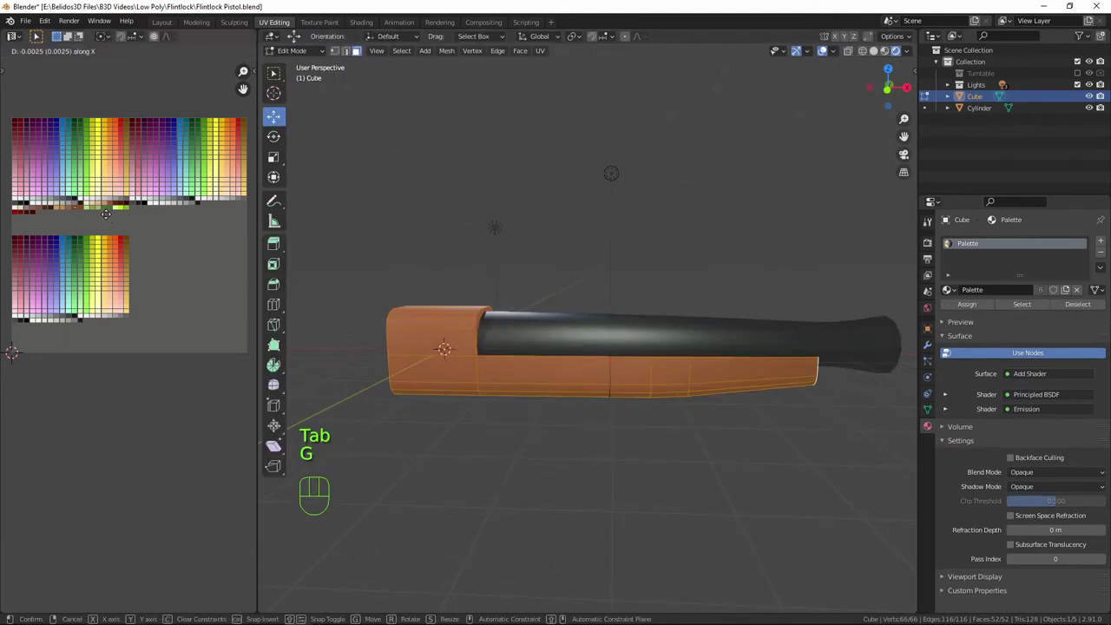
key("Tab")
middle_click_drag(492, 360, 471, 394)
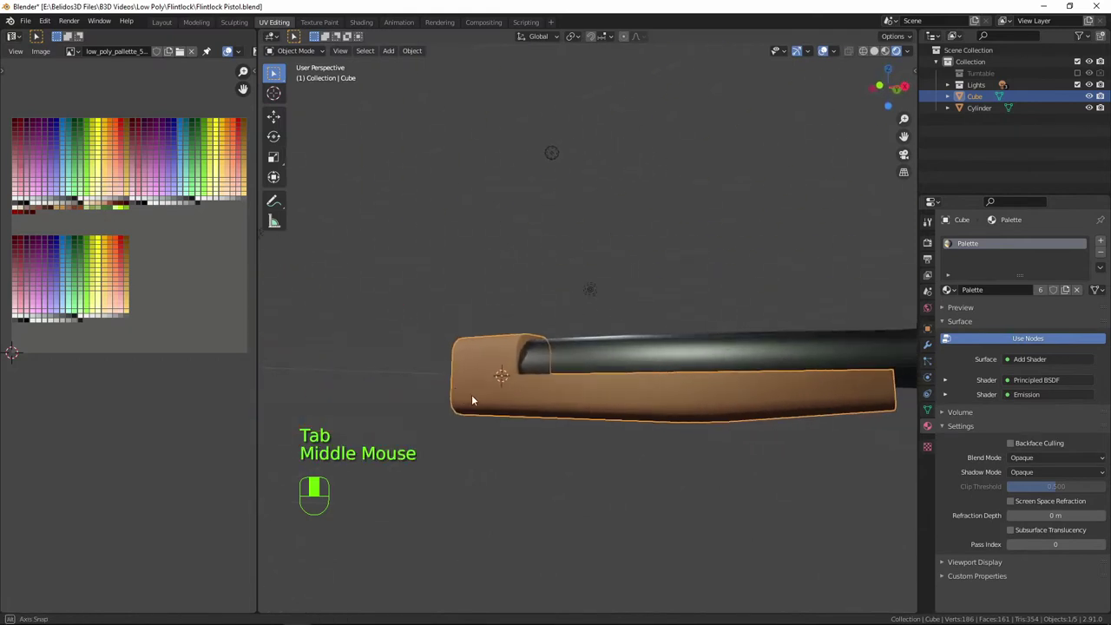
Shift the stock's UVs along X onto a reddish-brown swatch in the same palette row.
key("Tab")
key("g")
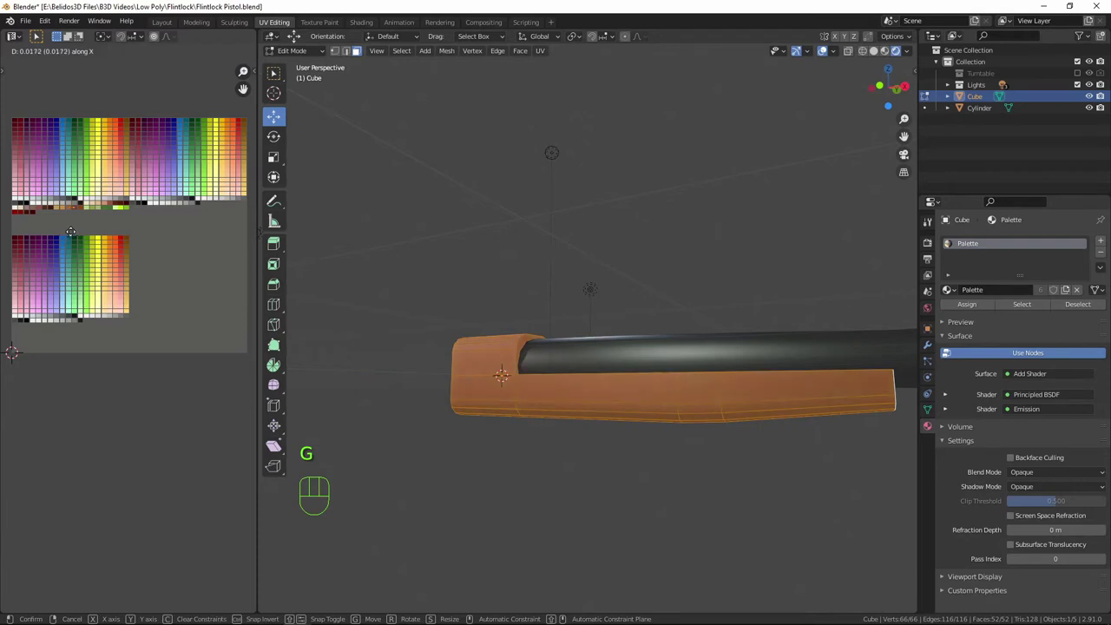
left_click(70, 232)
key("Tab")
middle_click_drag(687, 330, 691, 358)
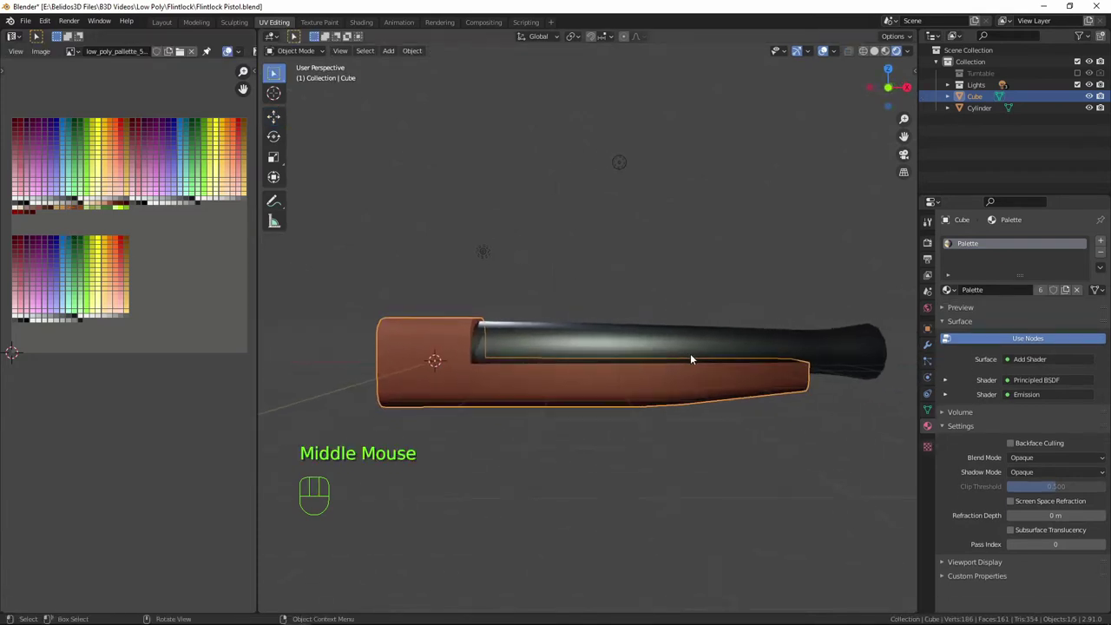
Select both the upper and lower end faces at the rear of the stock in Edit Mode.
key("KP_1")
scroll(690, 356, "down", 2)
middle_click_drag(585, 471, 636, 475, "shift")
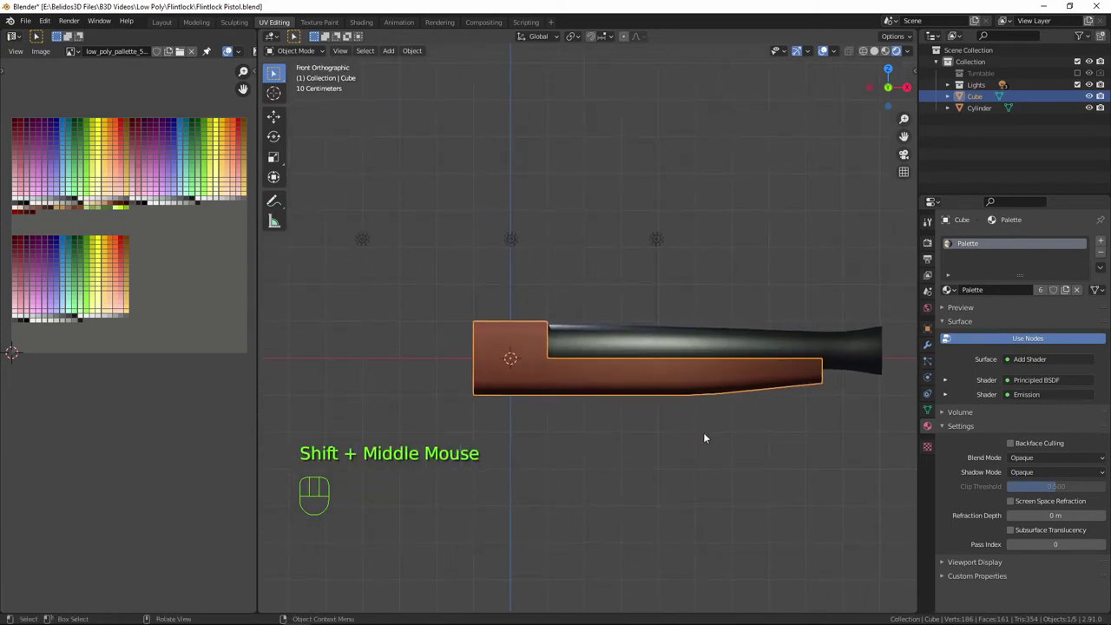
scroll(679, 383, "down", 1)
middle_click_drag(680, 383, 630, 363, "shift")
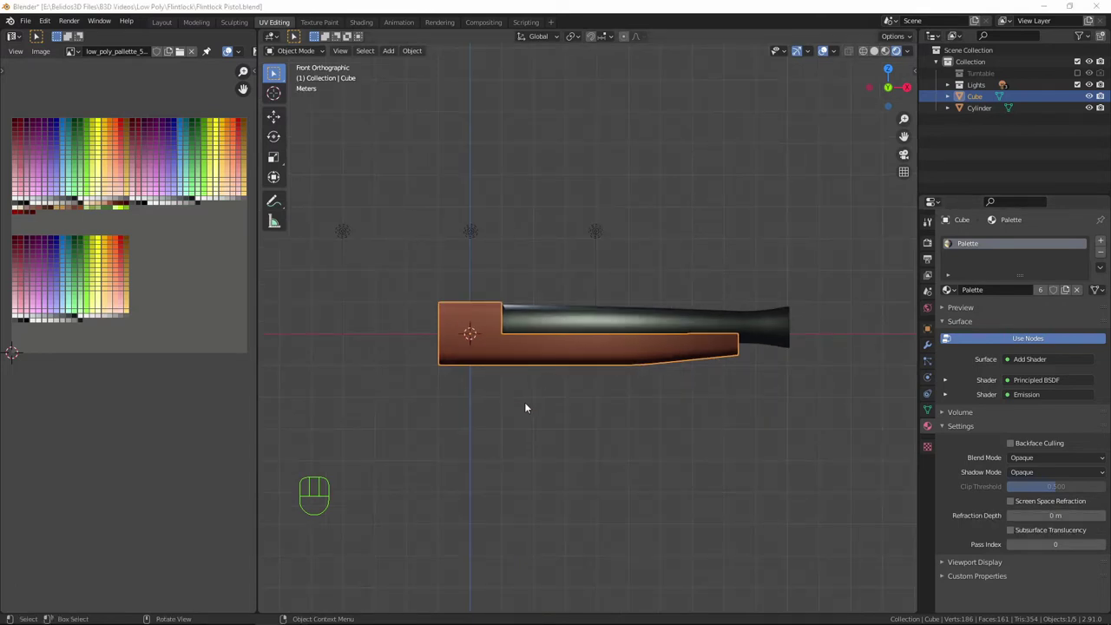
middle_click_drag(526, 404, 654, 422)
scroll(655, 397, "up", 2)
key("Tab")
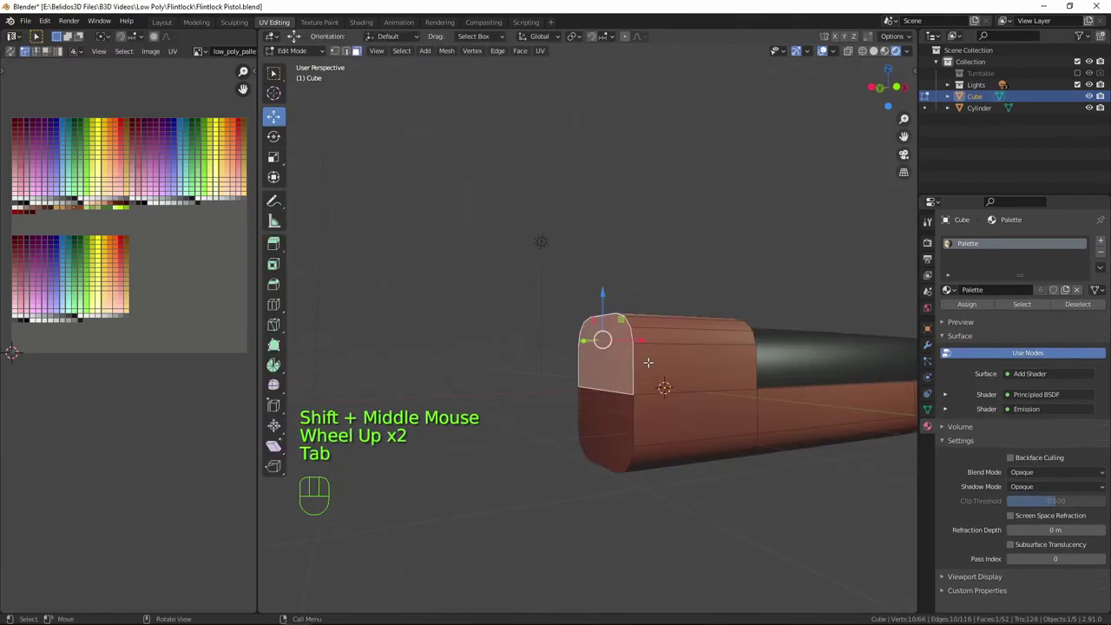
left_click(604, 416, "shift")
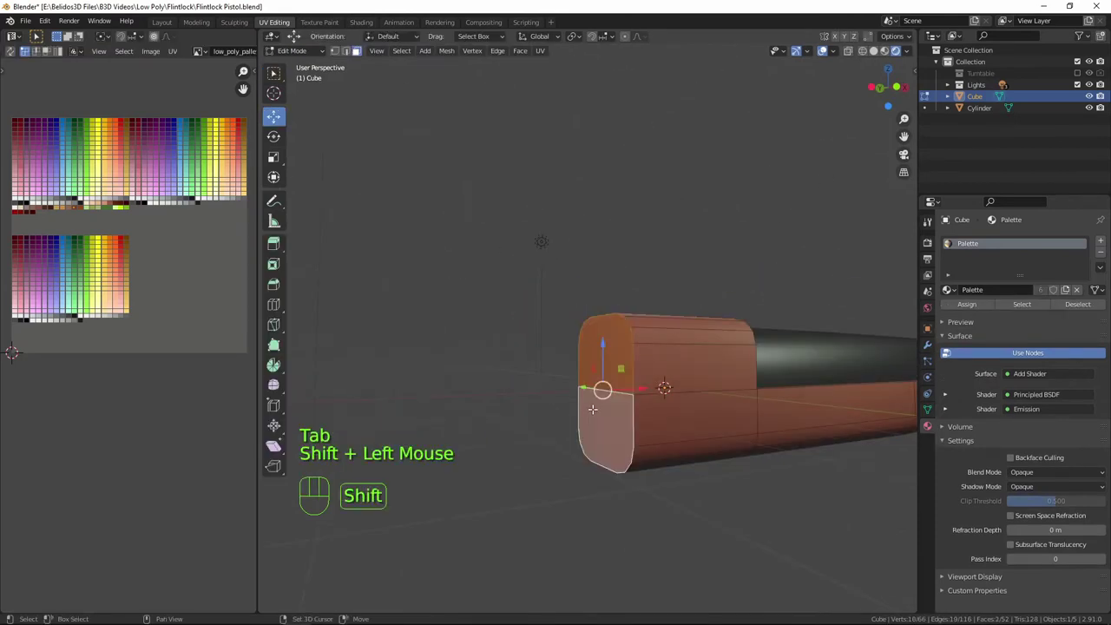
In front orthographic view, extrude the stock's rear end faces in four successive segments that curve downward to form the grip.
scroll(637, 405, "down", 2)
middle_click_drag(636, 405, 633, 430)
key("KP_1")
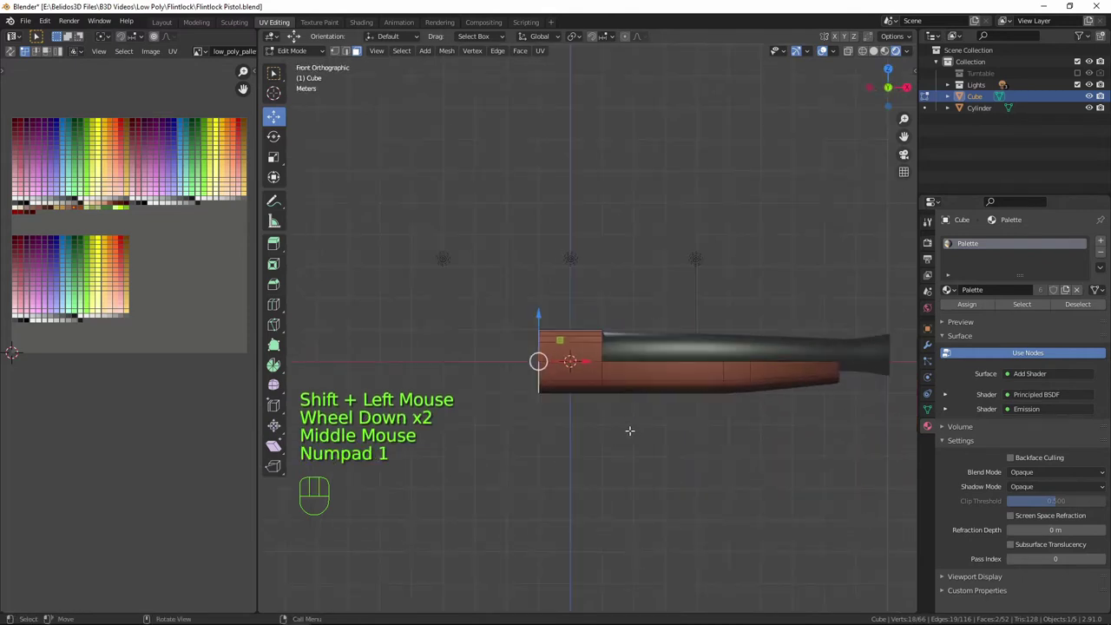
middle_click_drag(599, 392, 623, 359, "shift")
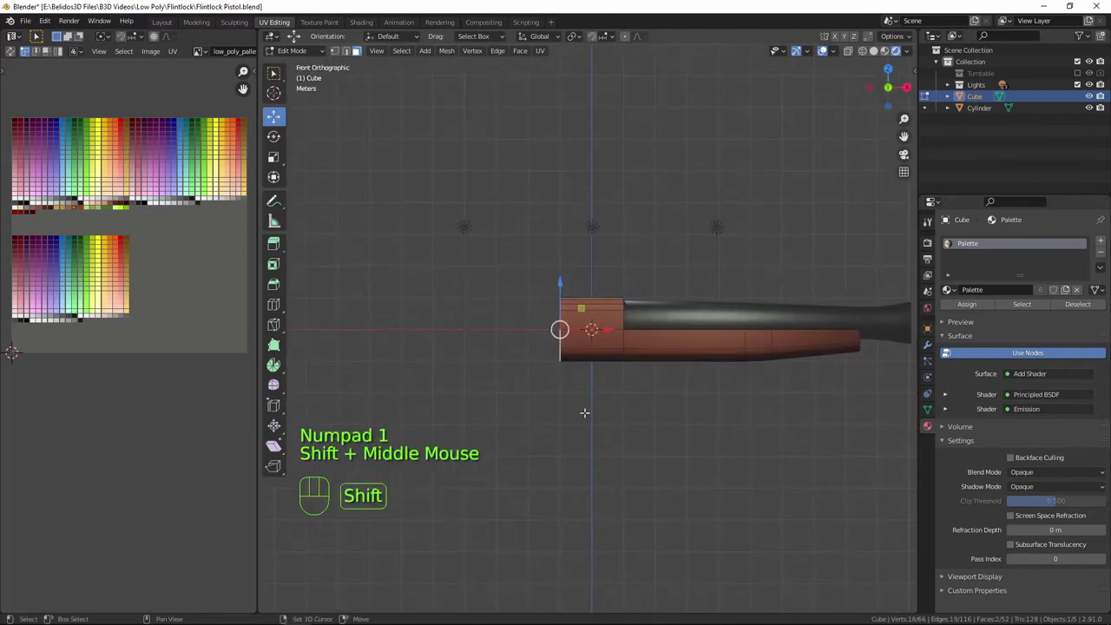
right_click(504, 343, "ctrl")
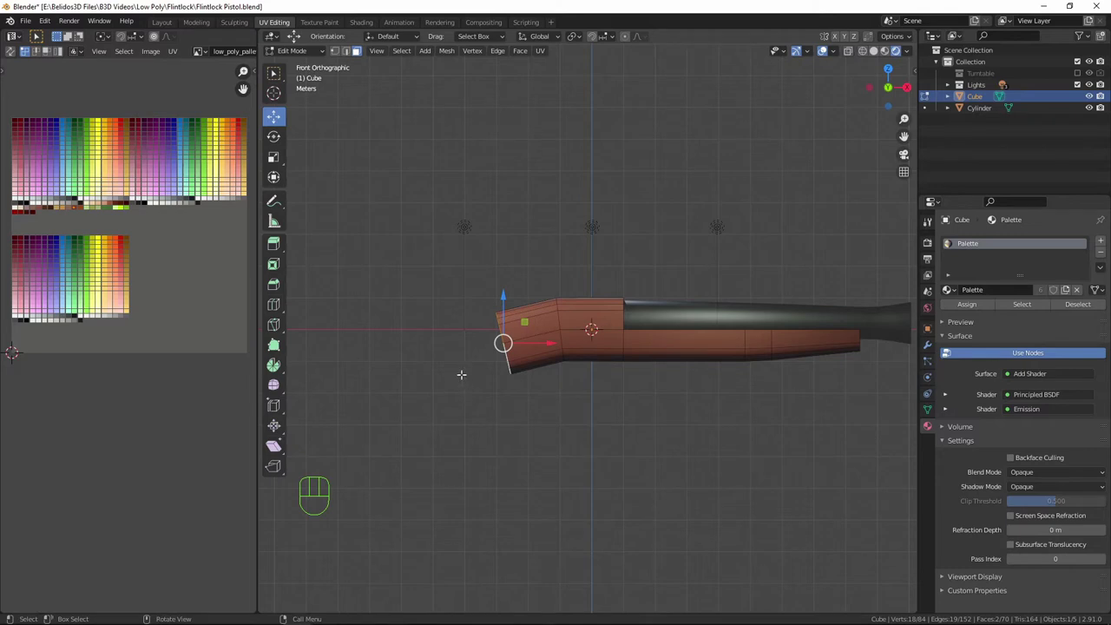
key("ctrl")
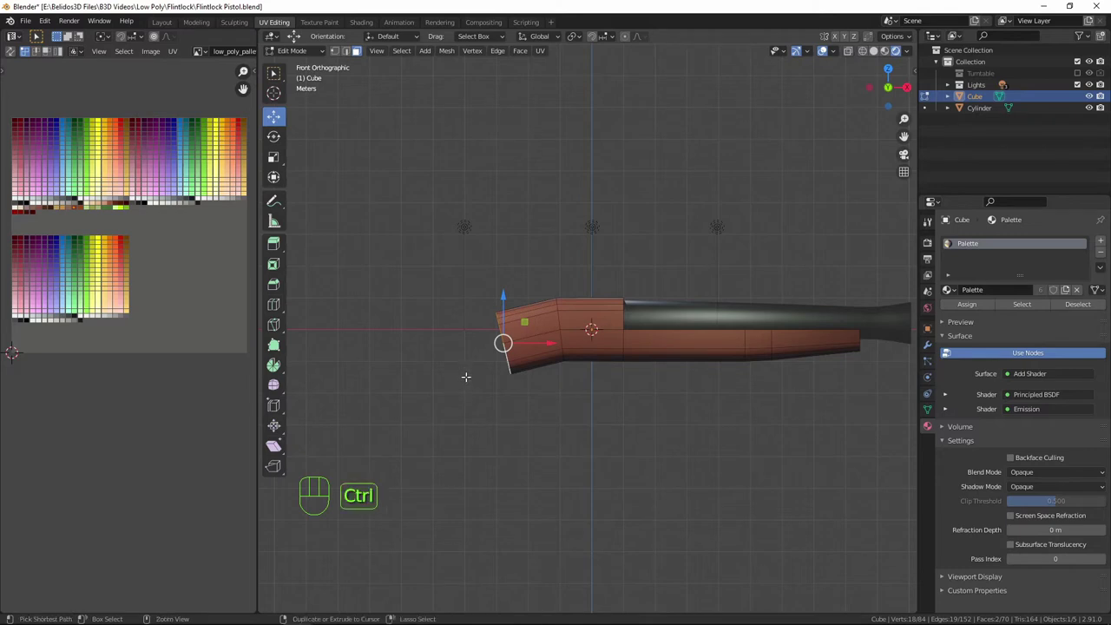
right_click(466, 376, "ctrl")
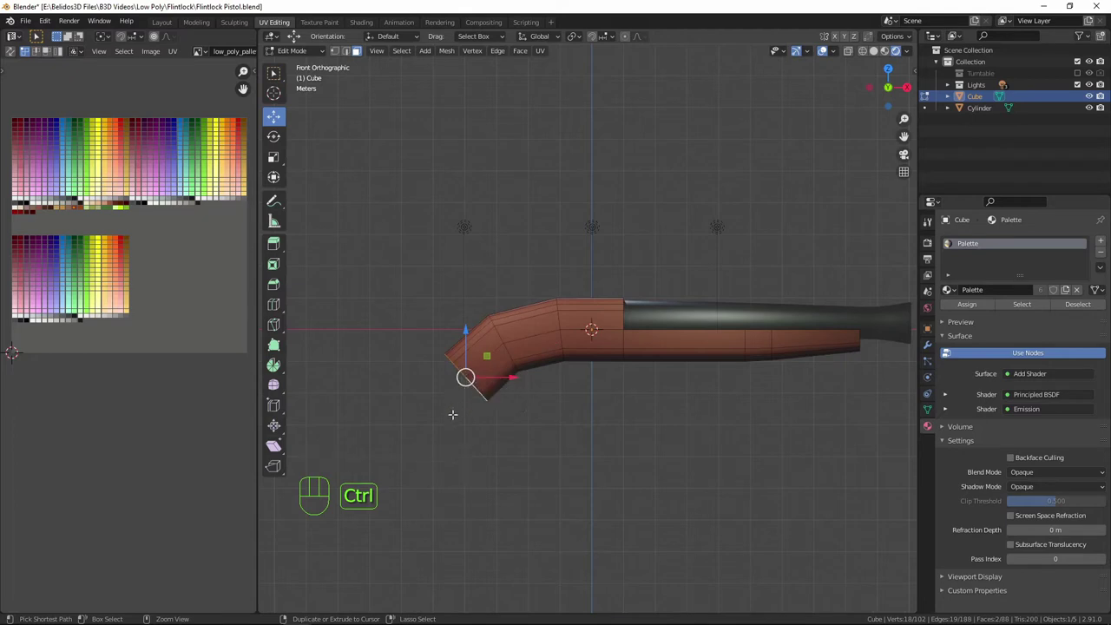
right_click(450, 409, "ctrl")
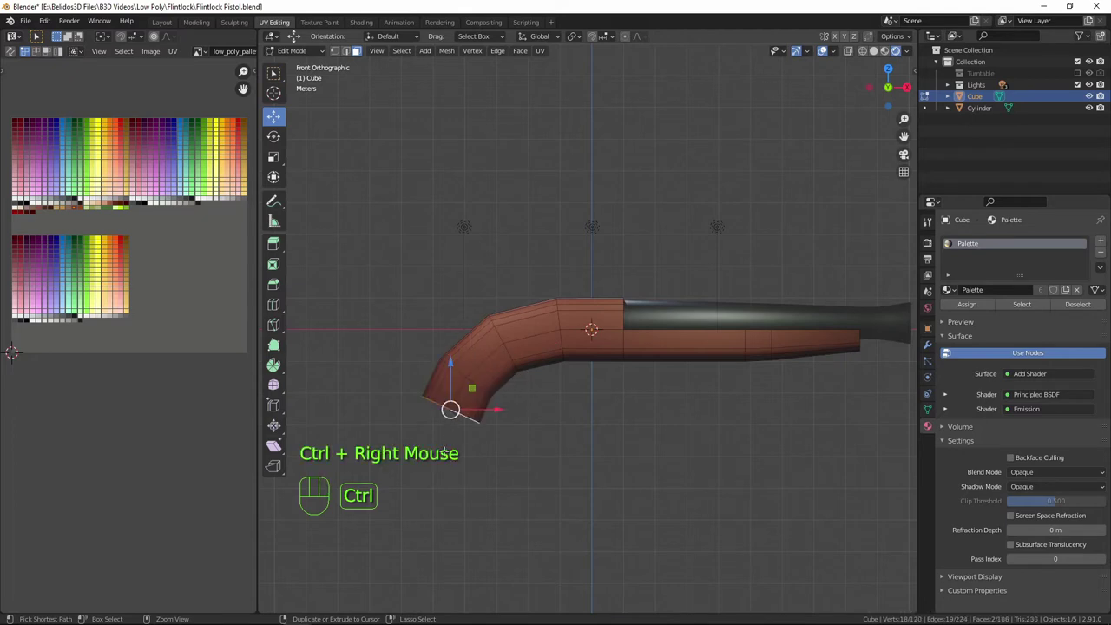
right_click(450, 453, "ctrl")
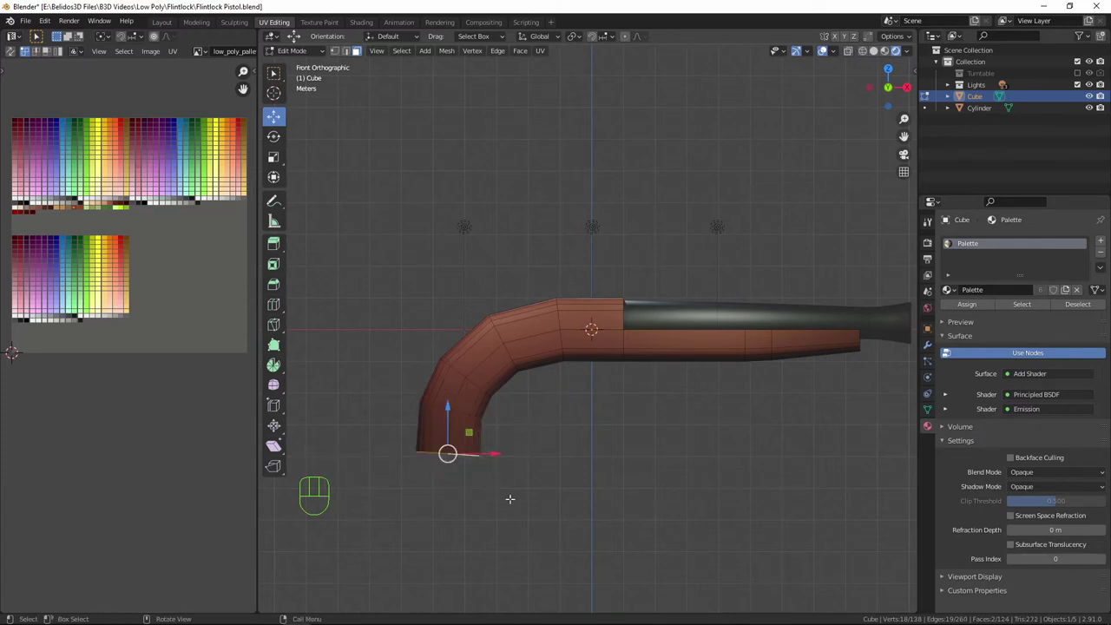
Bevel the outer edges around the grip's bottom end, excluding the middle dividing edge, with two segments about 0.24 m wide.
scroll(510, 498, "up", 2)
middle_click_drag(501, 509, 568, 422)
key("2")
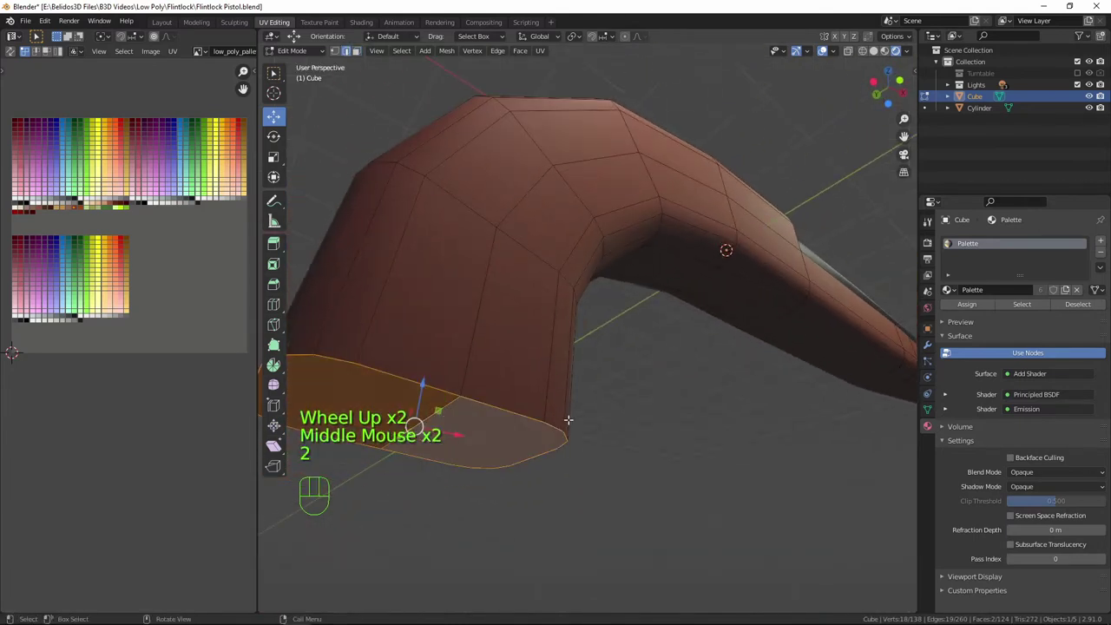
left_click(442, 405, "shift")
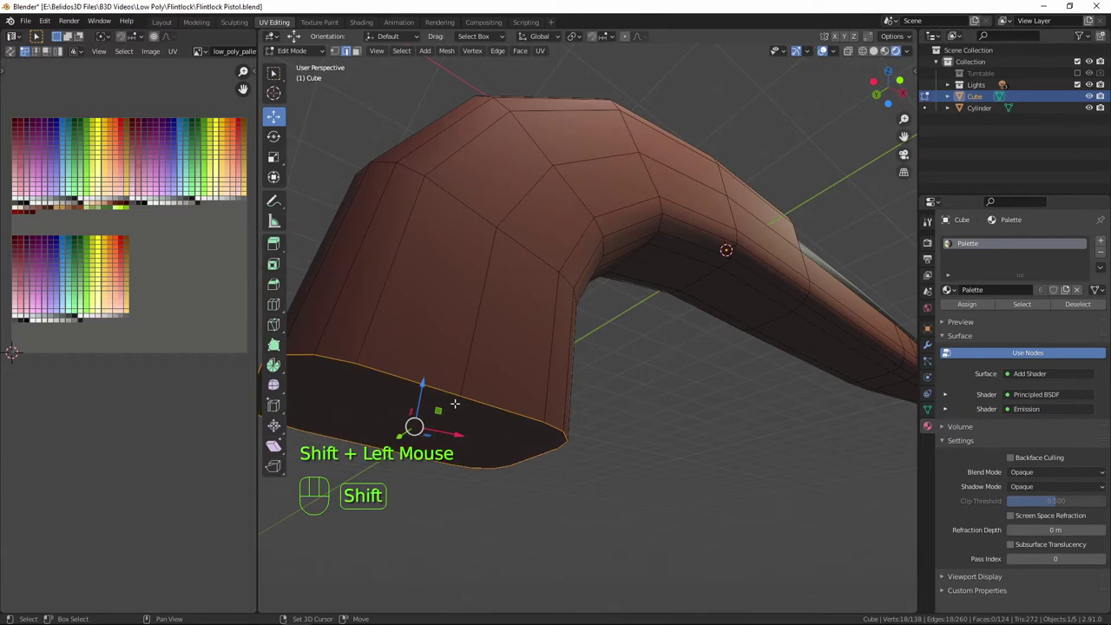
scroll(604, 440, "down", 2)
middle_click_drag(604, 440, 602, 469)
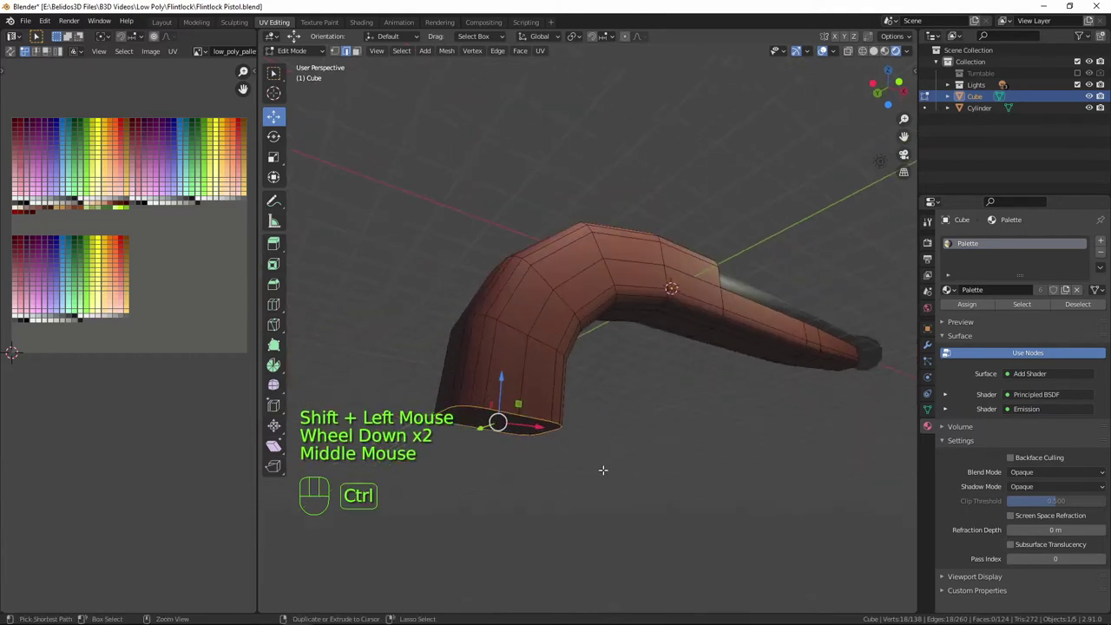
key("ctrl+b")
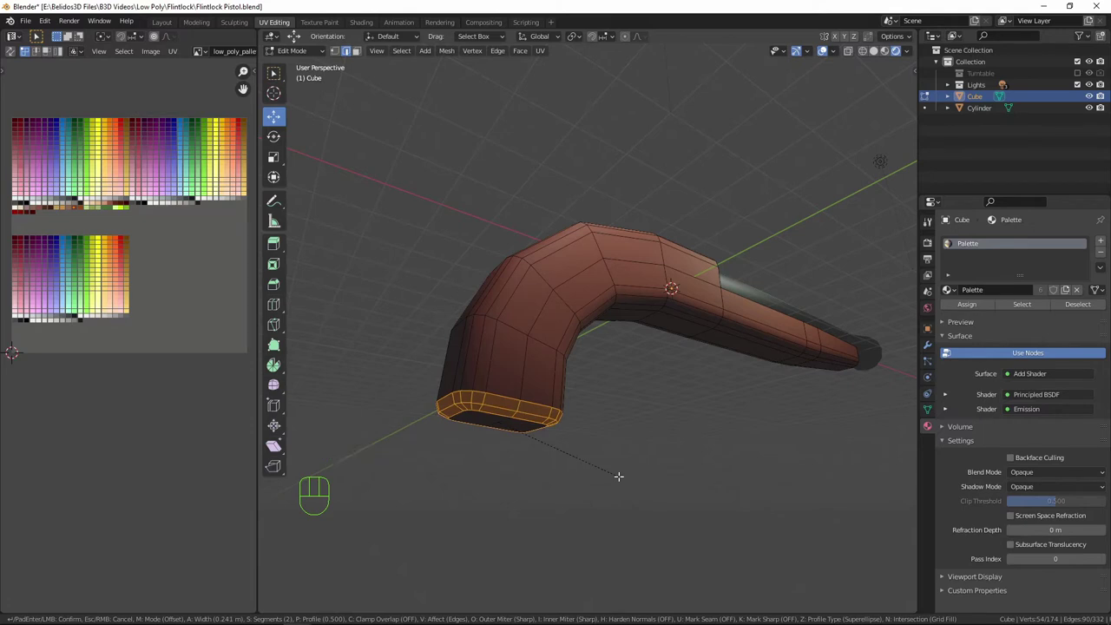
left_click(621, 477)
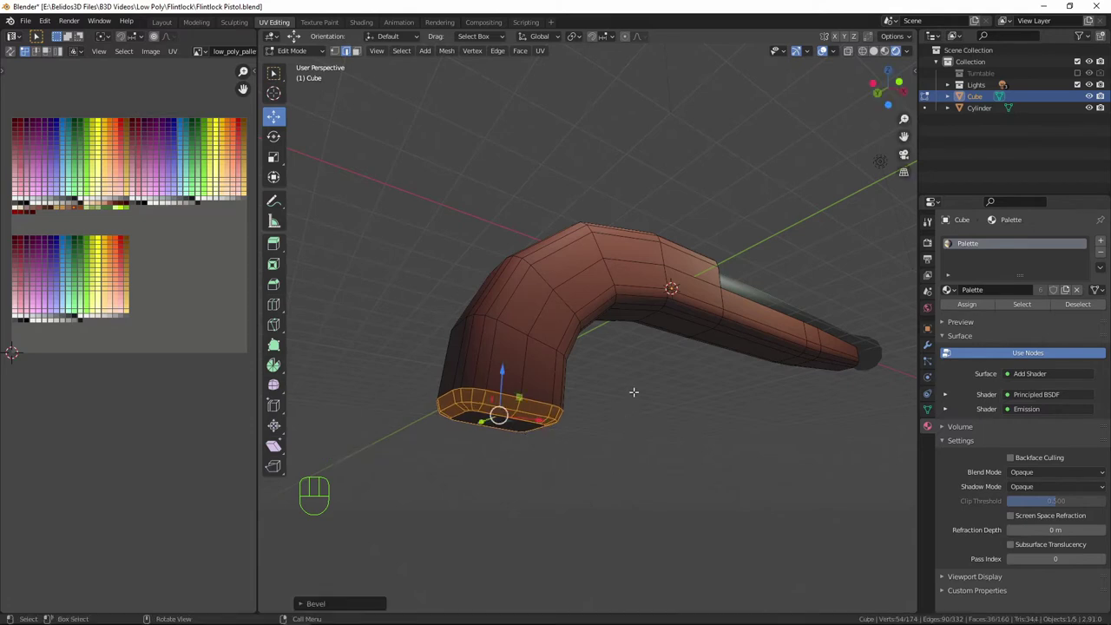
Bevel the four edge loops around the grip's bends with one segment about 0.25 m wide and return to Object Mode.
scroll(633, 393, "down", 2)
middle_click_drag(633, 393, 576, 419)
key("a")
key("a")
key("a")
middle_click_drag(567, 380, 544, 317, "ctrl")
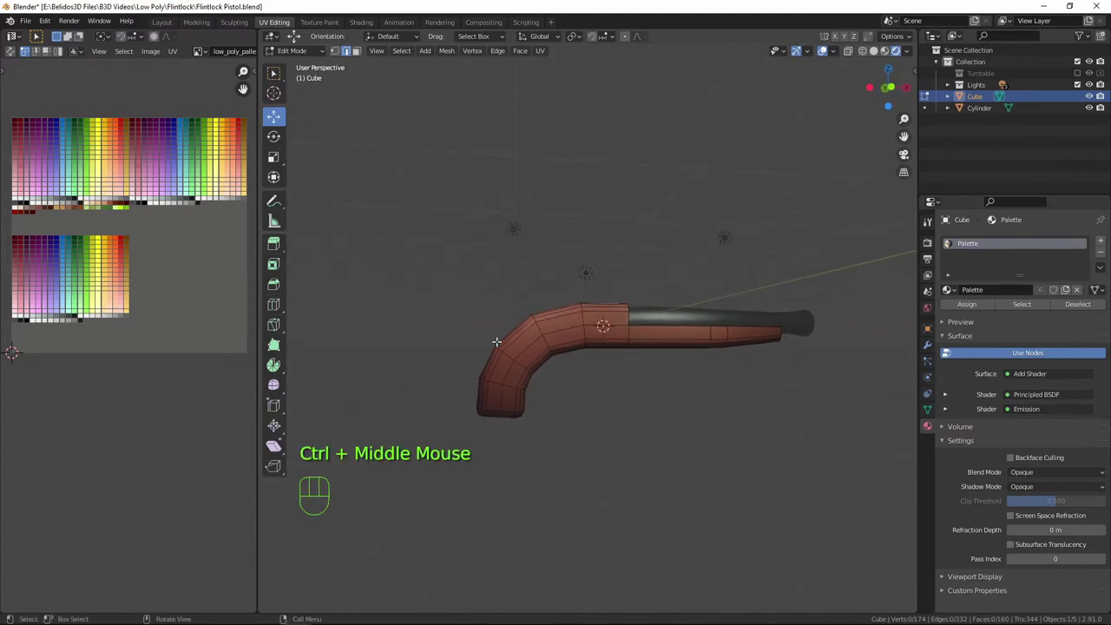
left_click(581, 317, "alt")
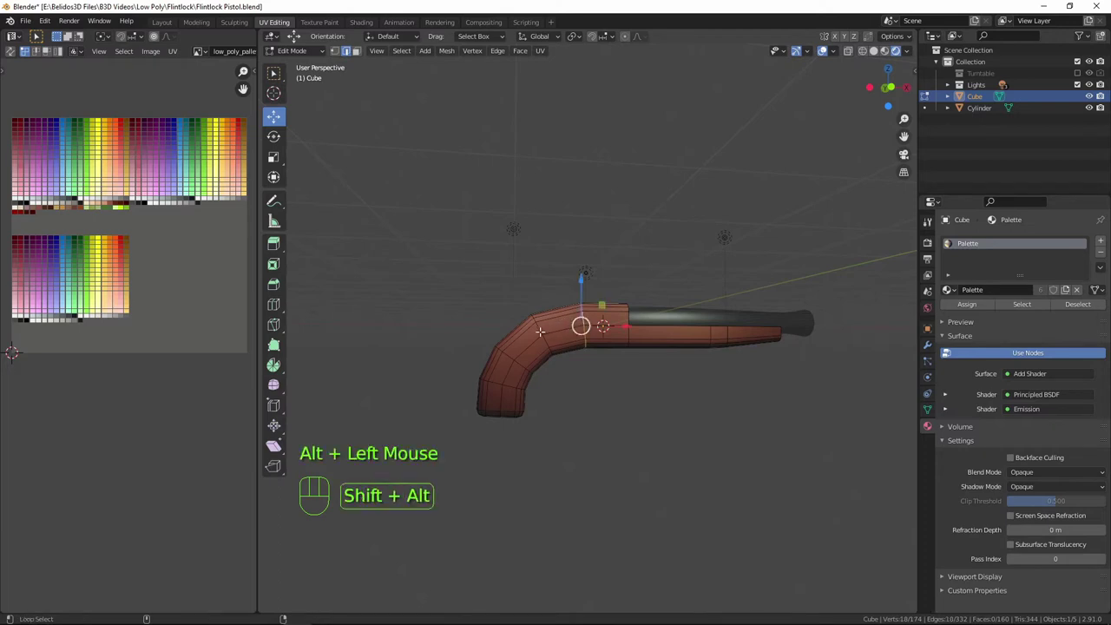
left_click(505, 355, "alt+shift")
left_click(494, 375, "alt+shift")
left_click(495, 385, "alt+shift")
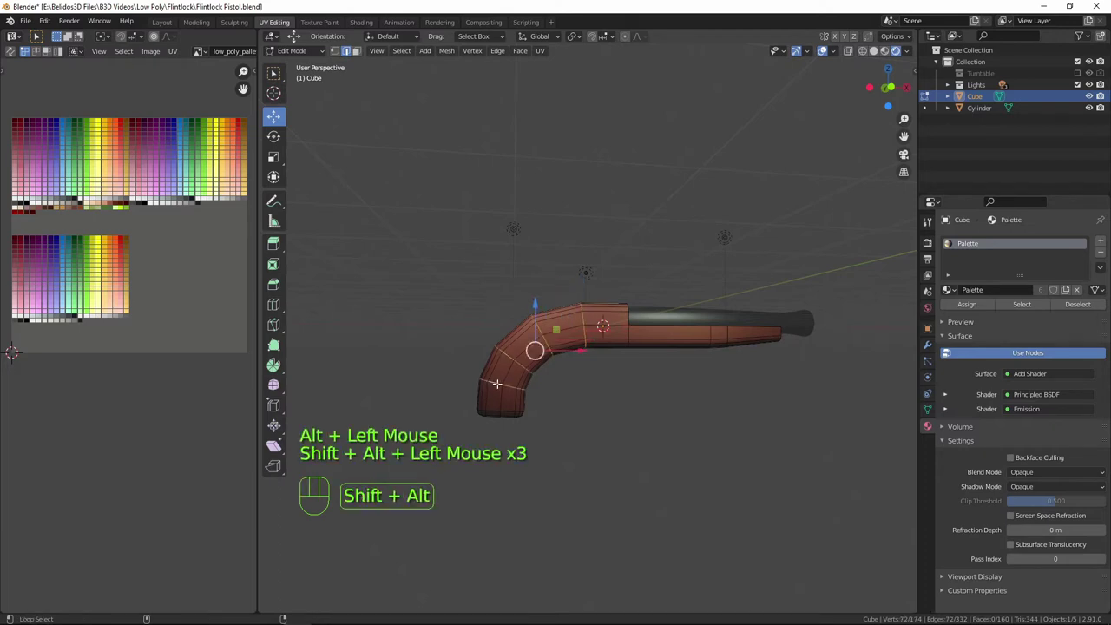
key("ctrl+b")
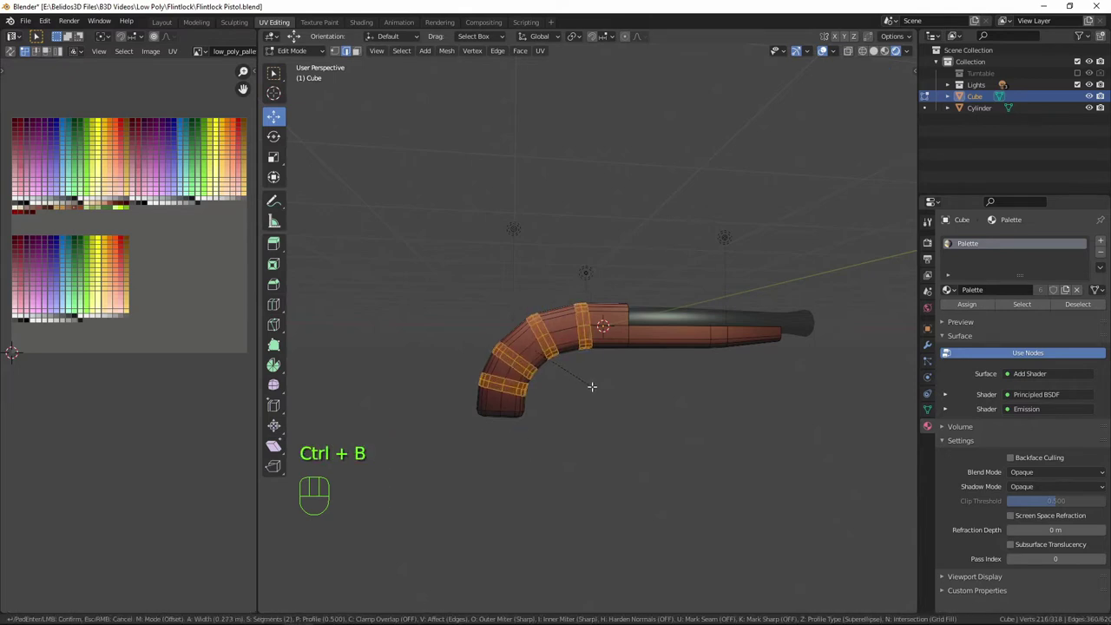
scroll(591, 385, "down", 1)
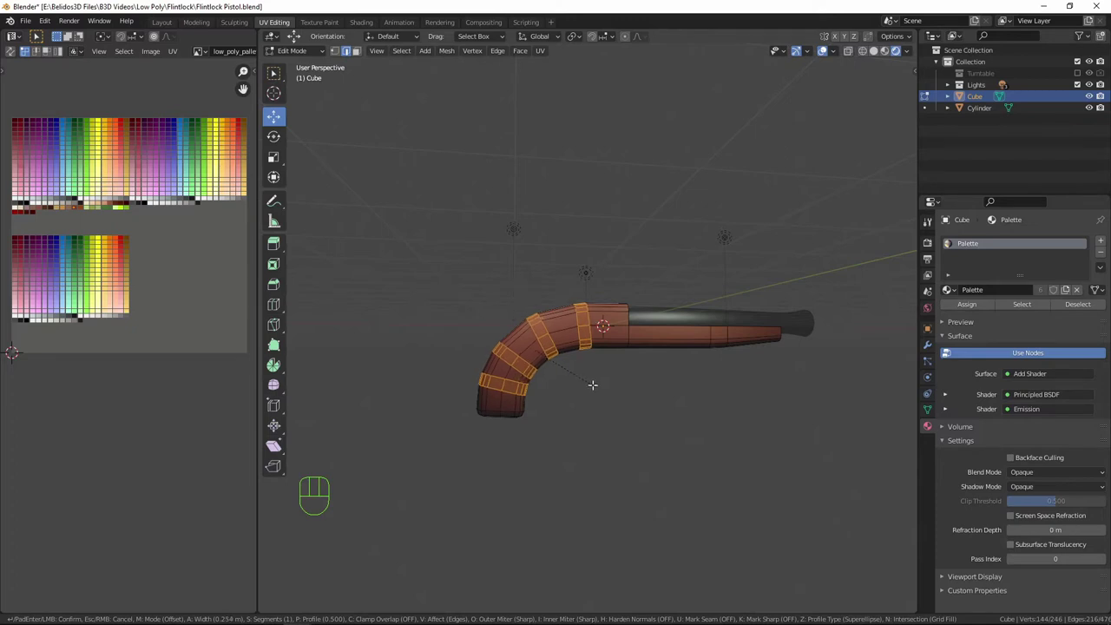
left_click(592, 385)
key("Tab")
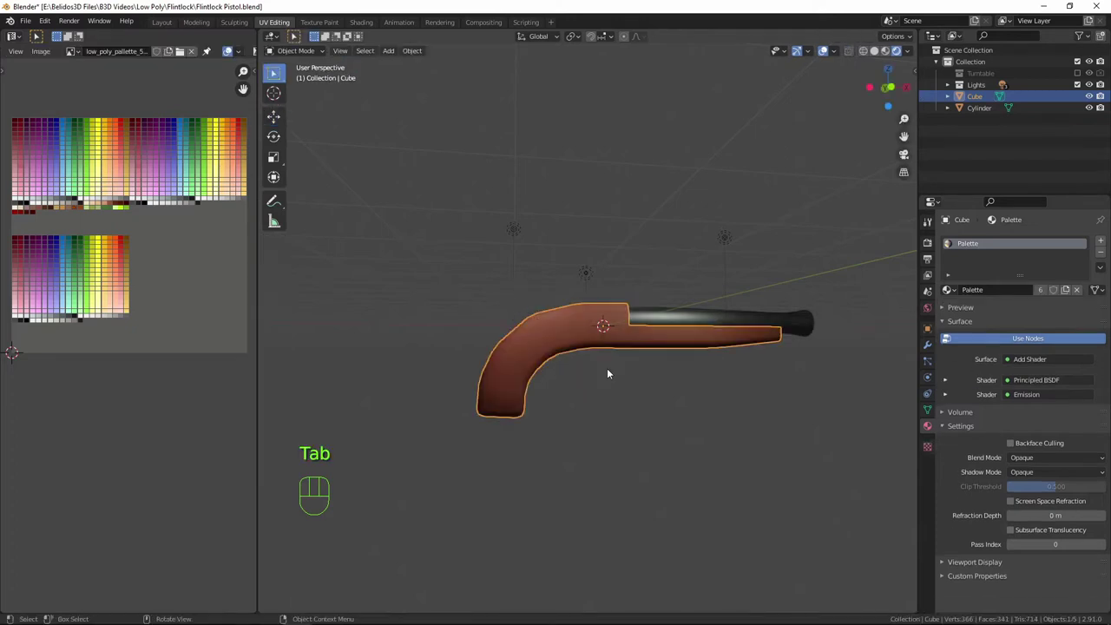
Examine the pistol's silhouette and the smoothness of the curved grip from the front with the stock deselected.
scroll(718, 420, "up", 1)
scroll(720, 412, "up", 1)
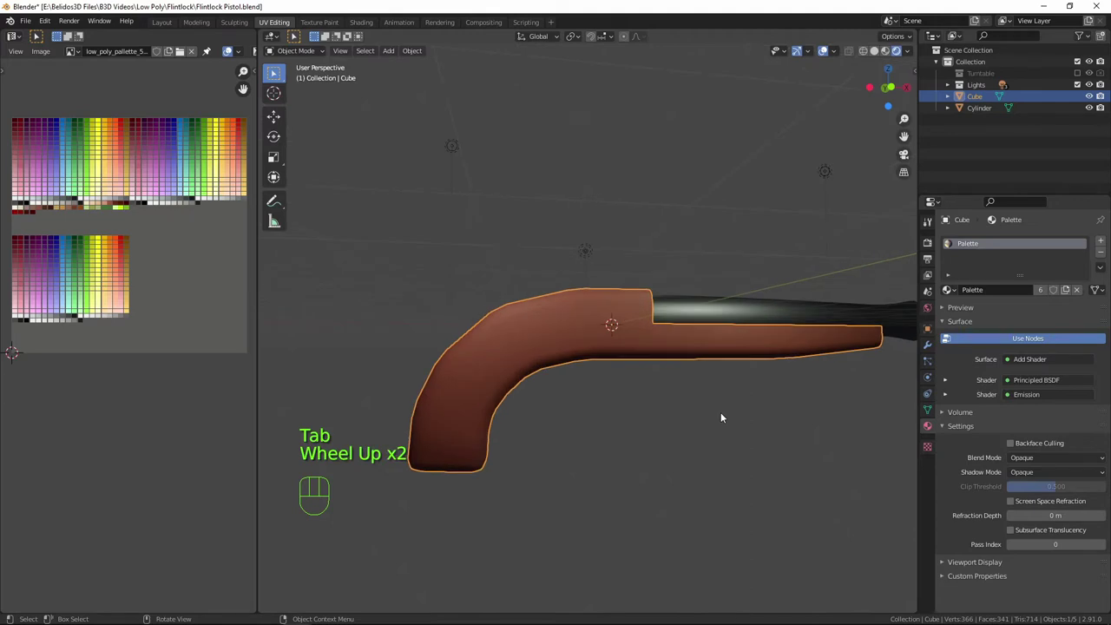
key("KP_1")
scroll(722, 400, "up", 1)
scroll(680, 404, "down", 1)
scroll(680, 405, "down", 2)
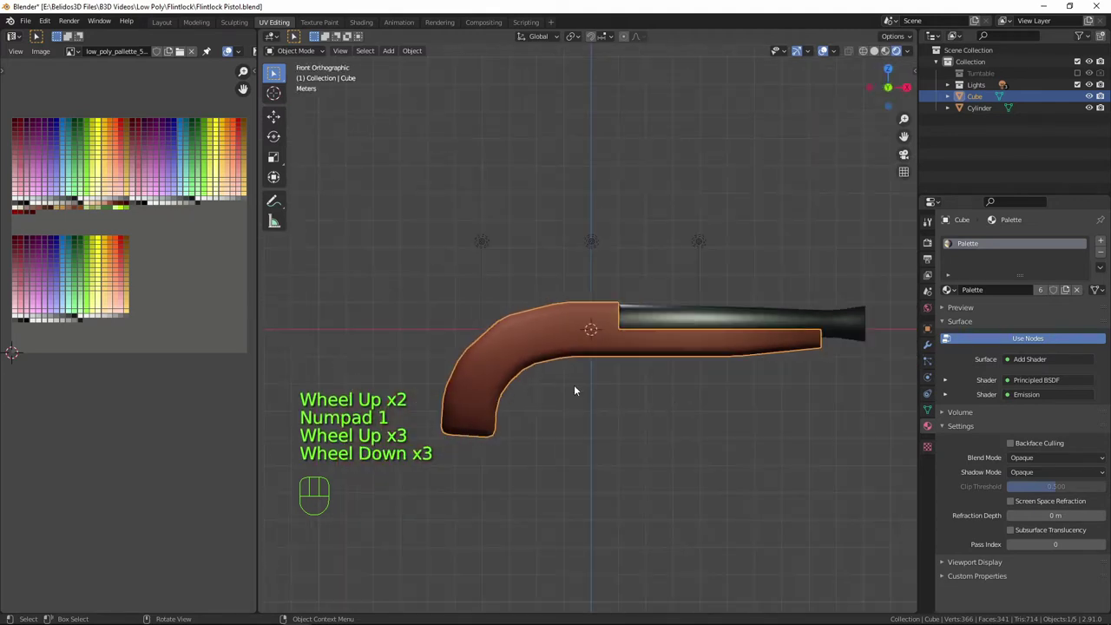
left_click(611, 432)
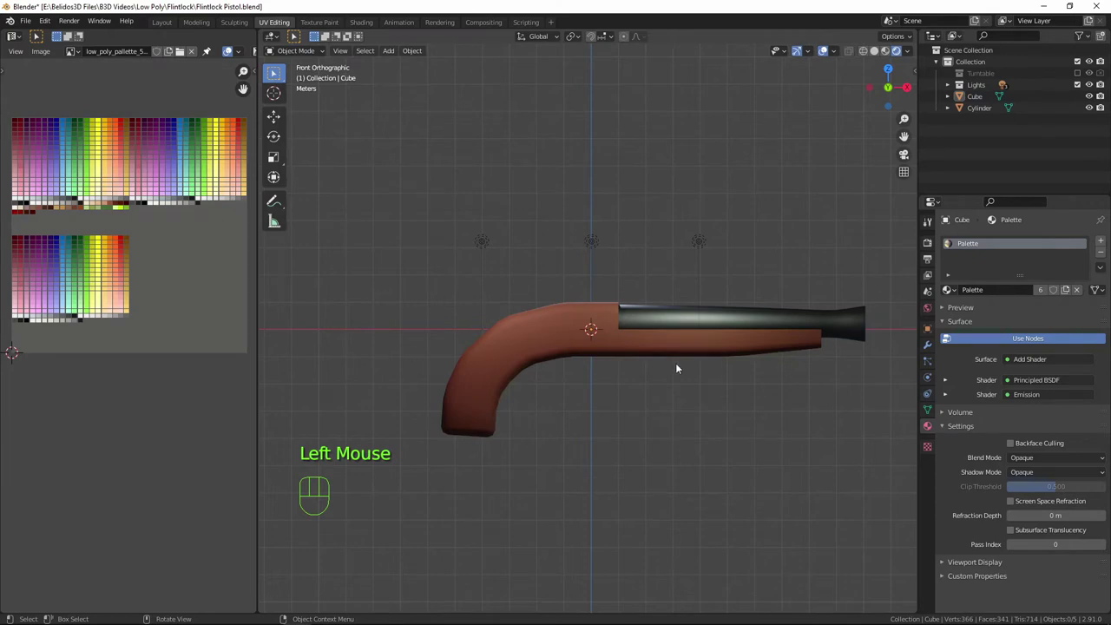
scroll(666, 465, "up", 3)
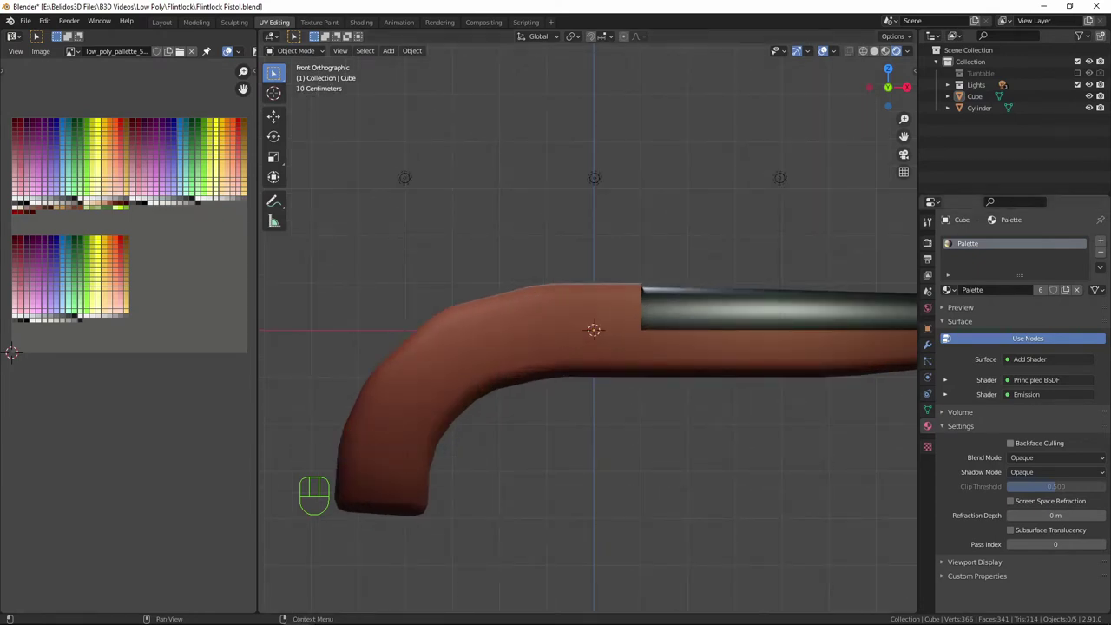
scroll(673, 369, "down", 3)
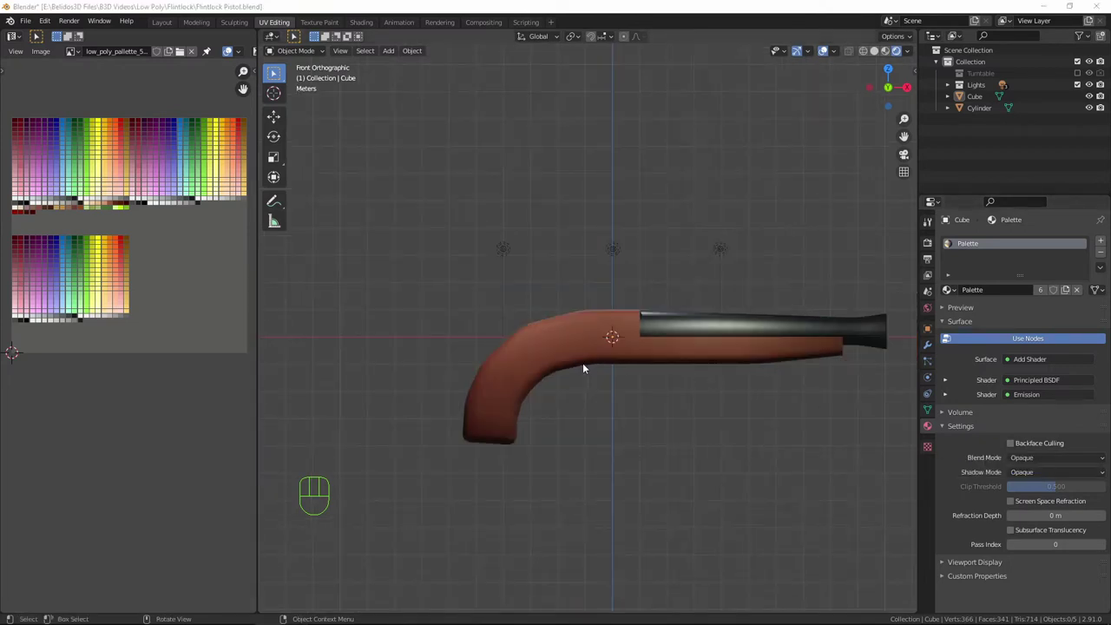
scroll(657, 417, "up", 3)
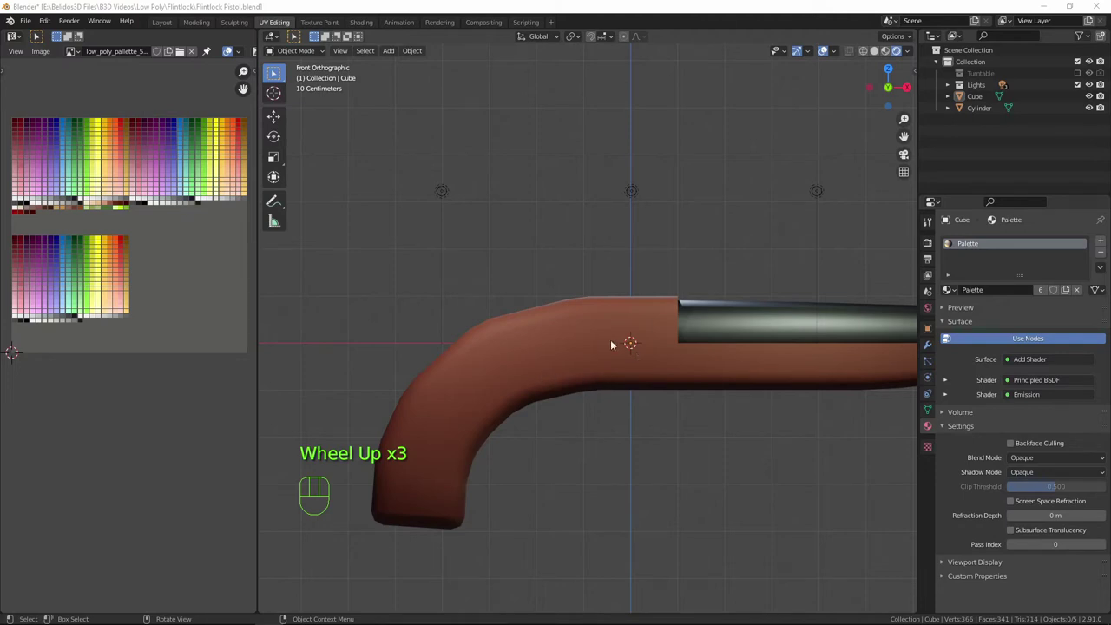
Duplicate in place the four adjacent central faces on the stock's underside, running from behind the barrel into the grip's curve.
left_click(644, 326)
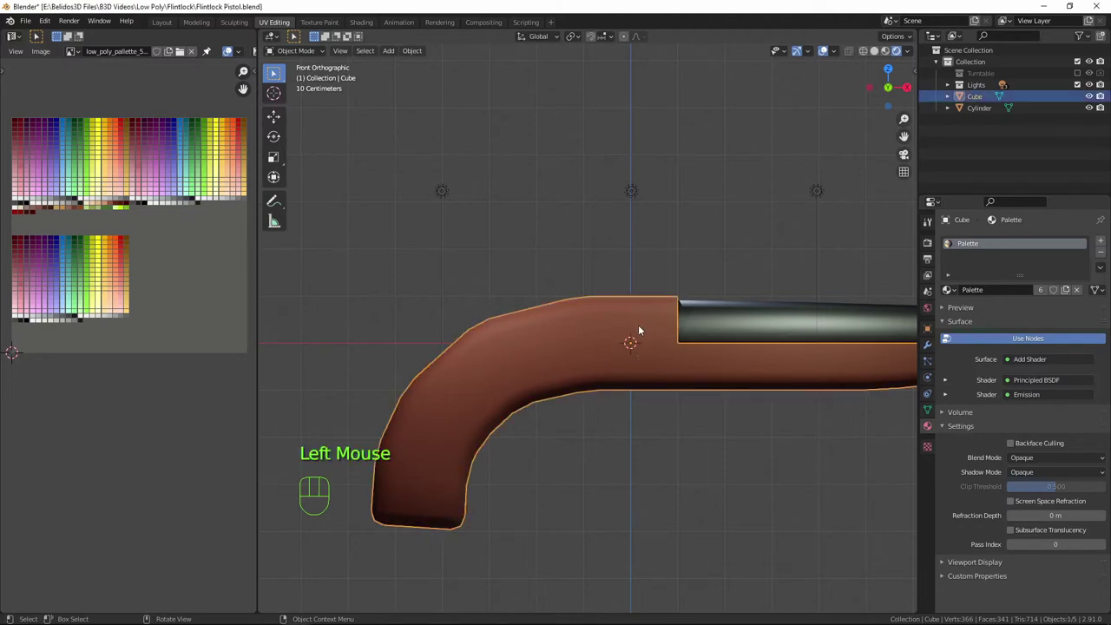
key("Tab")
middle_click_drag(697, 439, 670, 353)
scroll(627, 247, "down", 2)
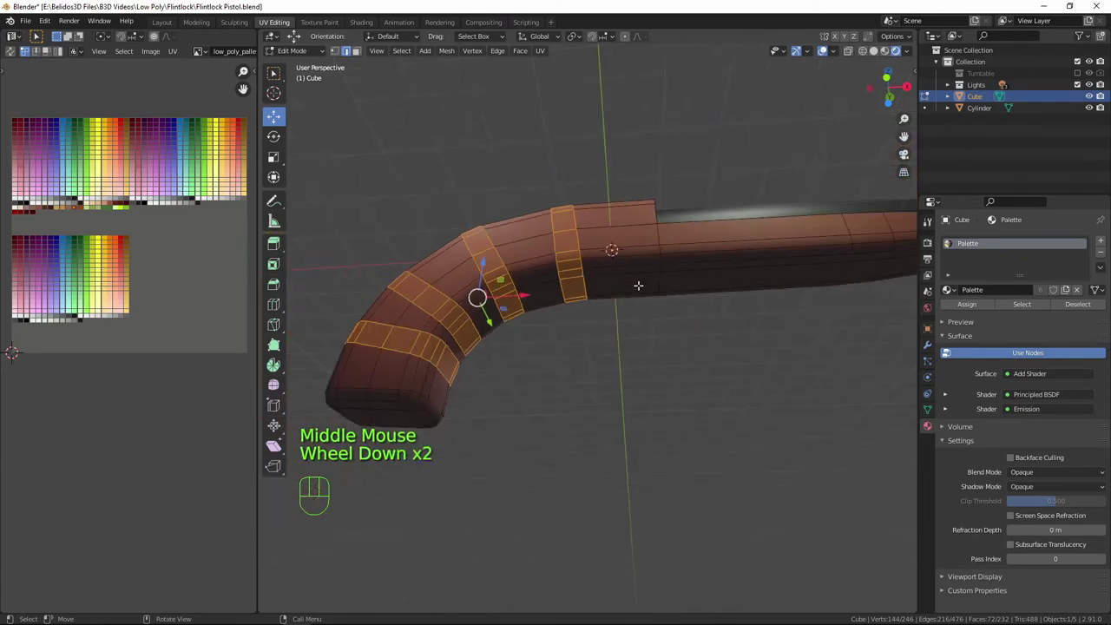
mouse_move(637, 285)
middle_mouse_down()
mouse_move(639, 315)
mouse_move(637, 289)
middle_mouse_up()
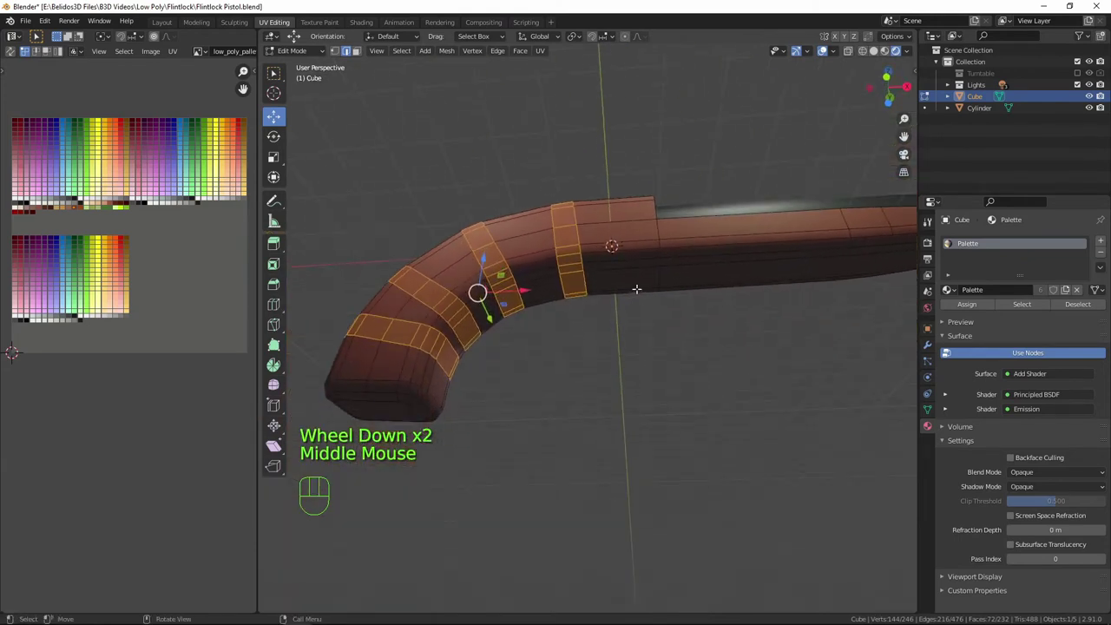
key("3")
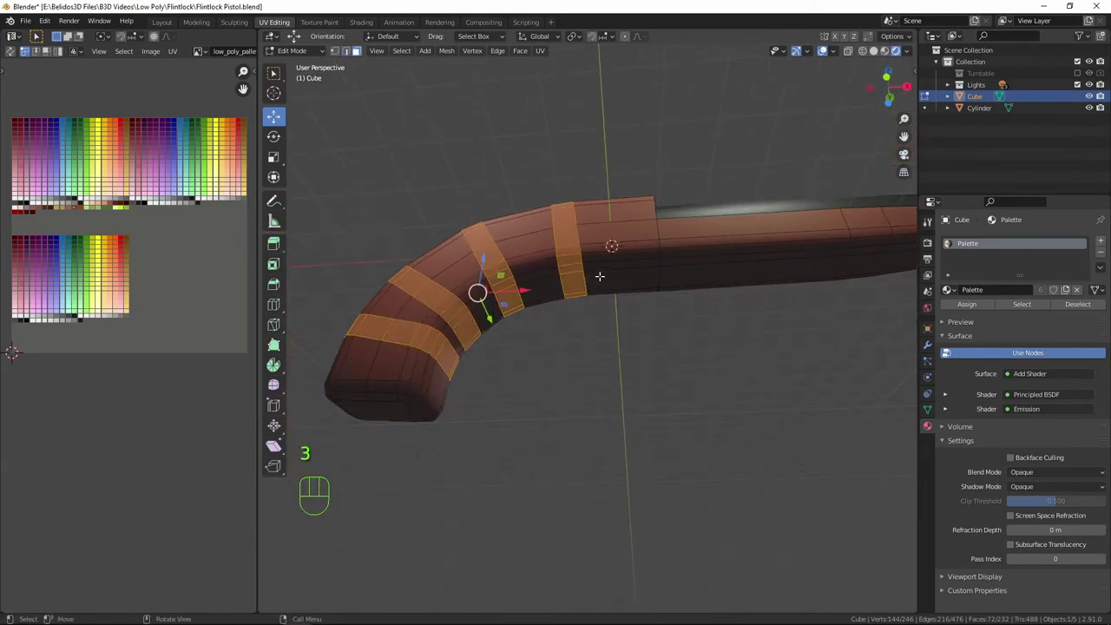
left_click(599, 276)
left_click(575, 279, "shift")
left_click(542, 286, "shift")
middle_click_drag(543, 287, 565, 330)
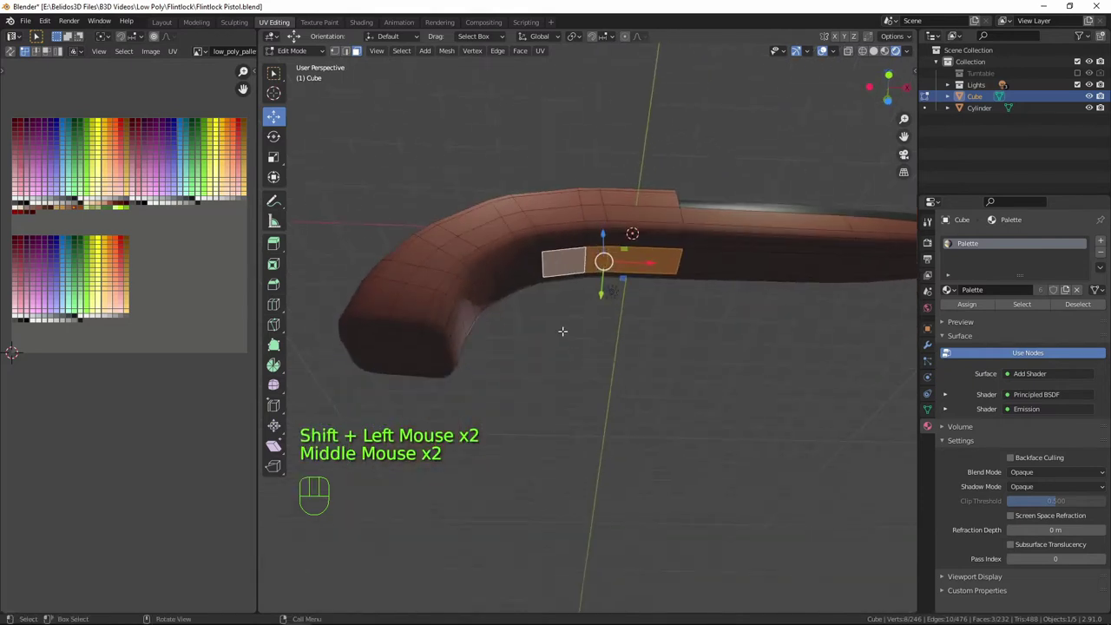
left_click(531, 267, "shift")
middle_click_drag(532, 267, 574, 347)
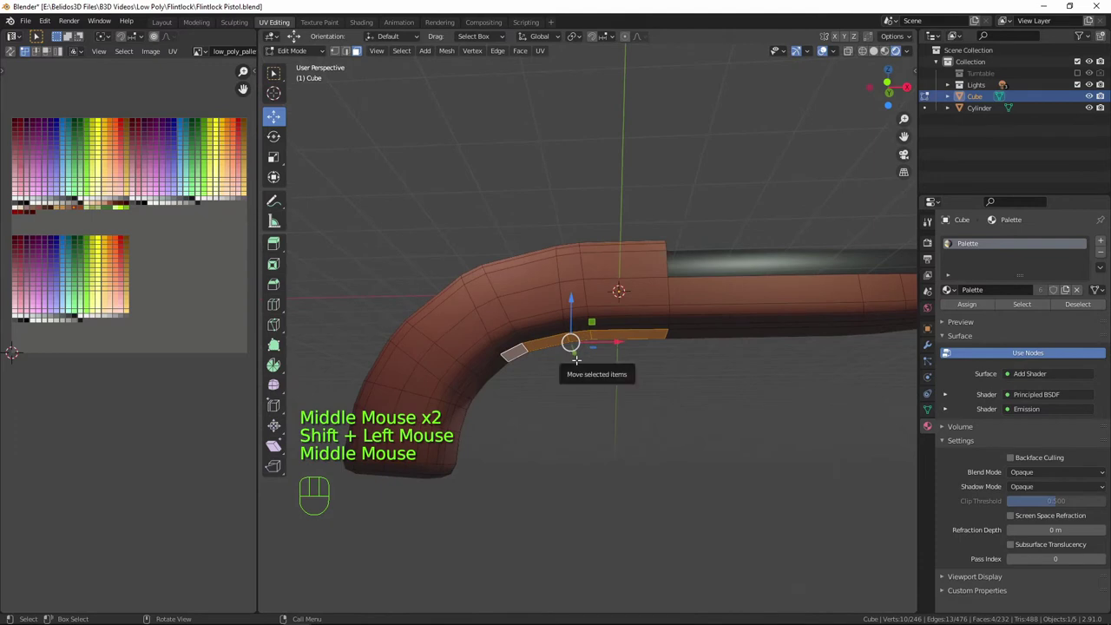
key("shift+d")
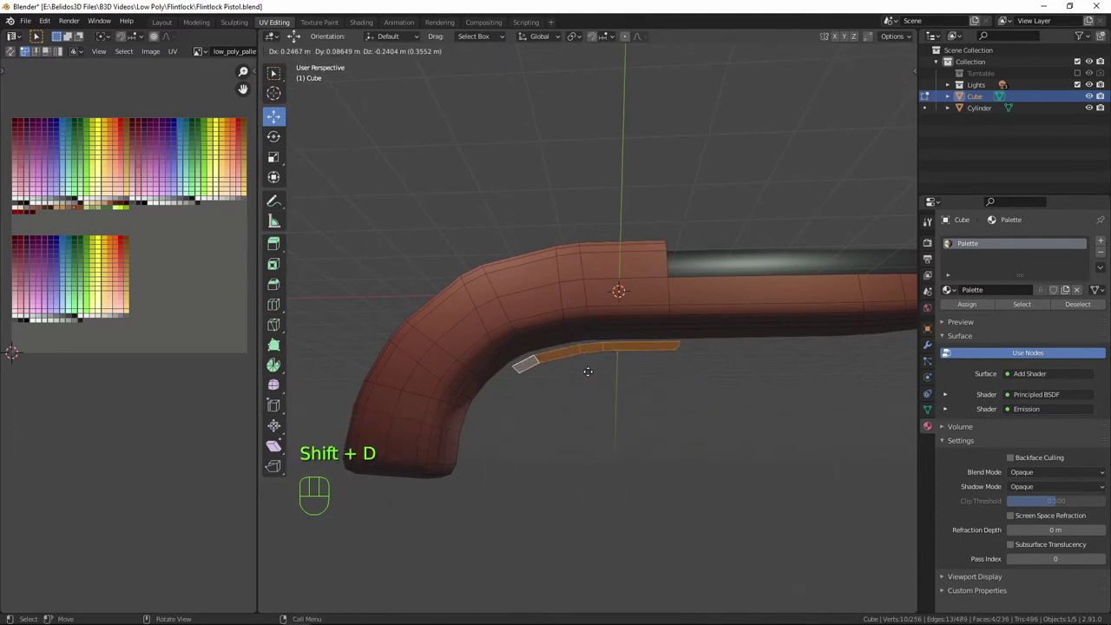
left_click(577, 364)
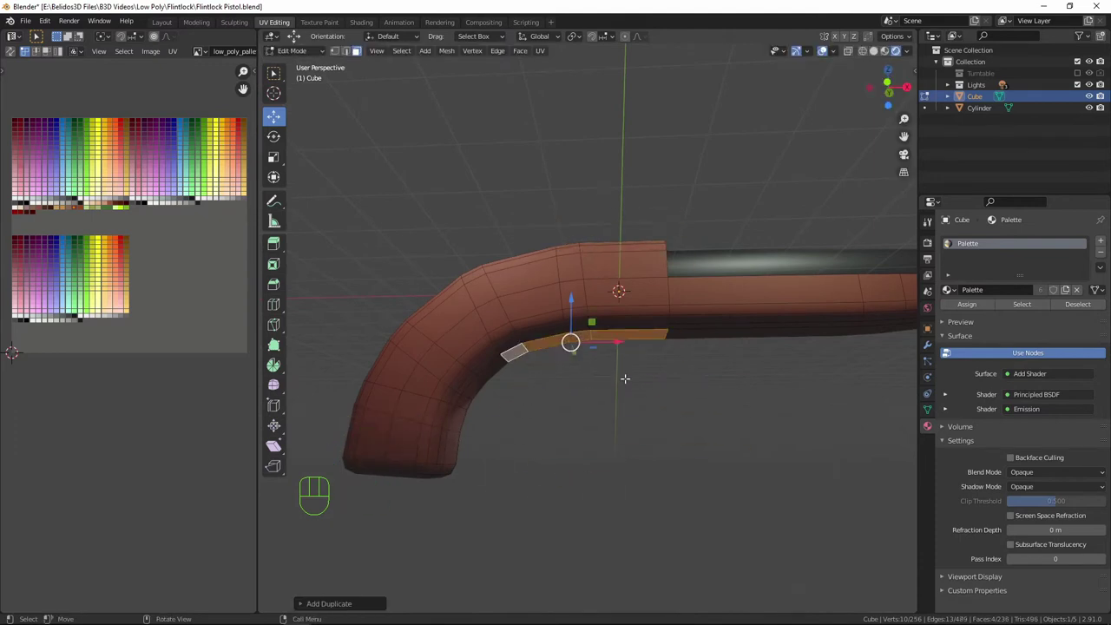
Separate the duplicated underside strip from the stock into its own object.
key("p")
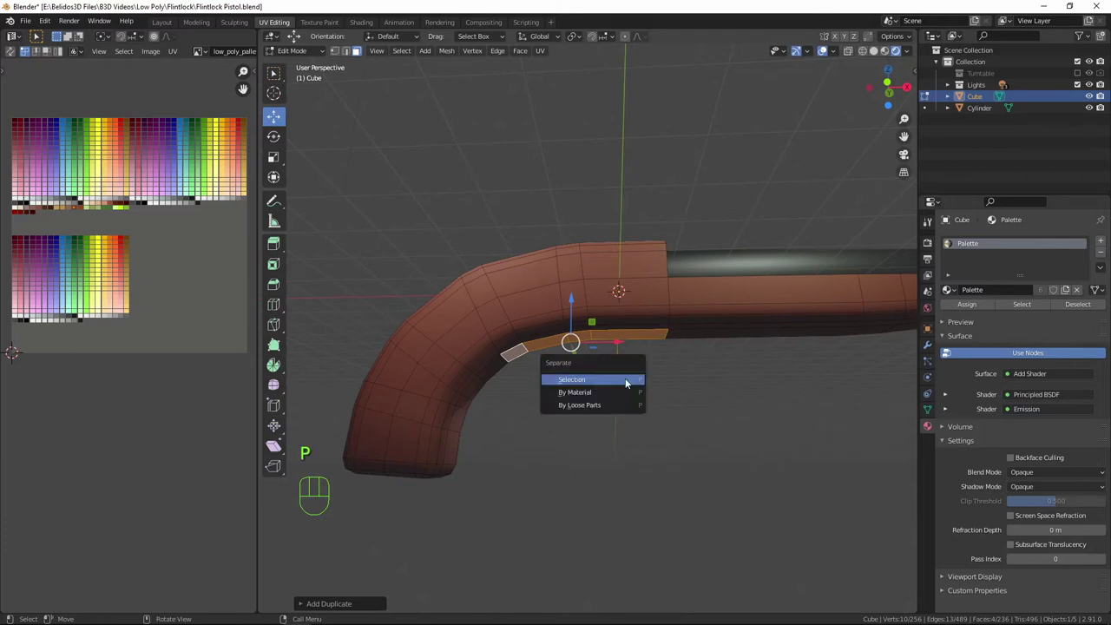
left_click(625, 377)
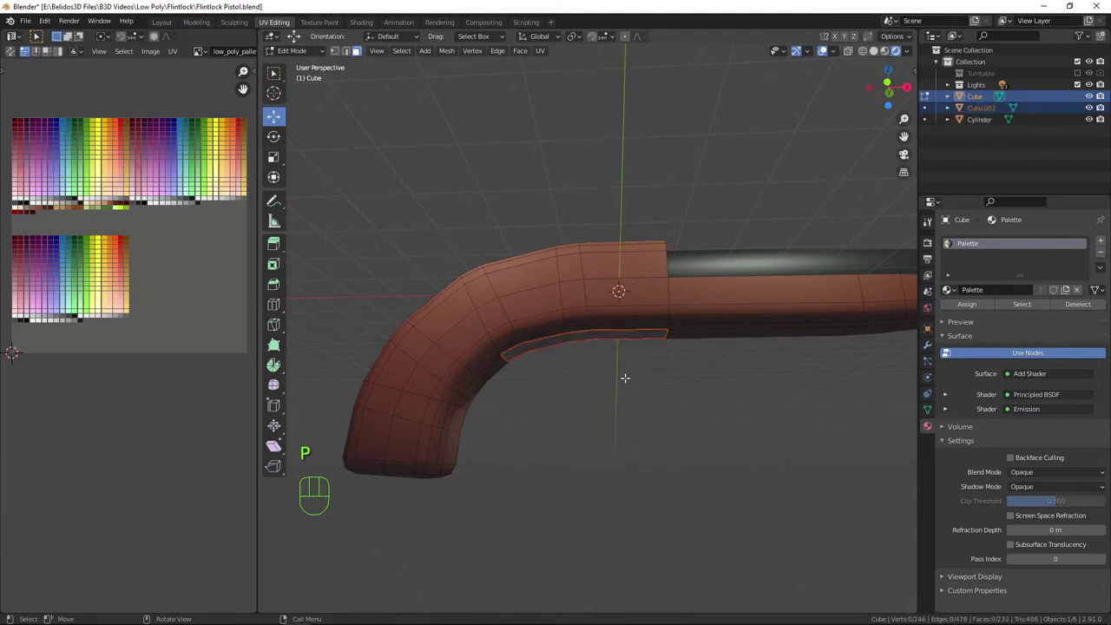
middle_click_drag(668, 412, 555, 315)
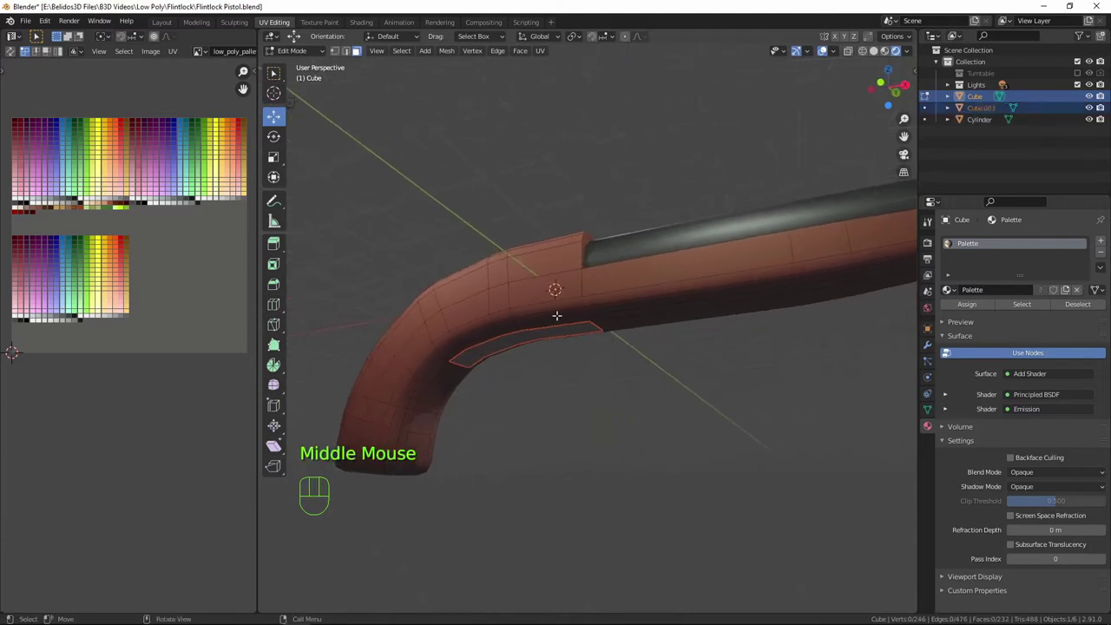
Recolor the separated underside strip by moving all its UVs onto a grey swatch in the second palette's greyscale row.
key("Tab")
left_click(560, 332)
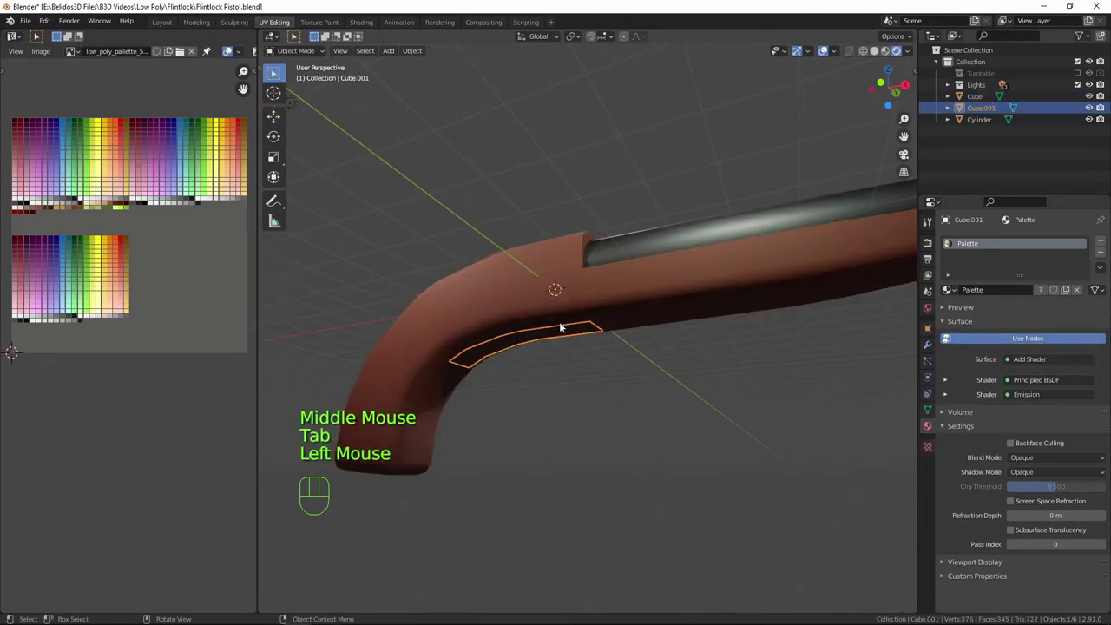
key("Tab")
key("a")
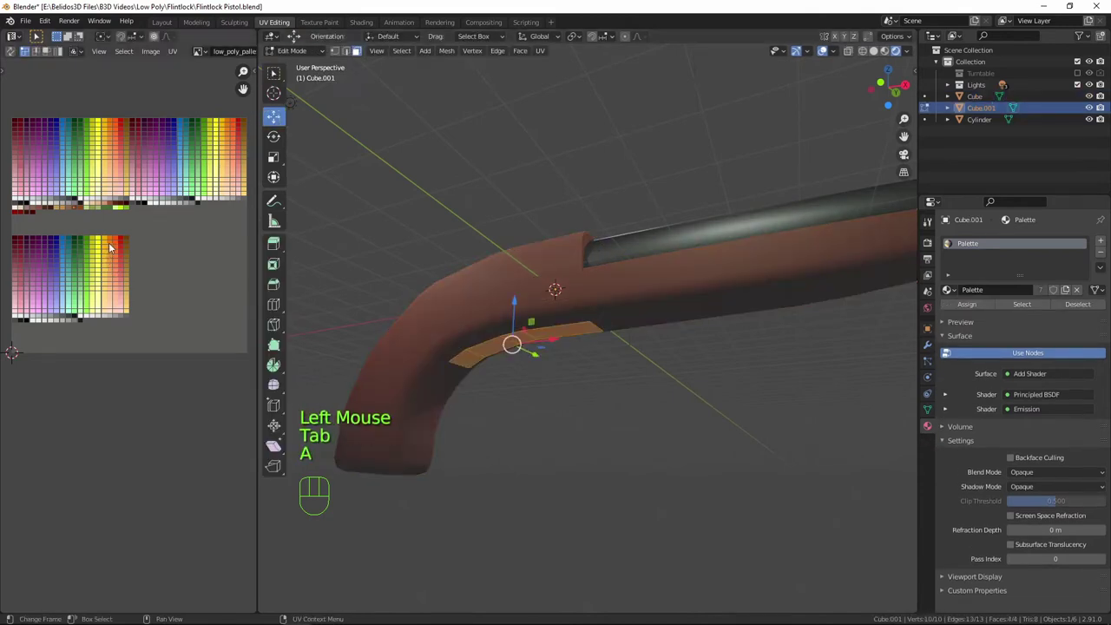
key("g")
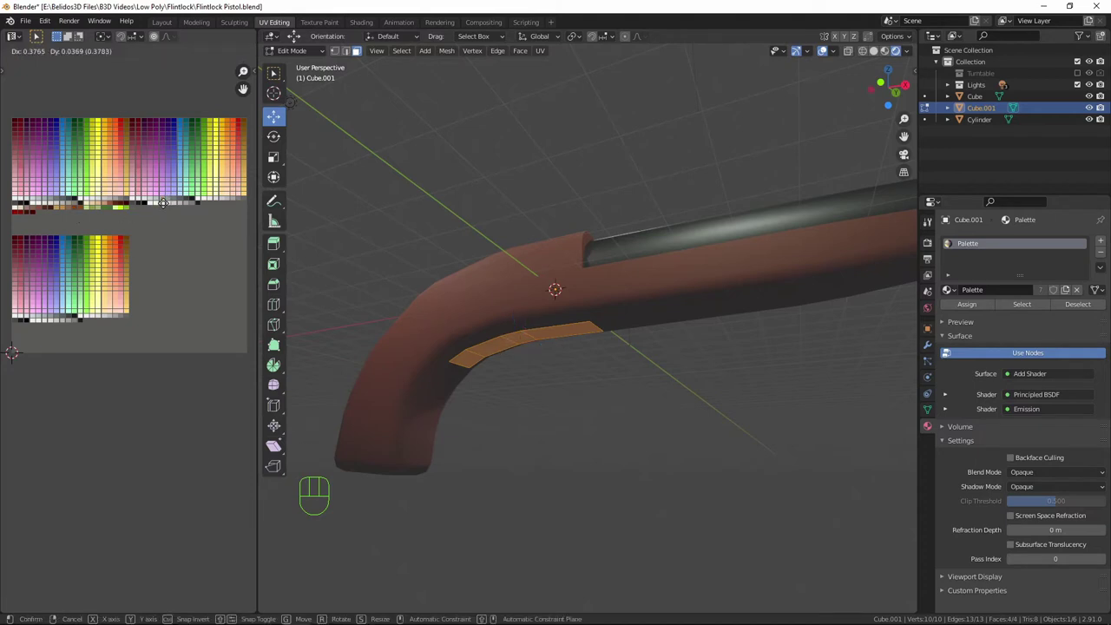
left_click(163, 202)
key("Tab")
Narrow the whole underside strip by scaling it along Y to about 0.58.
middle_click_drag(635, 373, 589, 370)
scroll(644, 382, "up", 2)
key("Tab")
key("s")
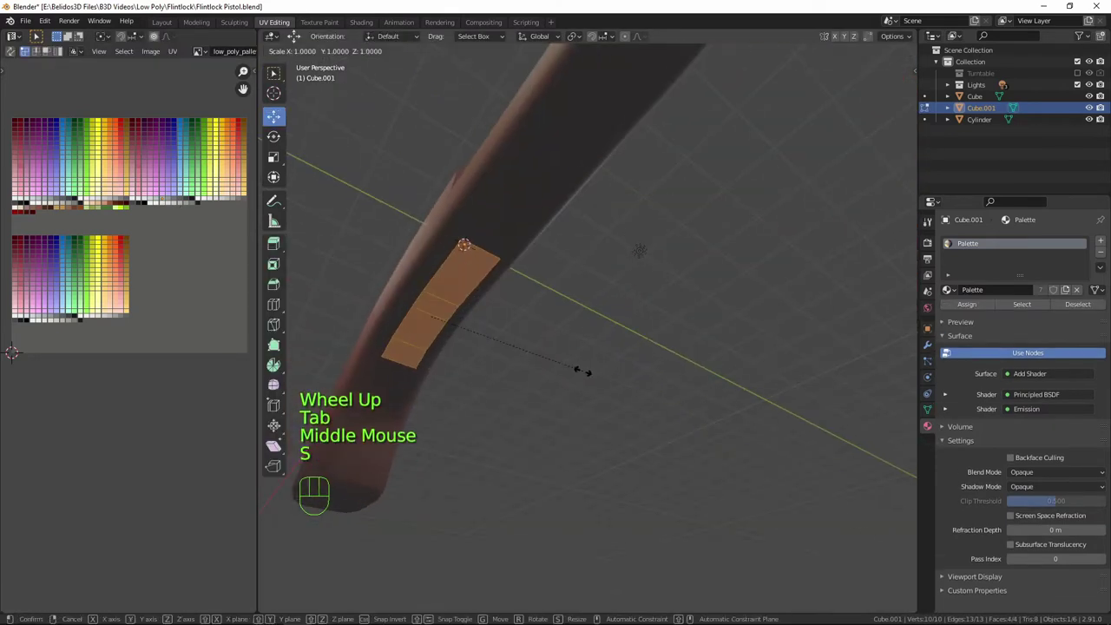
key("y")
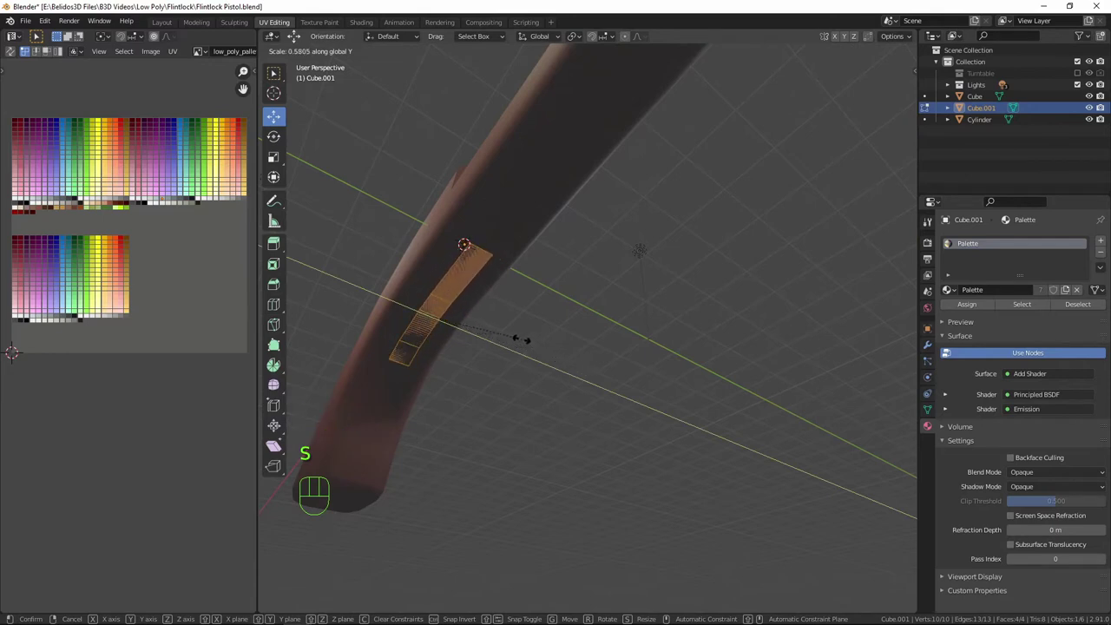
left_click(516, 337)
Extrude the strip's faces outward along their normals by about 0.1 m and return to Object Mode.
middle_click_drag(516, 335, 563, 374)
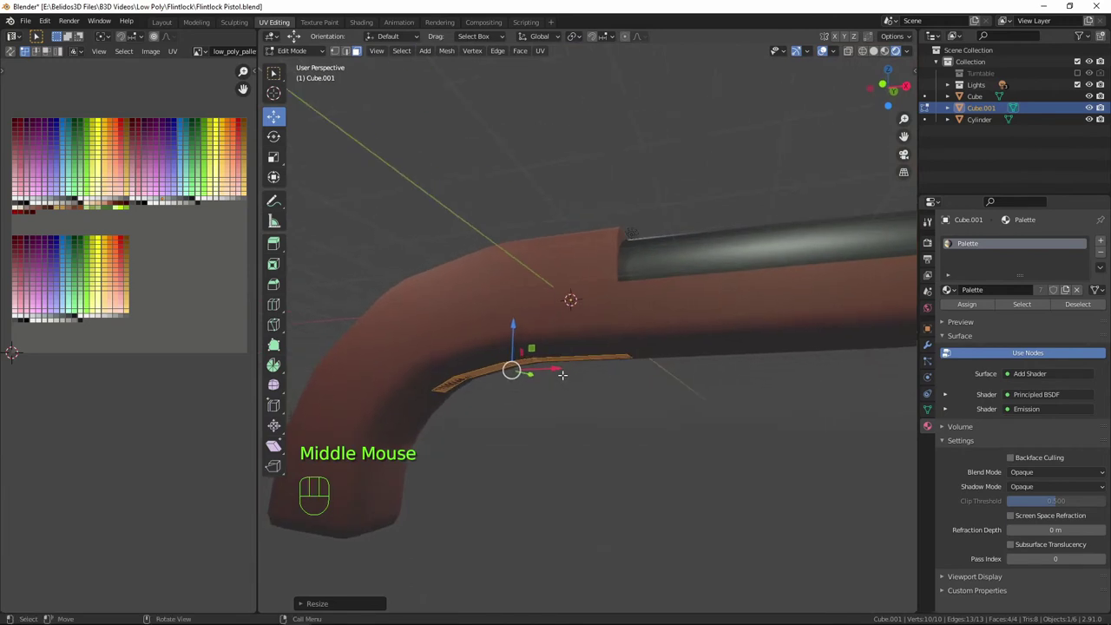
key("alt+e")
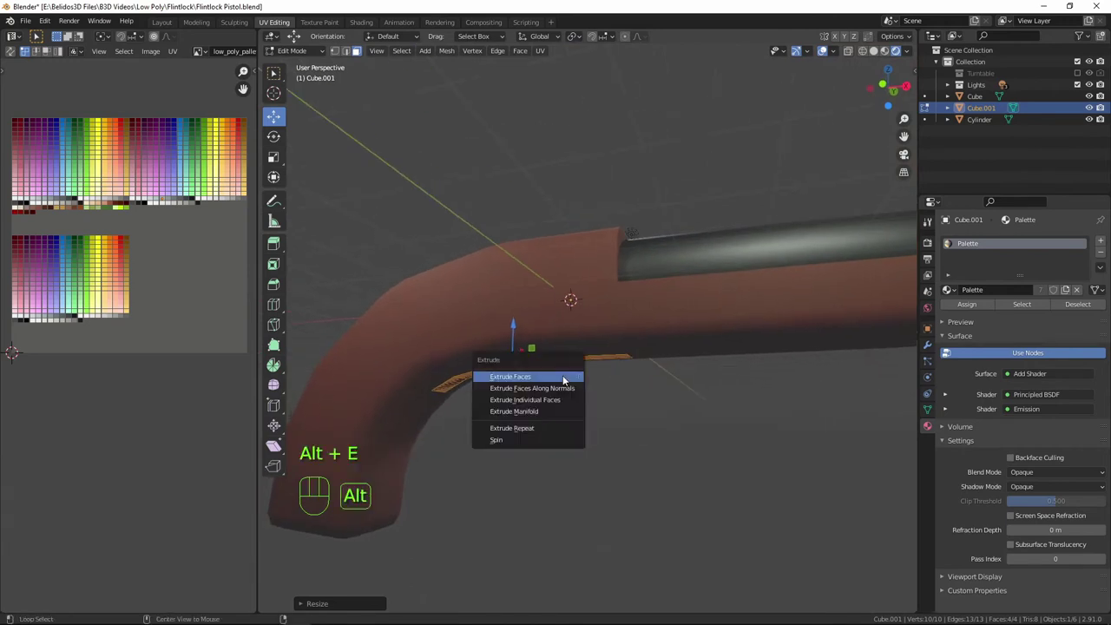
left_click(565, 388)
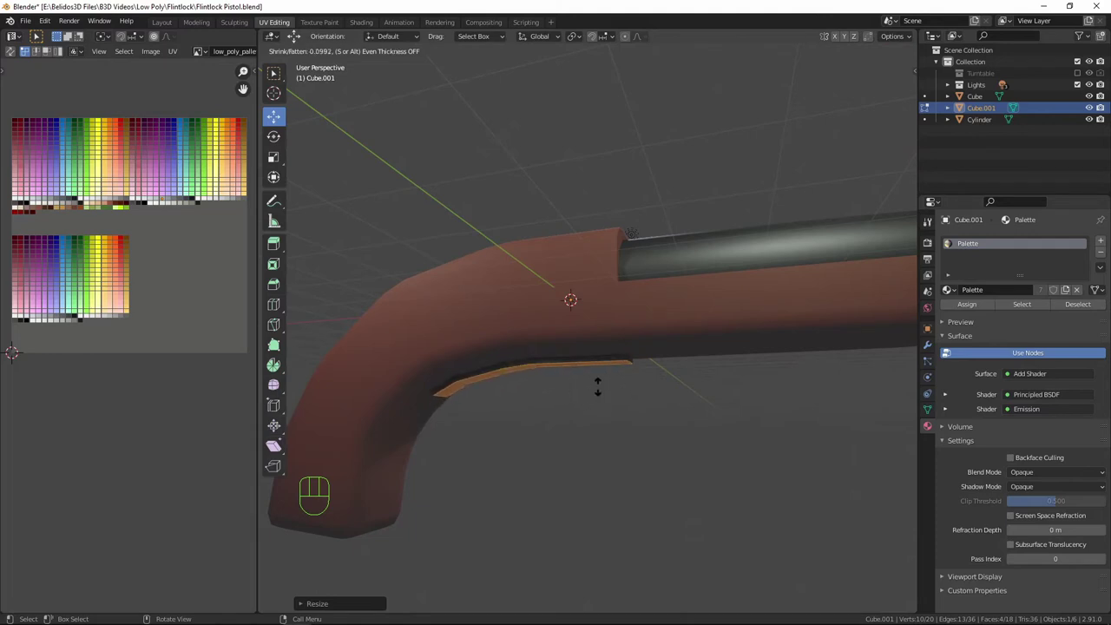
left_click(597, 386)
mouse_move(595, 384)
middle_mouse_down()
mouse_move(397, 400)
mouse_move(473, 373)
mouse_move(593, 379)
mouse_move(581, 401)
middle_mouse_up()
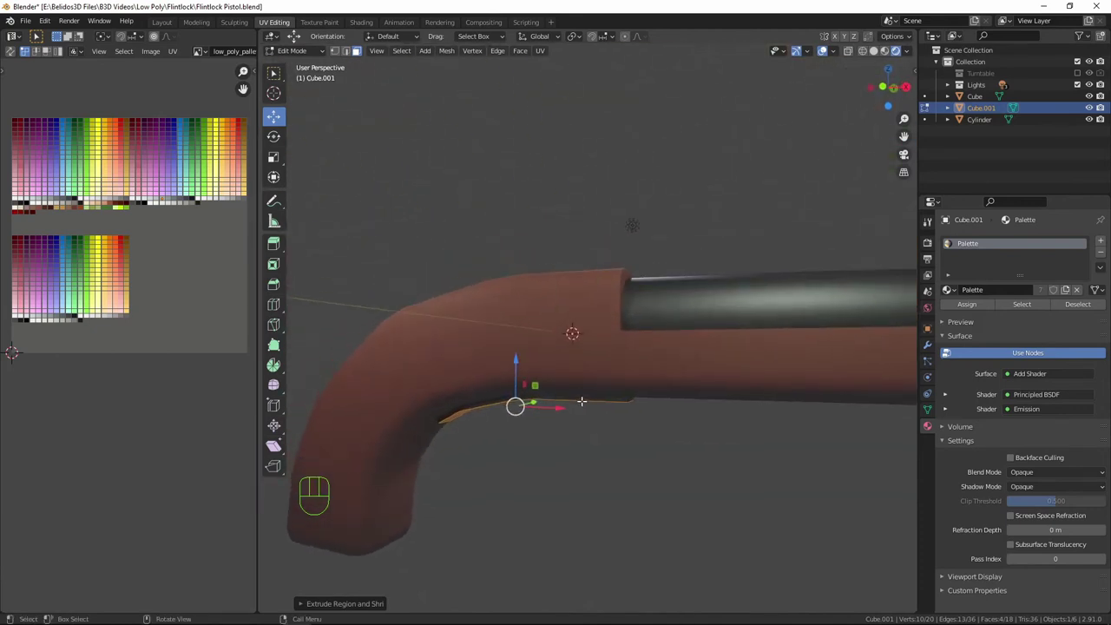
key("Tab")
Select the stock, barrel and underside strip together and raise the whole pistol about 2.4 m along Z.
scroll(598, 390, "down", 7)
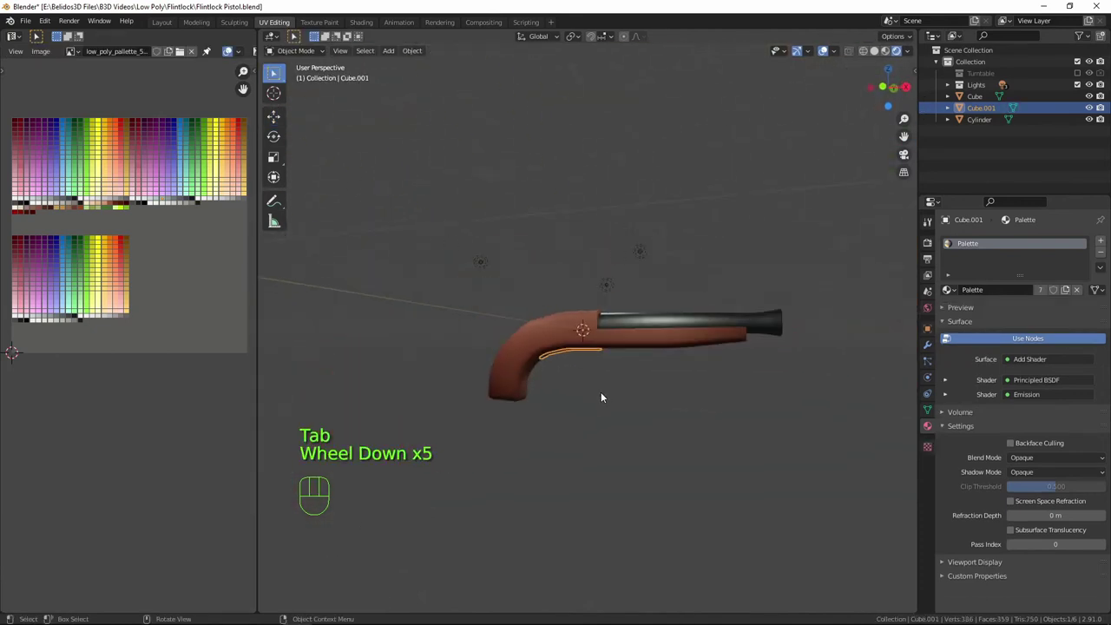
middle_click_drag(618, 401, 666, 413)
left_click(606, 359)
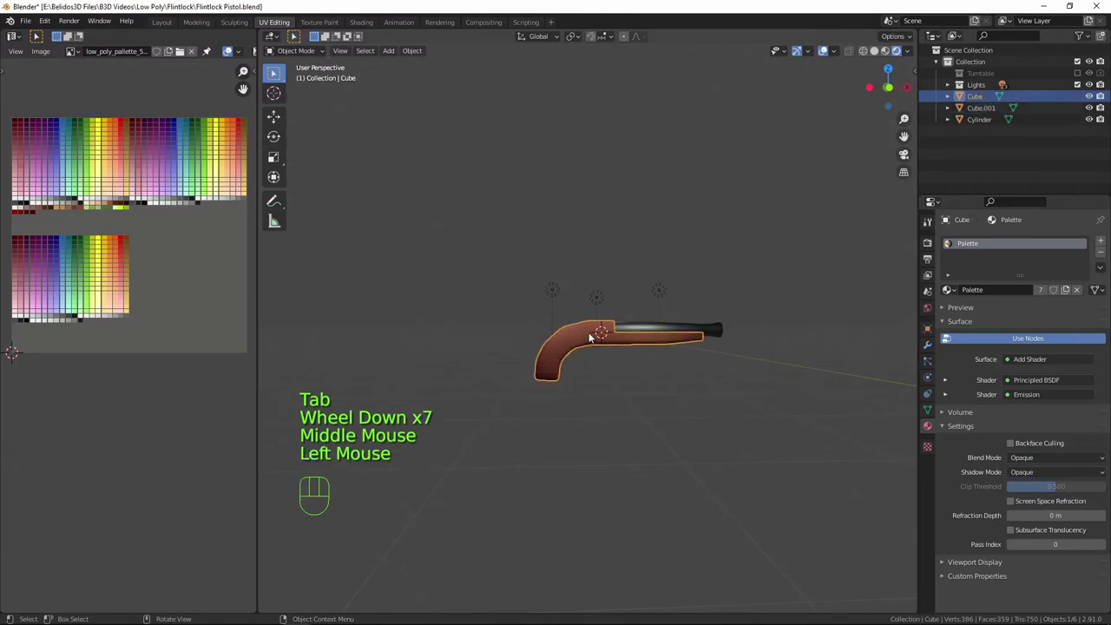
middle_click_drag(616, 373, 622, 322)
left_click(609, 315, "shift")
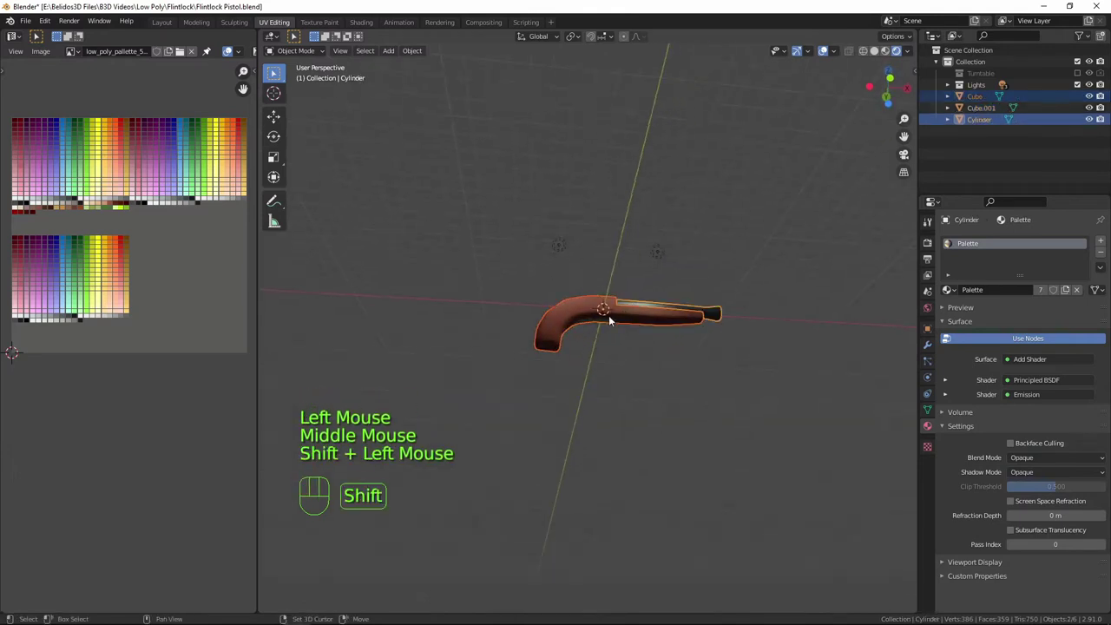
left_click(606, 321, "shift")
key("KP_1")
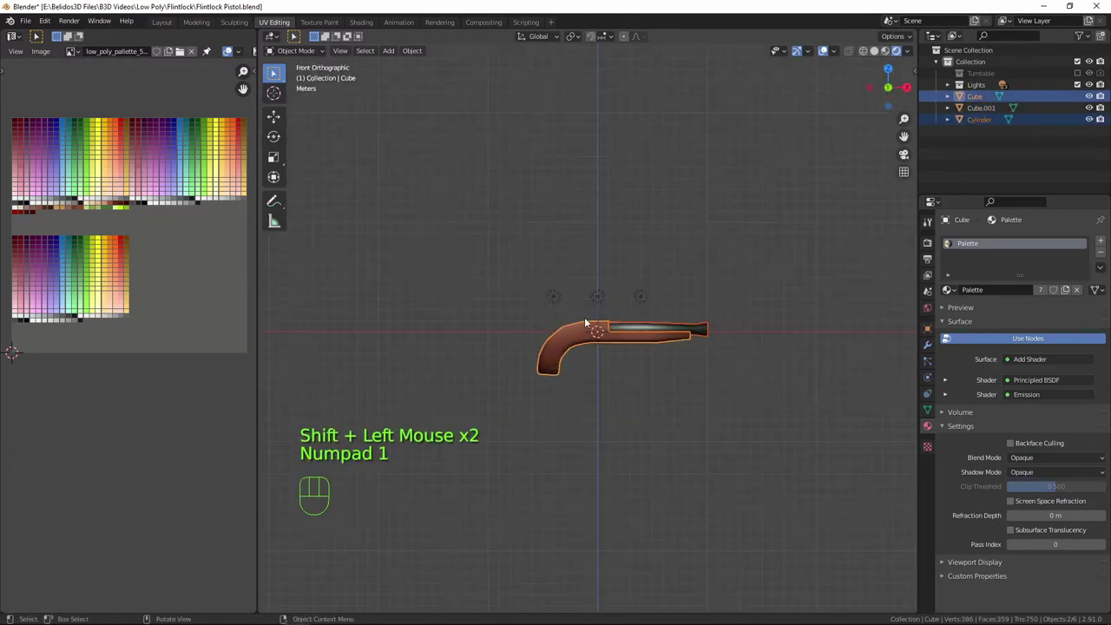
key("g")
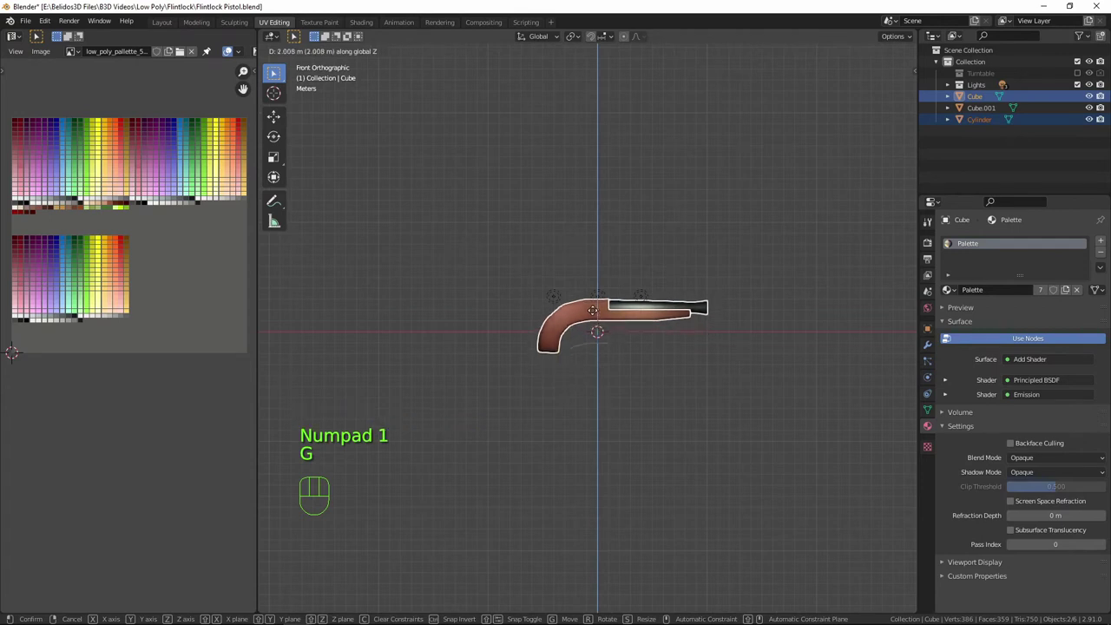
right_click(592, 312)
middle_click_drag(592, 312, 590, 314)
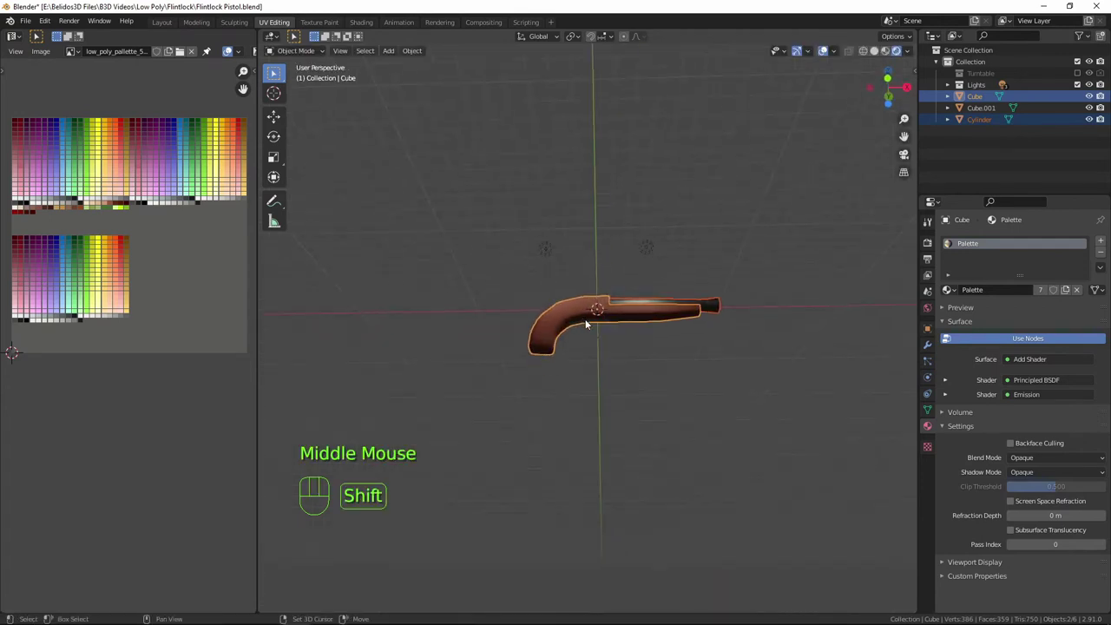
left_click(586, 323, "shift")
key("KP_1")
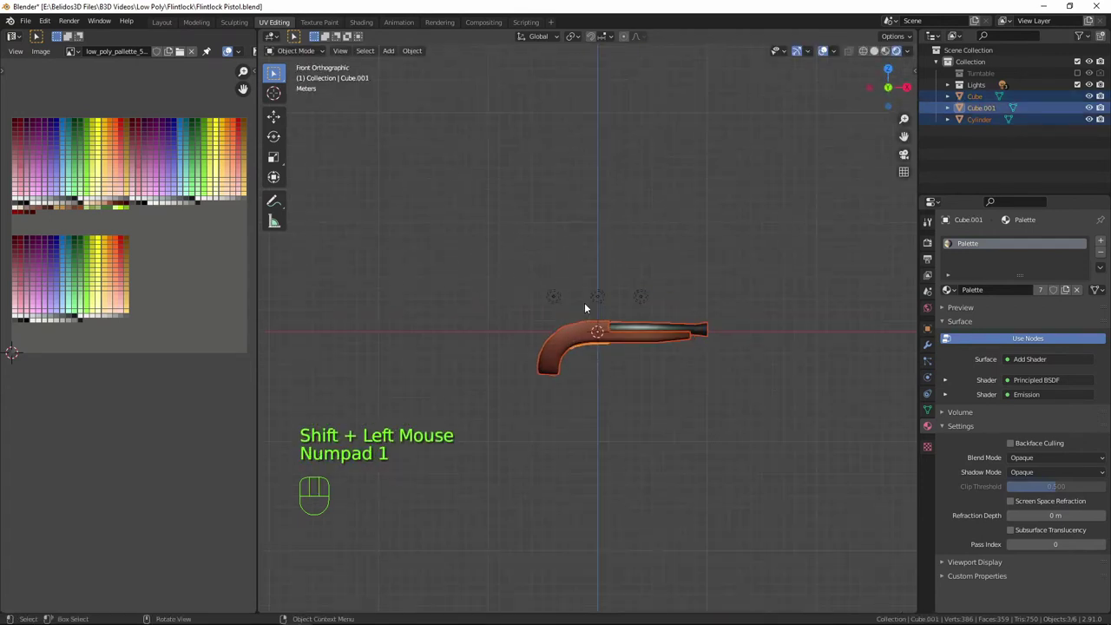
key("g")
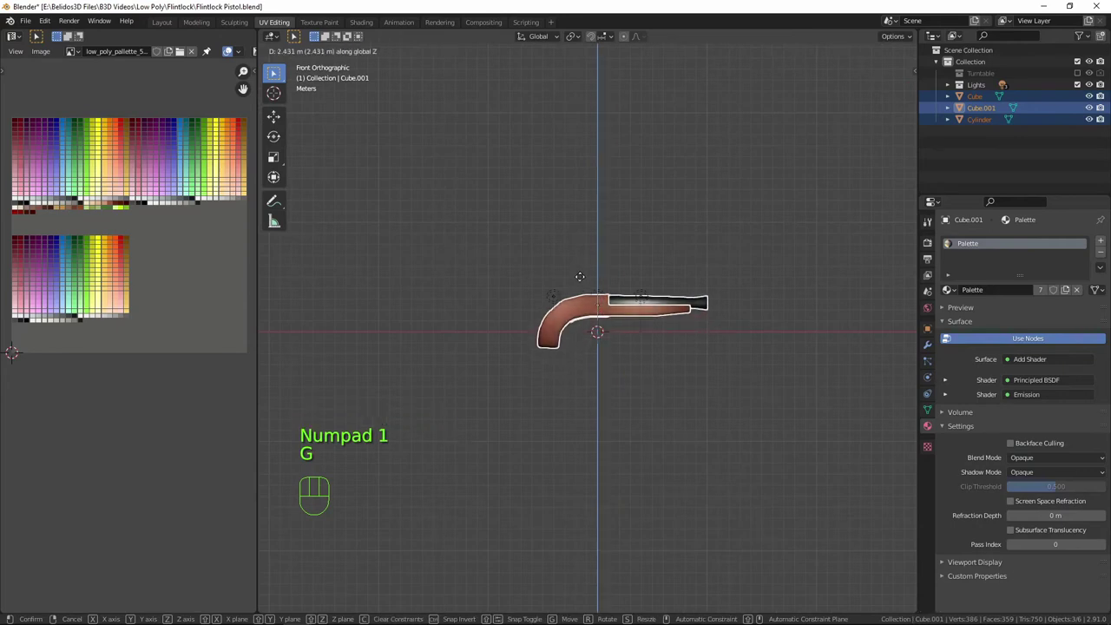
left_click(580, 276)
Examine the pistol's underside and strip from below with every object deselected.
scroll(579, 274, "up", 4)
middle_click_drag(677, 276, 641, 365)
key("Tab")
key("Tab")
key("a")
key("a")
key("a")
middle_click_drag(617, 326, 644, 330)
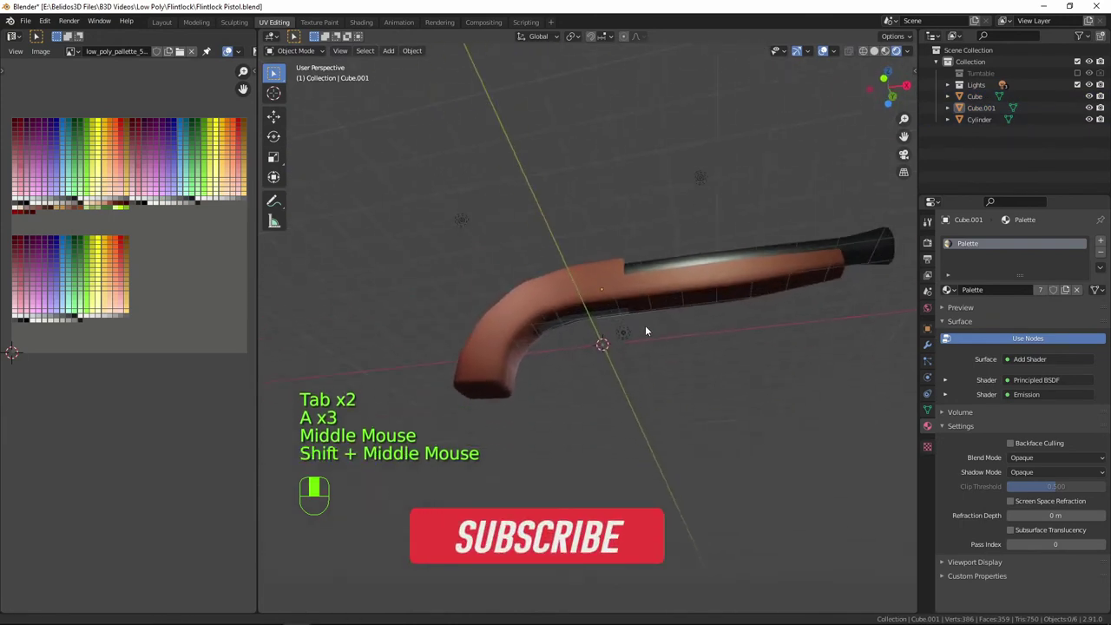
Duplicate the underside strip's end face nearest the grip in place and scale the copy down slightly.
scroll(645, 327, "up", 3)
left_click(550, 322)
key("Tab")
middle_click_drag(518, 352, 548, 329, "shift")
scroll(589, 368, "up", 2)
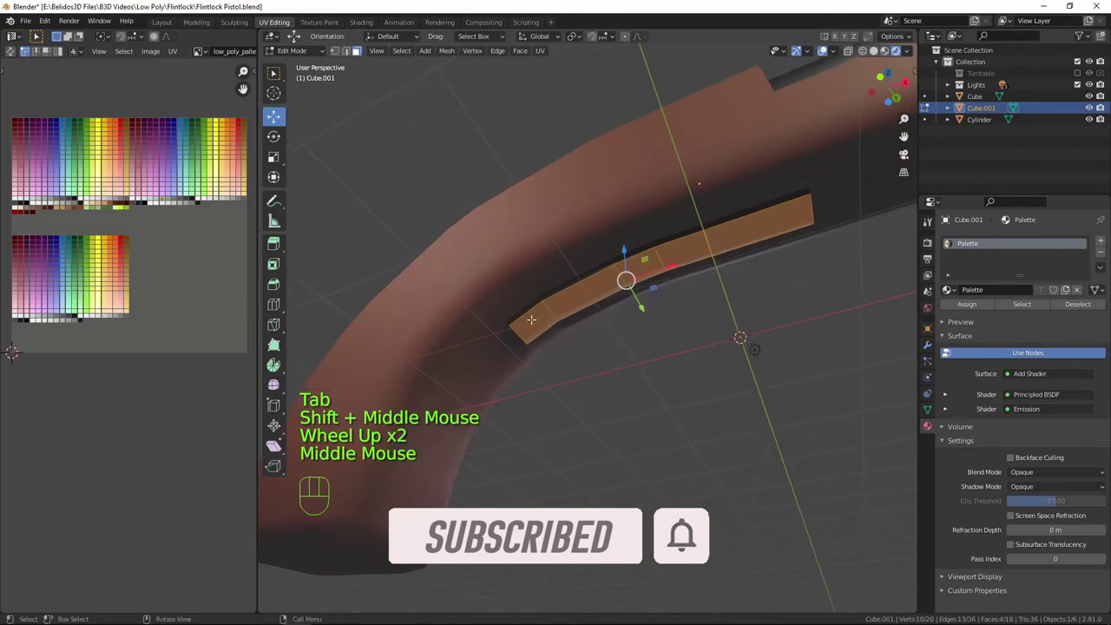
left_click(531, 320)
middle_click_drag(568, 395, 586, 405)
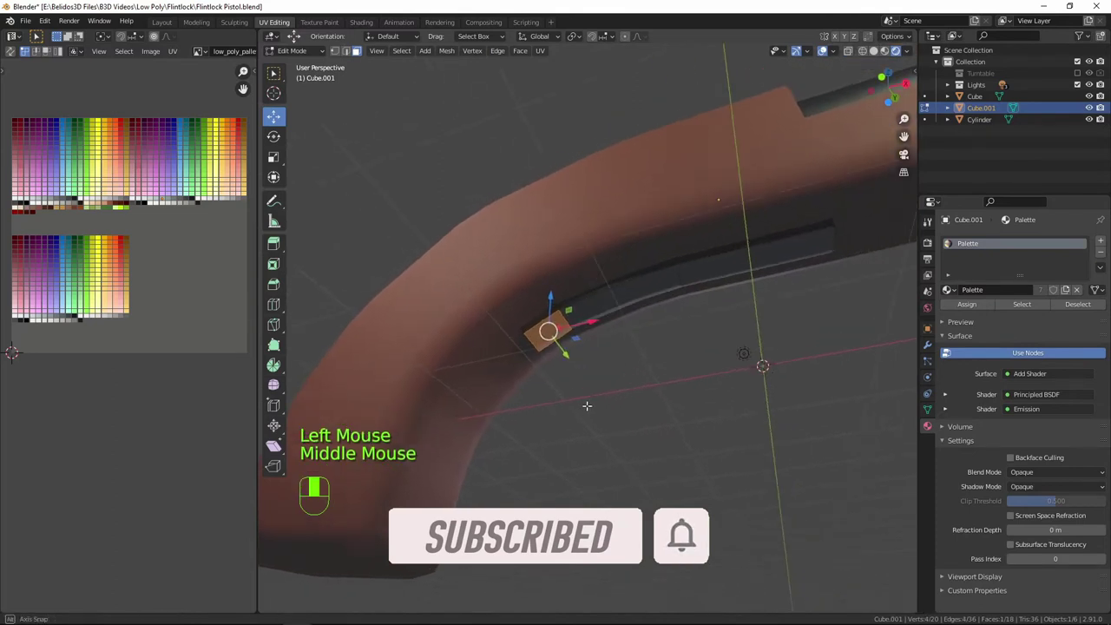
key("shift")
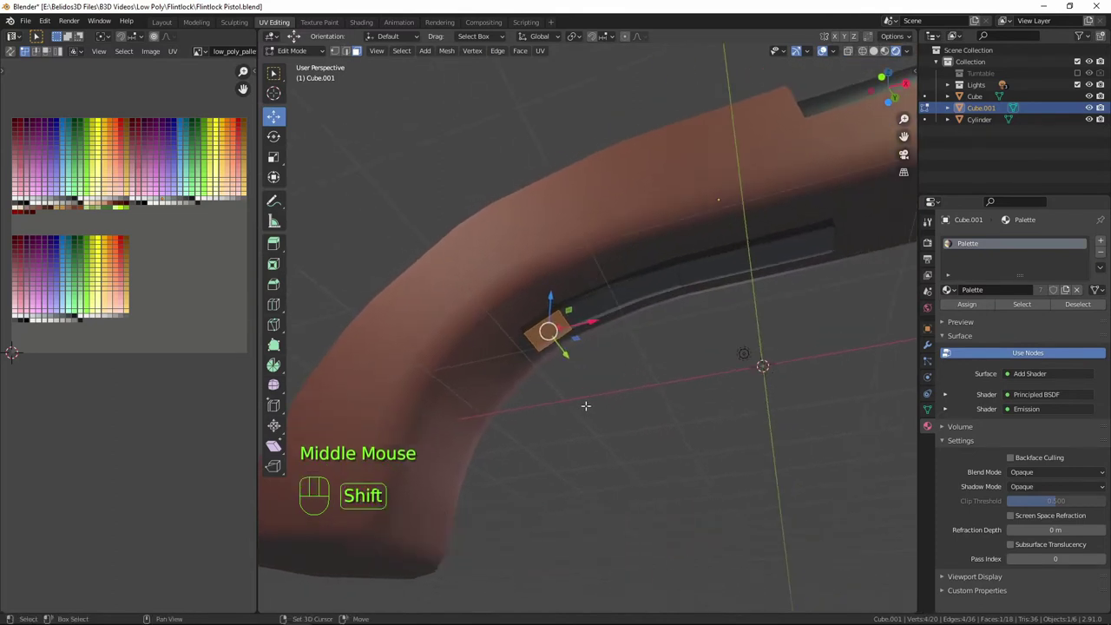
key("shift+d")
right_click(592, 394)
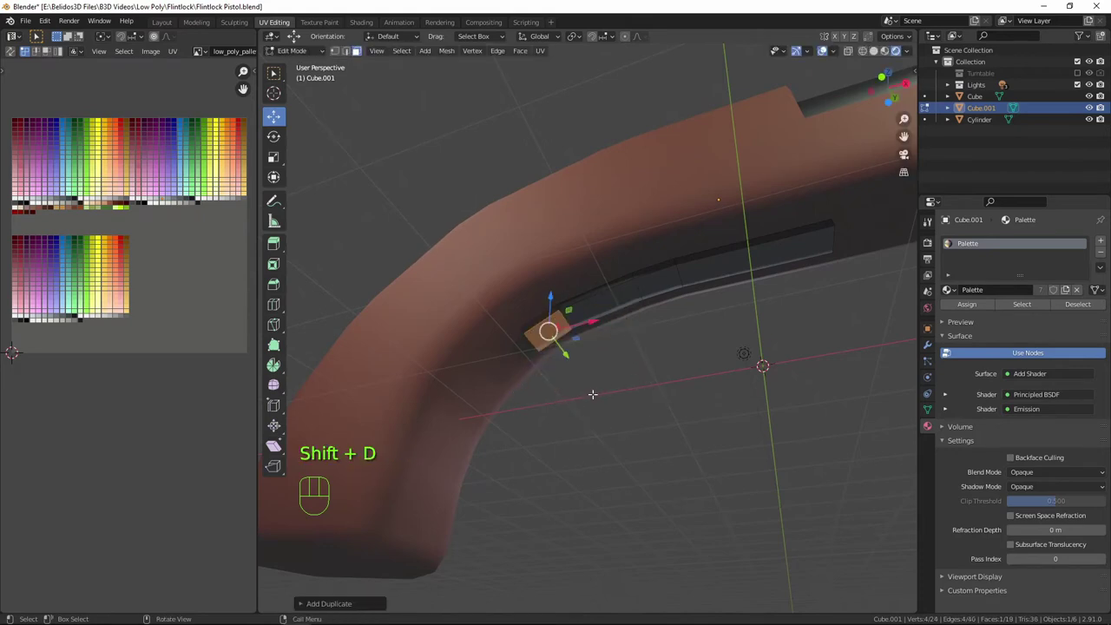
key("s")
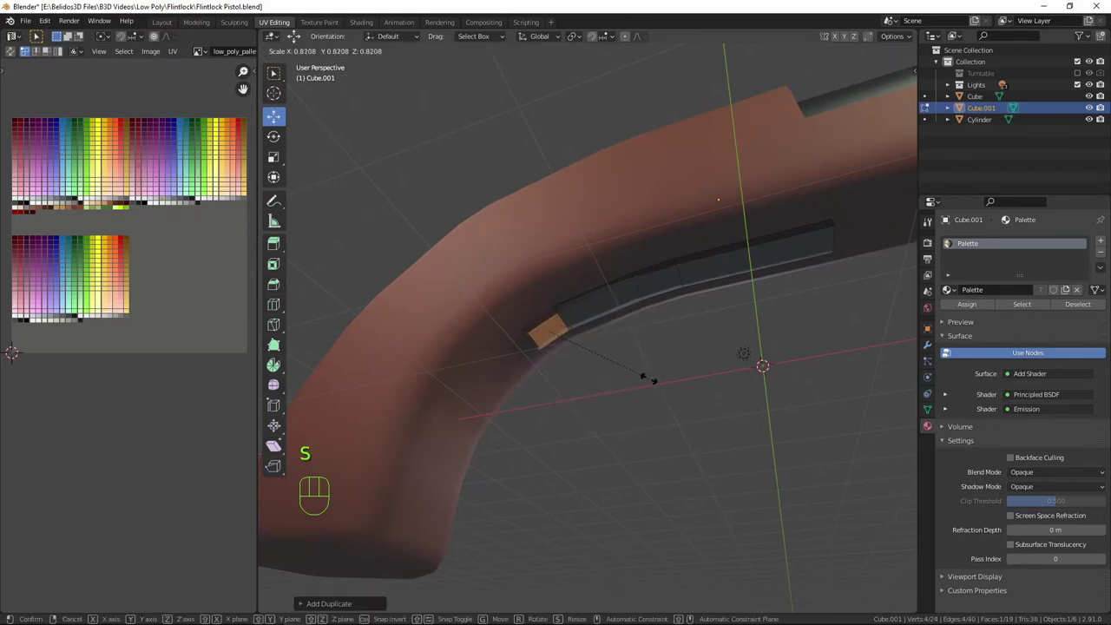
left_click(608, 356)
In front view, extrude the duplicated face in short segments into a trigger guard curving below the stock and up into the strip's front end.
key("KP_1")
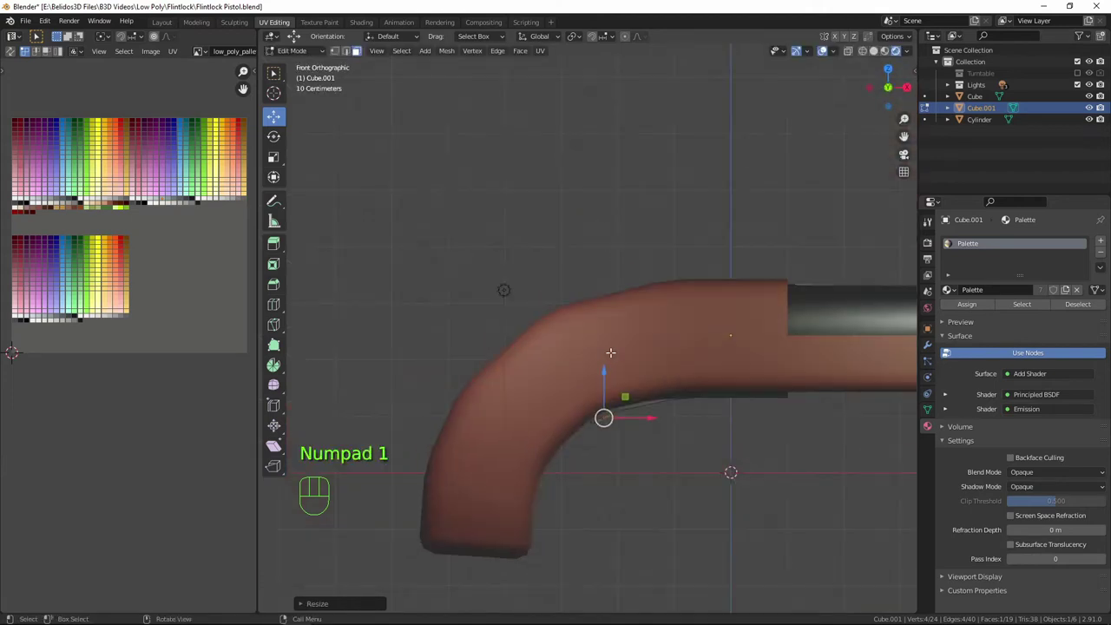
middle_click_drag(701, 460, 630, 374, "shift")
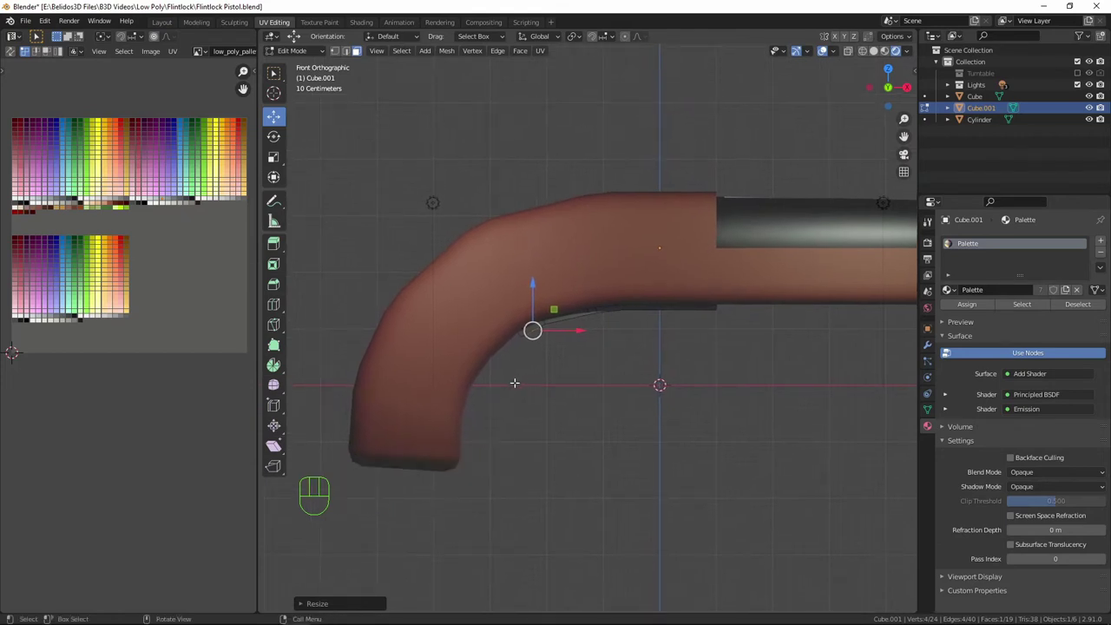
key("ctrl")
left_click(543, 349, "ctrl")
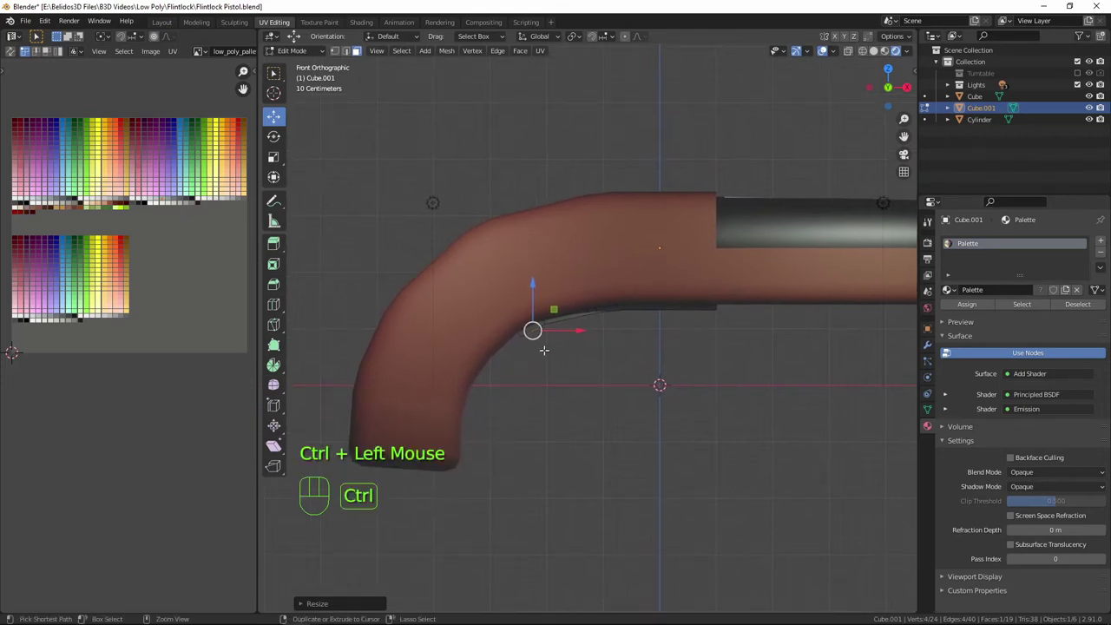
right_click(543, 345, "ctrl")
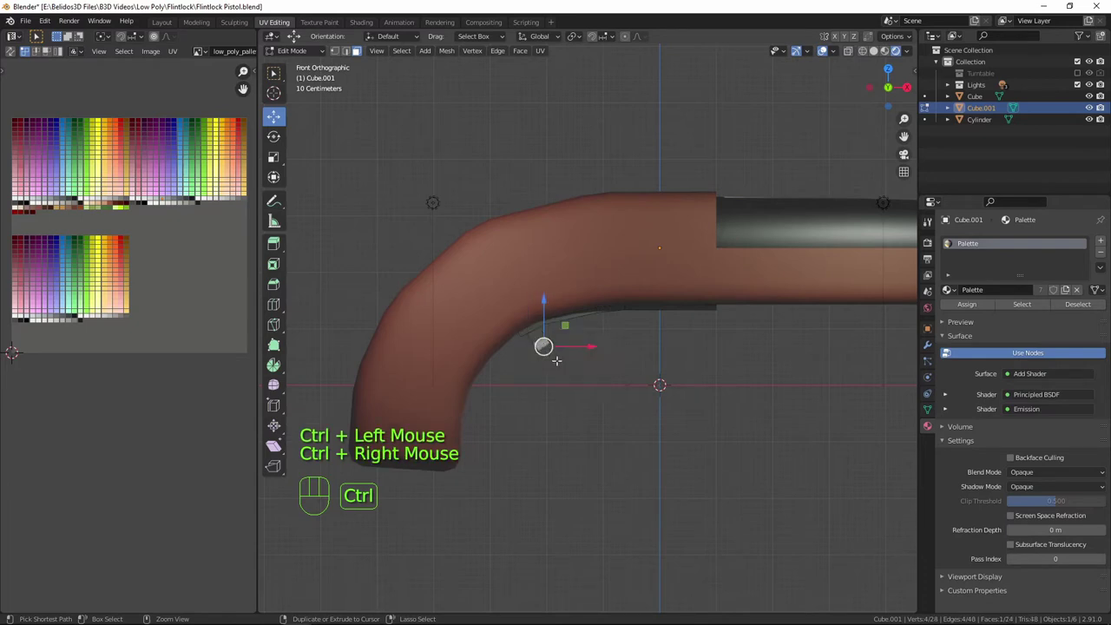
right_click(556, 359, "ctrl")
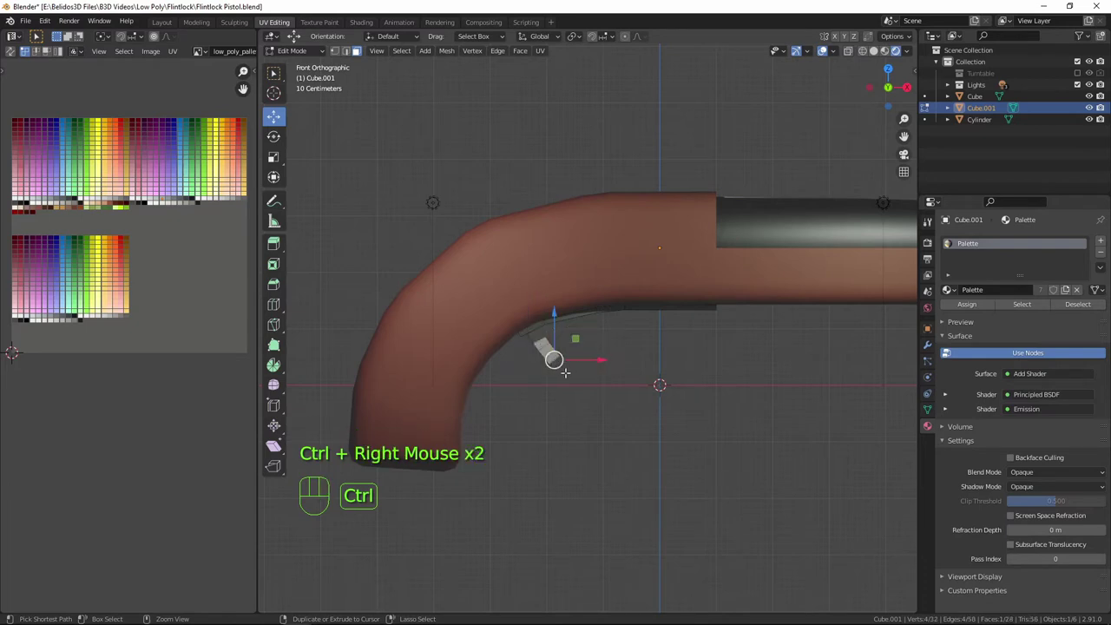
right_click(560, 372, "ctrl")
right_click(576, 385, "ctrl")
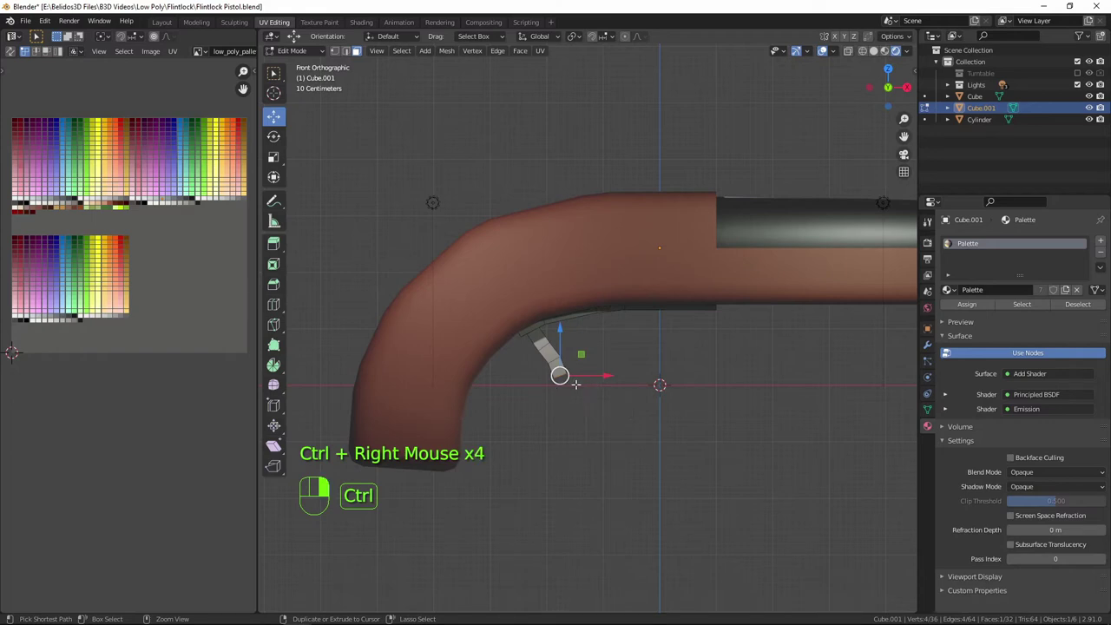
right_click(599, 391, "ctrl")
right_click(620, 389, "ctrl")
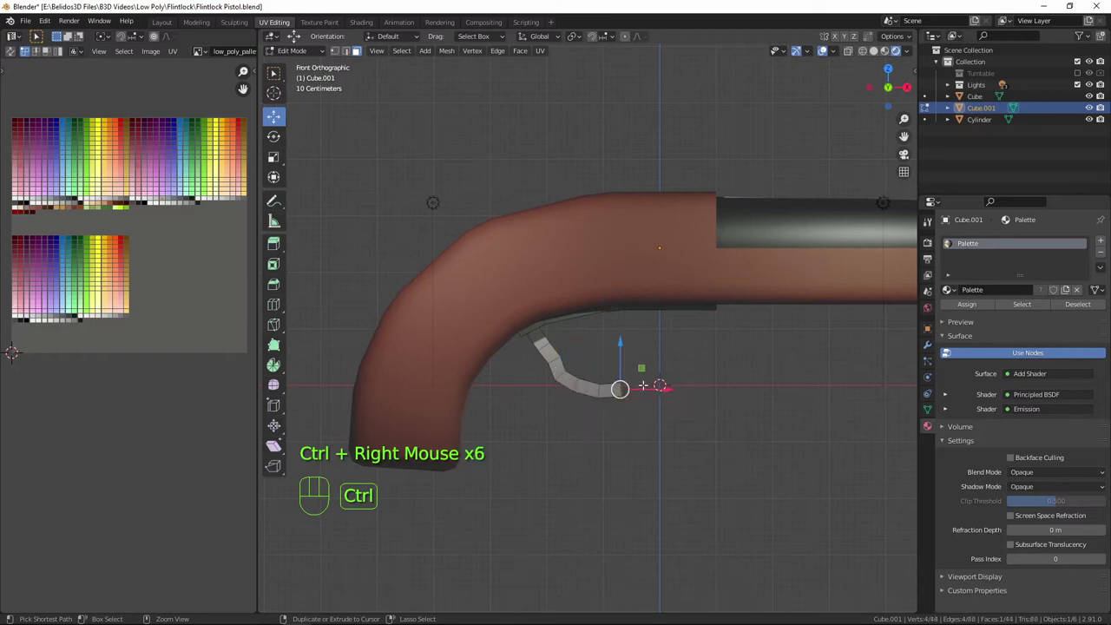
right_click(642, 384, "ctrl")
right_click(649, 378, "ctrl")
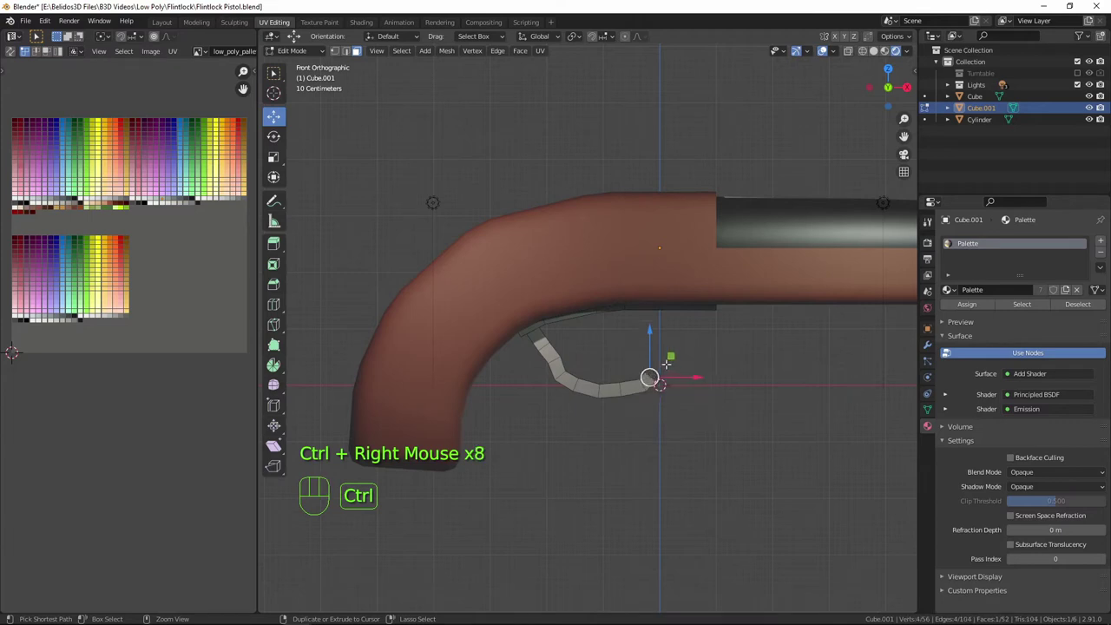
right_click(664, 360, "ctrl")
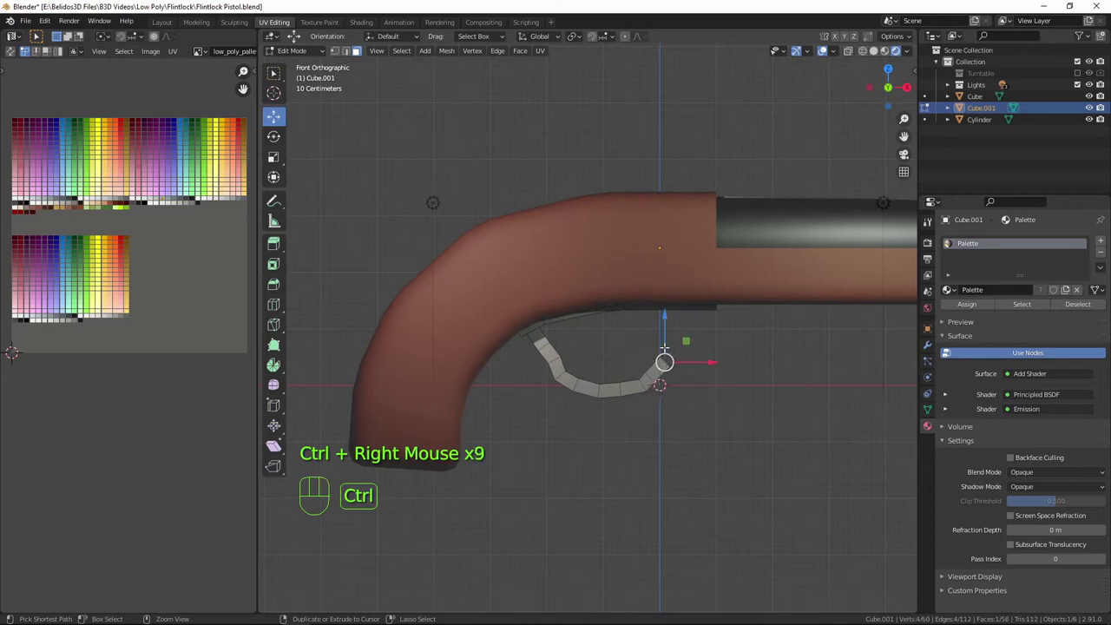
right_click(666, 346, "ctrl")
right_click(674, 327, "ctrl")
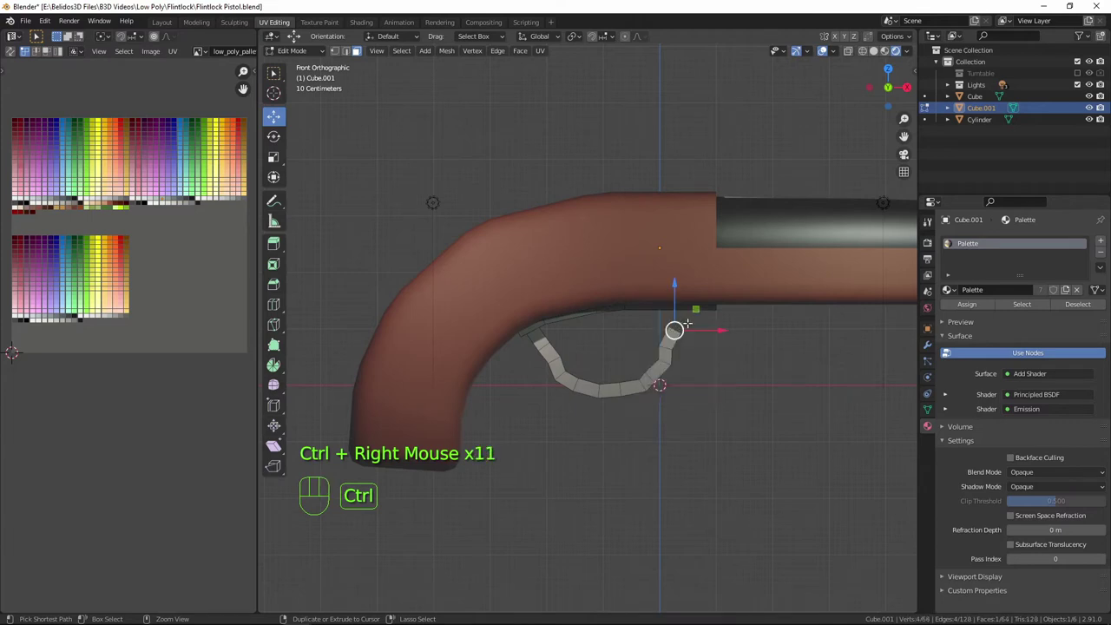
right_click(685, 317, "ctrl")
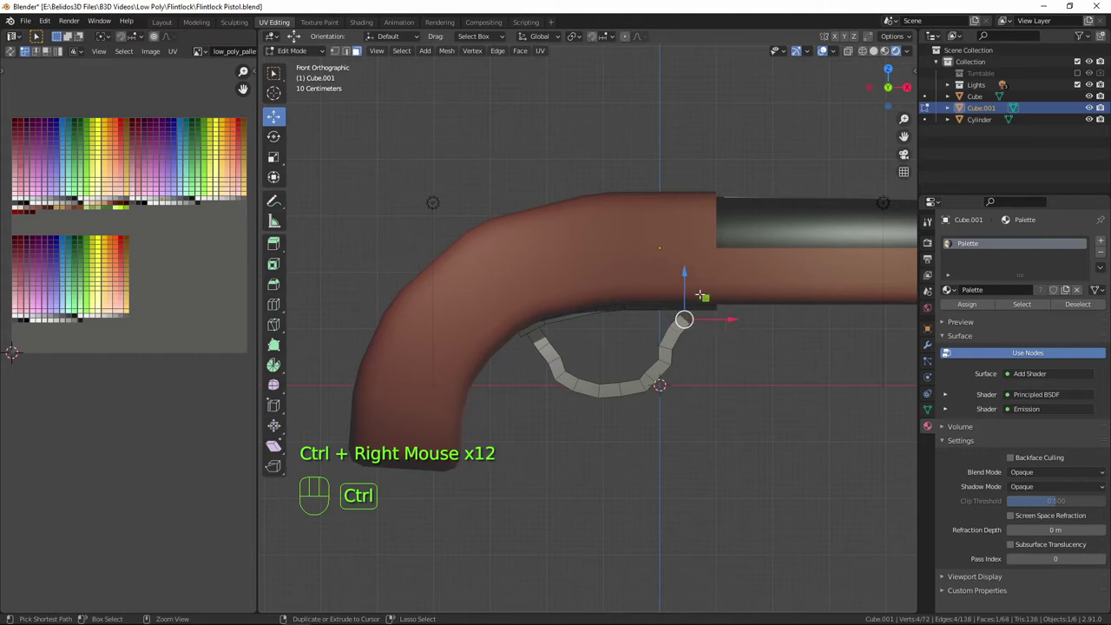
right_click(699, 293, "ctrl")
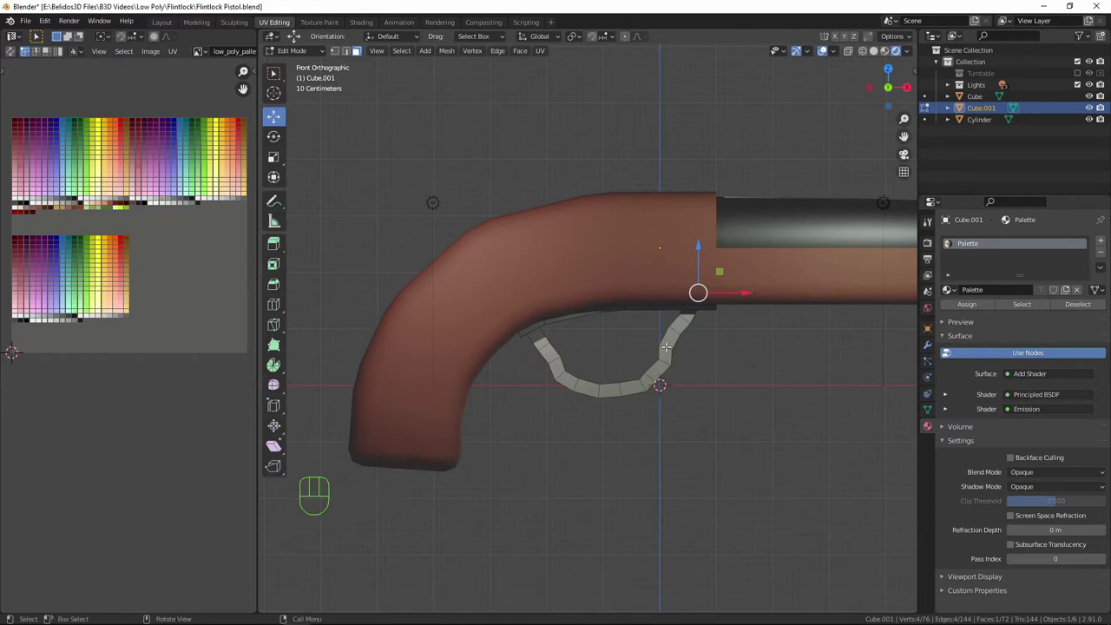
Reposition the two upper edge loops on the trigger guard's front arm to smooth its bend toward the strip.
key("2")
left_click(673, 348, "alt")
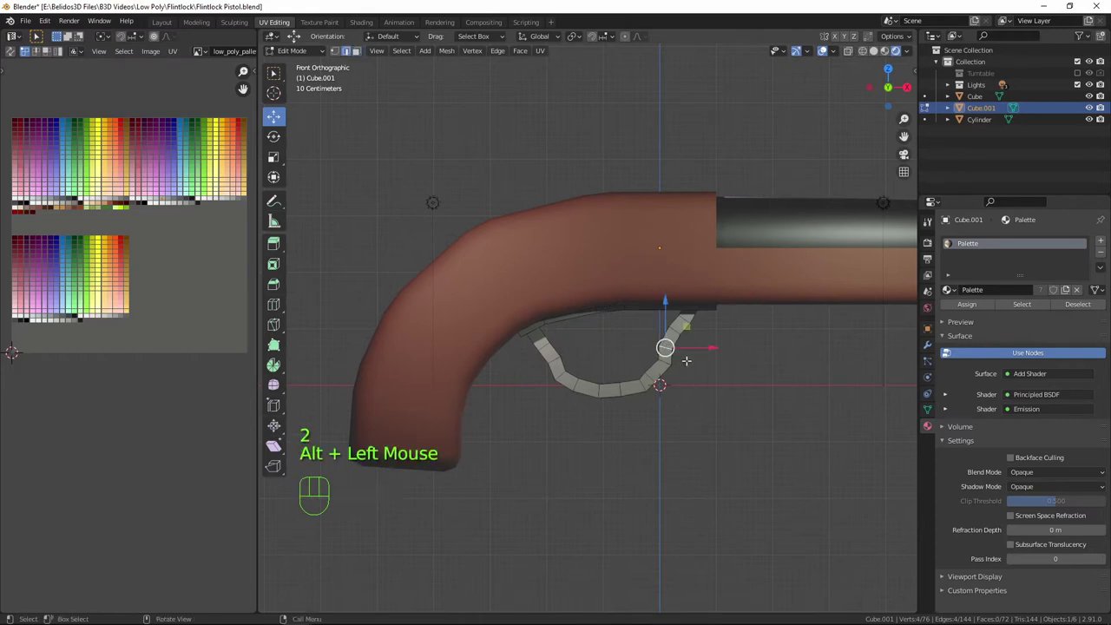
key("g")
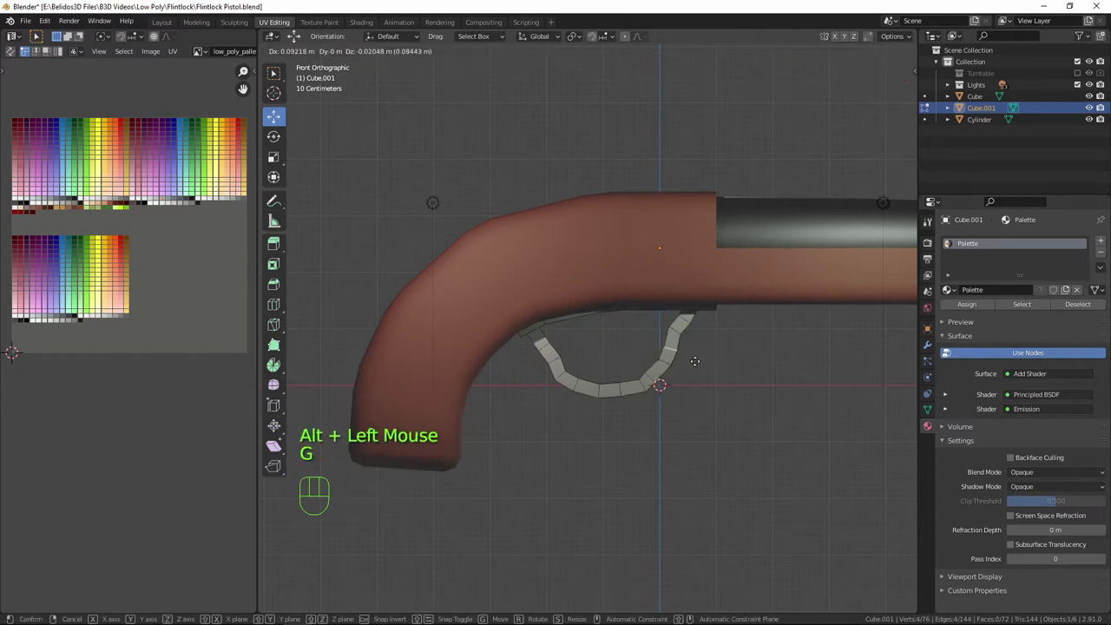
left_click(684, 341)
left_click(700, 350, "alt")
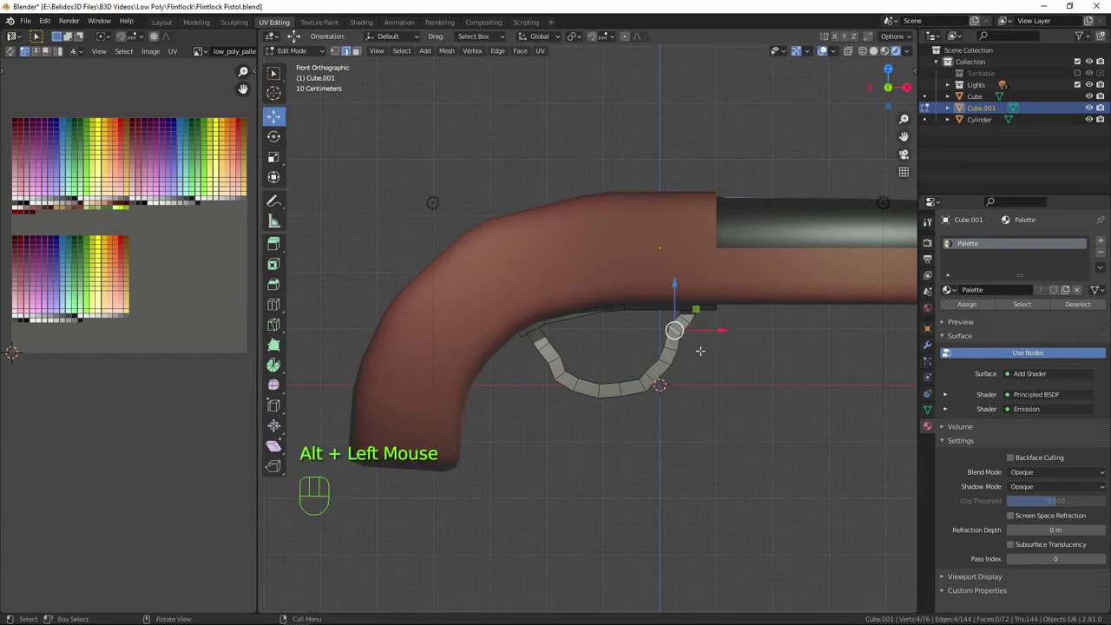
key("g")
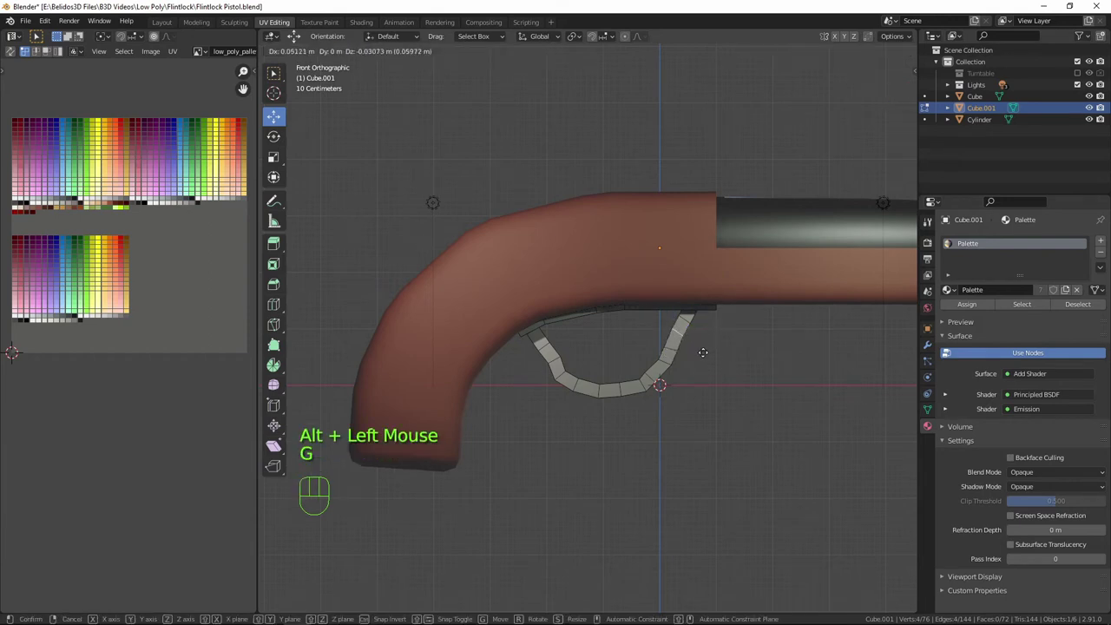
left_click(701, 349)
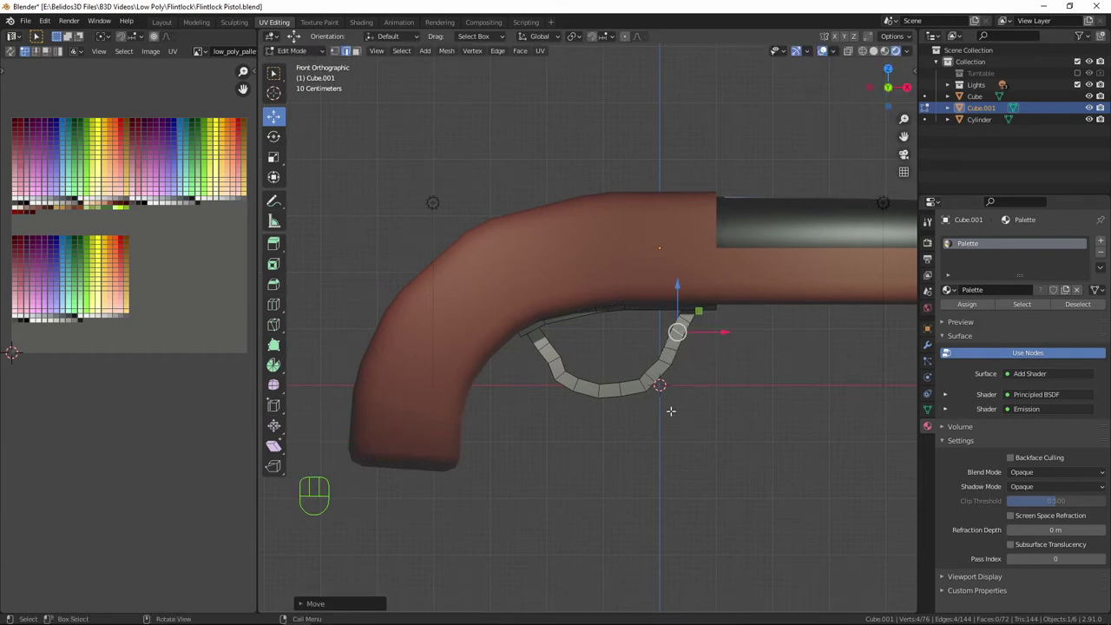
In front view, move the edge loop on the guard's rear arm outward and down to smooth the curve near the grip.
mouse_move(670, 411)
middle_mouse_down()
mouse_move(642, 409)
mouse_move(677, 405)
middle_mouse_up()
key("KP_1")
scroll(588, 427, "up", 3)
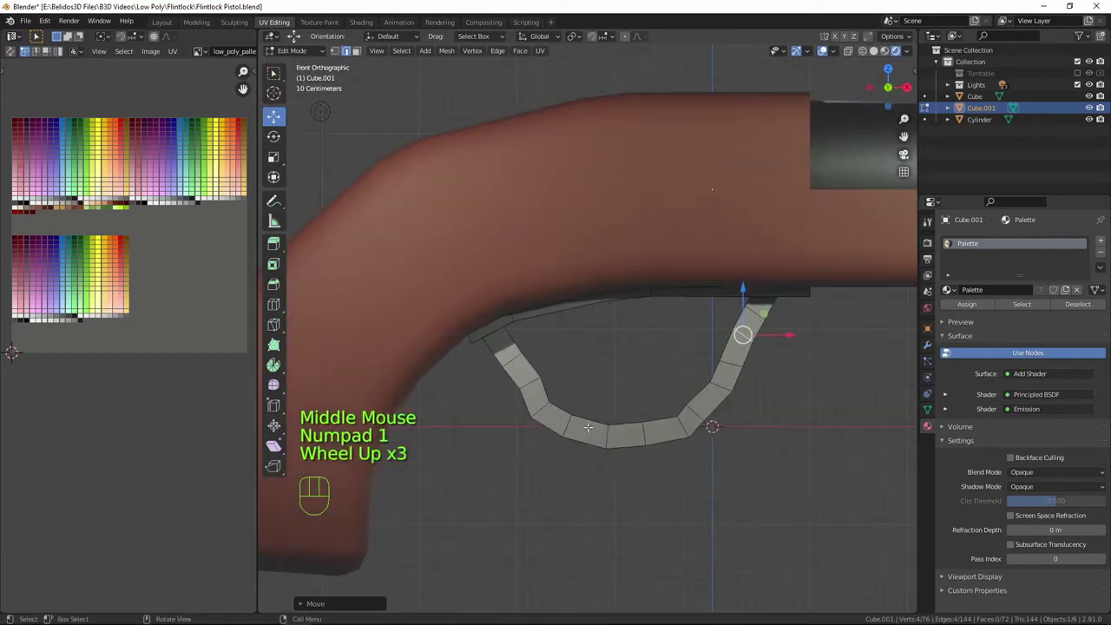
left_click(557, 395, "alt")
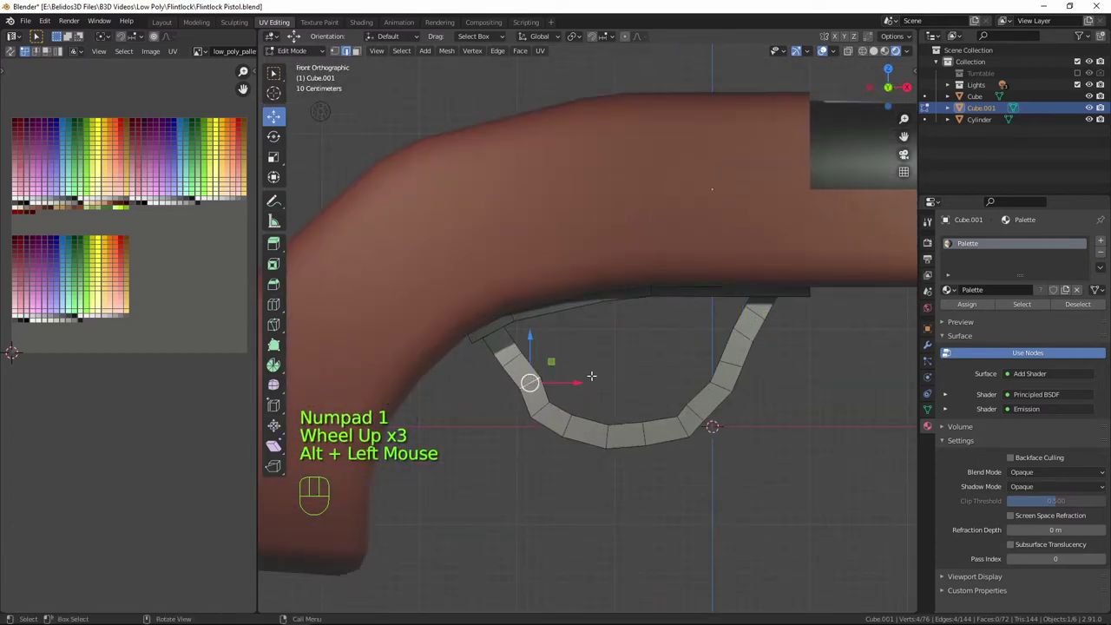
key("g")
left_click(586, 381)
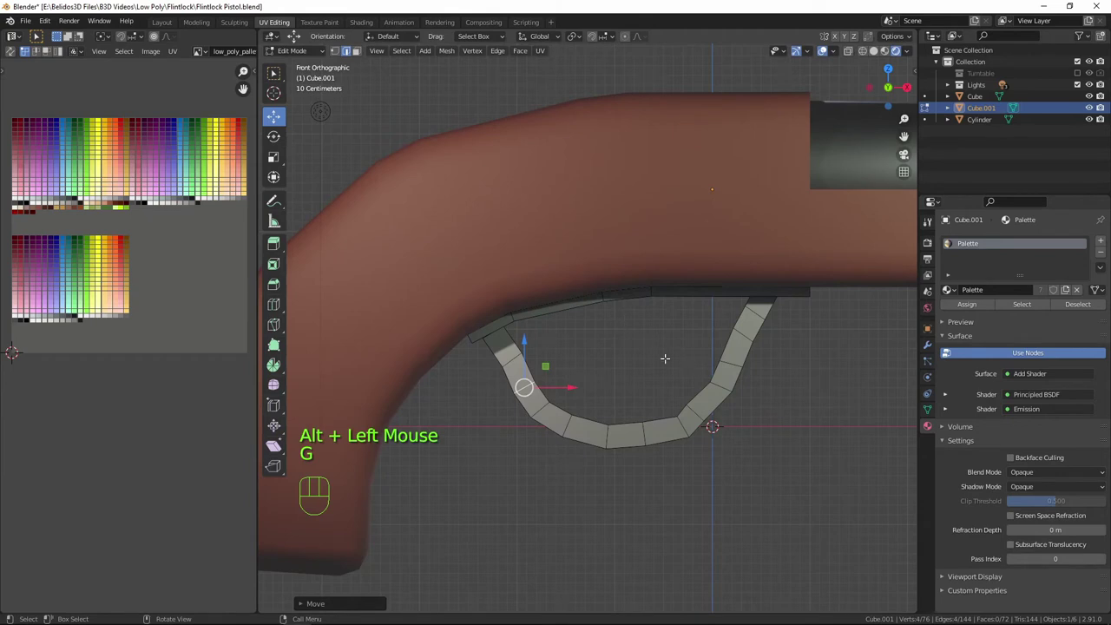
Move the edge loop at the guard's lower front bend about 0.14 m forward and slightly up to round the corner.
scroll(664, 358, "down", 1)
key("space")
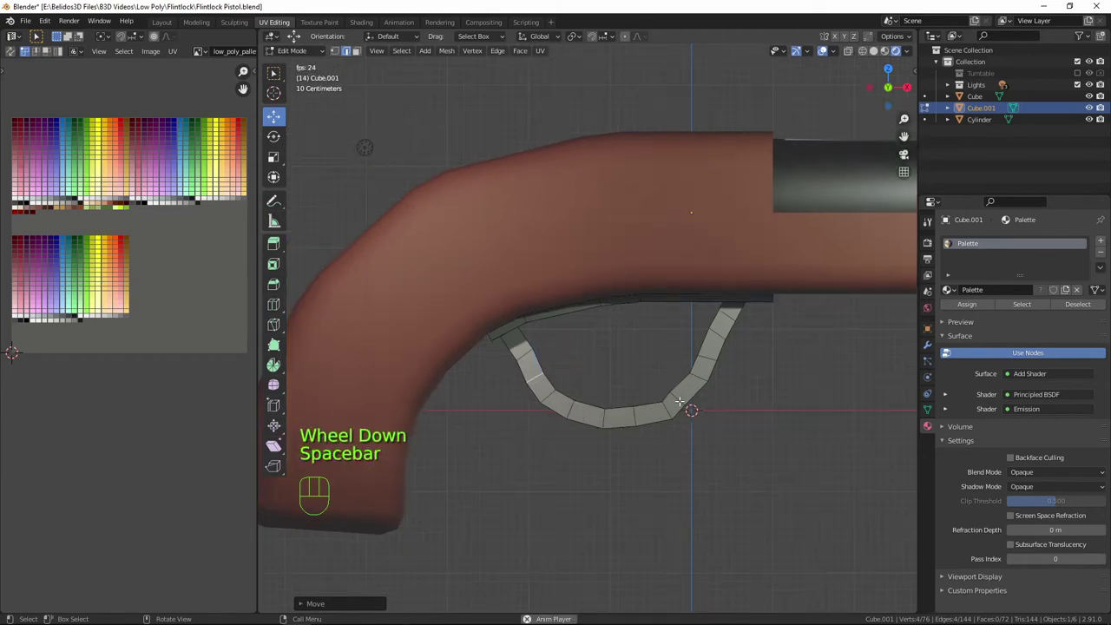
left_click(690, 406, "alt")
key("g")
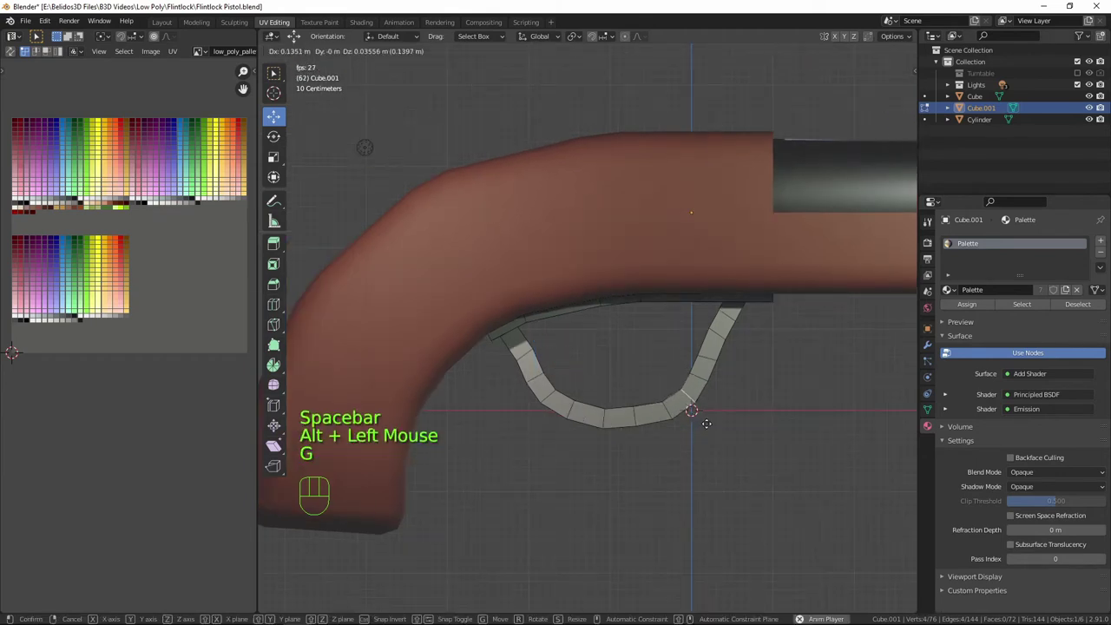
left_click(707, 422)
Examine the trigger guard's shape from below in object mode with everything deselected.
scroll(720, 403, "down", 1)
scroll(720, 402, "down", 2)
key("Tab")
middle_click_drag(717, 405, 669, 379)
key("a")
key("a")
key("a")
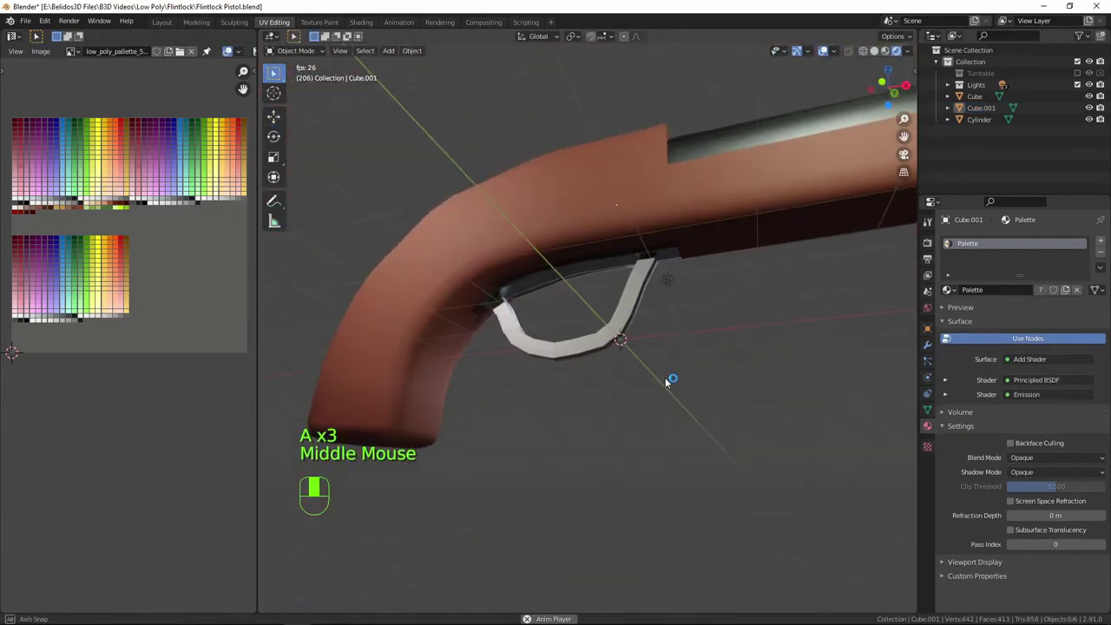
scroll(593, 387, "up", 3)
Bevel the trigger guard's long edges and the underside strip's lower outline with one segment about 0.013 m wide.
key("Tab")
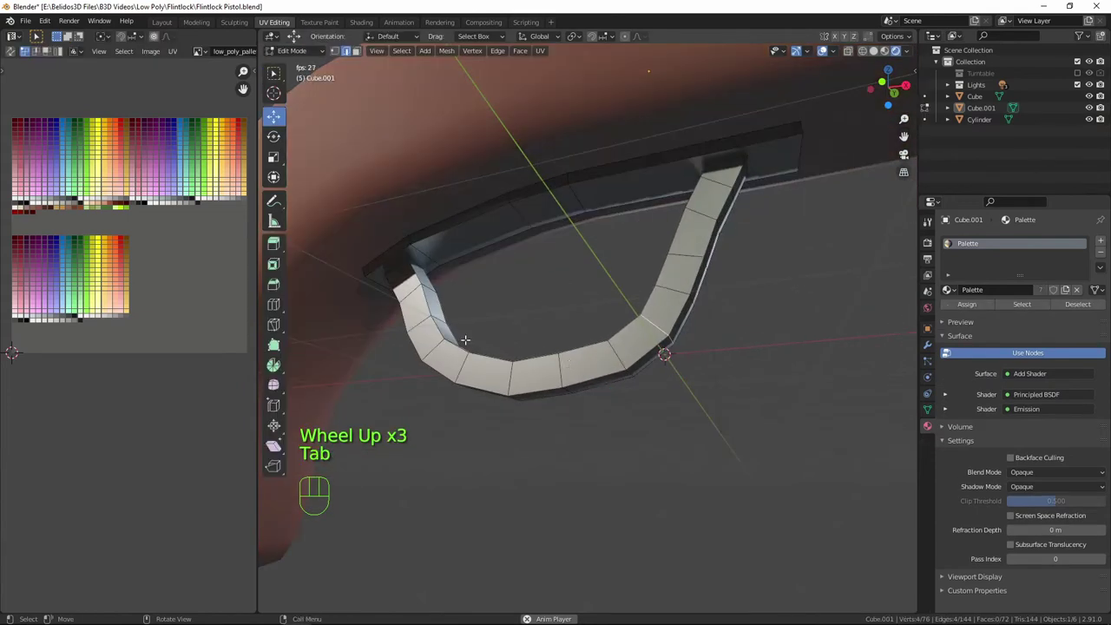
key("2")
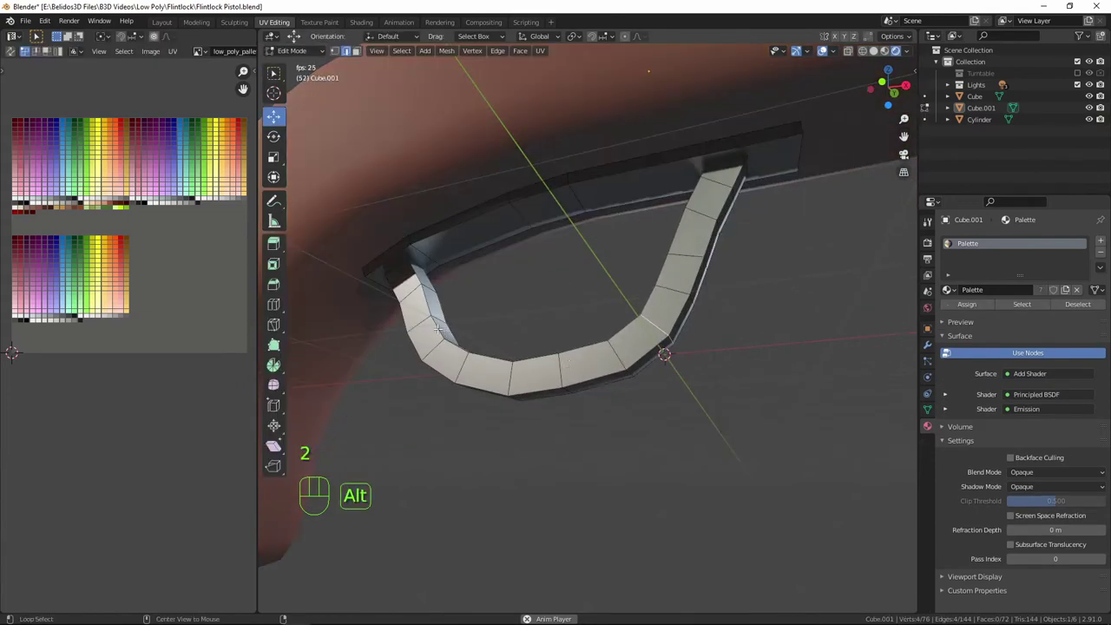
left_click(412, 350, "alt")
left_click(453, 373, "alt+shift")
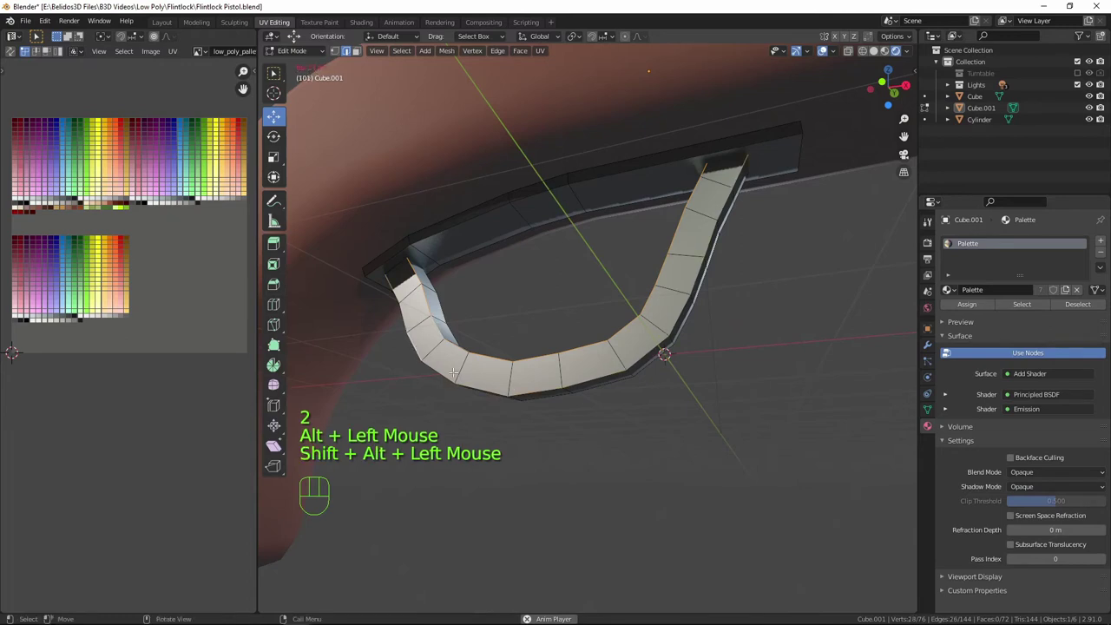
left_click(478, 350, "alt+shift")
mouse_move(478, 349)
middle_mouse_down()
mouse_move(625, 356)
mouse_move(464, 362)
middle_mouse_up()
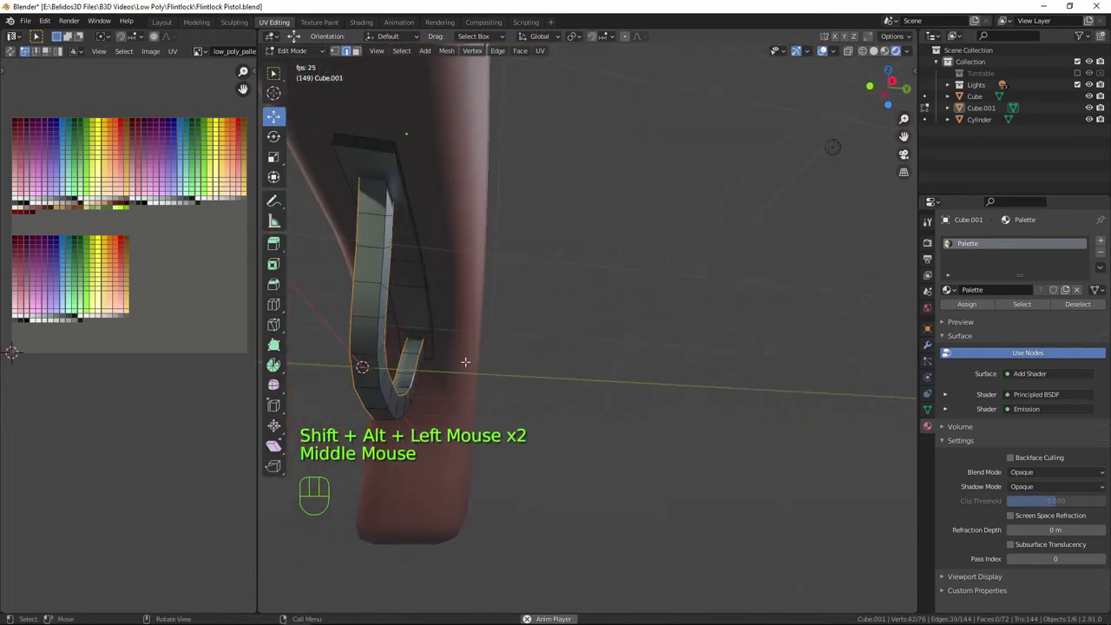
left_click(391, 363, "alt+shift")
middle_click_drag(392, 363, 454, 218)
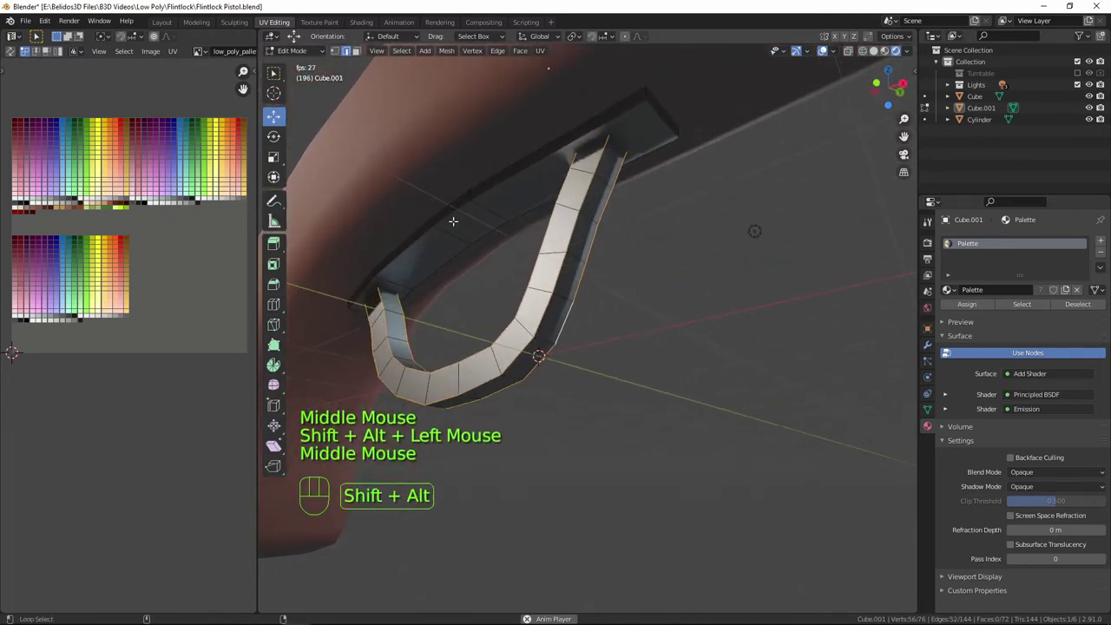
left_click(460, 213, "alt+shift")
left_click(542, 202, "alt+shift")
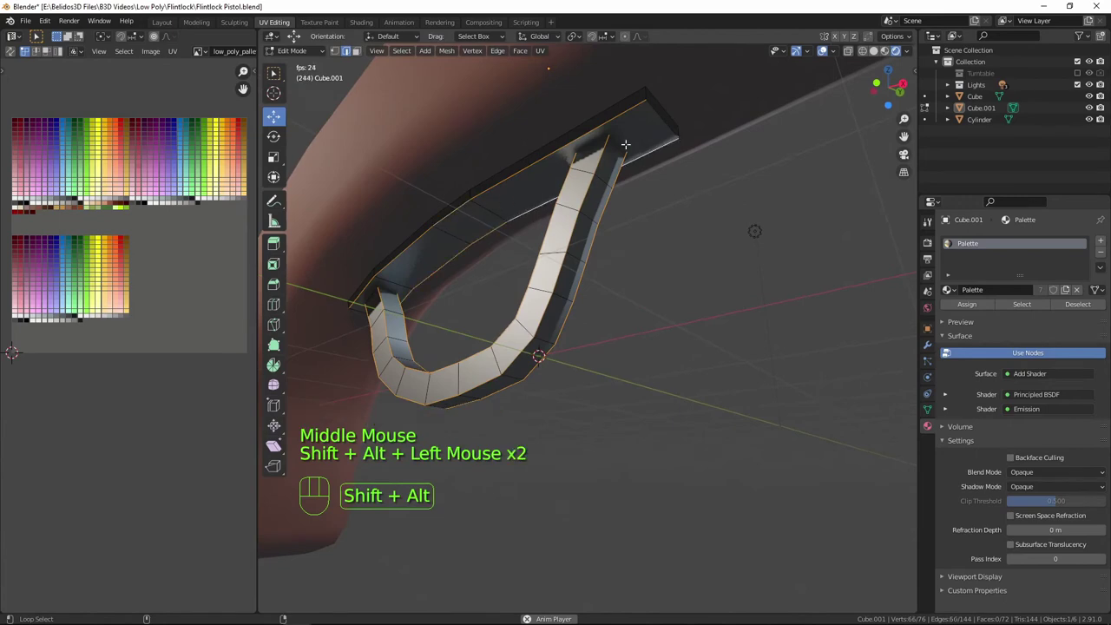
left_click(625, 144, "shift")
middle_click_drag(678, 158, 557, 193)
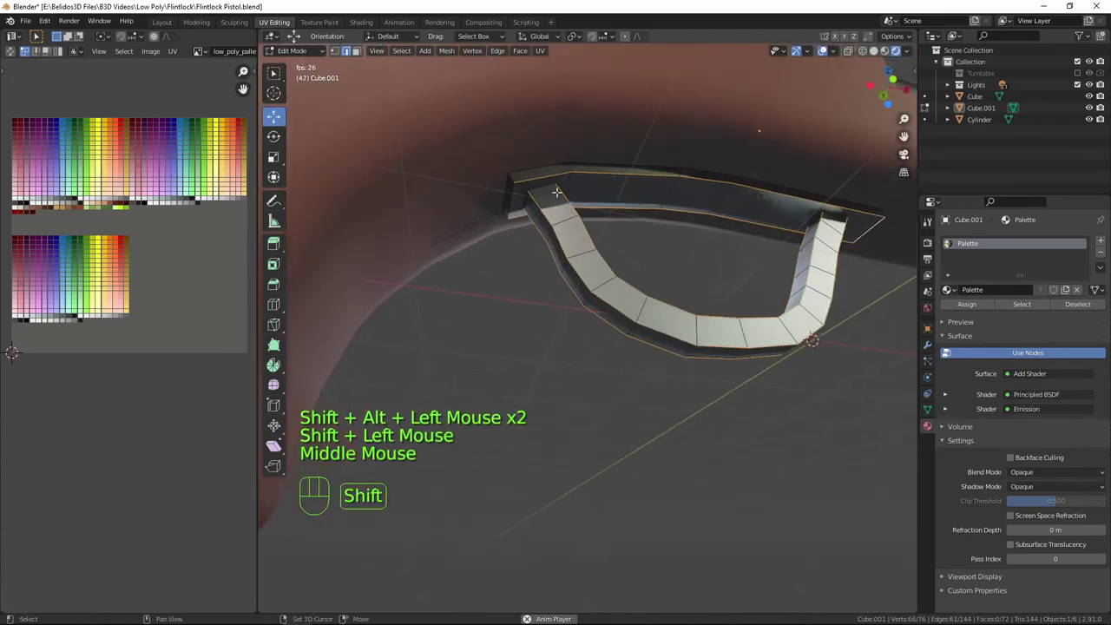
left_click(525, 198, "shift")
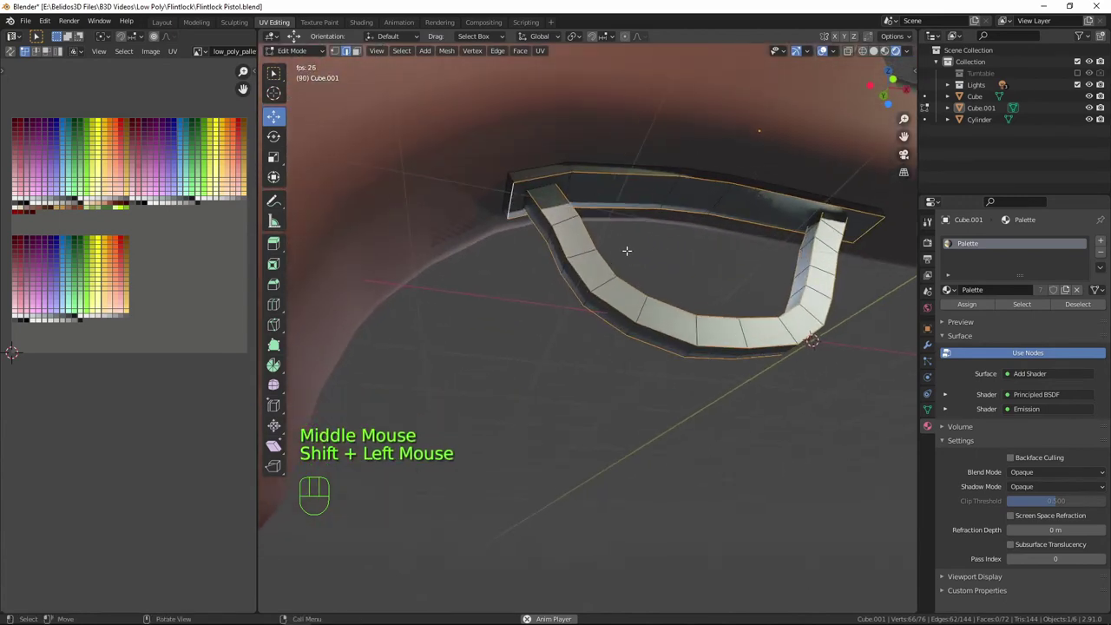
key("ctrl+b")
key("shift")
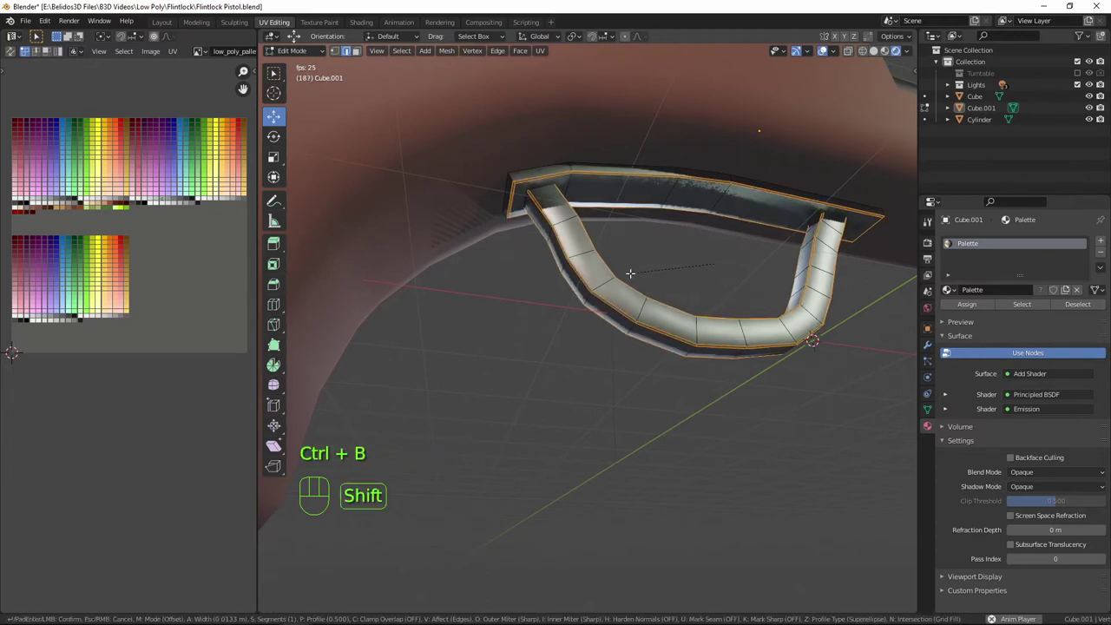
left_click(629, 272)
key("Tab")
Duplicate the face in the middle of the strip's underside in place and scale the copy down.
scroll(650, 258, "down", 3)
middle_click_drag(650, 257, 685, 306)
scroll(685, 307, "up", 4)
key("Tab")
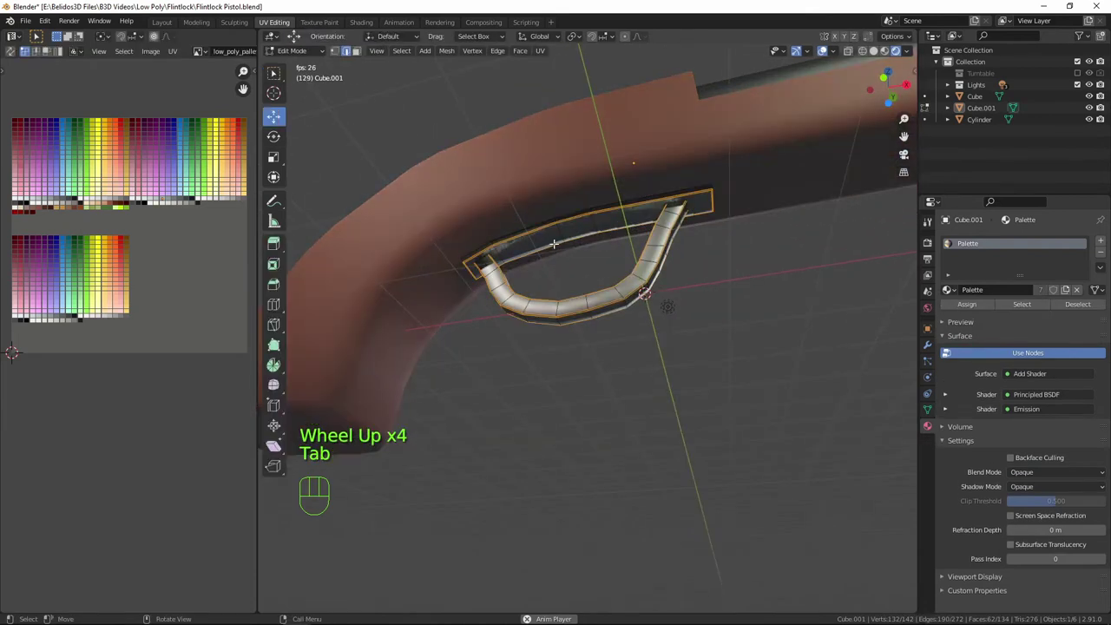
left_click(572, 228)
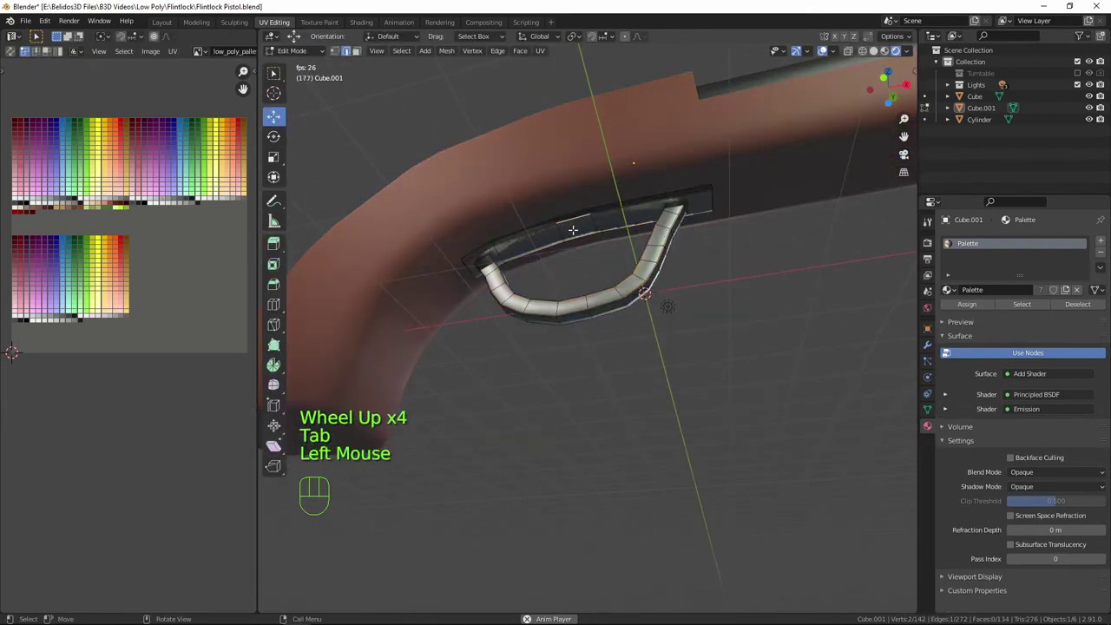
key("3")
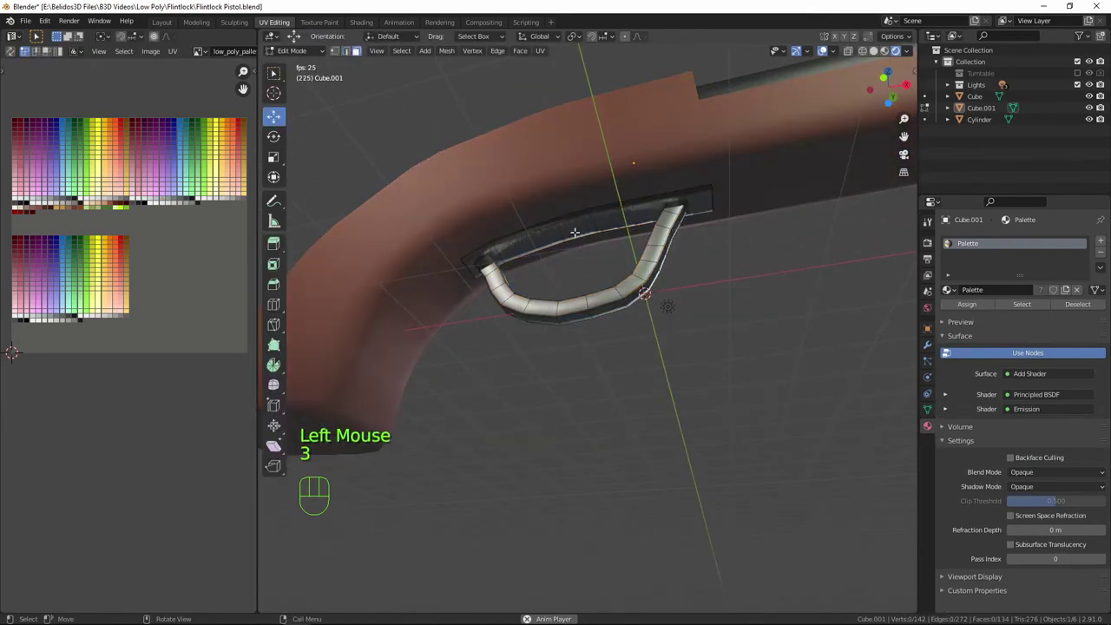
left_click(571, 229)
key("shift")
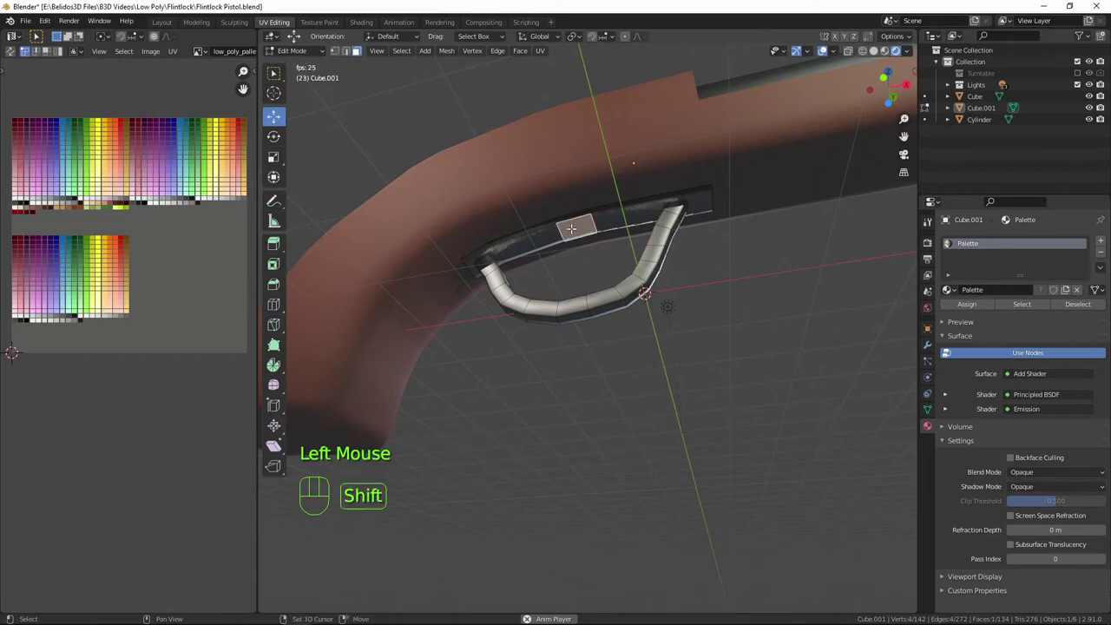
key("shift+d")
right_click(554, 197)
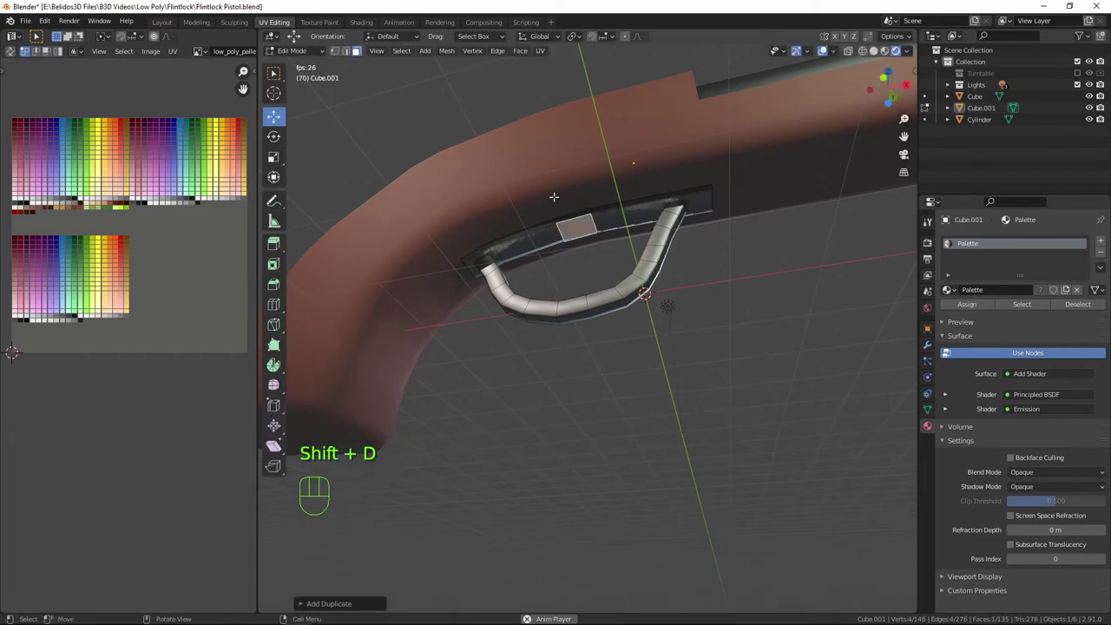
middle_click_drag(683, 272, 701, 269)
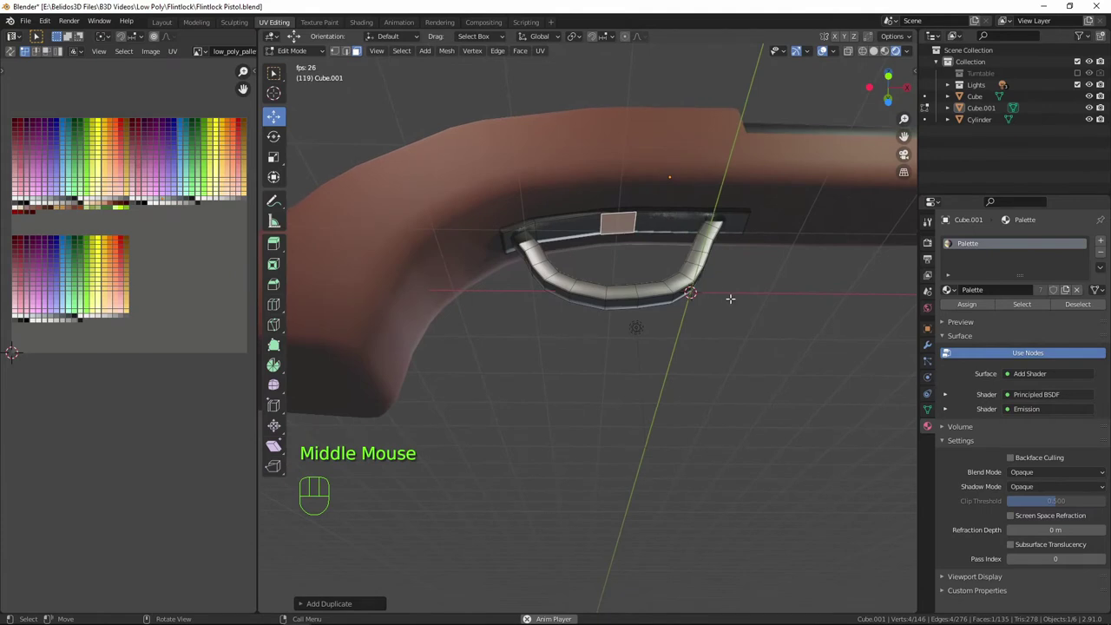
key("s")
left_click(683, 283)
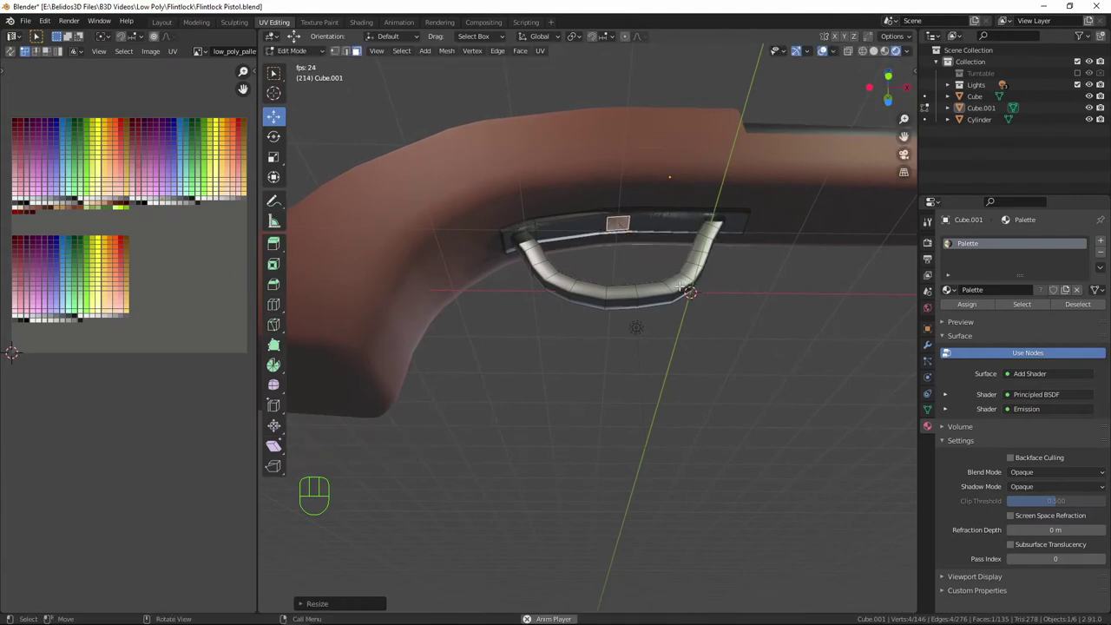
In front wireframe view, move the duplicated face toward the grip and up inside the stock above the strip.
key("KP_1")
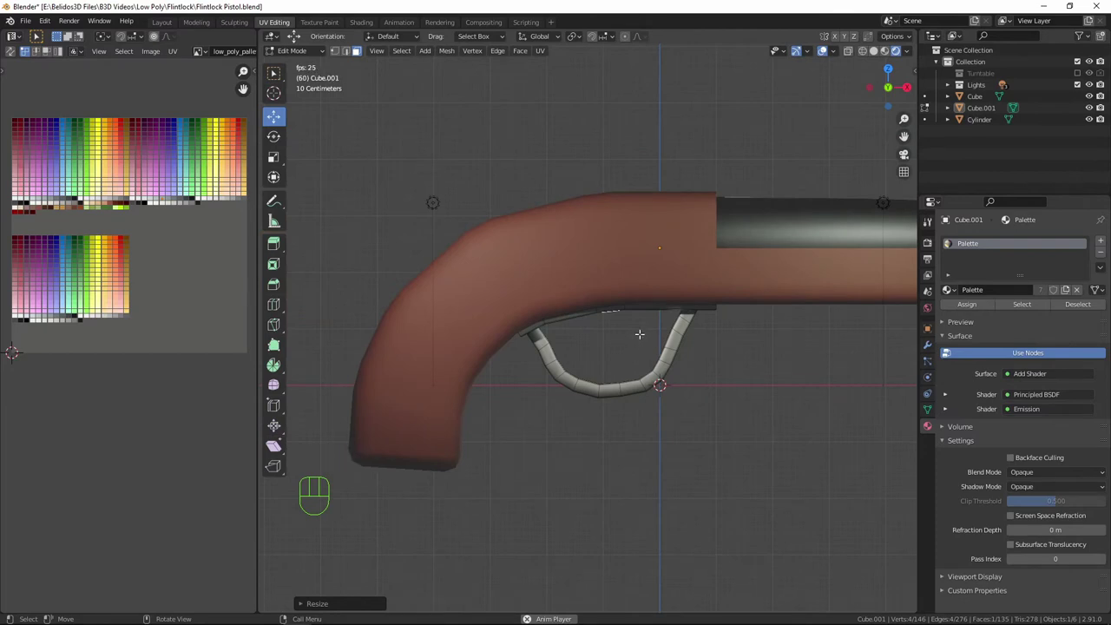
key("g")
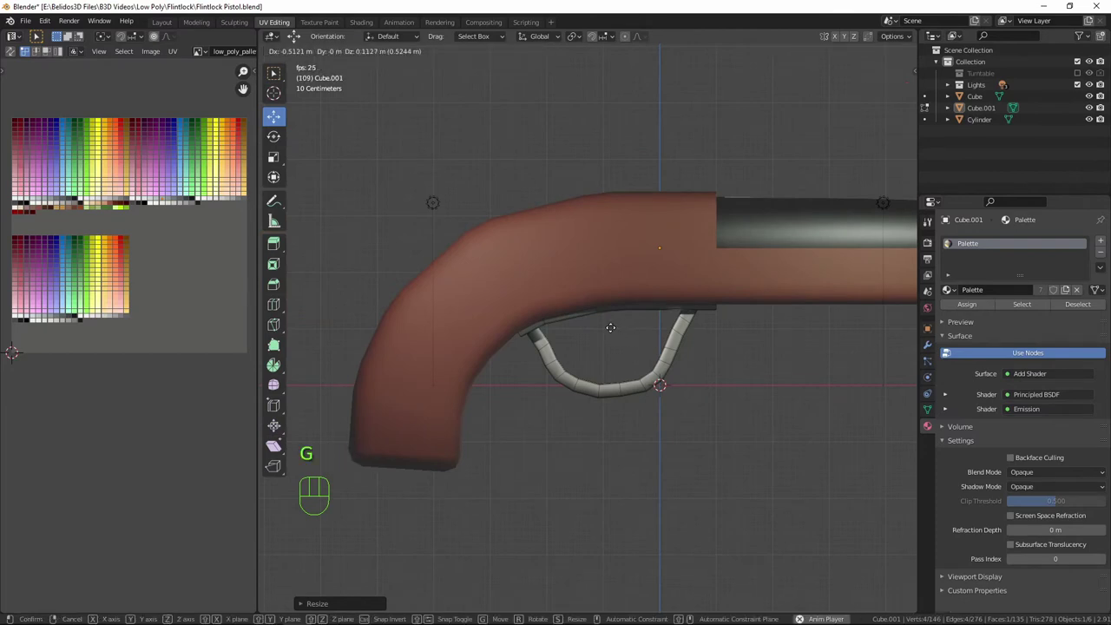
left_click(610, 327)
key("shift+z")
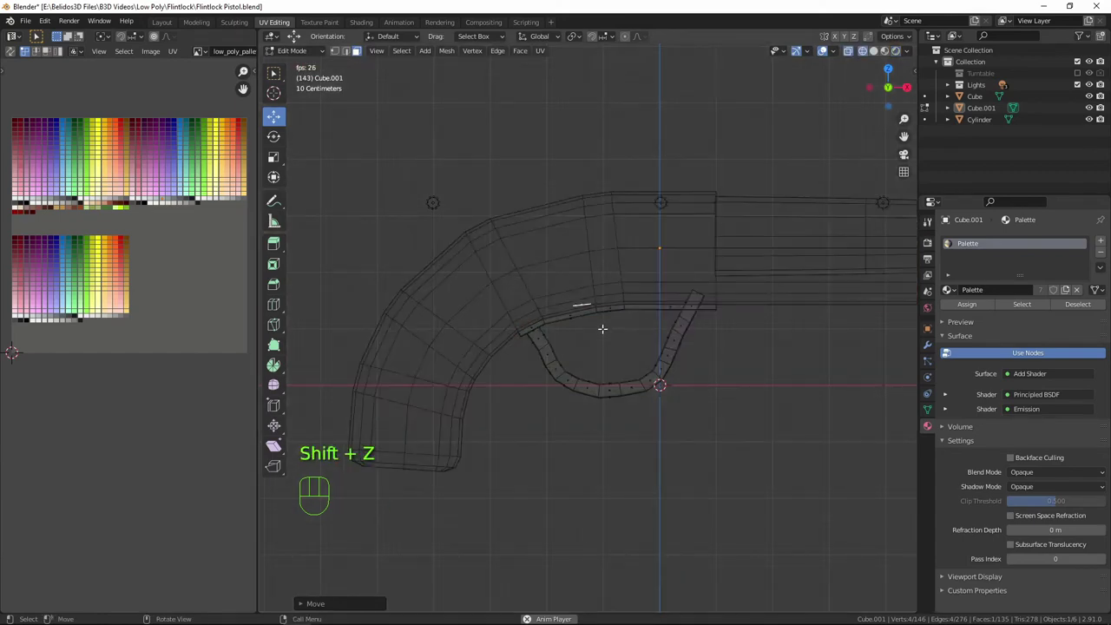
scroll(603, 328, "up", 3)
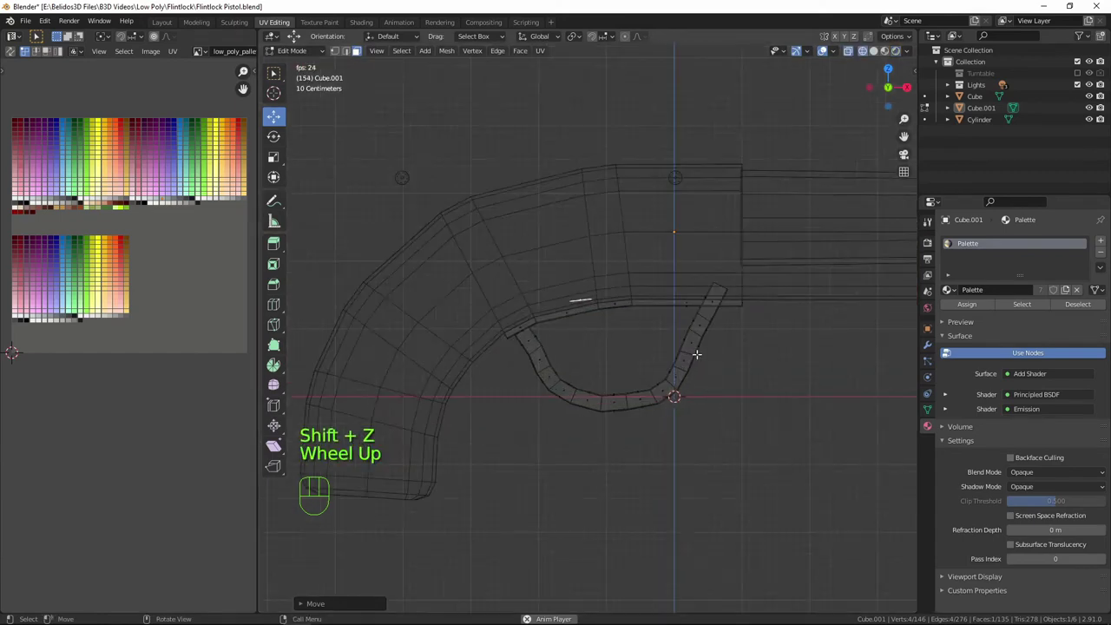
key("g")
left_click(589, 330)
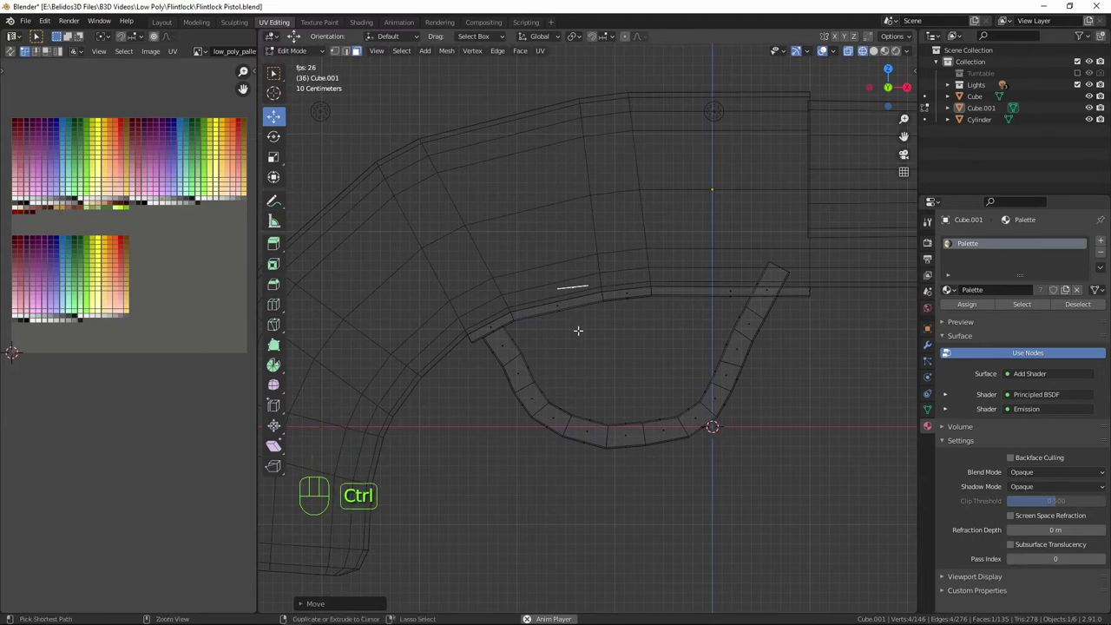
Extrude the small face down and forward in four segments to form a hooked trigger, narrowing the first segment's end and the tip.
right_click(578, 329, "ctrl")
key("s")
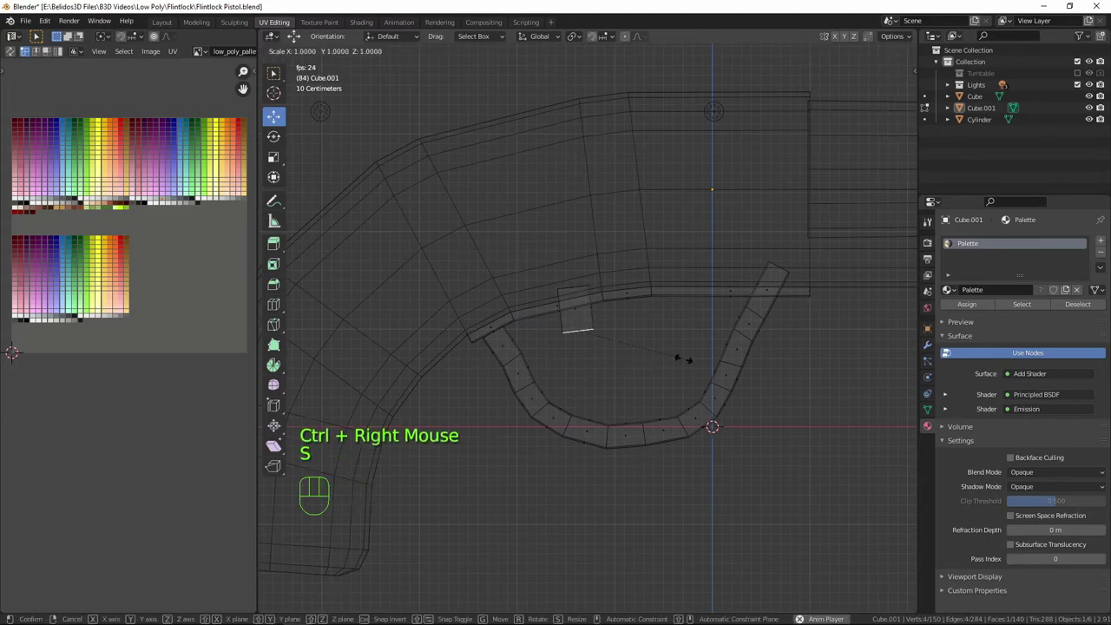
left_click(643, 356)
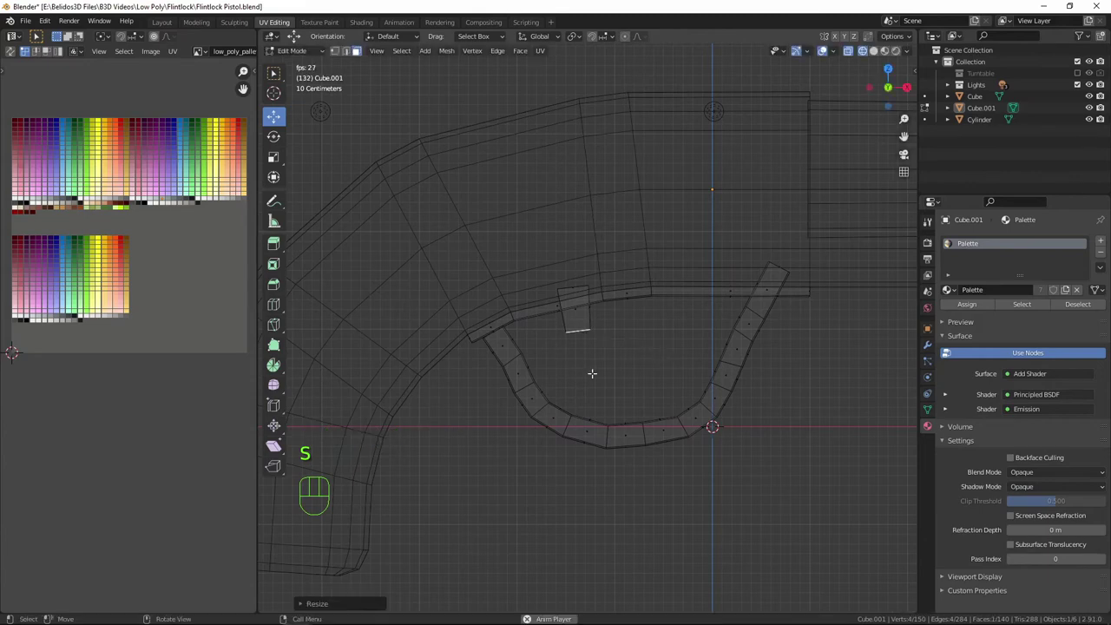
key("ctrl")
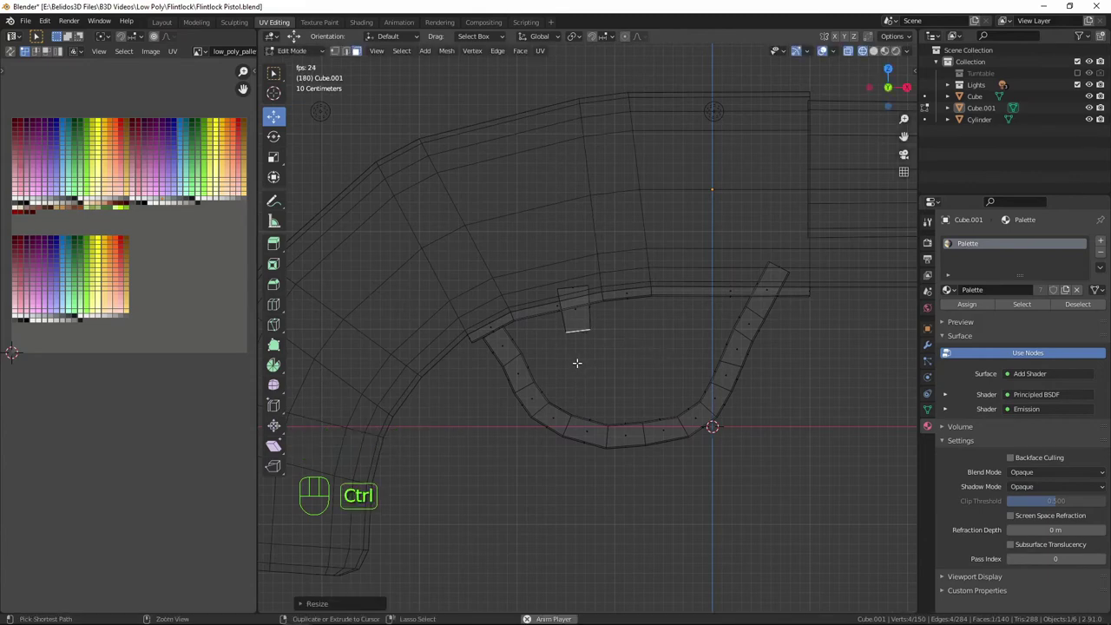
right_click(579, 364, "ctrl")
right_click(604, 385, "ctrl")
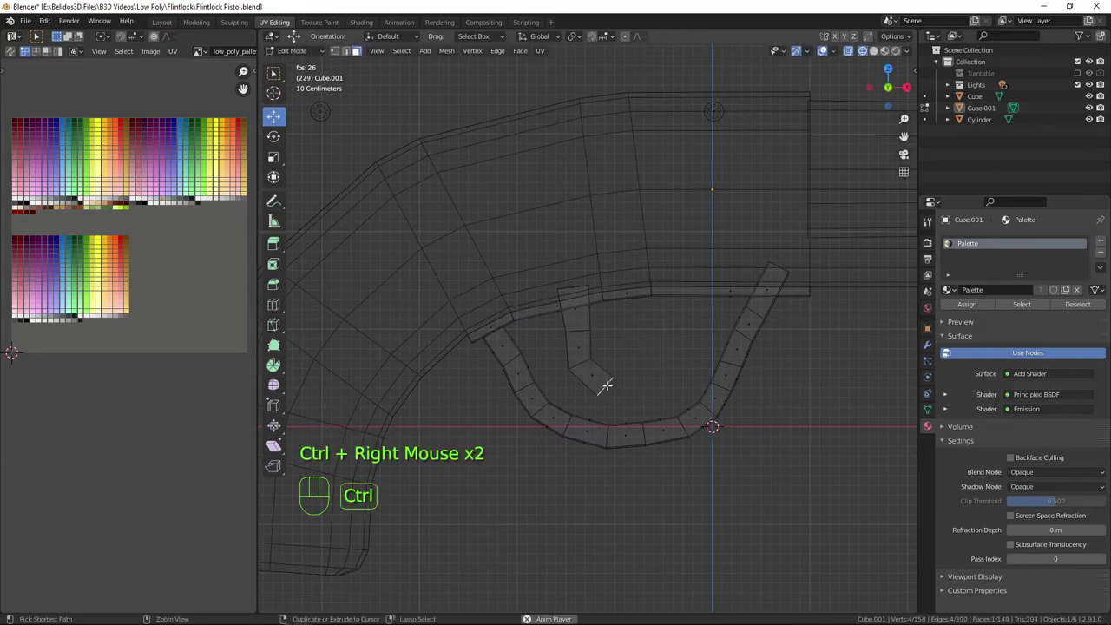
right_click(642, 384, "ctrl")
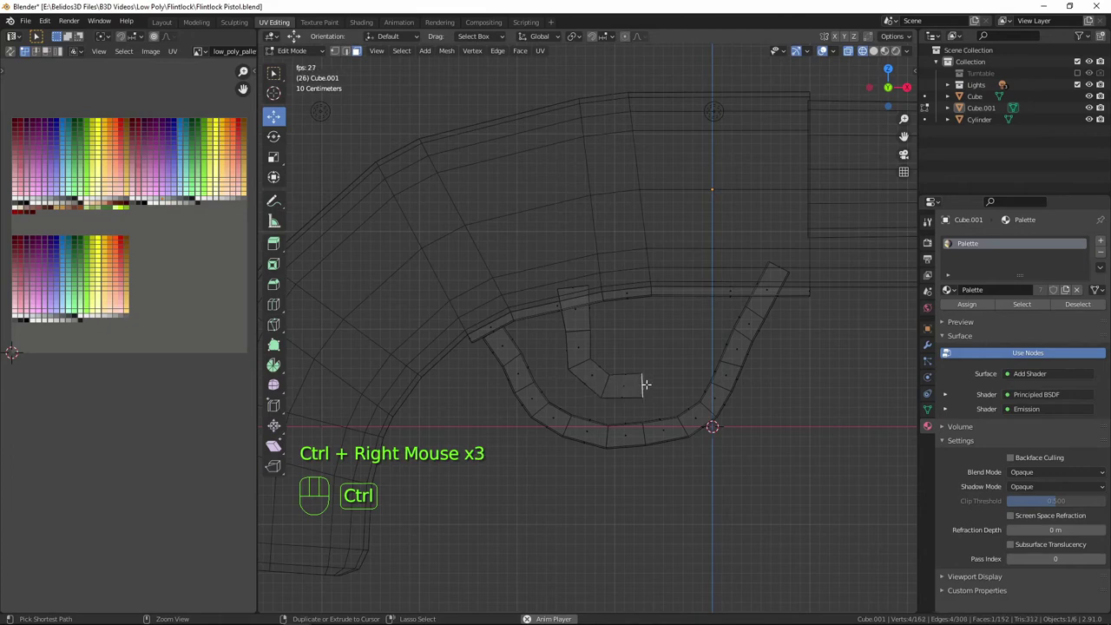
key("s")
left_click(711, 426)
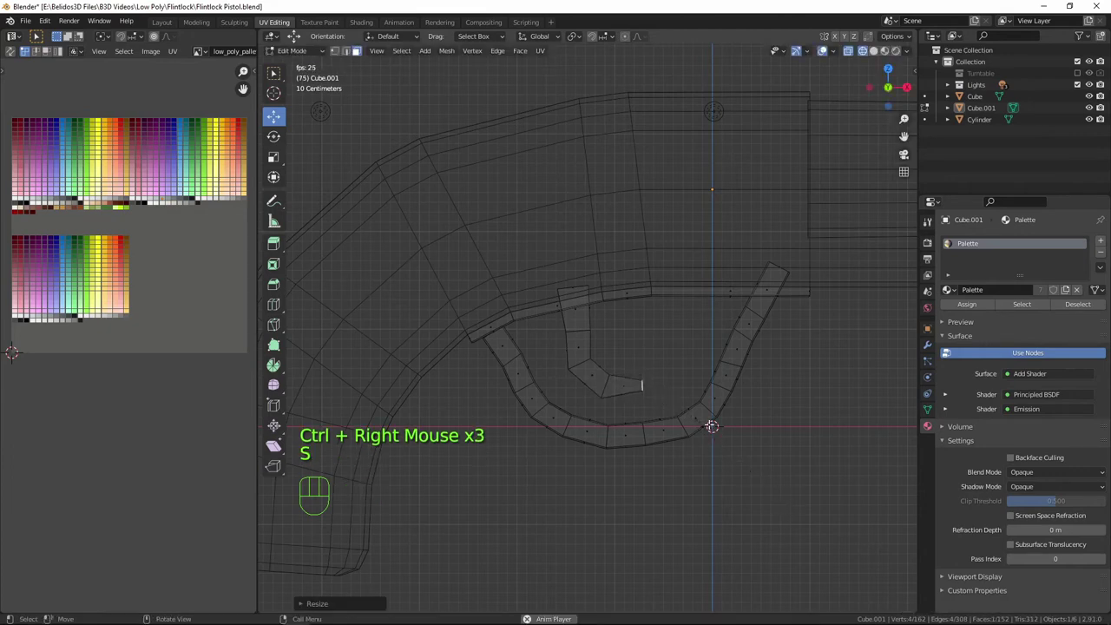
Scale down the edge loops at the trigger's two lower bends to slim the curve toward the tip.
key("2")
left_click(607, 386, "alt")
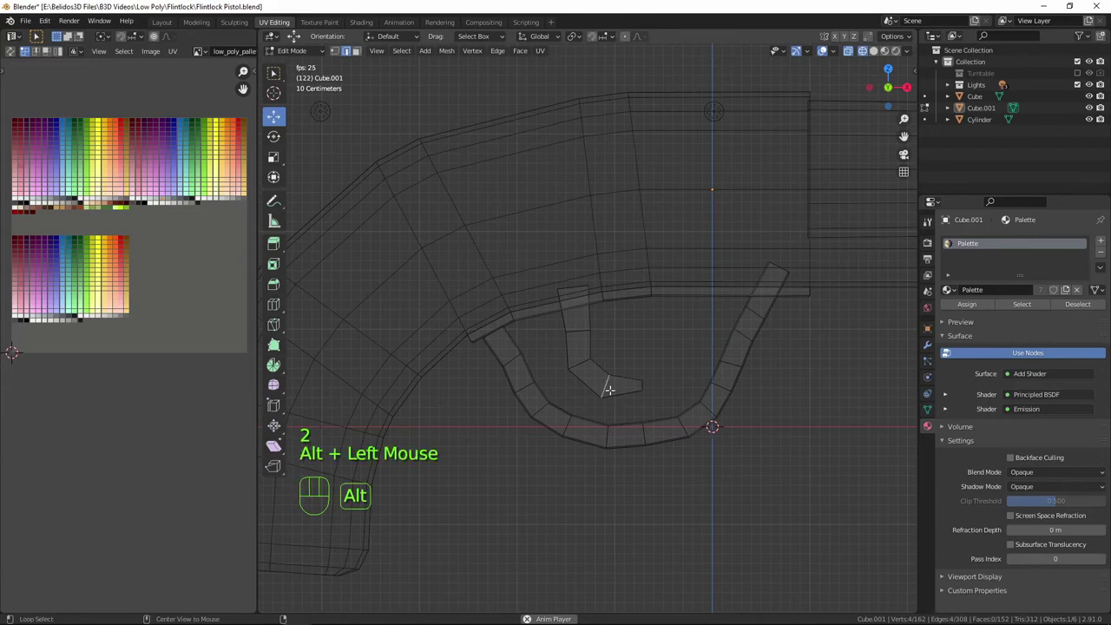
key("s")
left_click(756, 452)
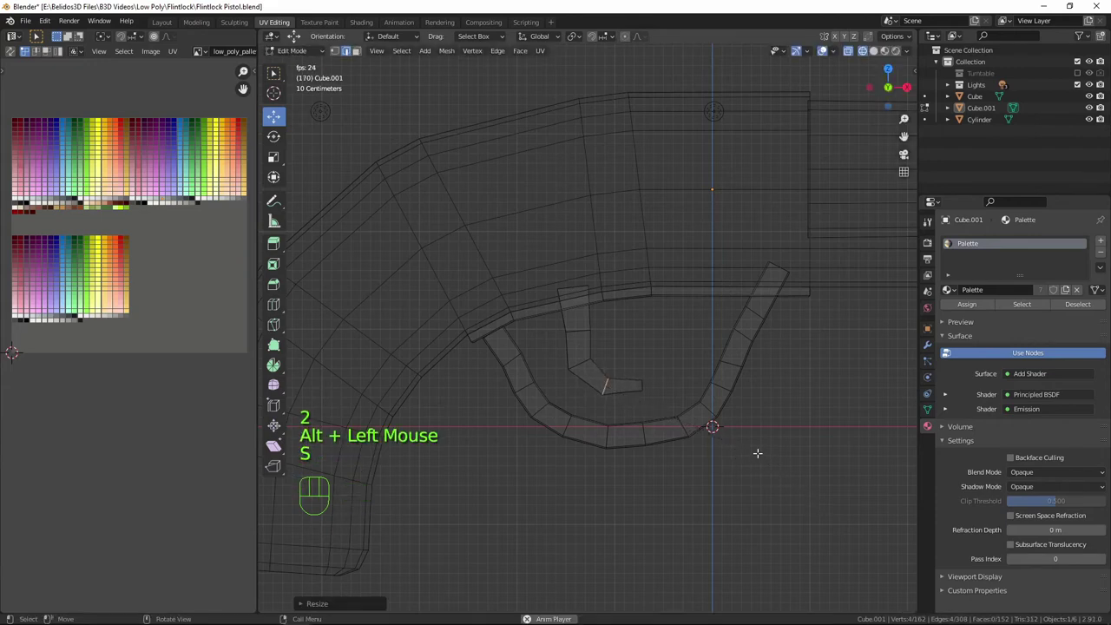
left_click(582, 365, "alt")
key("s")
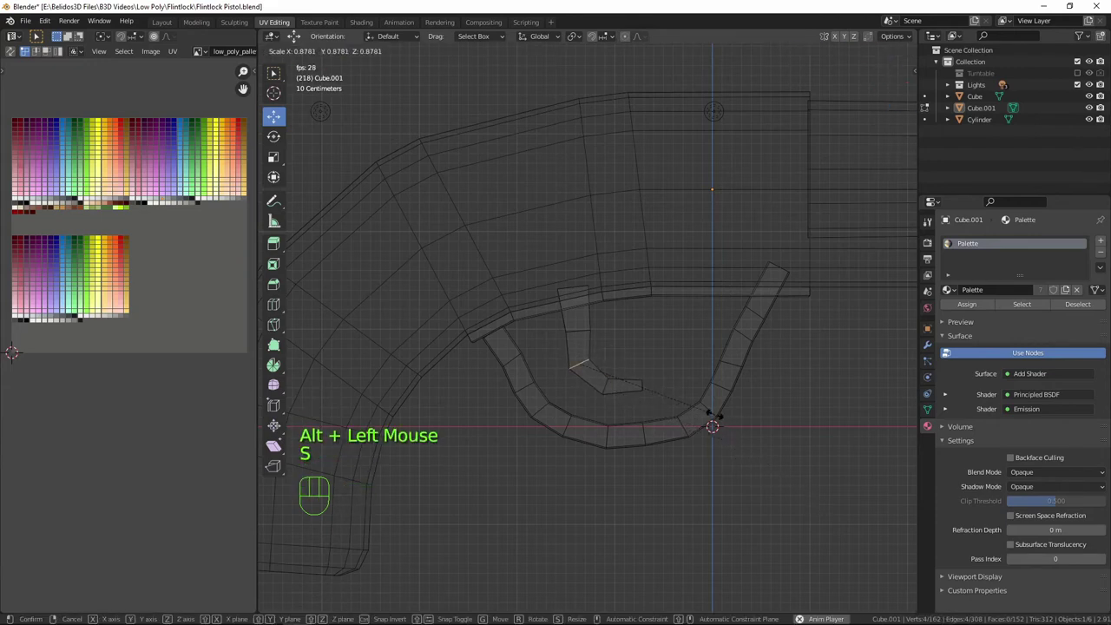
left_click(621, 330)
Move the trigger's uppermost bend loop slightly toward the grip and return the view from wireframe to rendered shading.
left_click(578, 325, "alt")
key("g")
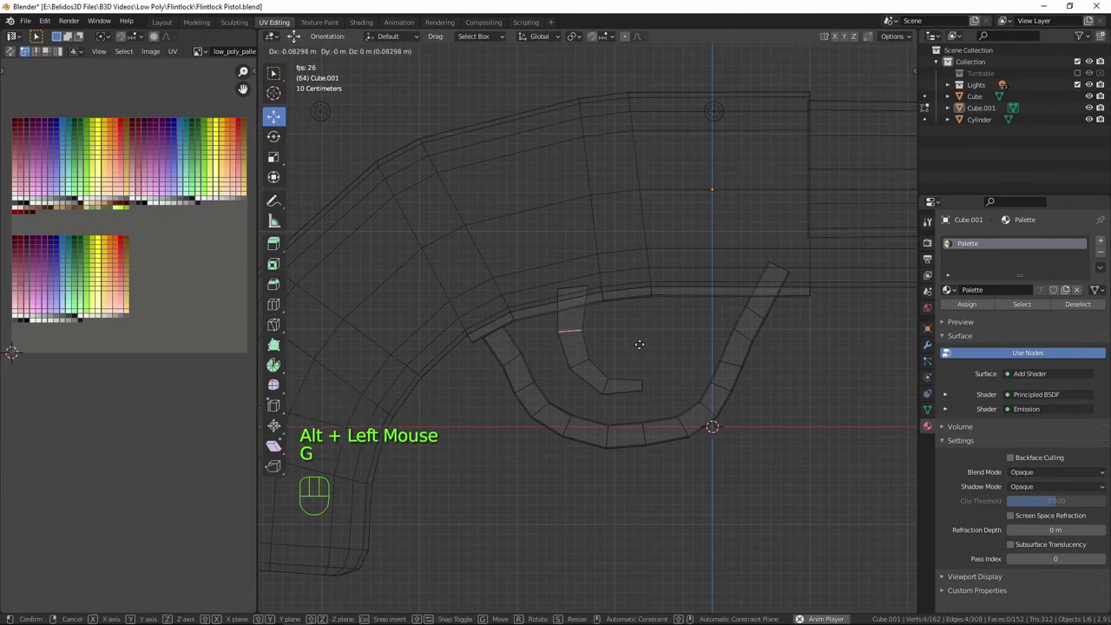
left_click(635, 342)
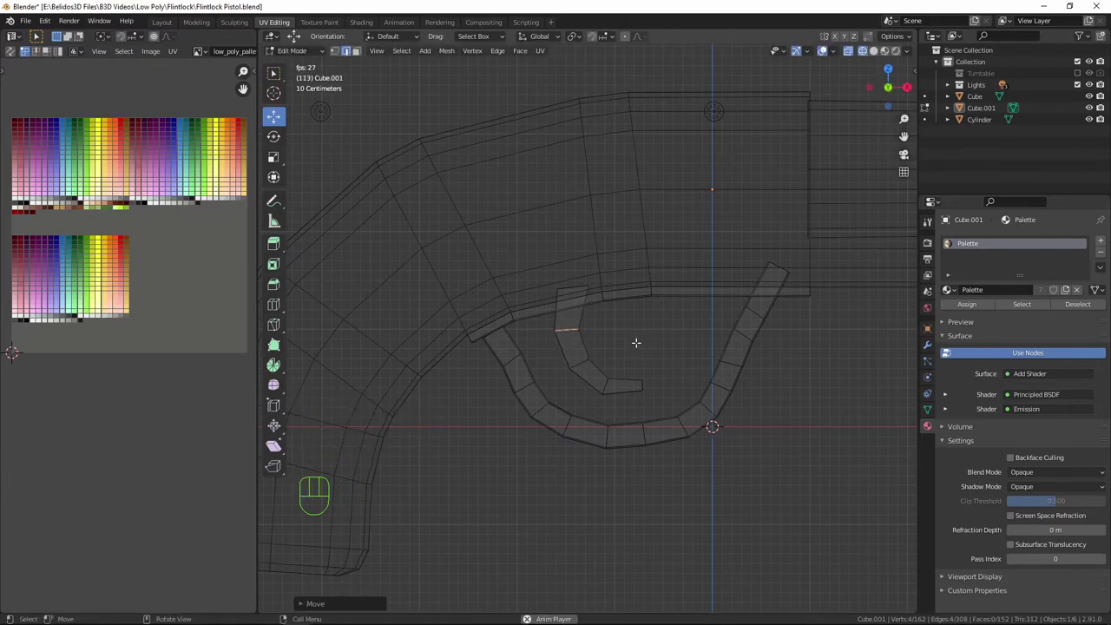
key("shift")
key("shift+z")
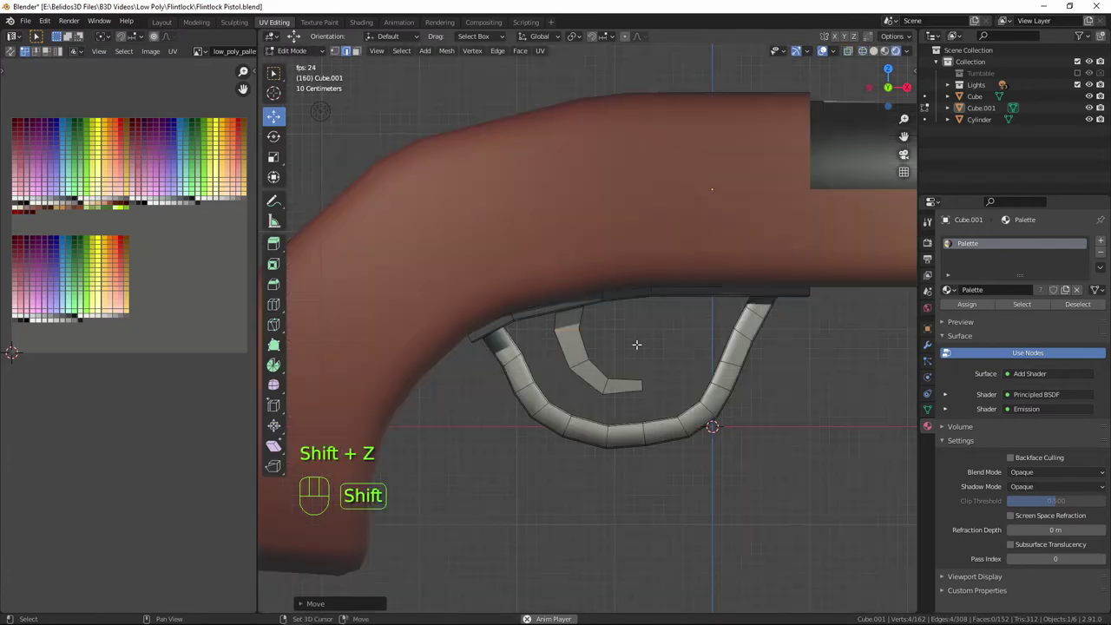
In front view, move the whole trigger about 0.34 m toward the barrel and about 0.05 m up.
mouse_move(634, 342)
middle_mouse_down()
mouse_move(627, 374)
mouse_move(600, 384)
mouse_move(636, 368)
middle_mouse_up()
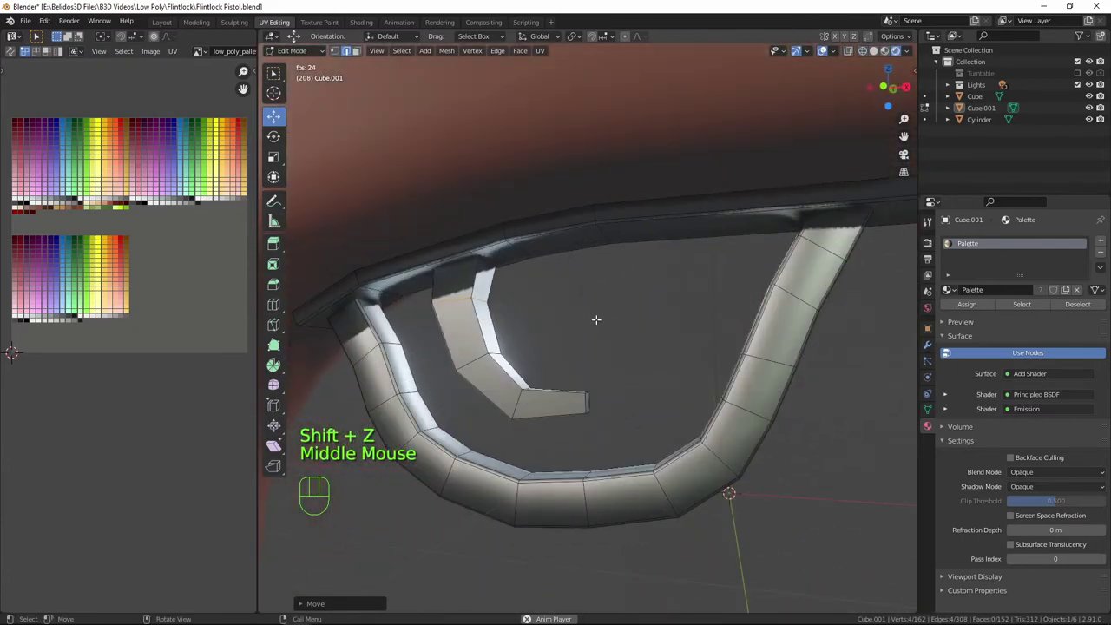
middle_click_drag(596, 318, 619, 322)
key("KP_1")
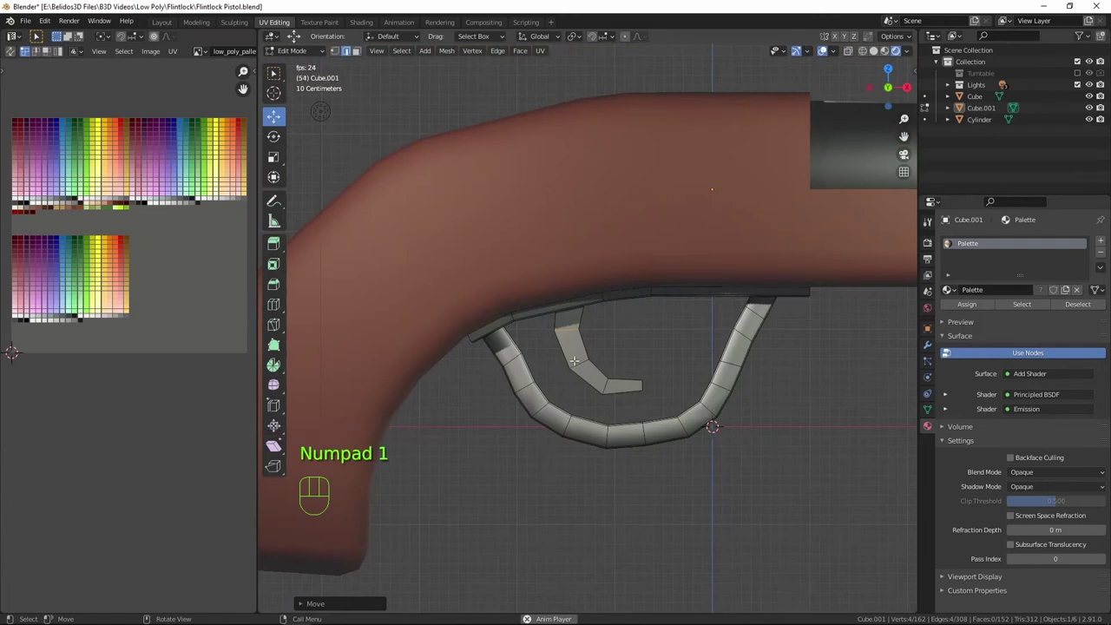
key("l")
key("g")
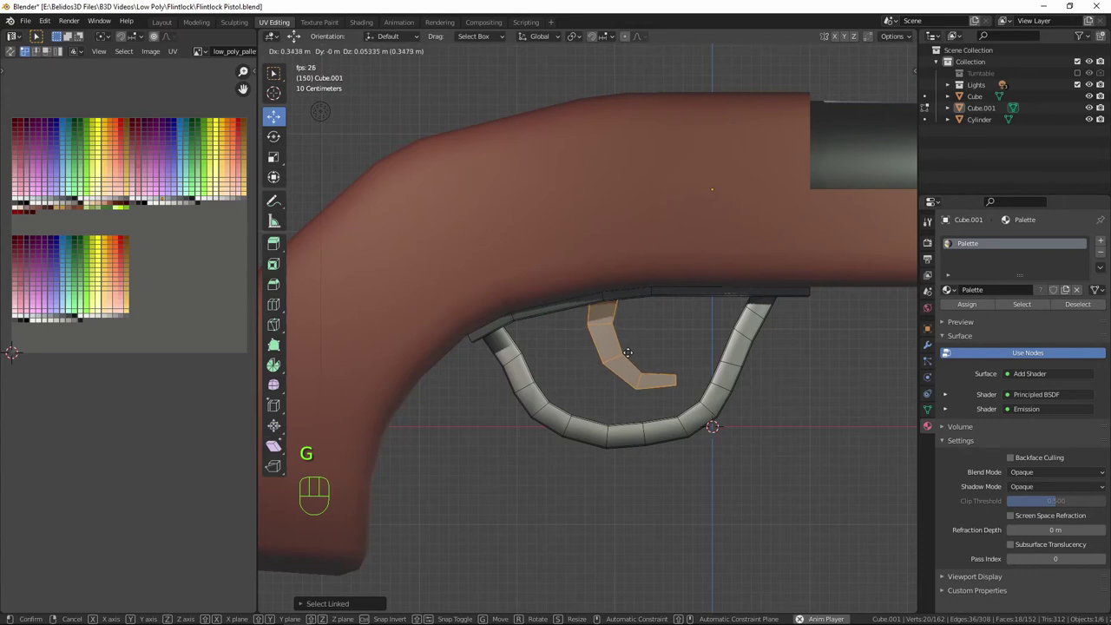
left_click(627, 352)
Select the trigger's long front and back outline edges together with the edge at its tip.
scroll(612, 361, "up", 4)
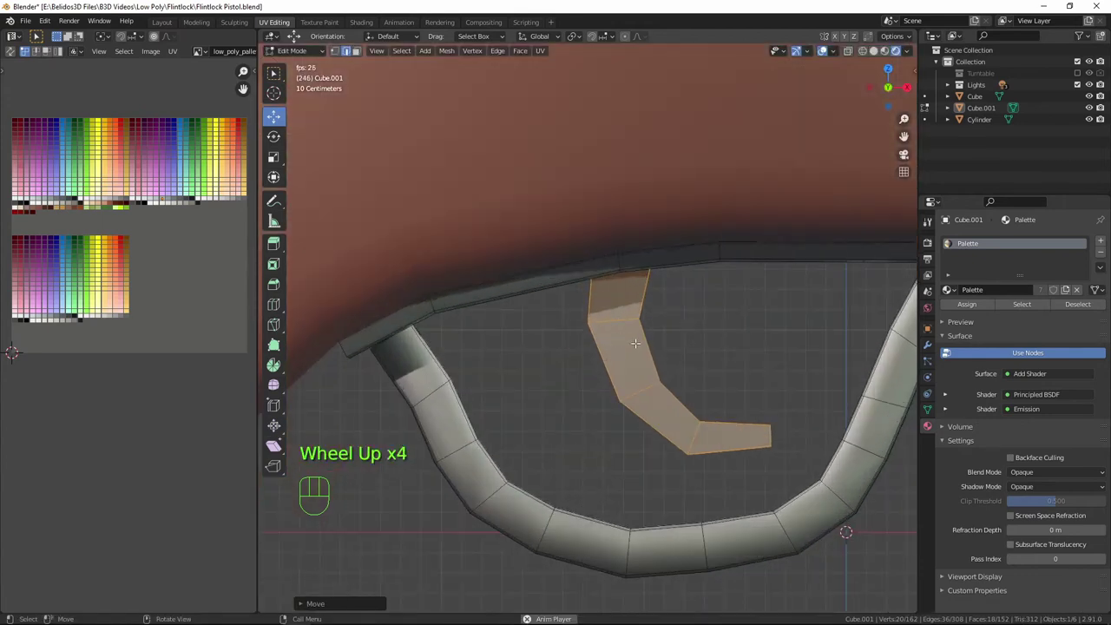
key("2")
left_click(643, 289, "alt")
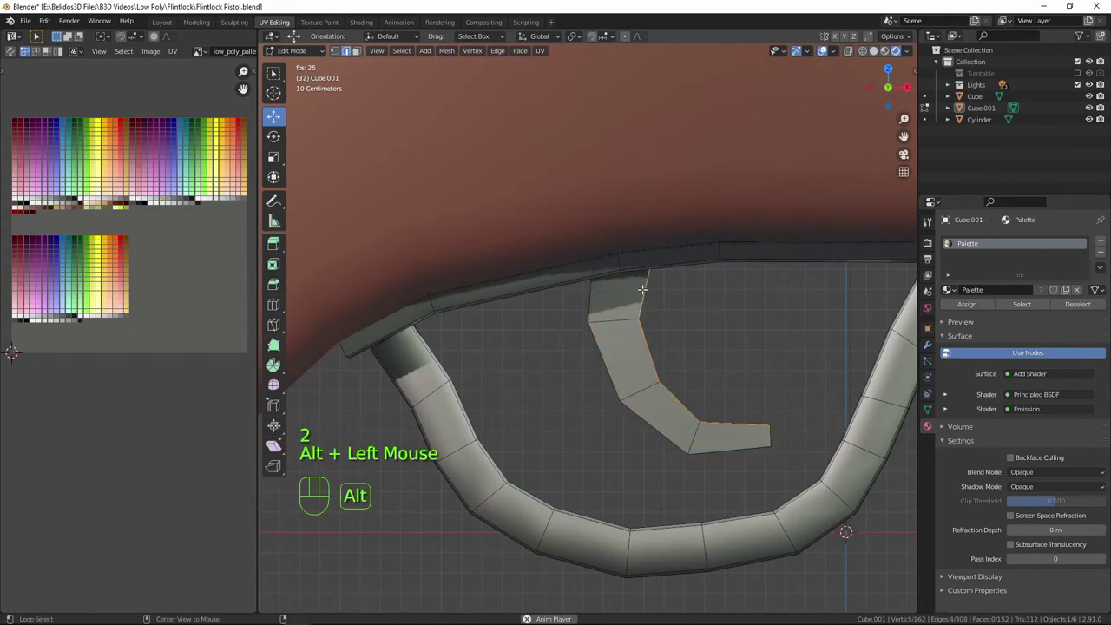
left_click(586, 302, "alt+shift")
left_click(758, 444, "shift")
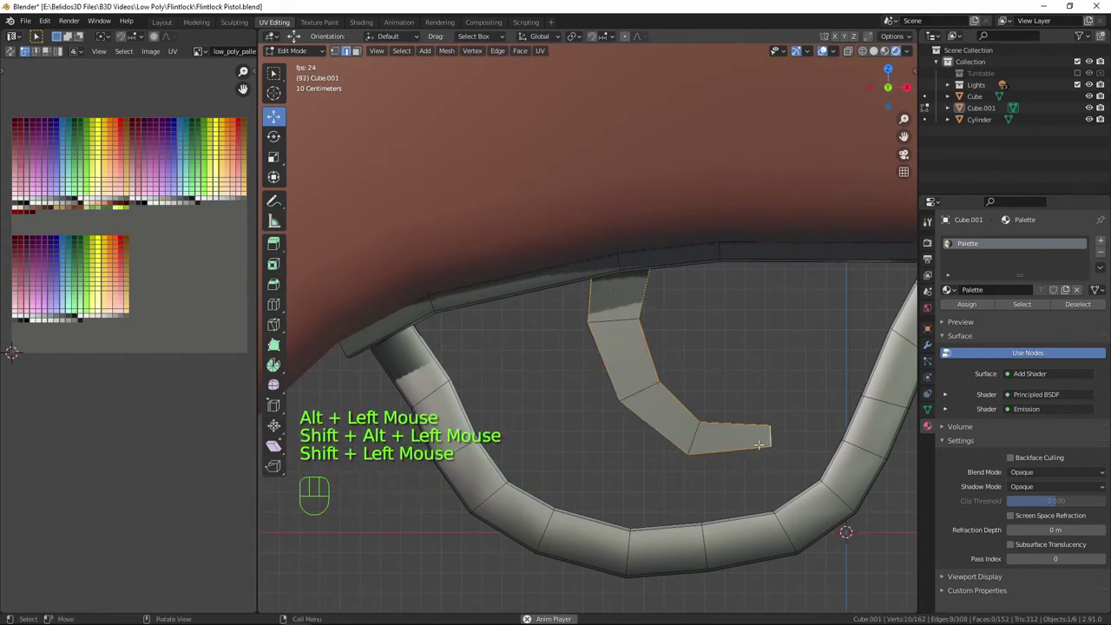
Select the long corner edges along both sides of the trigger together with the edges of its tip.
middle_click_drag(758, 444, 788, 491)
scroll(533, 476, "down", 1, "shift")
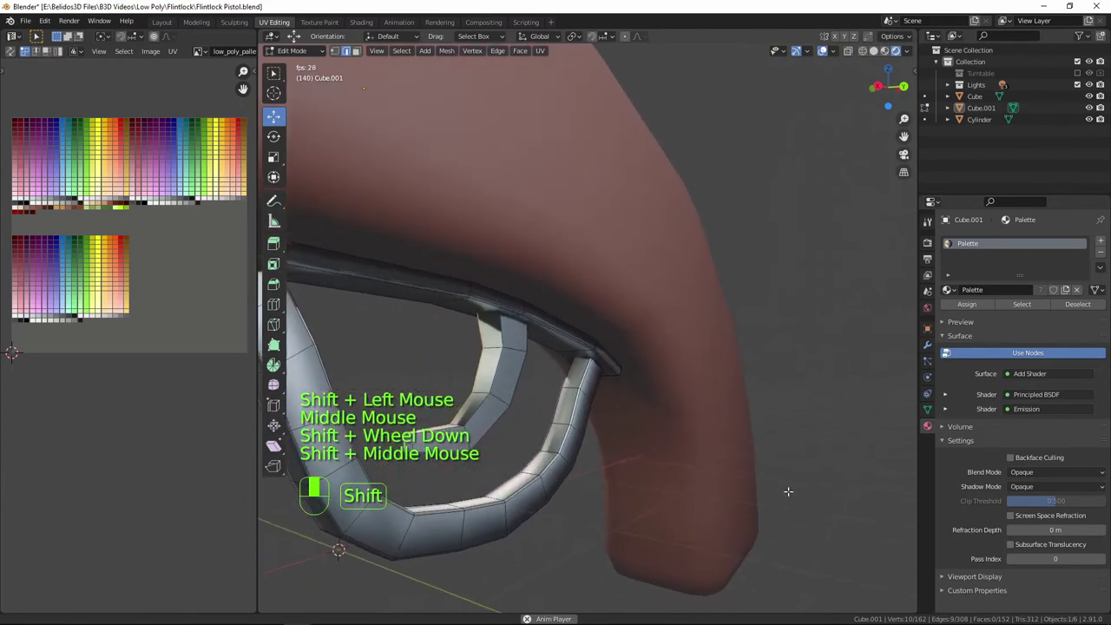
left_click(504, 382, "alt+shift")
left_click(503, 382, "alt+shift")
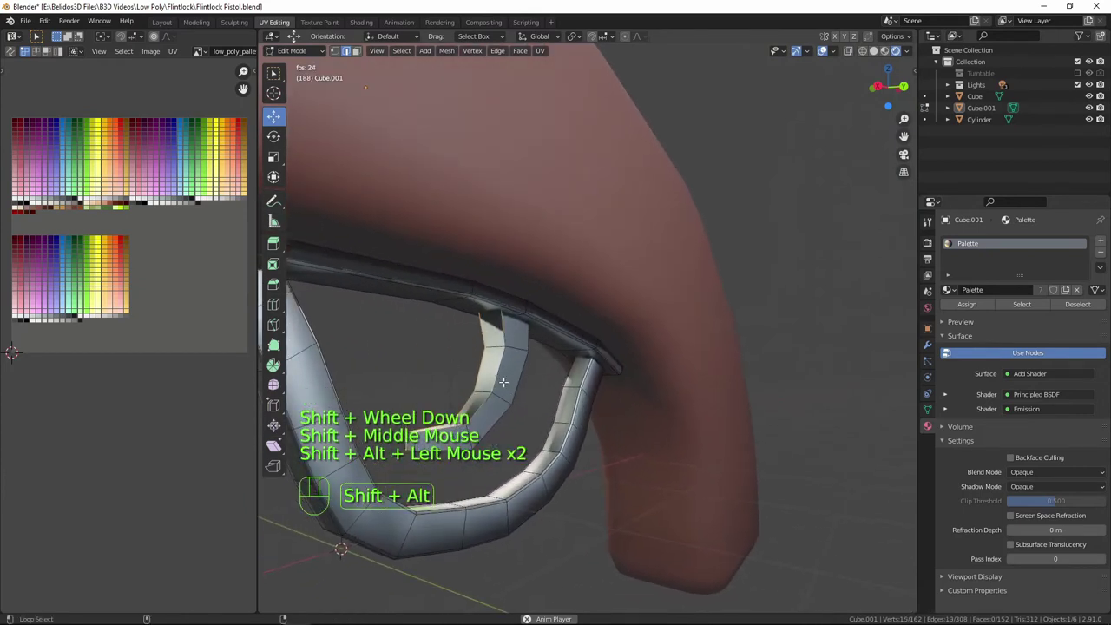
left_click(503, 382, "alt+shift")
left_click(414, 437, "alt+shift")
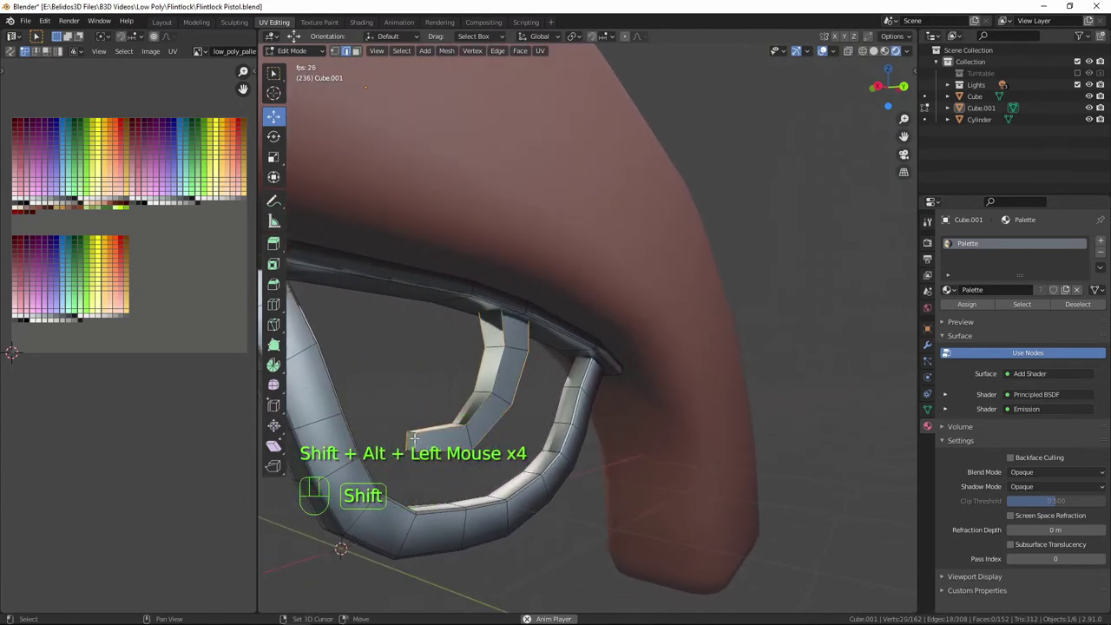
left_click(404, 448, "shift")
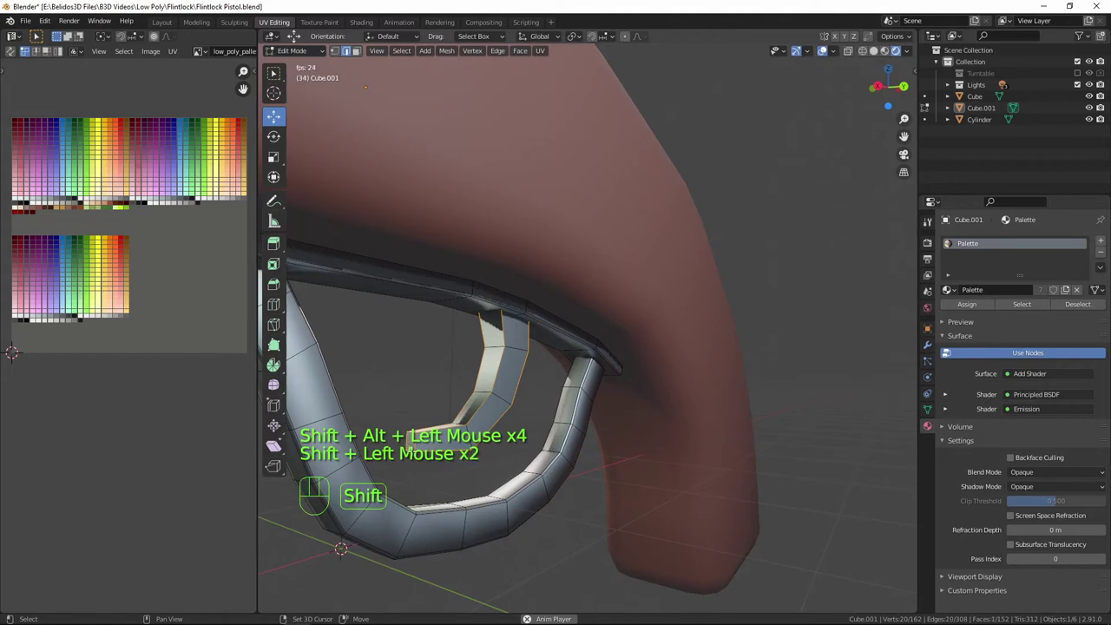
Try a two-segment bevel of about 0.043 m on the selected trigger edges, and undo it.
key("ctrl+b")
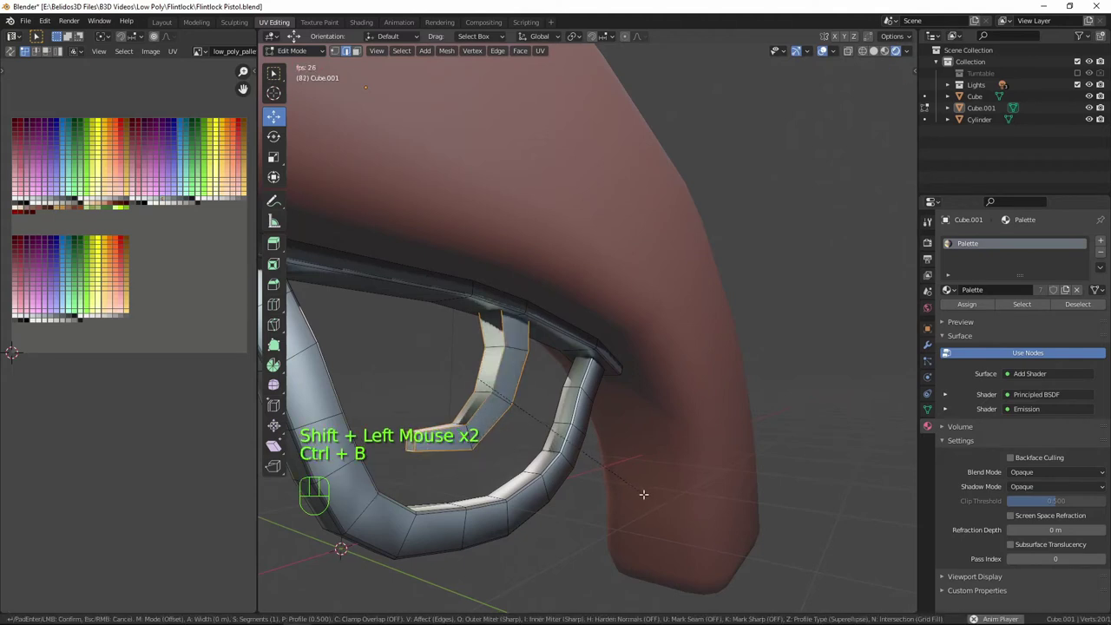
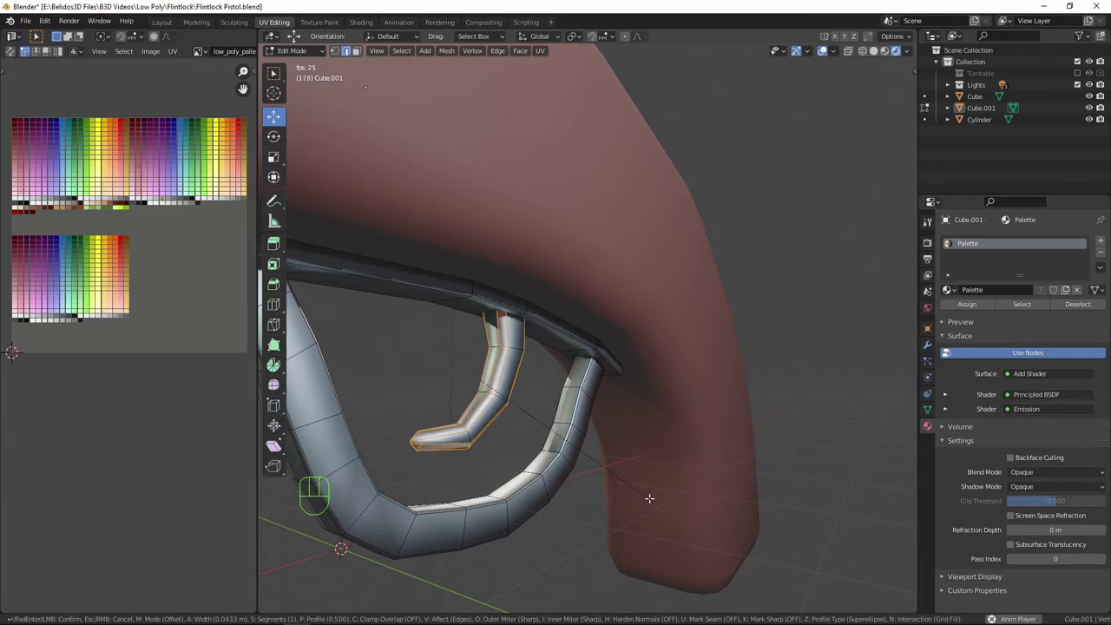
key("shift")
scroll(649, 498, "up", 1)
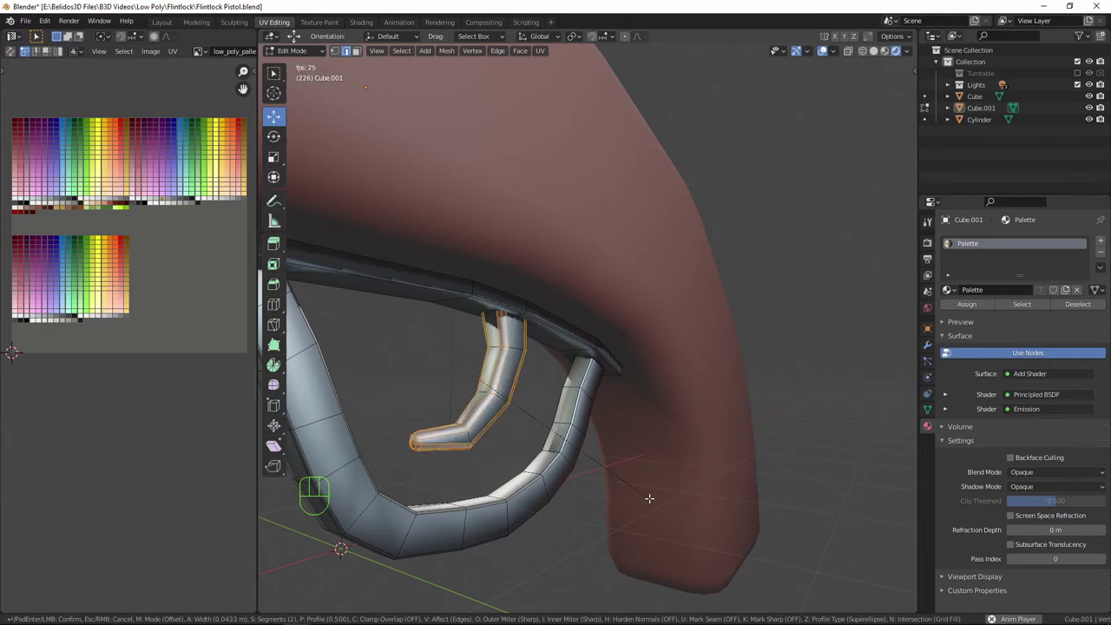
left_click(652, 499)
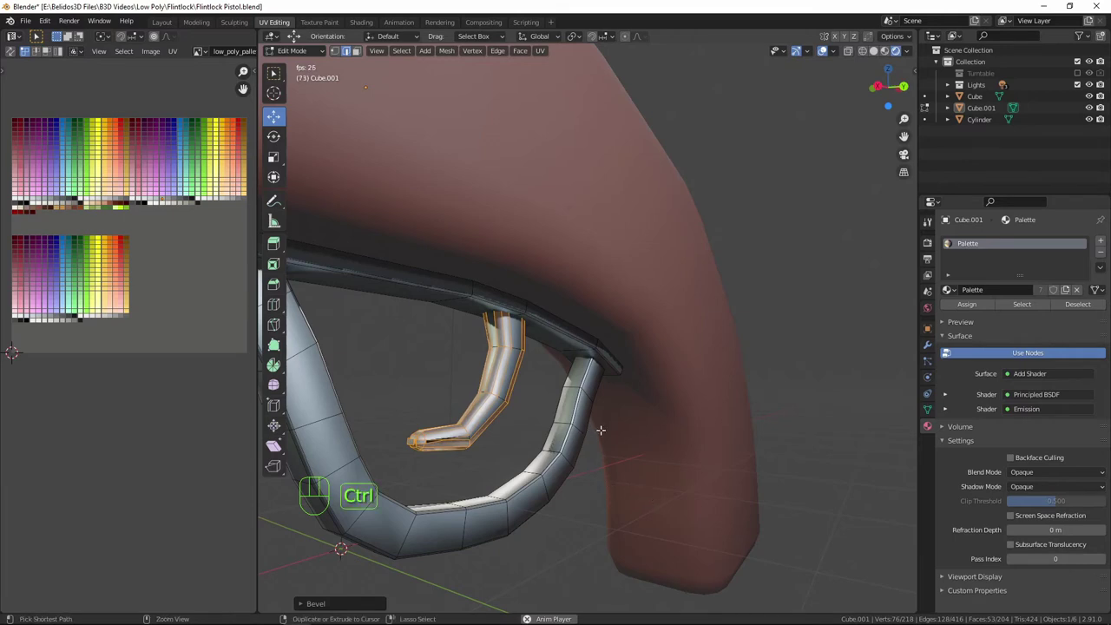
key("ctrl+z")
key("ctrl")
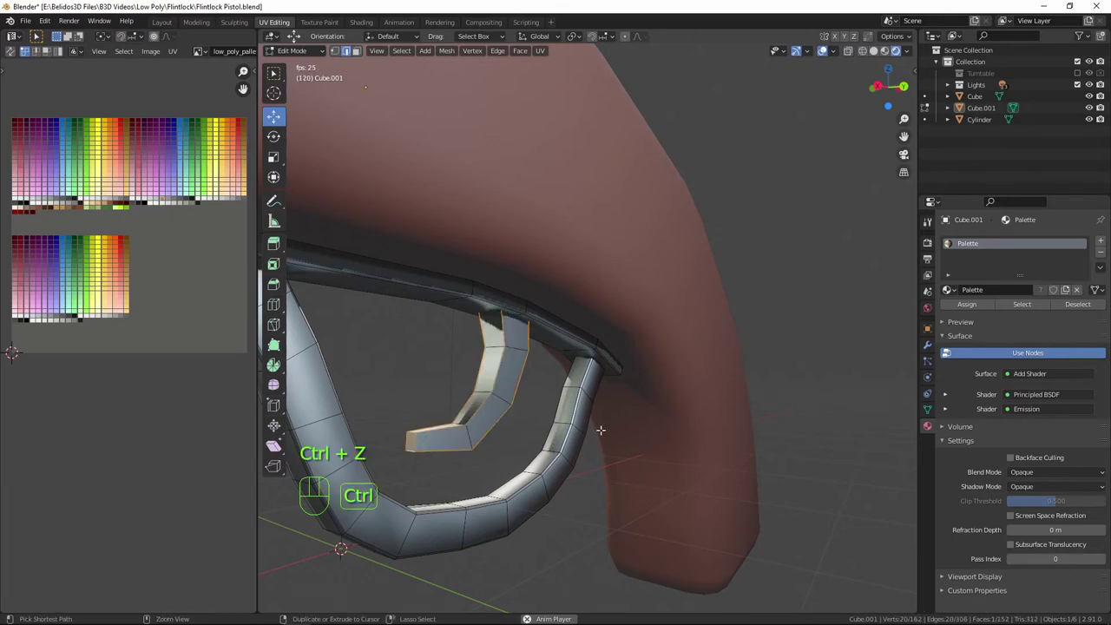
Bevel the selected trigger edges with two segments and return to Object Mode.
key("ctrl+b")
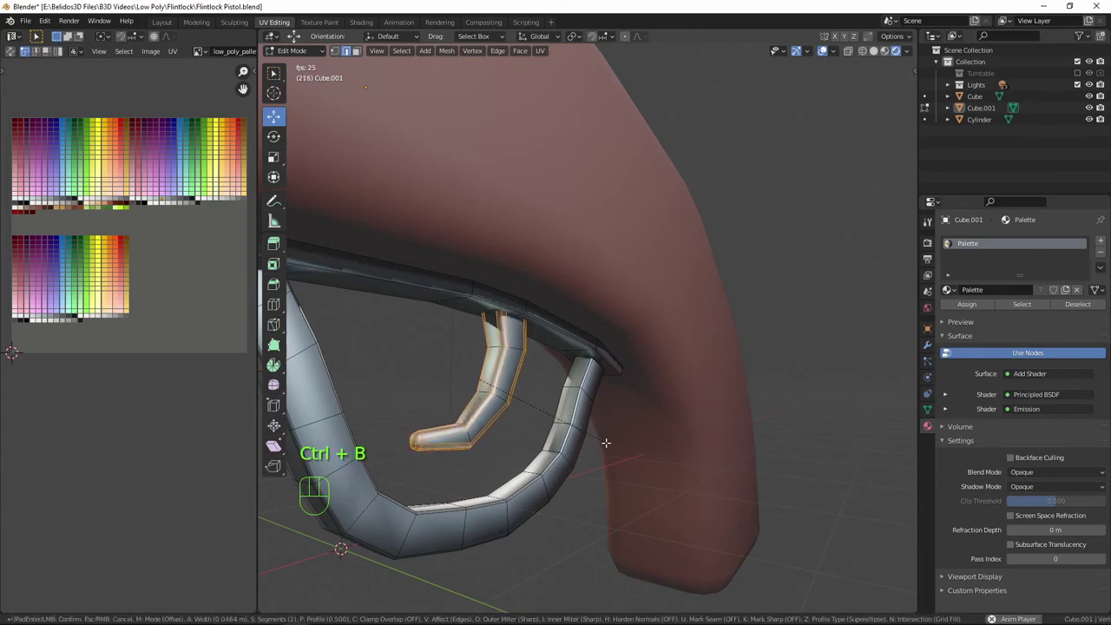
left_click(608, 442)
key("Tab")
mouse_move(586, 422)
middle_mouse_down()
mouse_move(484, 412)
mouse_move(542, 430)
mouse_move(590, 425)
middle_mouse_up()
scroll(513, 430, "down", 4)
scroll(663, 402, "down", 7)
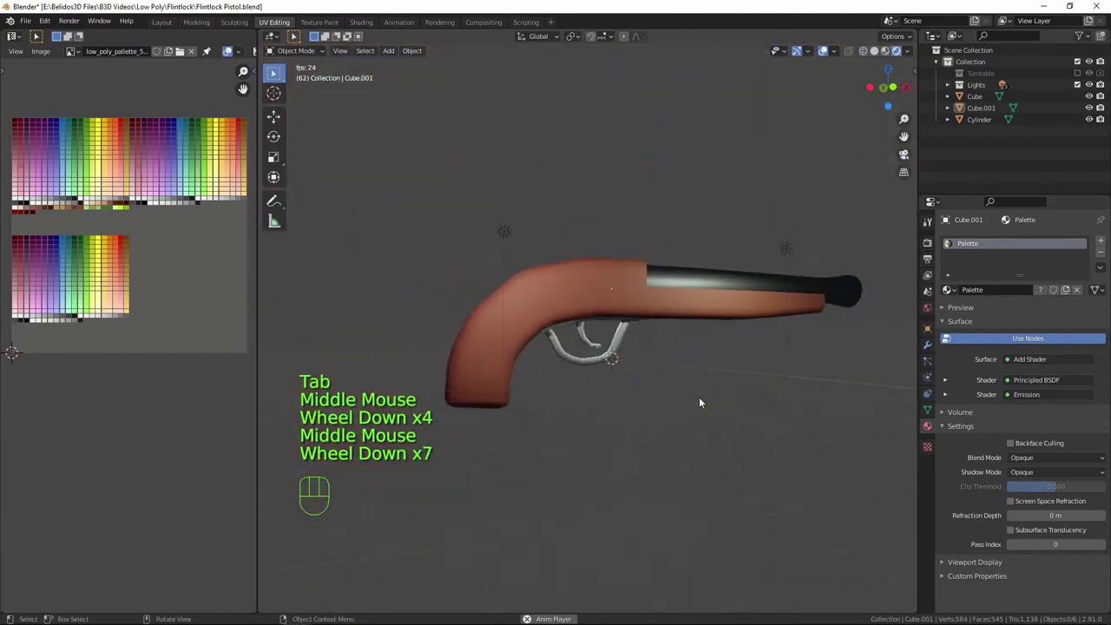
middle_click_drag(699, 397, 706, 437, "shift")
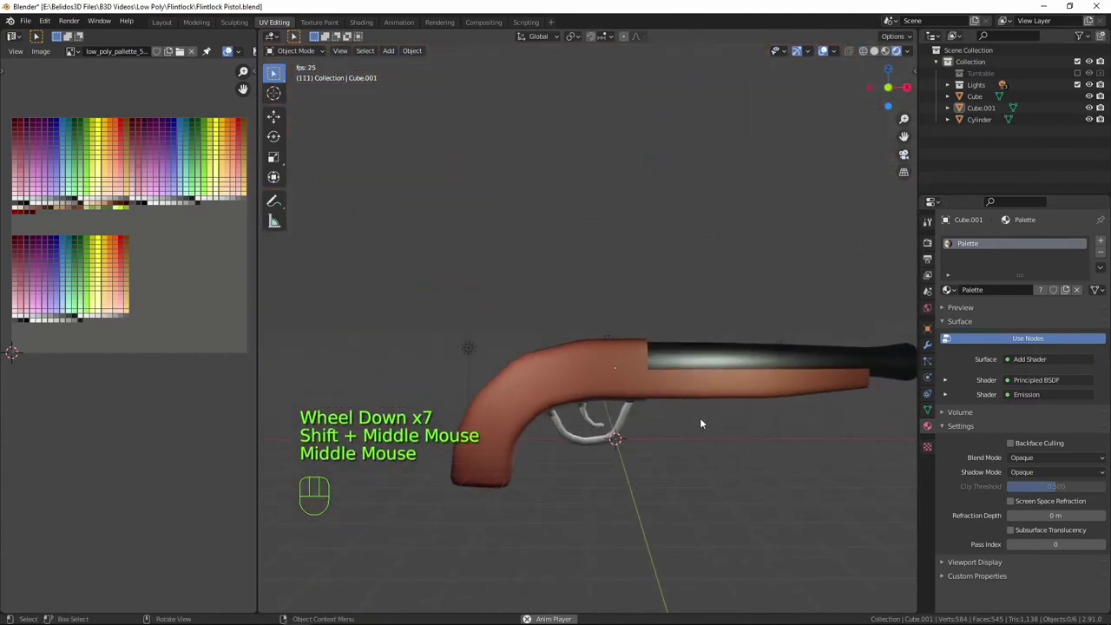
Add a mesh plane to the scene at the 3D cursor below the pistol.
key("KP_1")
middle_click_drag(687, 476, 663, 476, "shift")
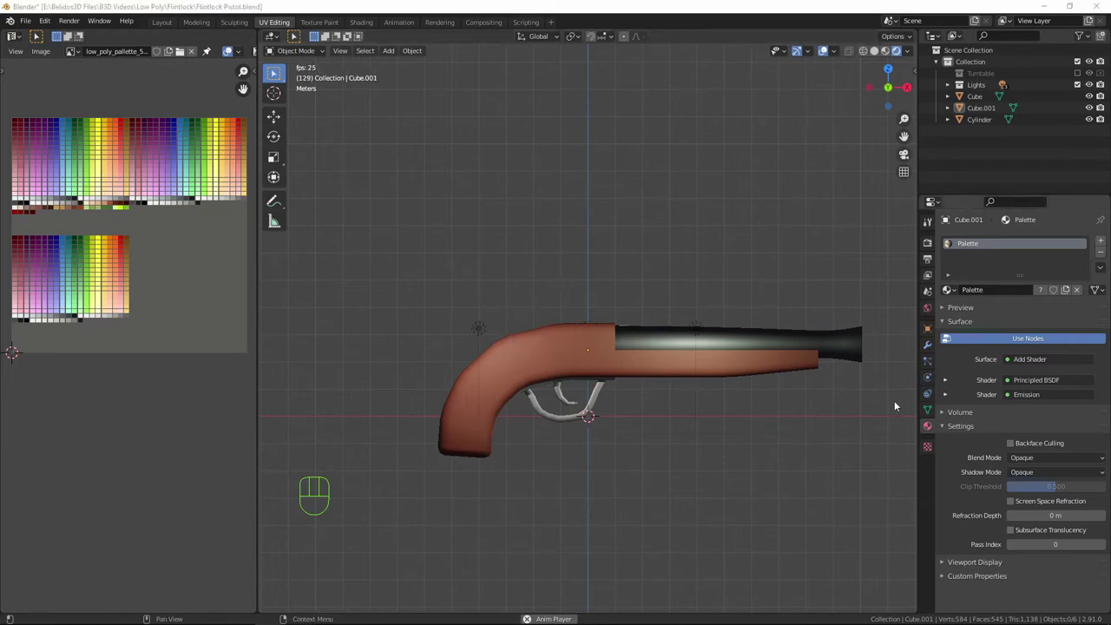
scroll(607, 361, "up", 2)
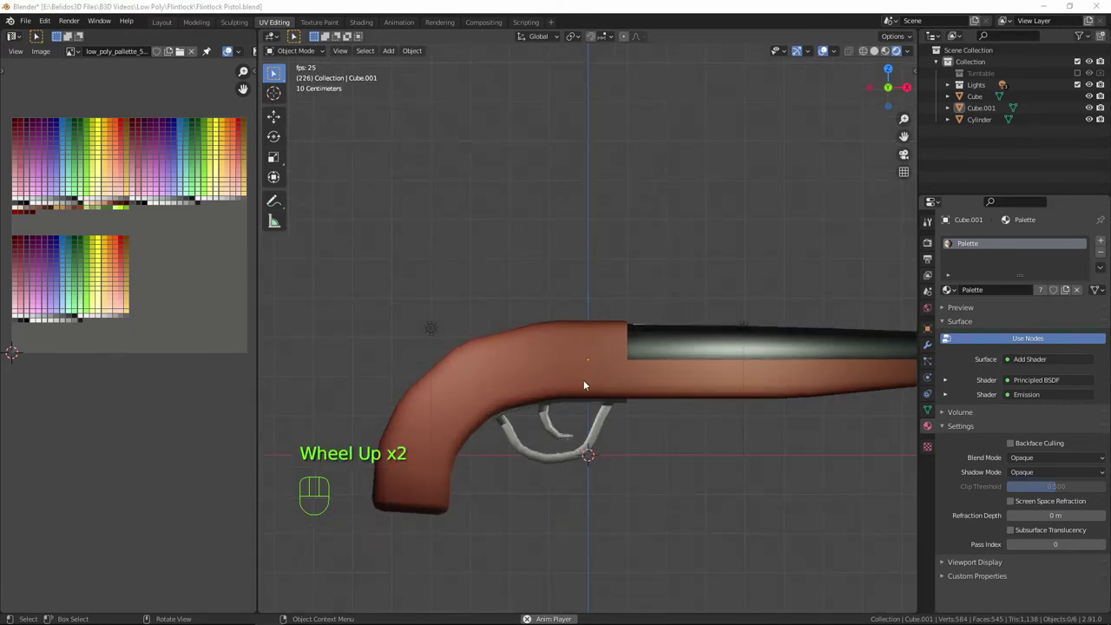
scroll(603, 390, "up", 2)
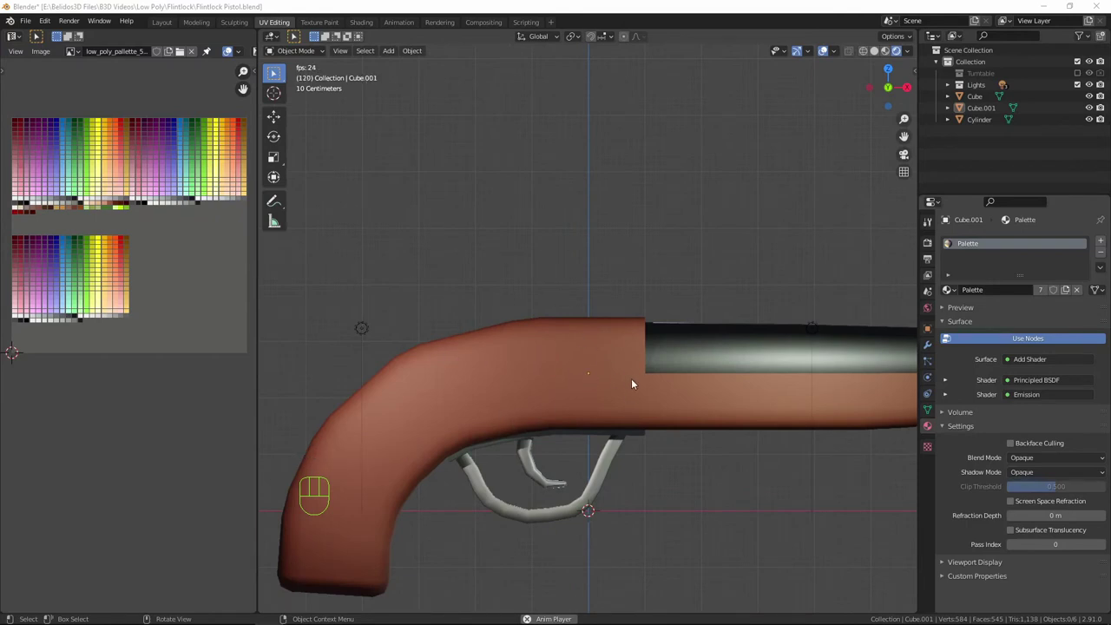
left_click(588, 387)
key("shift+a")
mouse_move(586, 381)
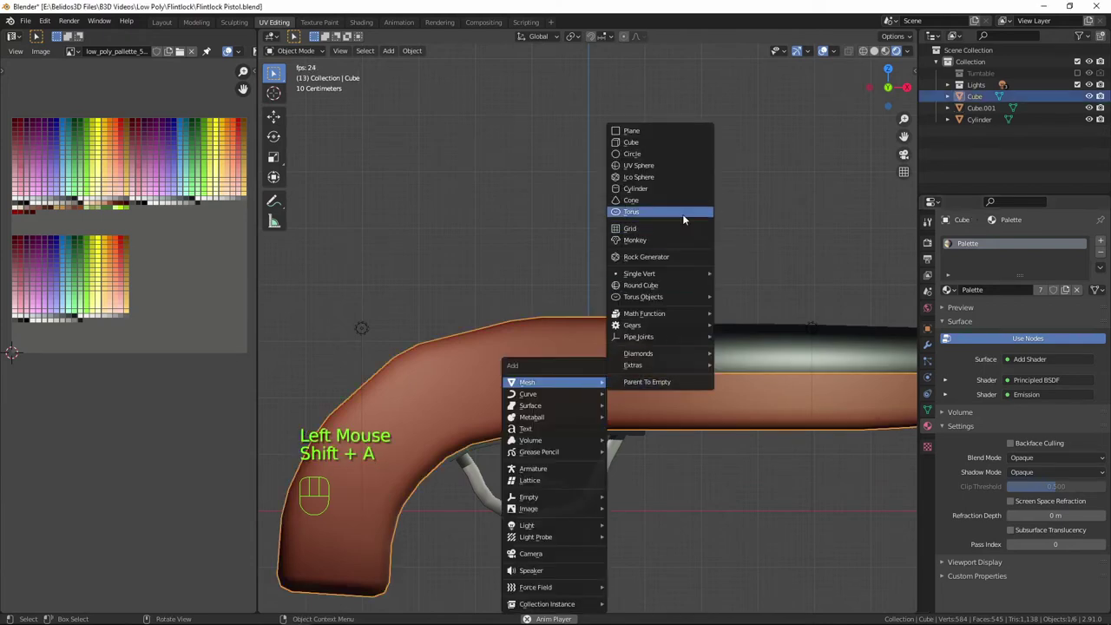
left_click(658, 132)
scroll(635, 402, "down", 2)
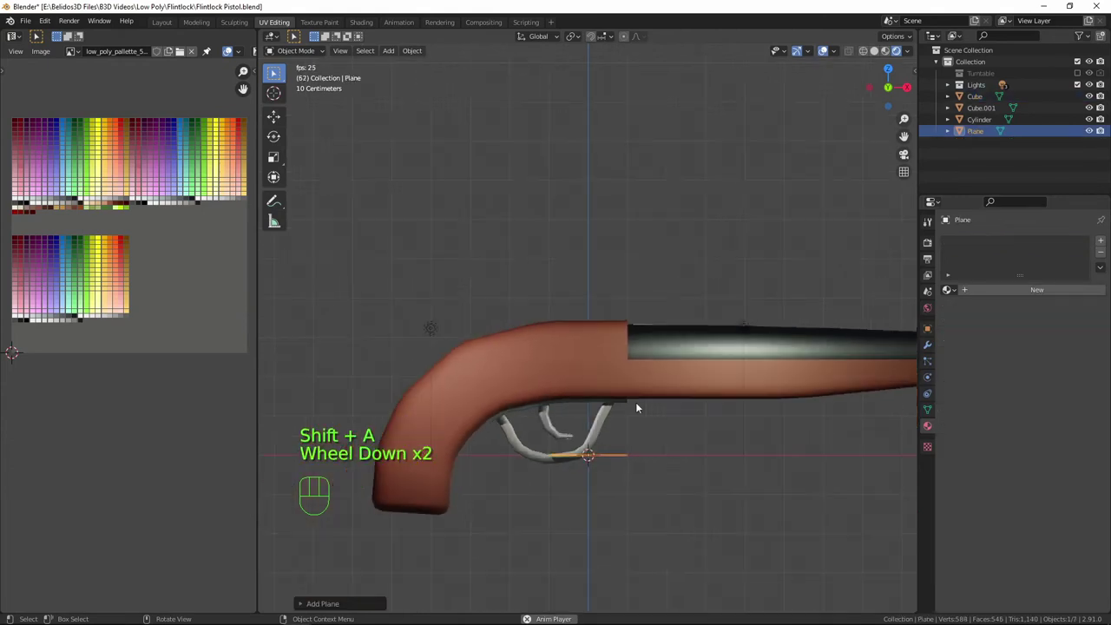
Rotate the whole plane 90 degrees about the global X axis in Edit Mode so it stands upright.
middle_click_drag(635, 408, 579, 403)
key("Tab")
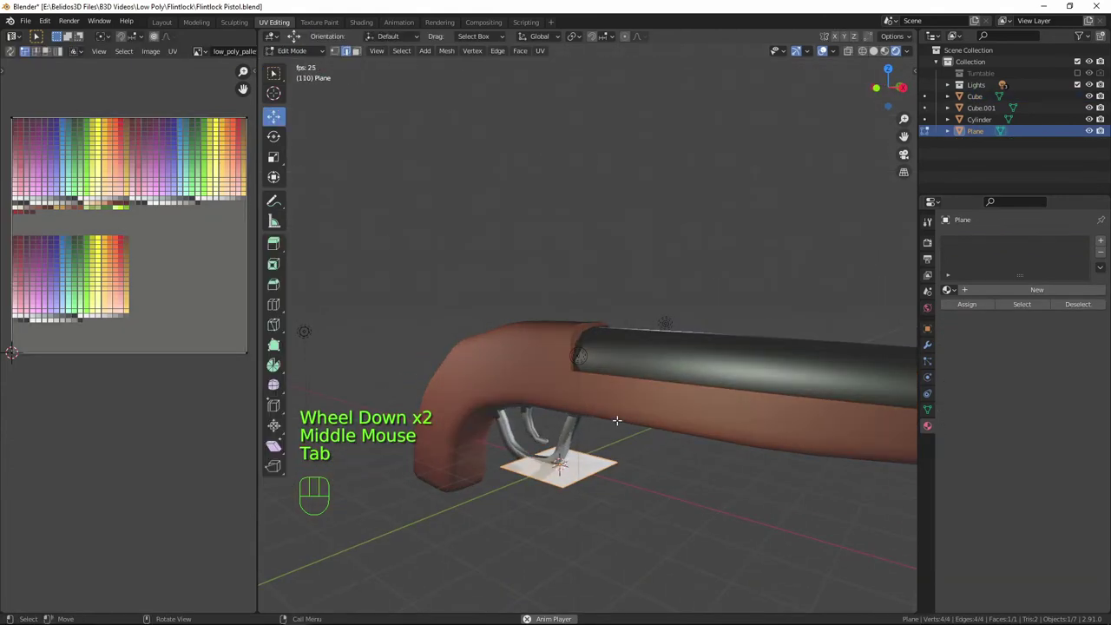
key("a")
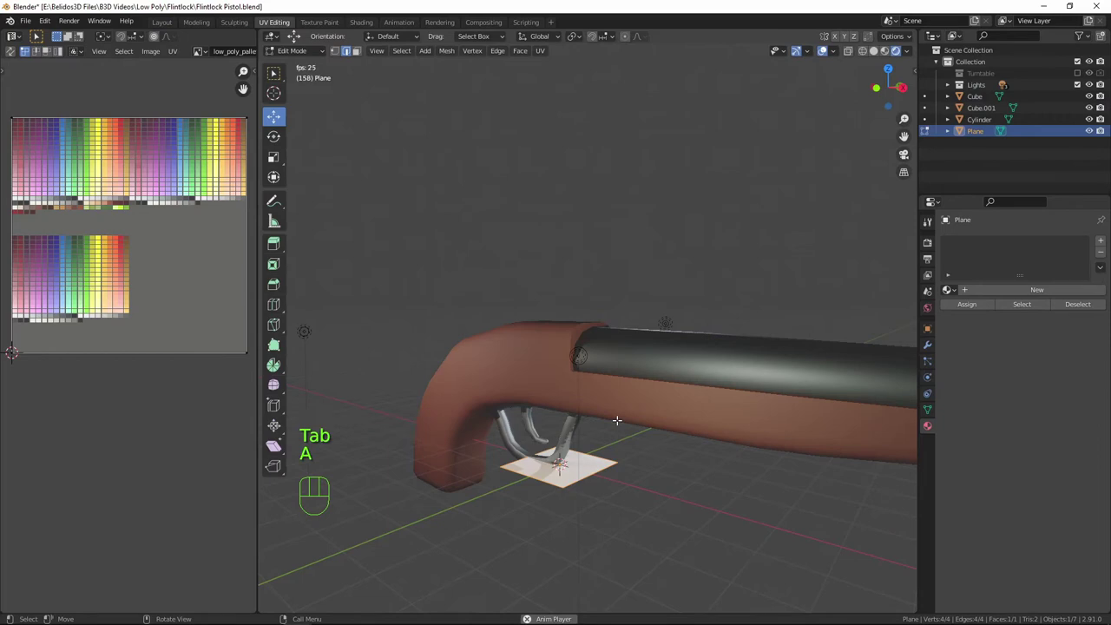
key("r")
type("x")
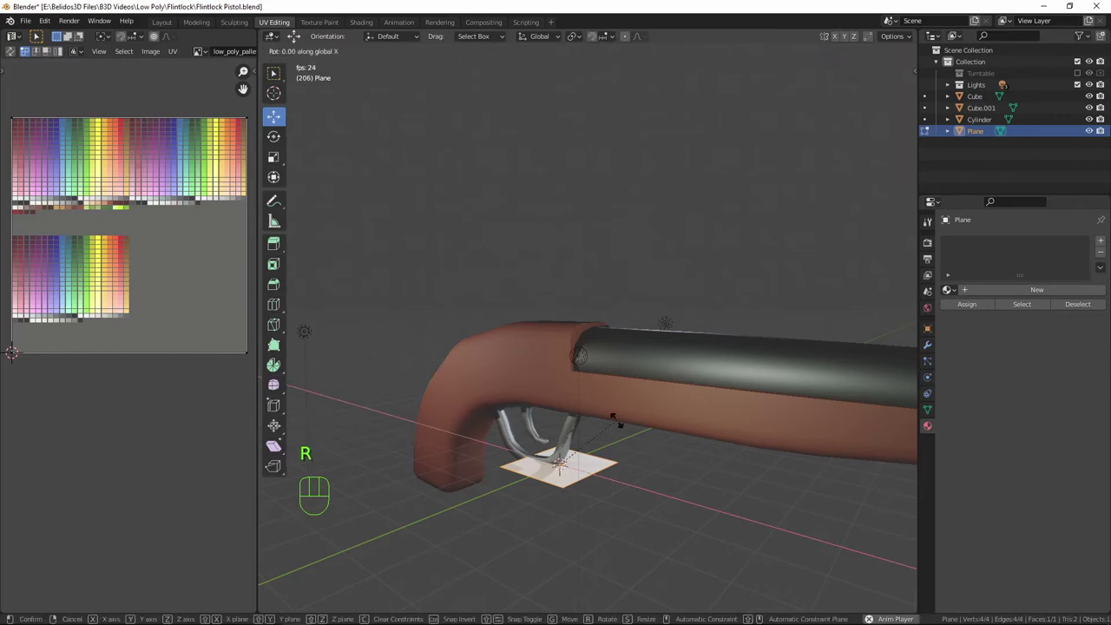
type("90")
key("Return")
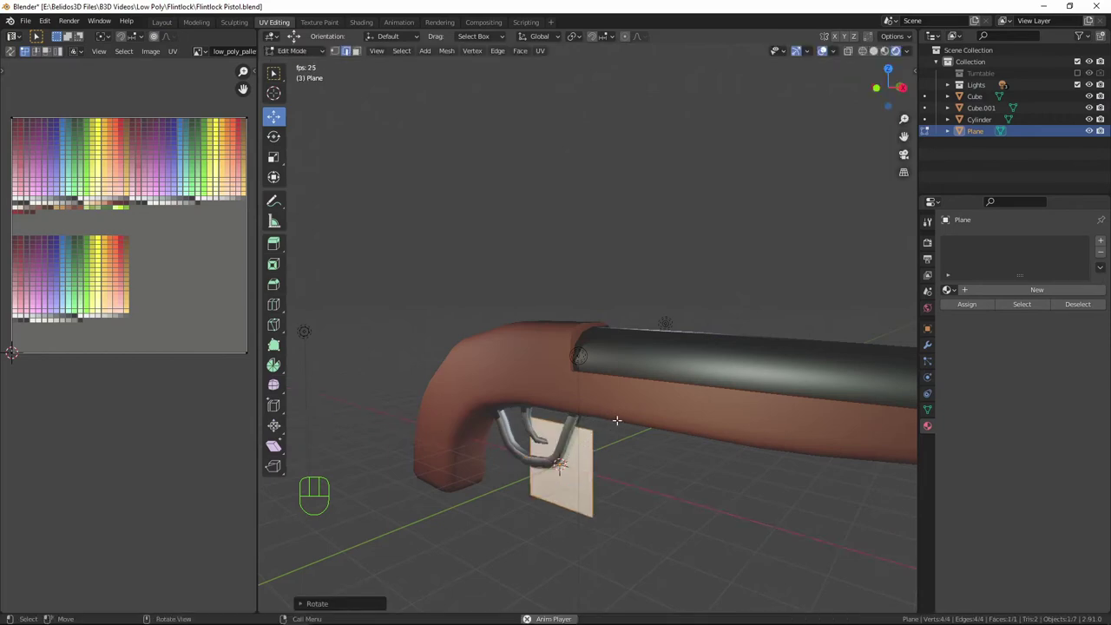
In front view, move the plane about 2.5 m up and 0.7 m toward the grip, over the stock, and switch to wireframe shading.
key("KP_1")
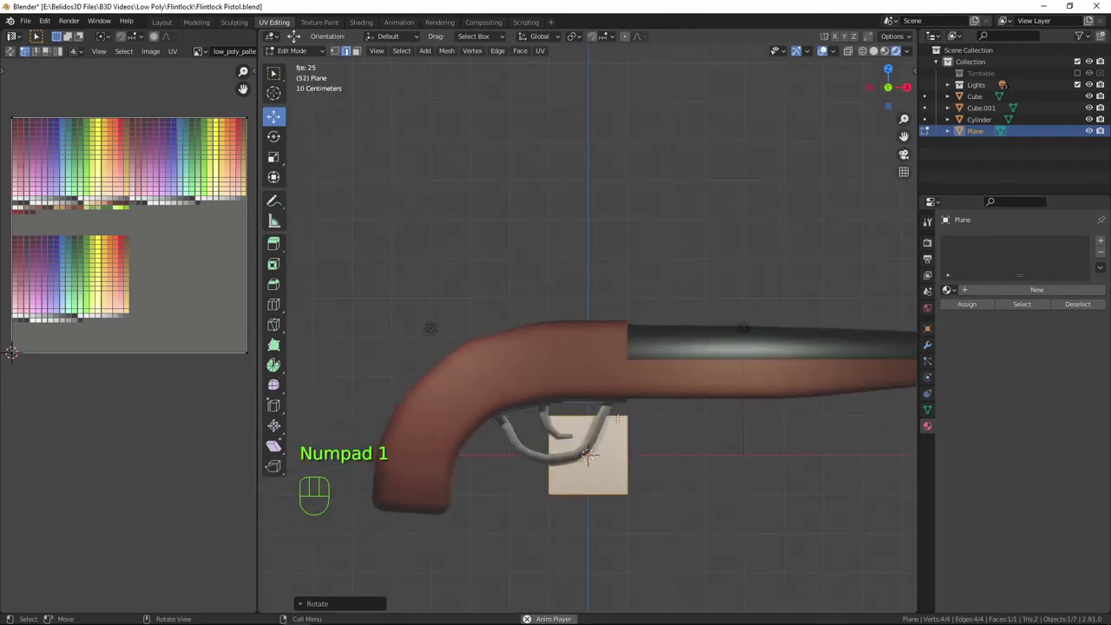
key("g")
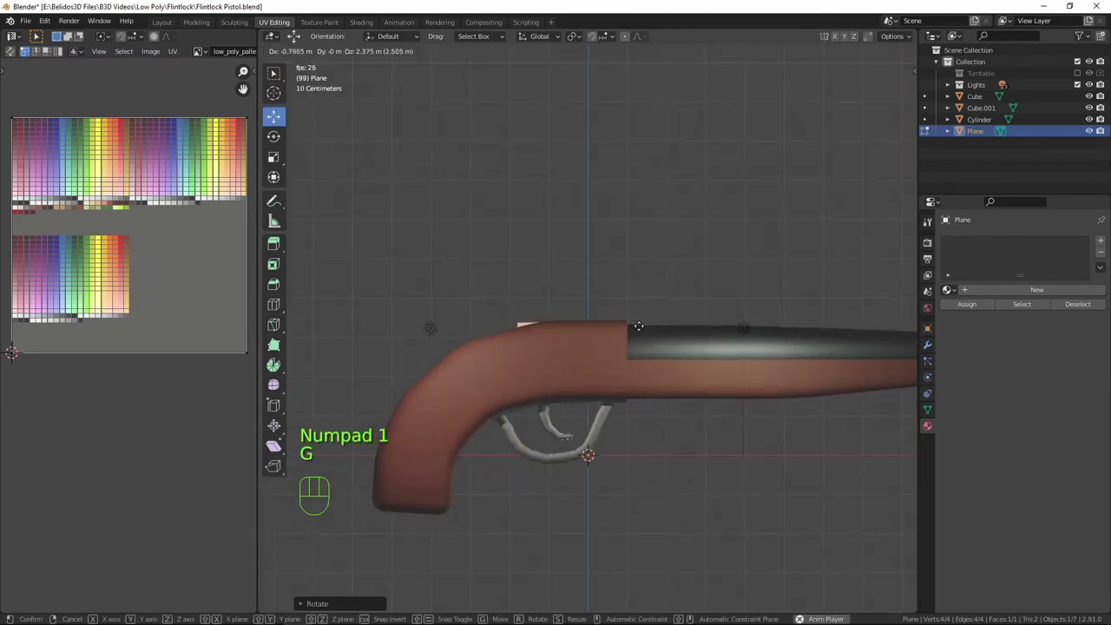
left_click(642, 321)
scroll(641, 322, "up", 2)
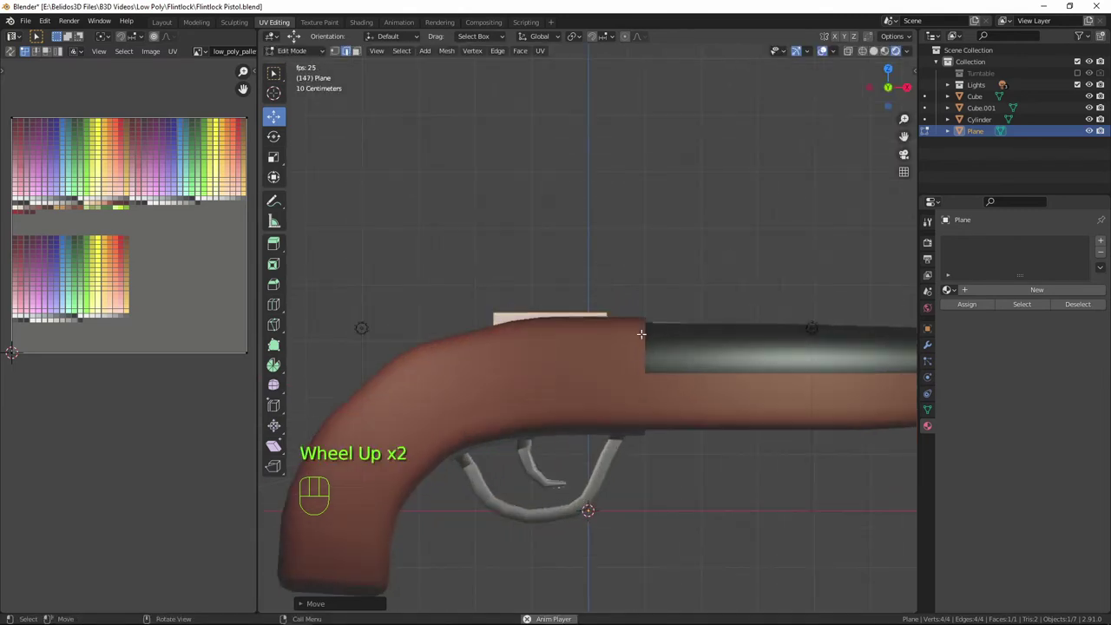
middle_click_drag(632, 358, 682, 356, "shift")
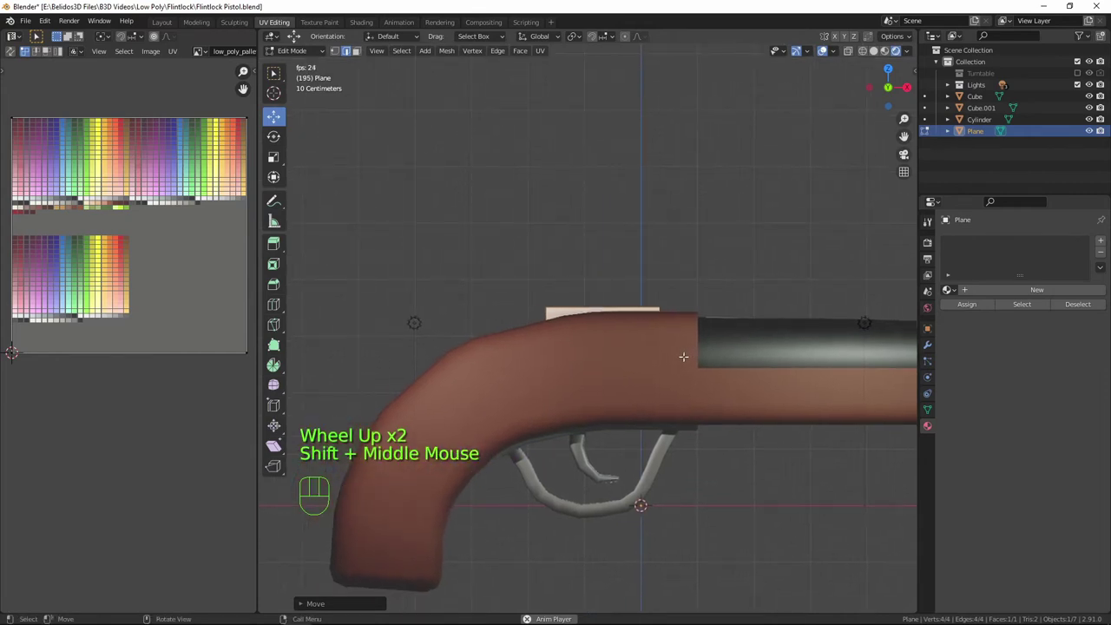
key("shift+z")
scroll(723, 411, "up", 3)
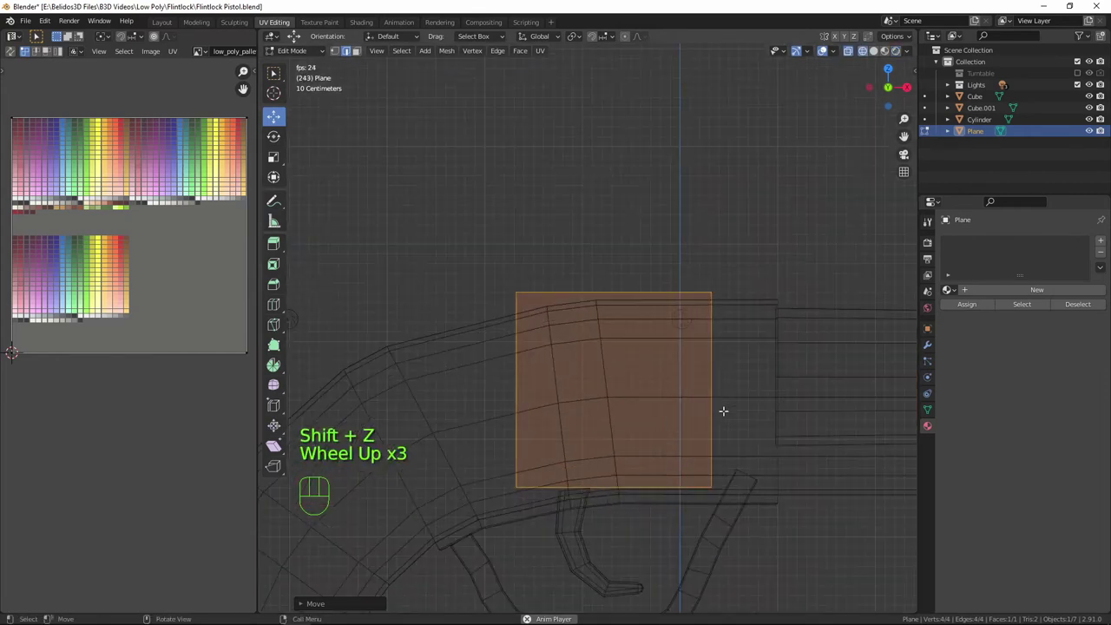
scroll(721, 406, "down", 3)
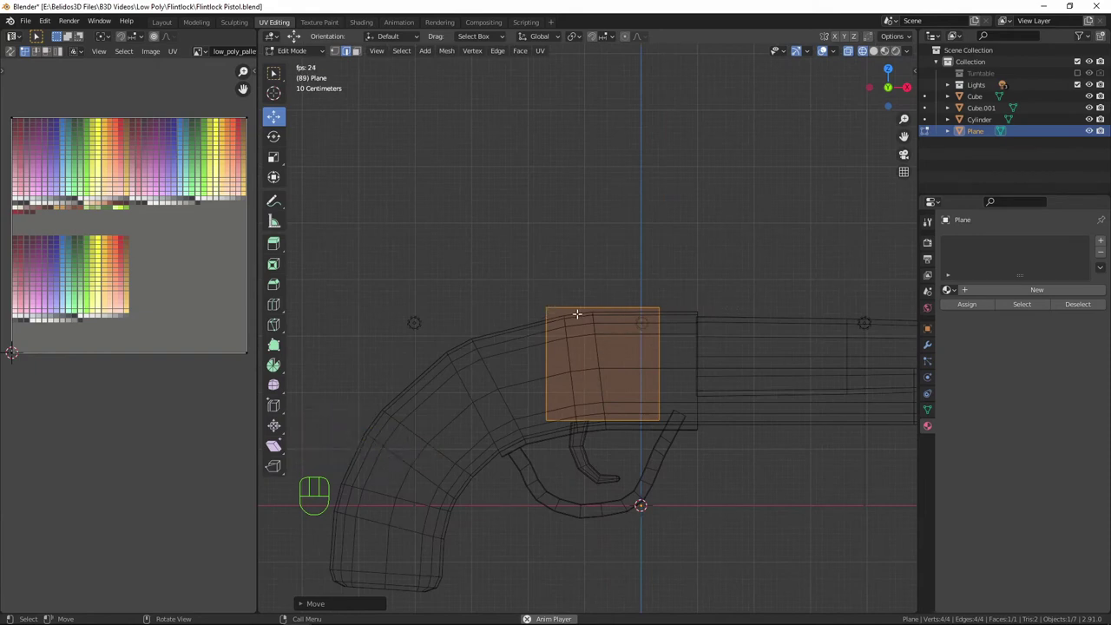
Lower the plane's upper edge along Z in two moves, about 0.33 m and then 0.09 m, to sit inside the stock outline.
left_click_drag(530, 295, 692, 340)
left_click(273, 73)
key("g")
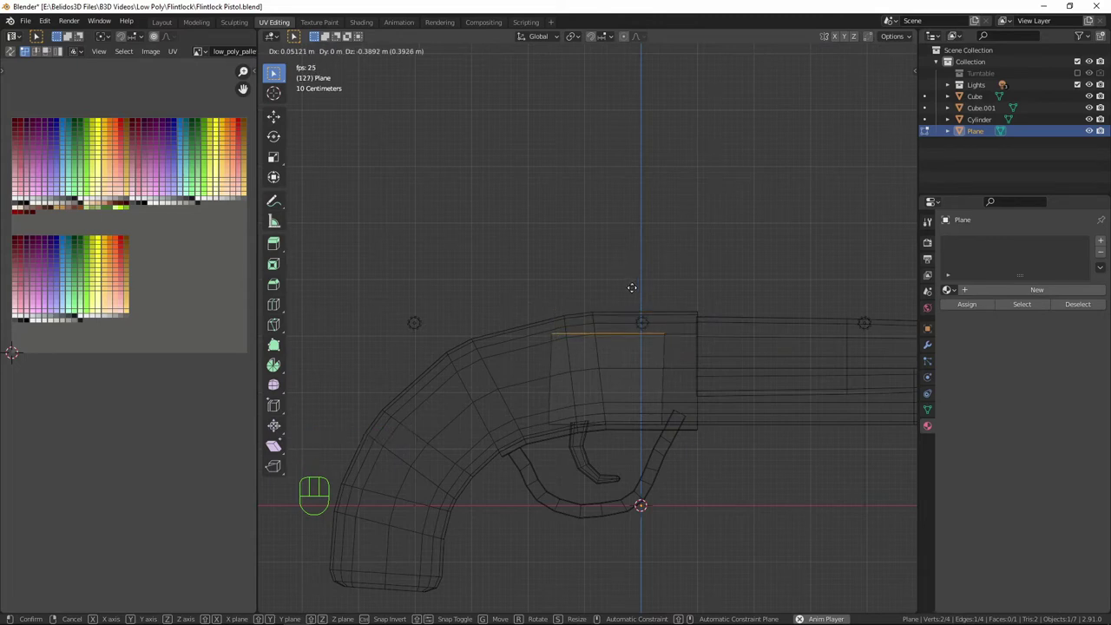
key("z")
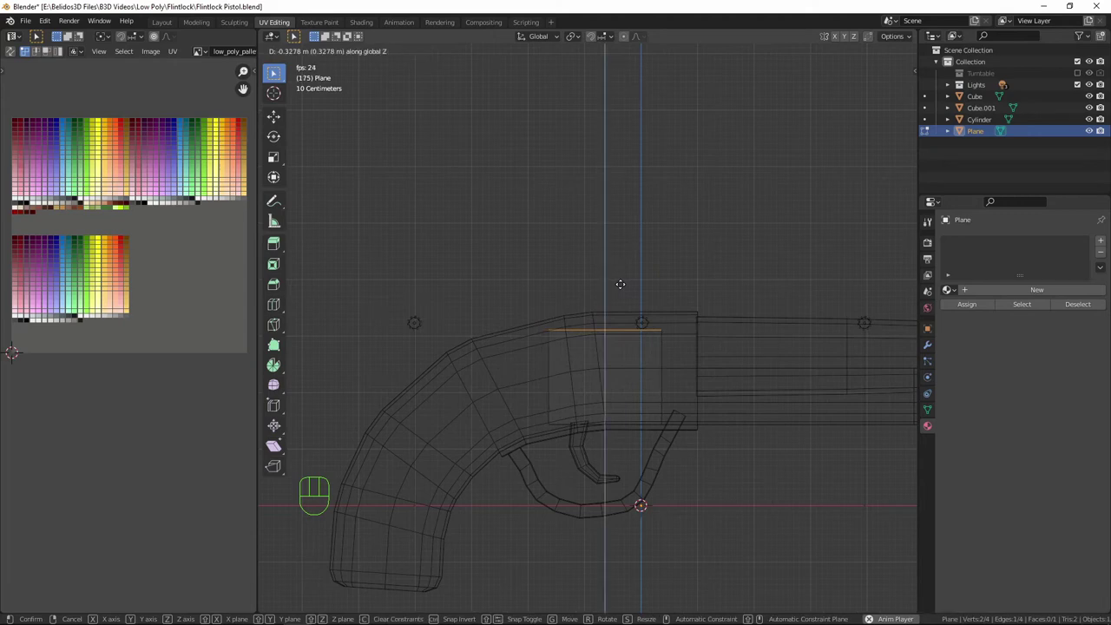
left_click(665, 289)
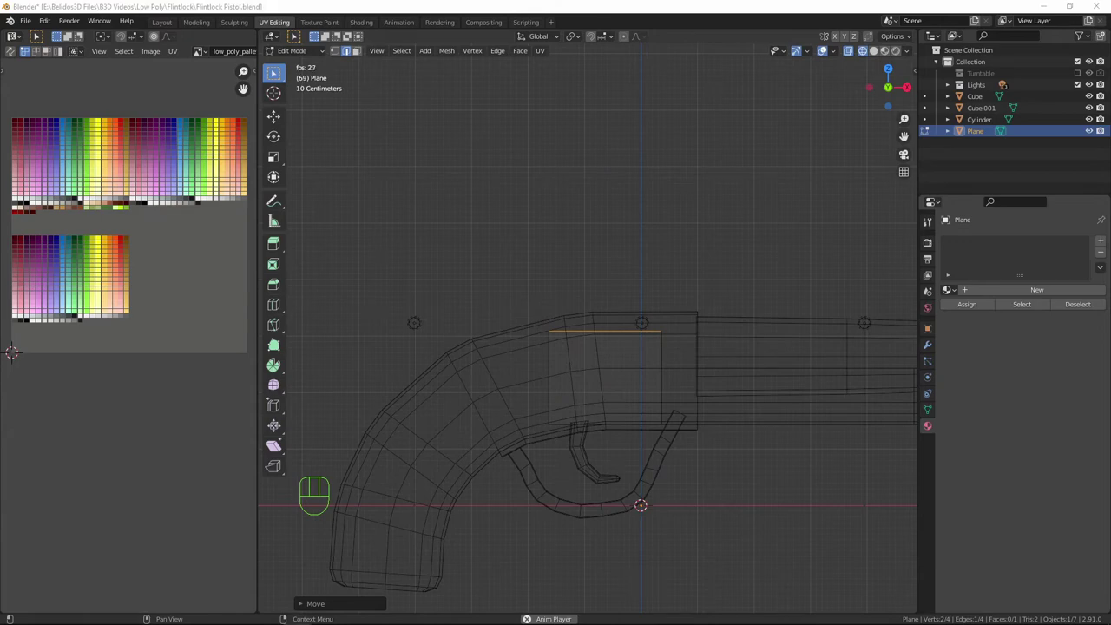
left_click(625, 333)
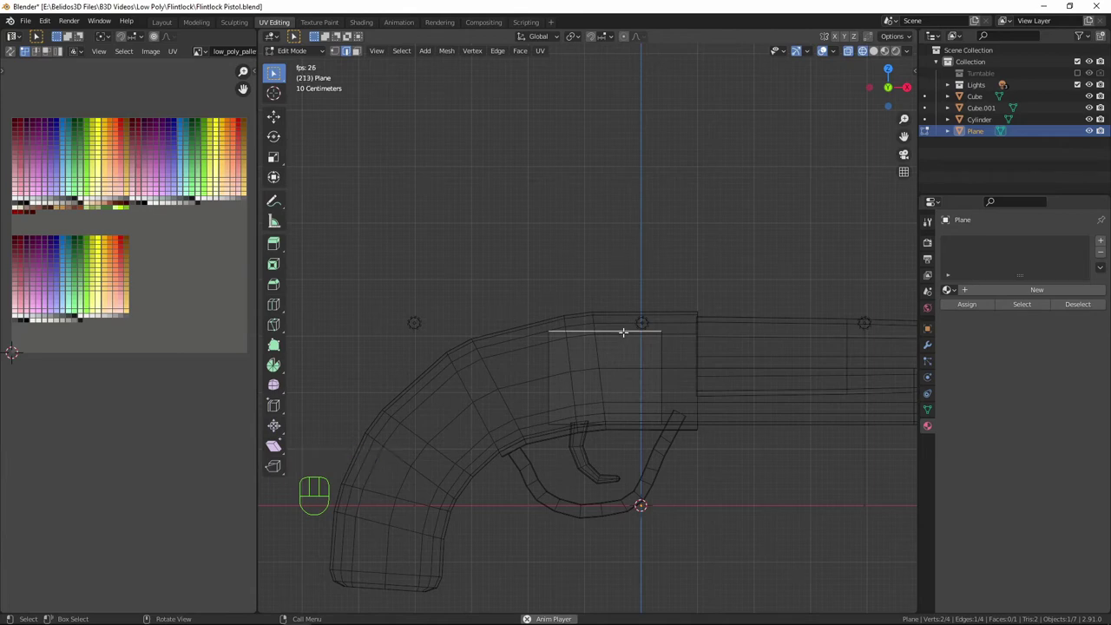
key("g")
key("z")
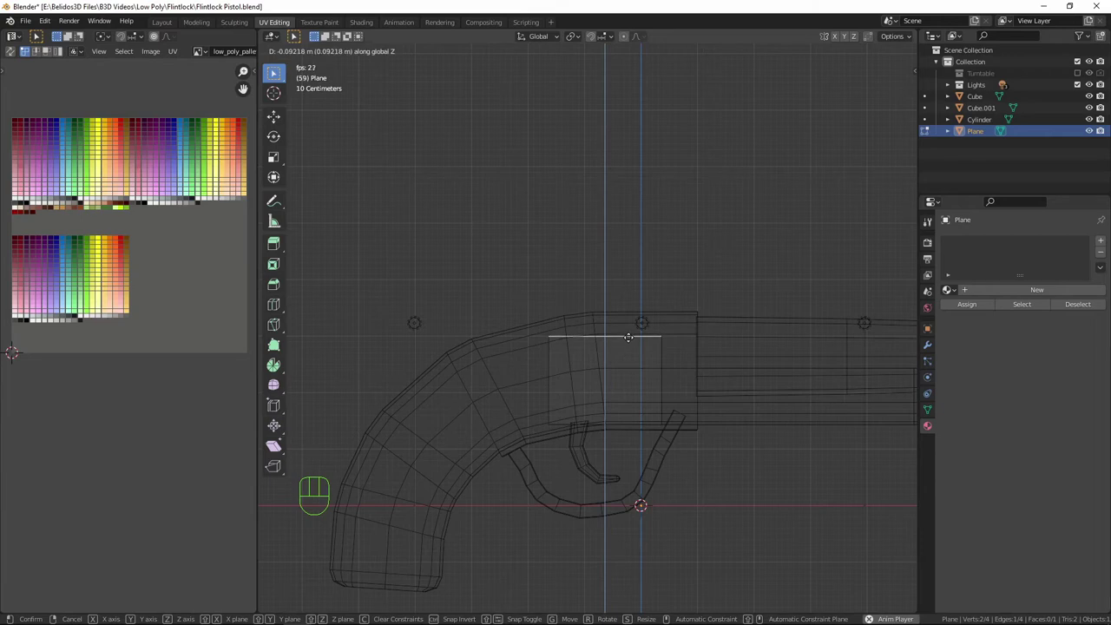
left_click(629, 336)
Raise the plane's lower edge along Z by about 0.41 m.
left_click(564, 424)
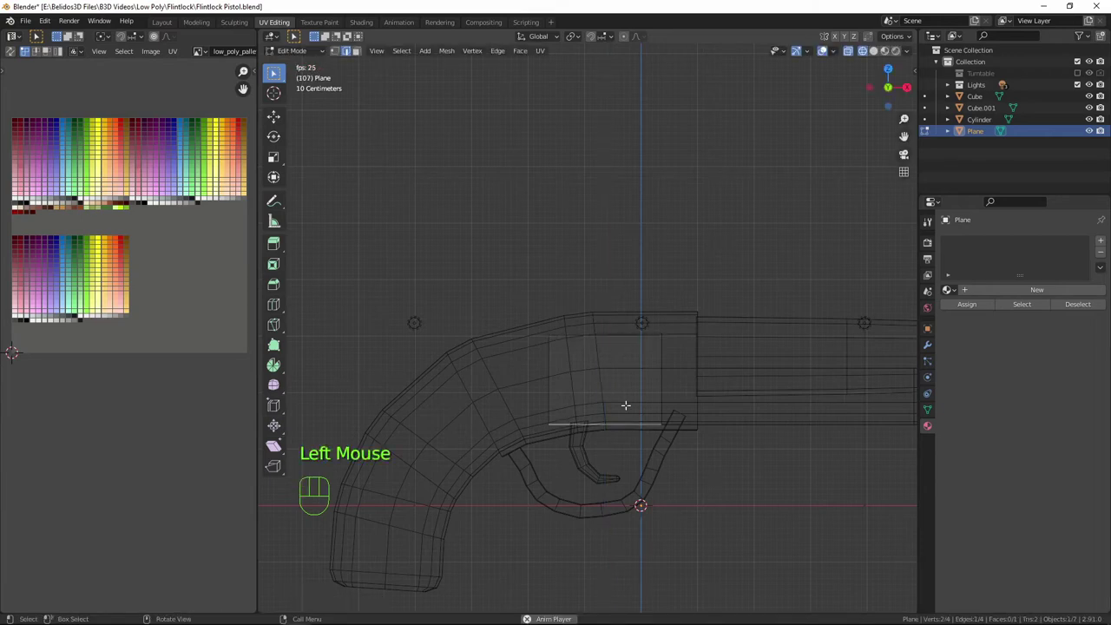
key("g")
key("z")
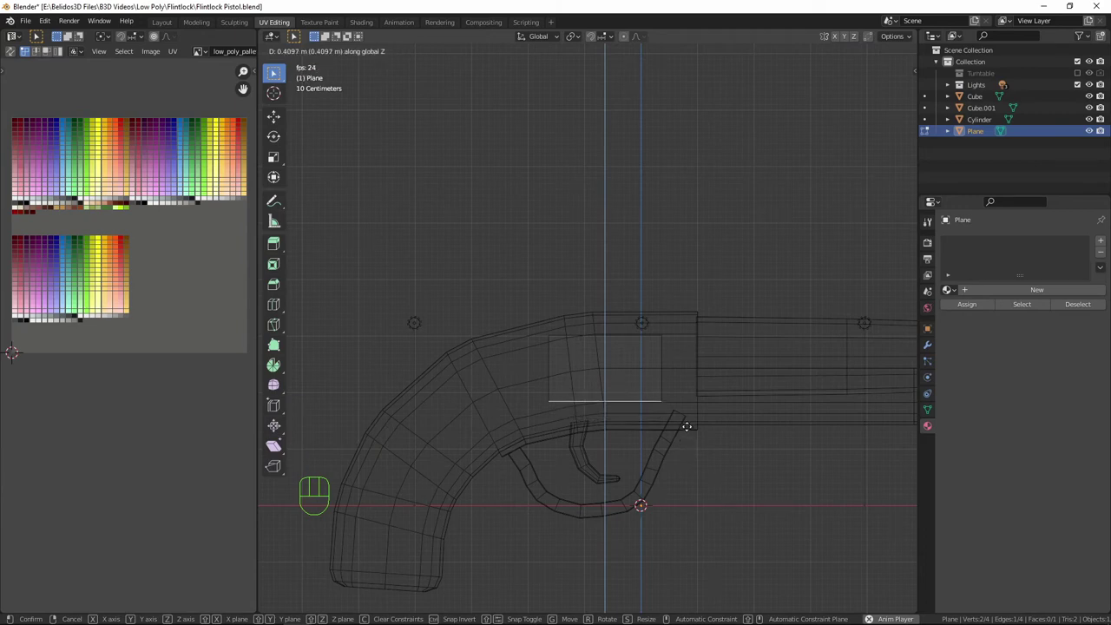
left_click(686, 426)
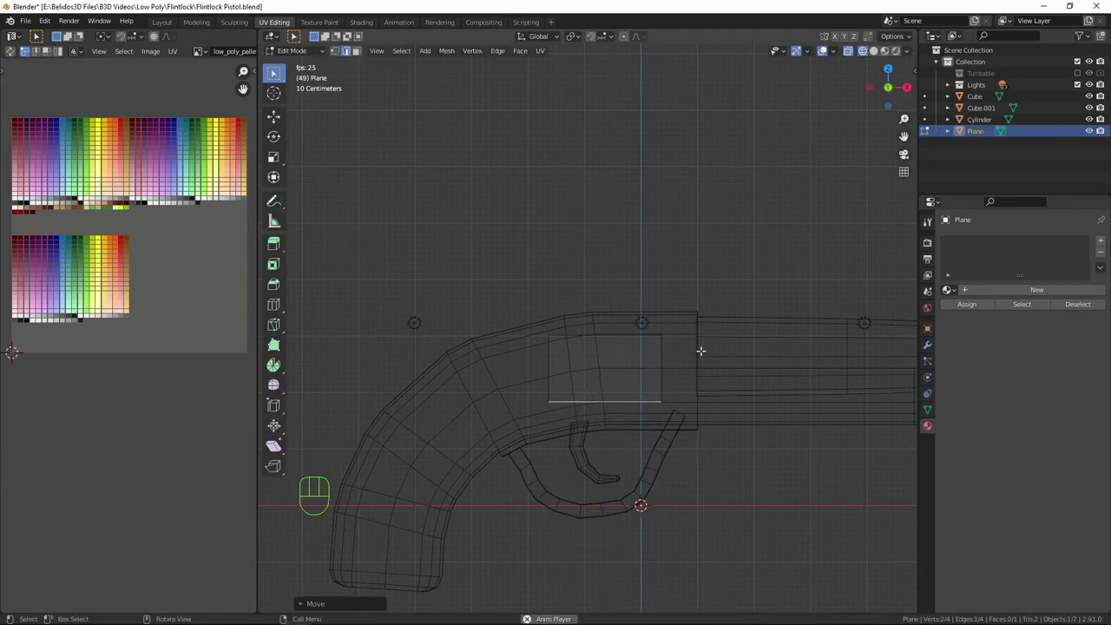
Add a horizontal loop cut across the plane and slide it about 0.21 toward the lower edge.
key("ctrl+r")
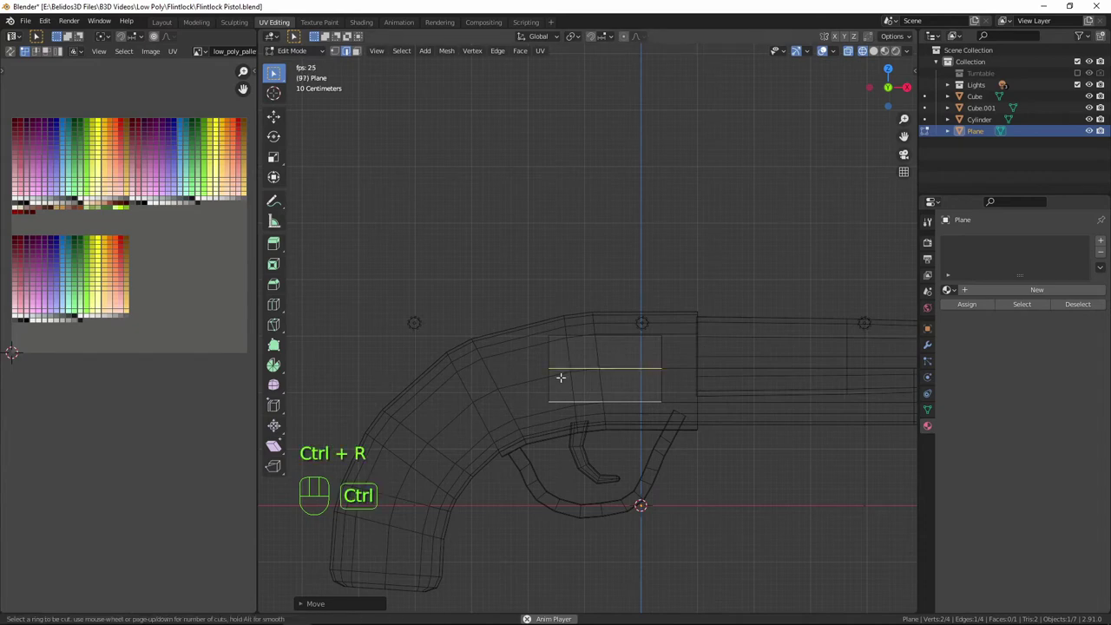
left_click(560, 377)
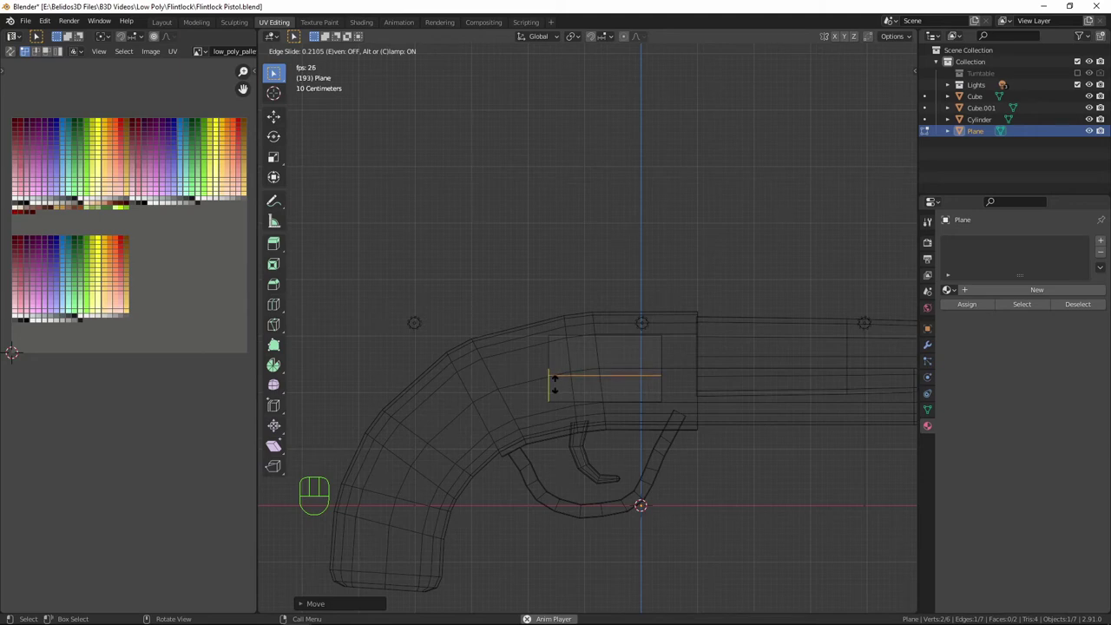
left_click(571, 382)
Extrude the plane's lower barrel-side edge about 1.64 m along global X toward the barrel to form a narrow strip.
left_click(660, 386)
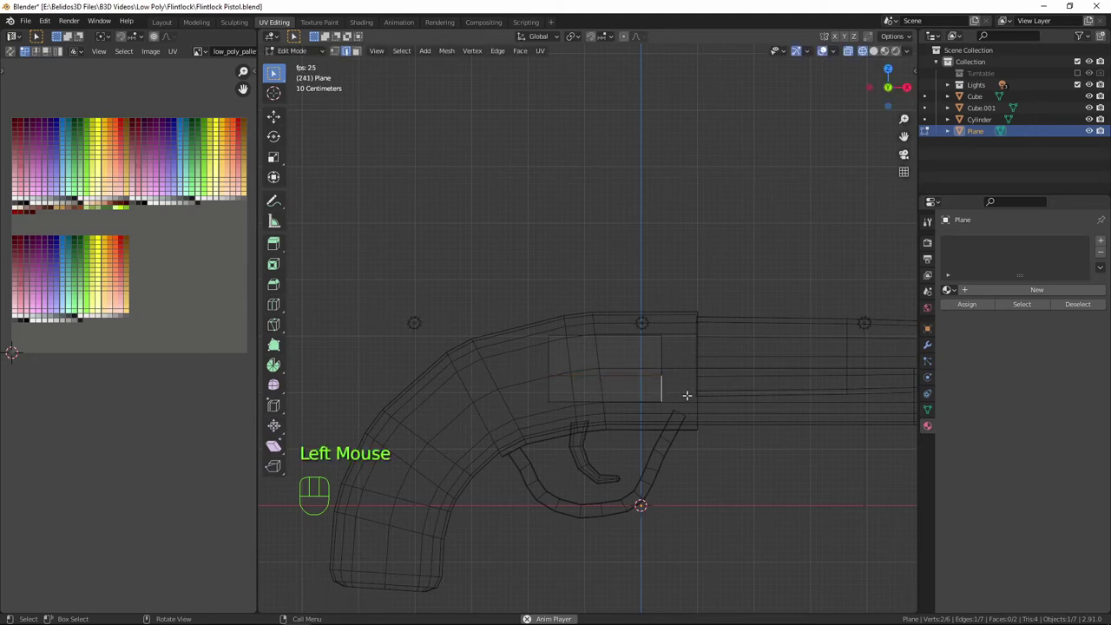
key("e")
key("x")
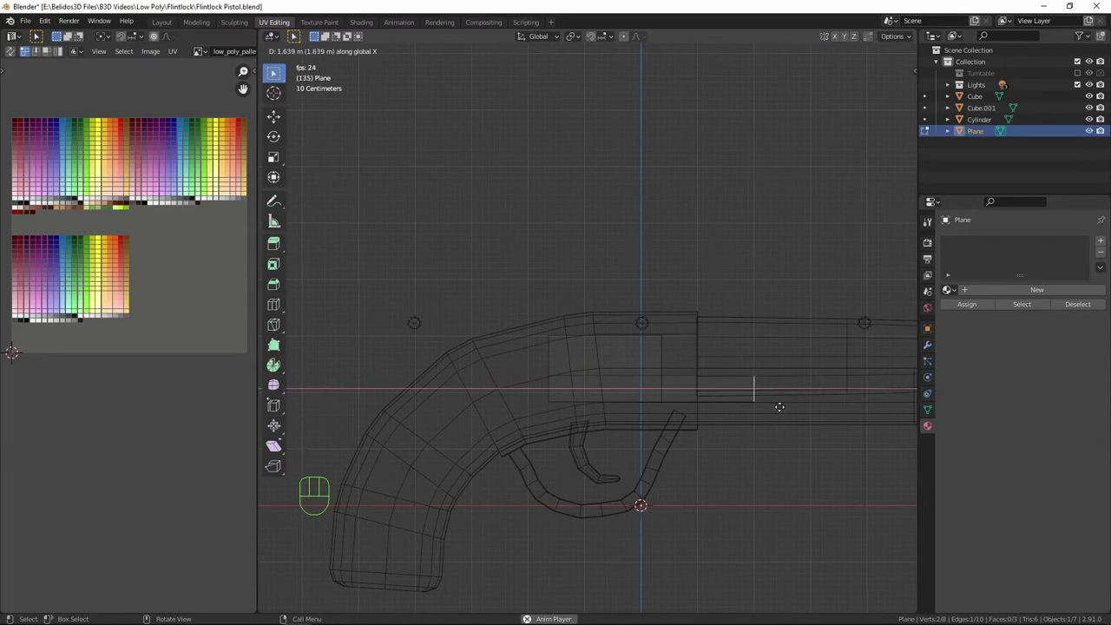
left_click(779, 406)
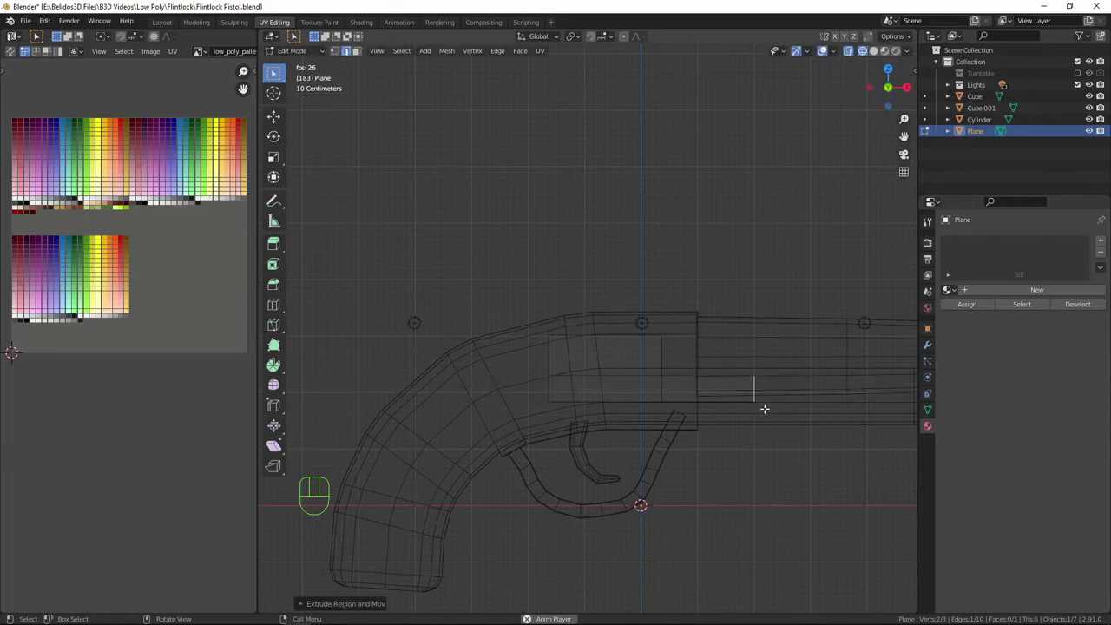
Slide the lower vertex at the strip's far end about 0.59 up the end edge to taper the strip.
left_click(757, 404)
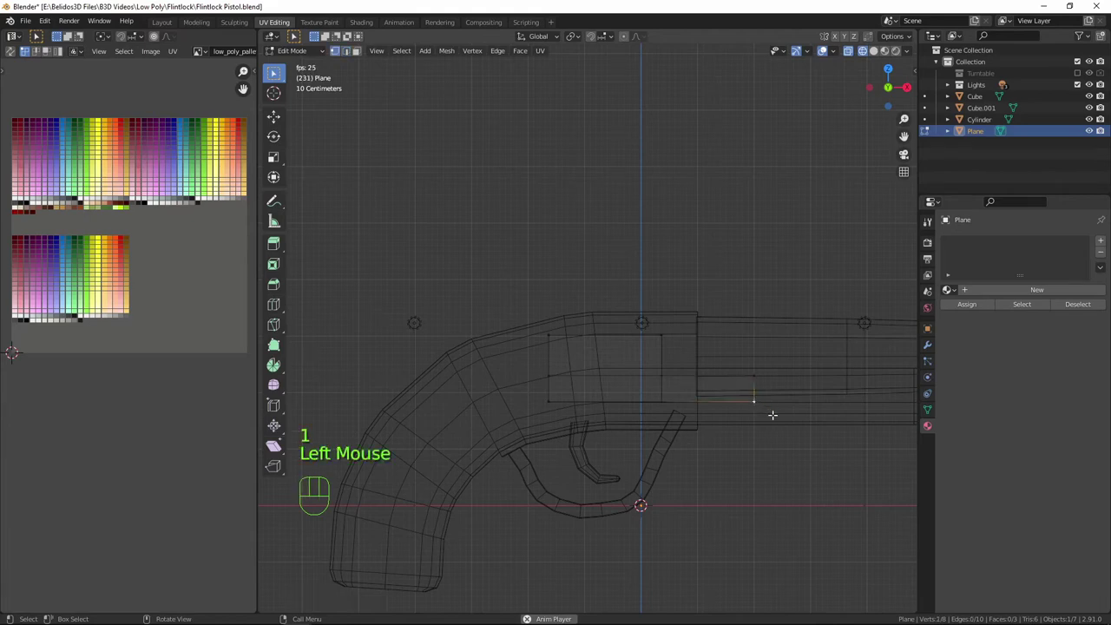
key("g")
key("g")
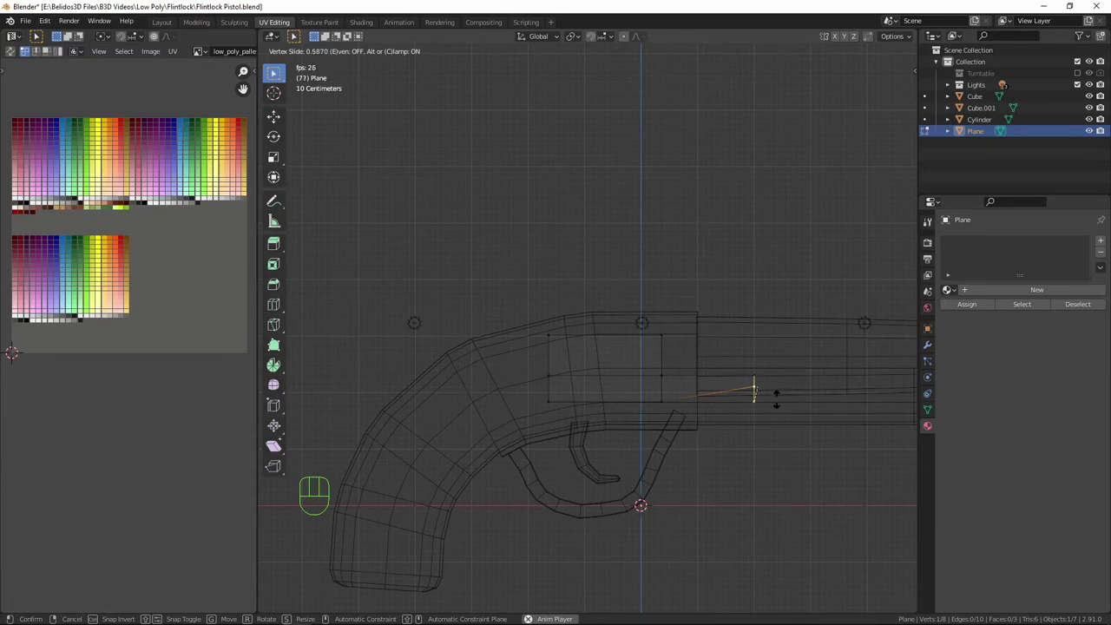
left_click(775, 399)
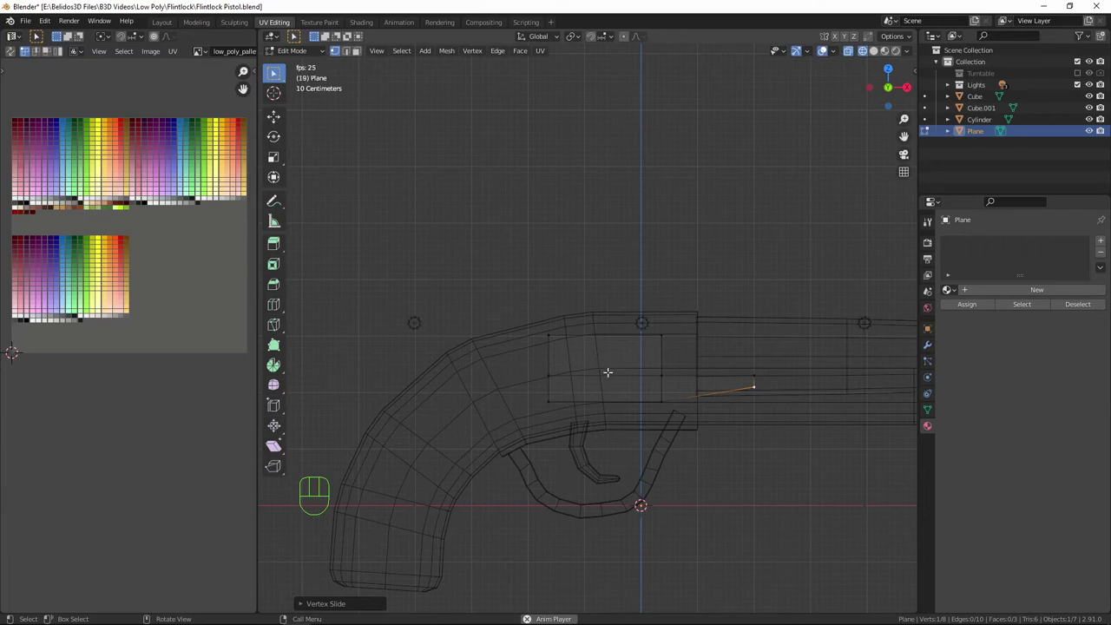
Add two vertical loop cuts to the main part of the plane and spread them apart by scaling along X.
key("ctrl+r")
scroll(597, 344, "up", 1)
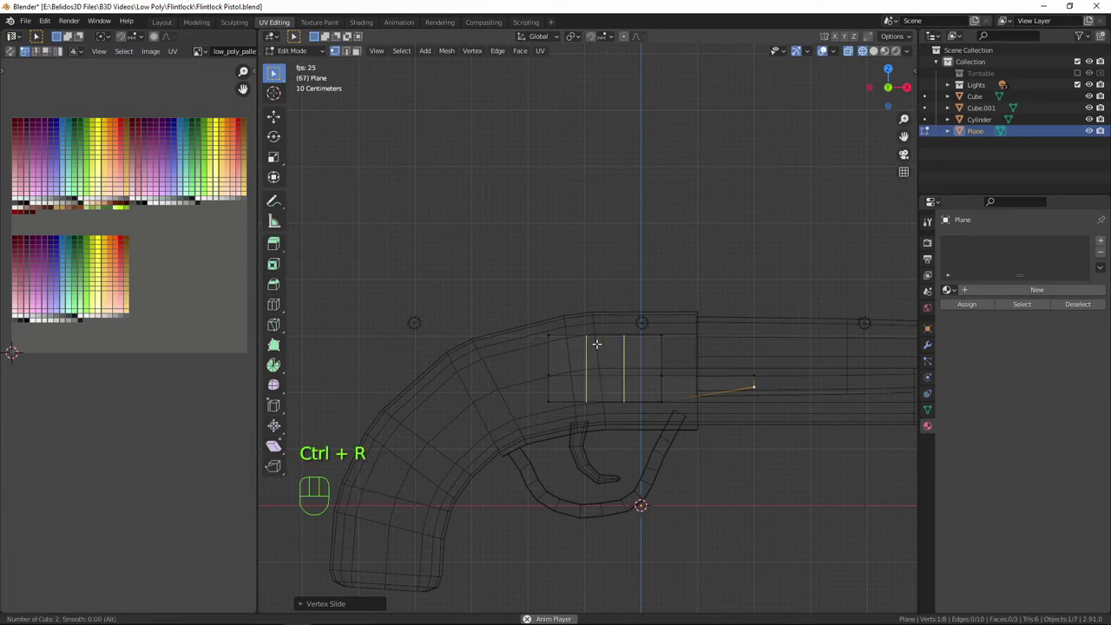
left_click(596, 345)
right_click(596, 347)
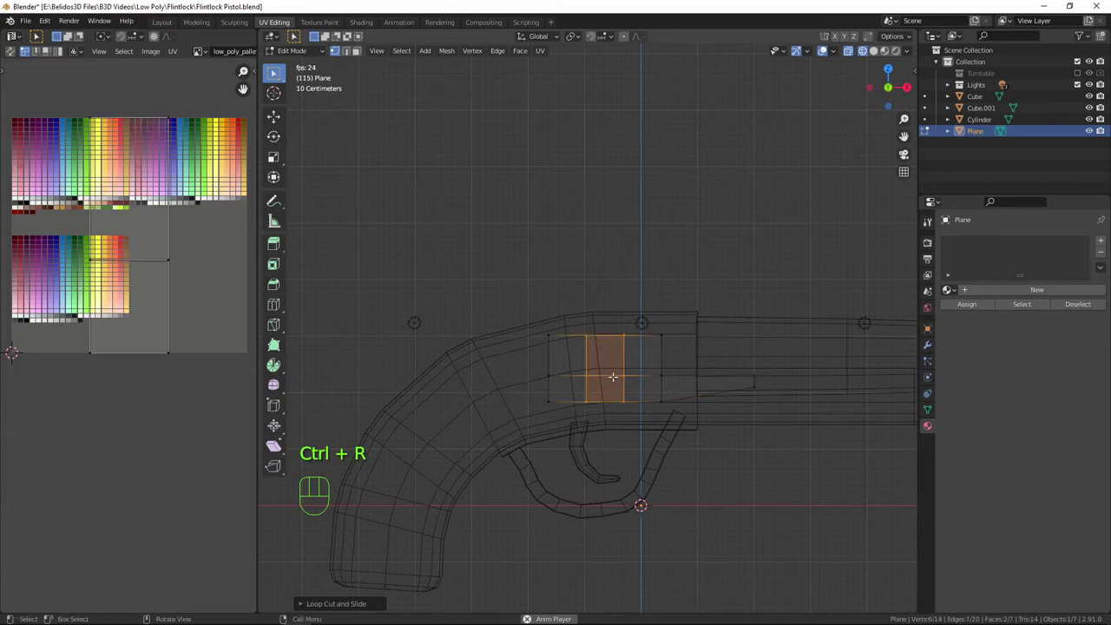
key("s")
key("x")
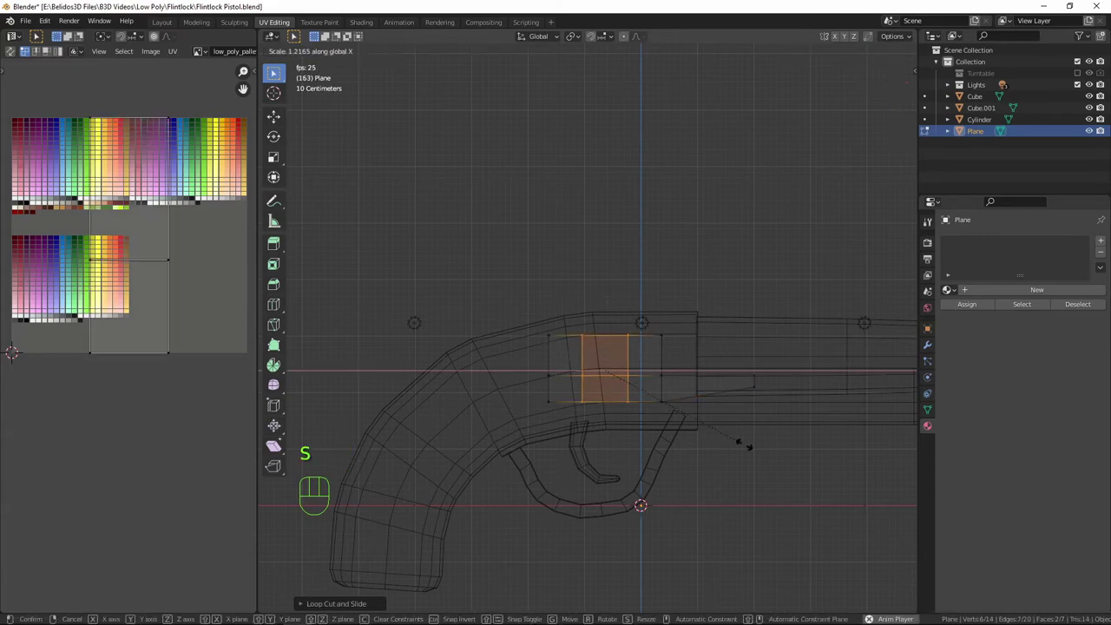
left_click(803, 472)
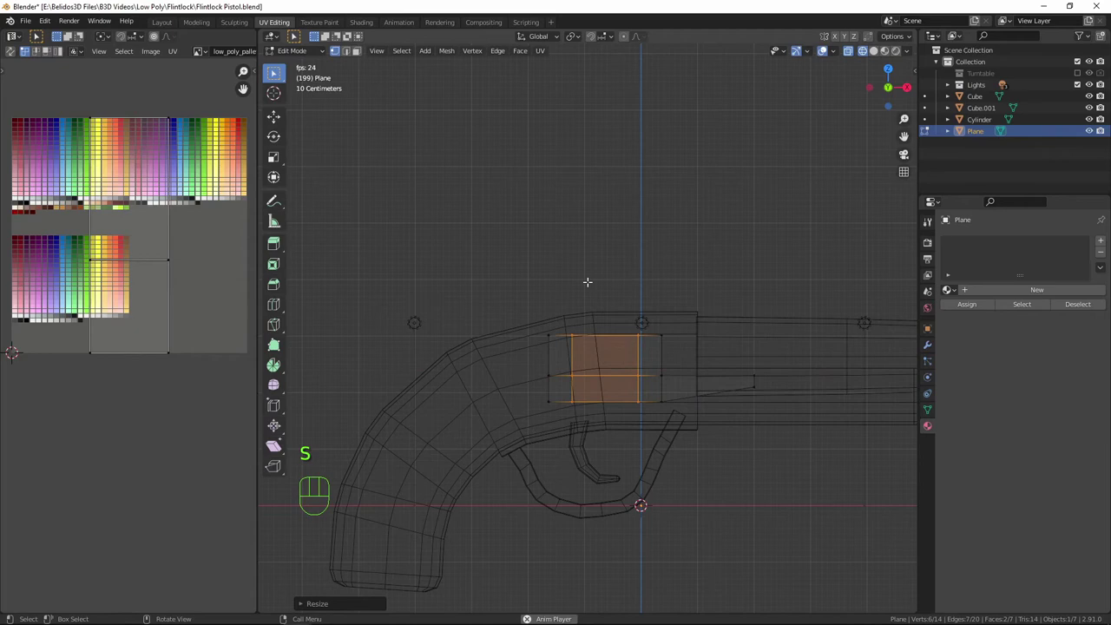
Chamfer the plane's outline by lowering its two upper corner vertices along Z and raising the lower grip-side corner.
left_click(548, 335)
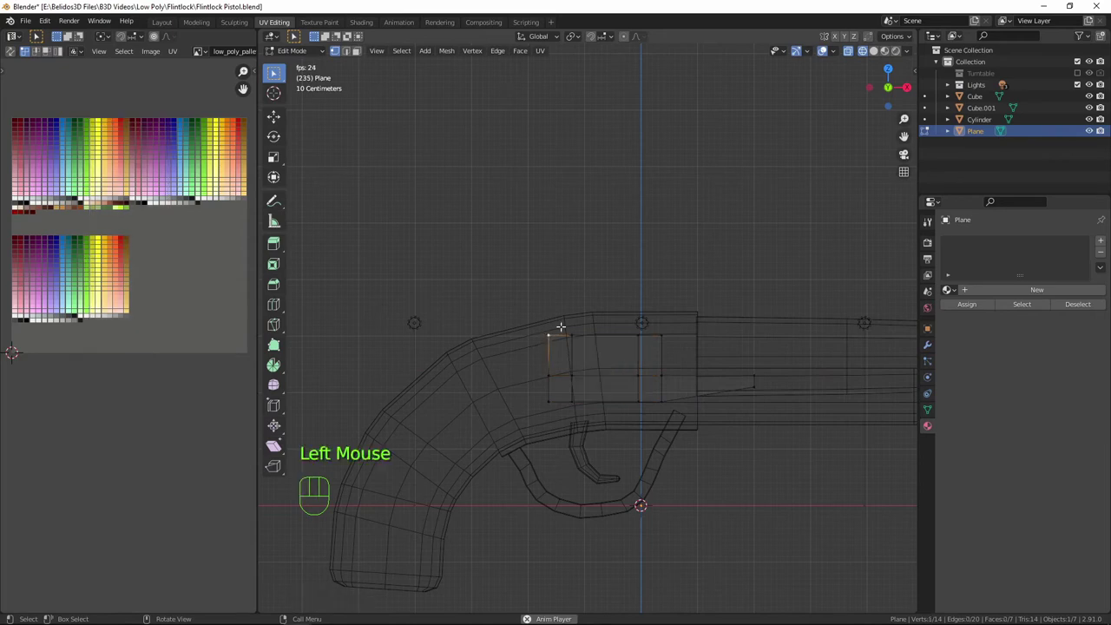
left_click(660, 335, "shift")
key("g")
key("z")
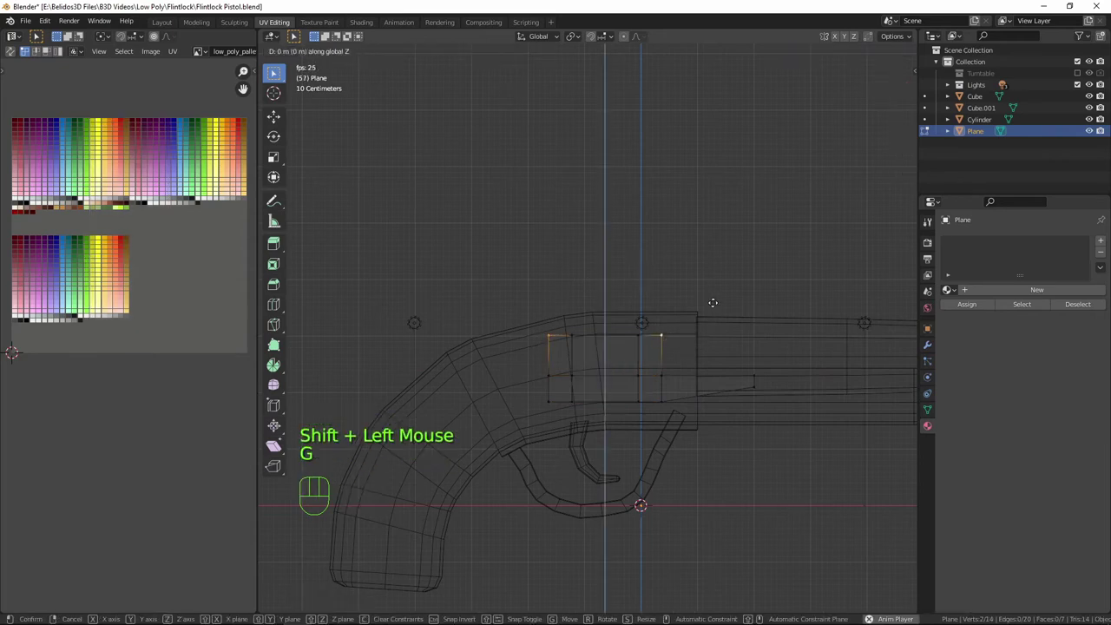
left_click(715, 314)
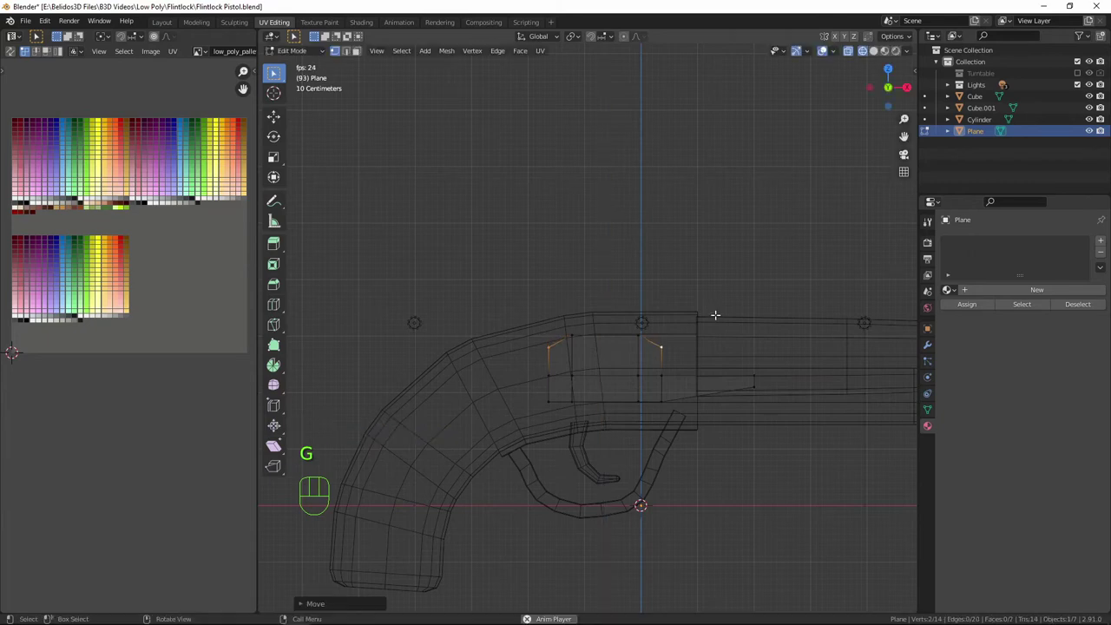
left_click(547, 398)
key("g")
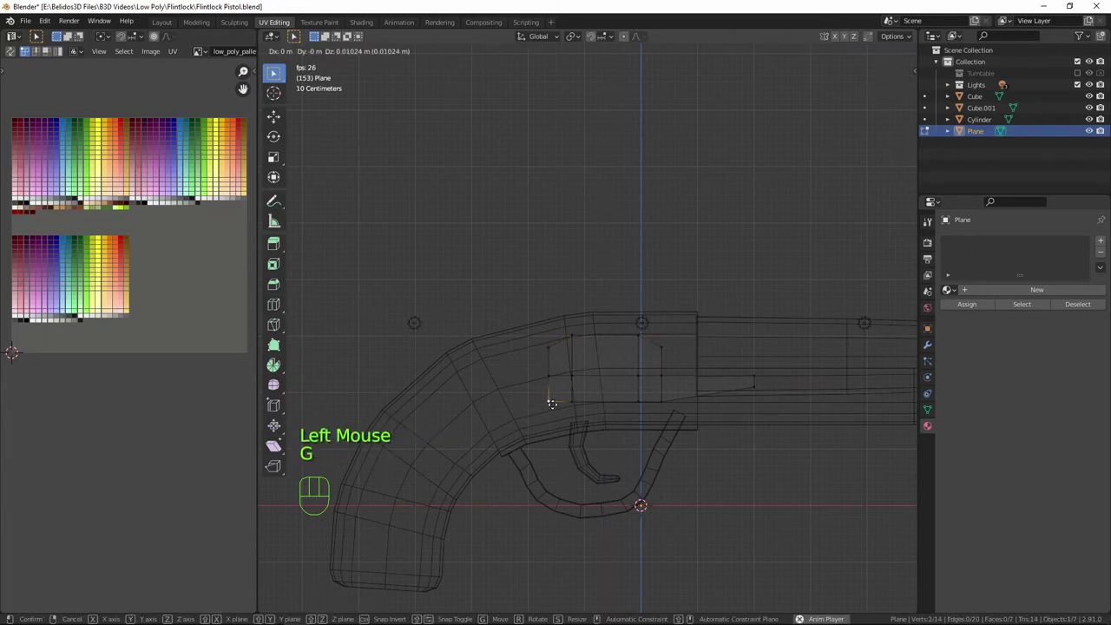
key("z")
left_click(559, 396)
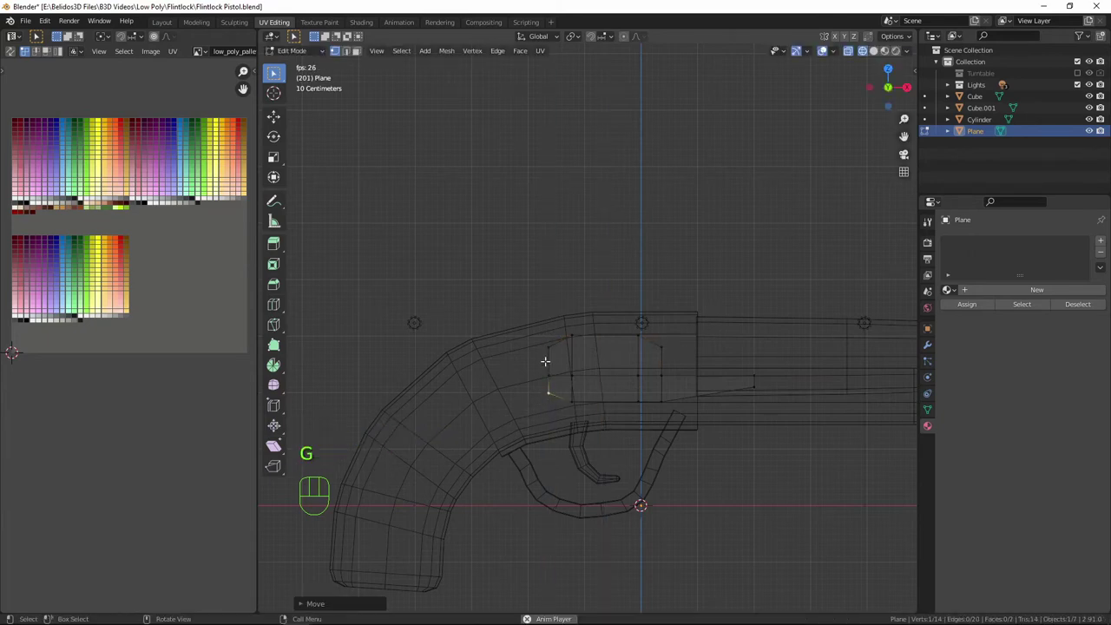
Move the middle vertex of the plane's grip-side edge about 0.13 m outward along X toward the grip.
left_click(547, 374)
key("g")
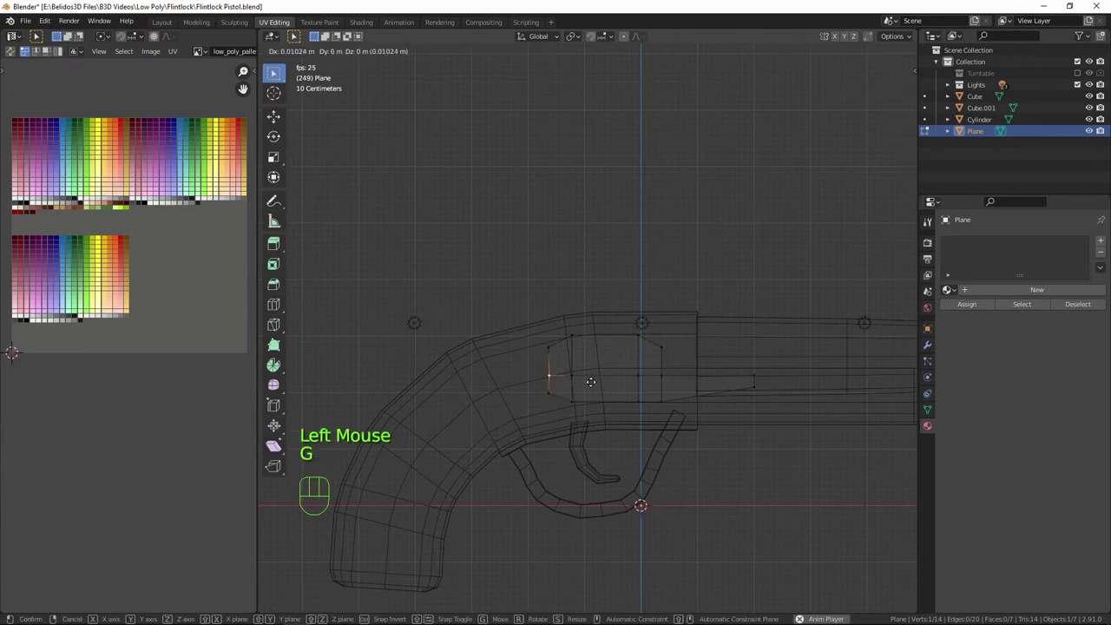
key("x")
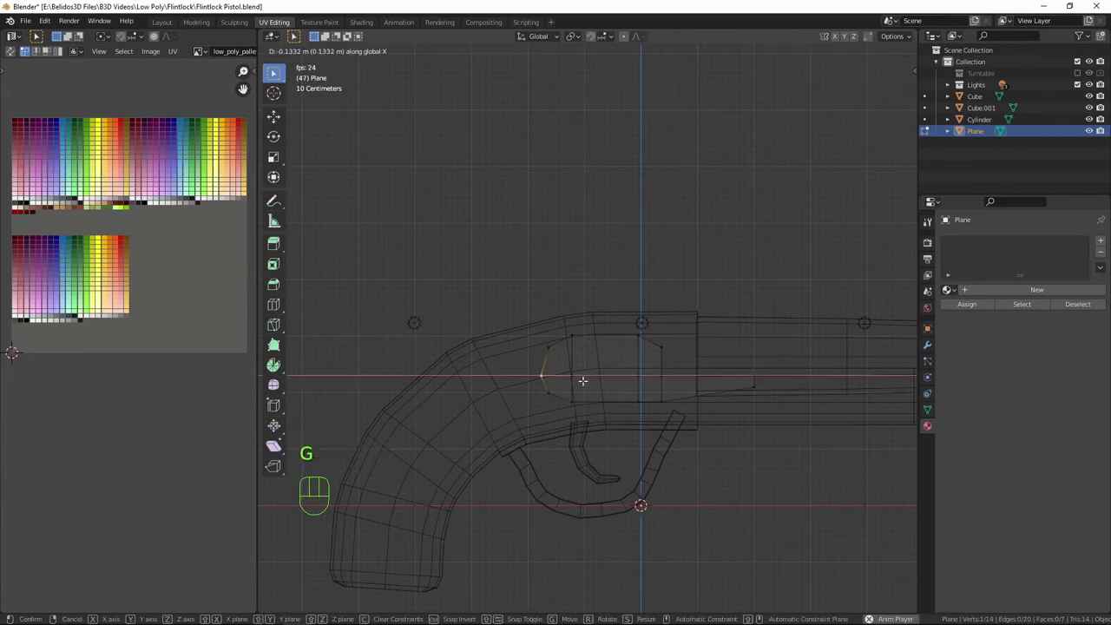
left_click(583, 379)
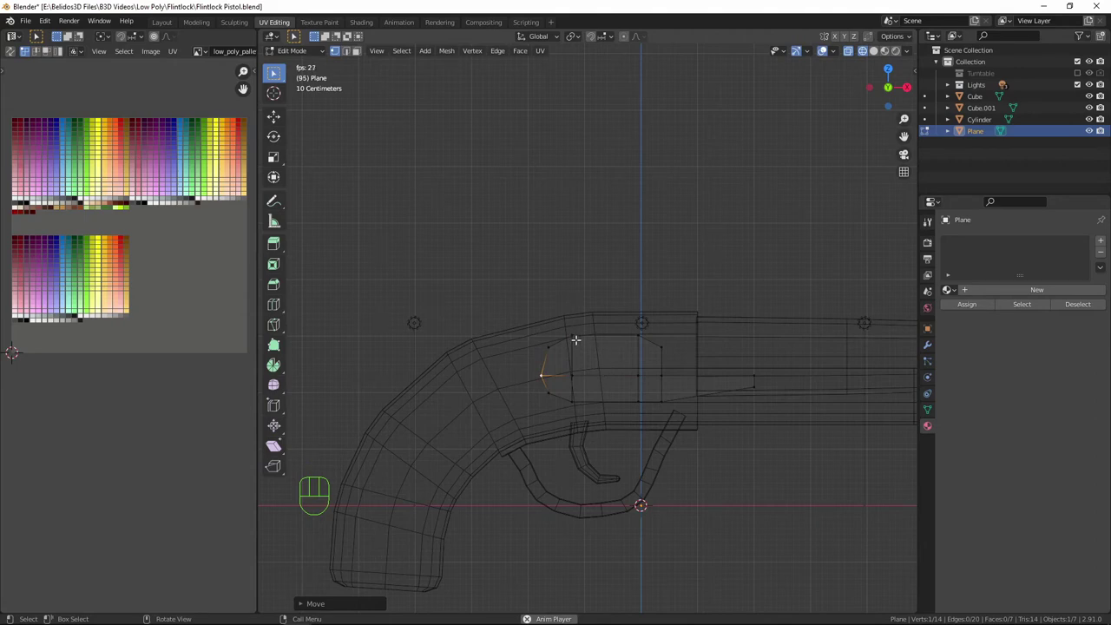
Nudge the two inner vertices of the upper edge and the upper barrel-side corner to round the outline.
left_click(574, 338)
key("g")
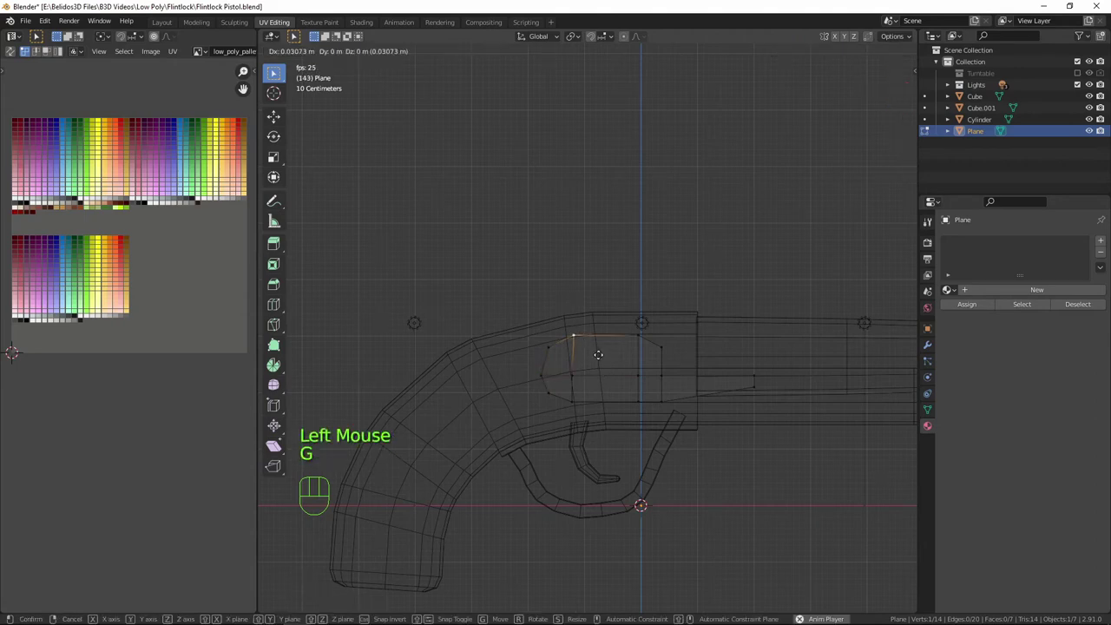
left_click(637, 340)
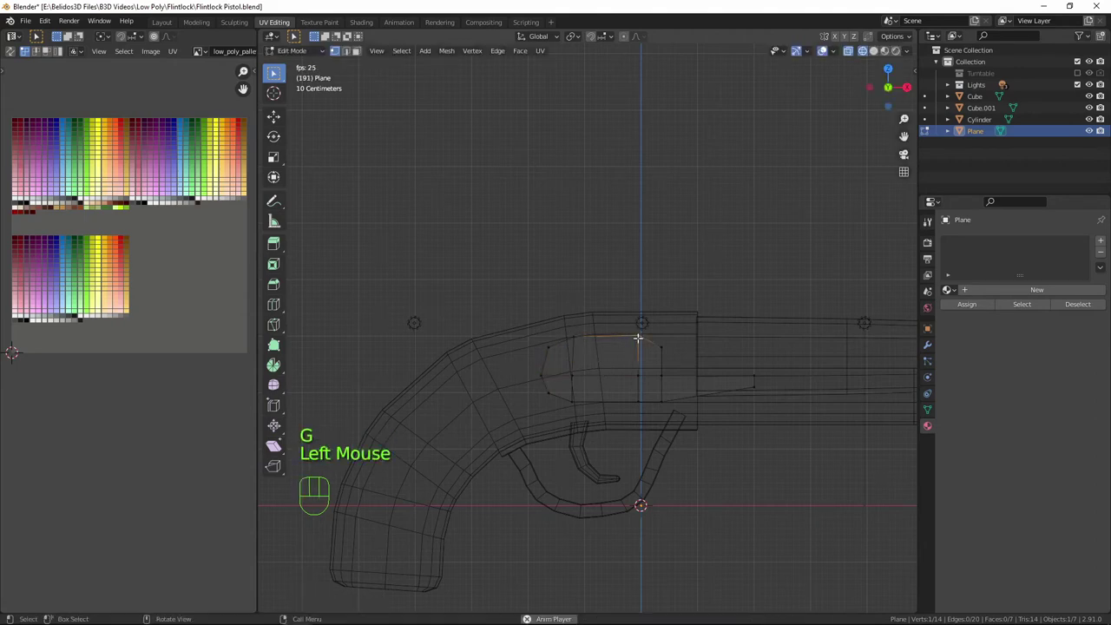
key("g")
left_click(659, 346)
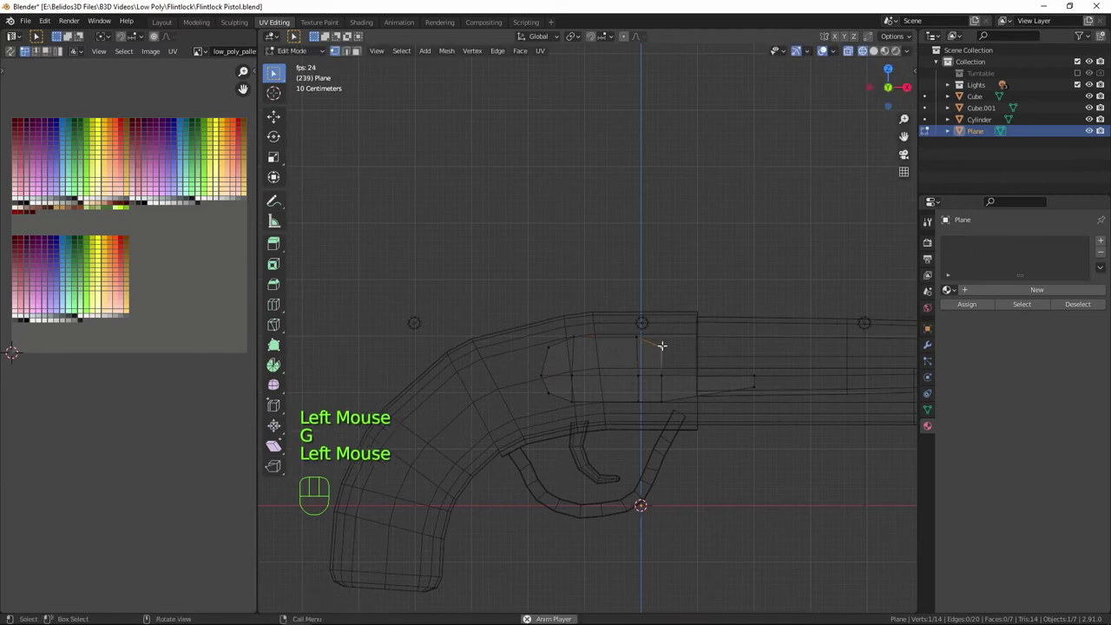
key("g")
left_click(657, 347)
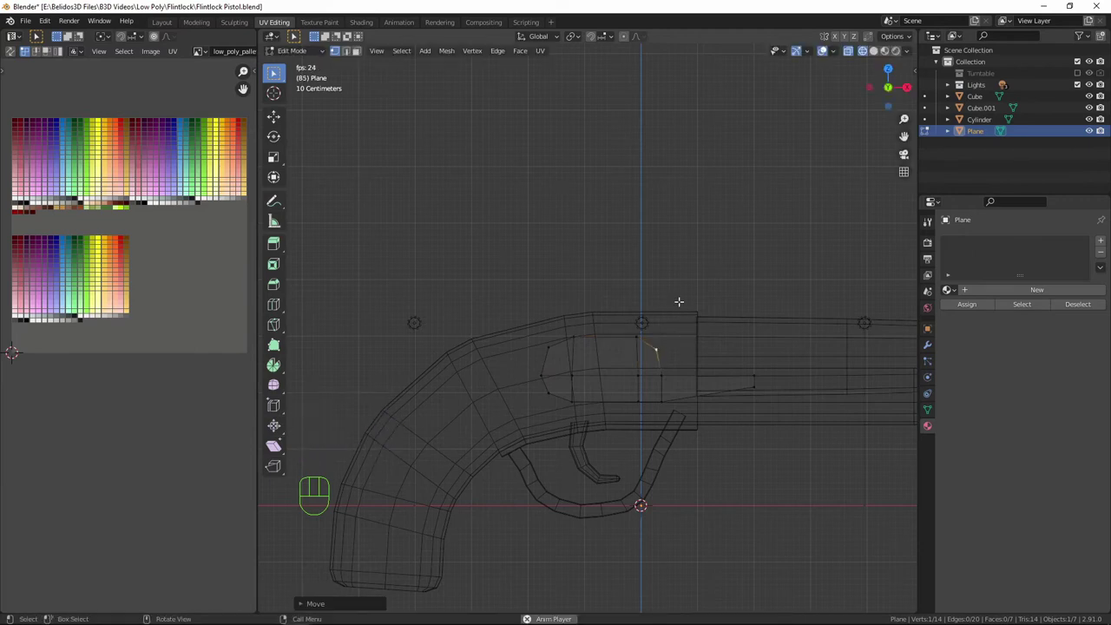
Switch to rendered shading and move the whole plane about 1 m in the negative Y direction, out of the stock's side.
key("shift")
key("shift+z")
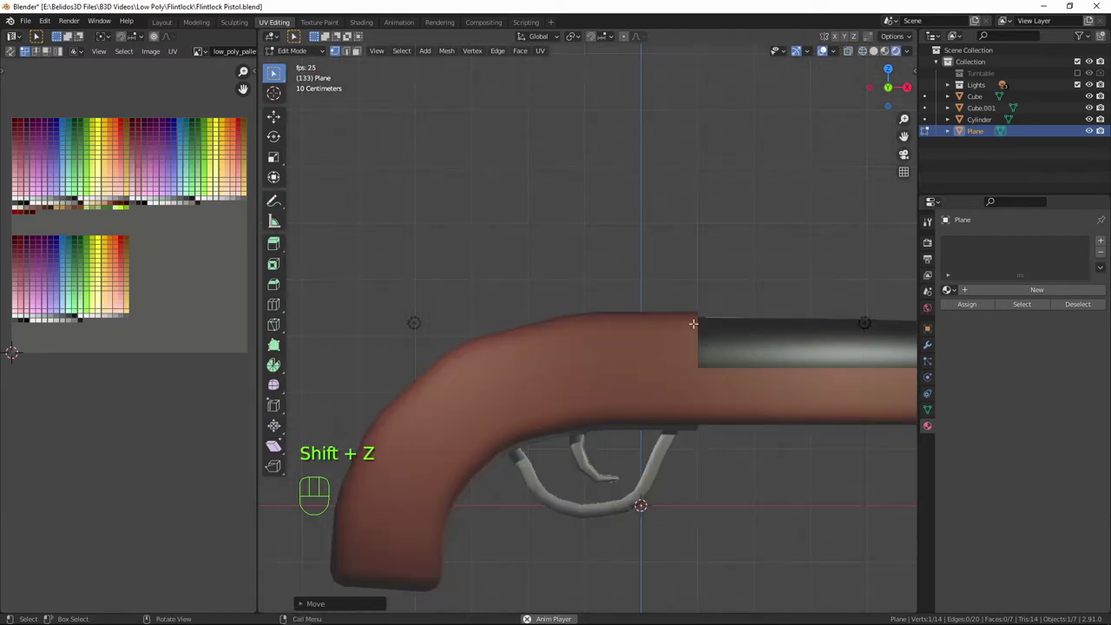
mouse_move(690, 321)
middle_mouse_down()
mouse_move(696, 385)
mouse_move(667, 354)
middle_mouse_up()
key("a")
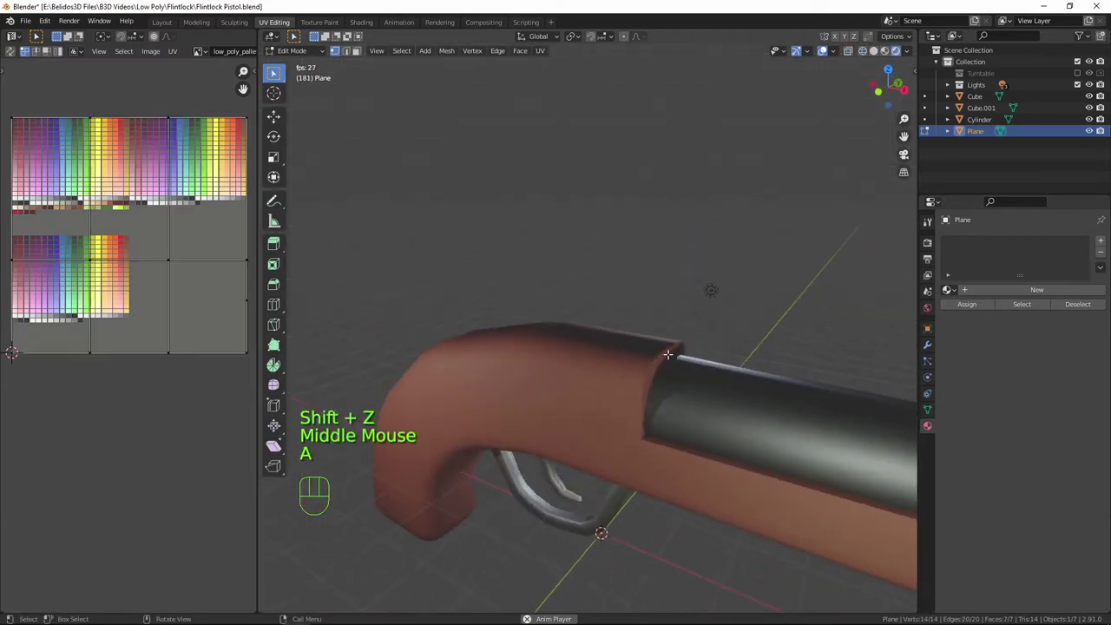
key("g")
key("y")
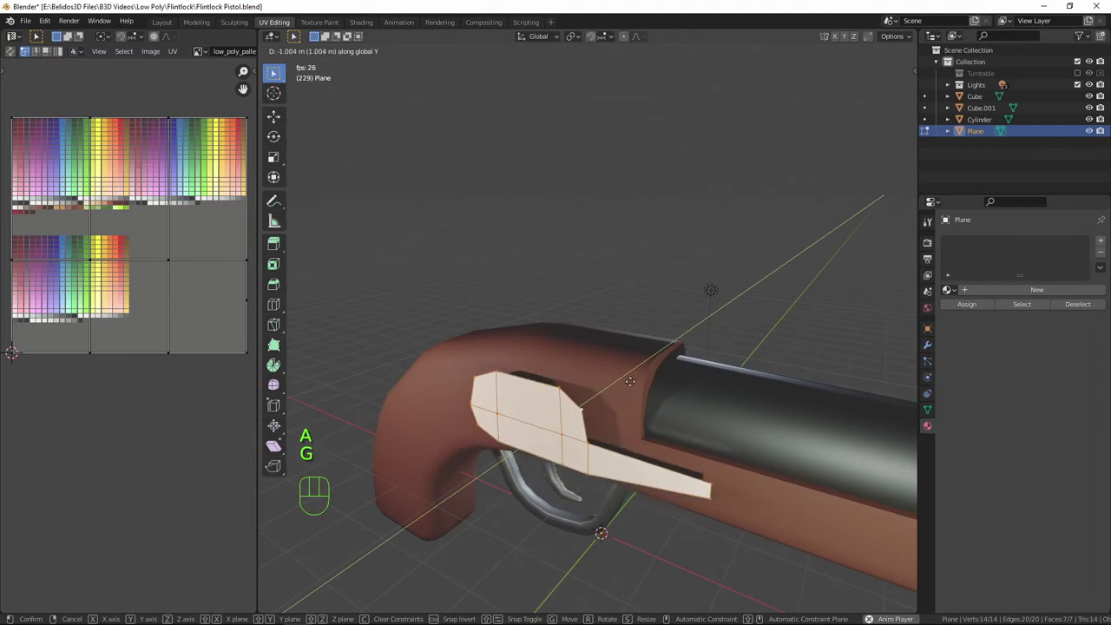
left_click(638, 374)
Move the whole plane back along Y so it sits just inside the stock's side surface.
middle_click_drag(602, 354, 715, 387)
key("g")
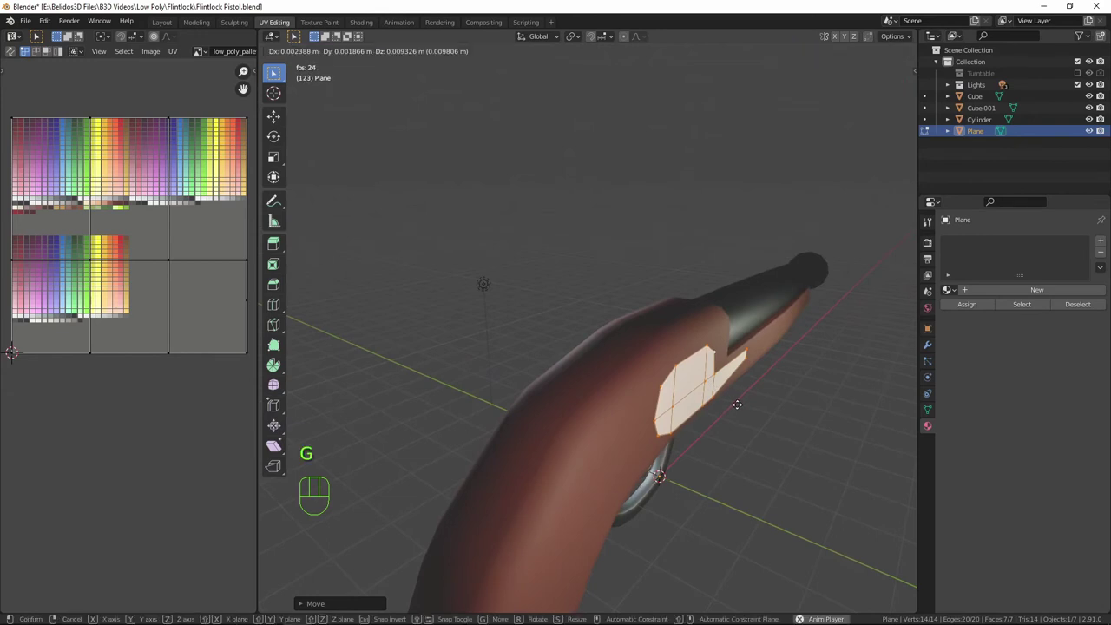
key("y")
left_click(714, 395)
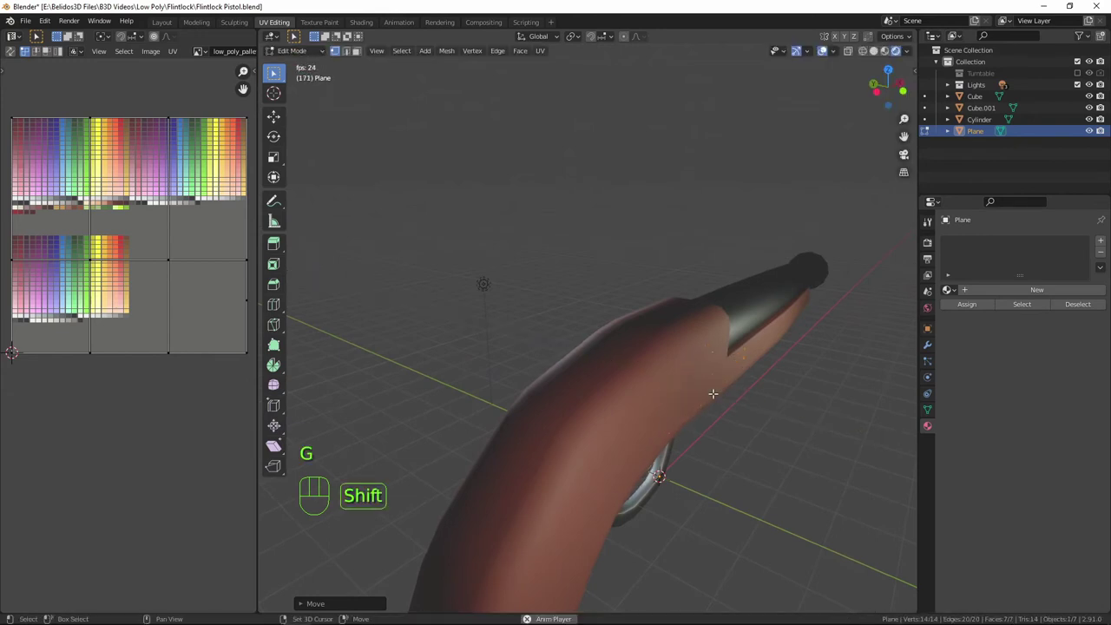
Extrude the whole plane outward by about 0.1 m to form a raised side plate, and switch to edge selection.
key("e")
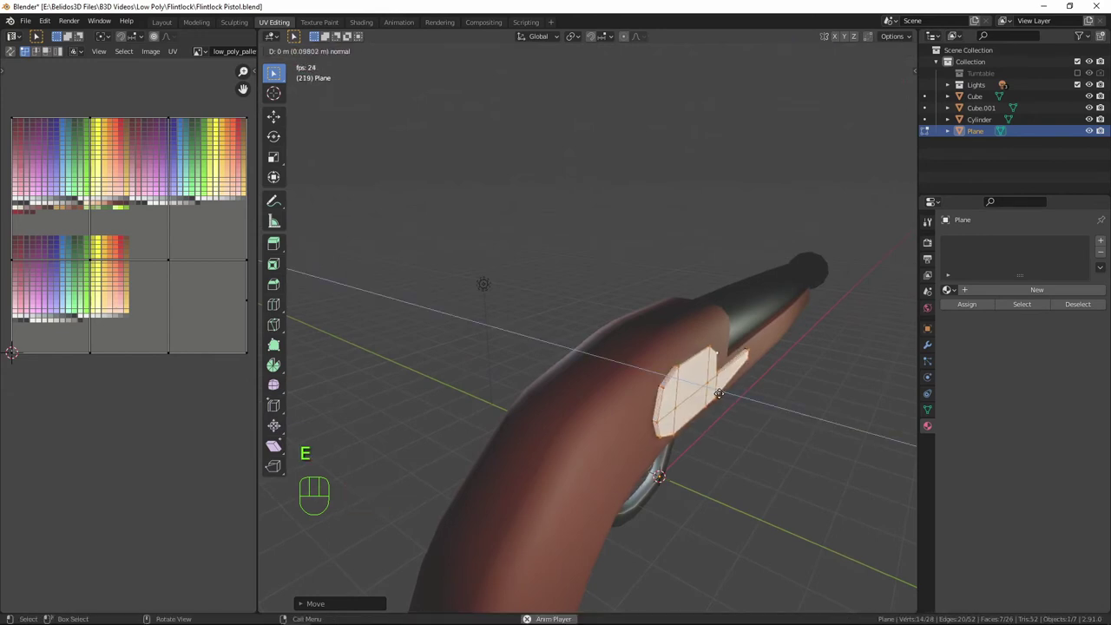
left_click(720, 395)
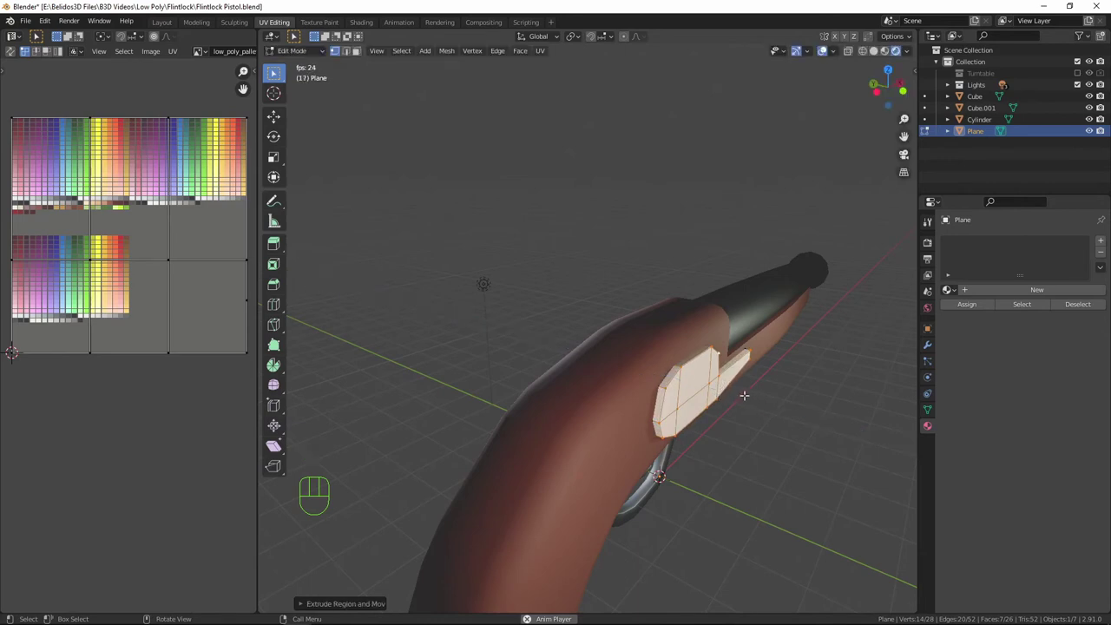
key("2")
middle_click_drag(744, 391, 697, 377)
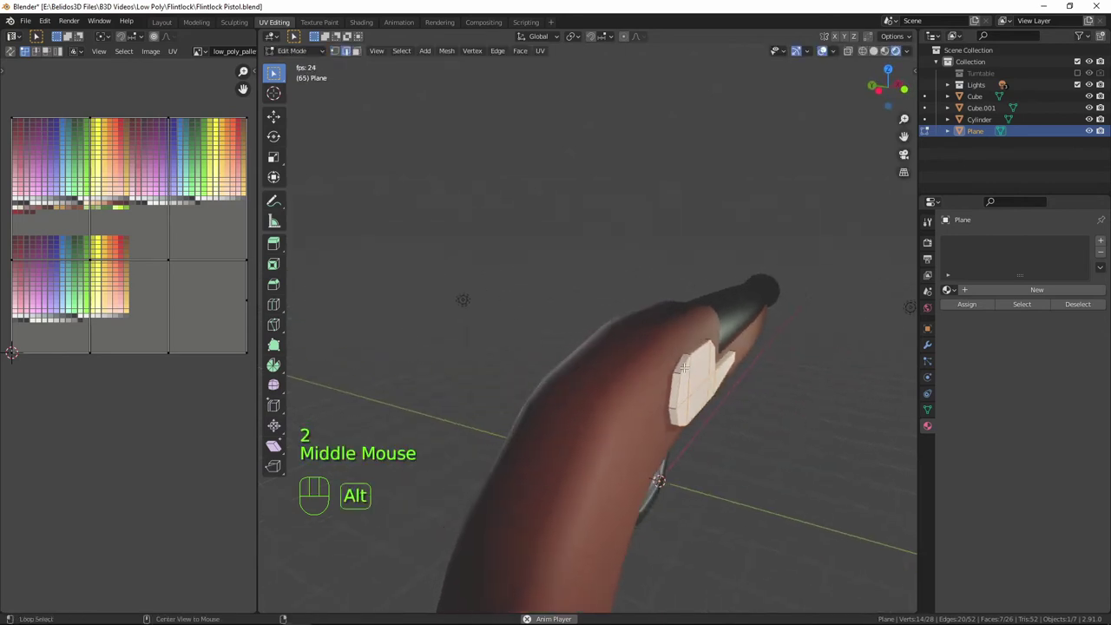
left_click(683, 390, "alt")
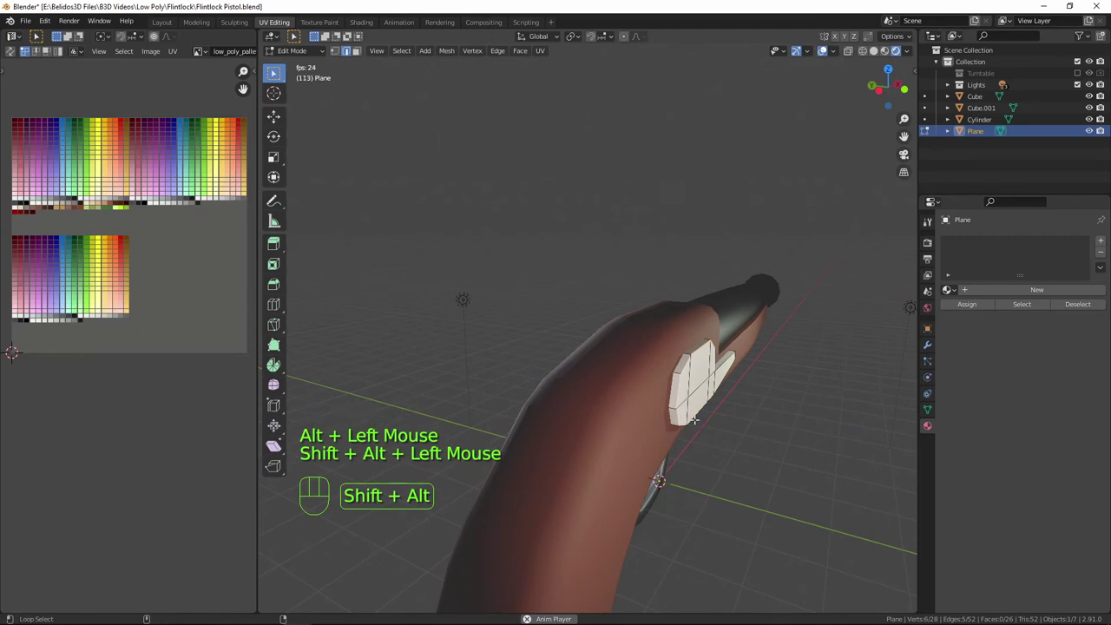
left_click(713, 388, "alt+shift")
left_click(714, 354, "alt+shift")
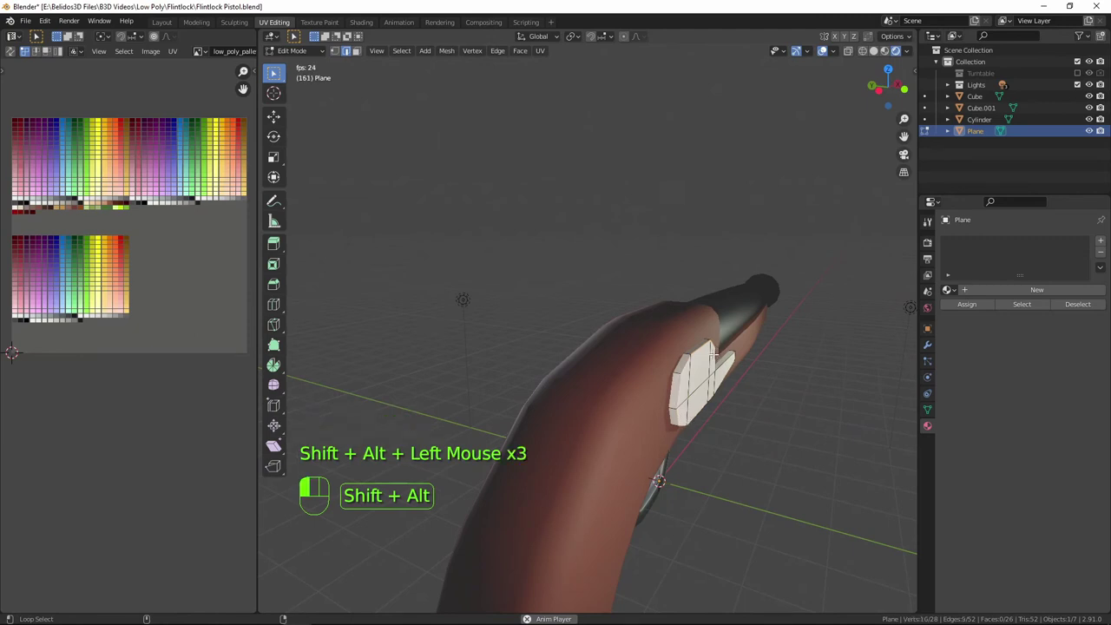
left_click(707, 363, "alt+shift")
left_click(722, 366, "alt+shift")
left_click(722, 368, "alt+shift")
middle_click_drag(764, 385, 547, 383)
left_click(589, 367, "alt+shift")
key("a")
key("a")
key("a")
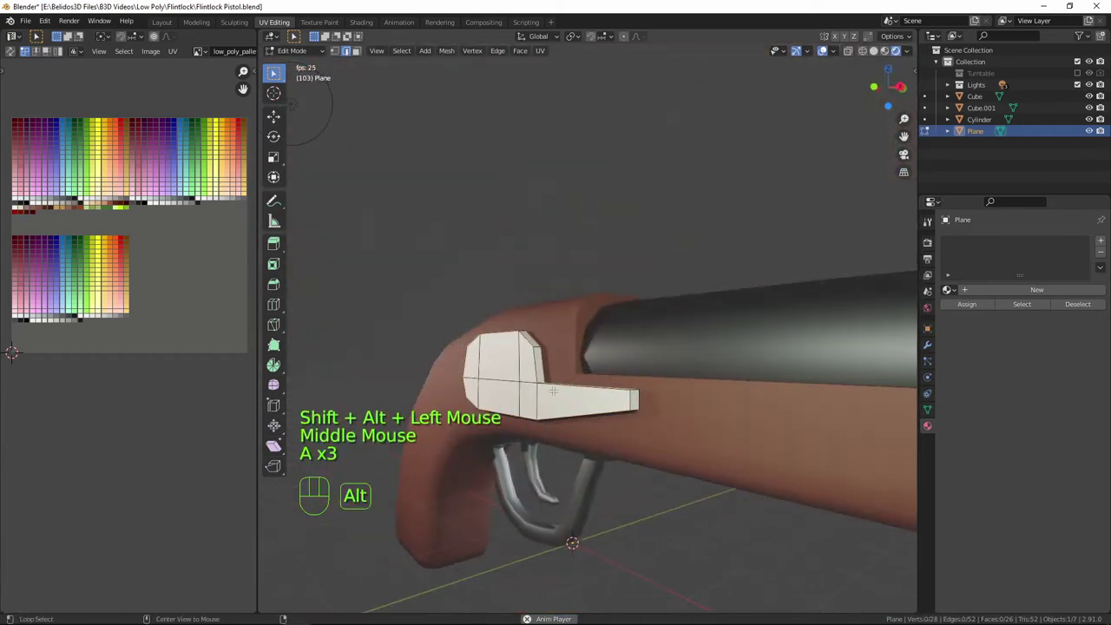
Select the complete outer edge outline of the raised side plate's front face.
left_click(548, 388, "alt")
left_click(602, 404, "alt+shift")
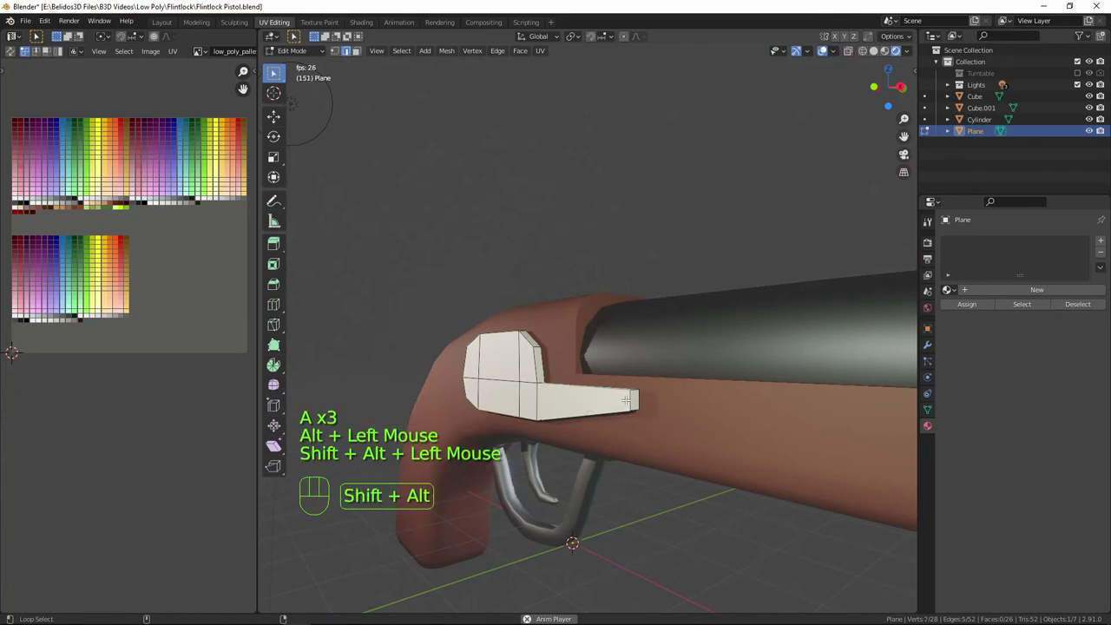
left_click(626, 399, "alt+shift")
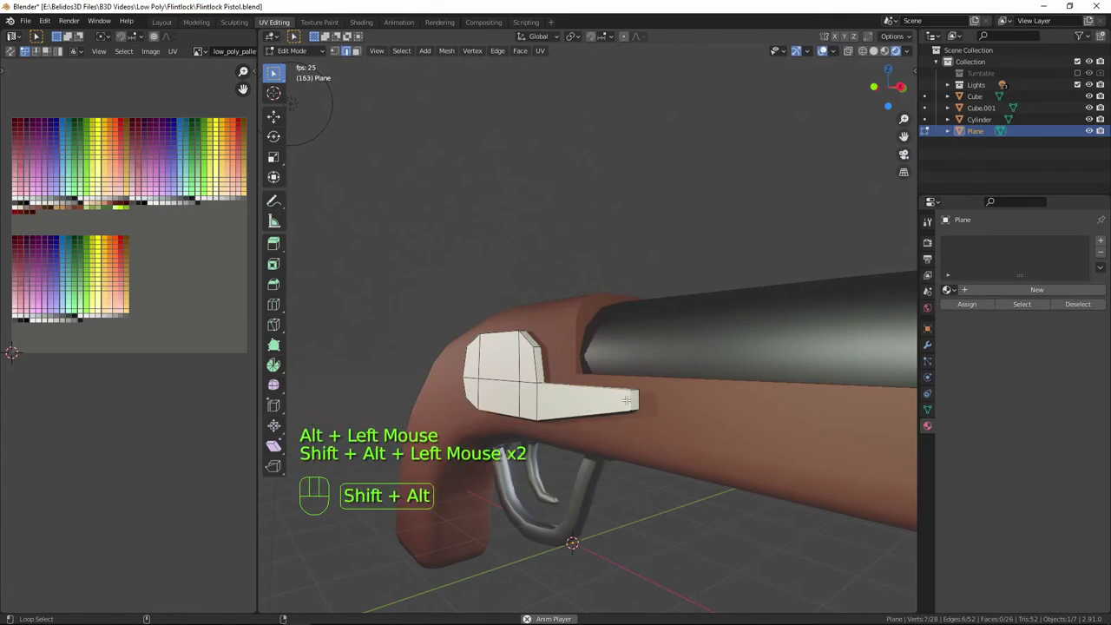
left_click(464, 382, "alt+shift")
left_click(474, 339, "alt+shift")
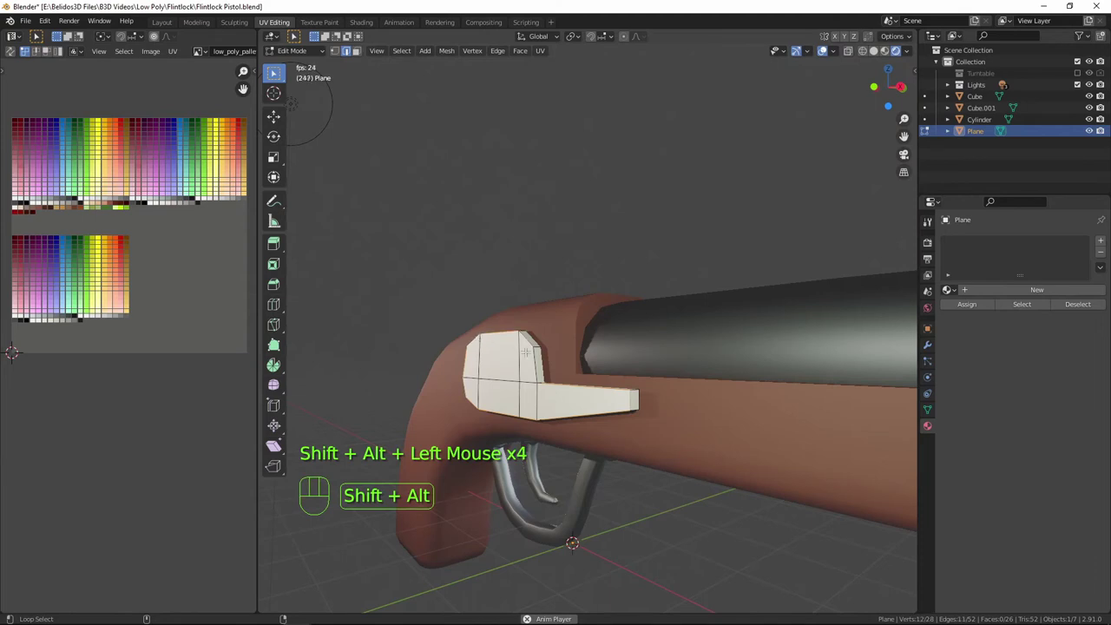
left_click(532, 356, "alt+shift")
middle_click_drag(532, 355, 559, 407)
key("ctrl+b")
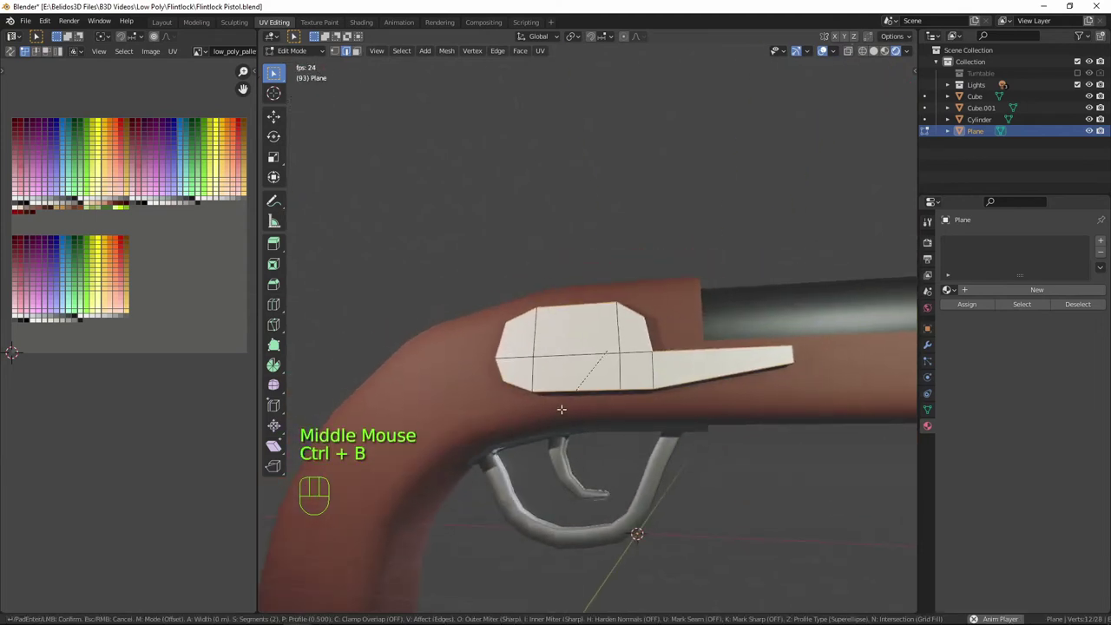
scroll(555, 418, "up", 1)
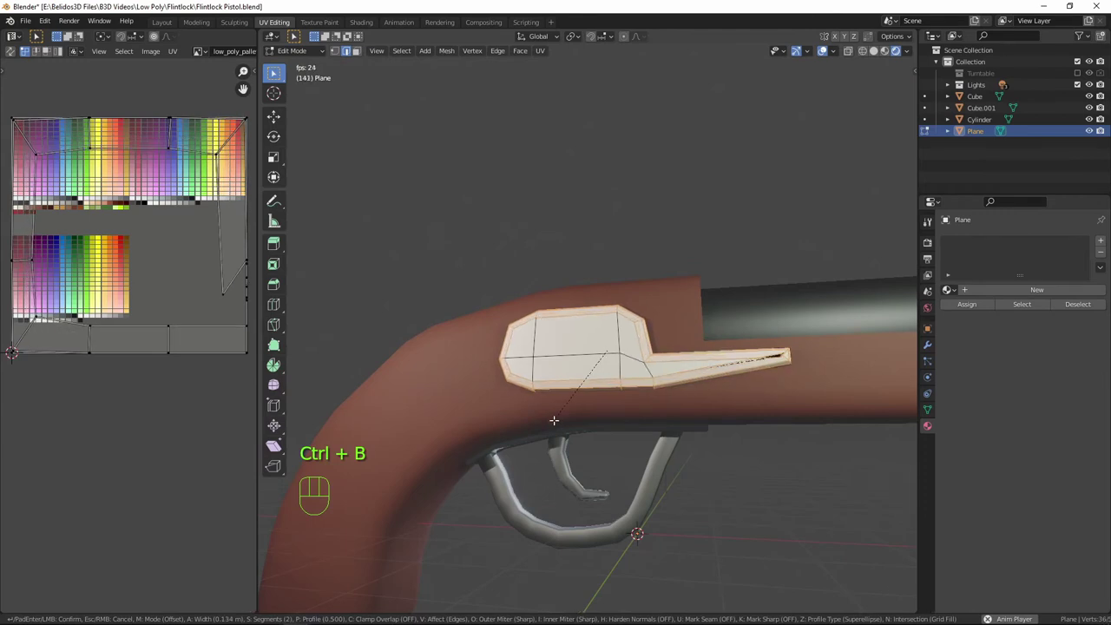
scroll(555, 418, "down", 2)
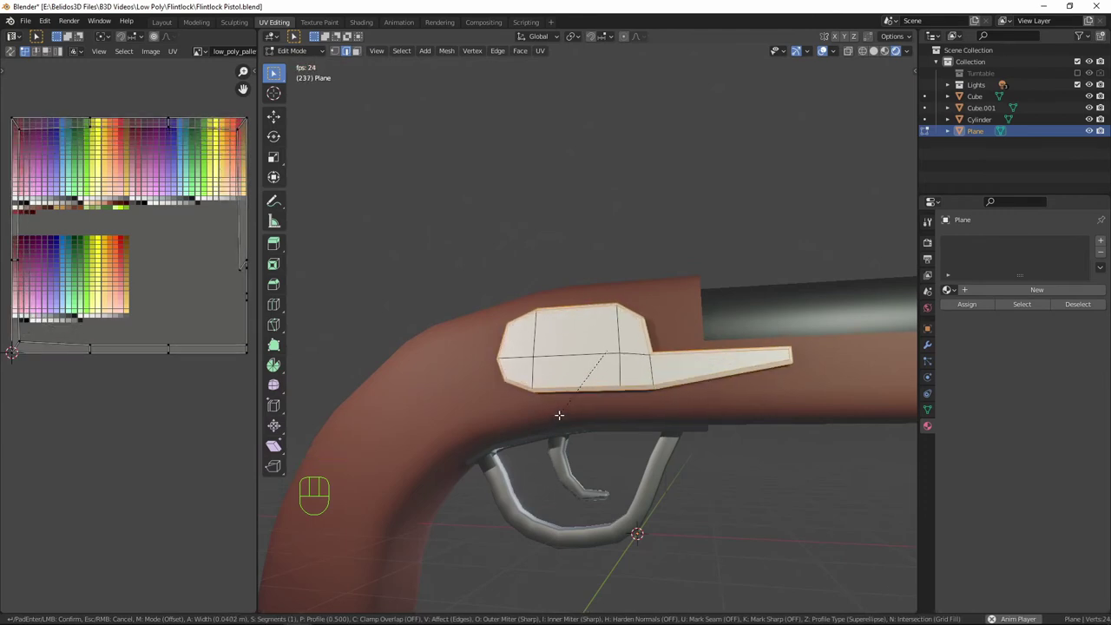
left_click(559, 414)
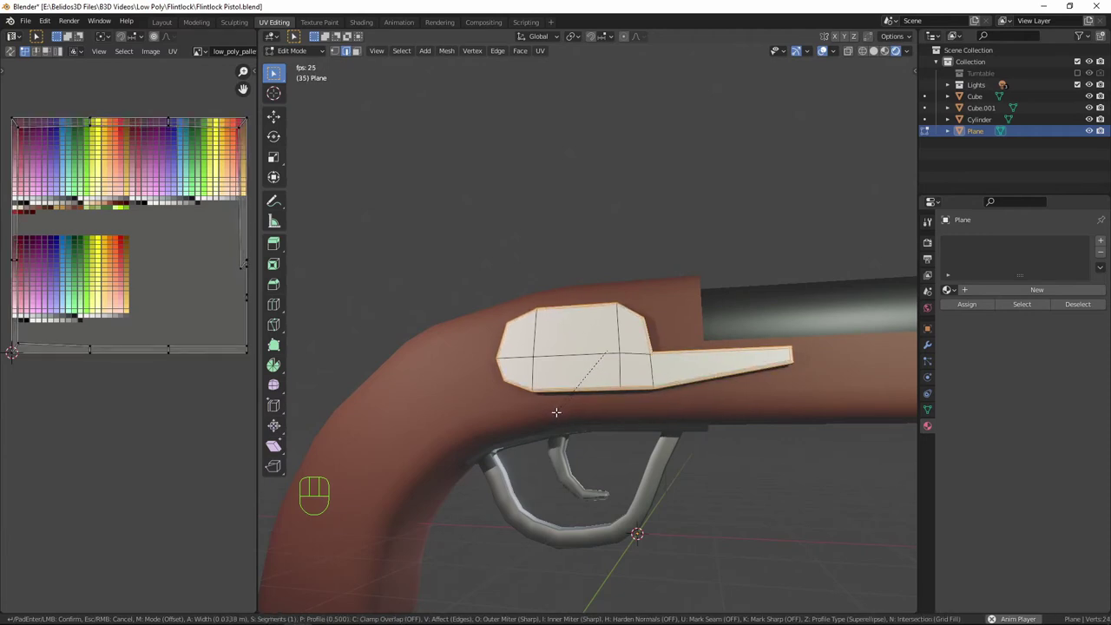
Bevel the plate's selected front outline narrowly with two segments and return to Object Mode.
scroll(562, 410, "up", 2)
middle_click_drag(562, 411, 650, 396)
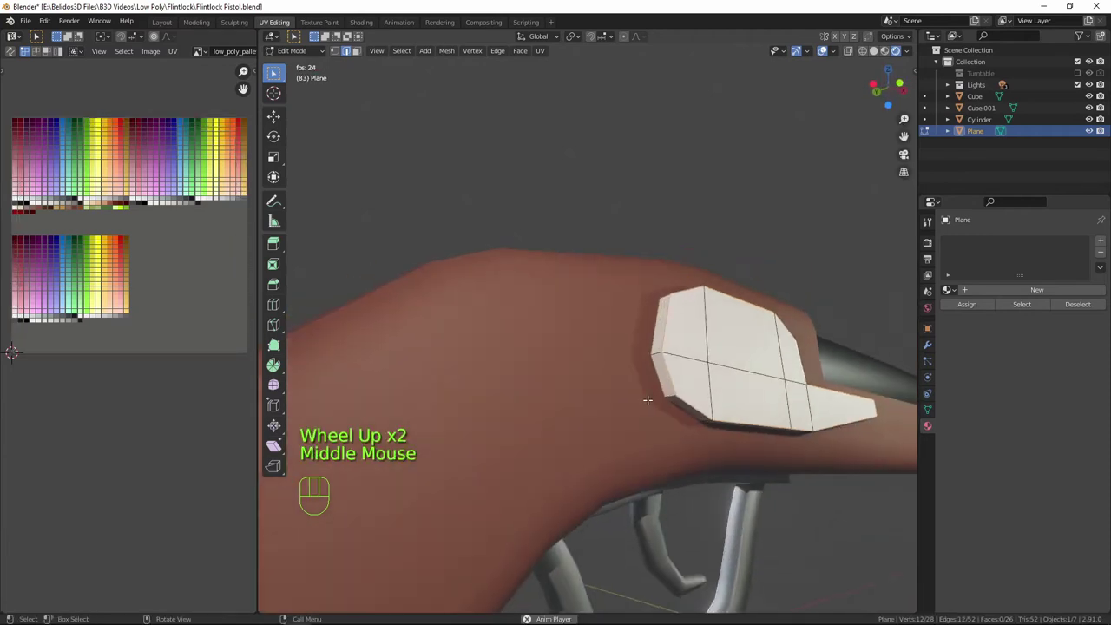
key("ctrl+b")
key("shift")
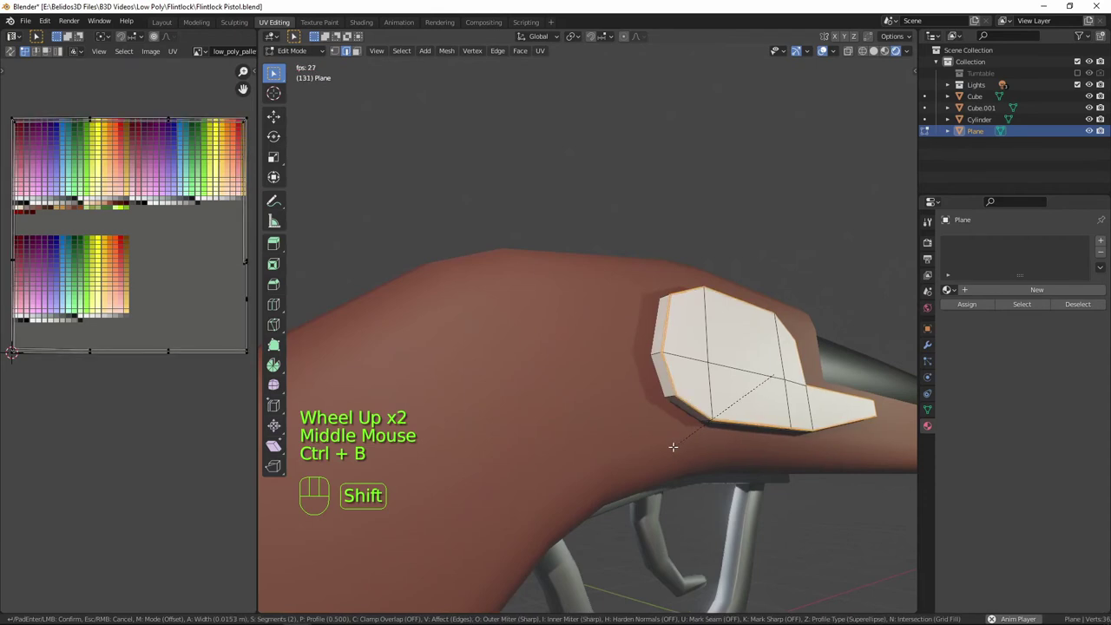
left_click(626, 464)
key("Tab")
middle_click_drag(751, 397, 694, 424)
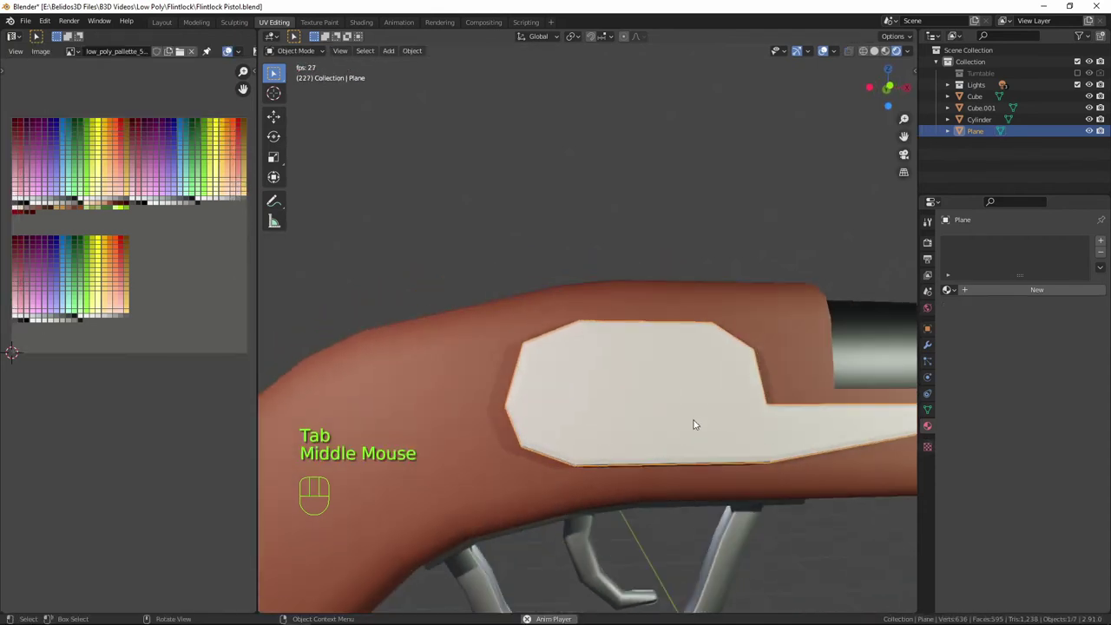
Shade the side plate smooth and enable Auto Smooth with a 60° angle.
middle_click_drag(609, 388, 666, 391)
right_click(666, 391)
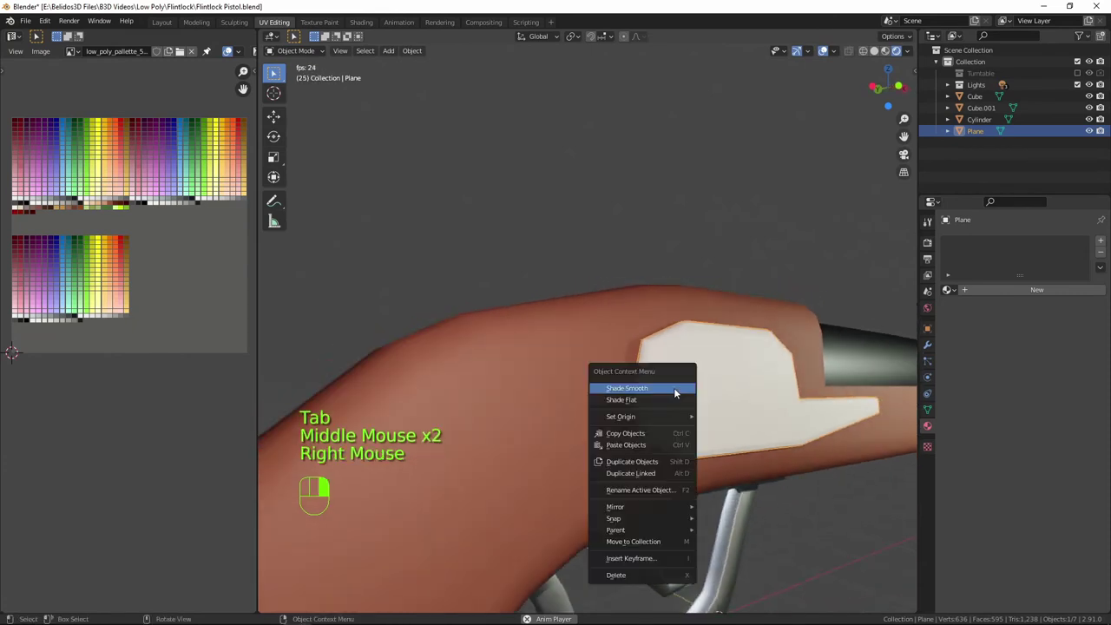
left_click(926, 409)
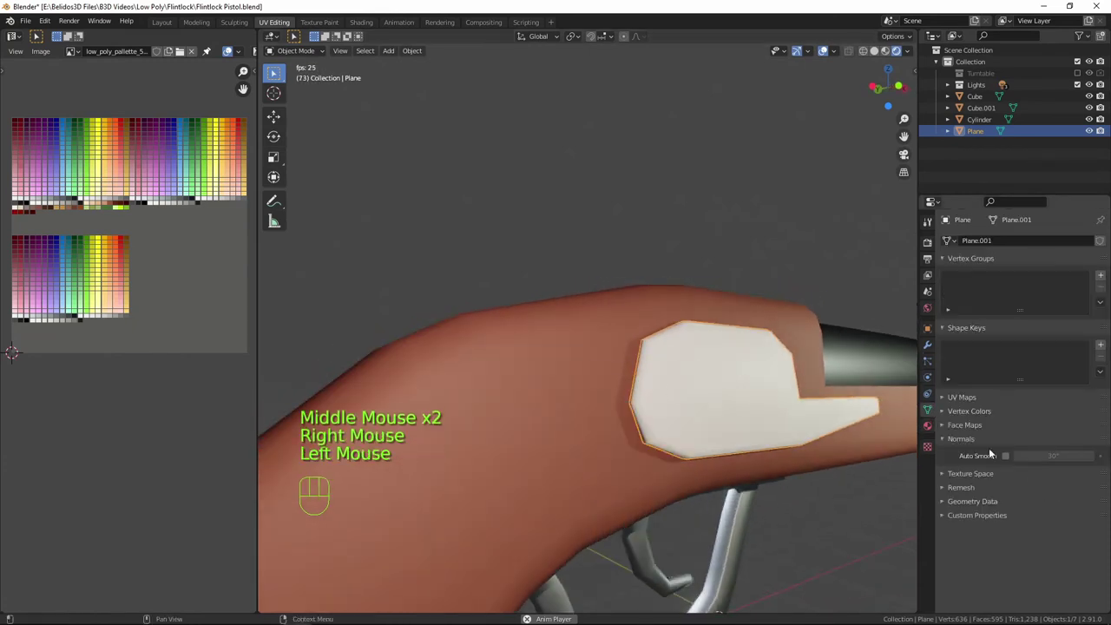
left_click(1005, 455)
left_click_drag(1026, 455, 1031, 455)
middle_click_drag(724, 376, 890, 363)
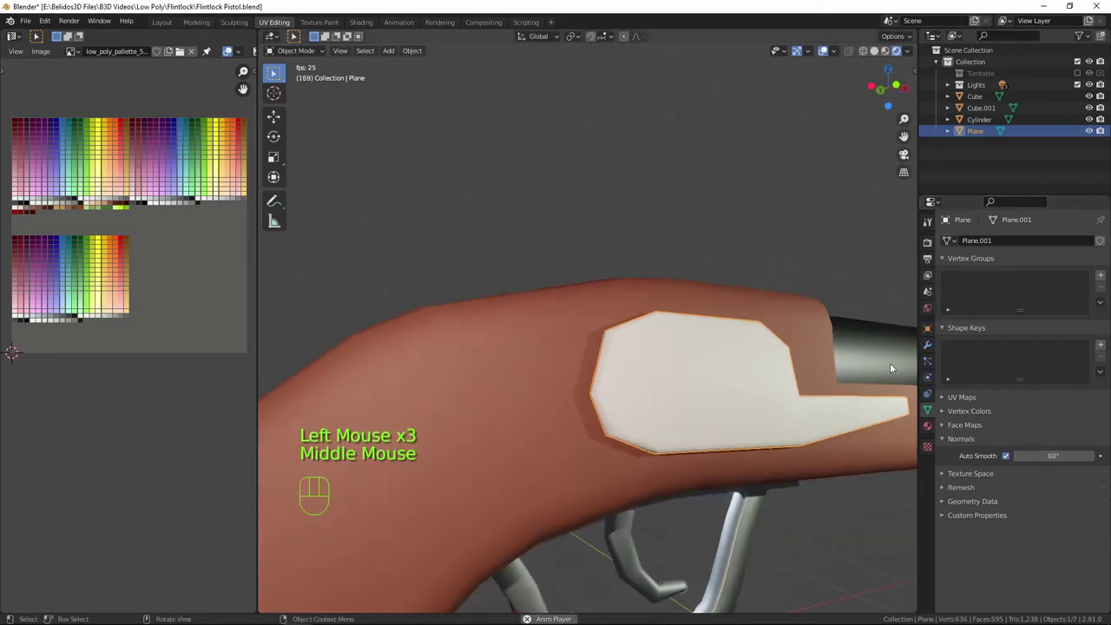
Assign the existing Palette material to the side plate and reset the UVs of all its faces.
left_click(927, 425)
left_click(948, 290)
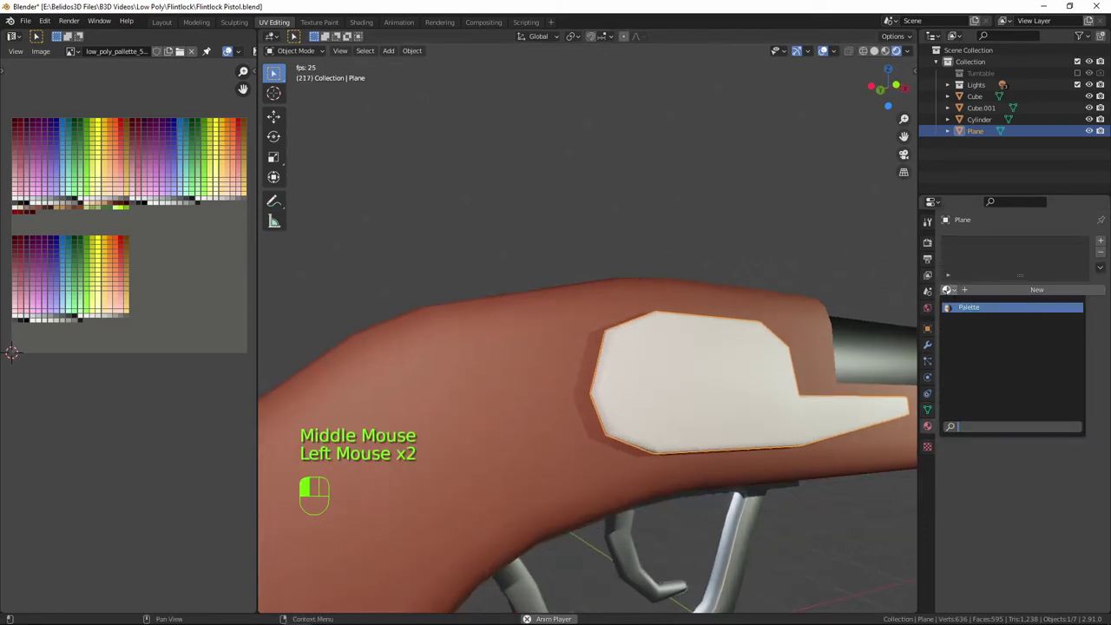
left_click(981, 307)
scroll(762, 386, "down", 2)
middle_click_drag(762, 385, 659, 399)
key("Tab")
key("a")
key("u")
left_click(653, 392)
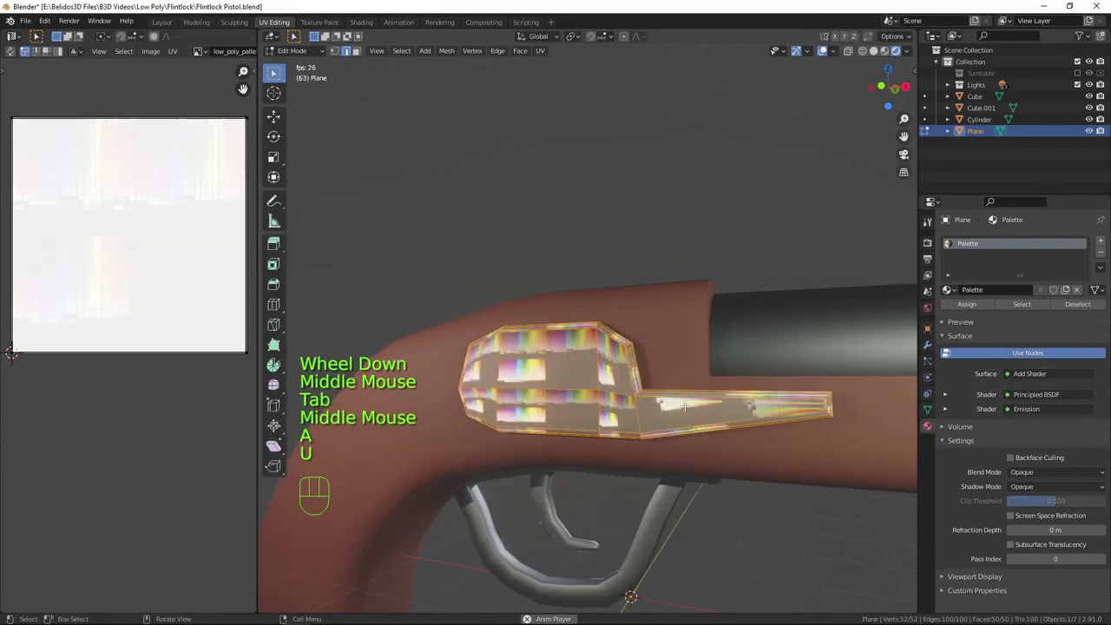
Scale all the plate's UVs to 0, move them onto a light grey palette swatch, and leave Edit Mode.
key("a")
key("s")
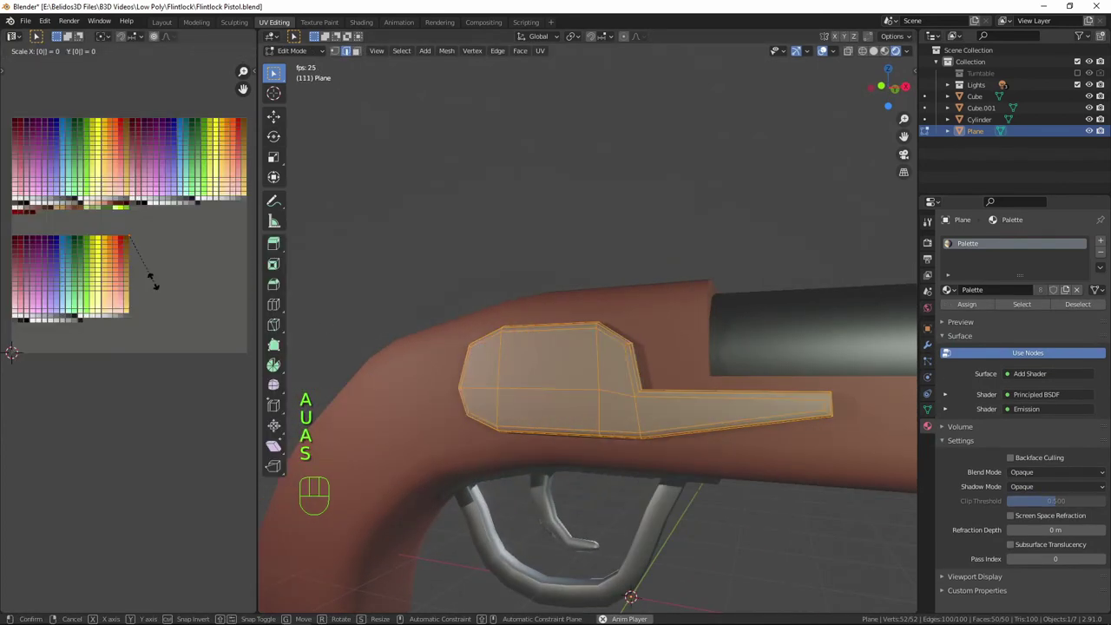
left_click(165, 273)
key("g")
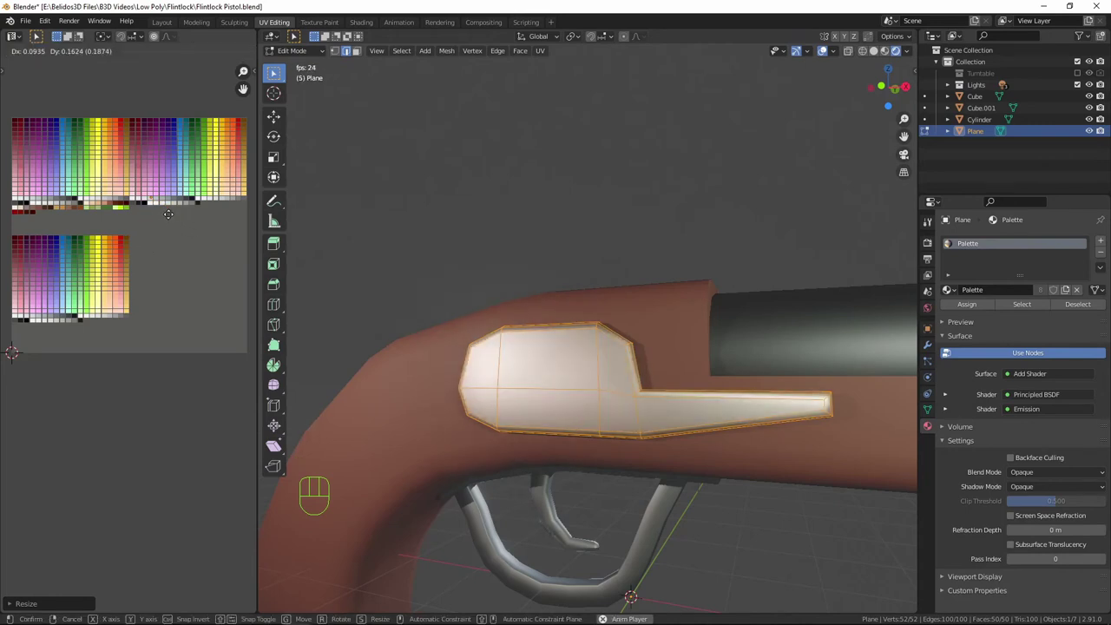
left_click(166, 215)
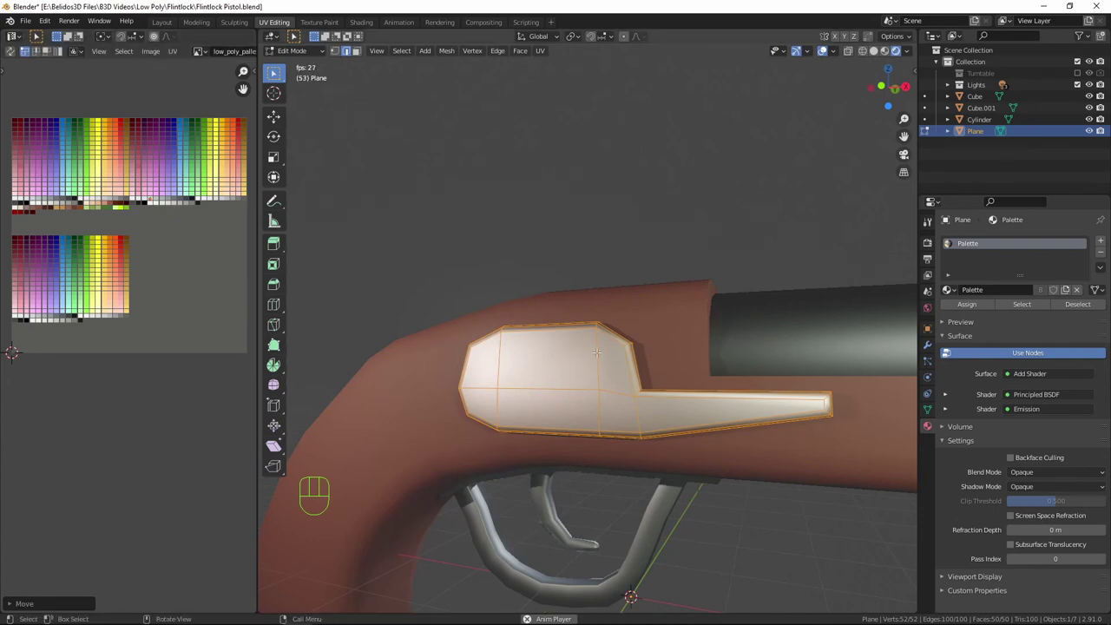
key("Tab")
Add a Mirror modifier to the side plate.
middle_click_drag(793, 393, 752, 418)
scroll(813, 400, "down", 4)
middle_click_drag(812, 400, 788, 414)
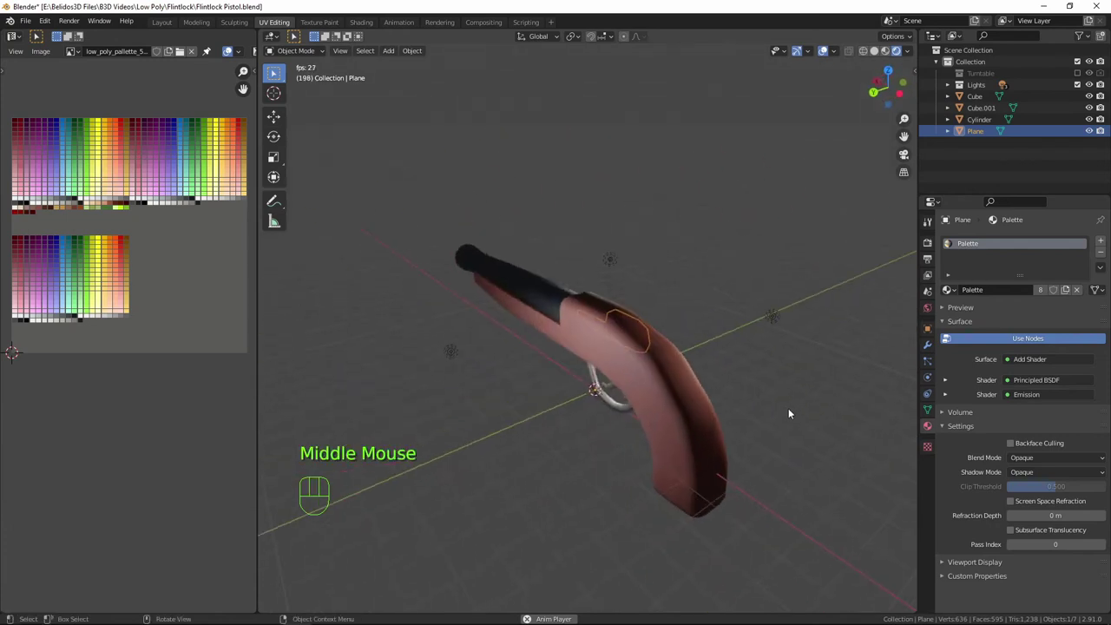
middle_click_drag(649, 379, 538, 352)
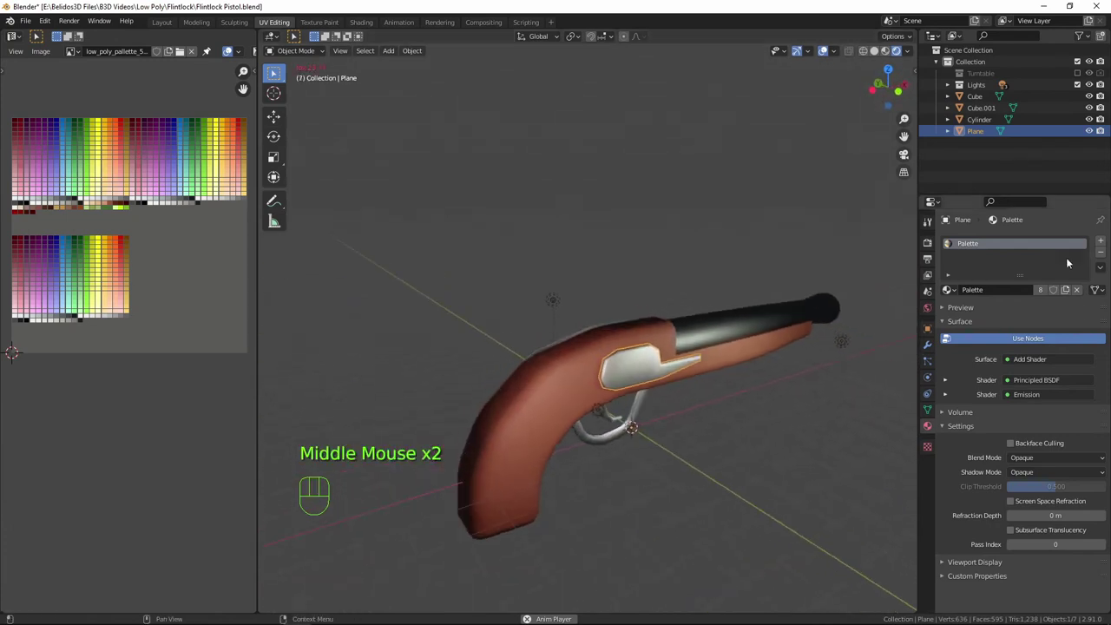
left_click(927, 344)
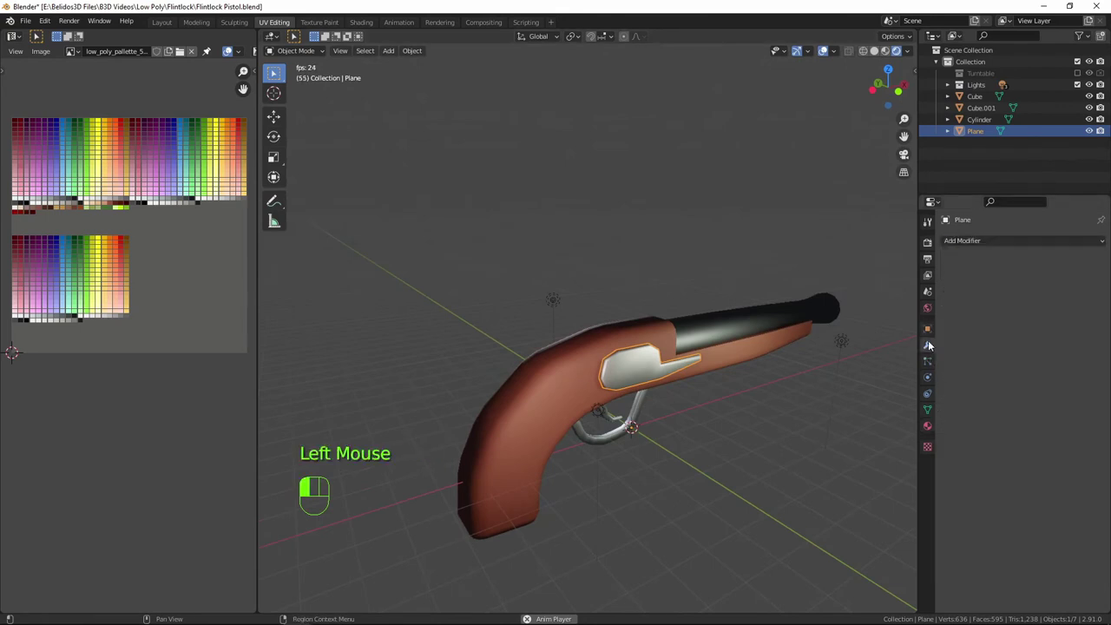
left_click(956, 240)
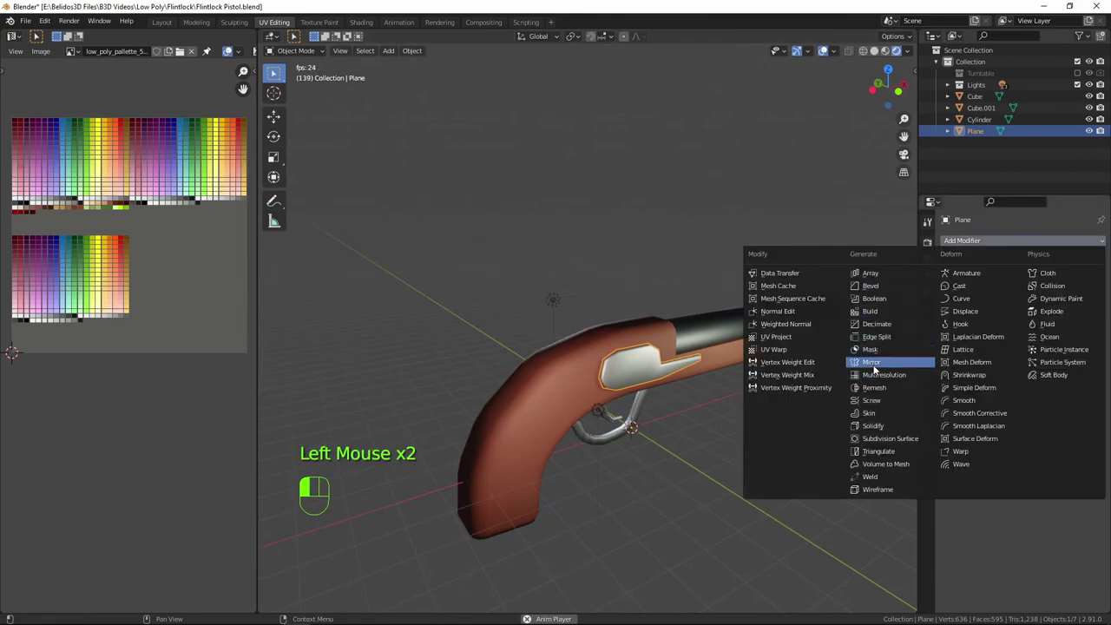
left_click(872, 363)
middle_click_drag(755, 412, 729, 459)
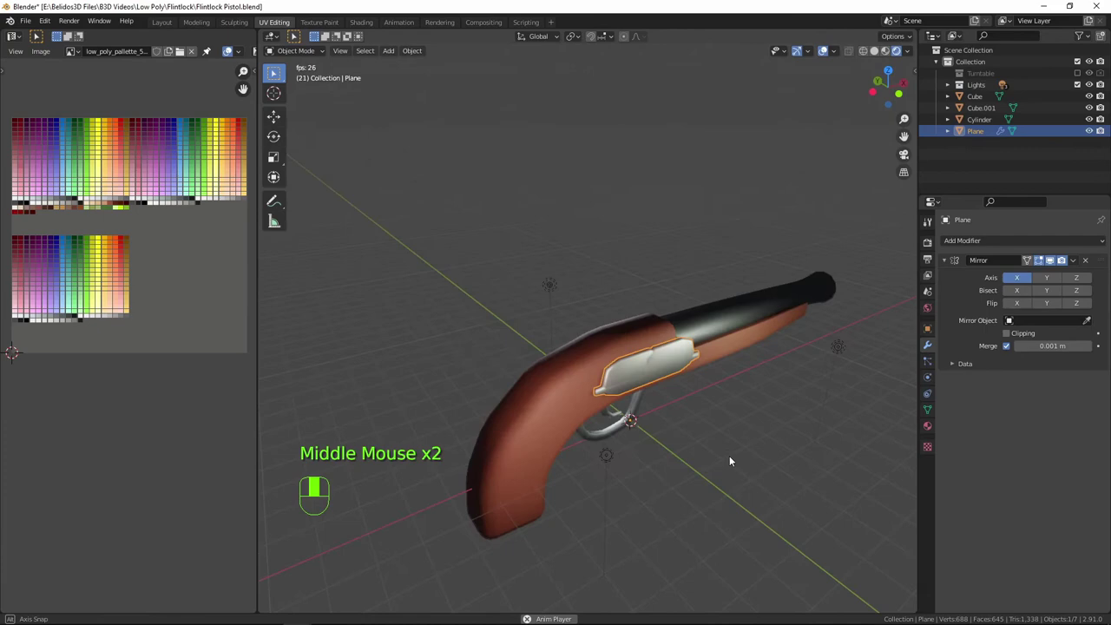
Mirror the side plate across the Y axis only, using the stock object Cube as the mirror object.
left_click(1015, 278)
left_click(1044, 278)
middle_click_drag(833, 373, 701, 442)
scroll(791, 414, "up", 5)
scroll(610, 359, "down", 3)
Add a new plane mesh to the scene as a separate object.
key("KP_1")
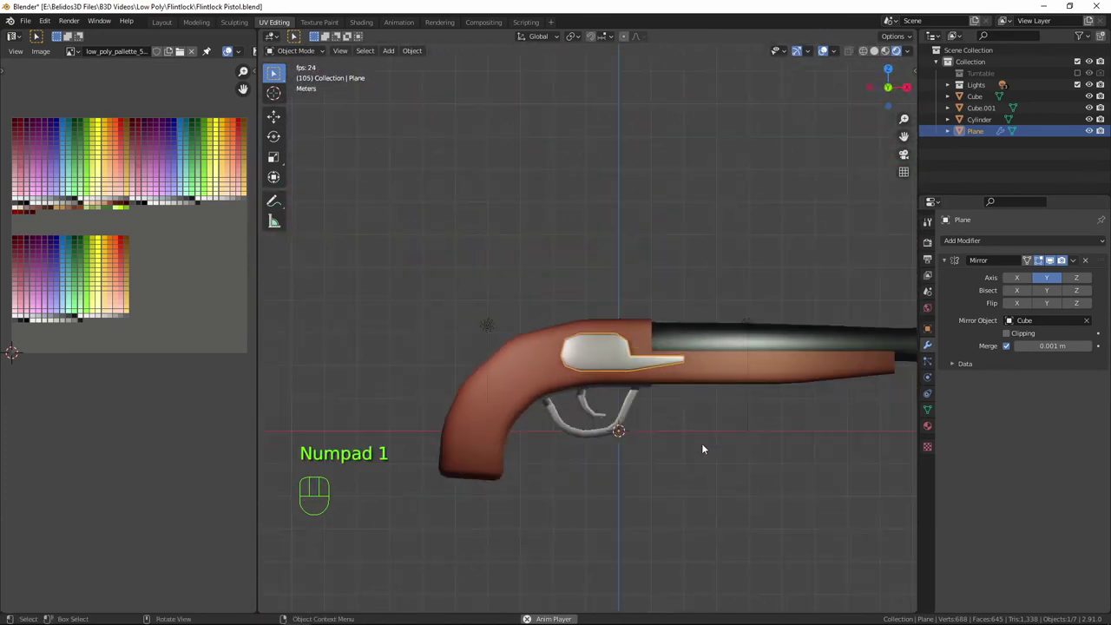
scroll(701, 443, "up", 5)
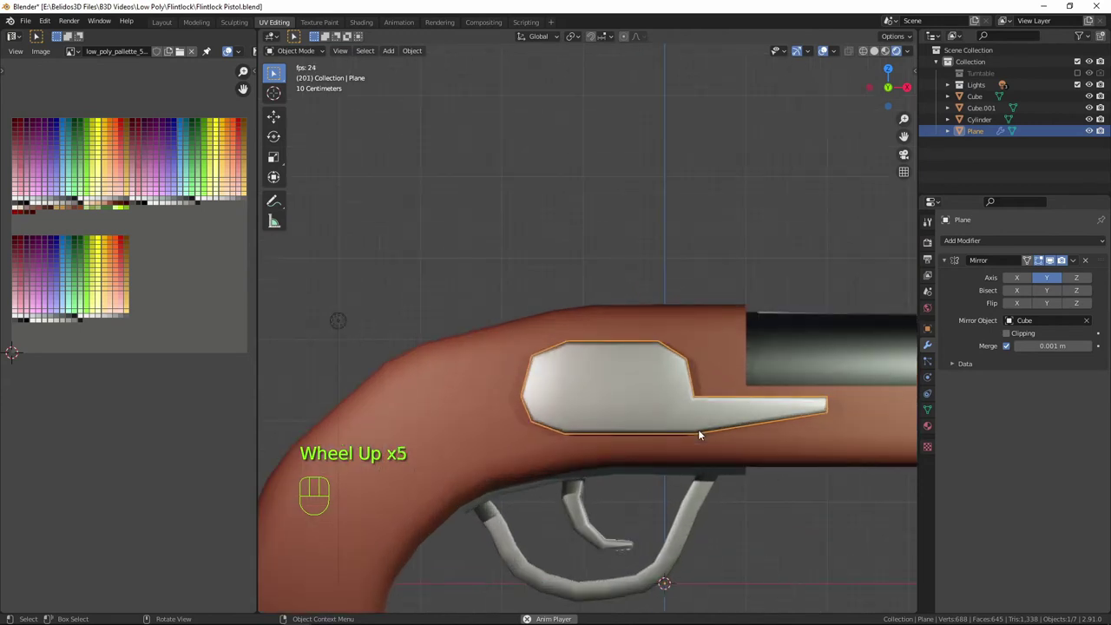
left_click(587, 382)
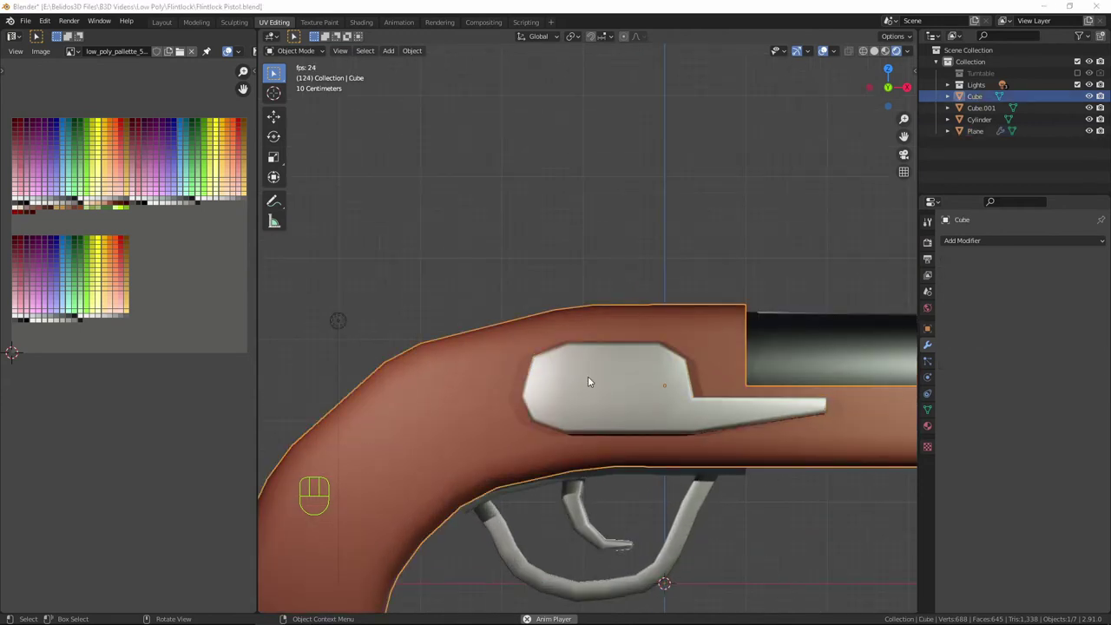
left_click(636, 359, "shift")
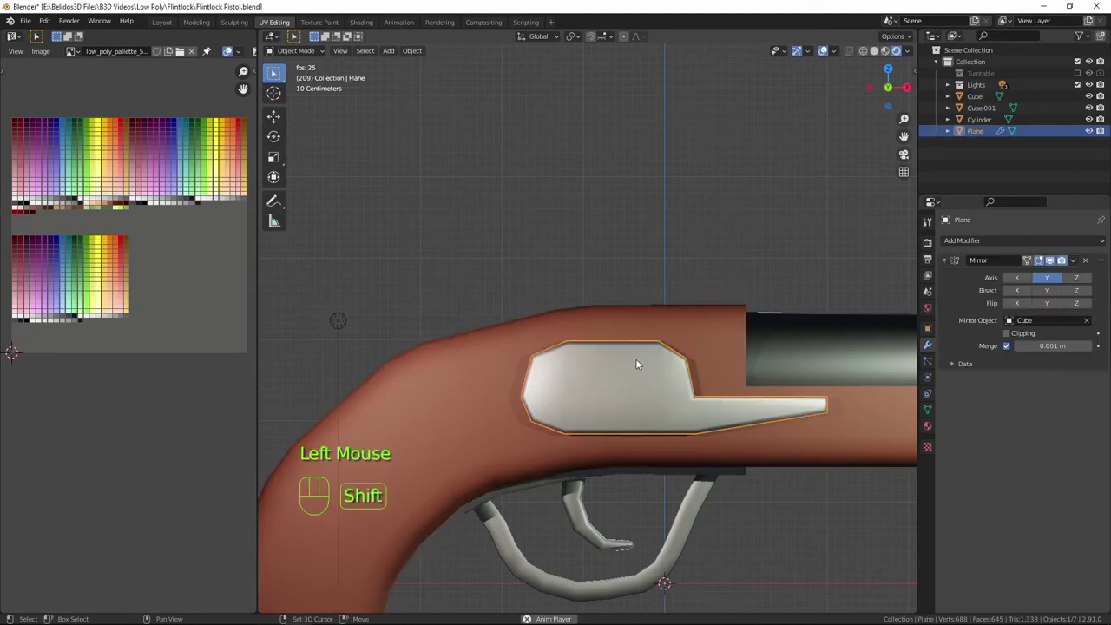
key("shift+a")
mouse_move(635, 358)
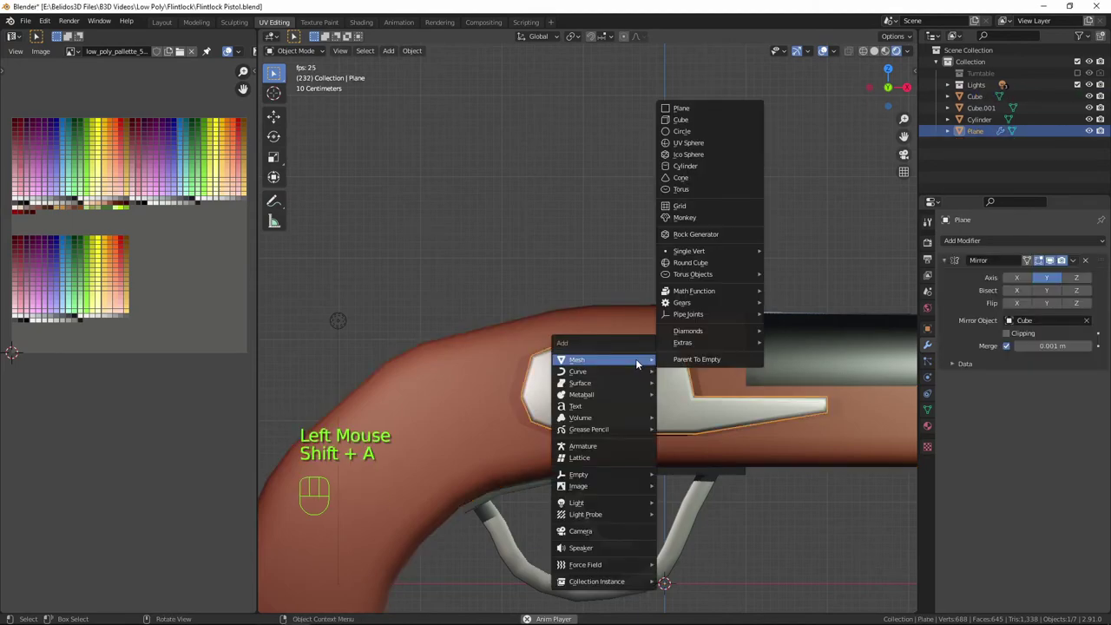
left_click(710, 107)
scroll(710, 106, "down", 3)
middle_click_drag(659, 219, 606, 250)
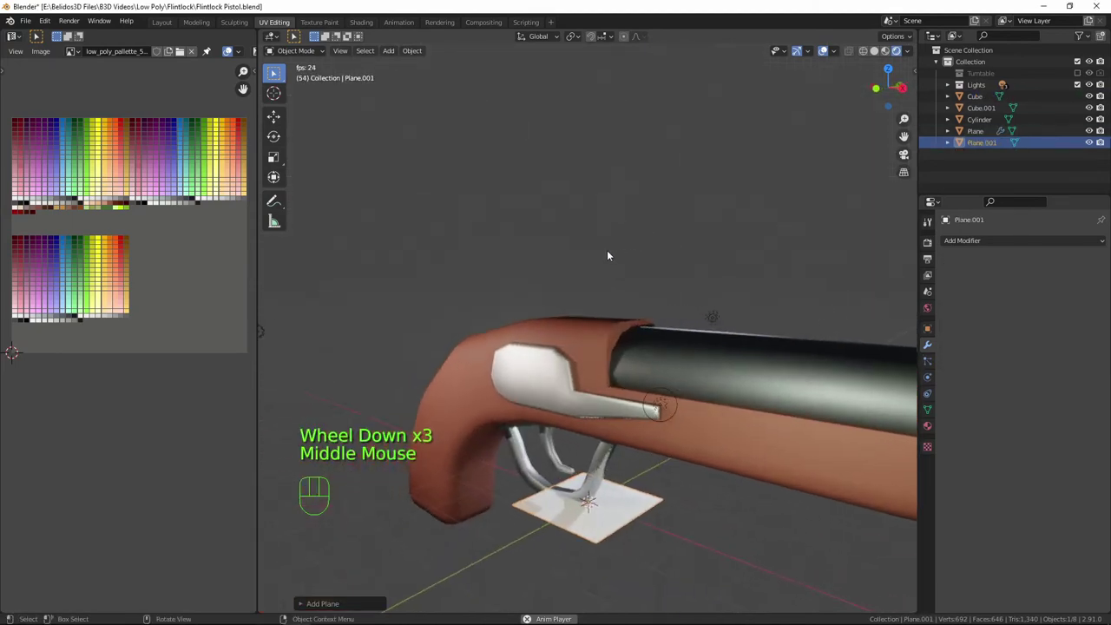
Rotate the new plane's mesh 90° about X and move it about 1.1 m in the negative Y direction, in front of the pistol.
key("Tab")
key("a")
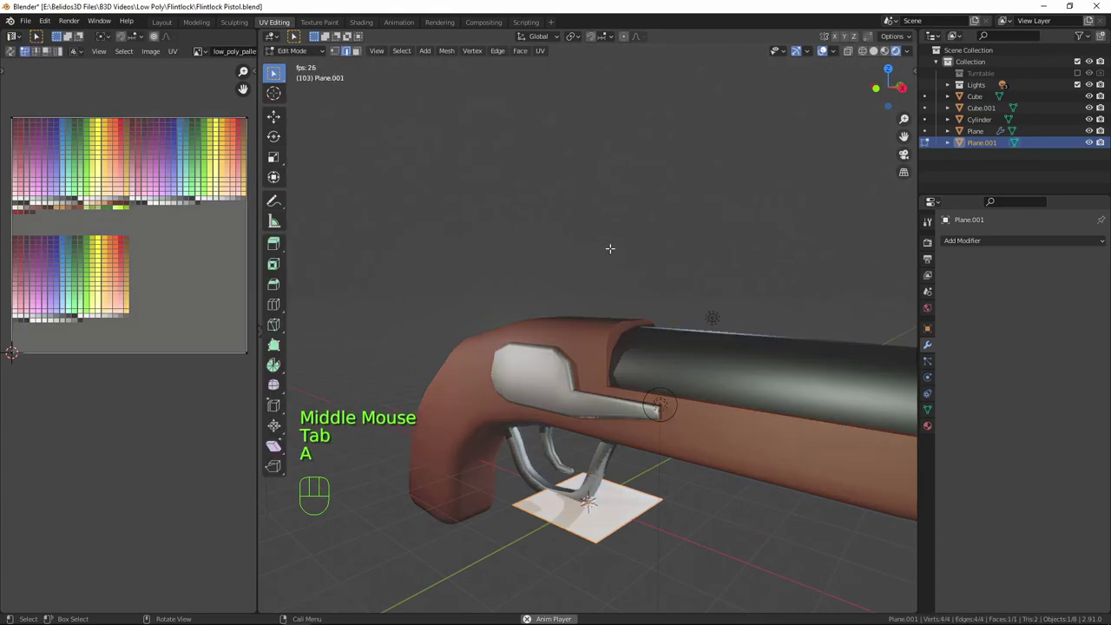
key("r")
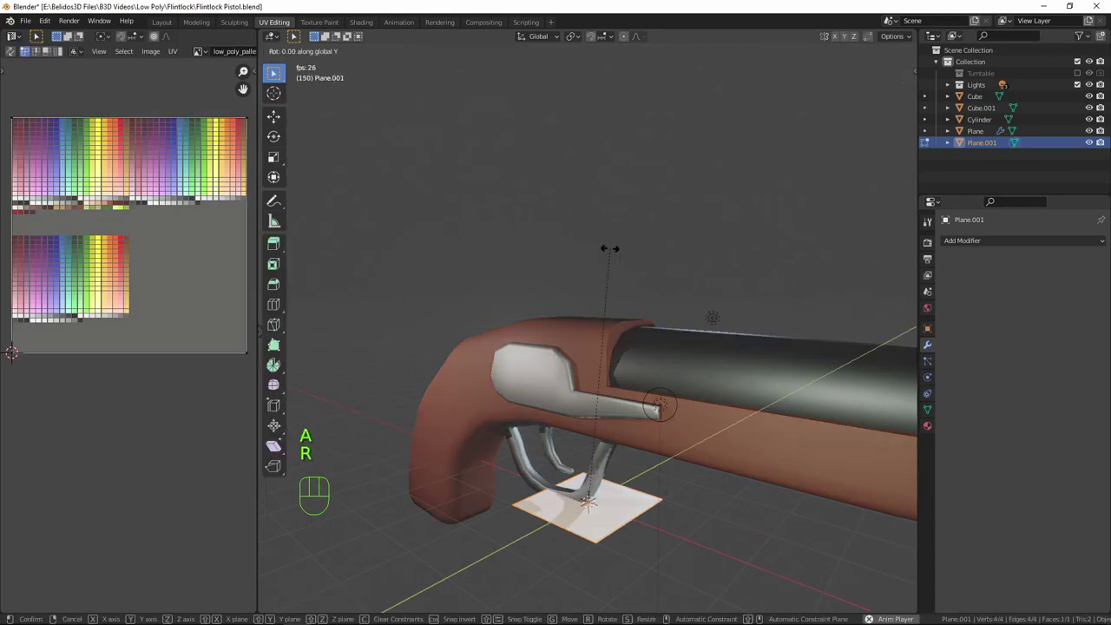
type("x")
type("90")
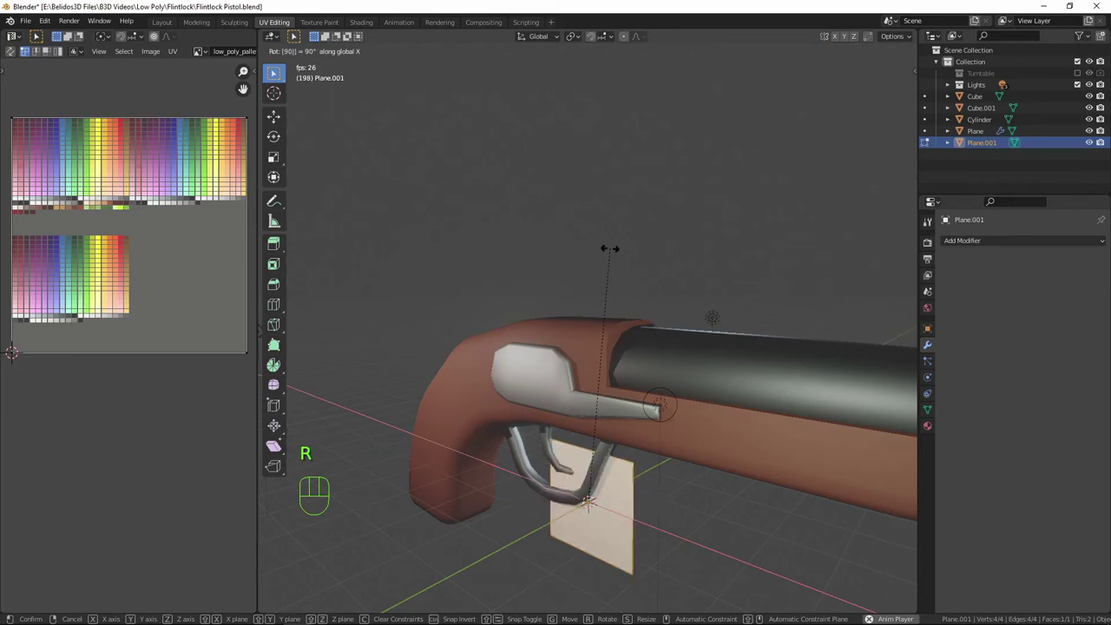
key("Return")
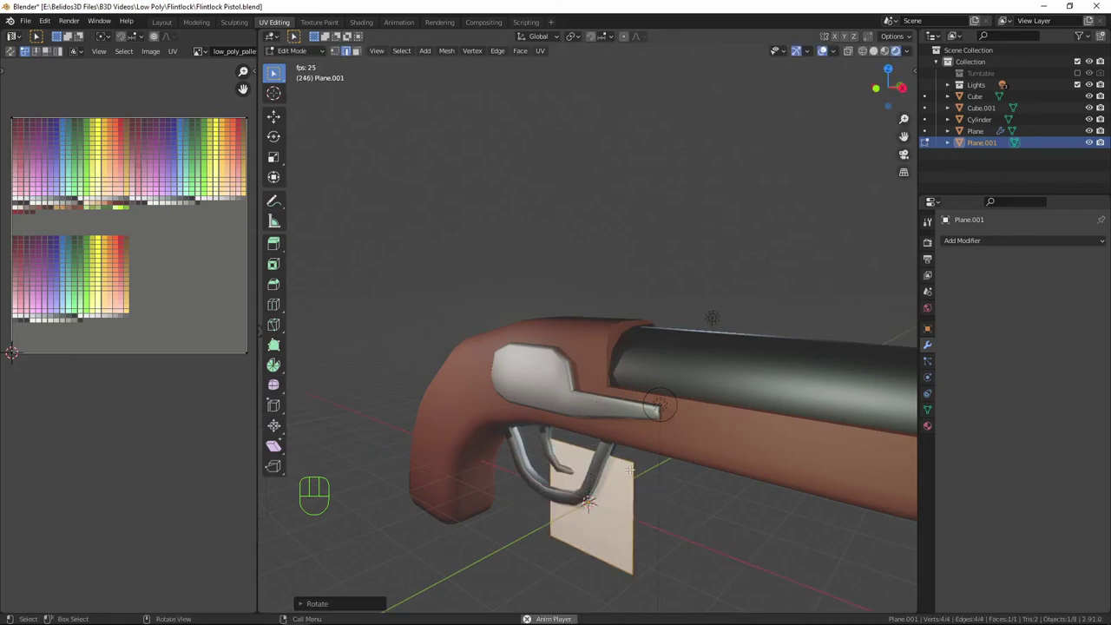
key("g")
key("y")
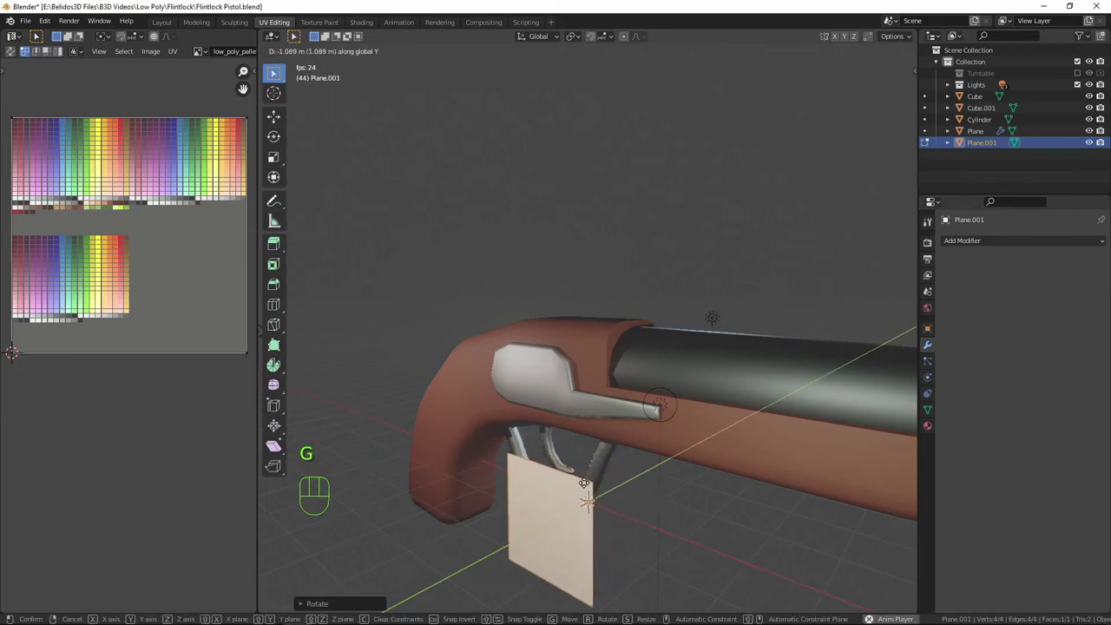
left_click(584, 482)
Move the plane's mesh in front view up over the rear part of the metal side plate.
key("KP_1")
key("g")
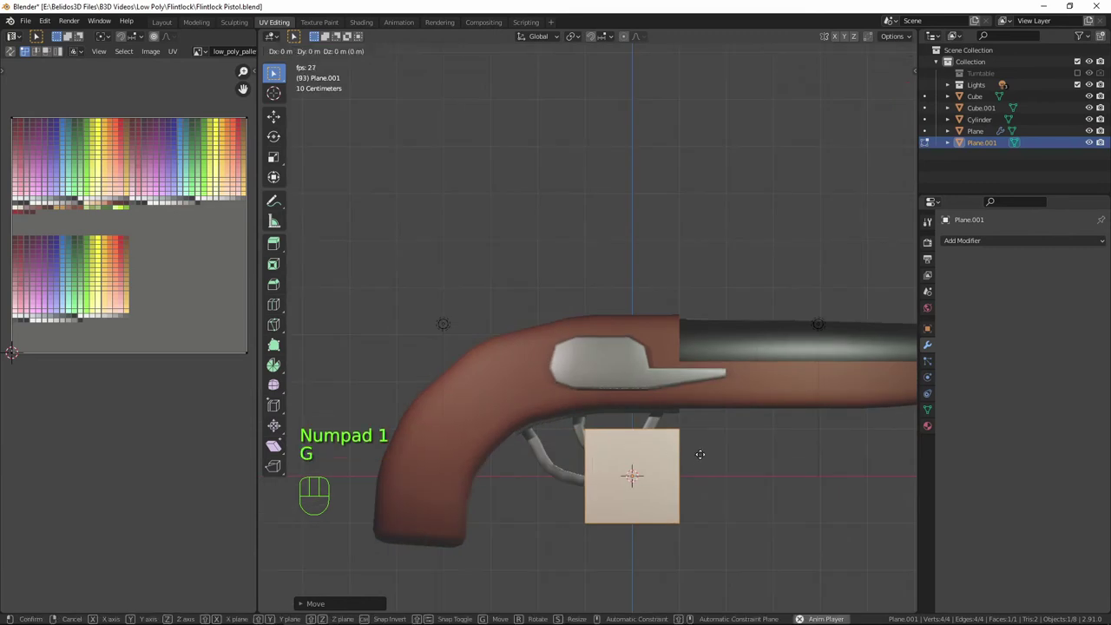
left_click(639, 330)
scroll(543, 322, "up", 3)
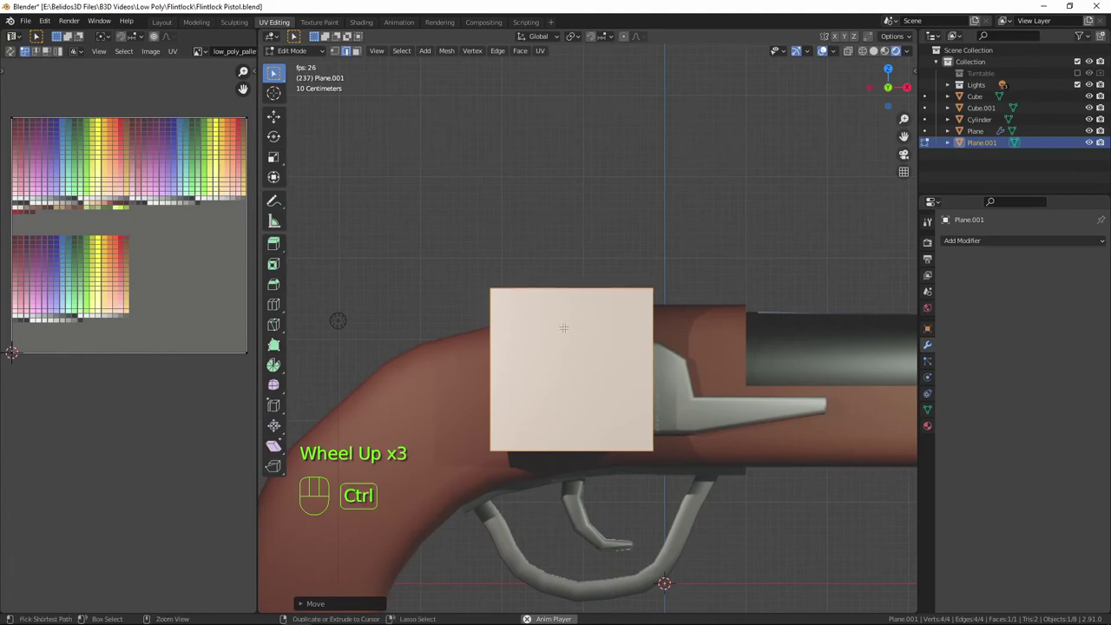
Subdivide the plane once and round its outline into an octagon with the LoopTools Circle operation.
key("ctrl+e")
left_click(547, 383)
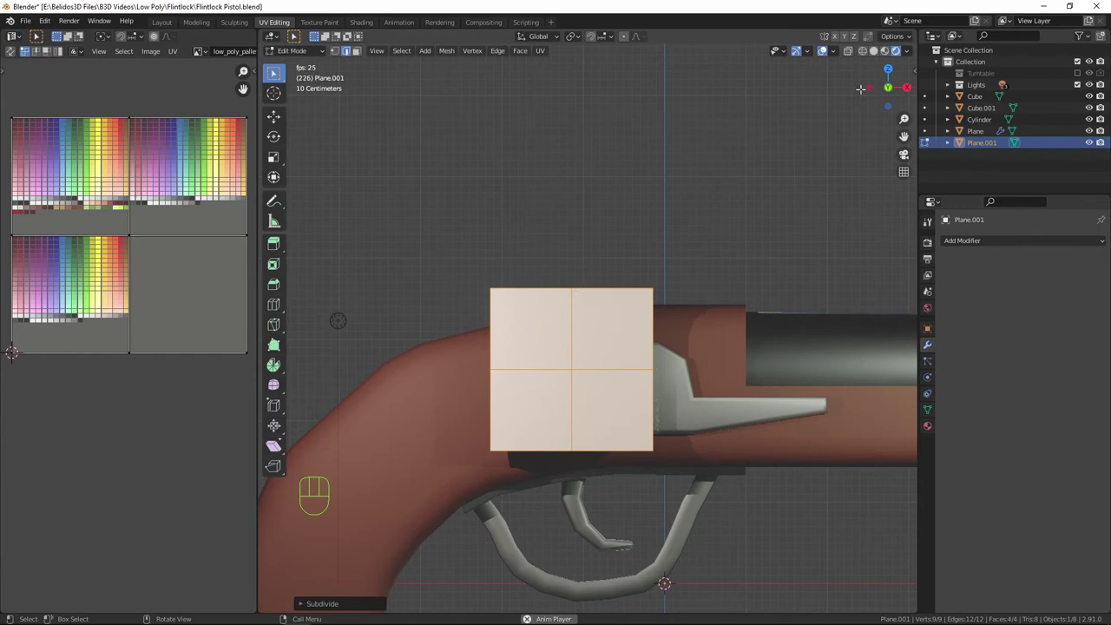
key("n")
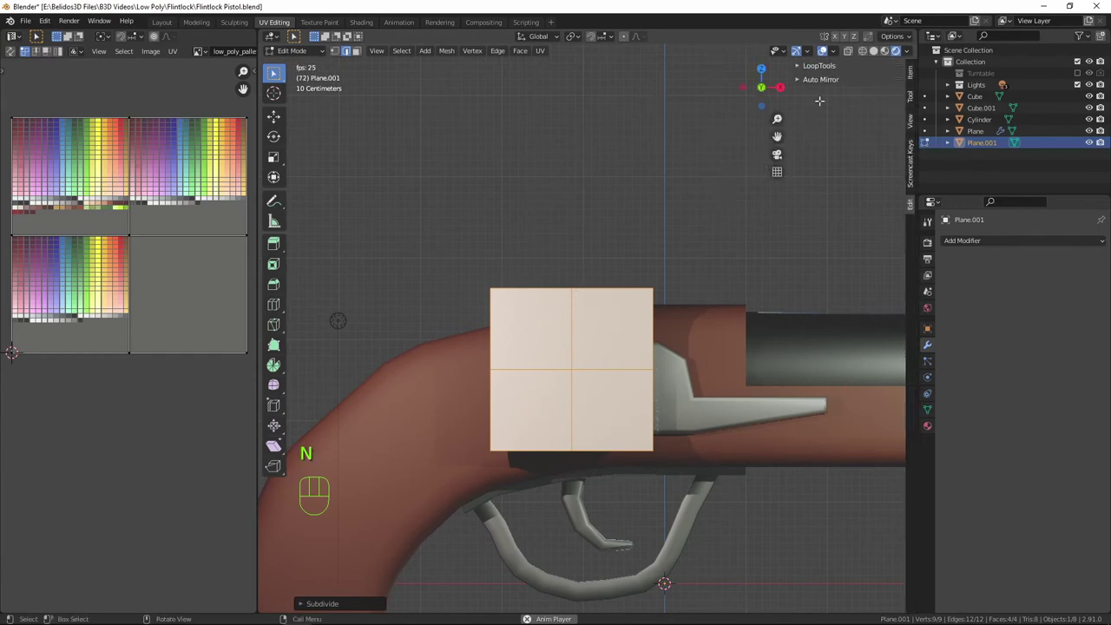
left_click(911, 214)
key("space")
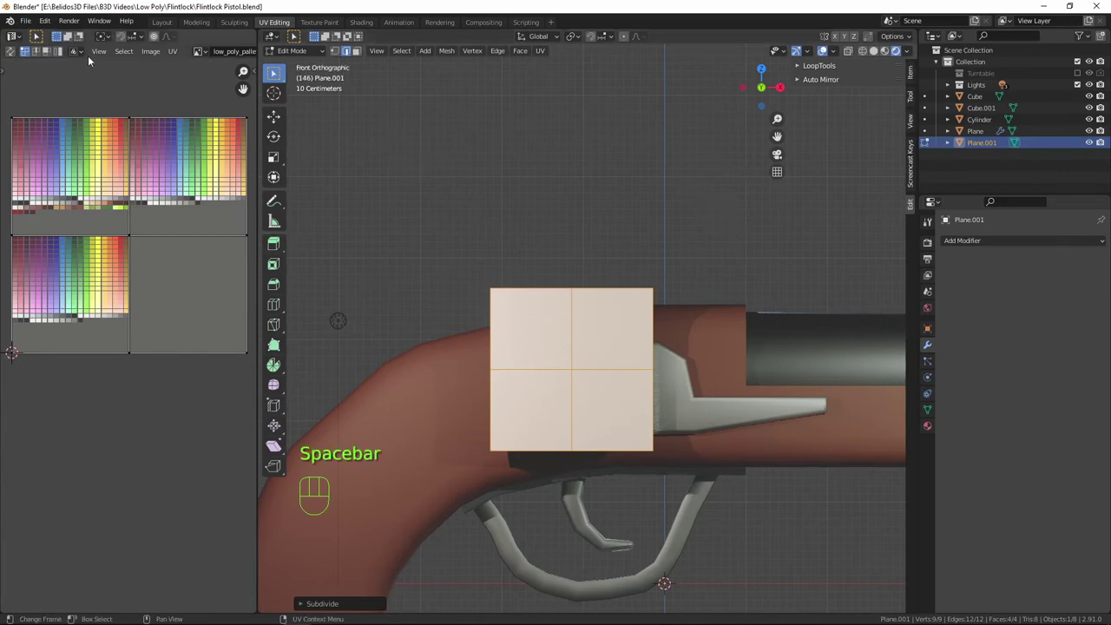
left_click(799, 67)
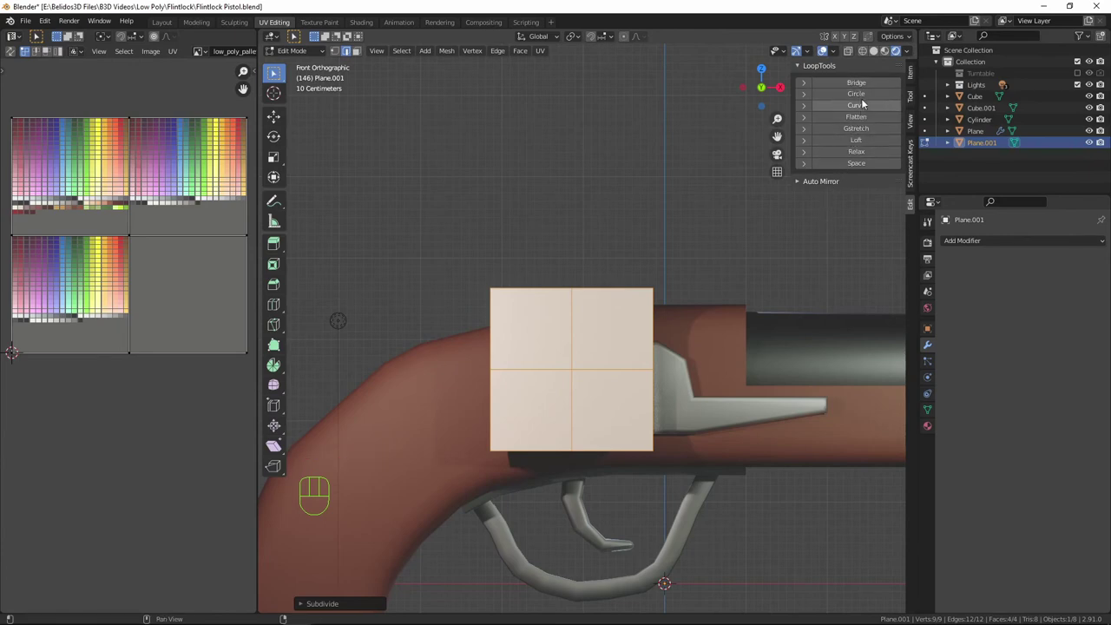
left_click(861, 94)
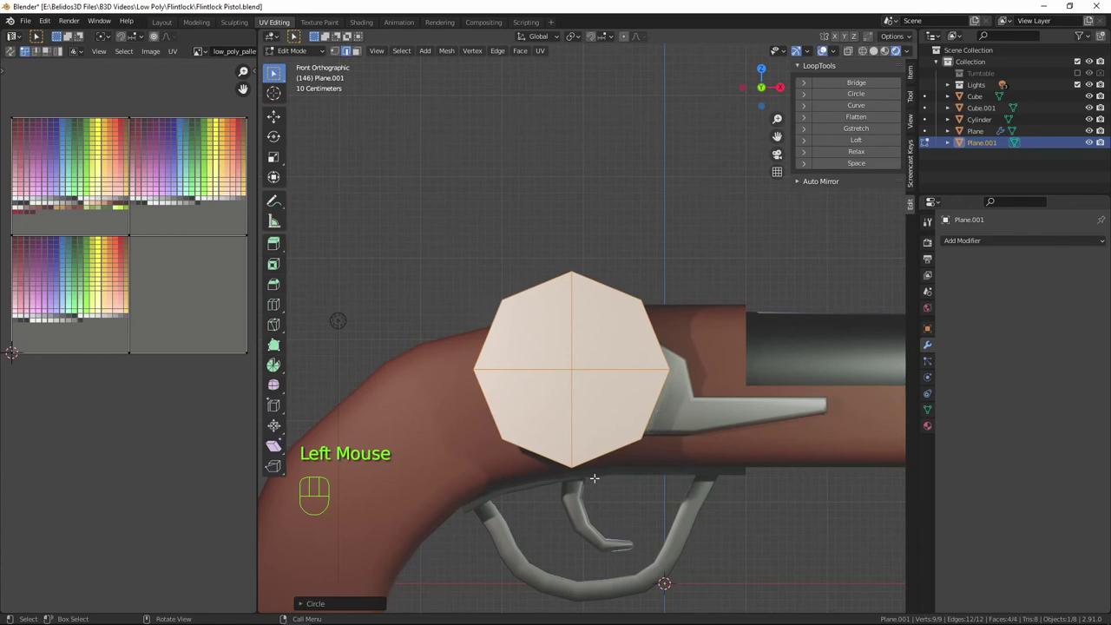
Scale the octagon down to a small disc and place it on the rear end of the side plate.
scroll(671, 371, "down", 1)
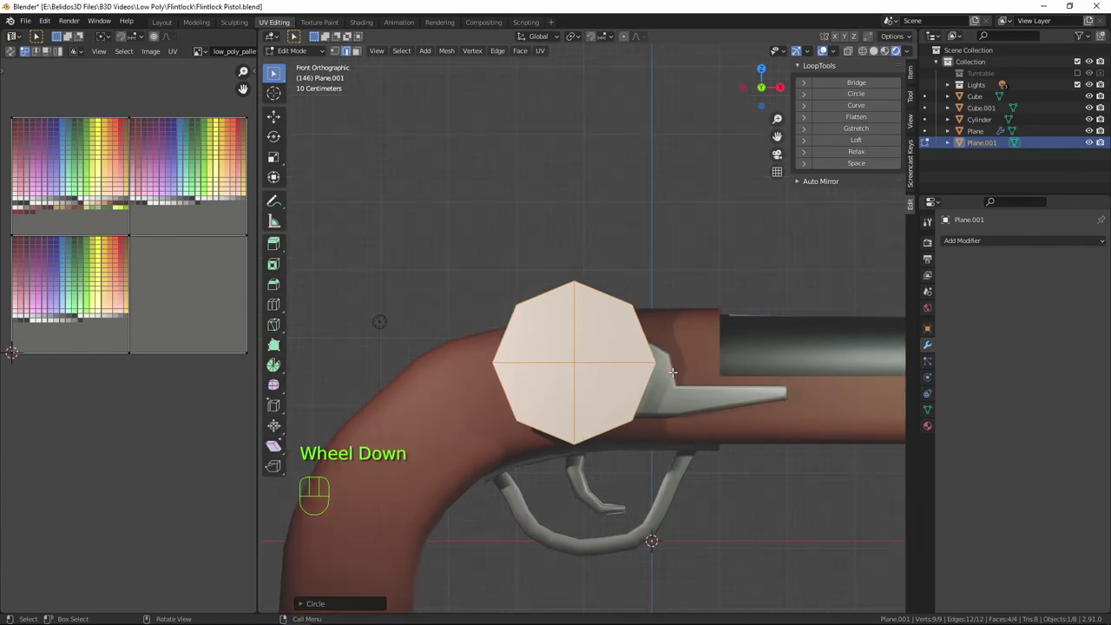
key("s")
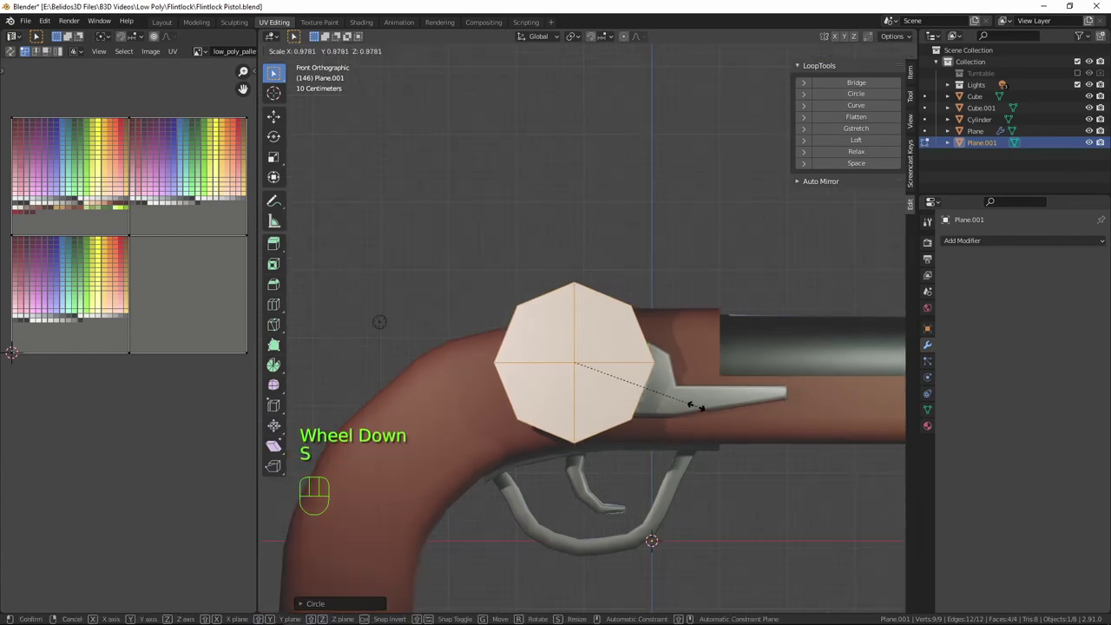
left_click(615, 364)
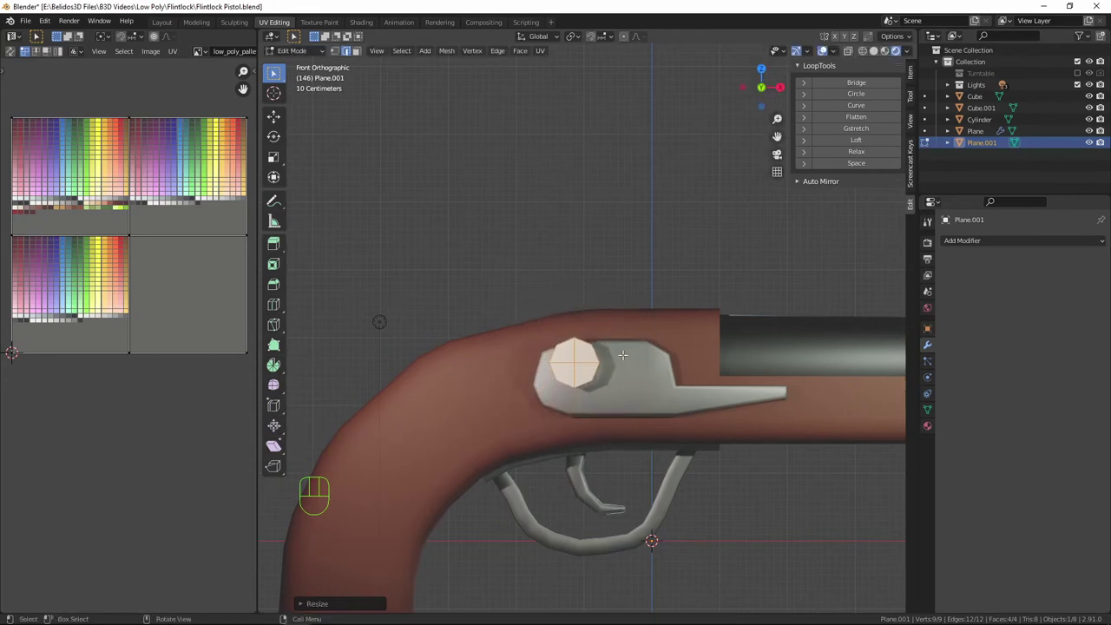
scroll(608, 361, "up", 3)
key("g")
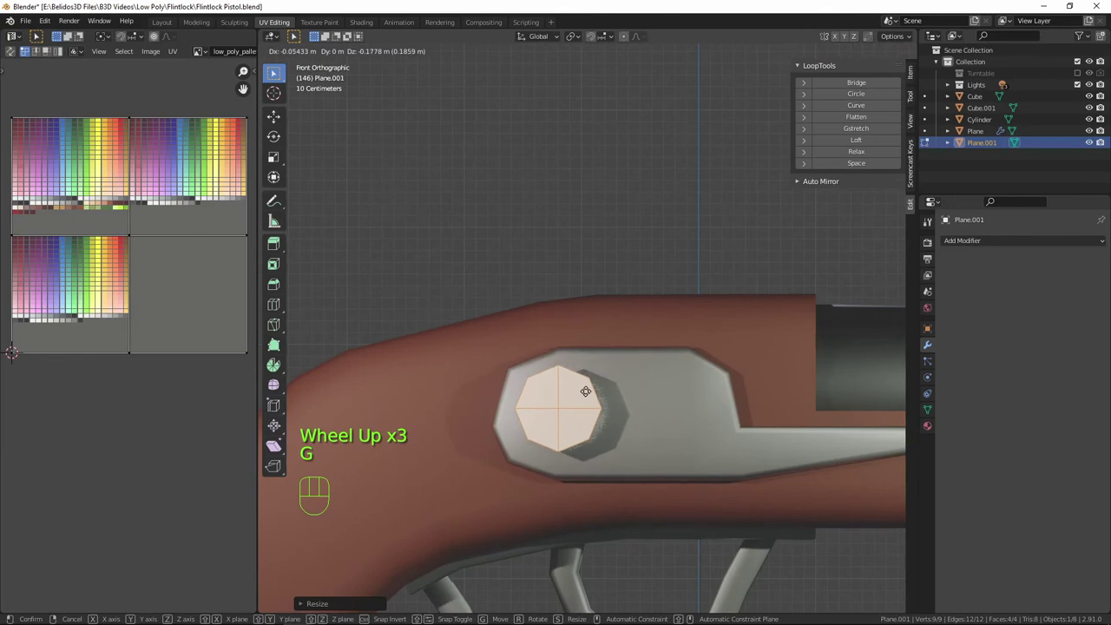
left_click(587, 390)
key("s")
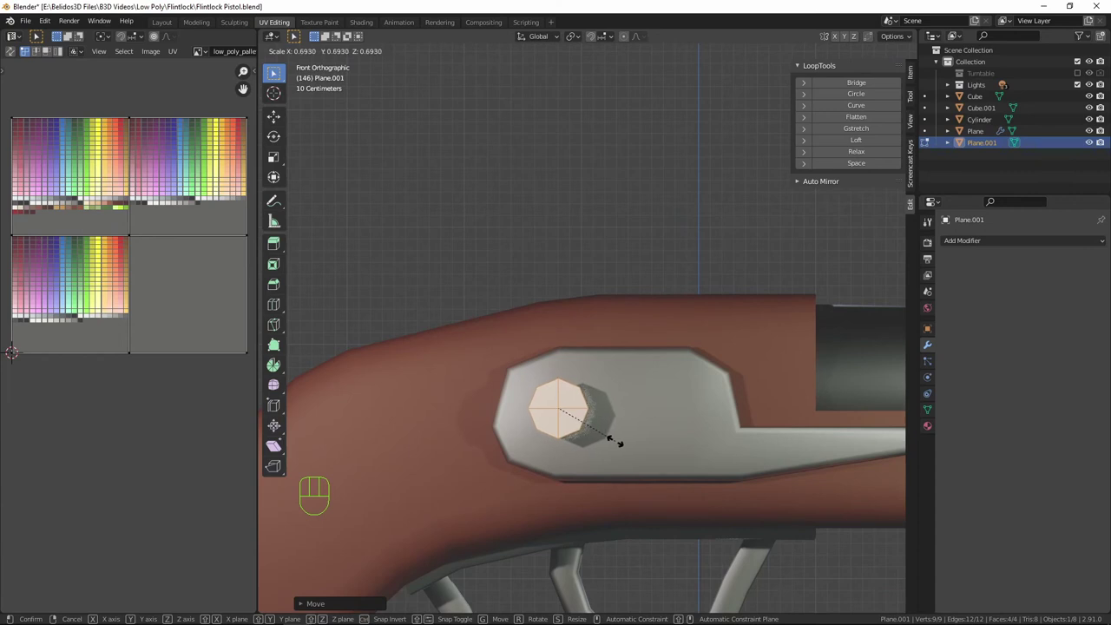
left_click(617, 445)
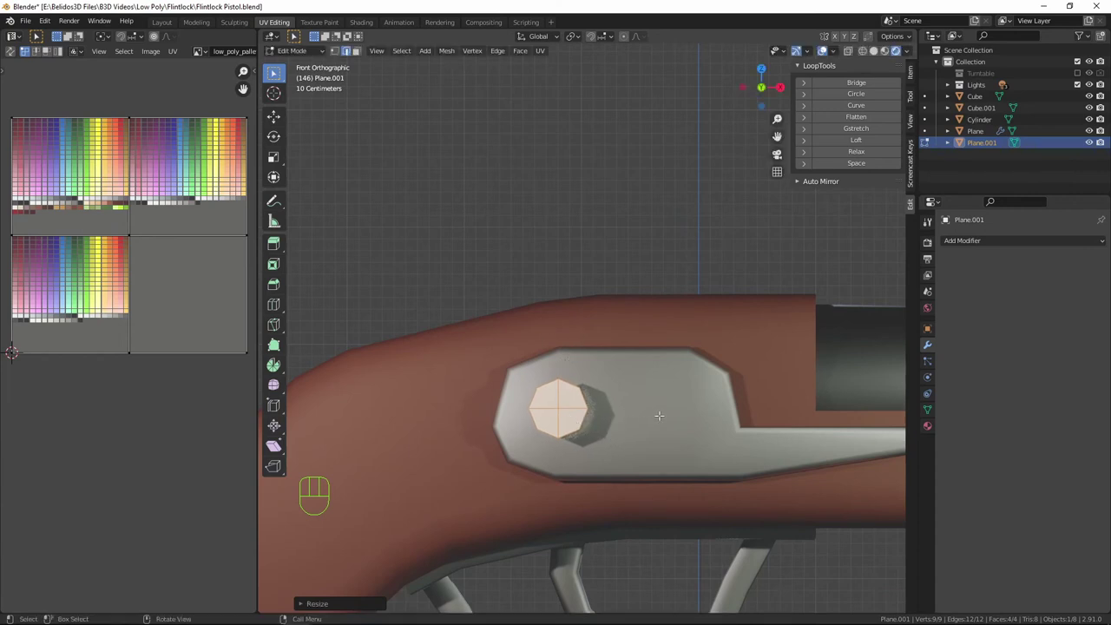
Dissolve the octagon's upper-right vertex so a single diagonal edge faces the barrel side.
scroll(646, 416, "up", 3)
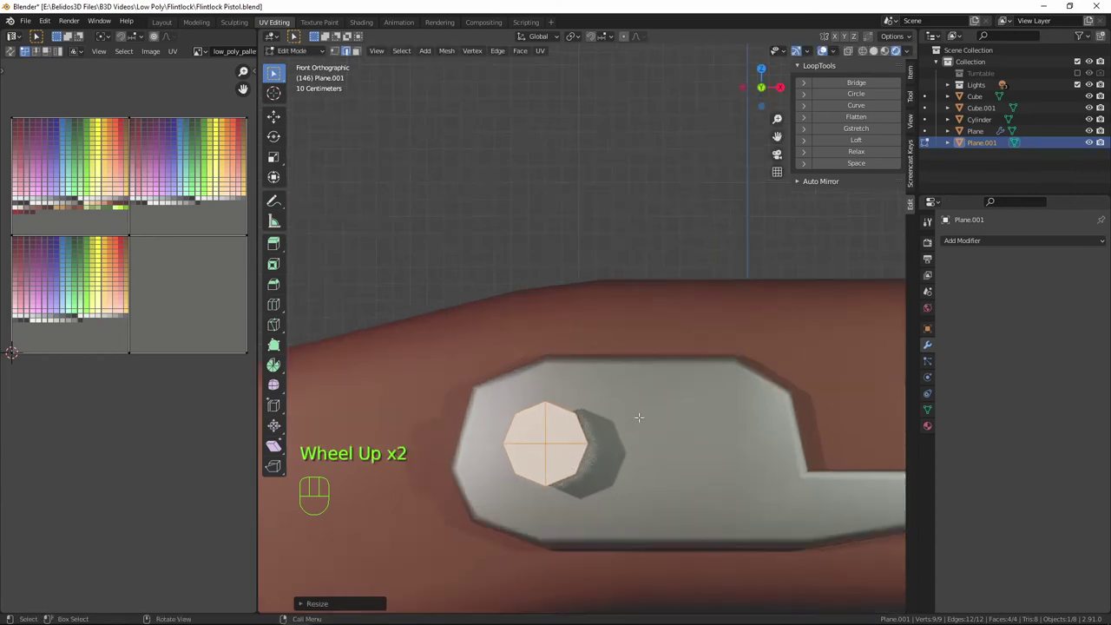
key("2")
left_click(560, 428)
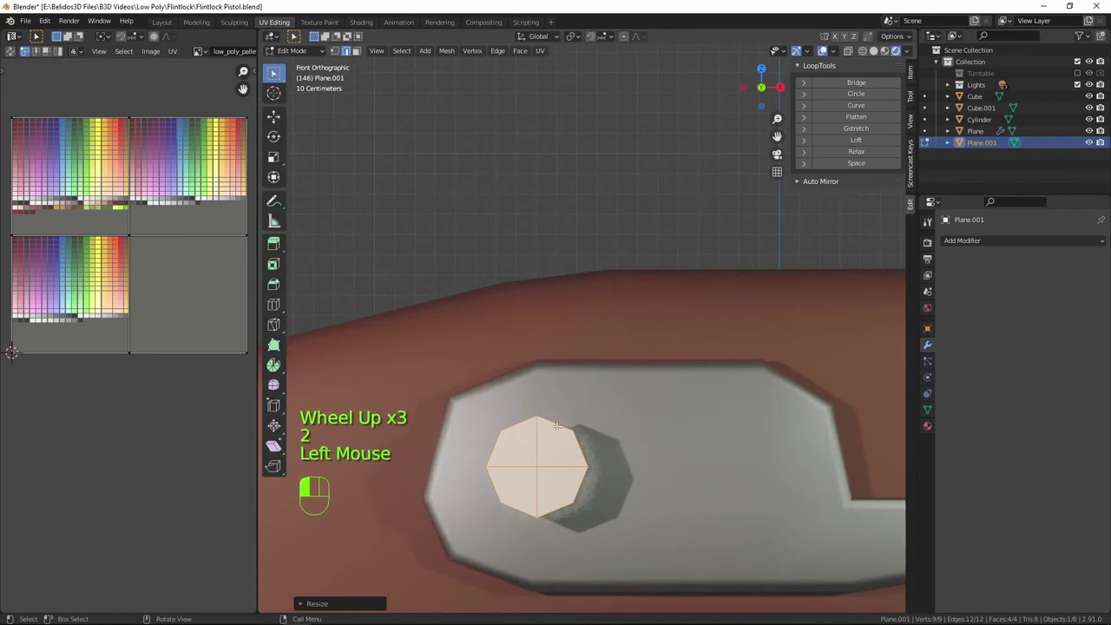
left_click(555, 426, "shift")
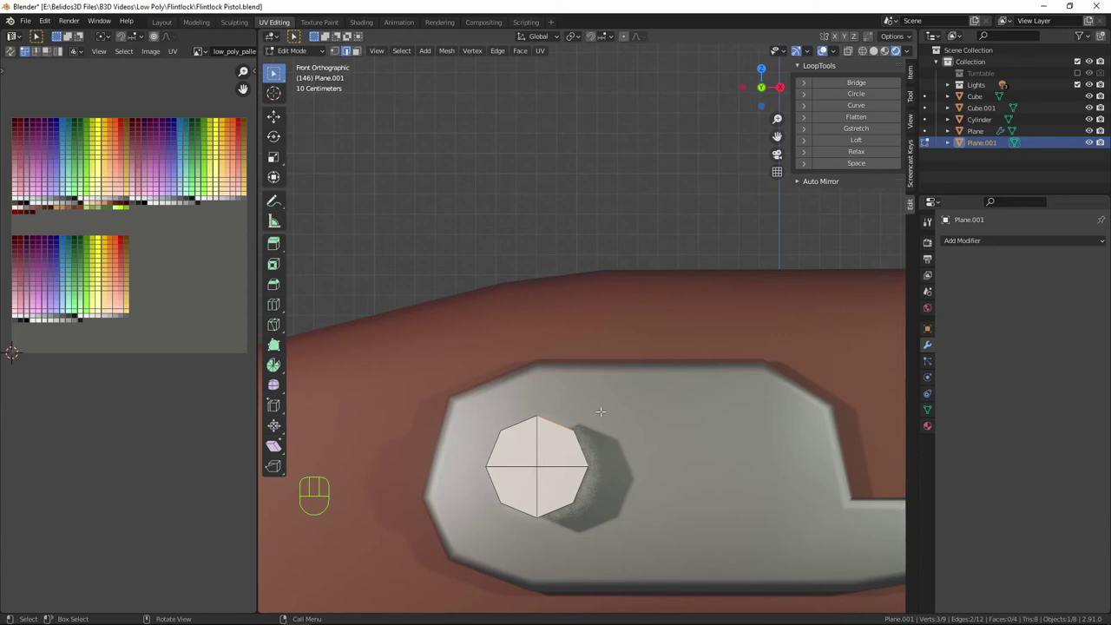
key("1")
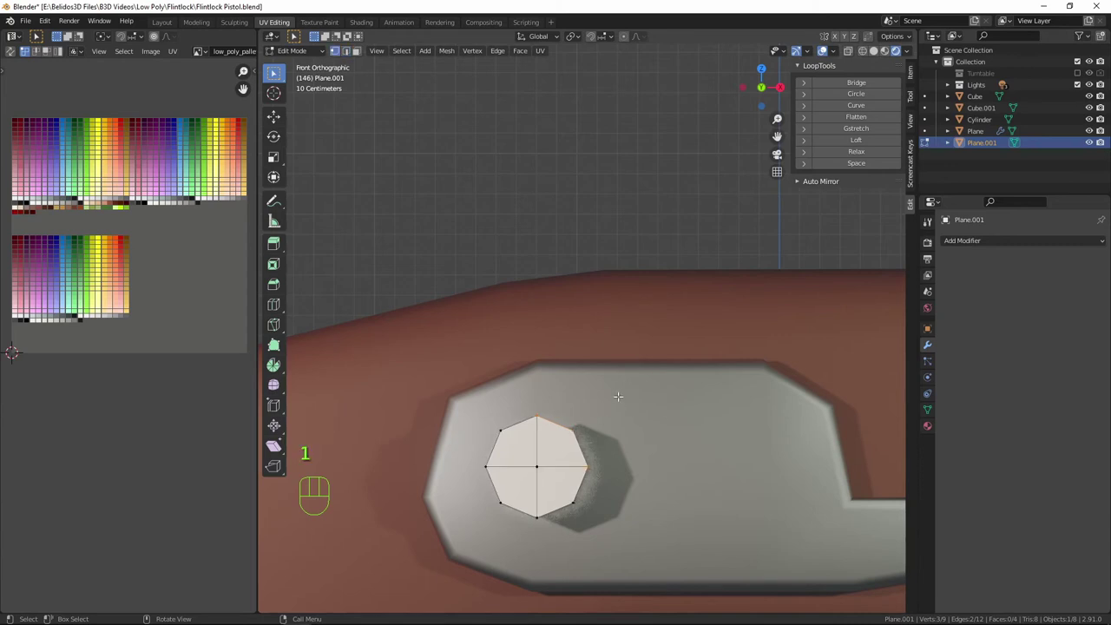
left_click(572, 430)
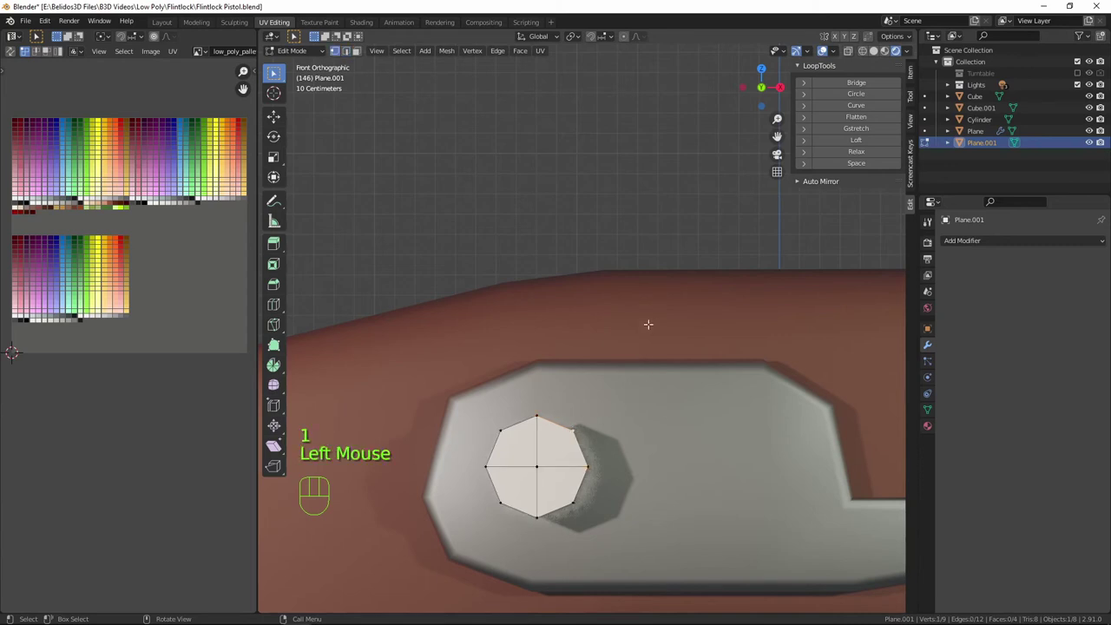
key("x")
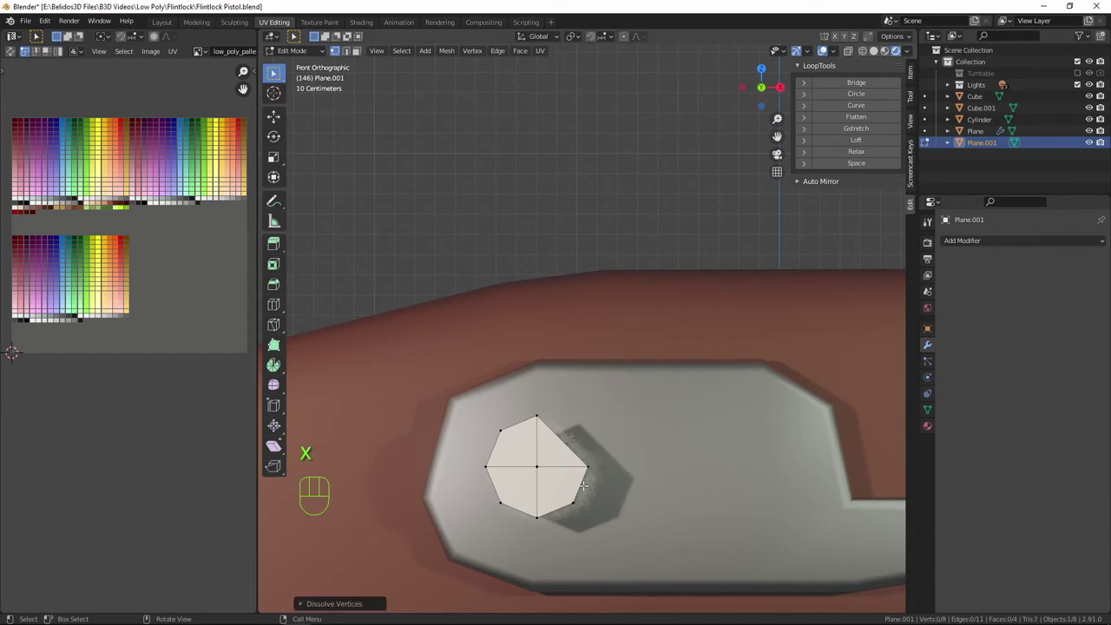
Extrude the octagon's diagonal edge a short distance up and to the right to start the hammer arm.
key("2")
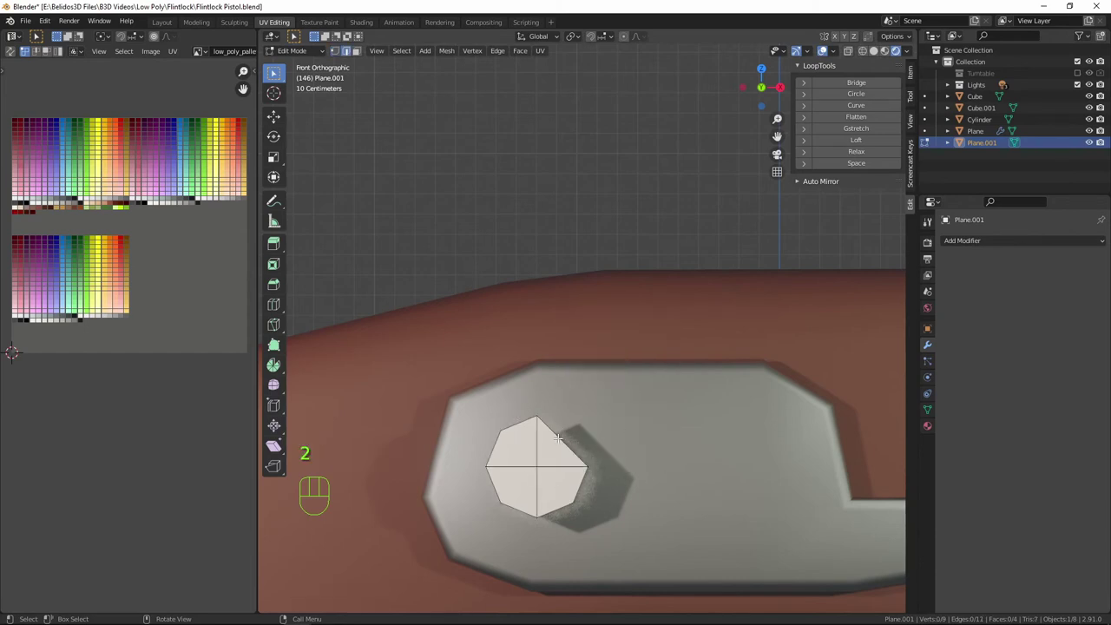
left_click(679, 443)
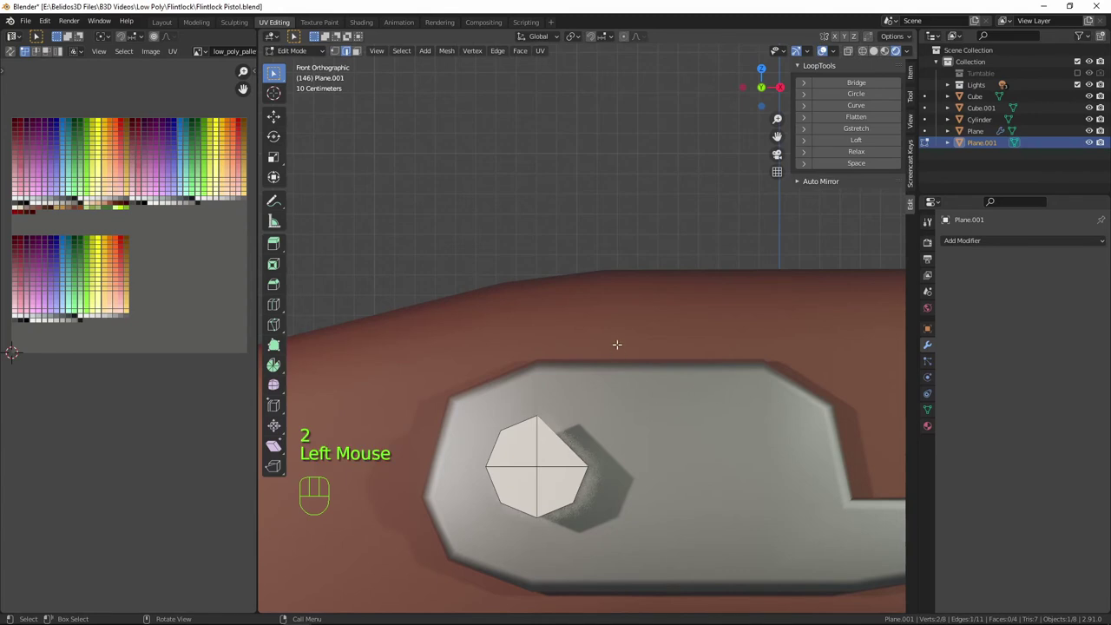
key("Left")
key("KP_1")
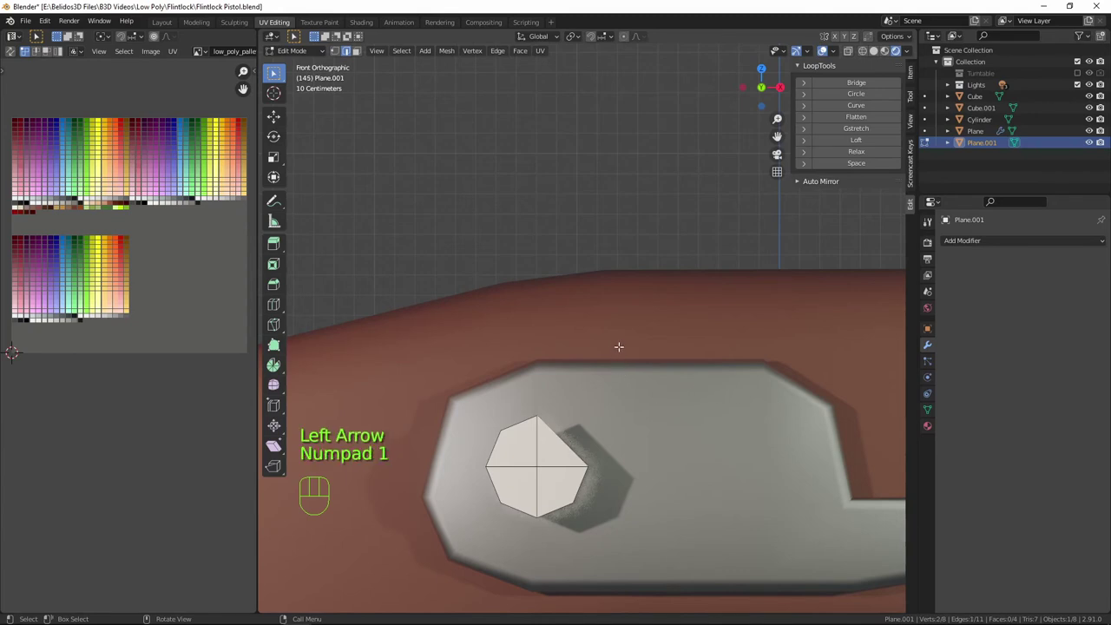
middle_click_drag(630, 393, 522, 380, "shift")
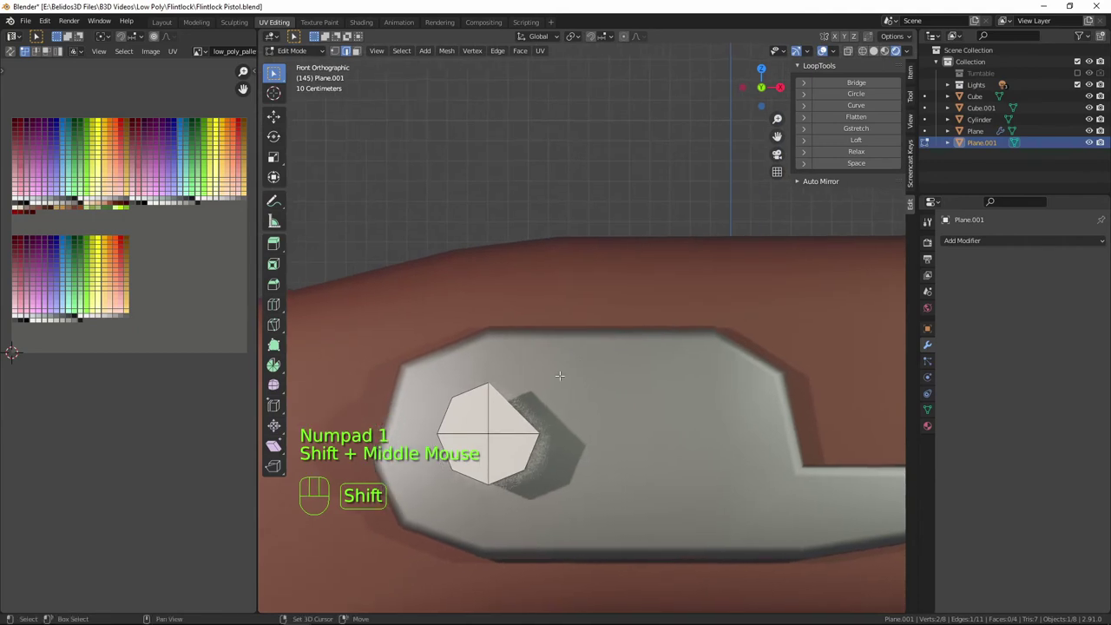
left_click(511, 404)
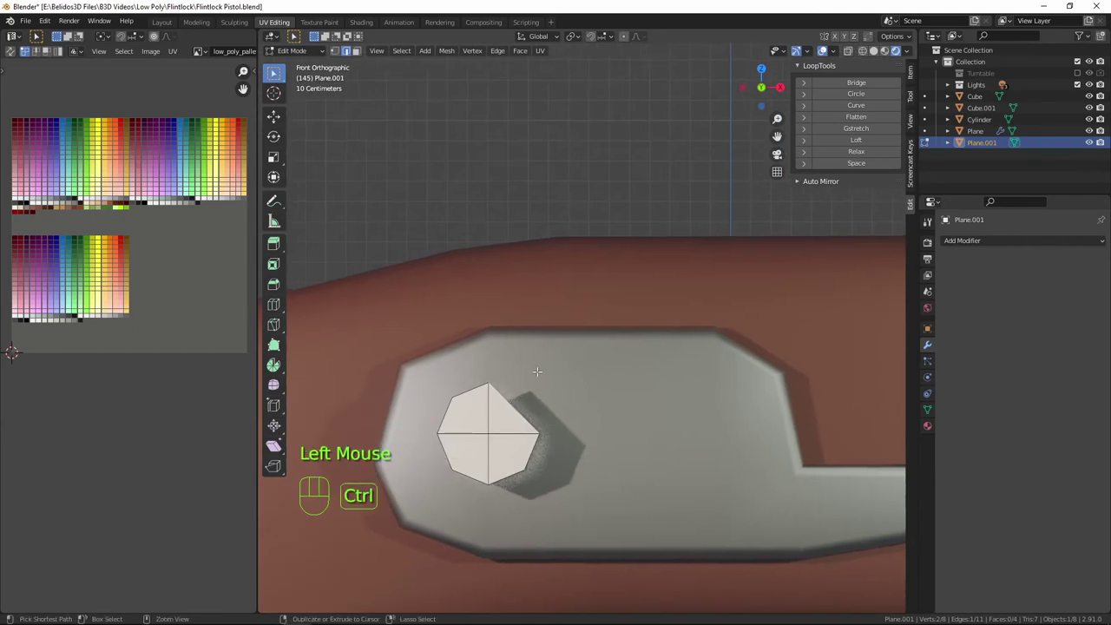
right_click(537, 371, "ctrl")
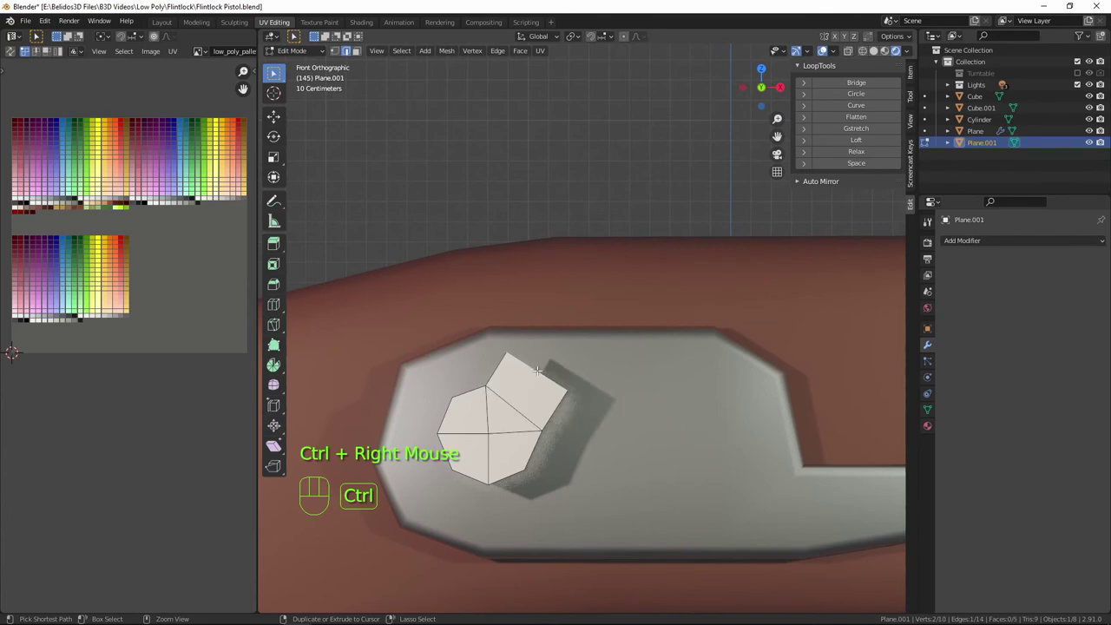
right_click(553, 346, "ctrl")
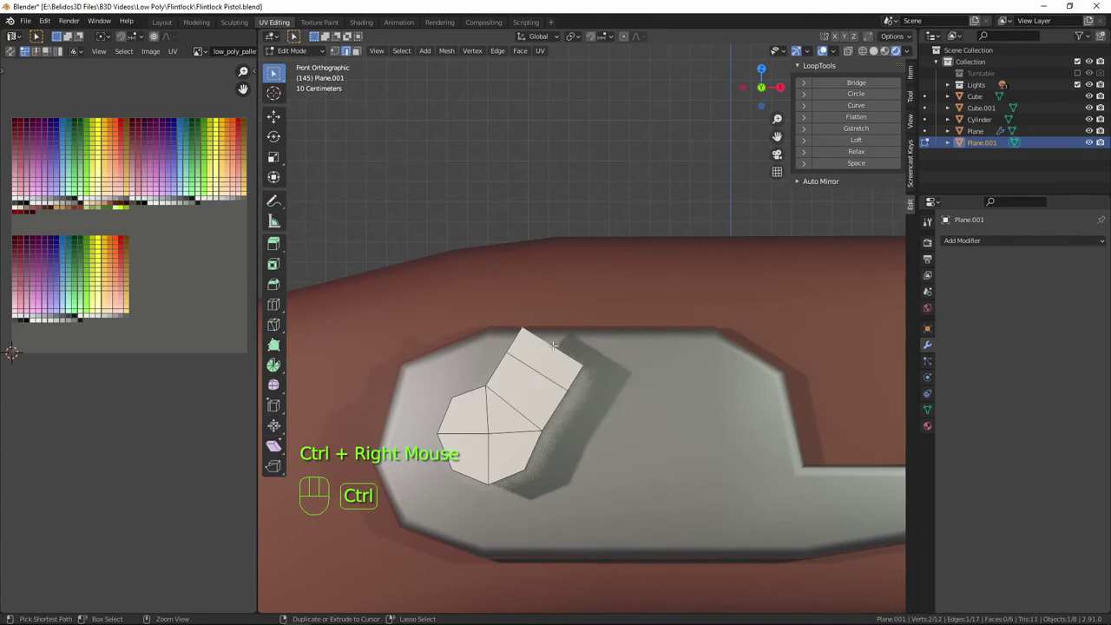
key("ctrl+z")
right_click(527, 340, "ctrl")
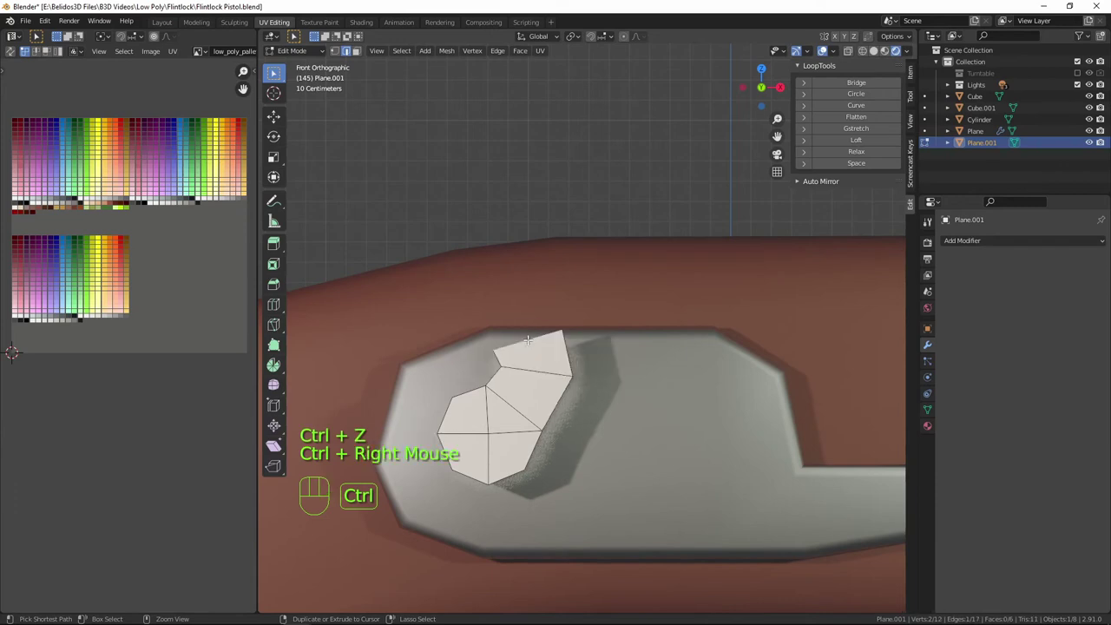
key("ctrl+z")
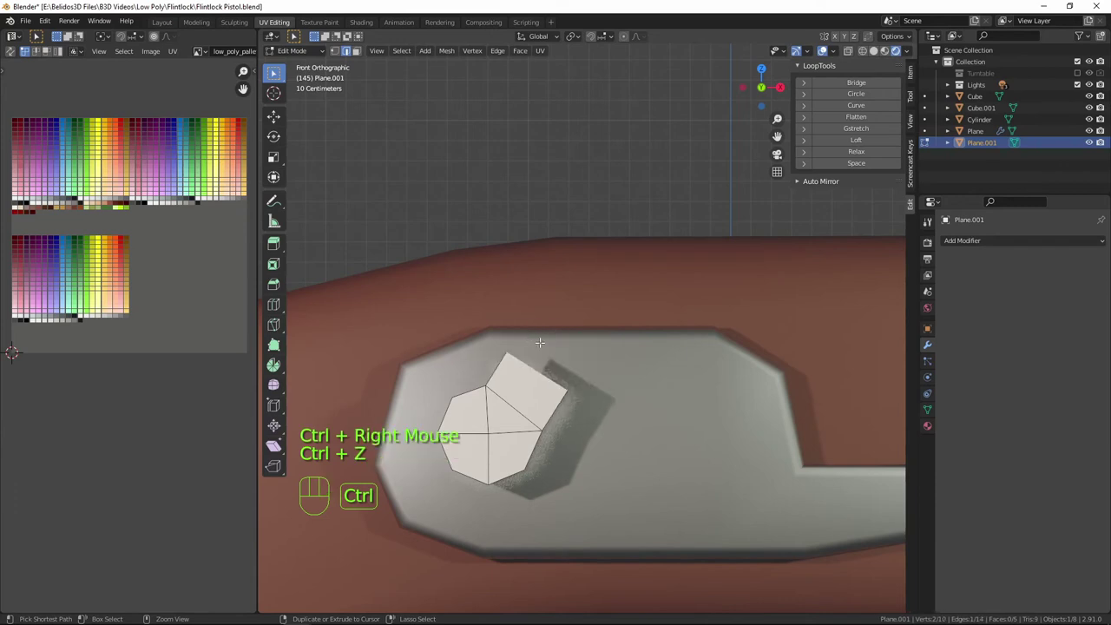
right_click(540, 342, "ctrl")
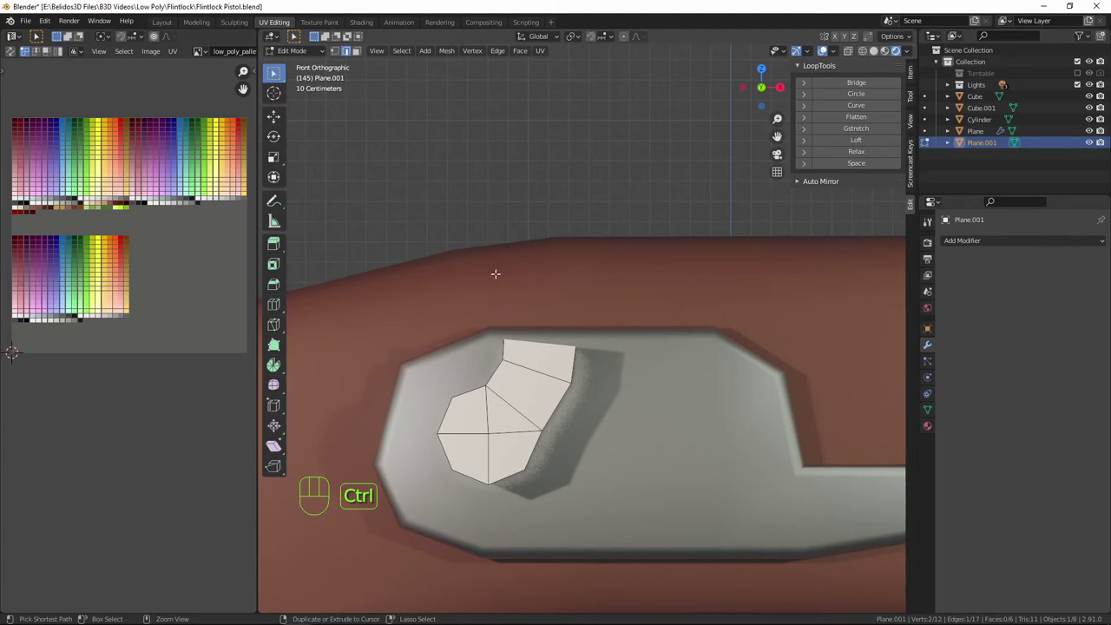
key("ctrl+z")
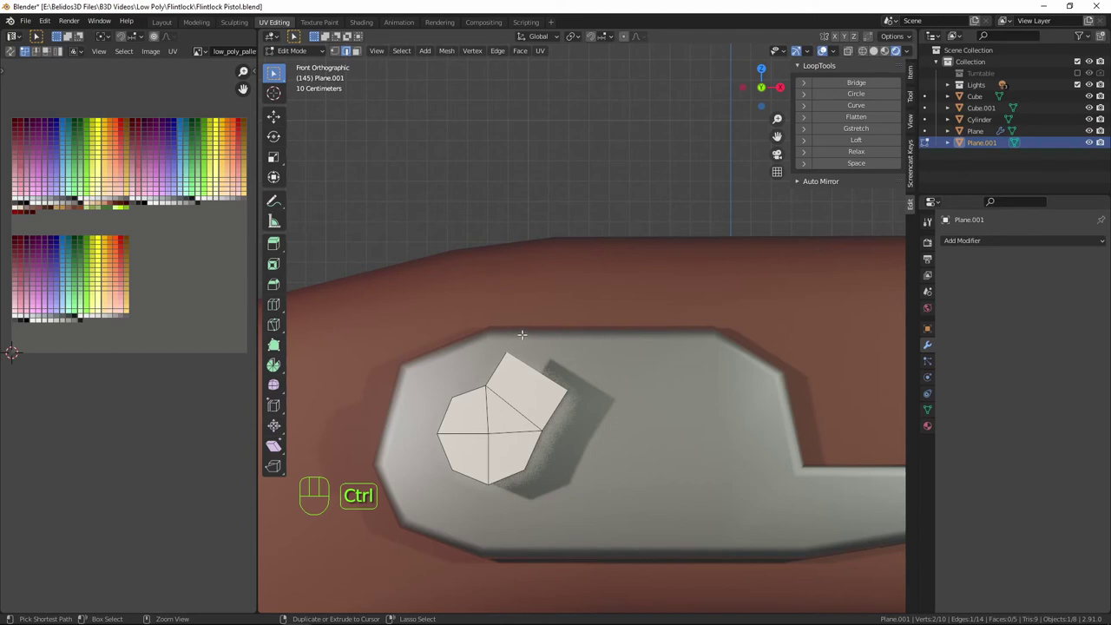
Extrude the arm's end edge upward in two segments to just above the stock and narrow the final edge.
right_click(516, 296, "ctrl")
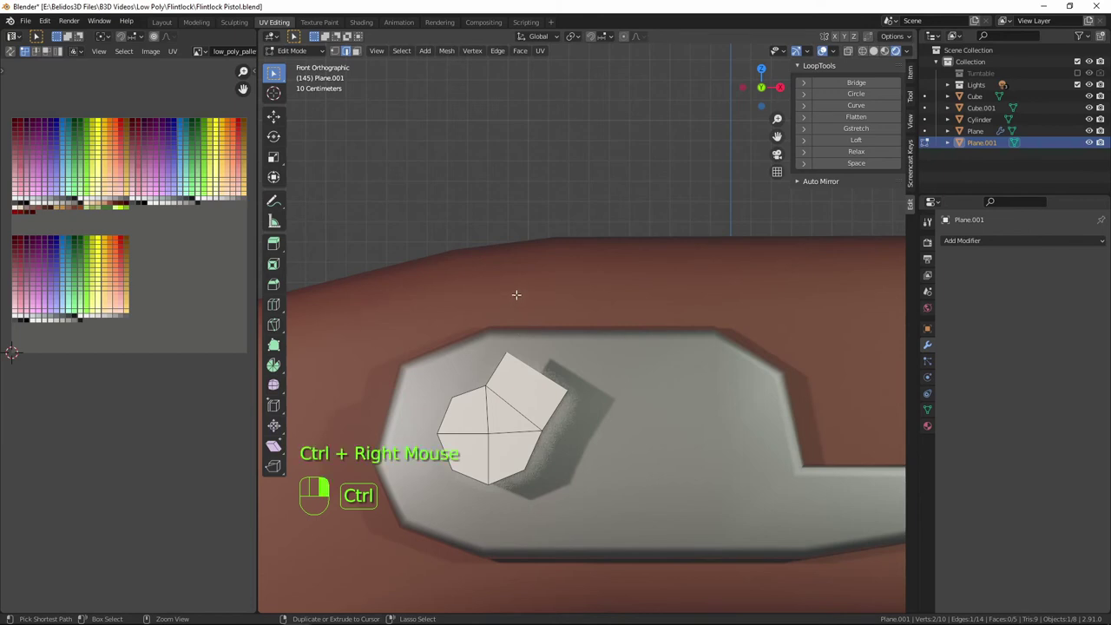
right_click(508, 195, "ctrl")
scroll(617, 237, "down", 3)
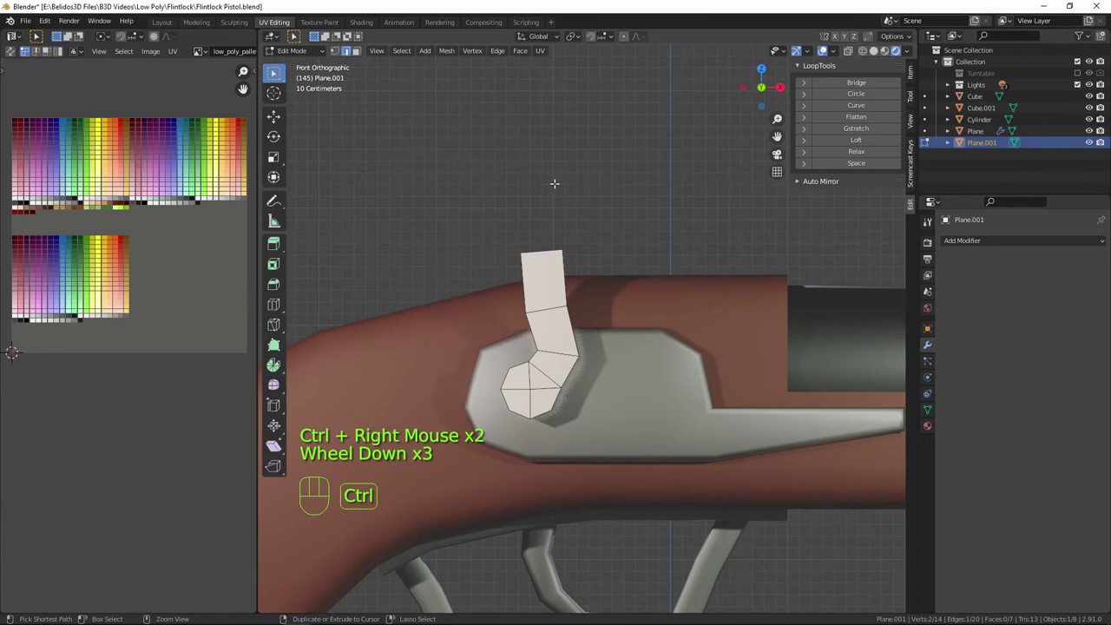
key("s")
left_click(599, 271)
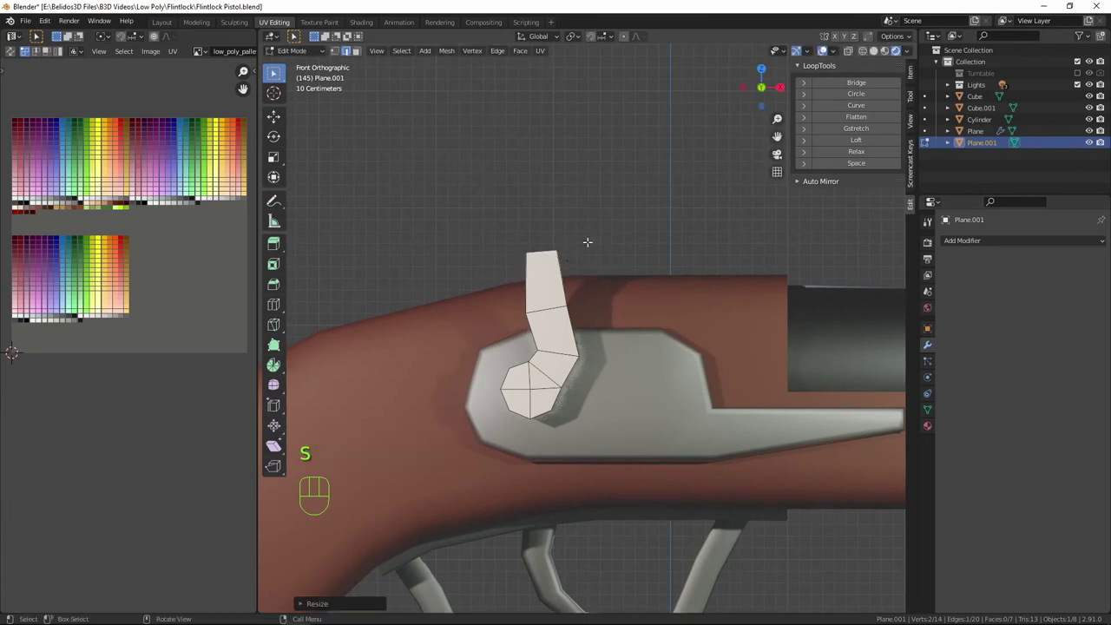
Extrude one more arm segment upward, leaning slightly toward the barrel, and narrow its end edge.
right_click(552, 186, "ctrl")
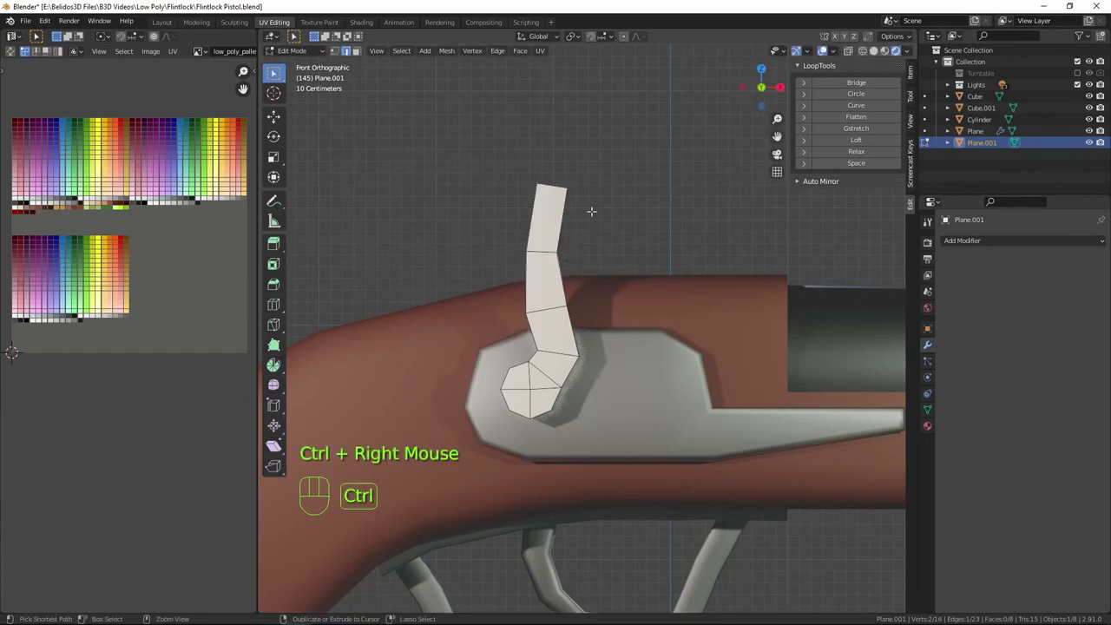
key("s")
left_click(619, 235)
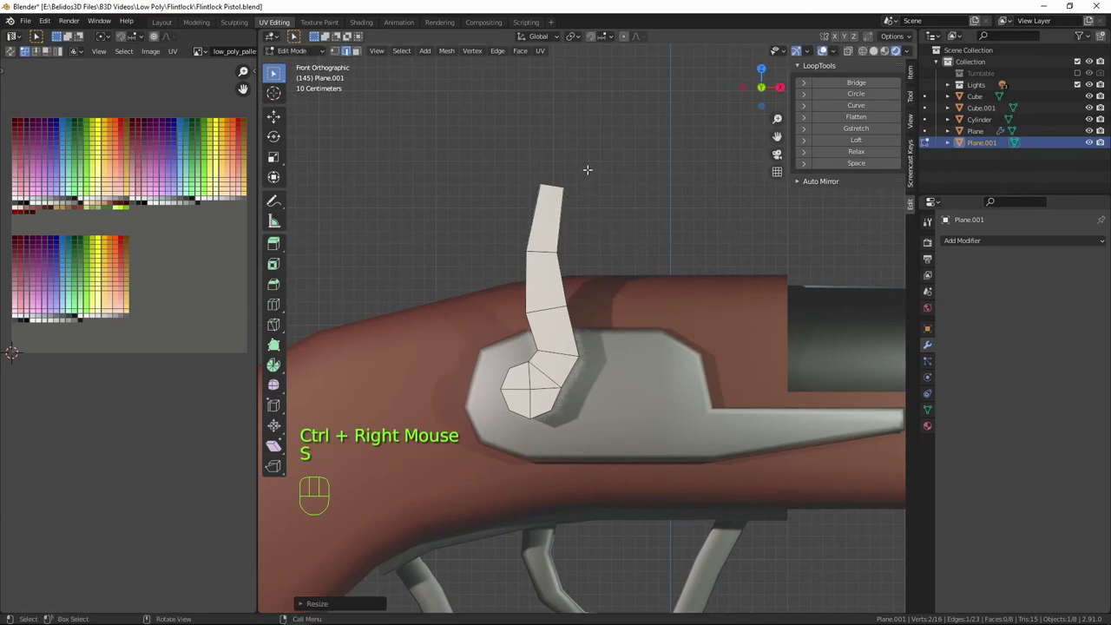
Extrude the hammer arm's end edge into one more segment leaning toward the barrel and shrink it to a narrow tip.
key("ctrl")
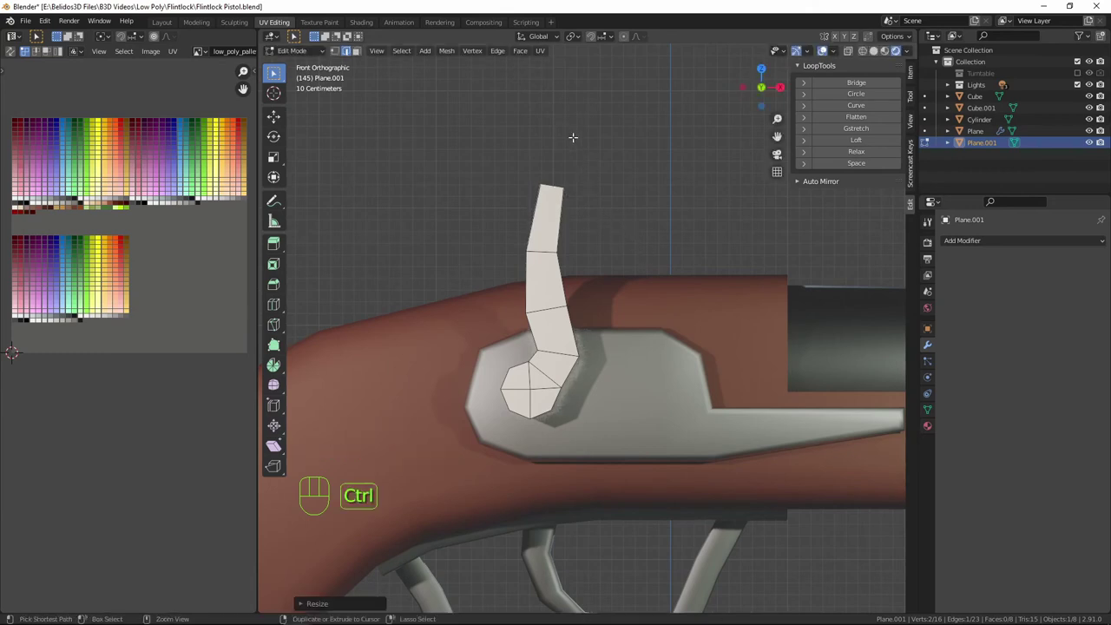
right_click(572, 138, "ctrl")
key("s")
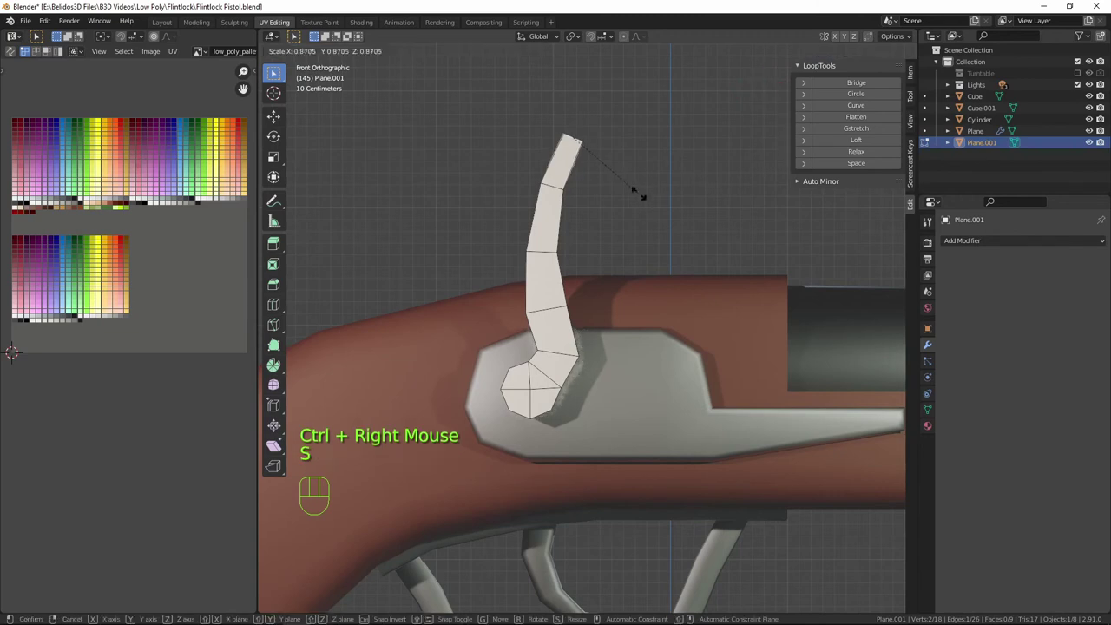
left_click(602, 171)
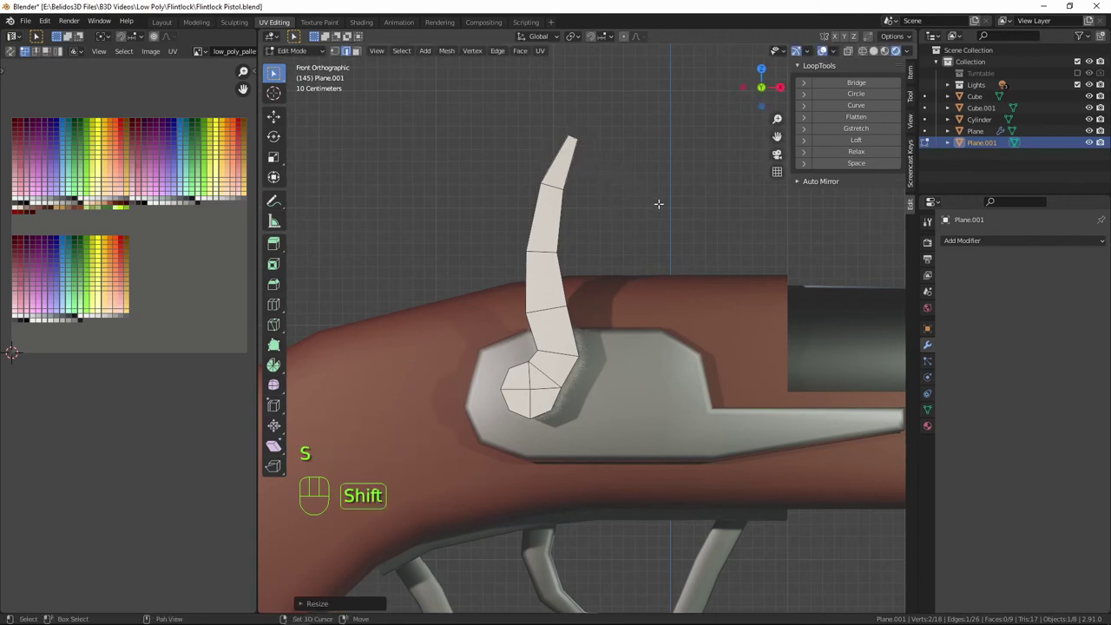
left_click_drag(660, 205, 675, 266, "shift")
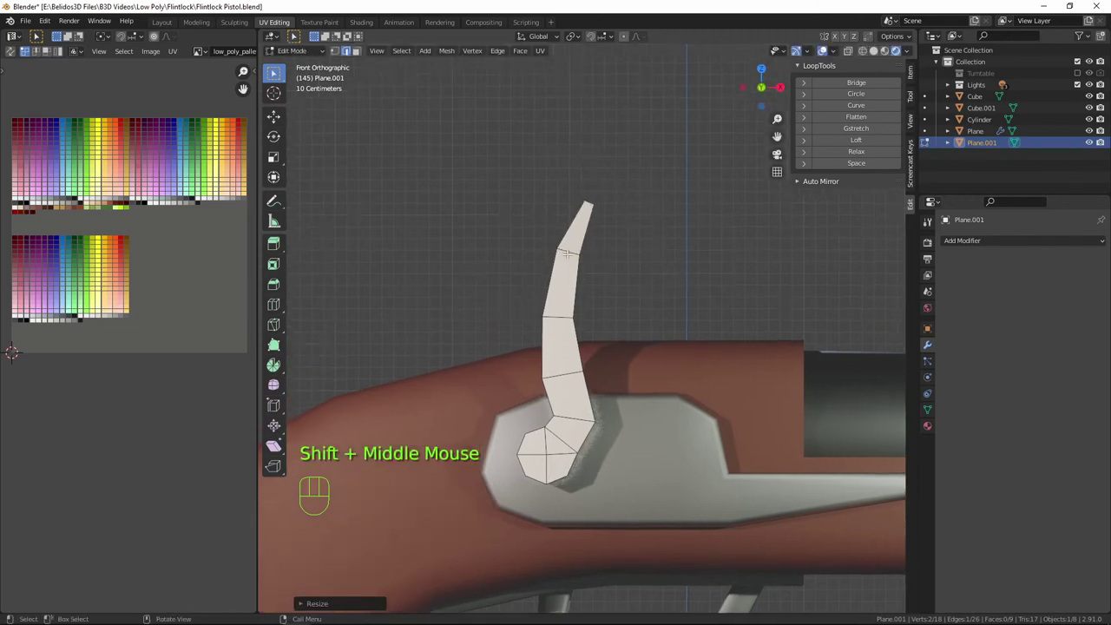
Scale down the arm's cross edge just above the lock plate to slim the lower arm slightly.
left_click(565, 252, "alt")
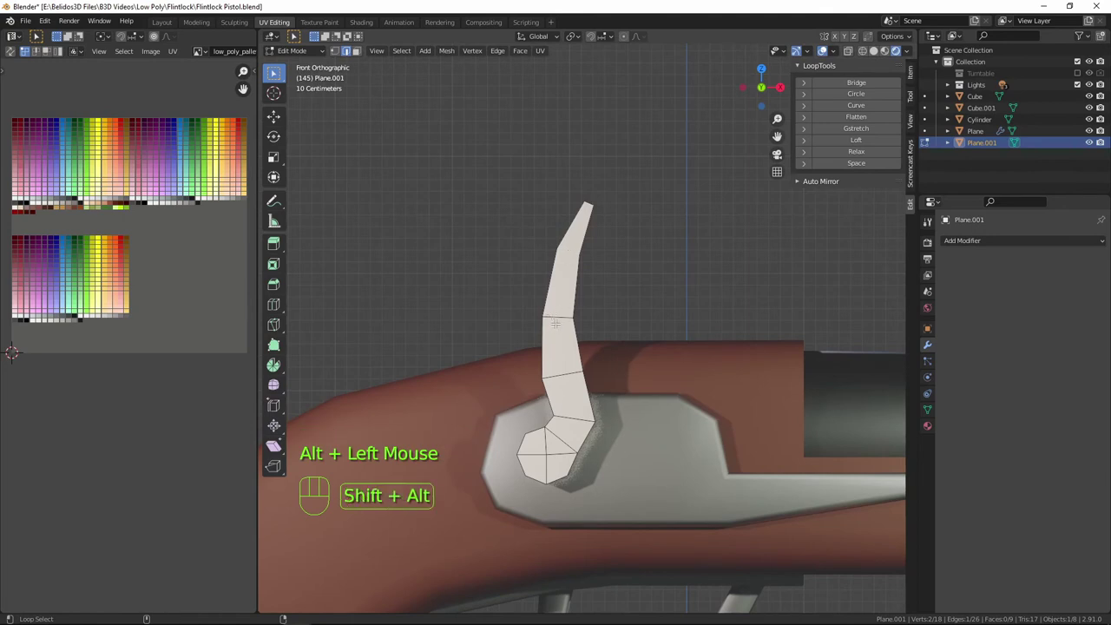
left_click(564, 372, "alt")
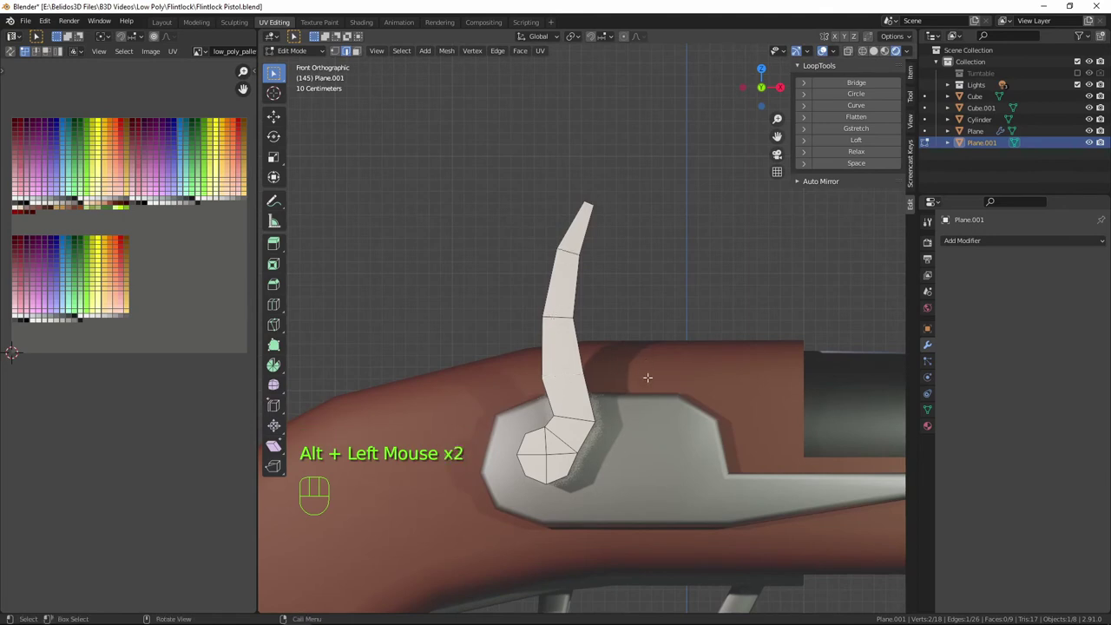
key("s")
left_click(608, 261)
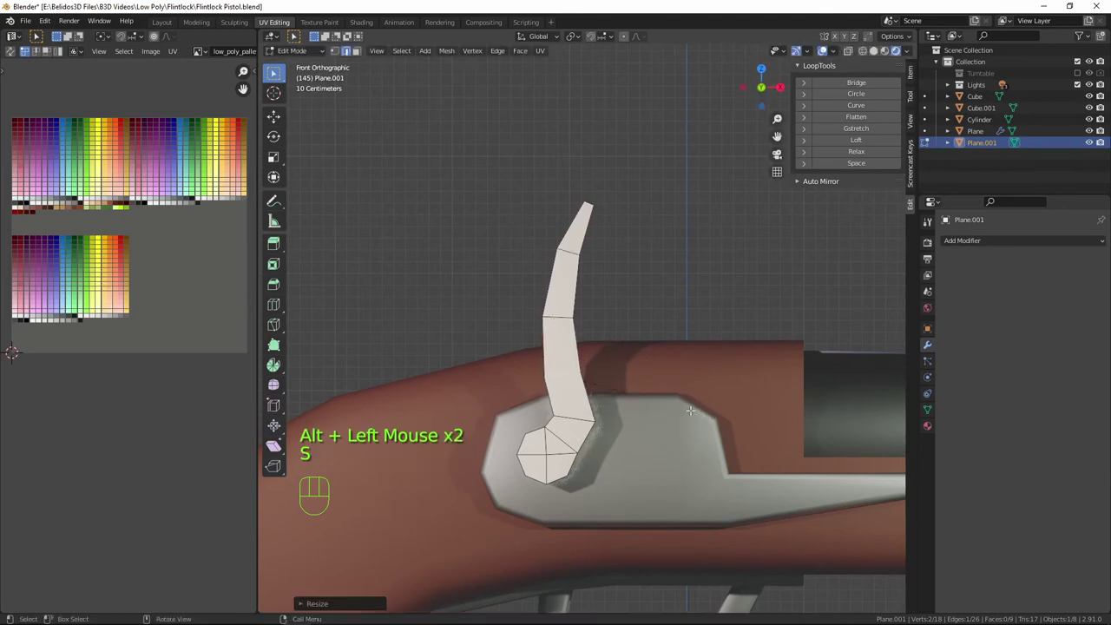
Bevel the cross edge just below the arm's tip segment with one segment, about 0.05 m wide, to form a narrow band.
middle_click_drag(625, 223, 649, 314, "shift")
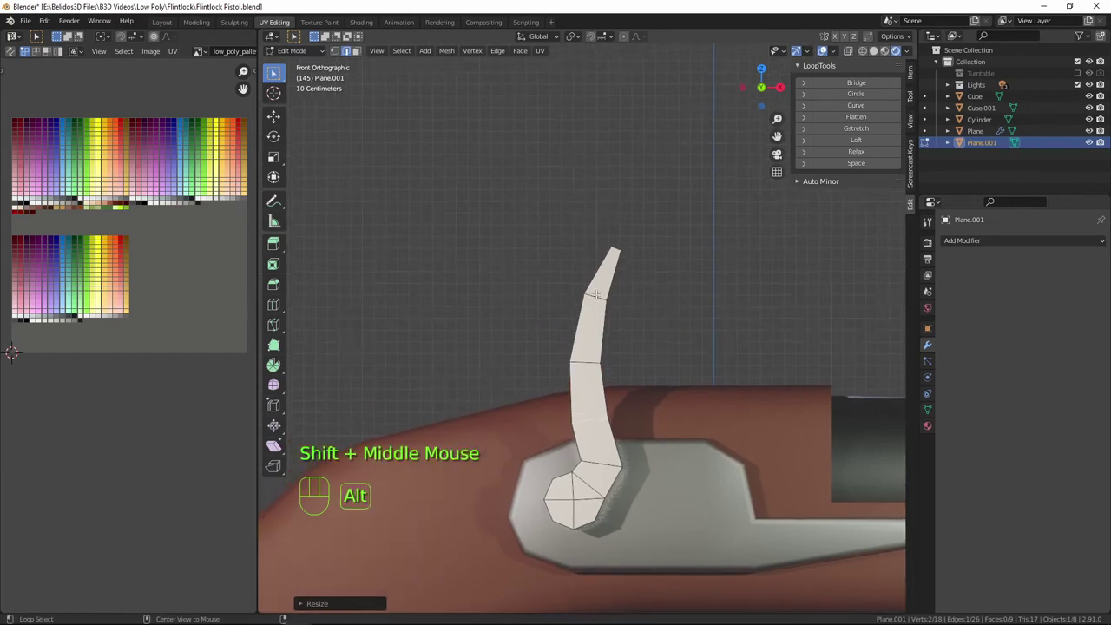
left_click(598, 295, "alt")
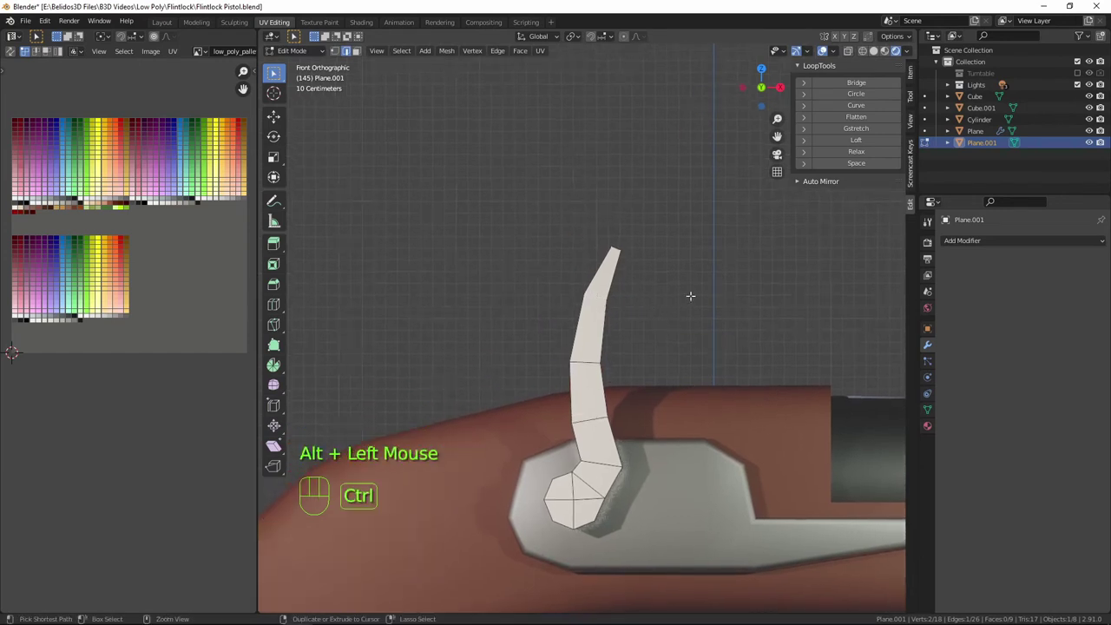
key("ctrl+b")
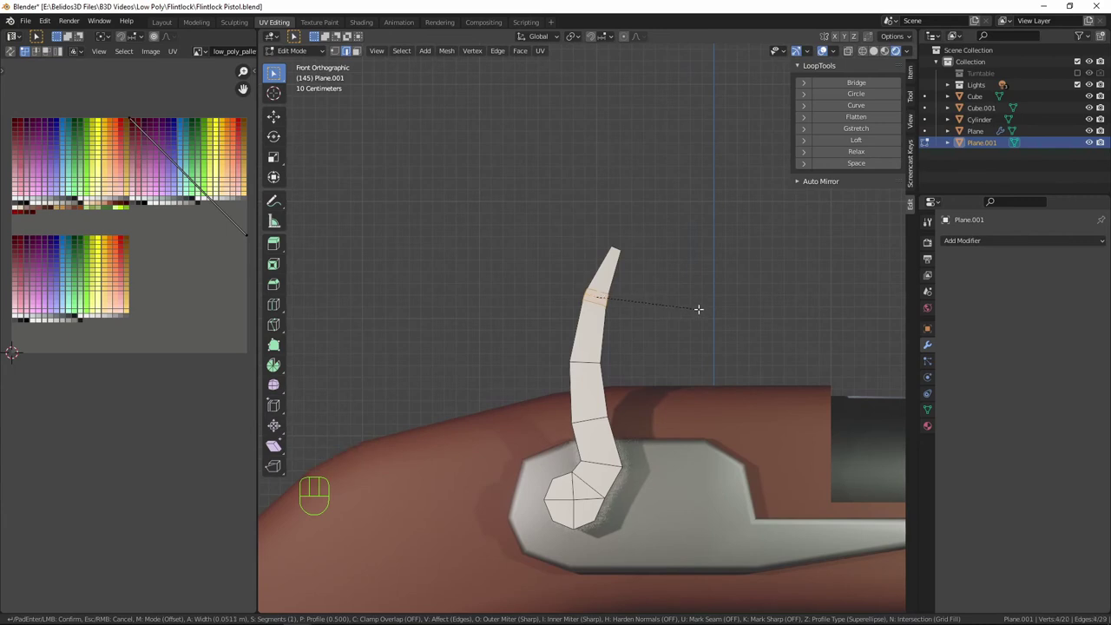
left_click(699, 309)
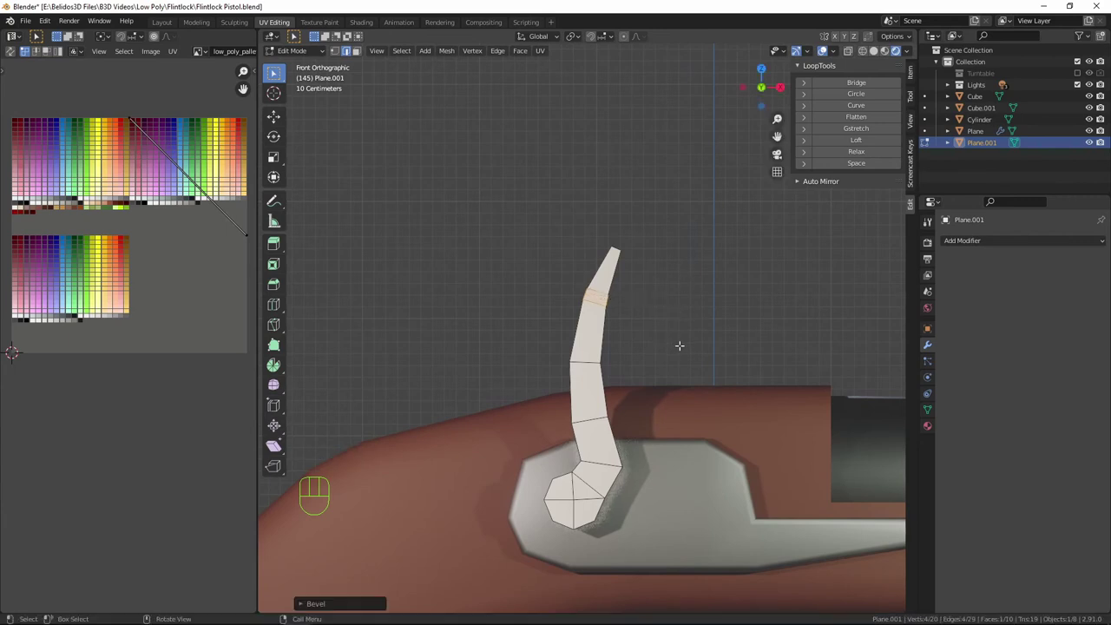
Extrude the entire flat hammer mesh along its normal to give it a small thickness.
middle_click_drag(680, 346, 648, 292)
scroll(647, 343, "down", 2)
key("a")
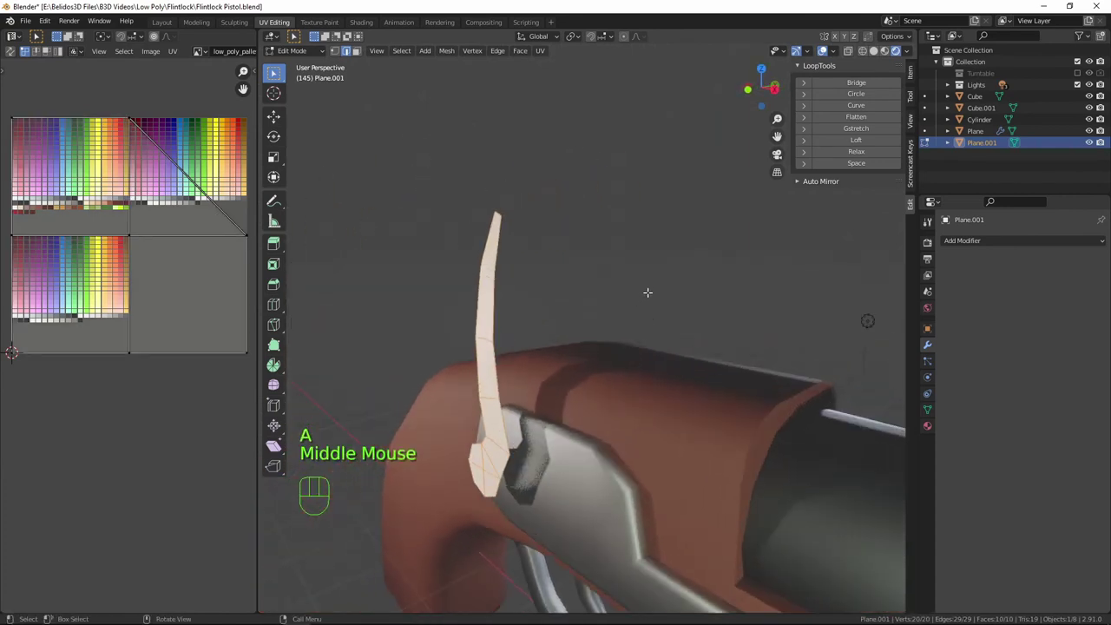
key("e")
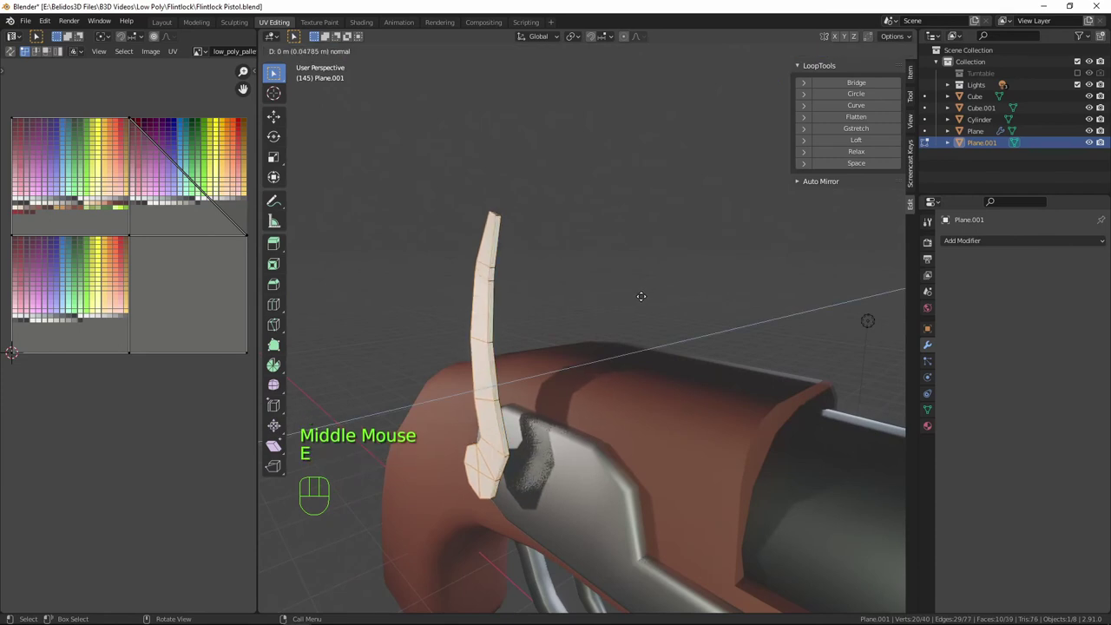
left_click(637, 296)
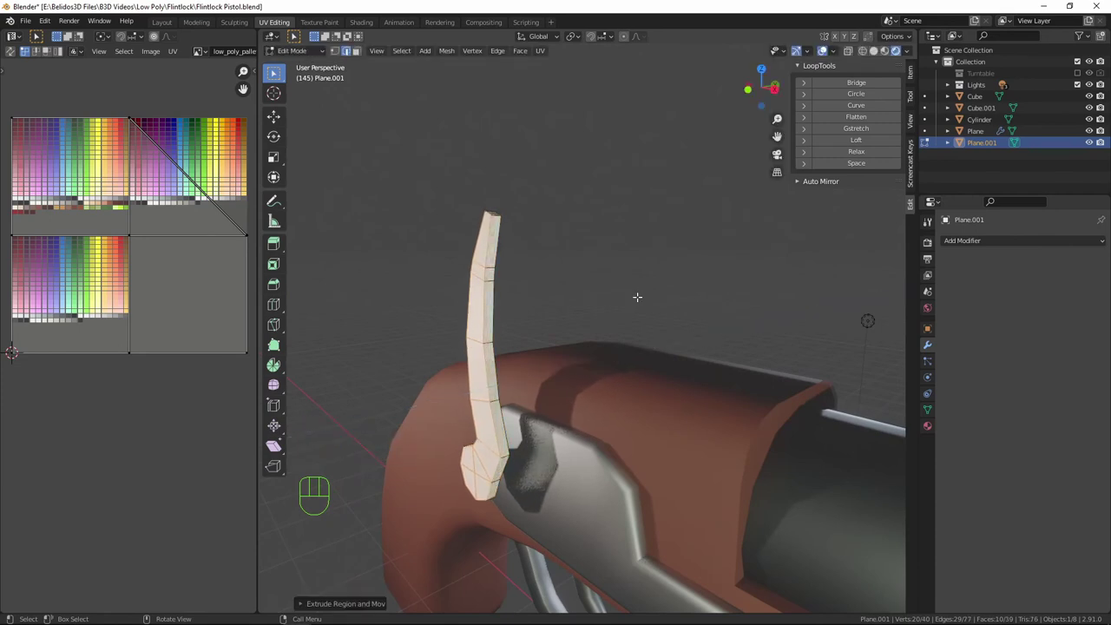
Extrude the narrow band's front, back and grip-facing faces along their normals by about 0.11 to form a protruding jaw.
middle_click_drag(610, 293, 659, 319)
key("3")
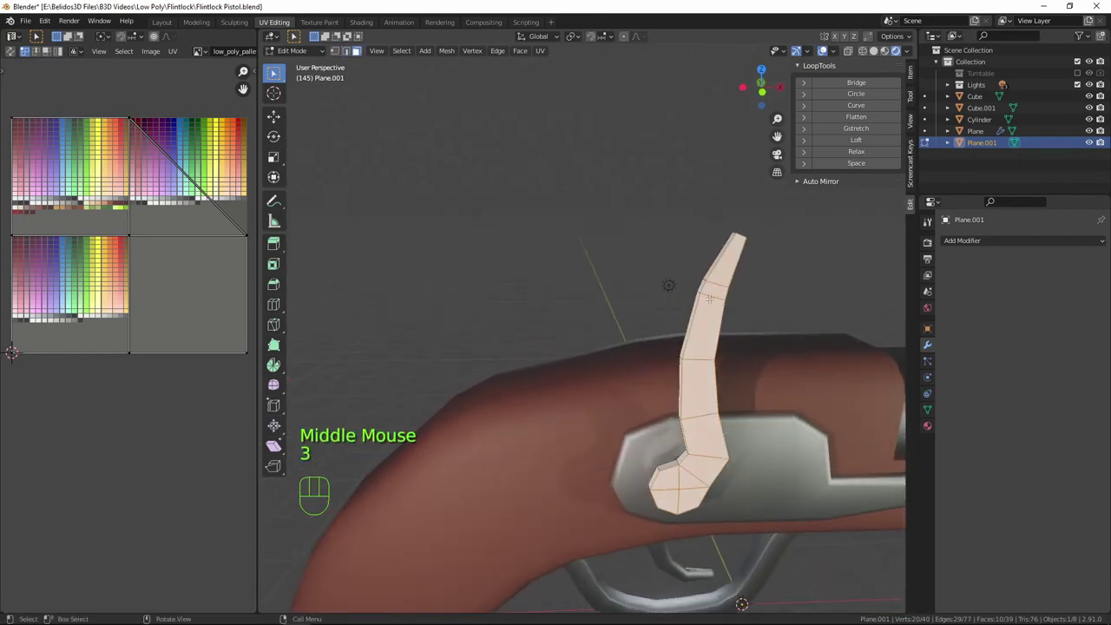
left_click(720, 295)
middle_click_drag(720, 296, 681, 232)
left_click(746, 315)
left_click(739, 310, "shift")
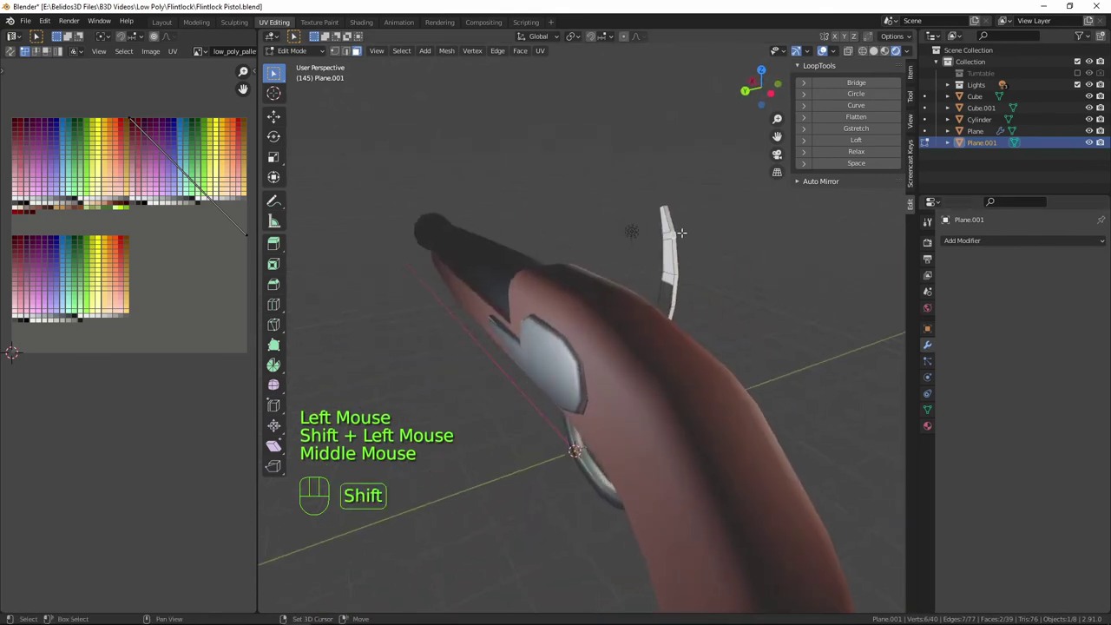
left_click(668, 239, "shift")
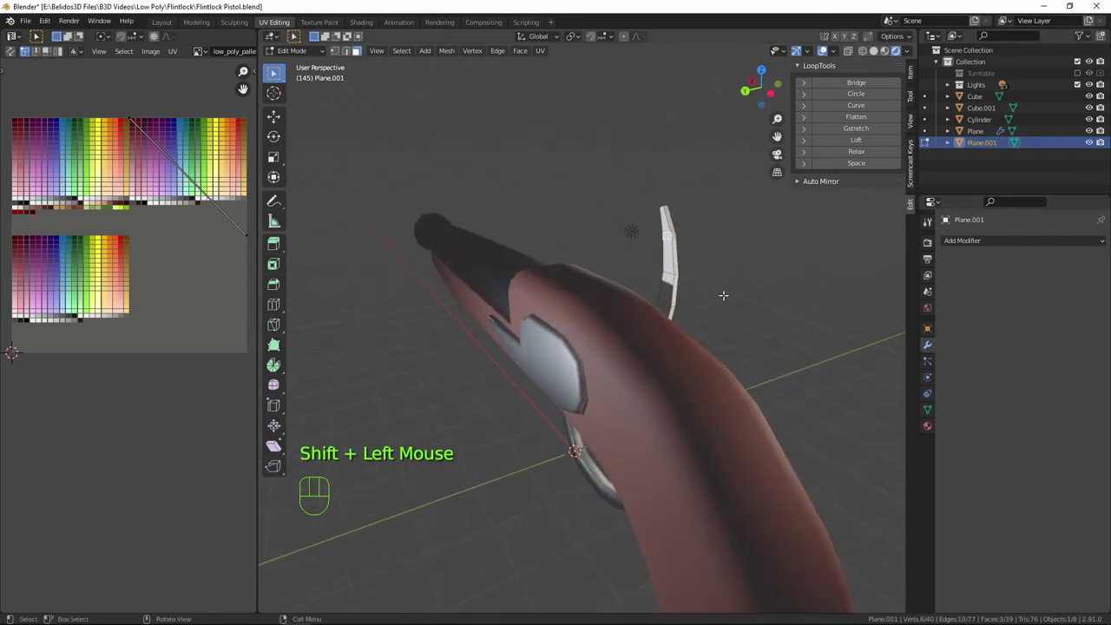
middle_click_drag(724, 298, 660, 364)
middle_click_drag(660, 365, 520, 399, "shift")
key("alt+e")
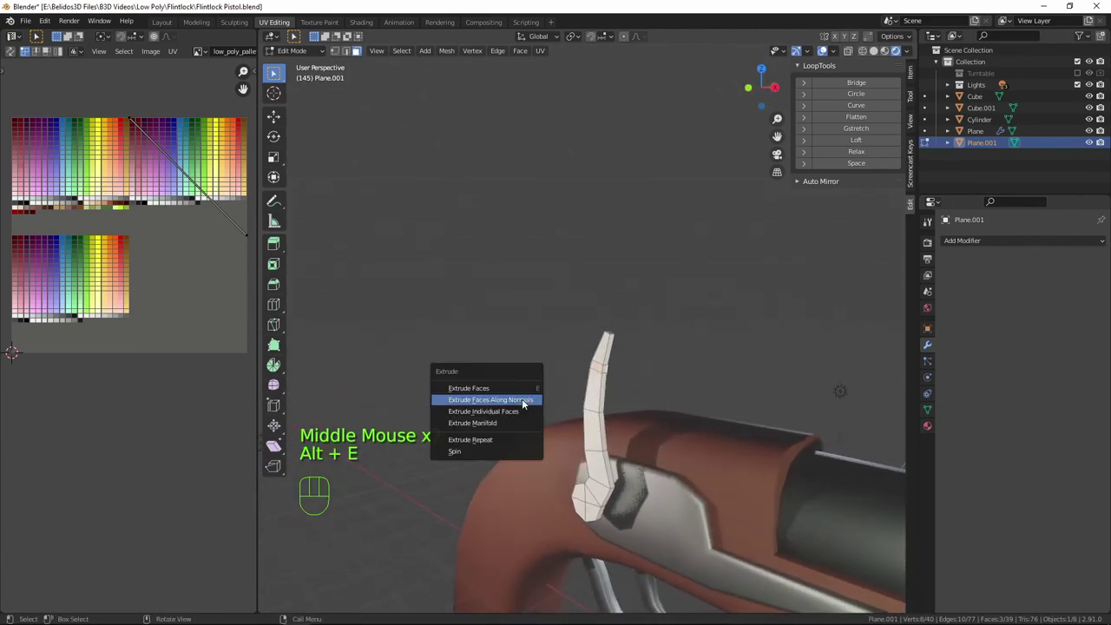
left_click(521, 397)
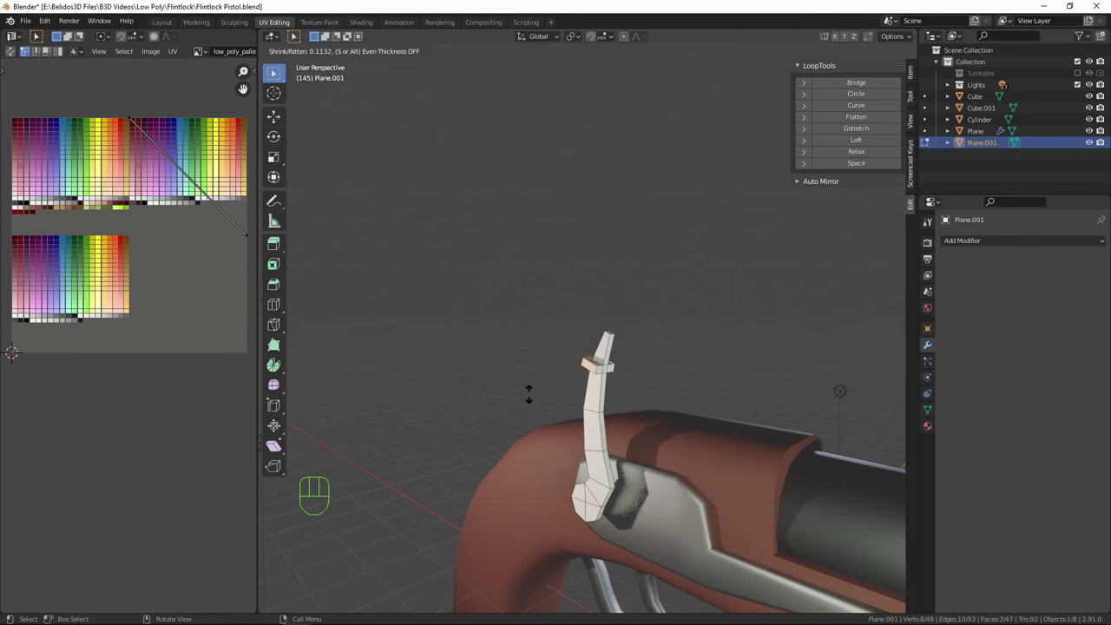
left_click(529, 393)
Scale the whole hammer mesh up along the Y axis to make it thicker.
middle_click_drag(625, 383, 621, 358, "shift")
key("a")
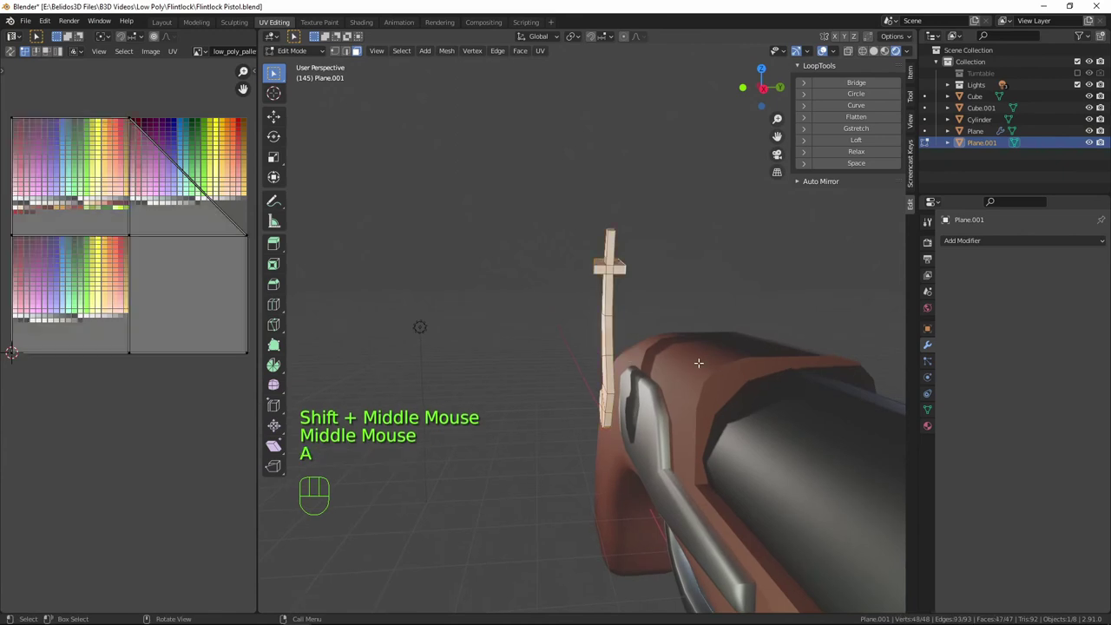
key("s")
key("y")
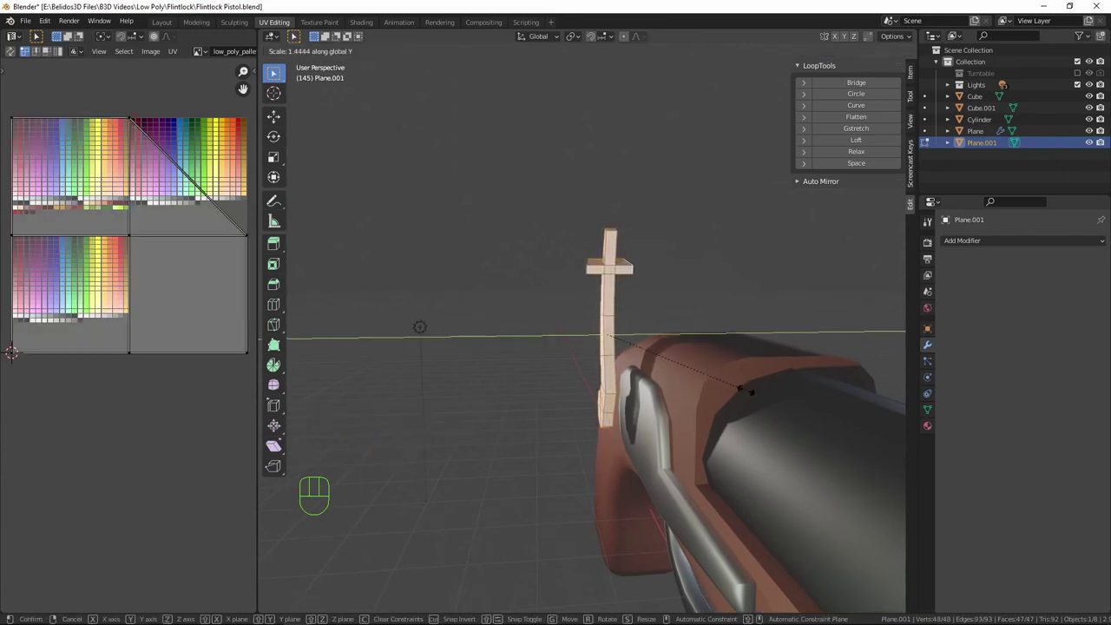
left_click(757, 398)
Extrude the band's barrel-facing face toward the barrel by about 0.38 m and shrink its end to about half size.
middle_click_drag(779, 403, 710, 334)
left_click(643, 326)
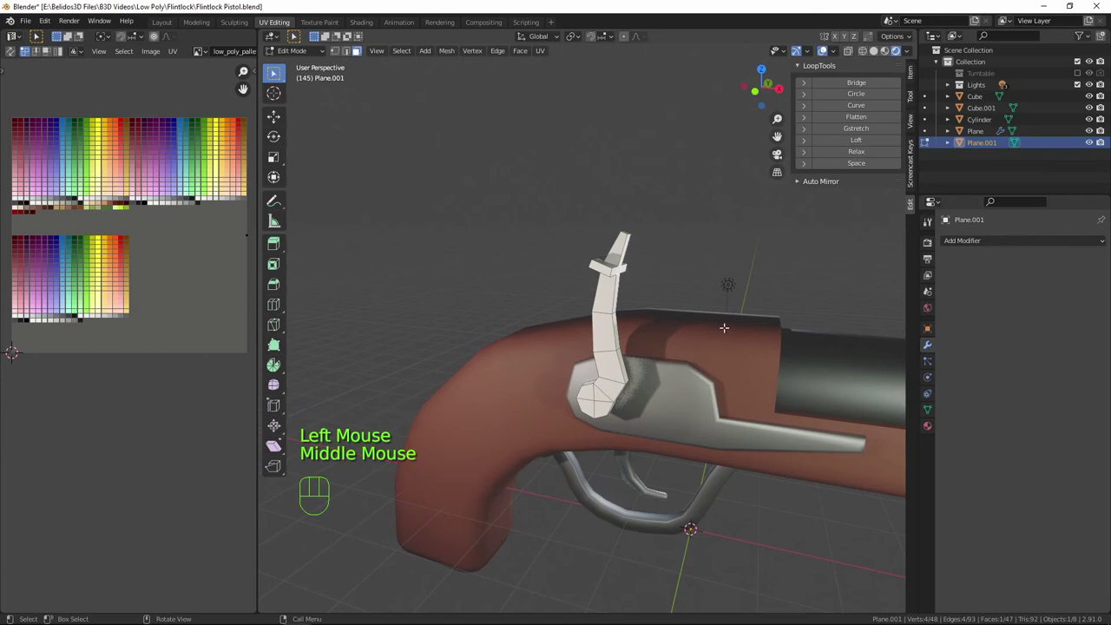
key("KP_1")
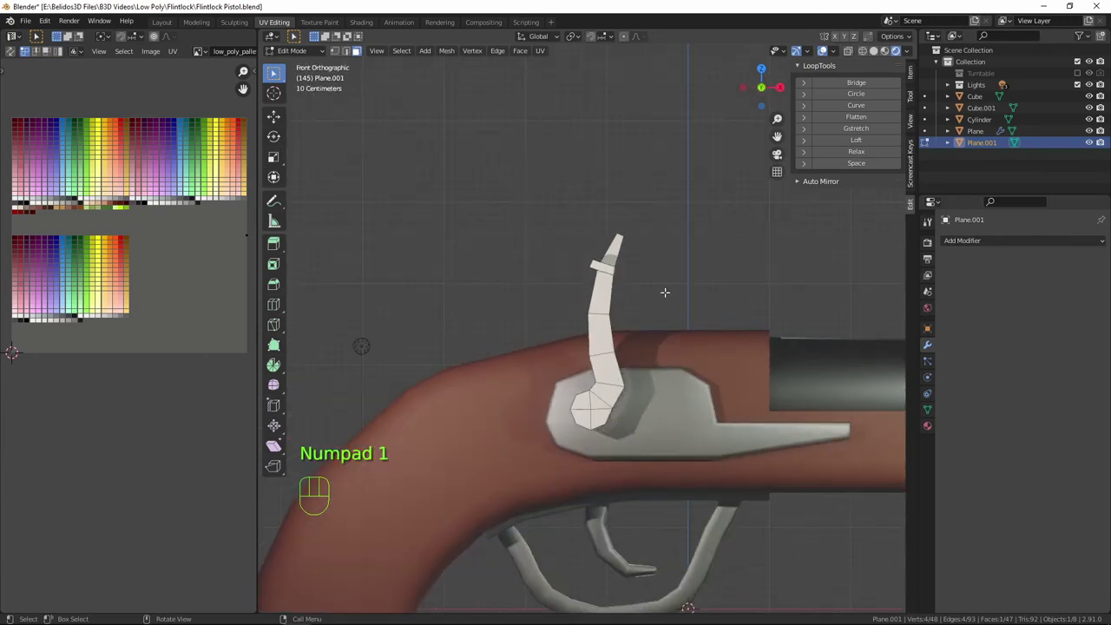
key("e")
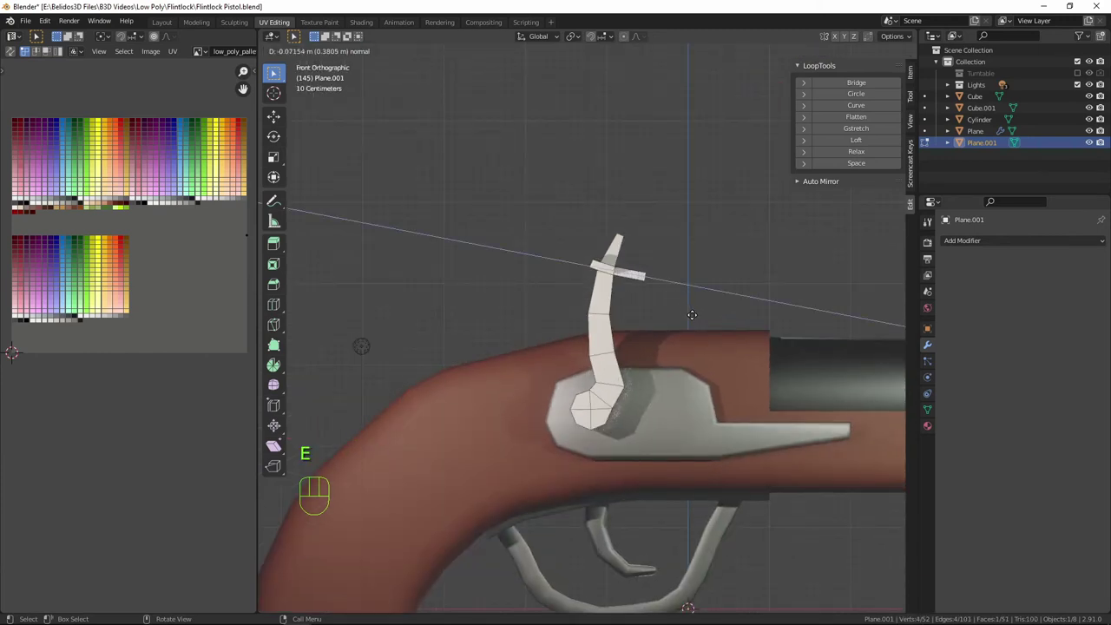
left_click(691, 314)
key("s")
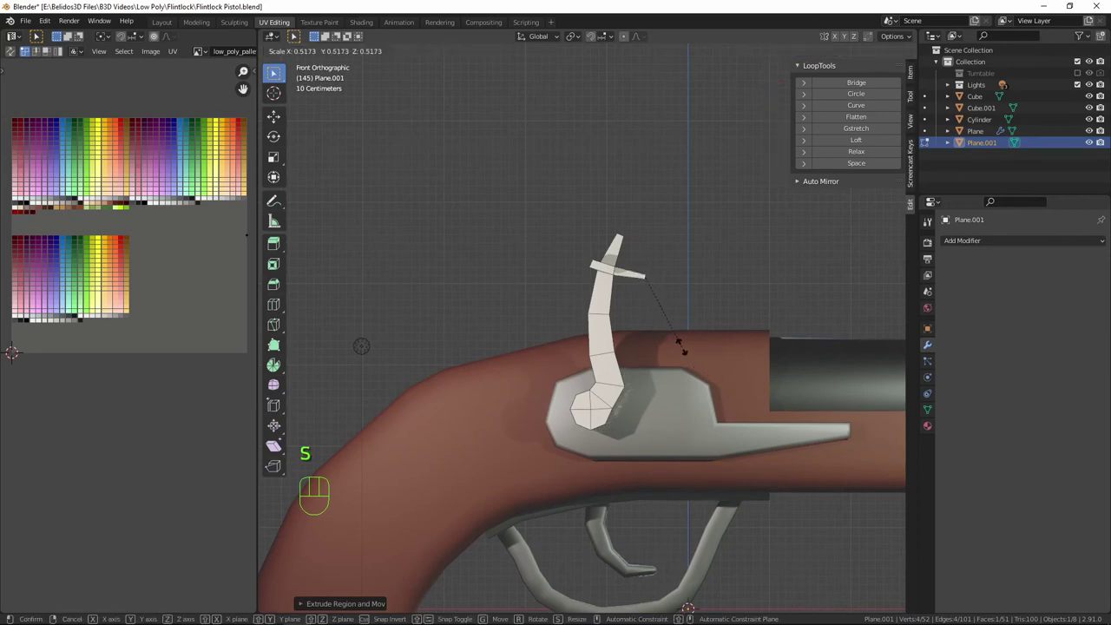
left_click(680, 350)
Move the whole hammer about 0.16 m along the Y axis toward the lock plate.
scroll(674, 350, "down", 2)
middle_click_drag(674, 350, 579, 328)
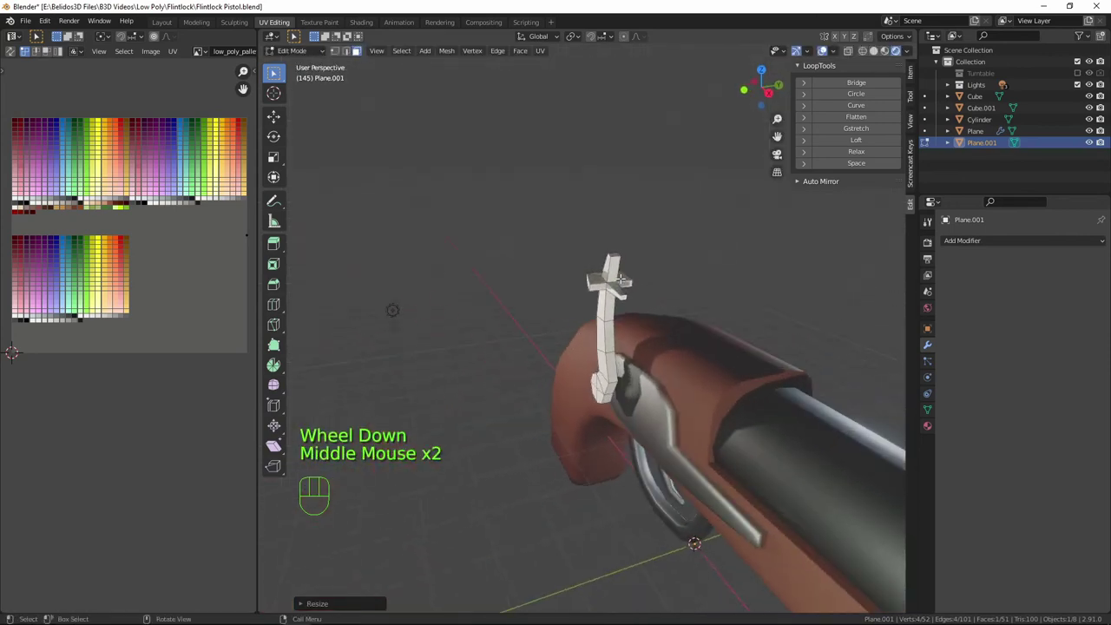
middle_click_drag(700, 407, 807, 390)
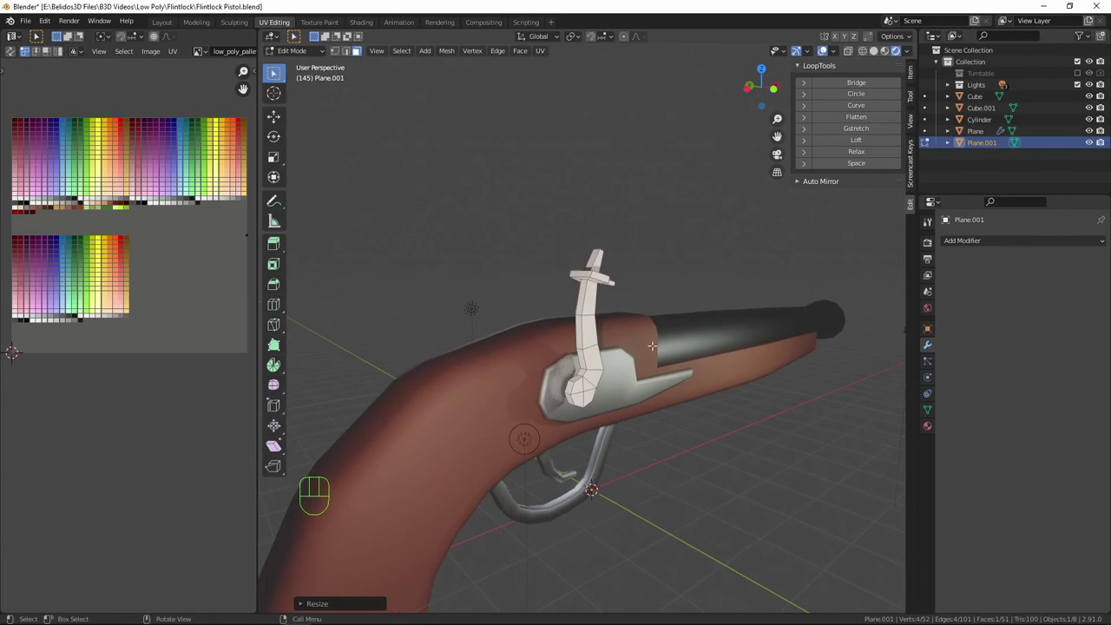
middle_click_drag(593, 376, 579, 402, "shift")
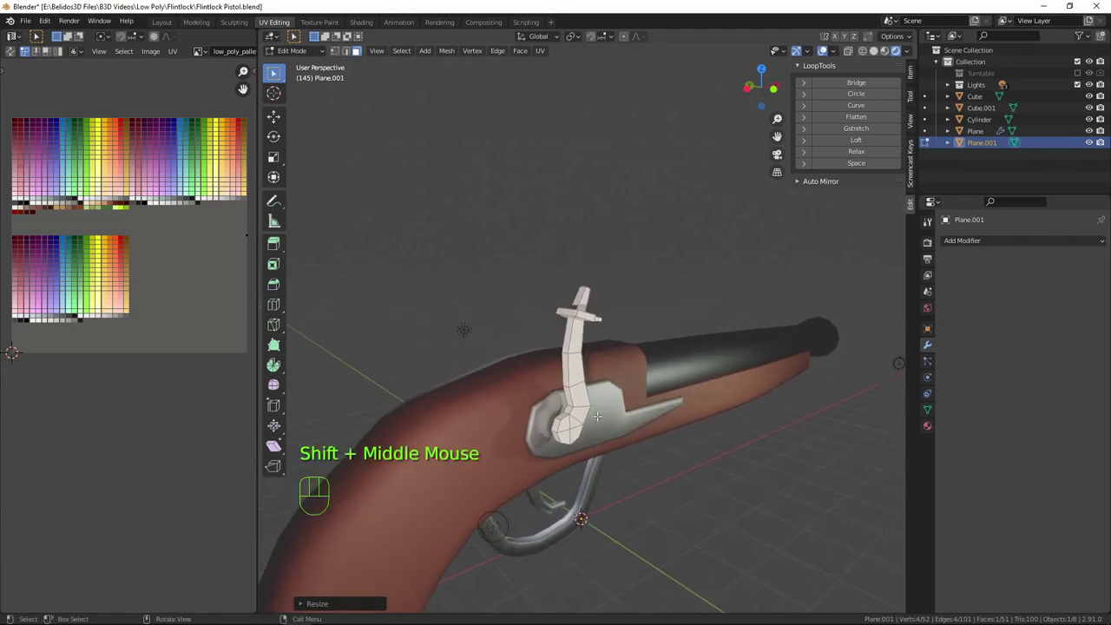
key("a")
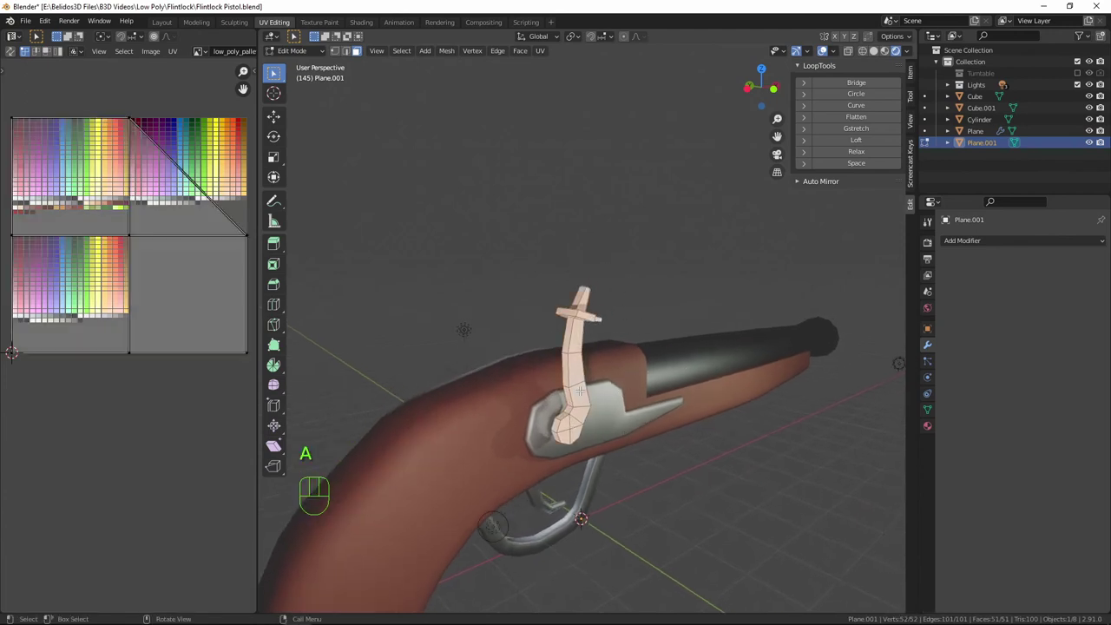
middle_click_drag(583, 415, 578, 446)
scroll(579, 432, "down", 1)
key("g")
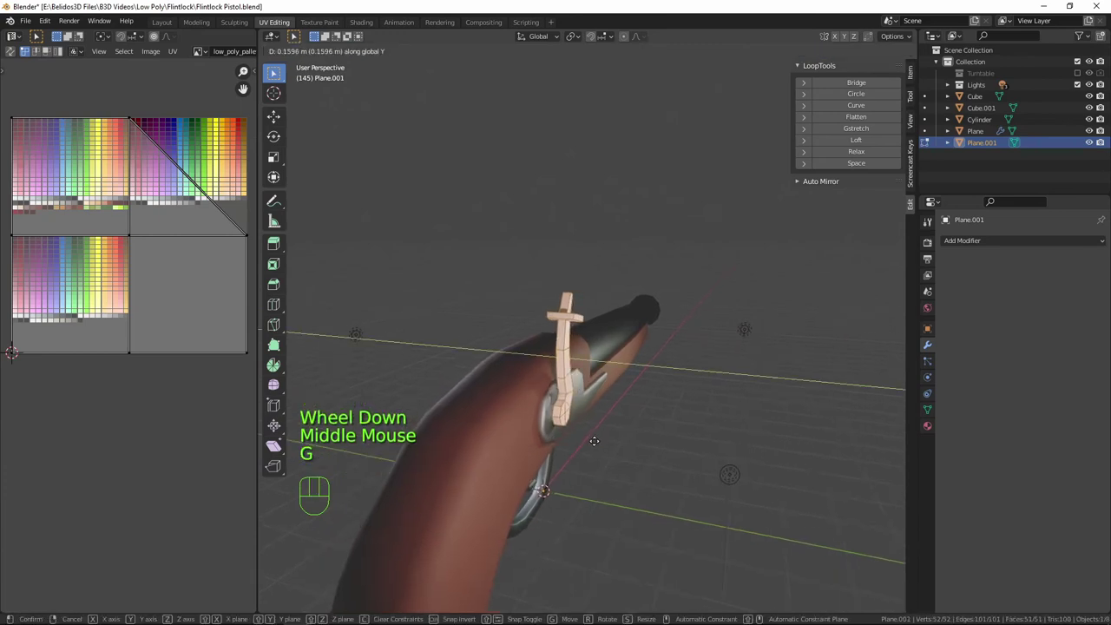
left_click(592, 440)
Extrude the four outer faces of the hammer's round base outward, shrink them slightly, and return to Object Mode.
middle_click_drag(592, 441, 659, 393)
scroll(625, 434, "up", 4)
scroll(660, 393, "up", 3)
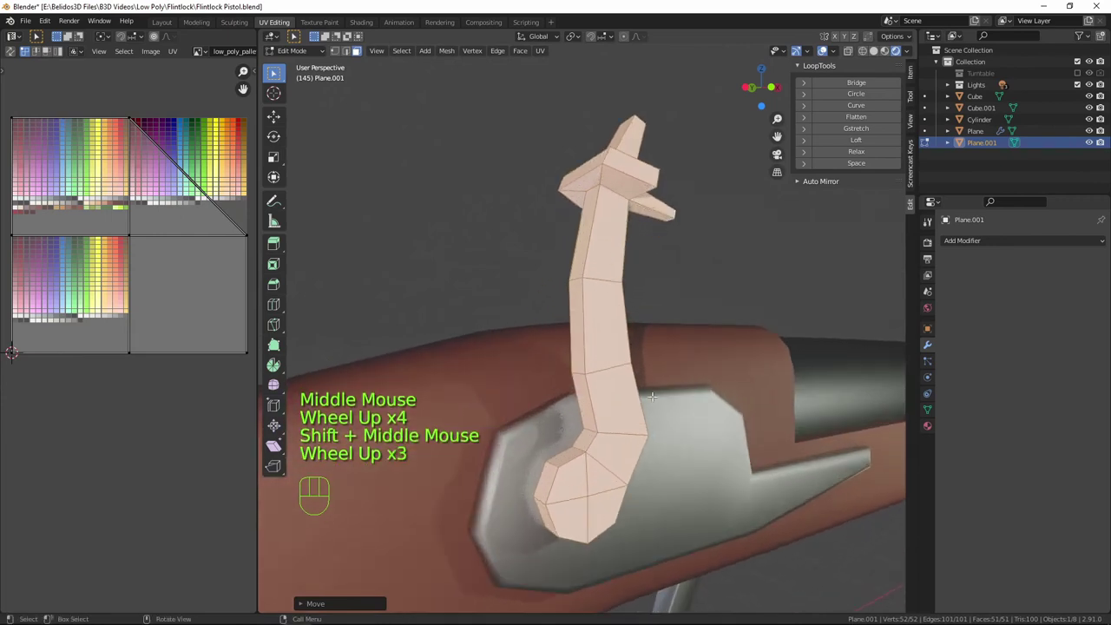
left_click(573, 488)
left_click(603, 475, "shift")
left_click(608, 512, "shift")
left_click(571, 518, "shift")
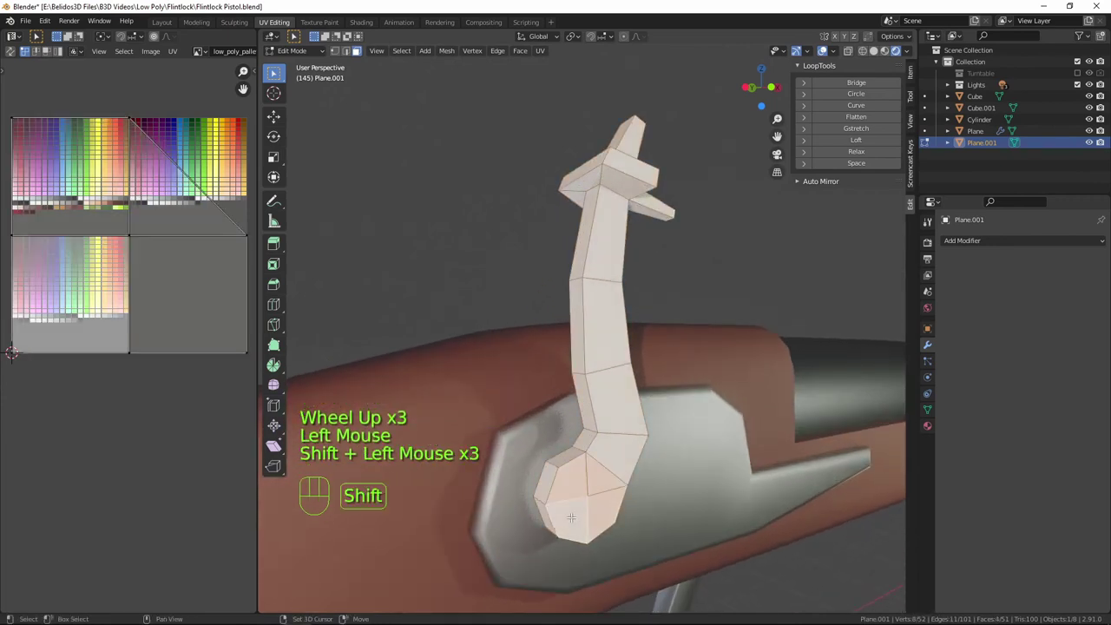
key("e")
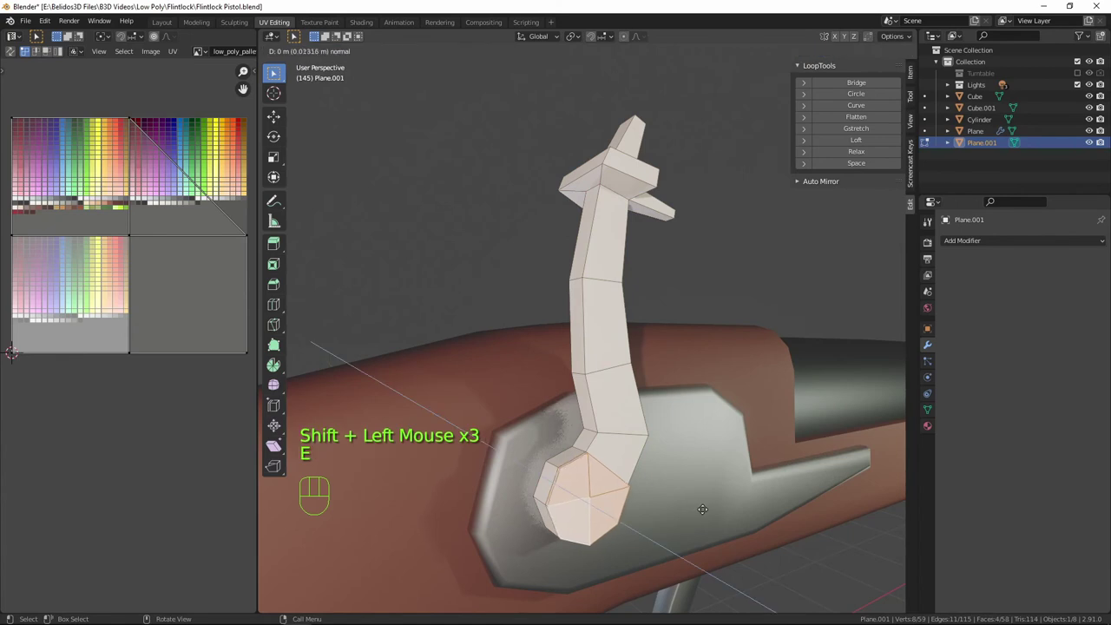
left_click(703, 512)
key("s")
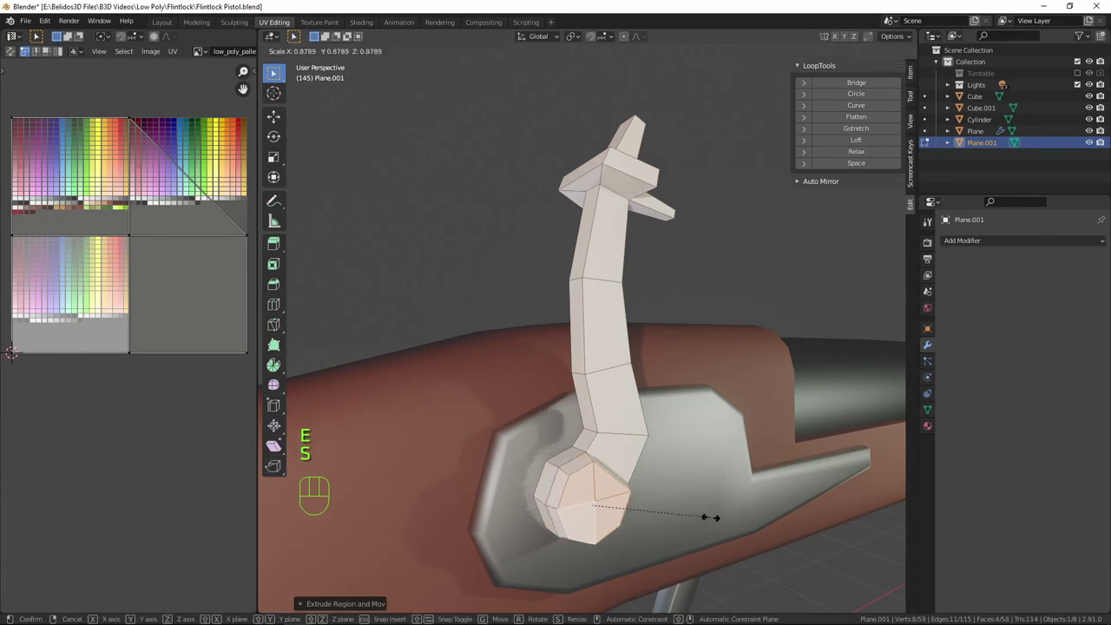
left_click(708, 518)
scroll(708, 517, "down", 1)
middle_click_drag(694, 513, 694, 486)
key("Tab")
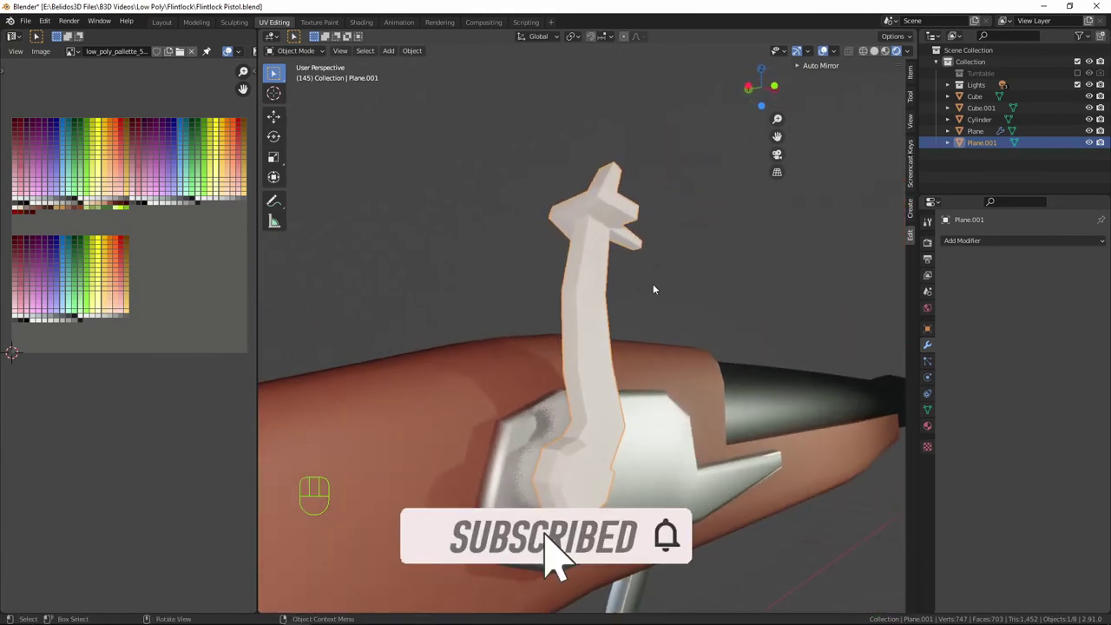
Shade the hammer smooth and assign it the existing palette material.
right_click(560, 236)
left_click(564, 235)
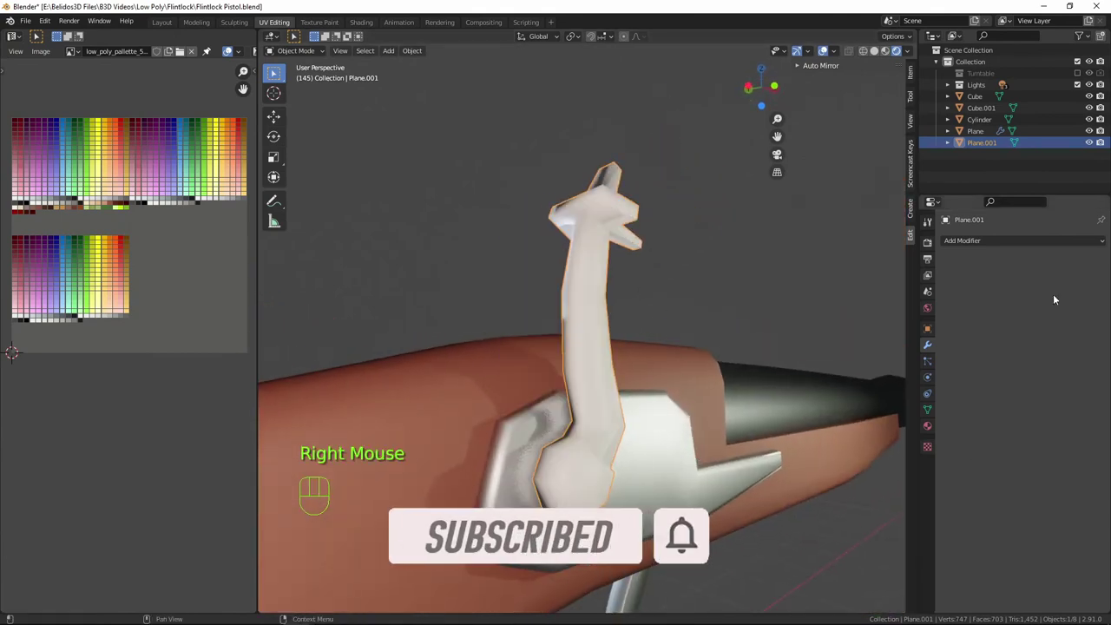
left_click(927, 426)
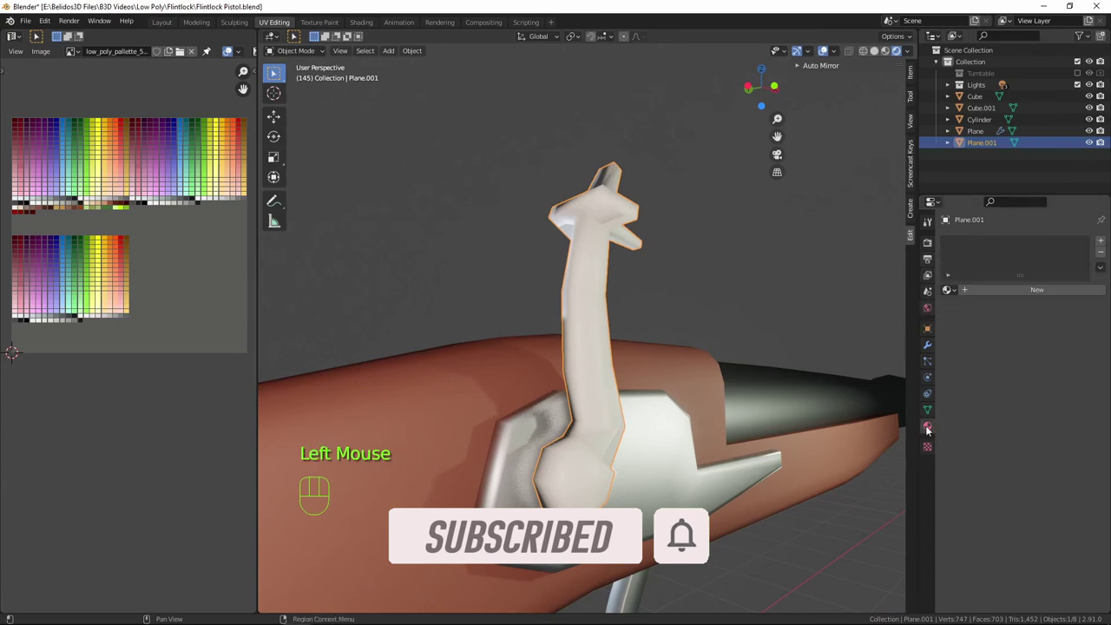
left_click(949, 290)
left_click(956, 307)
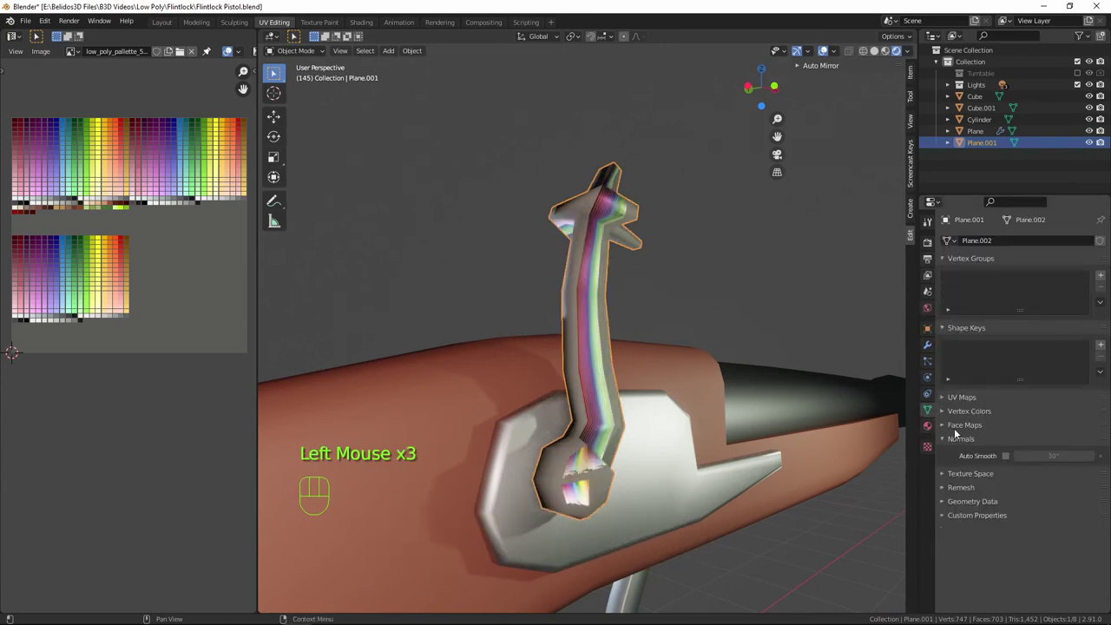
Enable Auto Smooth for the hammer's normals with an angle of 60°.
left_click(1004, 456)
left_click(1039, 455)
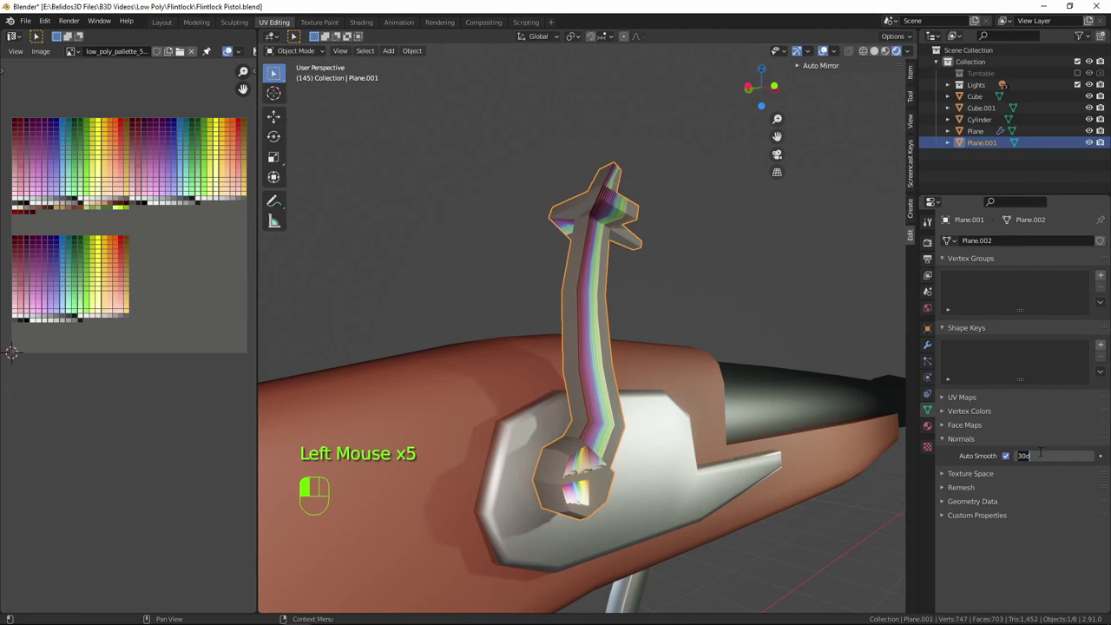
type("60")
key("Return")
Reset the UVs of all the hammer's faces in Edit Mode so each face fills the whole UV square.
scroll(668, 341, "up", 2)
middle_click_drag(668, 341, 661, 380)
key("Tab")
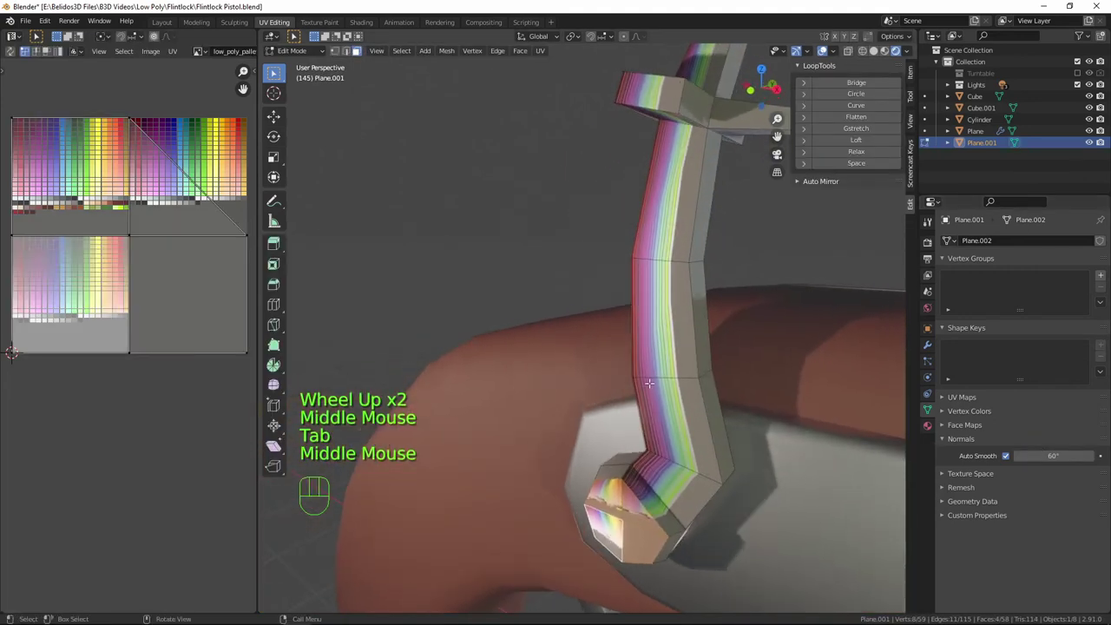
key("a")
key("u")
left_click(664, 383)
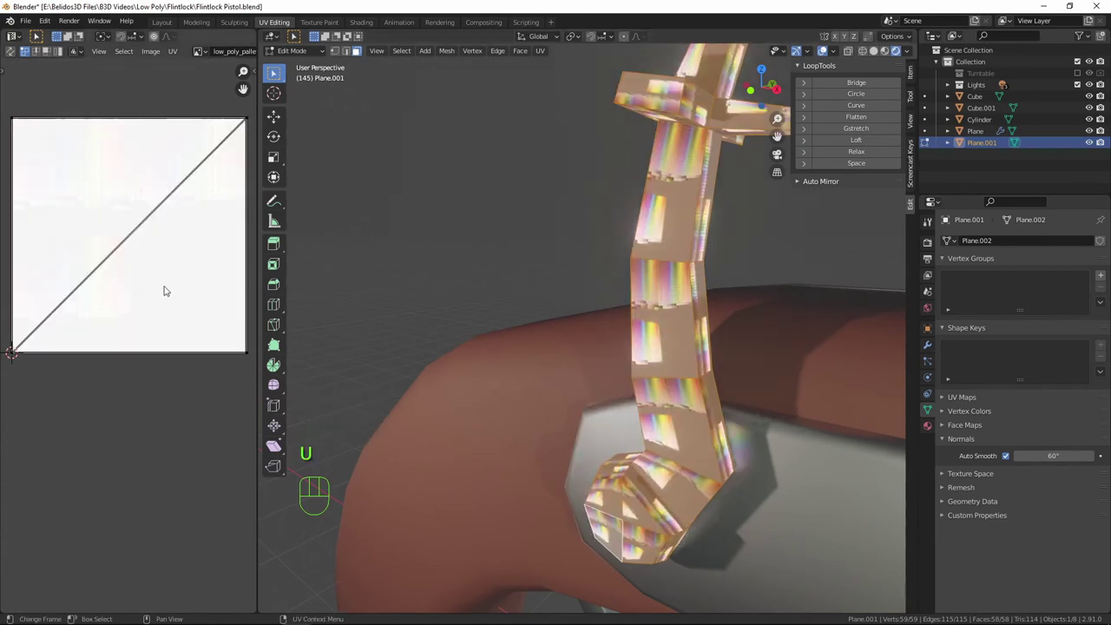
Shrink all the hammer's UVs to a point, place them on a grey swatch of the upper palette, and return to Object Mode.
key("a")
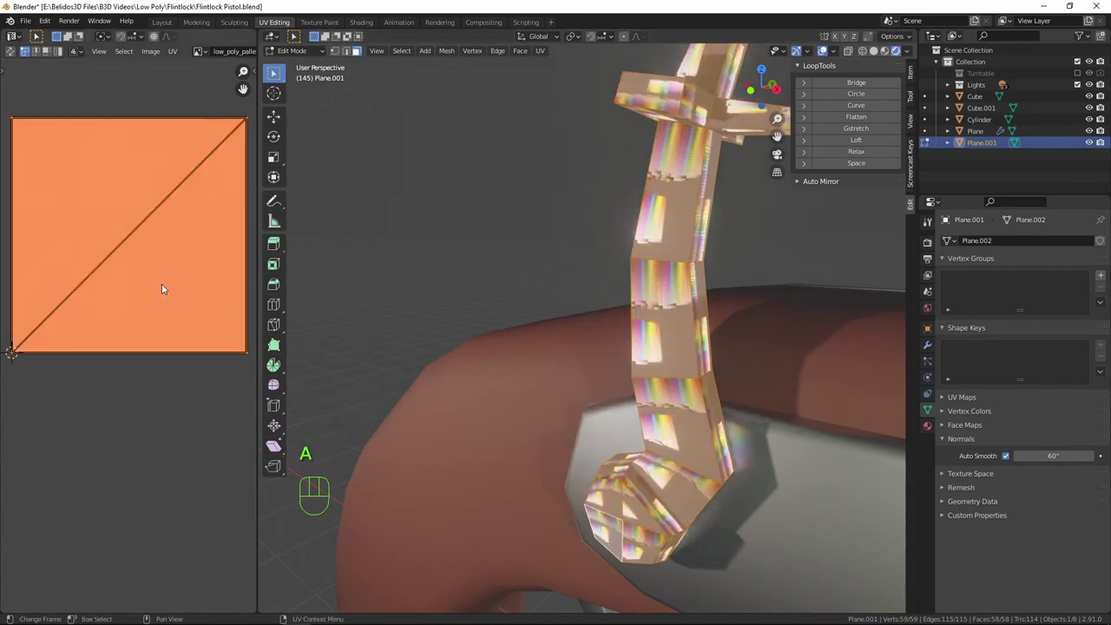
key("s")
left_click(157, 255)
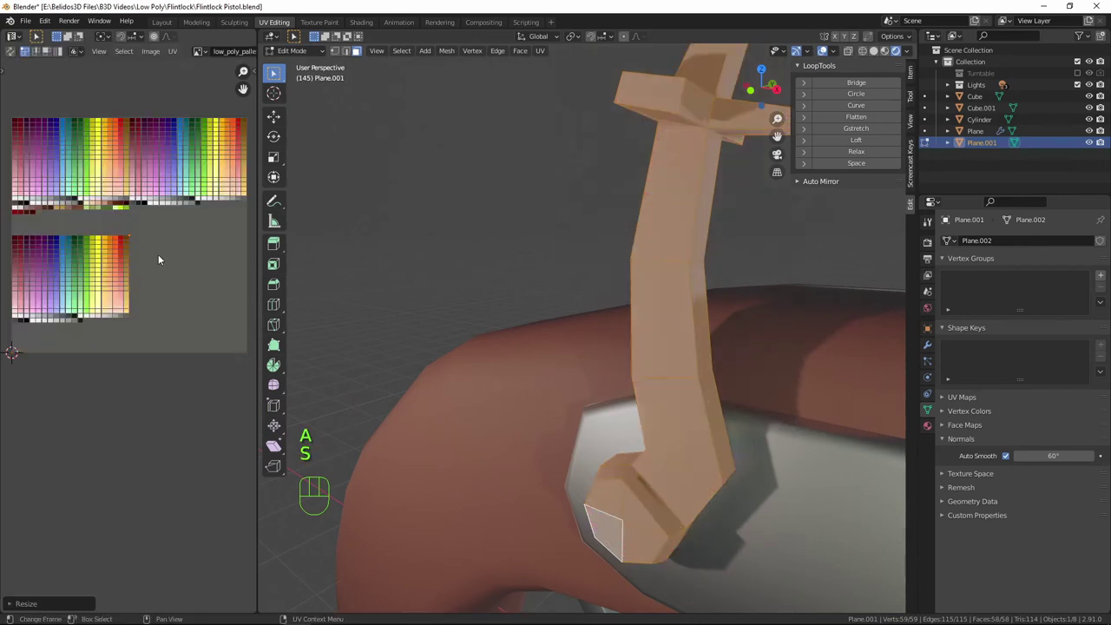
key("g")
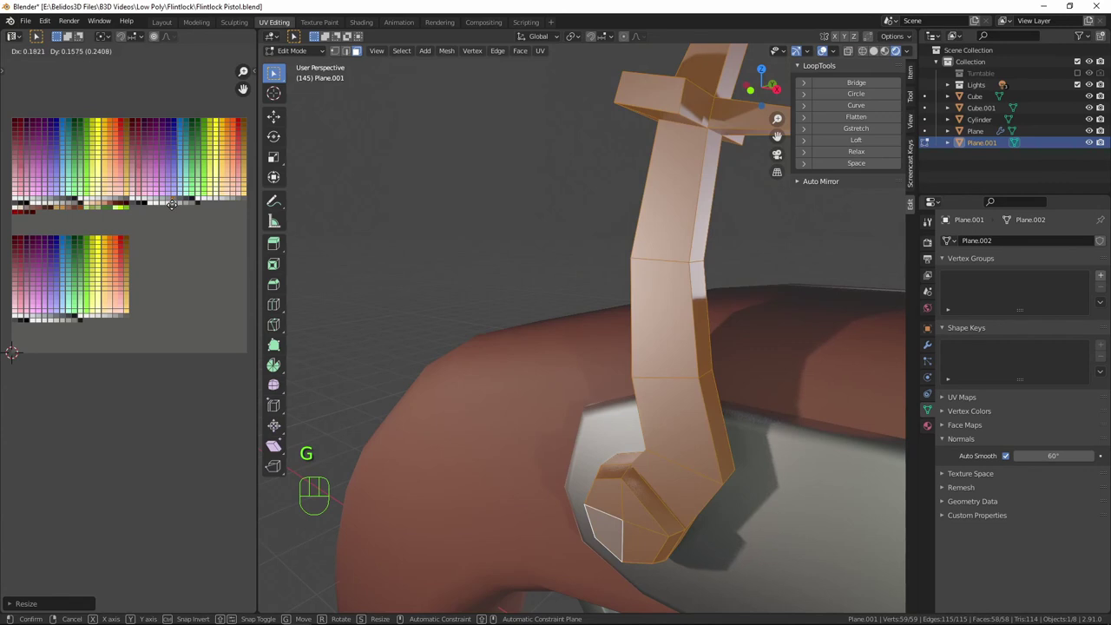
left_click(169, 203)
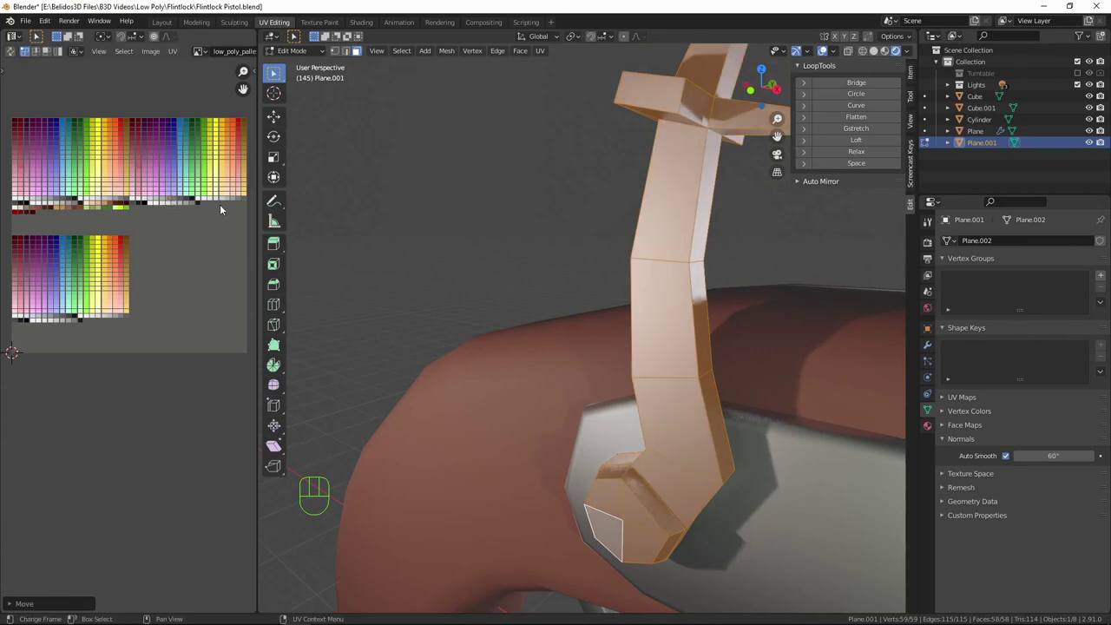
key("Tab")
Examine the hammer's metal colour and shading on the pistol from several angles.
scroll(547, 261, "down", 3)
scroll(560, 283, "down", 1)
middle_click_drag(560, 283, 588, 393)
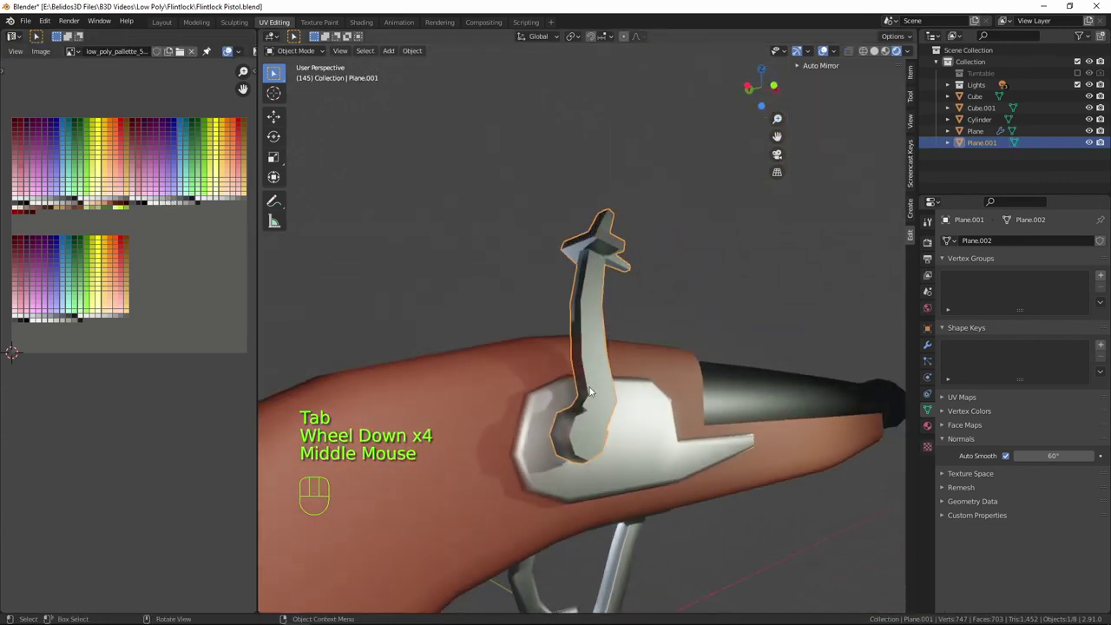
scroll(684, 408, "down", 1)
middle_click_drag(684, 408, 676, 366)
scroll(612, 398, "up", 1)
middle_click_drag(621, 309, 729, 313)
scroll(625, 350, "up", 2)
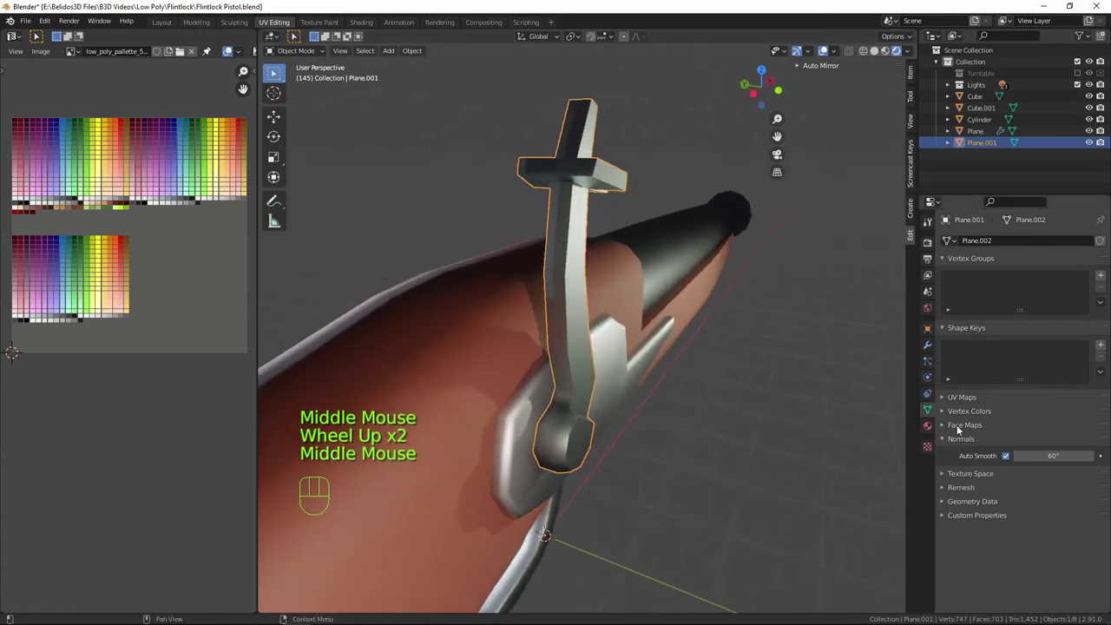
Add a Bevel modifier to the hammer and limit it by Angle at 60°.
left_click(927, 345)
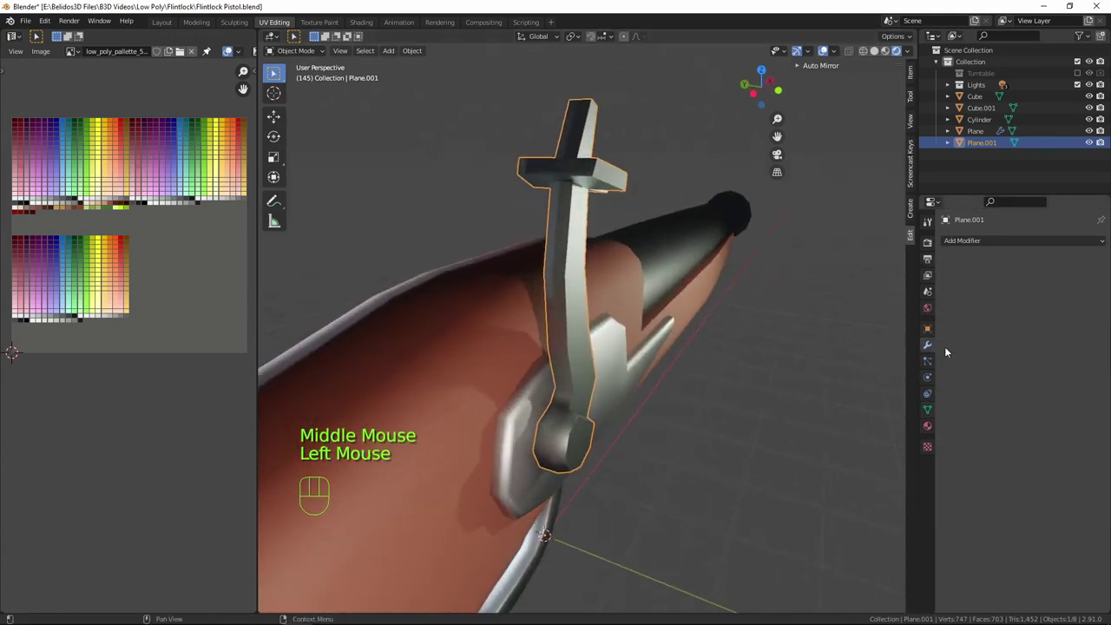
left_click(1000, 242)
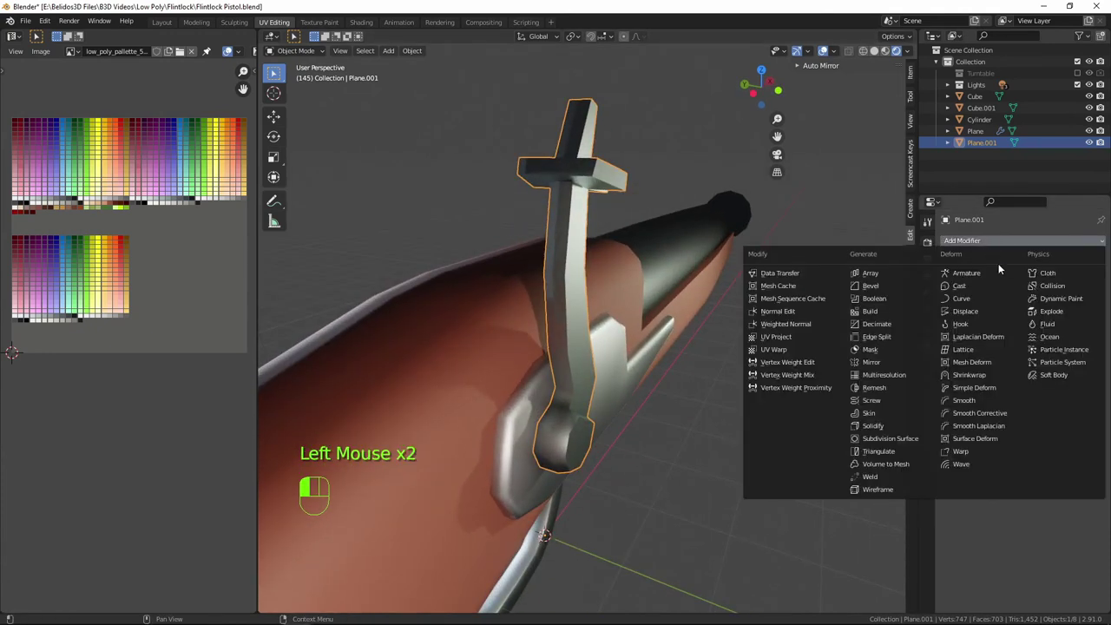
left_click(866, 286)
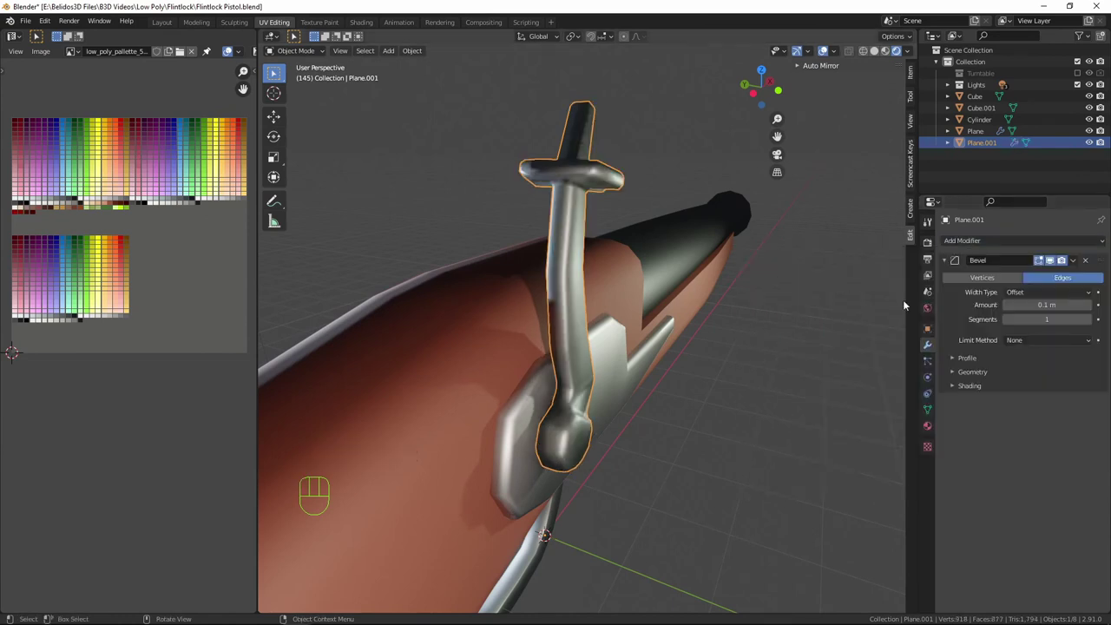
middle_click_drag(903, 299, 863, 300)
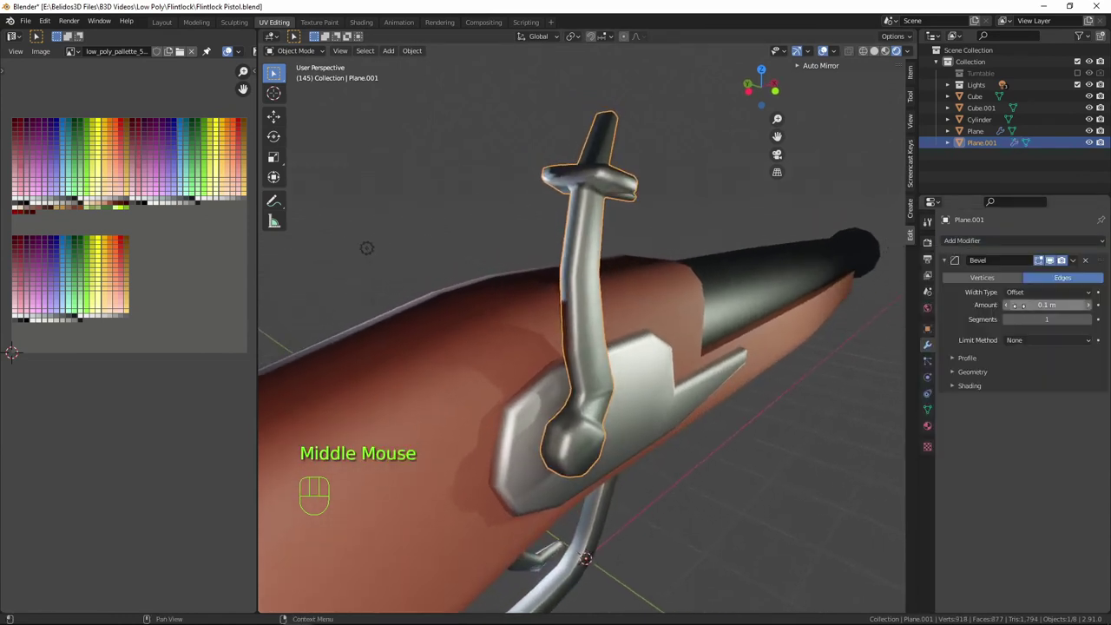
left_click(1026, 340)
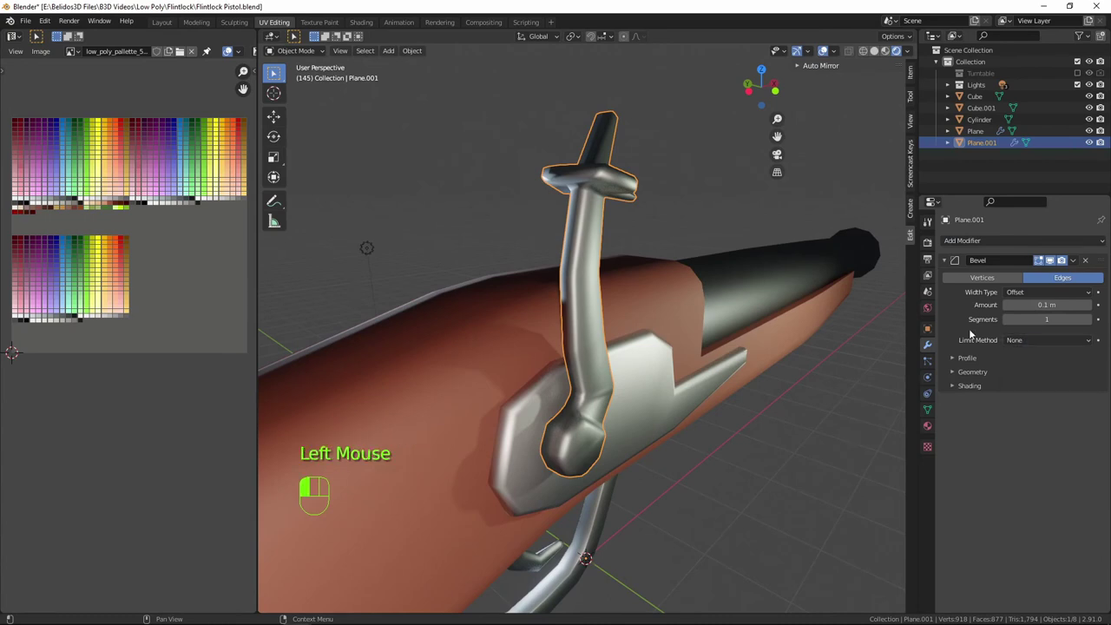
left_click(1009, 341)
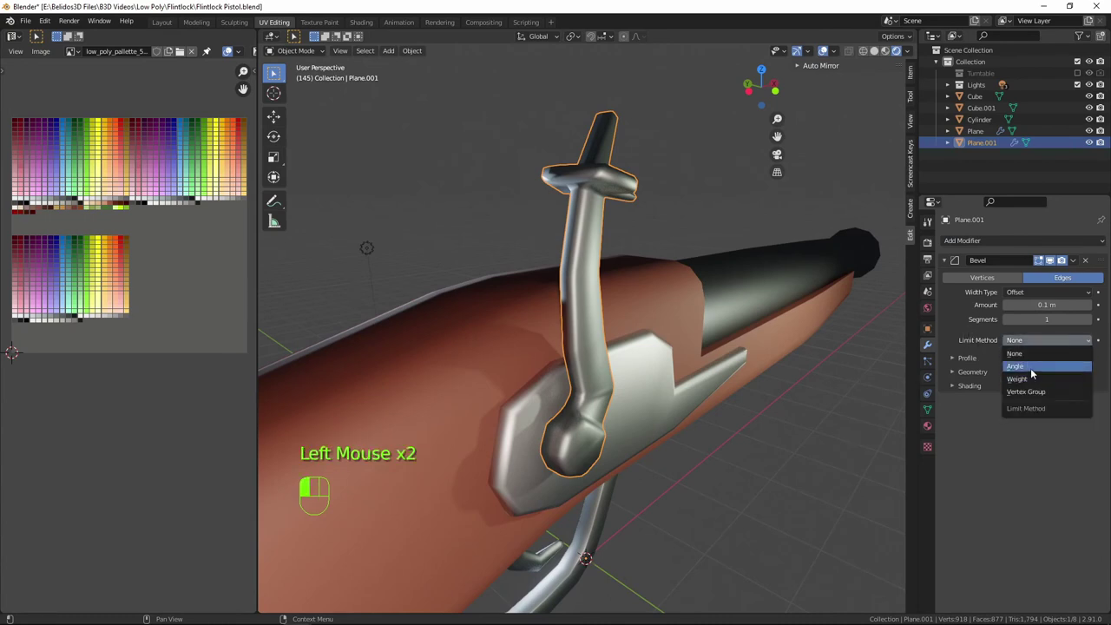
left_click(1030, 368)
left_click(1041, 353)
type("6")
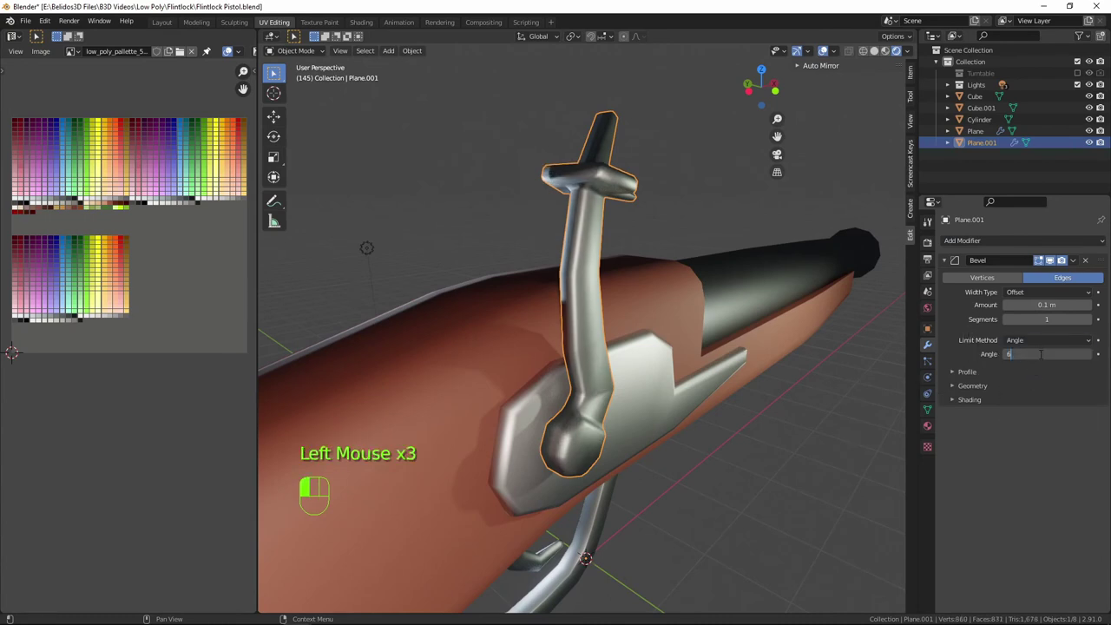
type("0")
key("Return")
Check the bevel on the hammer's edges and reduce the Bevel modifier's amount to 0.005 m.
middle_click_drag(642, 347, 676, 351)
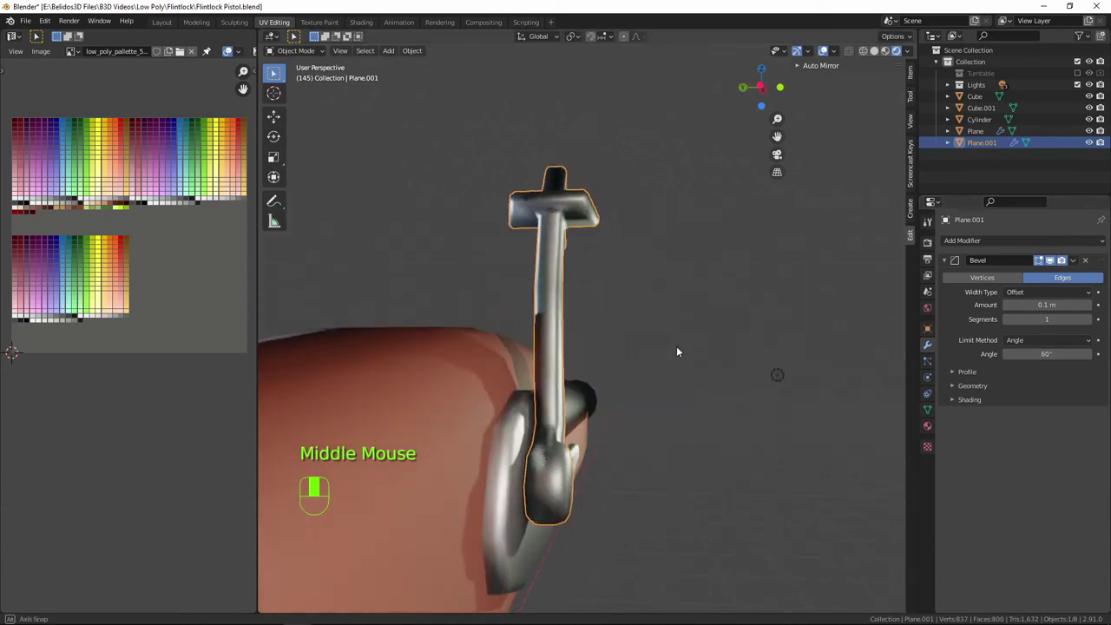
middle_click_drag(600, 429, 546, 410)
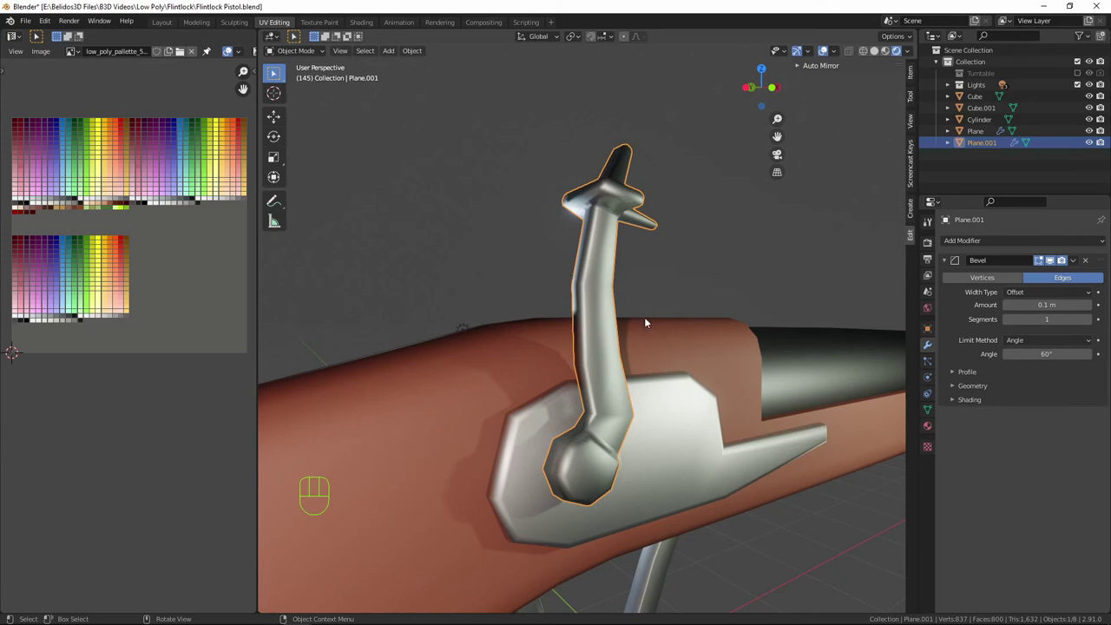
middle_click_drag(644, 322, 672, 319)
scroll(672, 316, "up", 3)
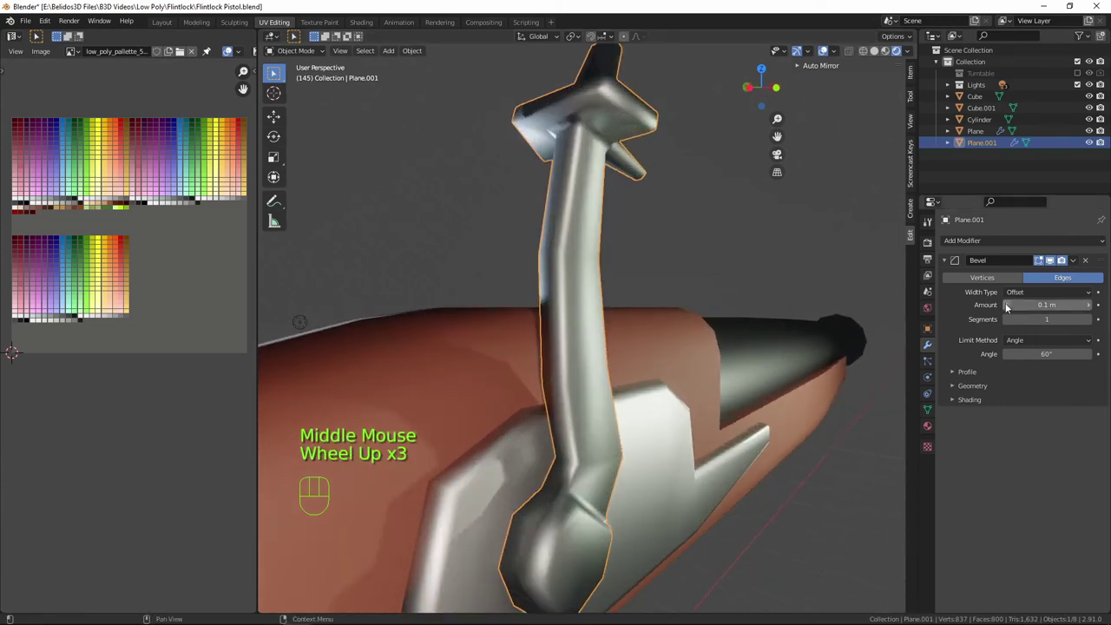
left_click(1006, 304)
left_click(1006, 305)
left_click(1005, 305)
left_click(1005, 304)
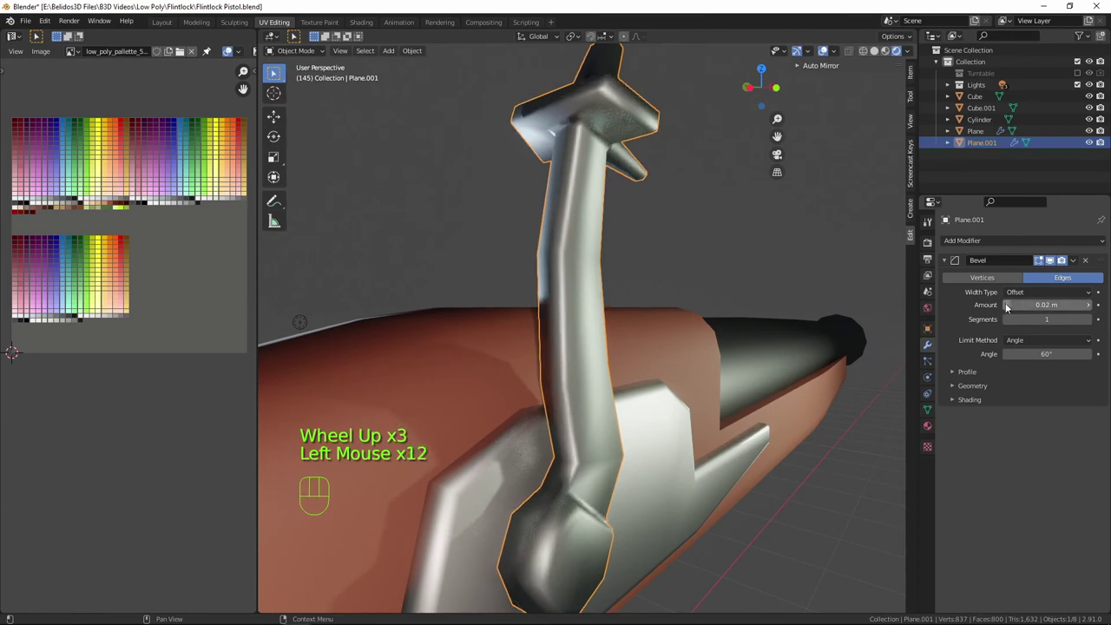
left_click(1005, 303)
left_click(1049, 305)
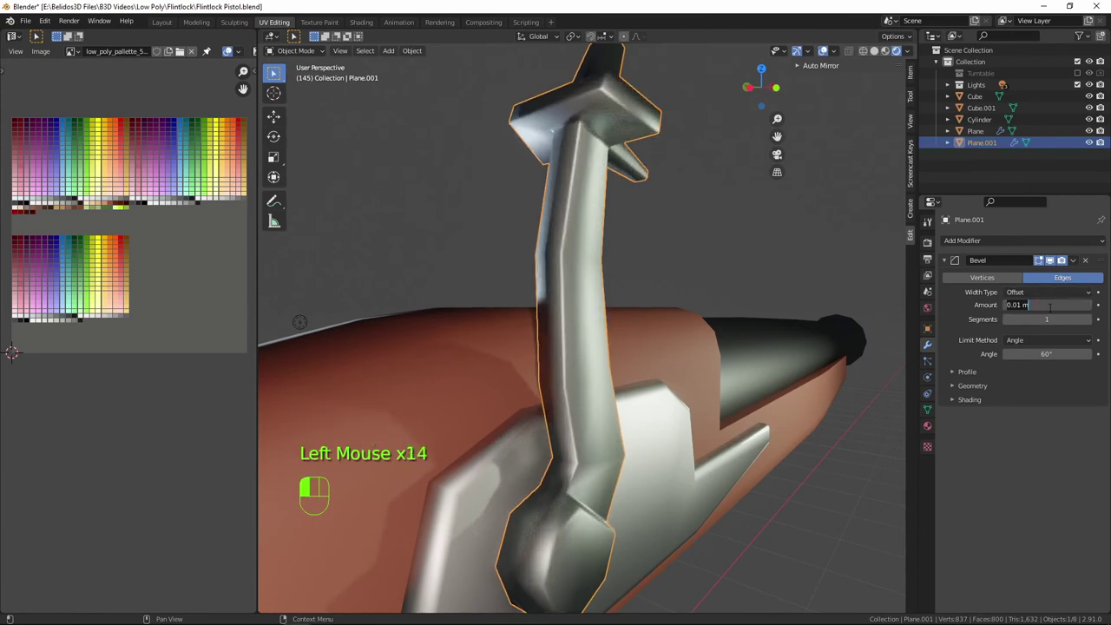
type("0.005")
key("Return")
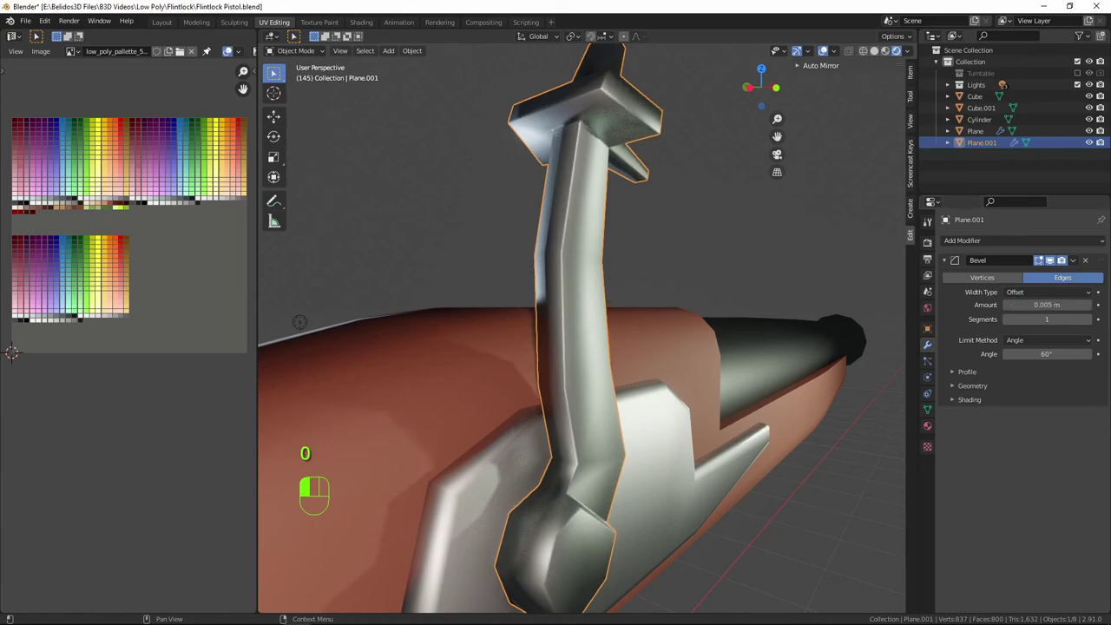
Compare the bevelled hammer in Edit Mode and Object Mode, and view the lock in front orthographic view.
scroll(678, 321, "down", 1)
key("Tab")
middle_click_drag(625, 312, 575, 292)
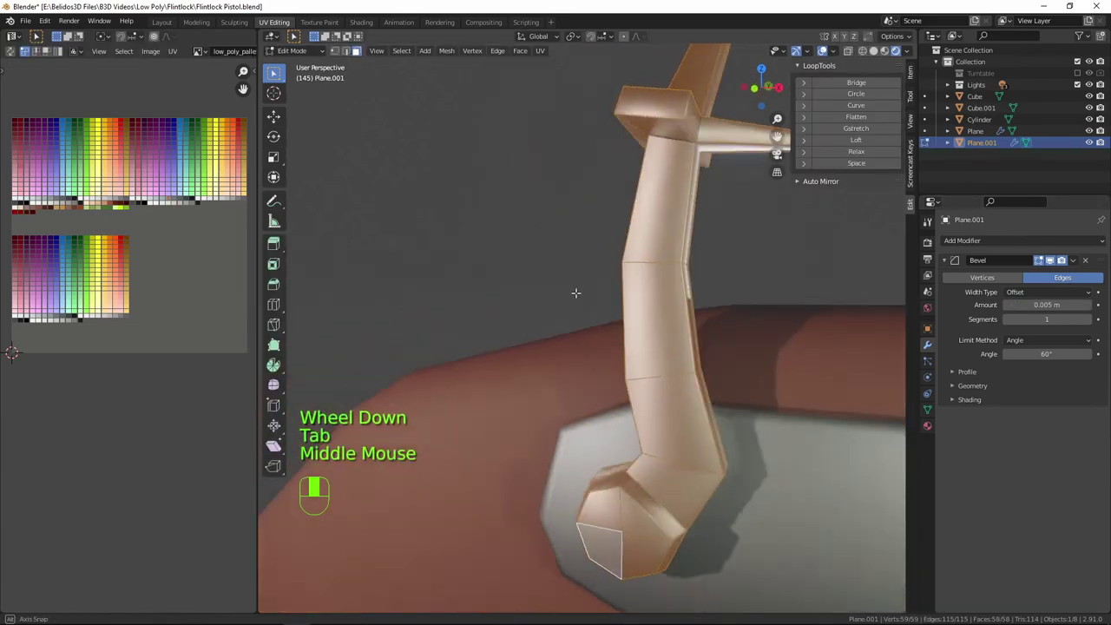
key("Tab")
key("Tab")
middle_click_drag(669, 329, 700, 395)
key("Tab")
key("Tab")
key("Tab")
scroll(697, 367, "down", 5)
key("KP_1")
scroll(708, 364, "down", 1)
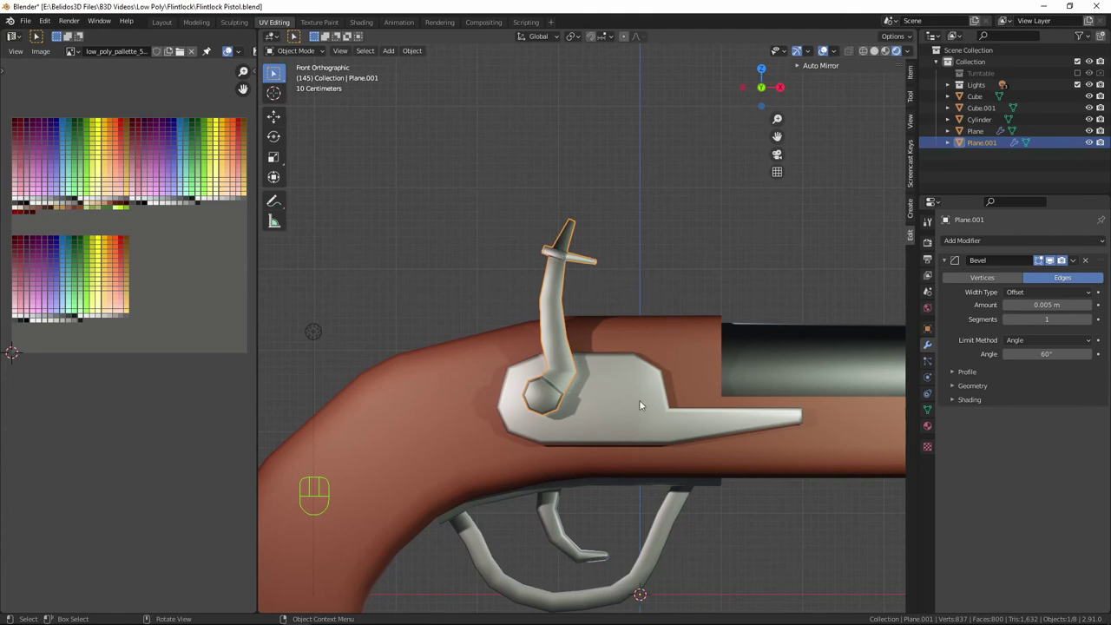
scroll(583, 419, "up", 1)
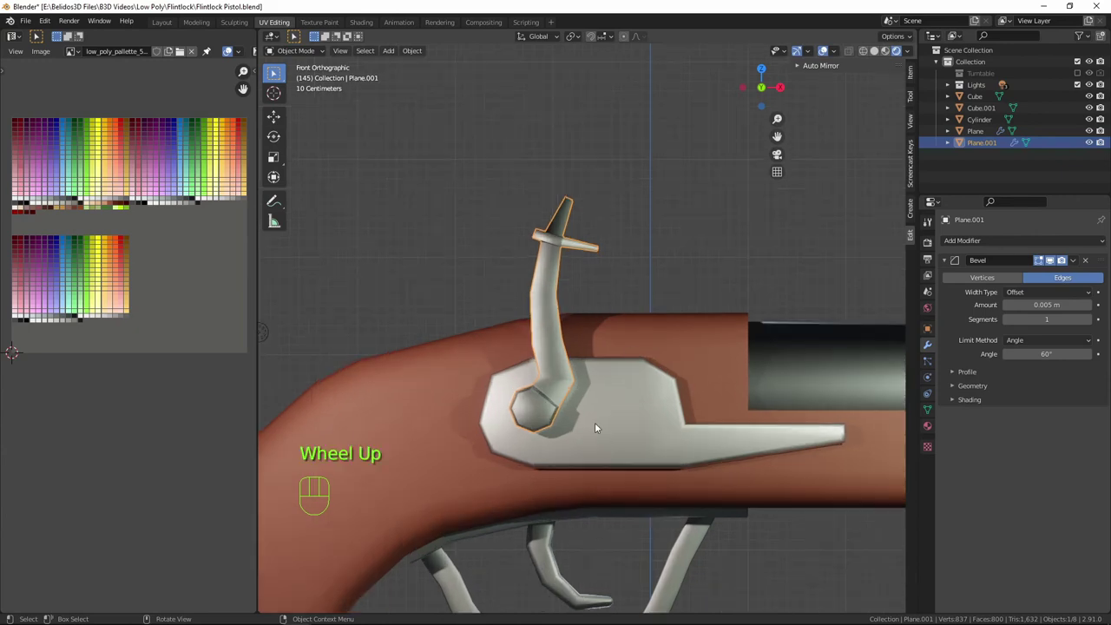
left_click(550, 382)
key("shift+d")
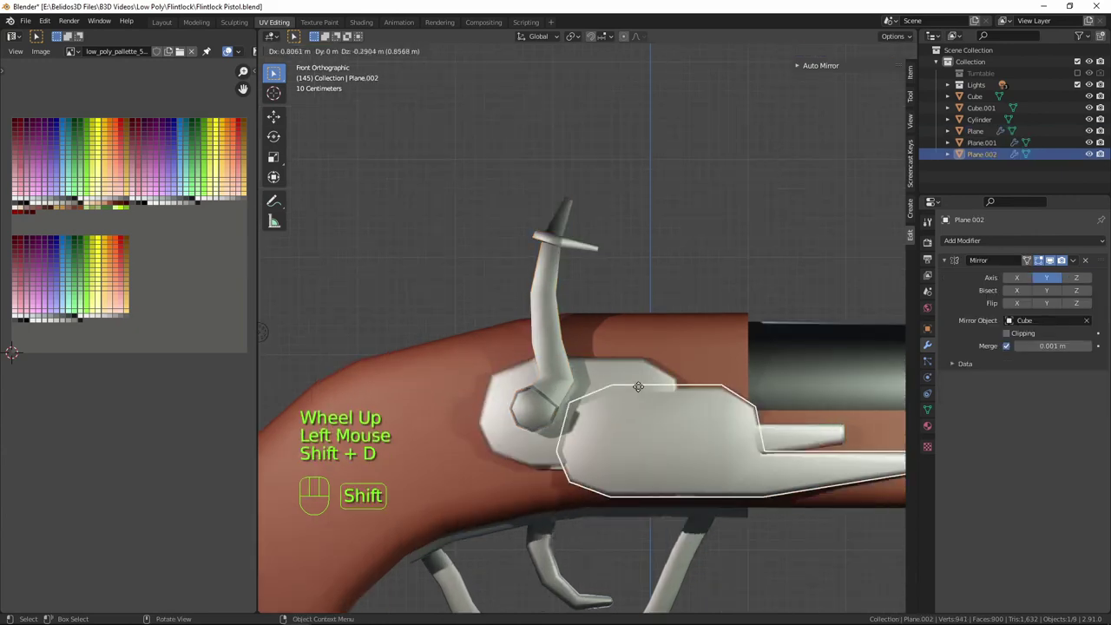
right_click(623, 339)
key("x")
left_click(558, 334)
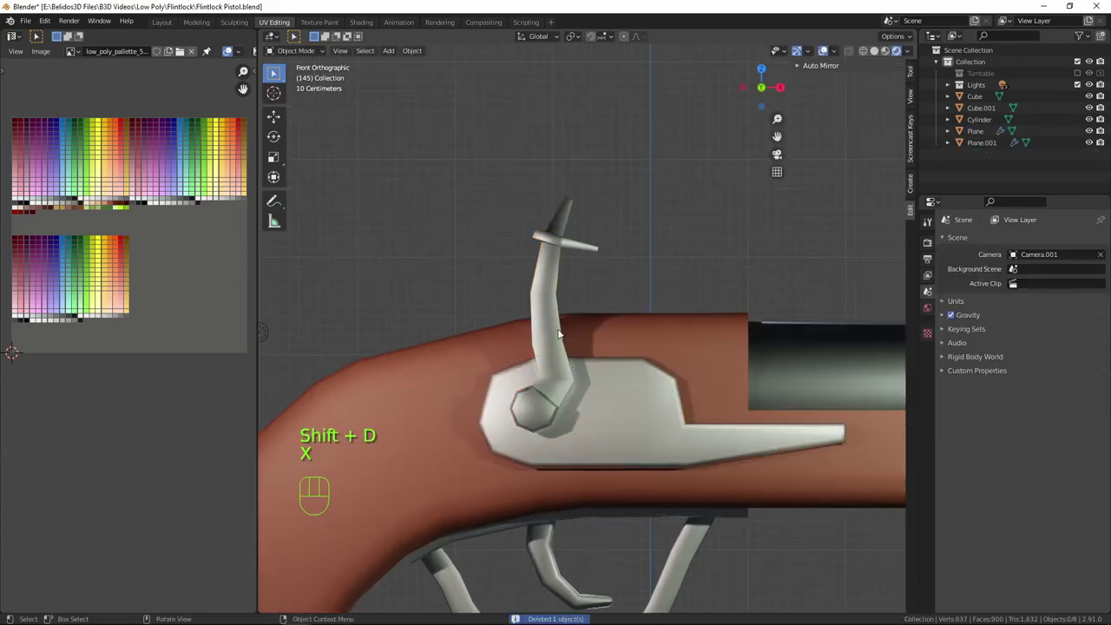
Duplicate the hammer and move the copy about 1.06 m along the X axis toward the barrel.
left_click(536, 304)
key("shift+d")
right_click(561, 271)
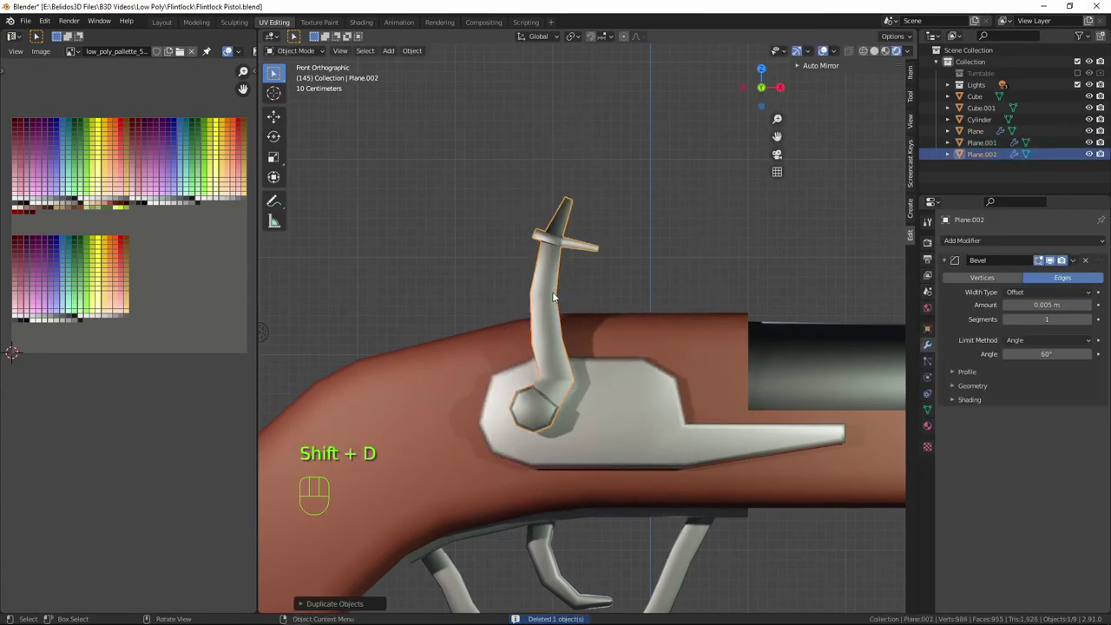
key("g")
key("x")
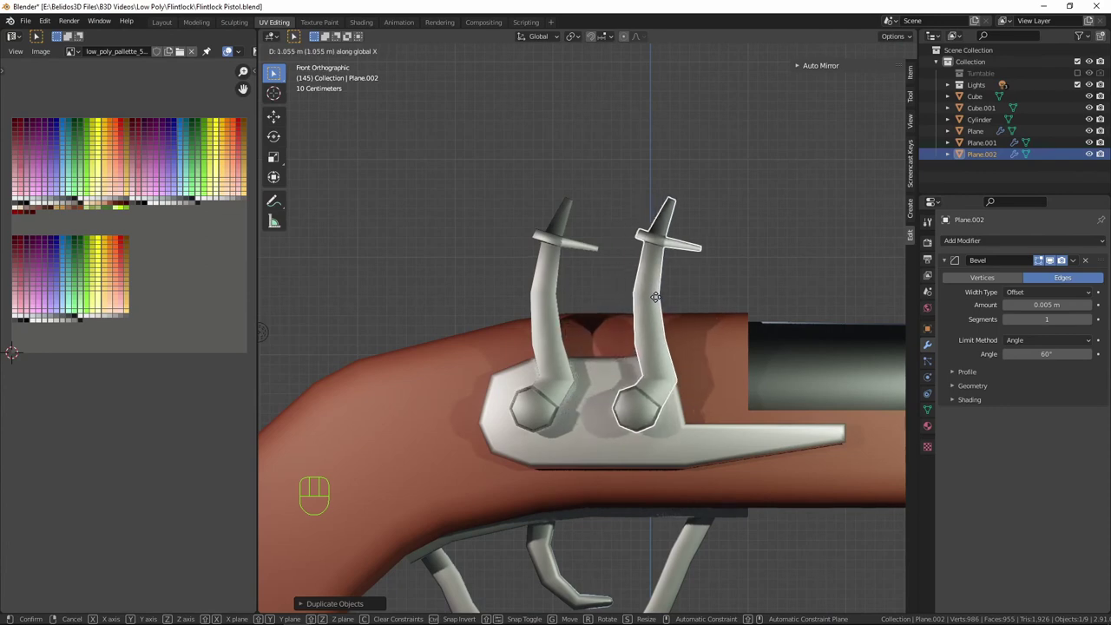
left_click(656, 303)
Set the hammer copy's origin to its geometry and rotate the copy so its top leans back toward the original hammer.
key("r")
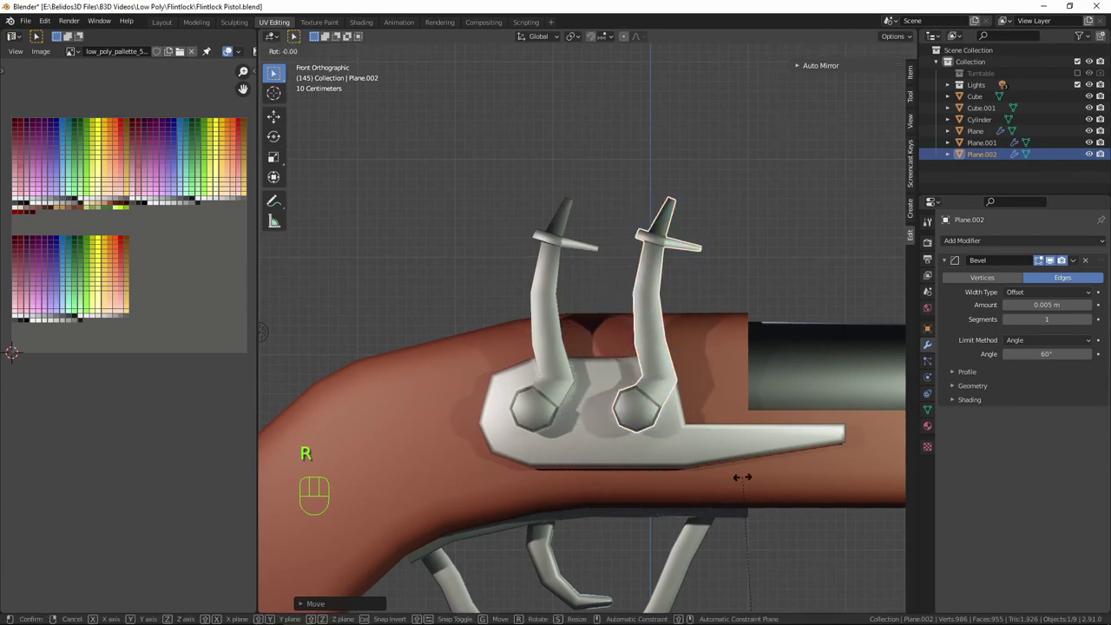
right_click(743, 457)
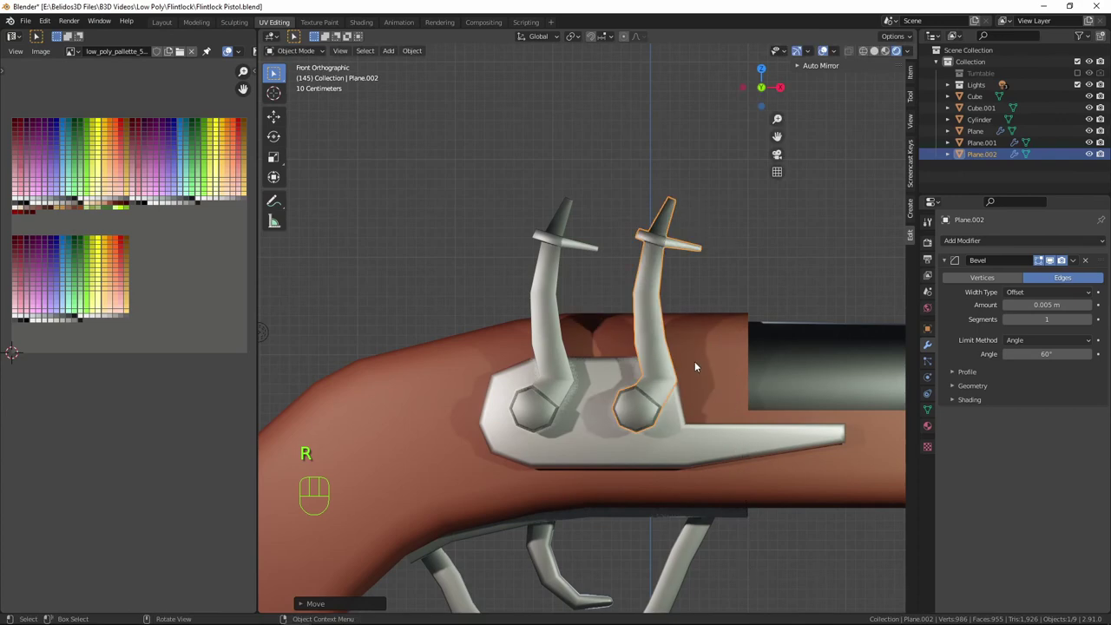
right_click(618, 354)
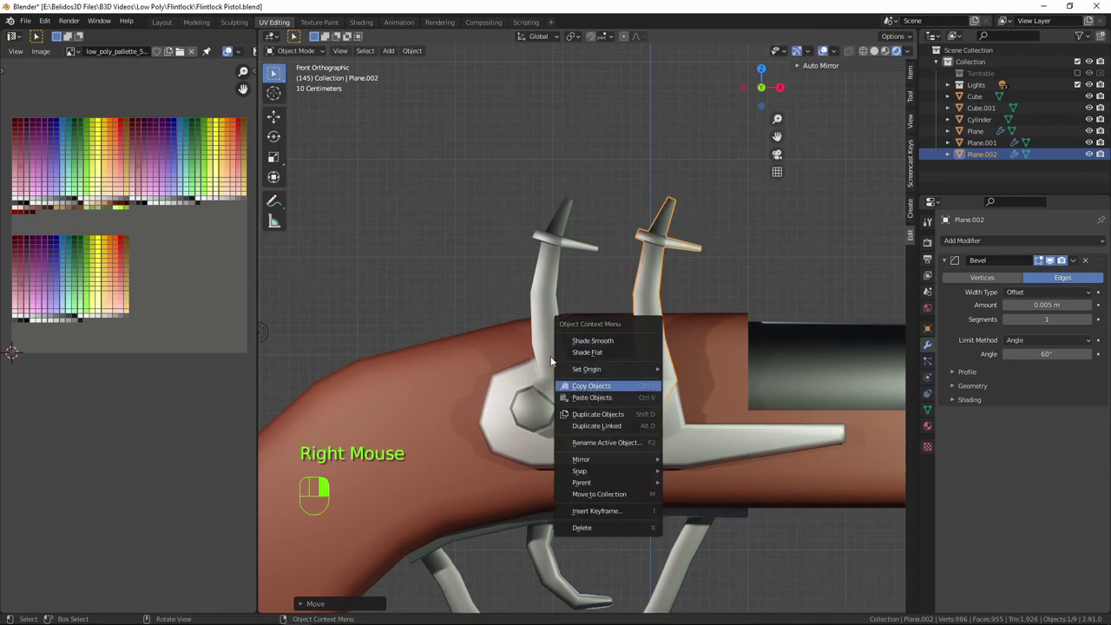
mouse_move(607, 367)
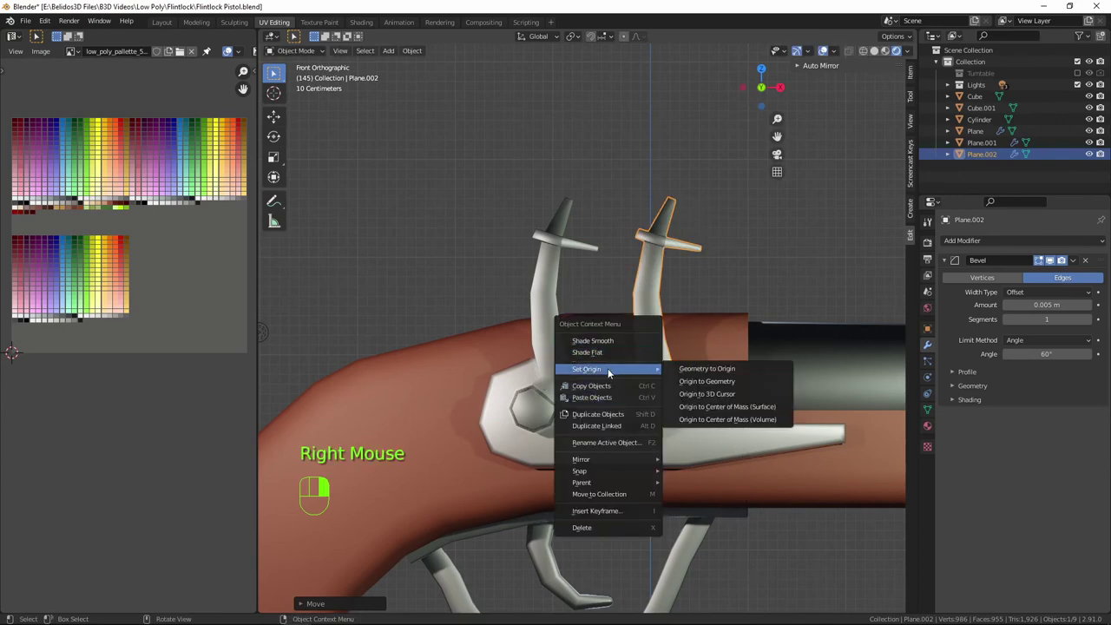
left_click(741, 381)
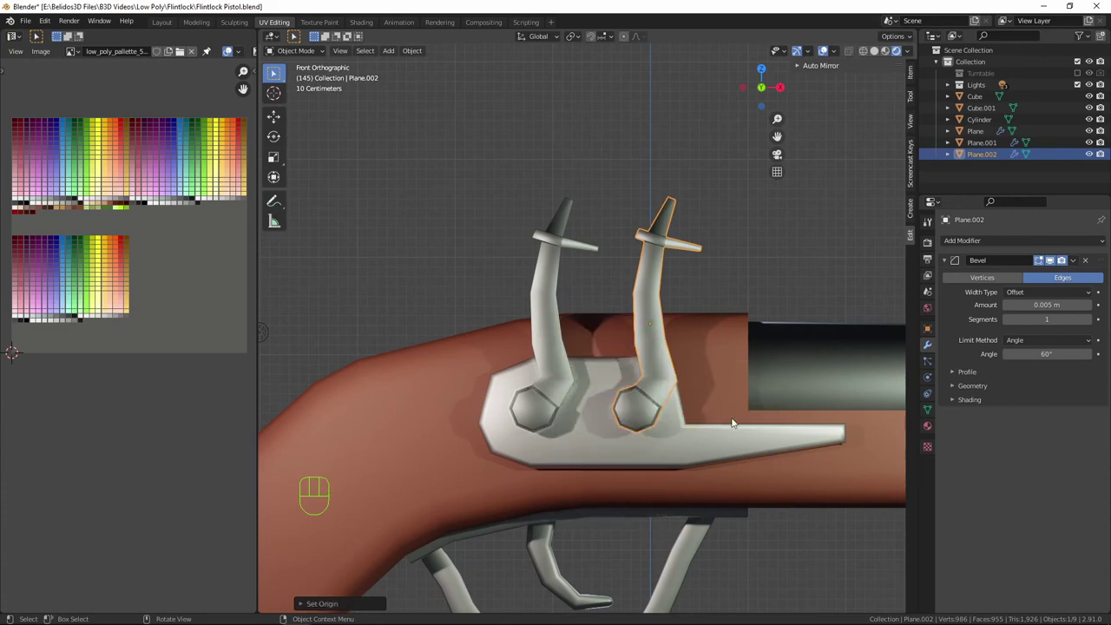
key("r")
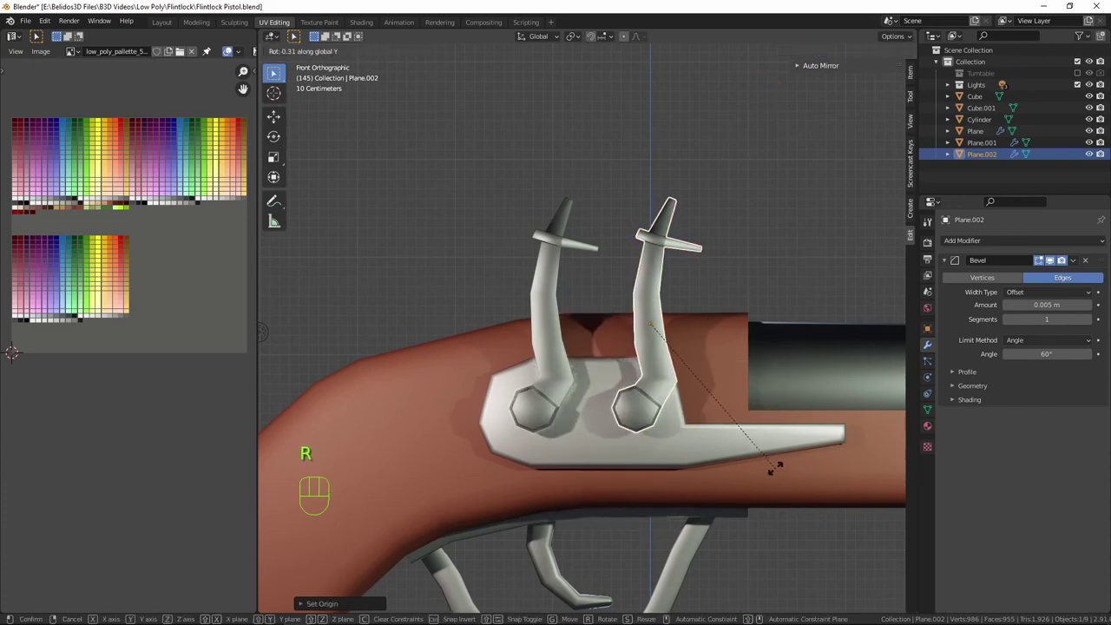
left_click(823, 424)
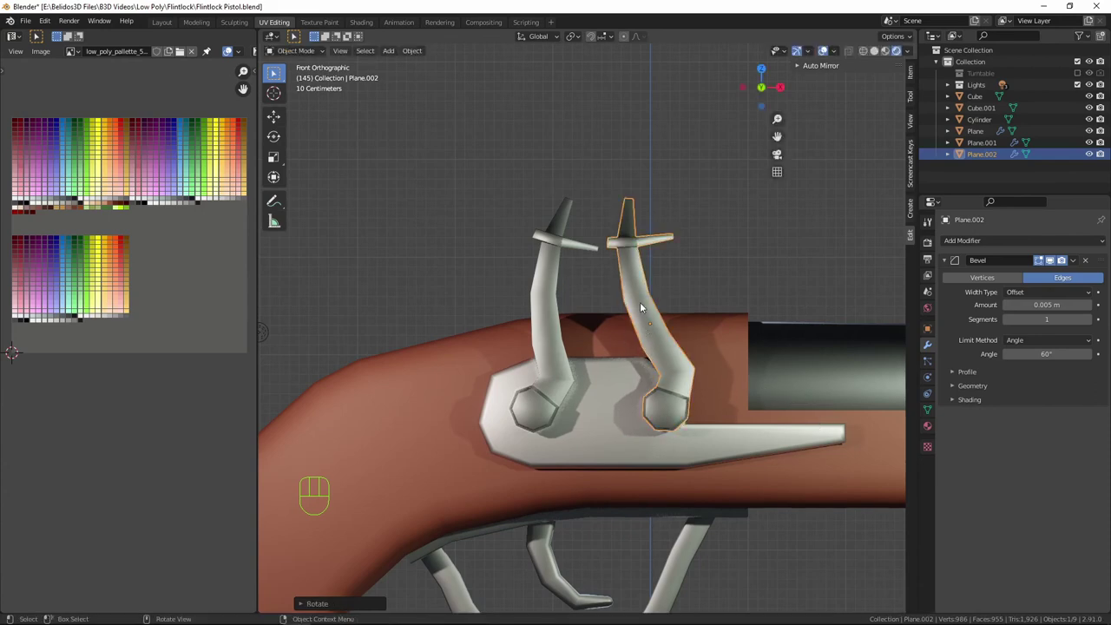
Delete the jaw and top spike faces from the hammer copy, keeping its arm and round base.
key("Tab")
scroll(640, 305, "up", 4)
scroll(663, 222, "down", 2)
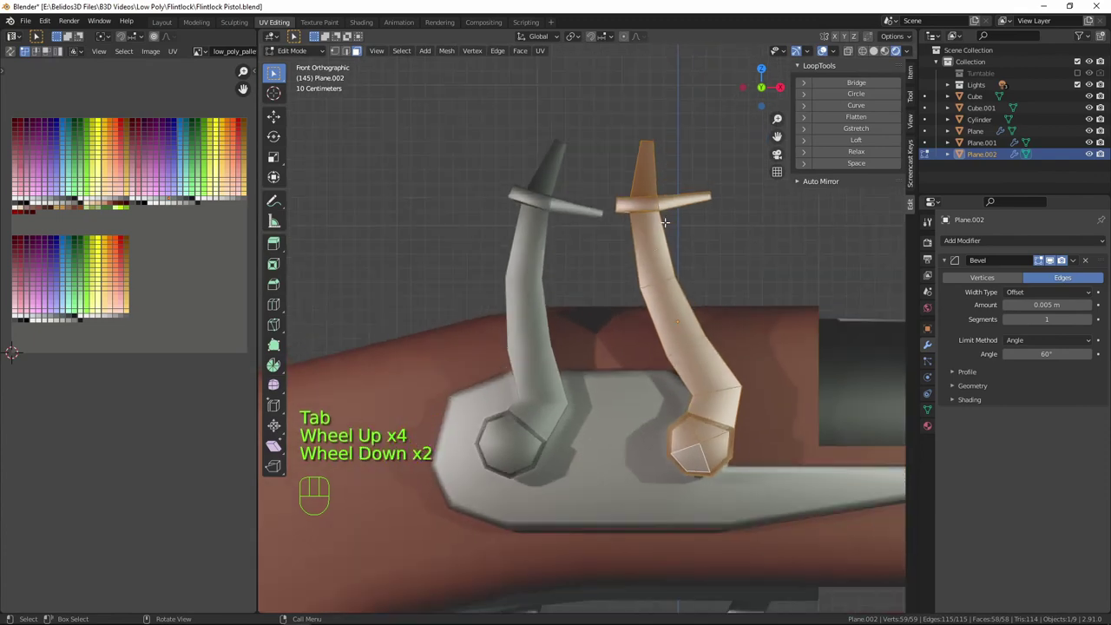
key("alt+z")
left_click_drag(595, 118, 734, 211)
key("x")
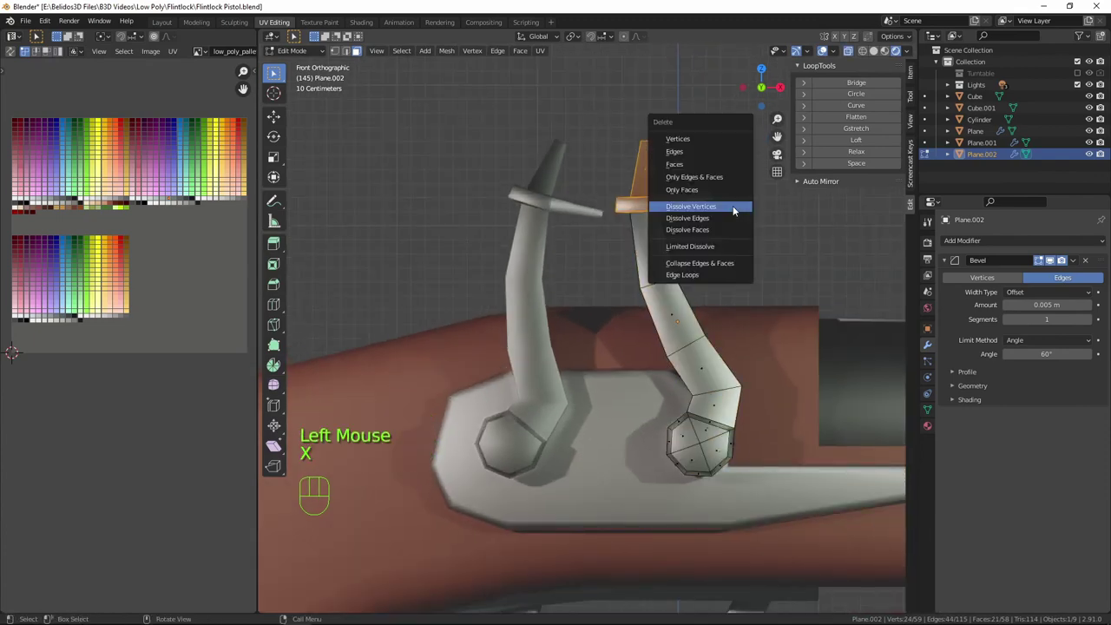
left_click(733, 207)
scroll(734, 211, "down", 1)
middle_click_drag(733, 211, 645, 137)
scroll(646, 136, "up", 3)
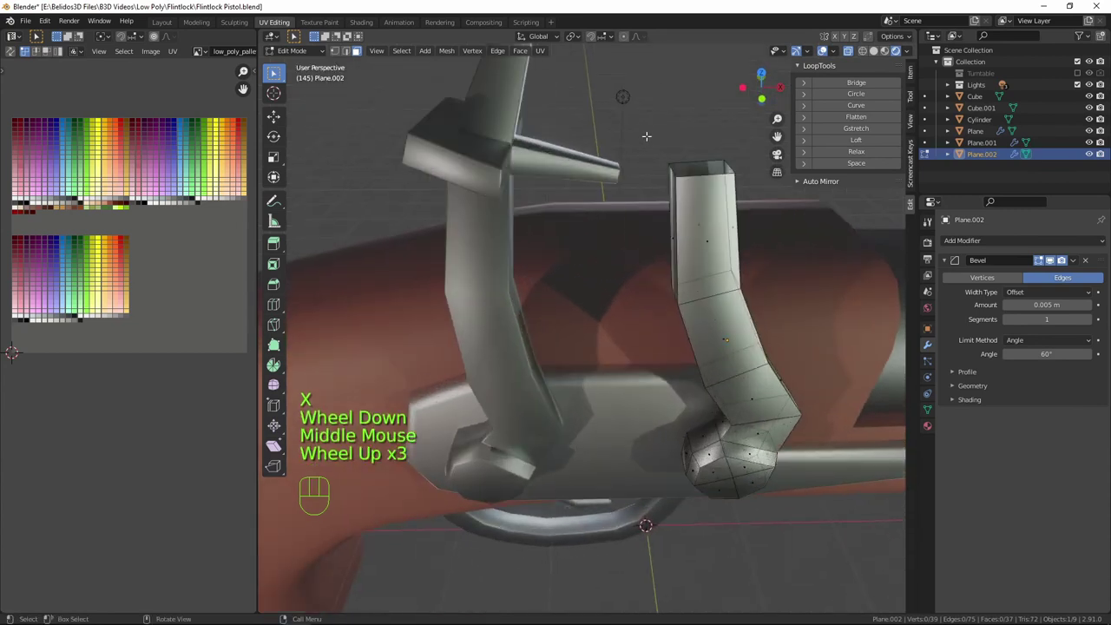
Fill the open edge loop at the upper end of the copy's arm with a face.
key("2")
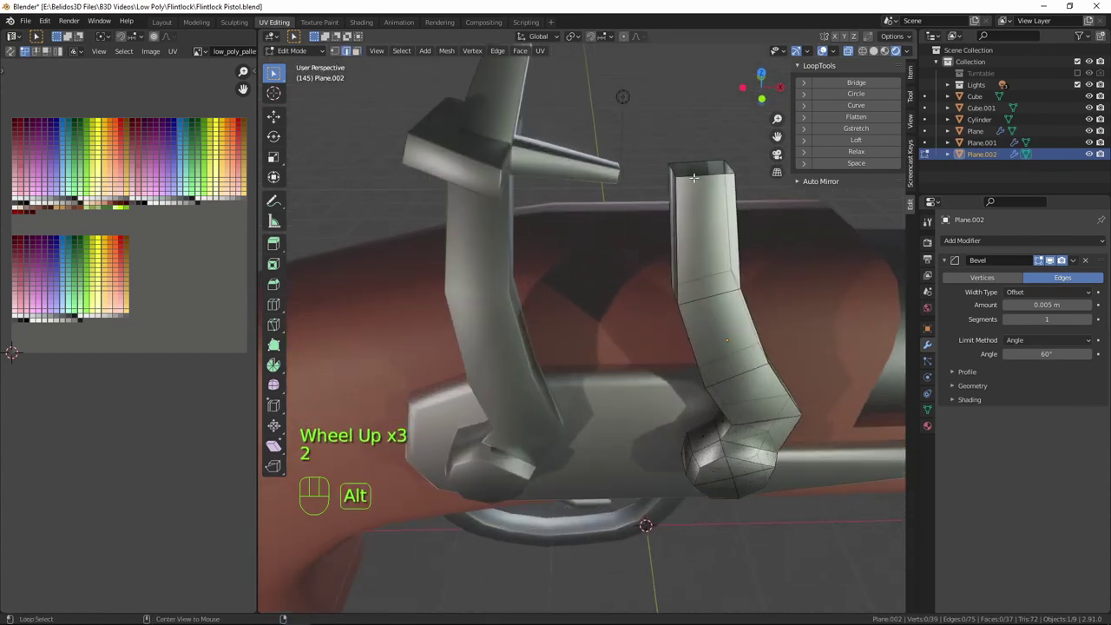
left_click(694, 177, "alt")
key("f")
middle_click_drag(694, 176, 683, 188)
key("KP_1")
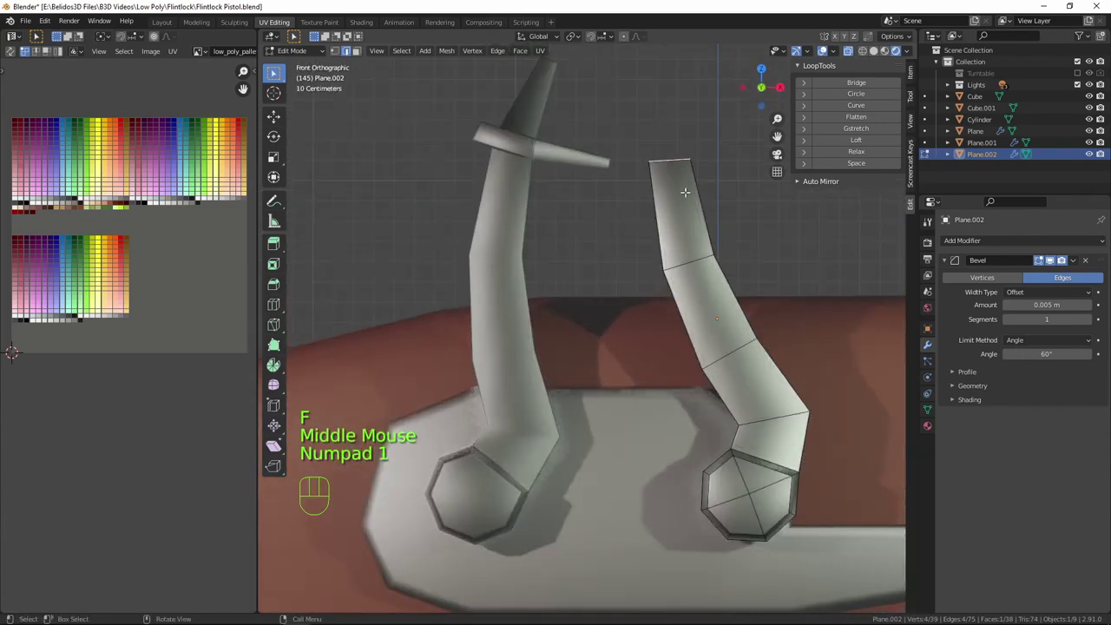
key("alt+z")
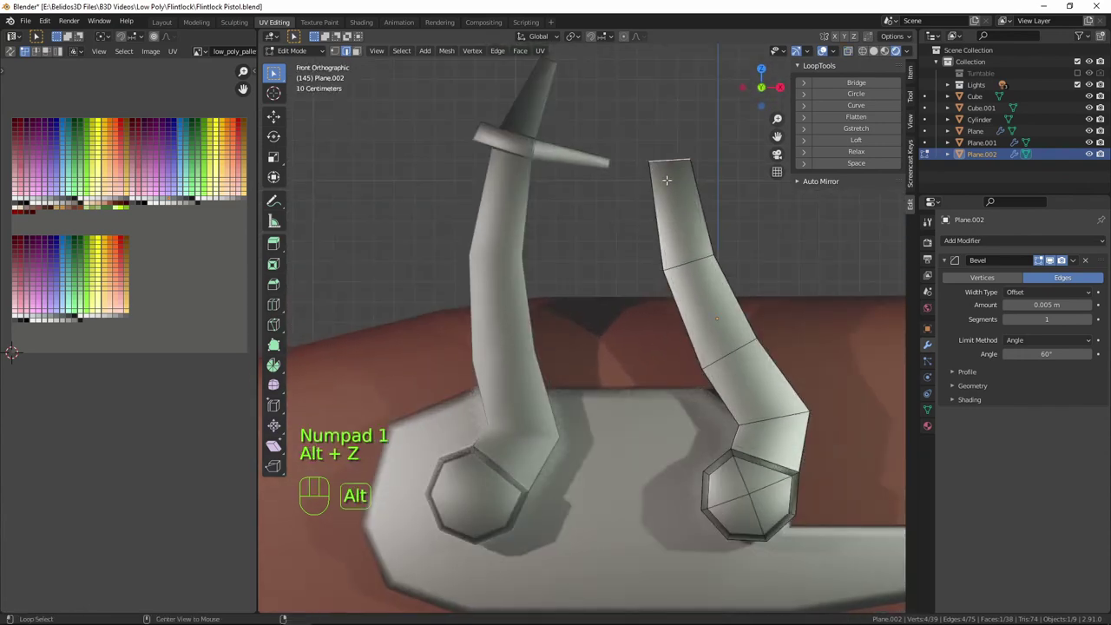
key("alt+z")
middle_click_drag(666, 180, 669, 236)
key("KP_1")
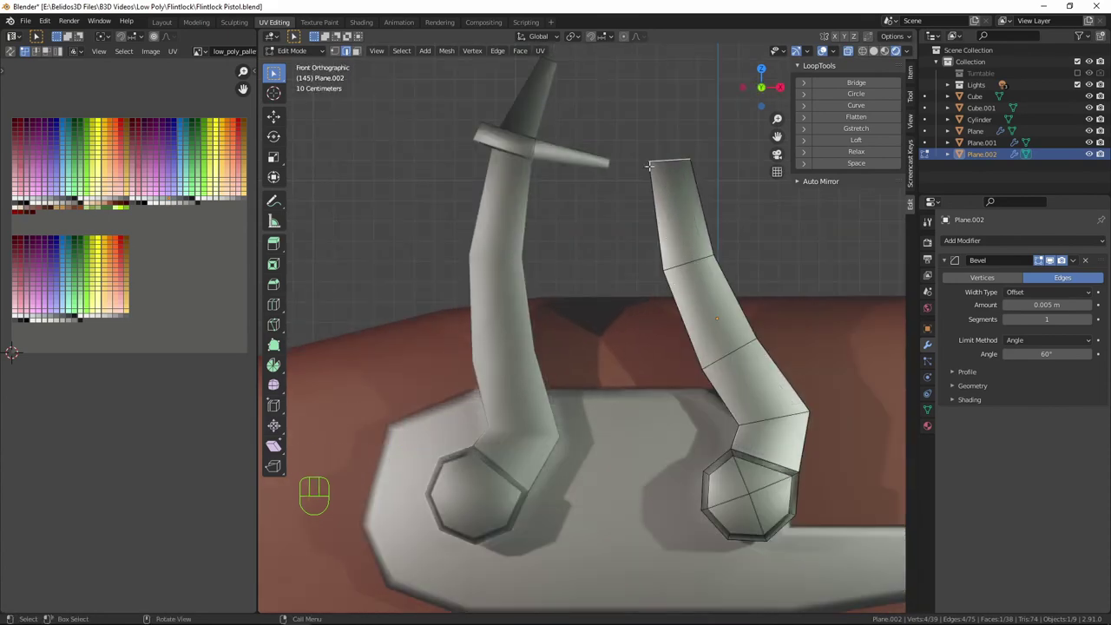
Move the arm's upper segment about 0.4 m toward the barrel, rotate it to lean forward, and lower it onto the arm.
left_click_drag(632, 146, 753, 282)
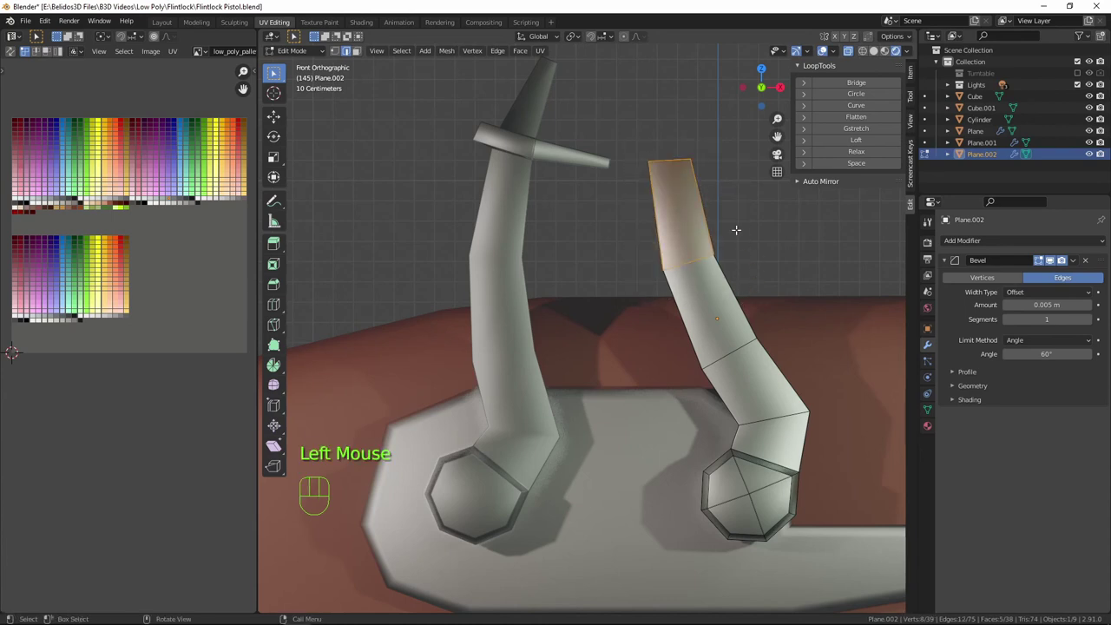
key("g")
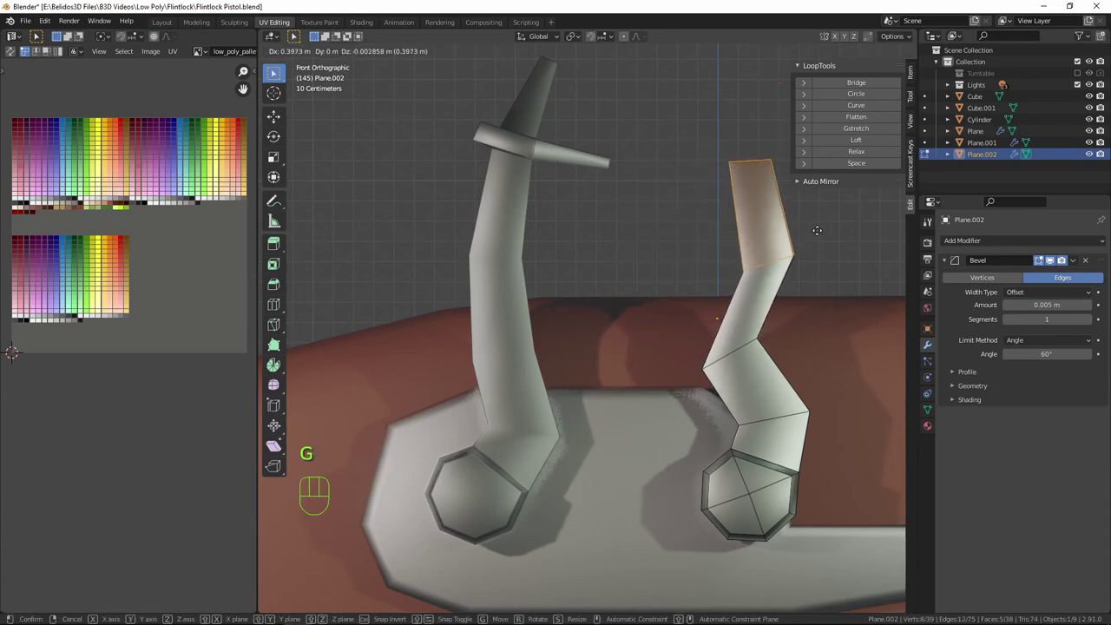
left_click(823, 231)
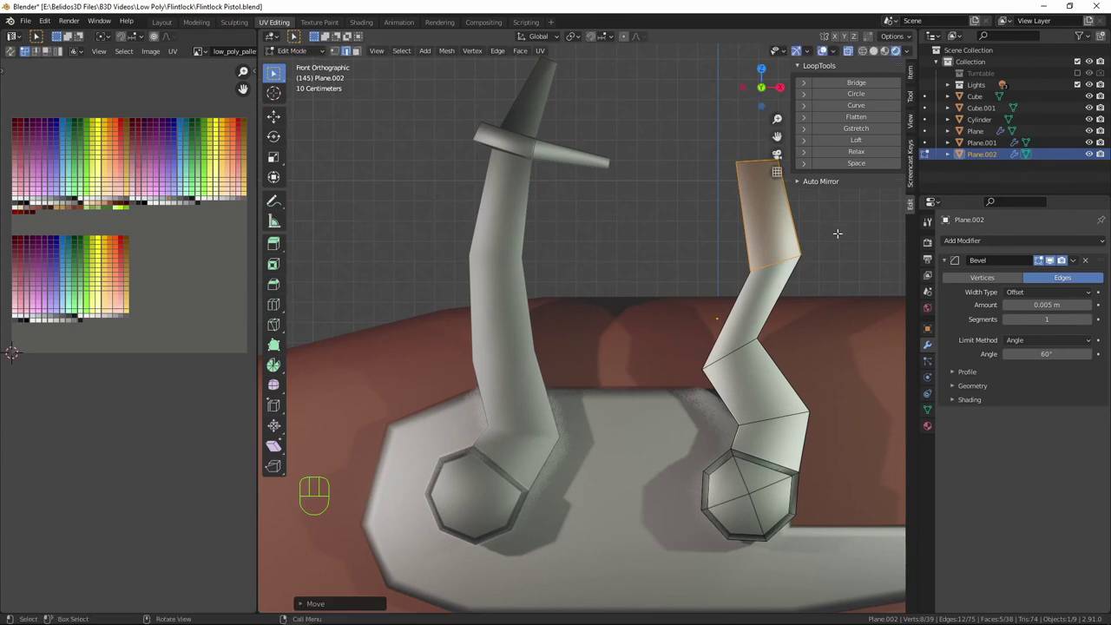
scroll(823, 276, "down", 2)
key("r")
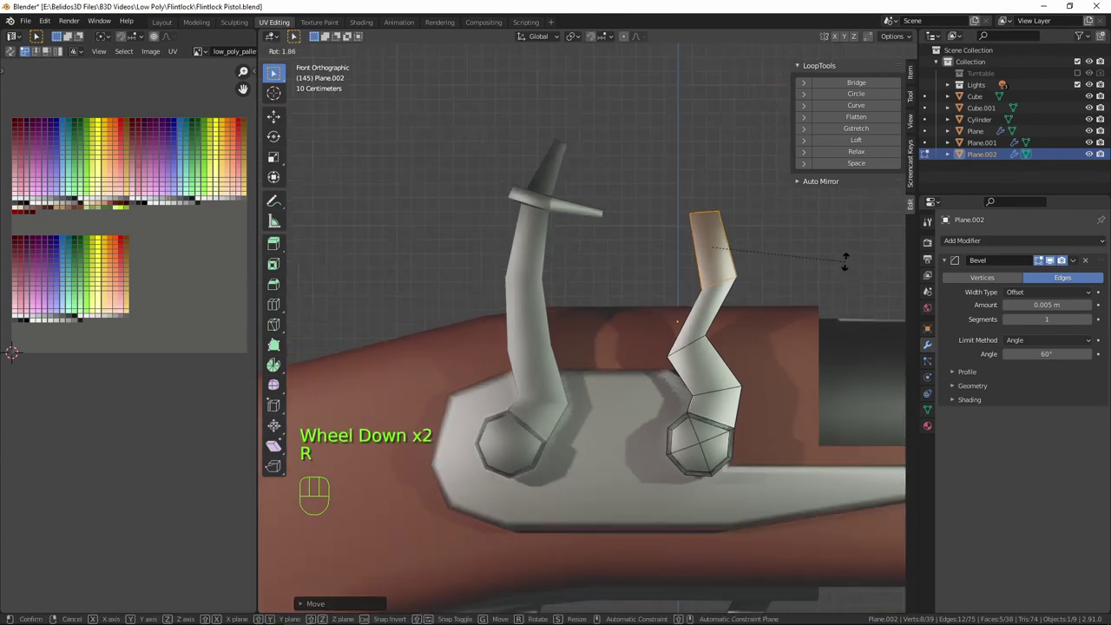
left_click(729, 267)
key("g")
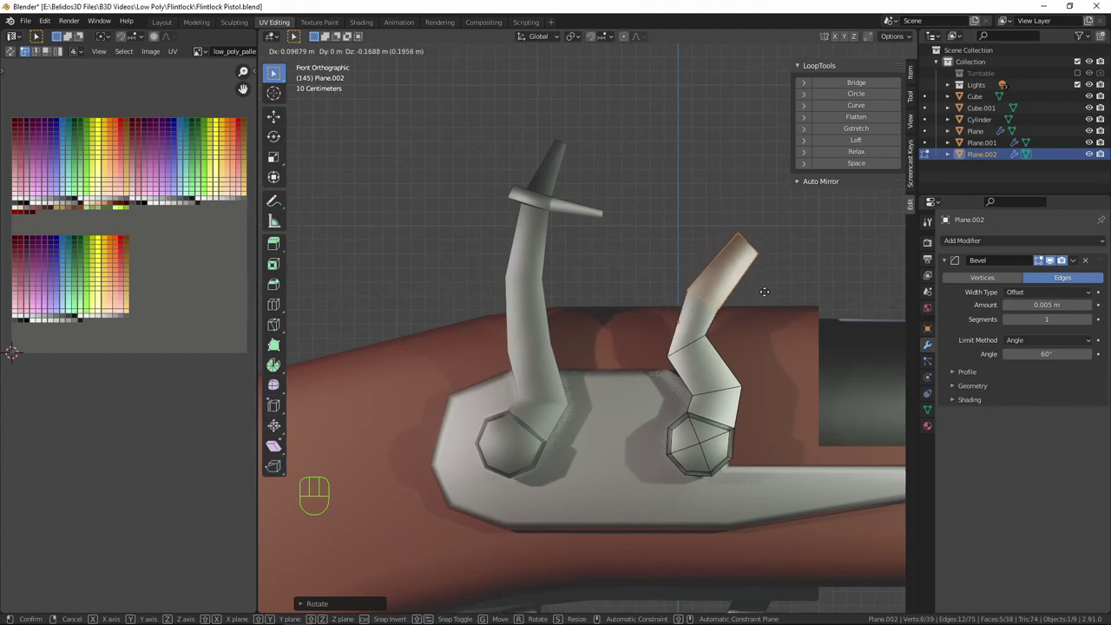
left_click(763, 298)
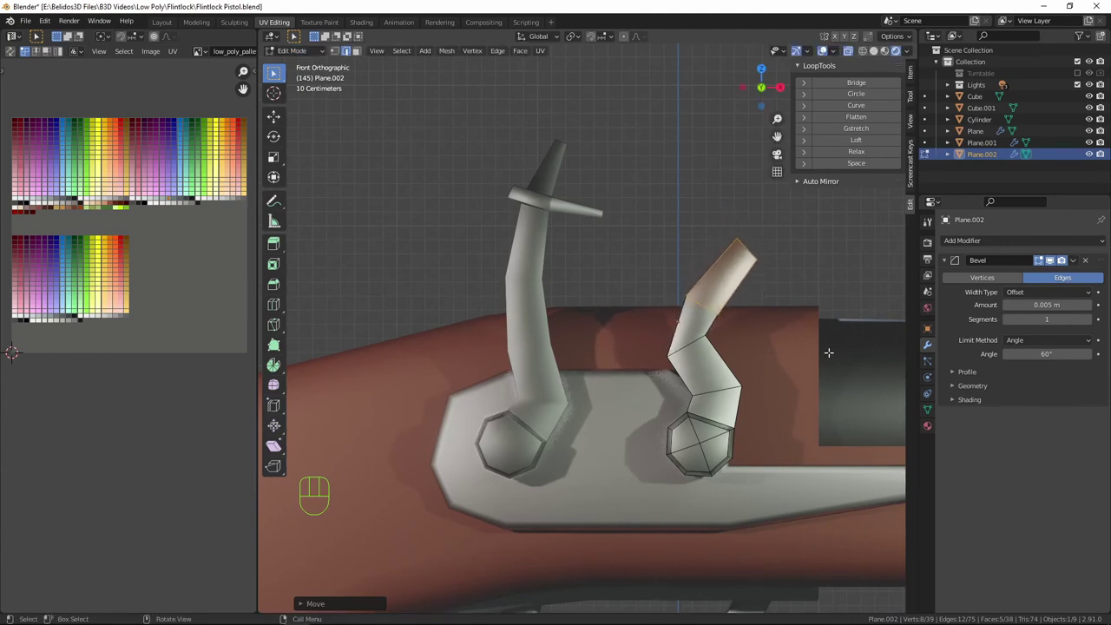
Scale the arm's upper segment down to about 0.56 and move it up and slightly back.
key("s")
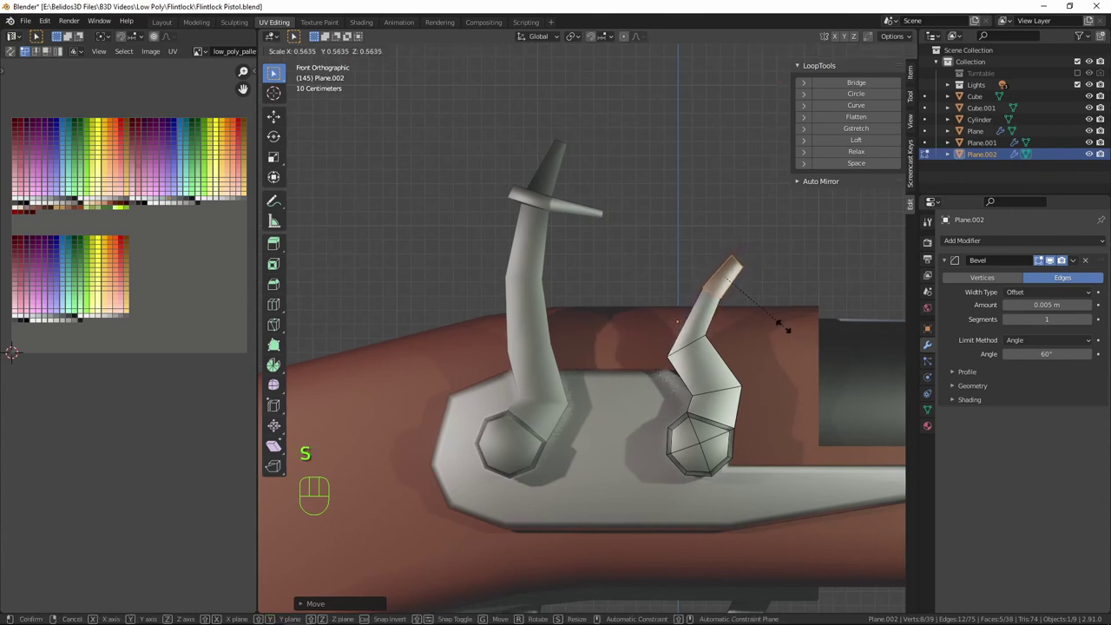
left_click(784, 327)
key("g")
left_click(771, 302)
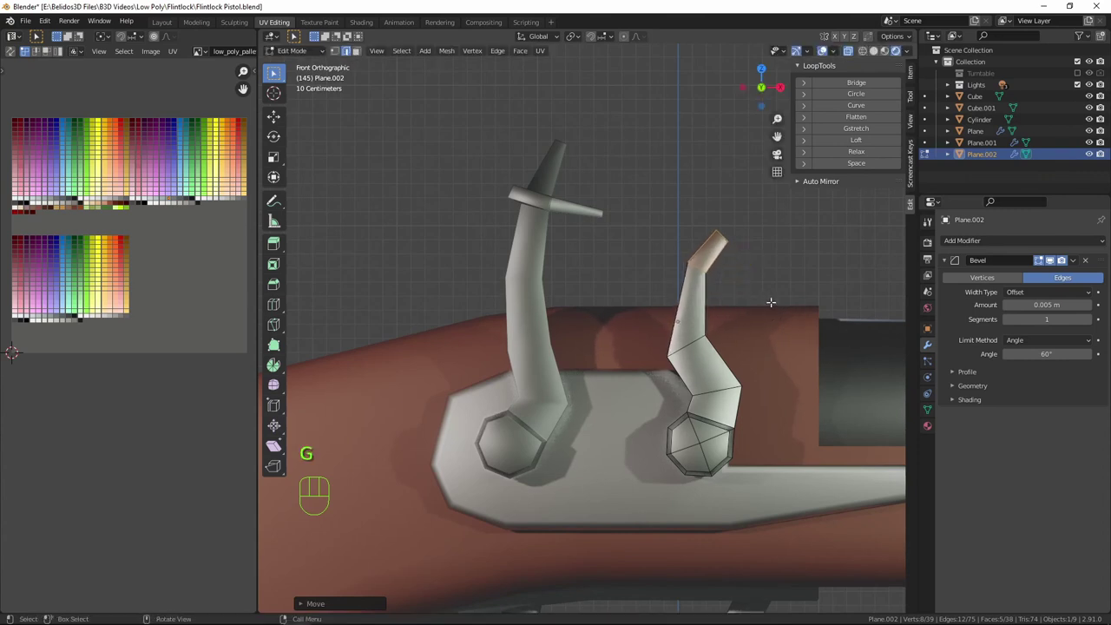
Select the arm's upper end face and extrude it four times in front view into a curve bending up and back.
key("alt")
left_click(721, 236, "alt")
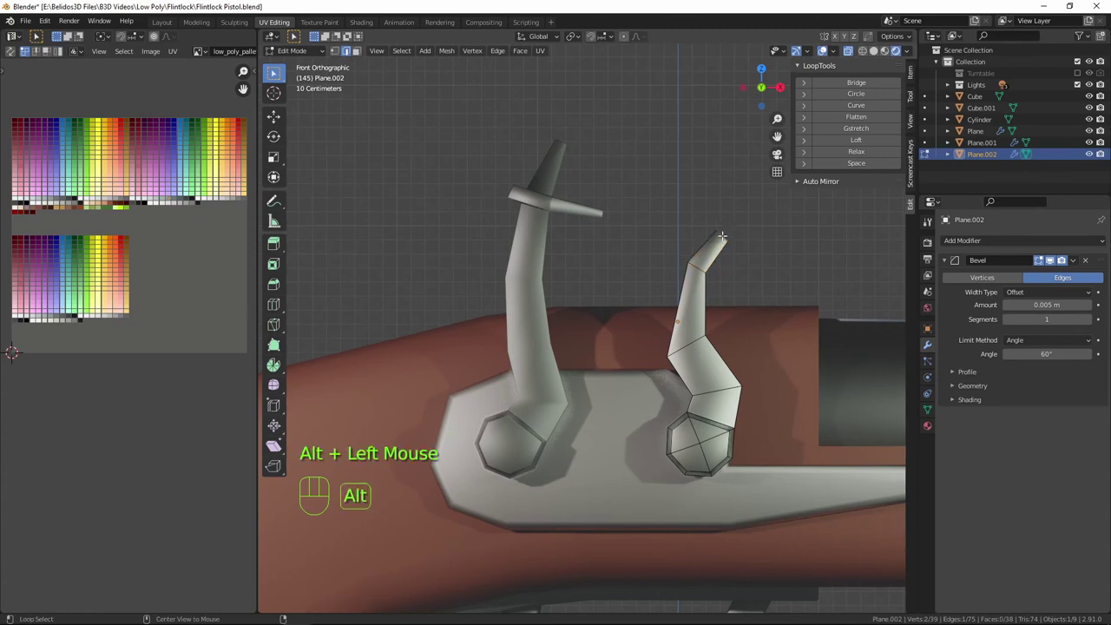
left_click(726, 232, "alt")
left_click(726, 234, "alt")
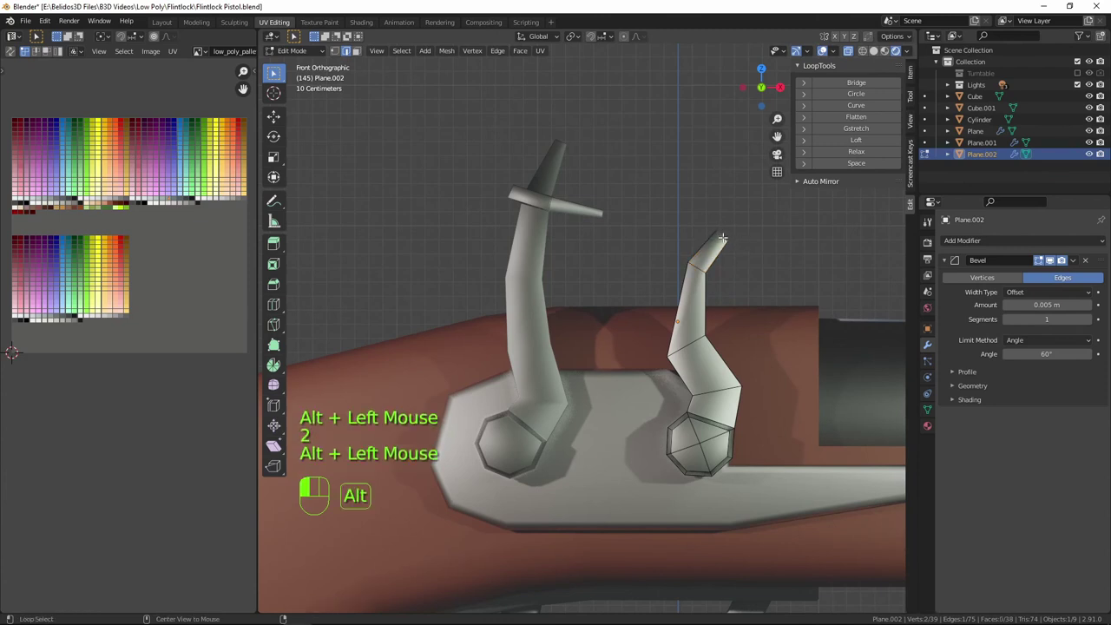
middle_click_drag(725, 234, 640, 314)
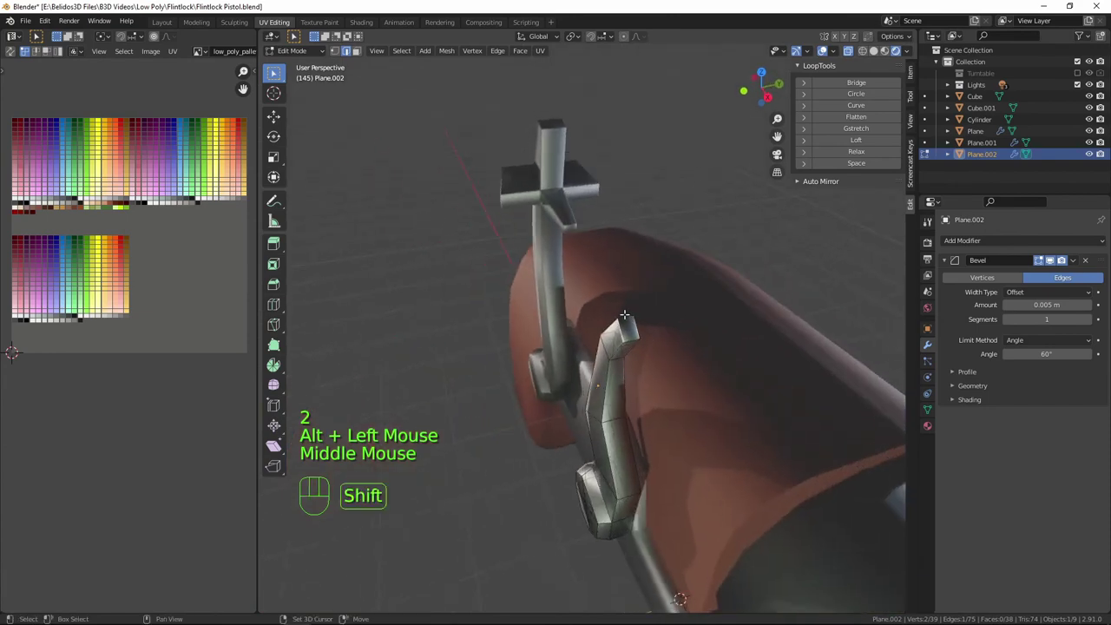
left_click(628, 330, "shift")
left_click(630, 329, "shift")
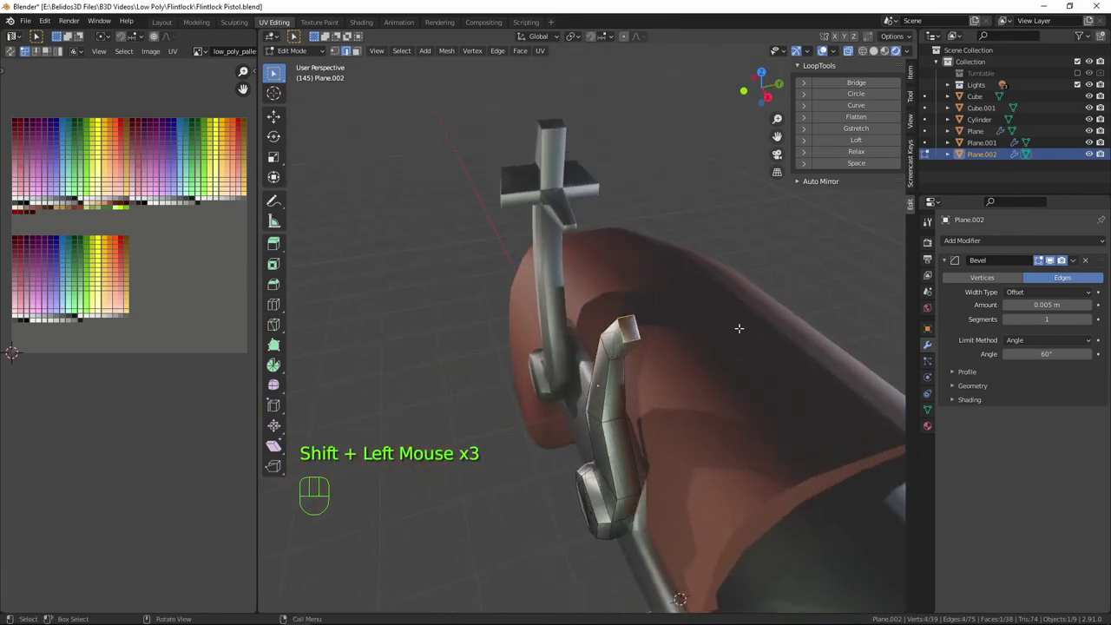
key("KP_1")
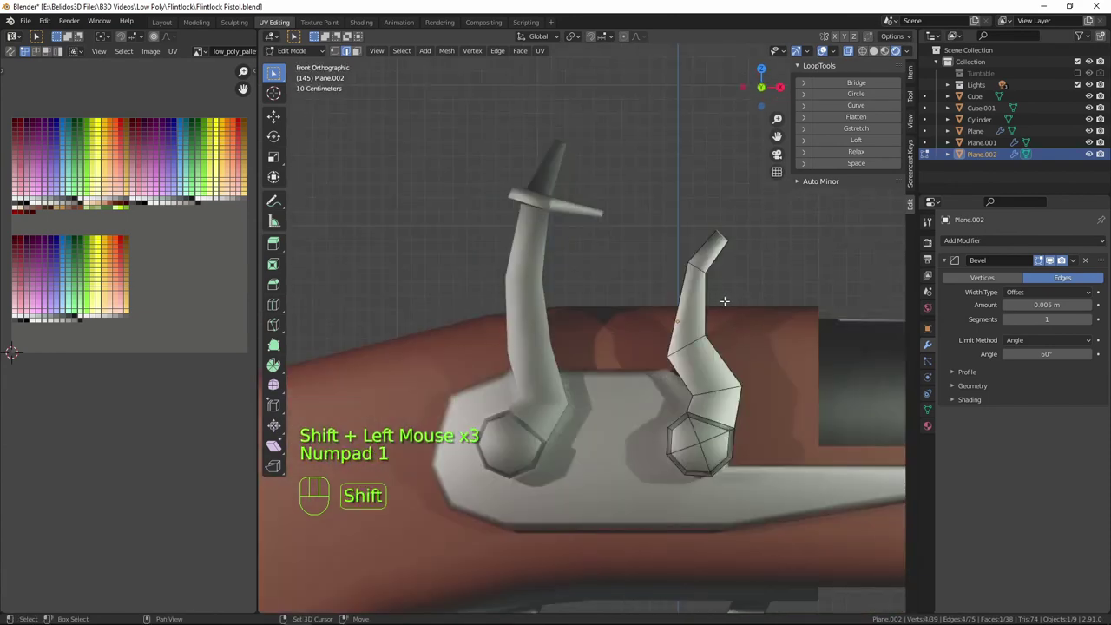
middle_click_drag(719, 300, 643, 267, "shift")
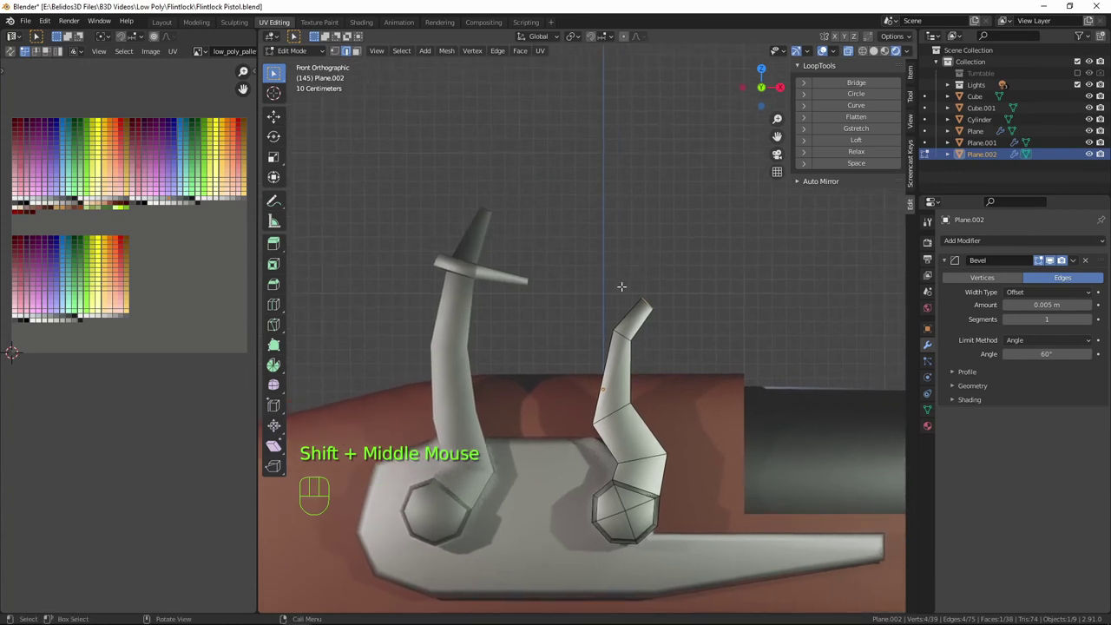
key("ctrl")
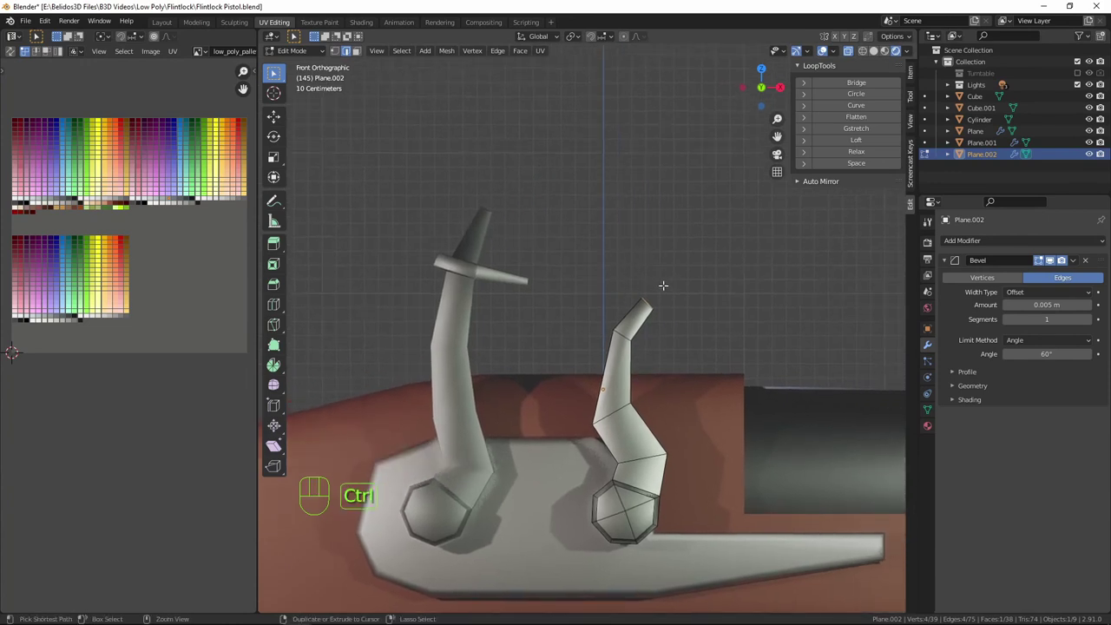
right_click(662, 284, "ctrl")
right_click(668, 271, "ctrl")
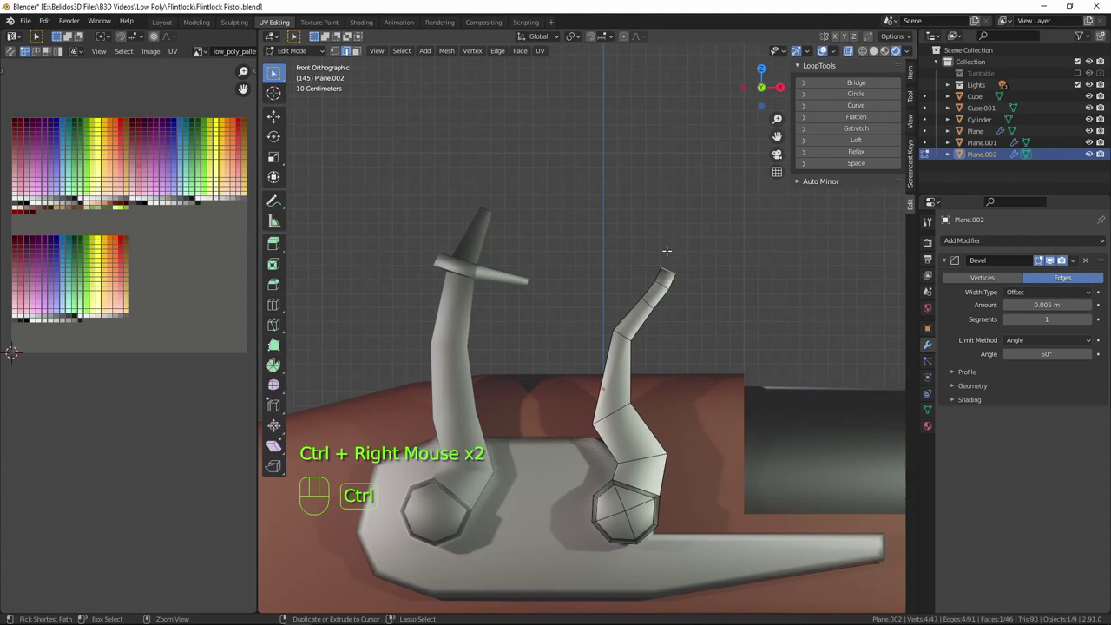
right_click(667, 250, "ctrl")
right_click(654, 226, "ctrl")
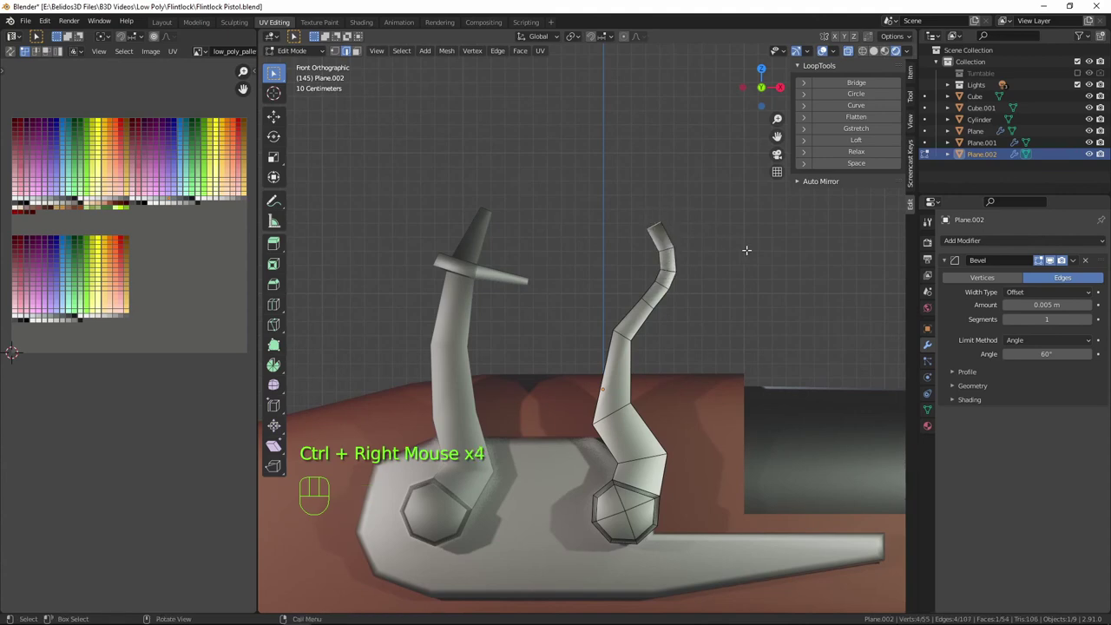
Taper the curved arm by scaling down its tip and the two edge loops below it.
key("s")
left_click(699, 231)
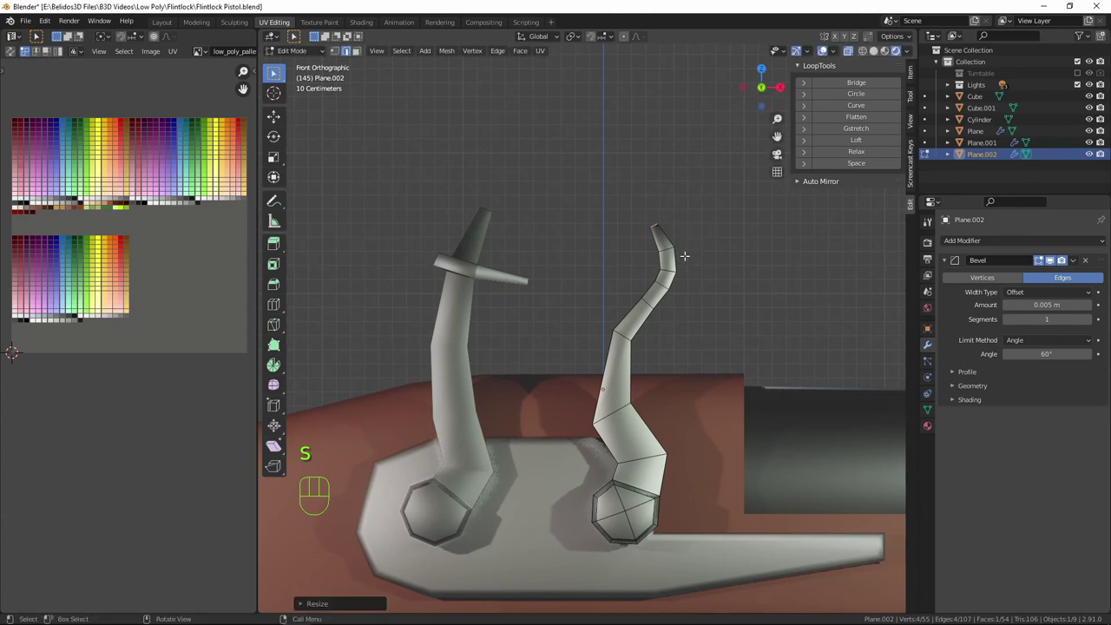
left_click(665, 249, "alt")
key("s")
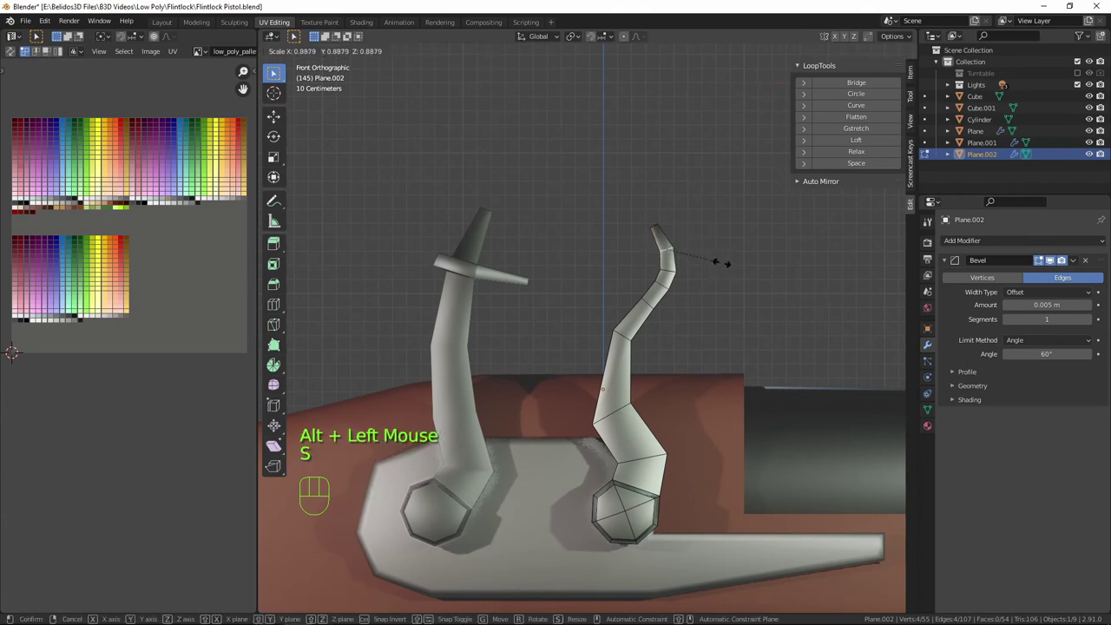
left_click(721, 262)
left_click(669, 269, "alt")
key("s")
left_click(720, 293)
Turn off X-ray and select the faces along the front and back sides of the frizzen's curved upper arm.
middle_click_drag(694, 278, 641, 323)
key("alt+z")
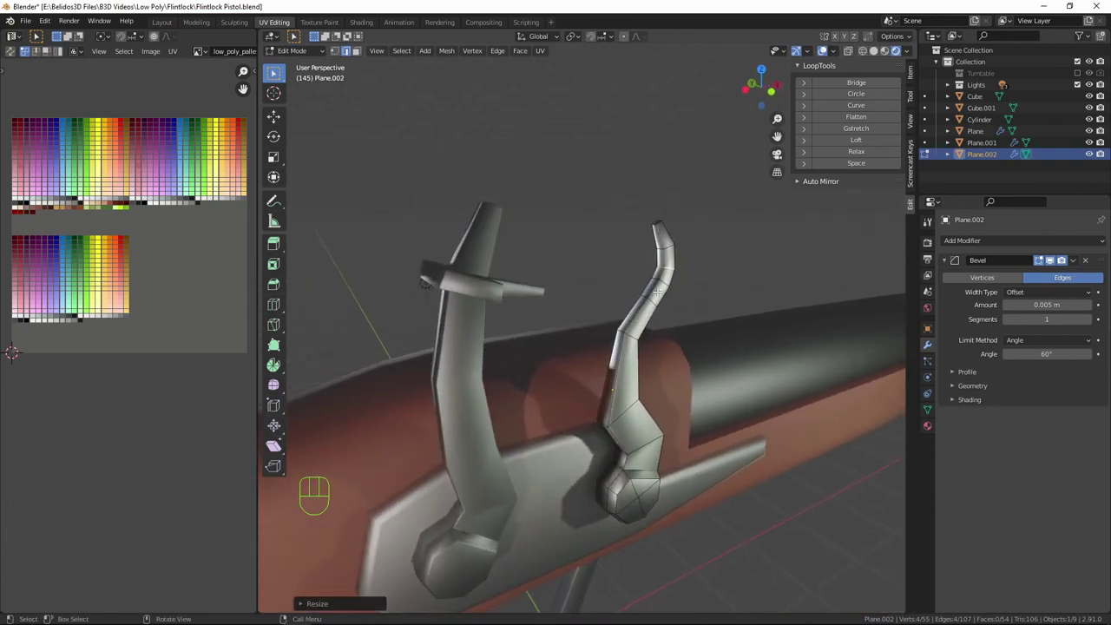
left_click(671, 282)
double_click(666, 297)
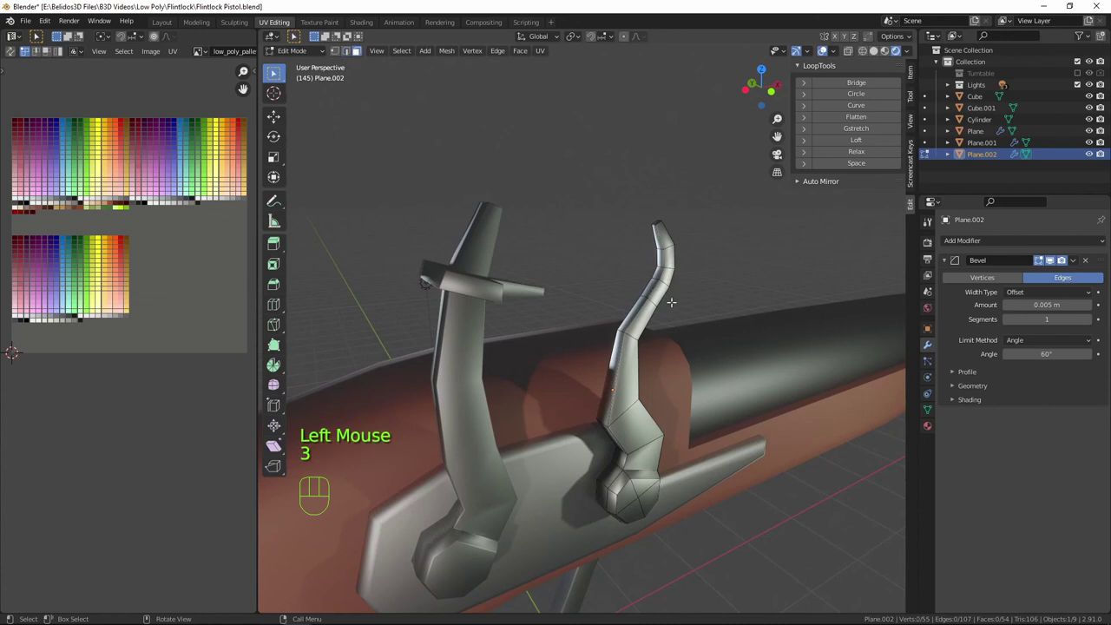
left_click(668, 299)
left_click(666, 272, "shift")
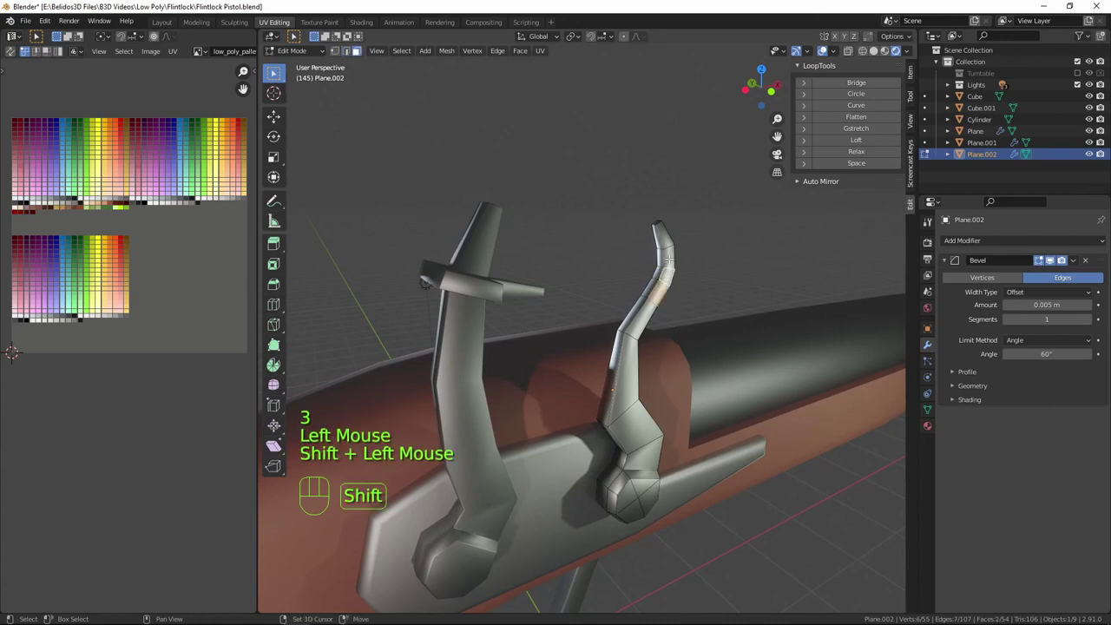
left_click(667, 250, "shift")
left_click(664, 231, "shift")
middle_click_drag(663, 231, 859, 295)
left_click(542, 309, "shift")
left_click(518, 282, "shift")
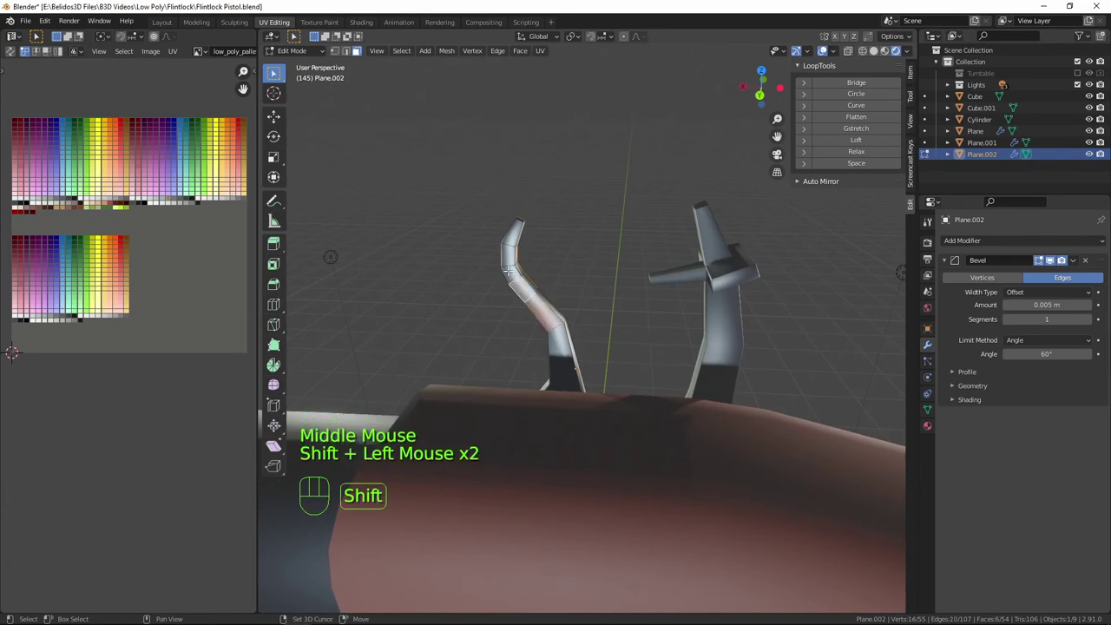
left_click(498, 251, "shift")
left_click(511, 232, "shift")
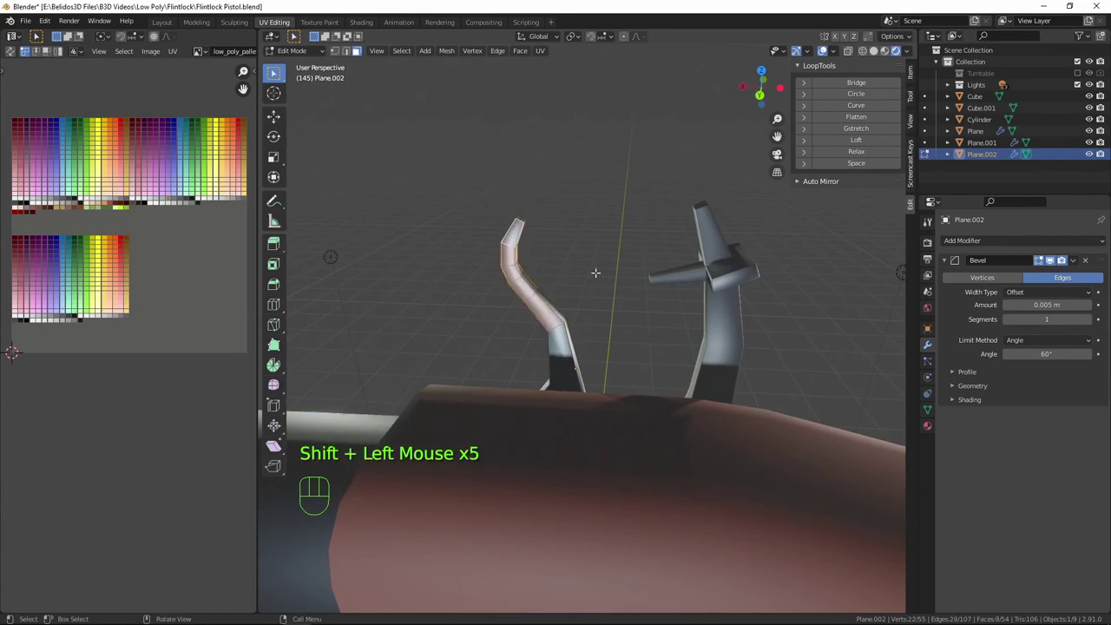
Widen the frizzen's curved upper arm by scaling its selected side faces along Y to about 6.6.
middle_click_drag(511, 232, 510, 287)
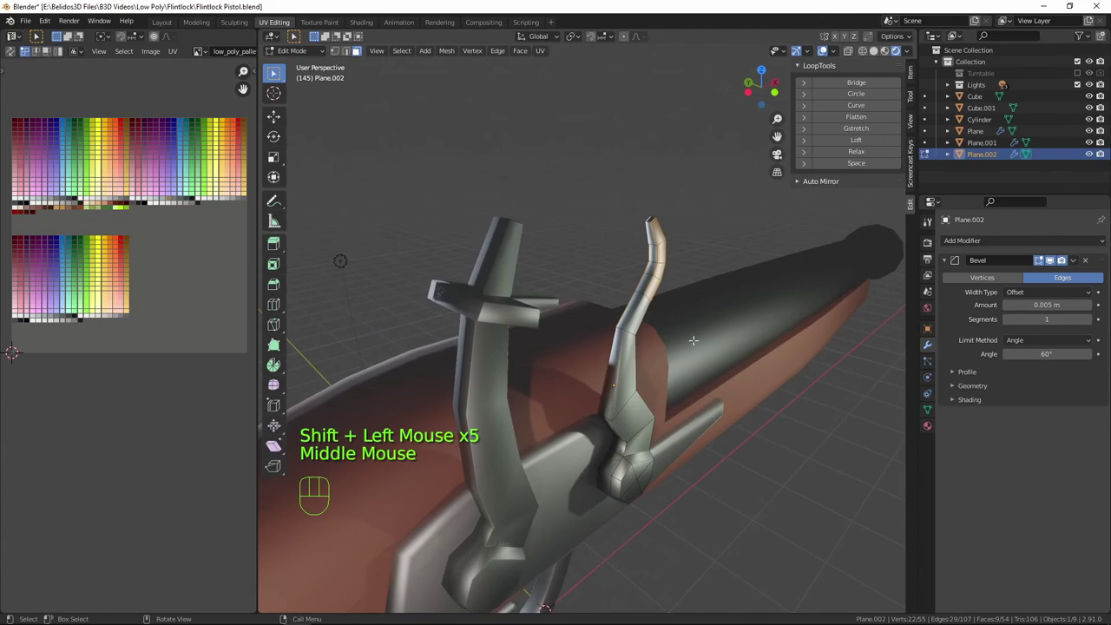
scroll(693, 340, "up", 3)
middle_click_drag(693, 341, 650, 353, "shift")
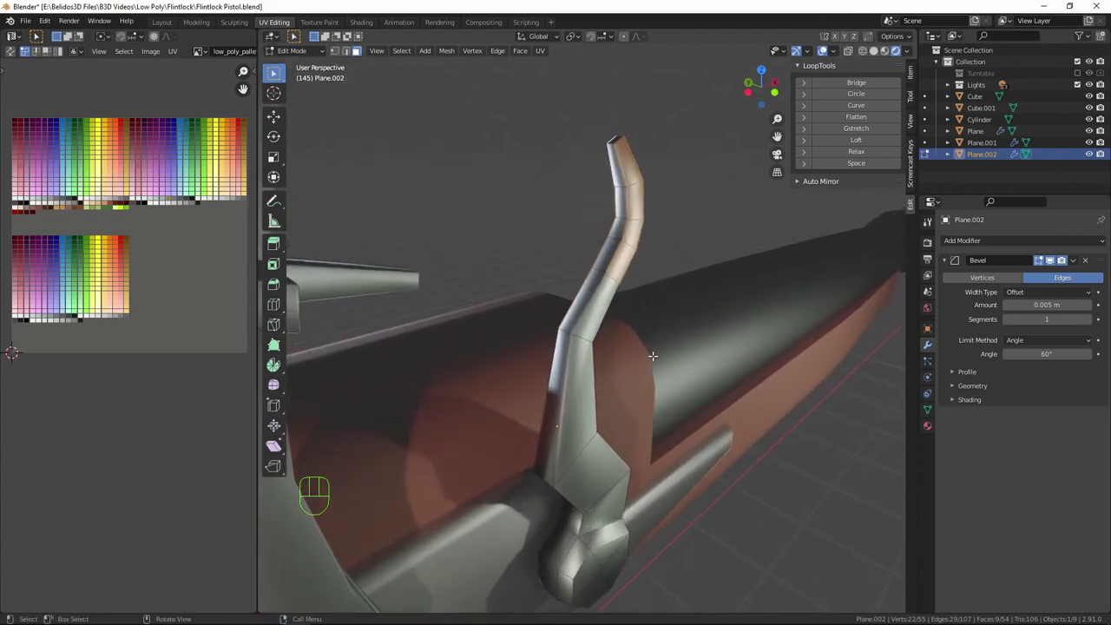
key("s")
key("y")
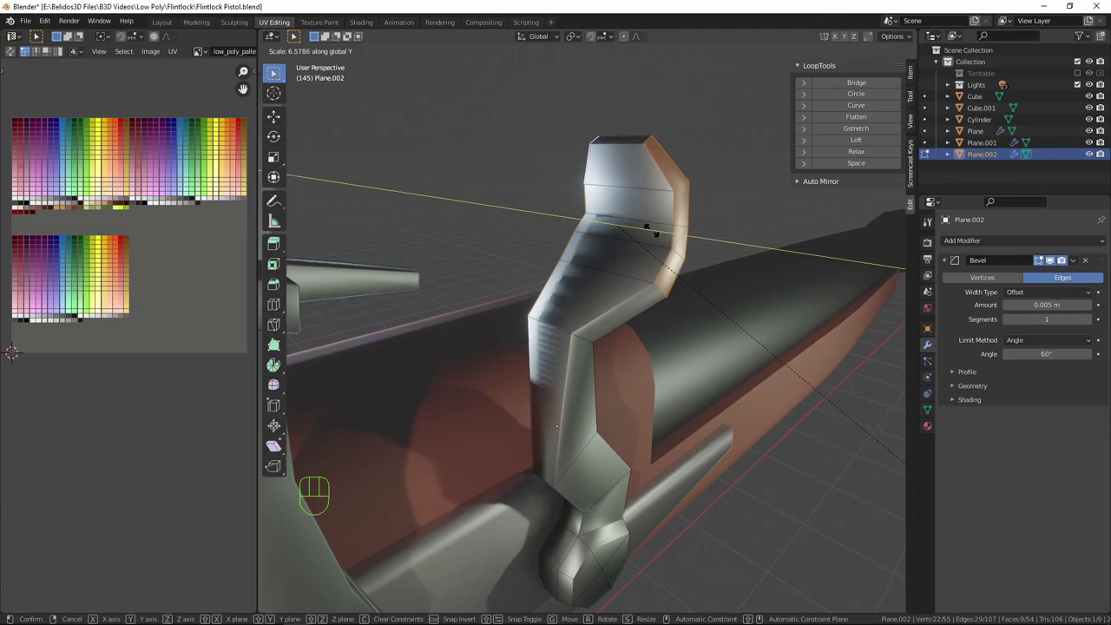
left_click(649, 229)
Set the transform pivot point to Individual Origins for the frizzen's selected side faces.
scroll(650, 230, "down", 1)
middle_click_drag(649, 229, 752, 368)
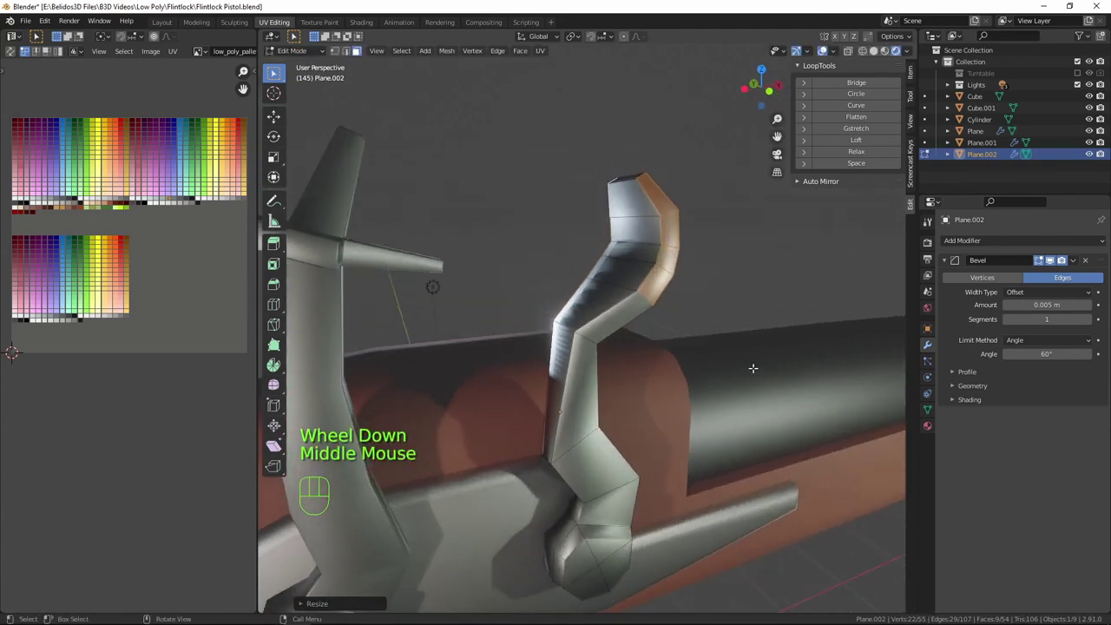
key("s")
left_click(747, 372)
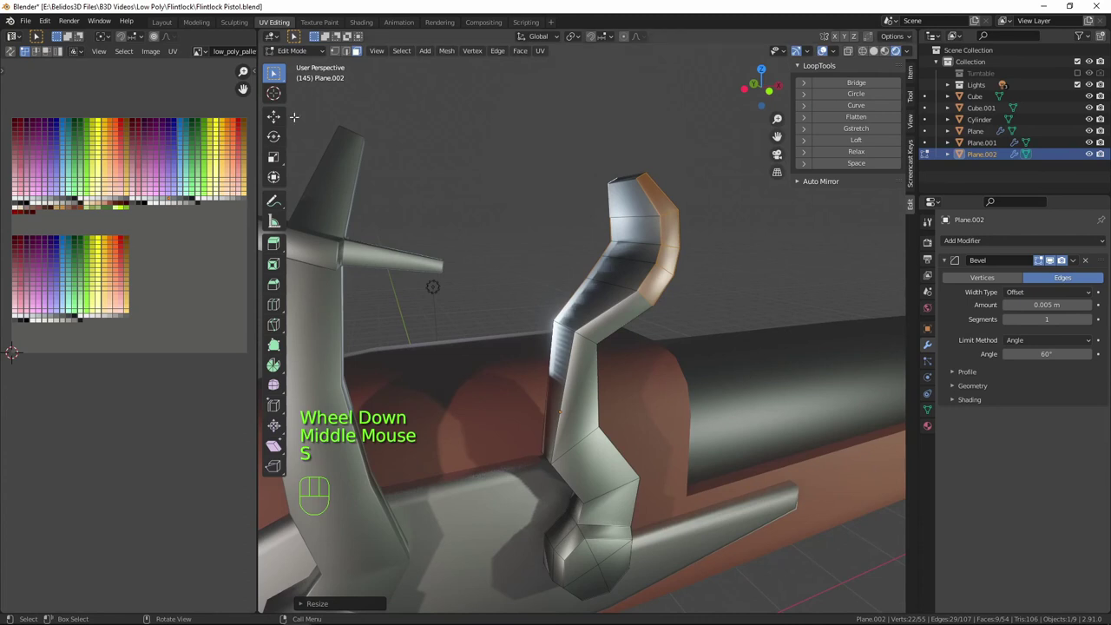
left_click(570, 37)
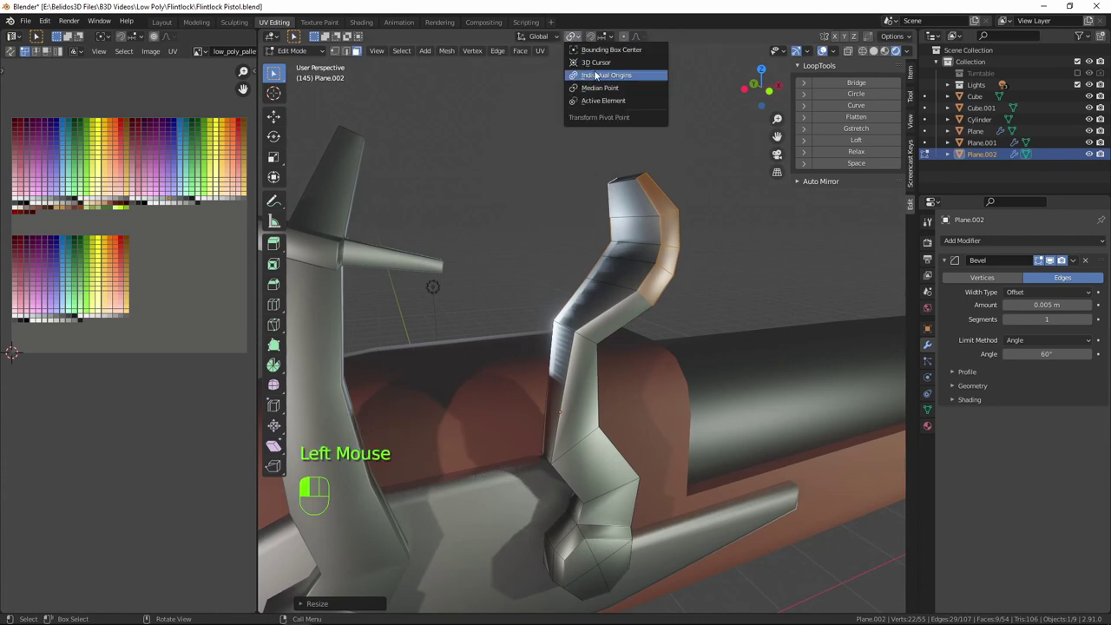
left_click(597, 75)
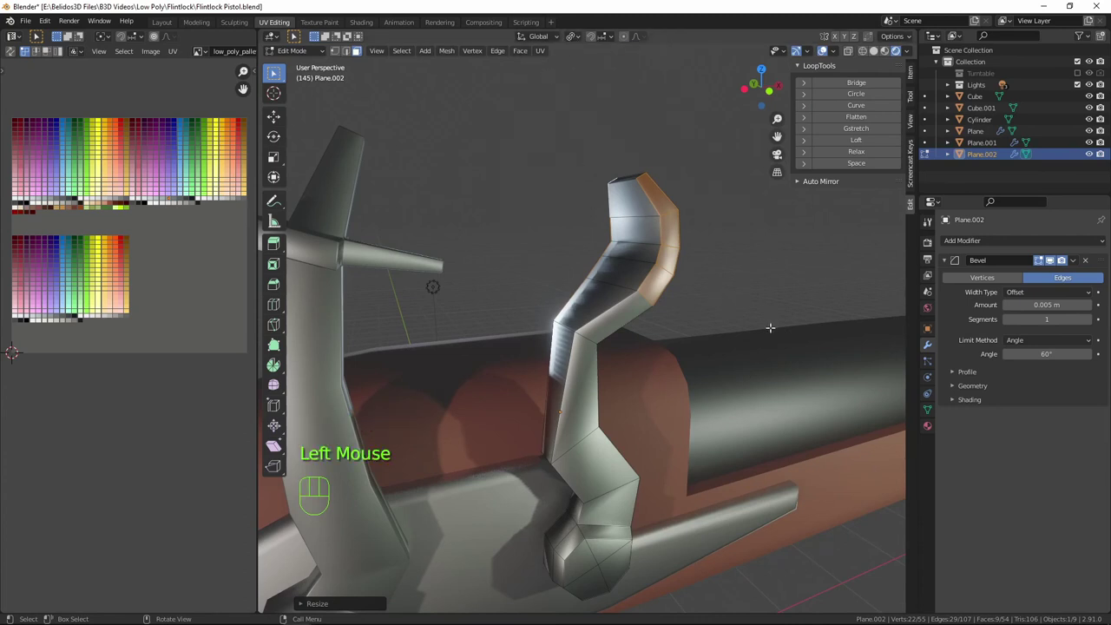
Try scaling the frizzen's side faces uniformly to about 0.77 around their individual origins.
key("s")
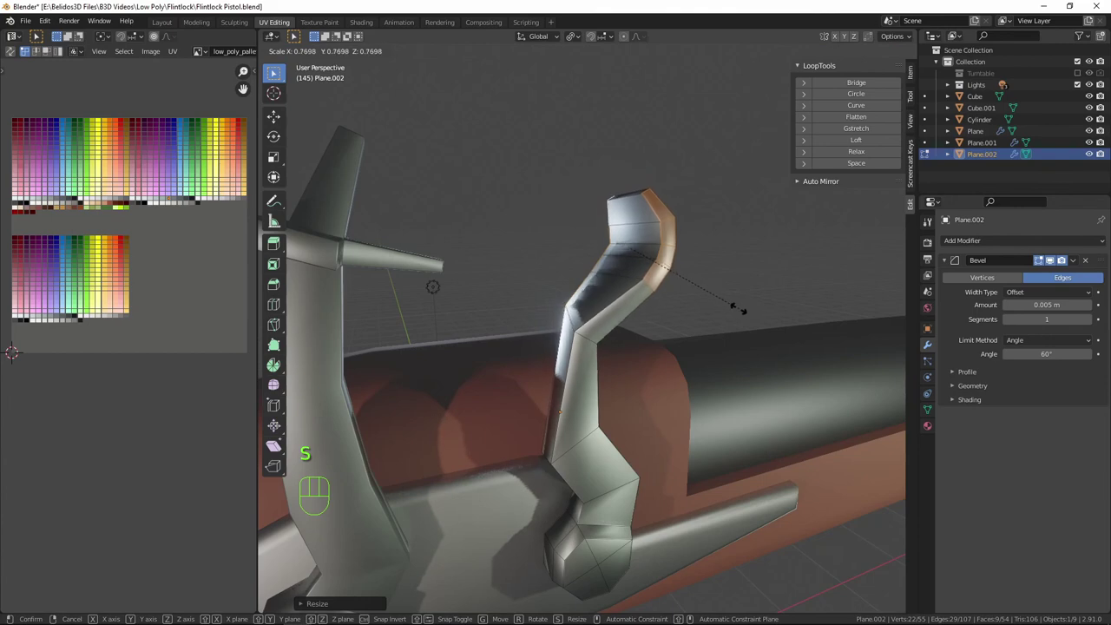
left_click(739, 309)
middle_click_drag(714, 307, 759, 301)
middle_click_drag(828, 304, 634, 299)
key("ctrl+z")
Scale the frizzen's side faces down to about 0.76 and narrow them further along X.
key("s")
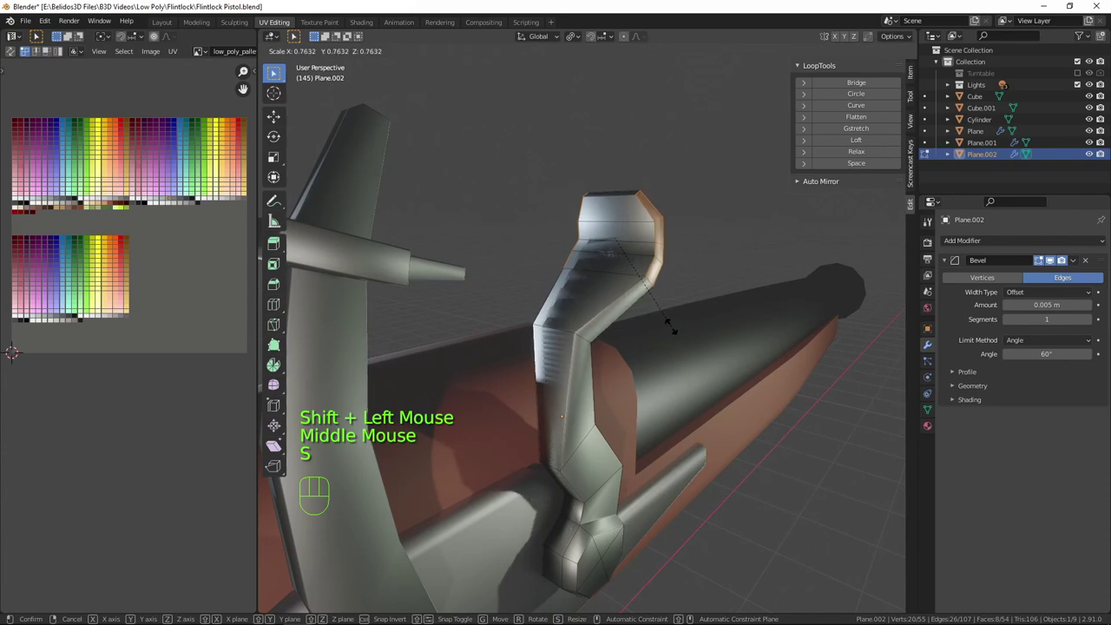
left_click(671, 326)
mouse_move(636, 352)
middle_mouse_down()
mouse_move(523, 342)
mouse_move(585, 381)
mouse_move(625, 367)
middle_mouse_up()
key("s")
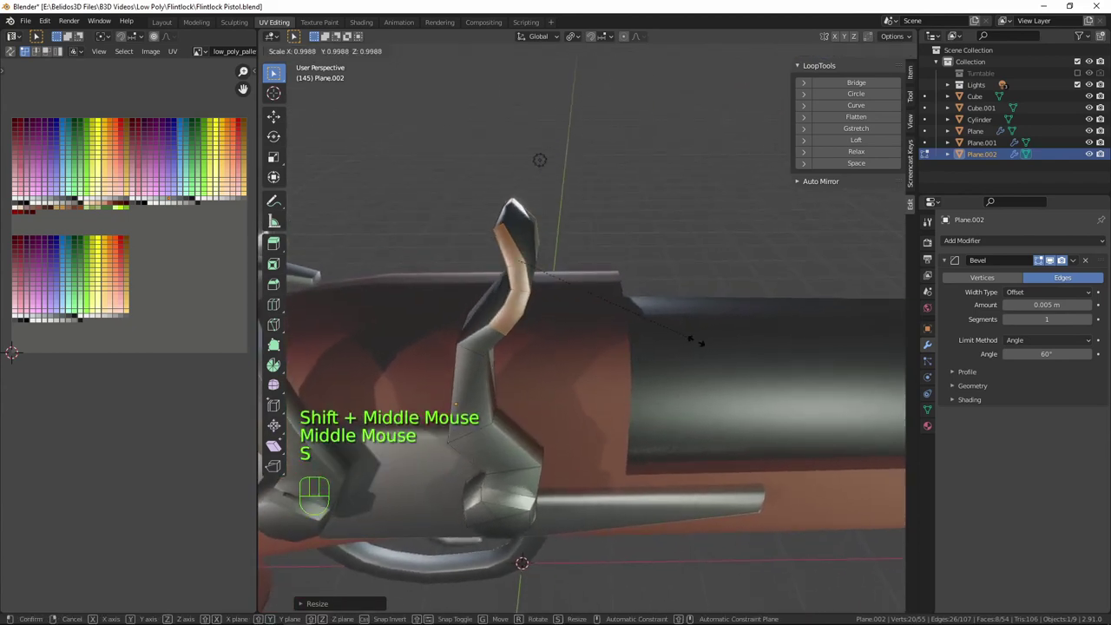
middle_click(693, 340)
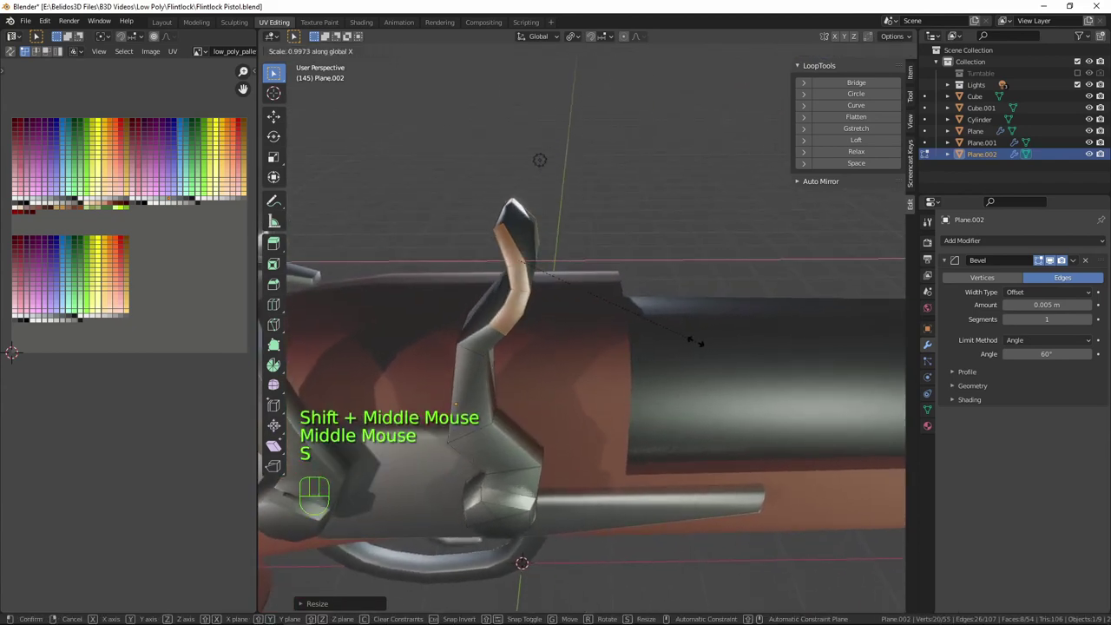
left_click(624, 319)
middle_click_drag(575, 355, 640, 313)
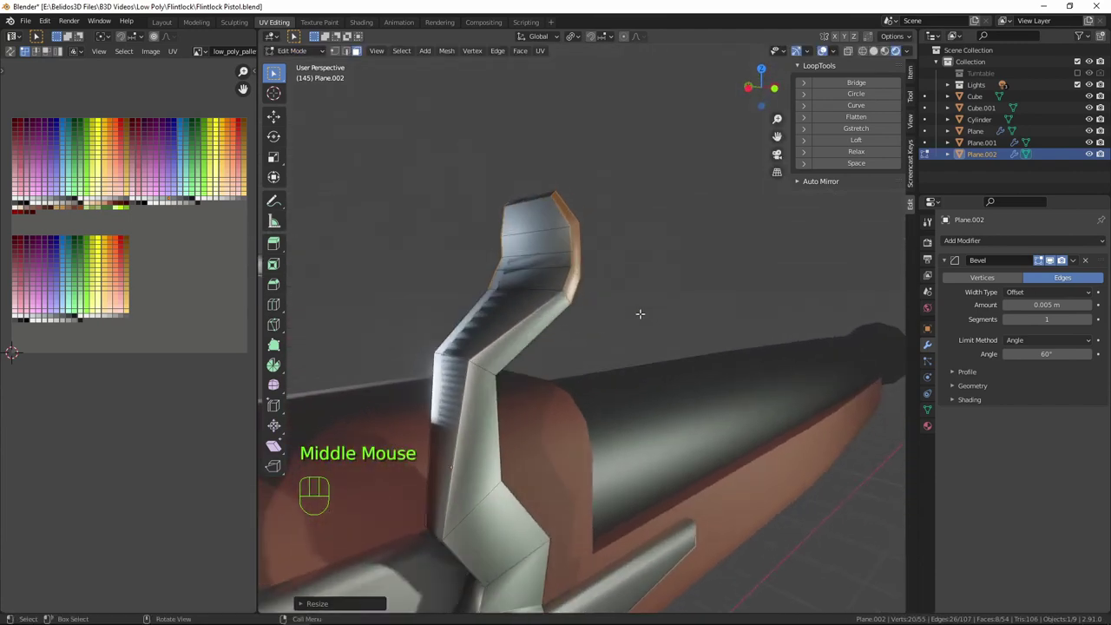
Deselect the faces, return to Object Mode, and inspect the widened frizzen beside the hammer.
key("a")
key("a")
key("a")
key("Tab")
scroll(607, 339, "down", 5)
key("a")
key("a")
key("a")
middle_click_drag(594, 360, 338, 332)
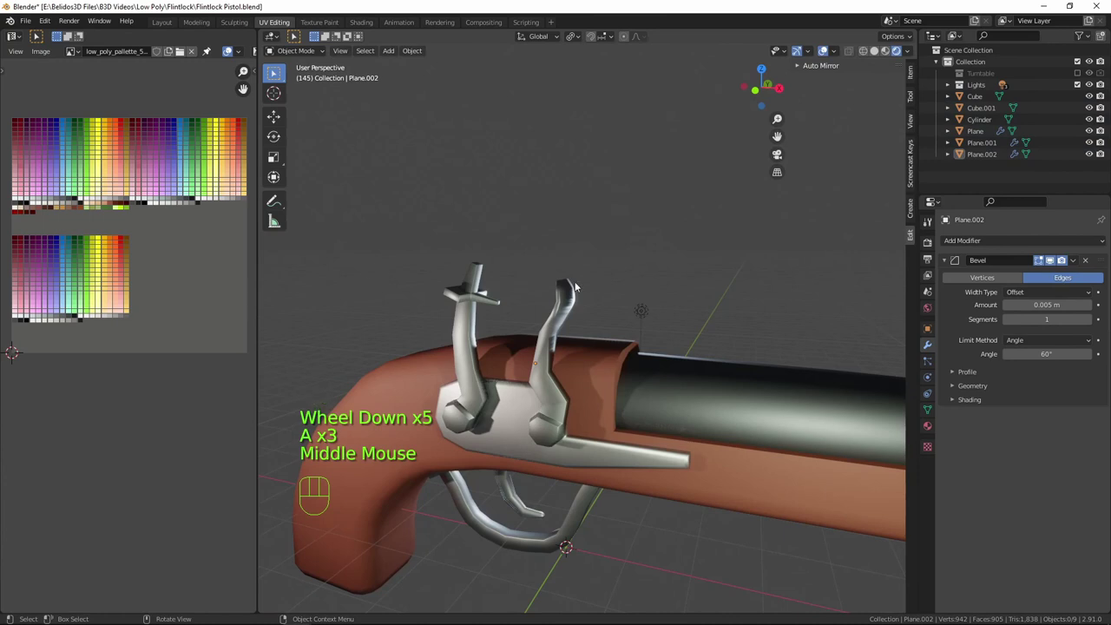
mouse_move(575, 286)
middle_mouse_down()
mouse_move(612, 287)
mouse_move(592, 282)
middle_mouse_up()
In front view, move the frizzen about 0.3 m toward the hammer, tilt it slightly toward the barrel, and shift it about 0.06 m forward.
key("KP_1")
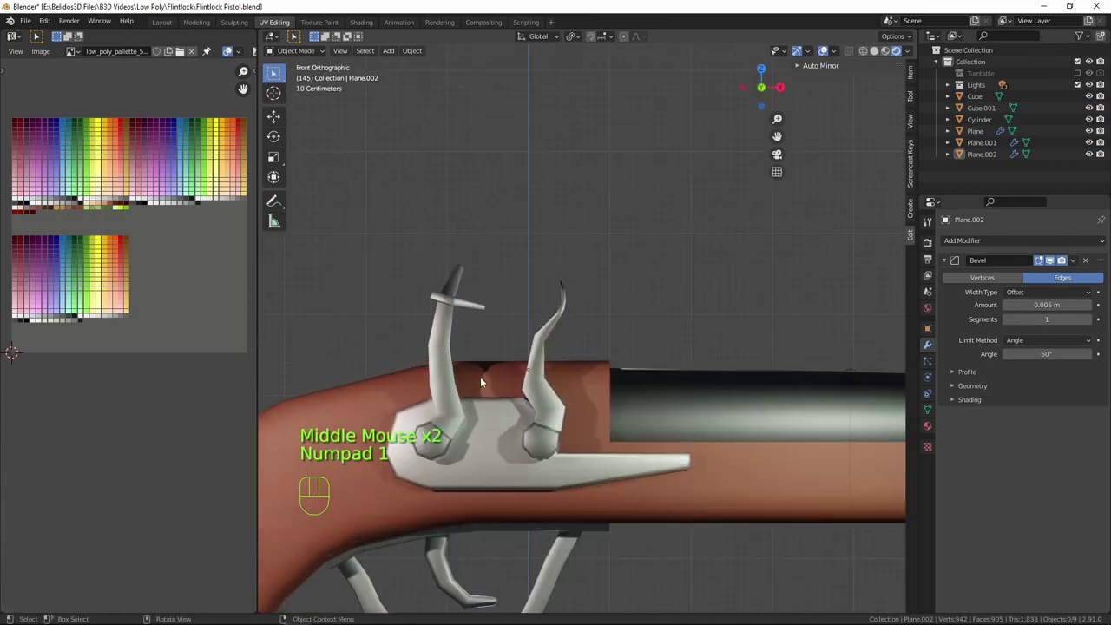
left_click(539, 418)
key("g")
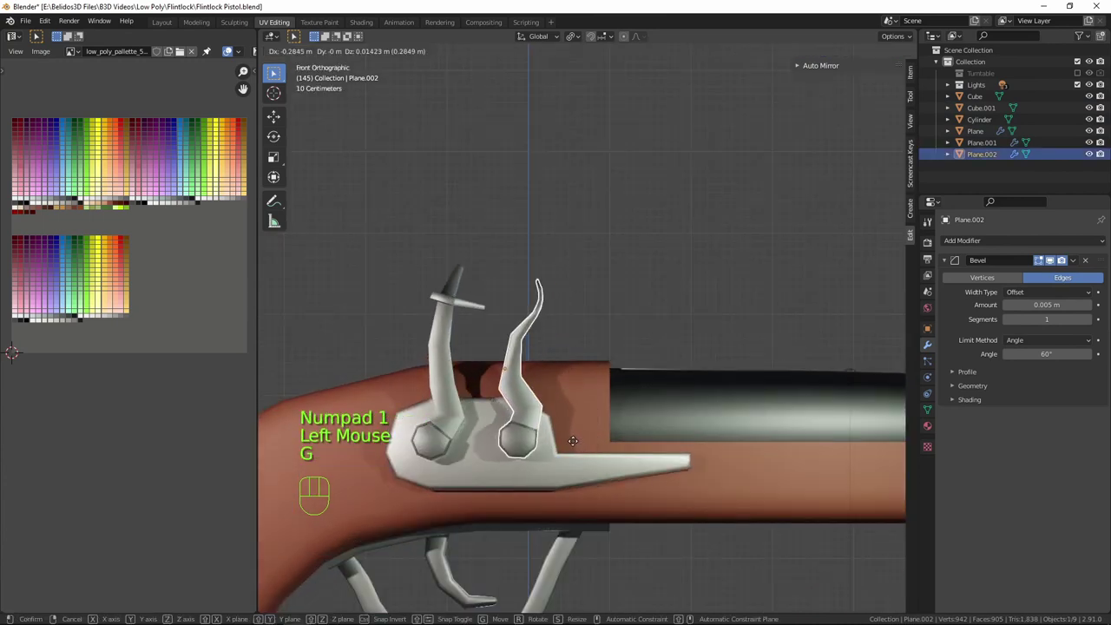
left_click(570, 445)
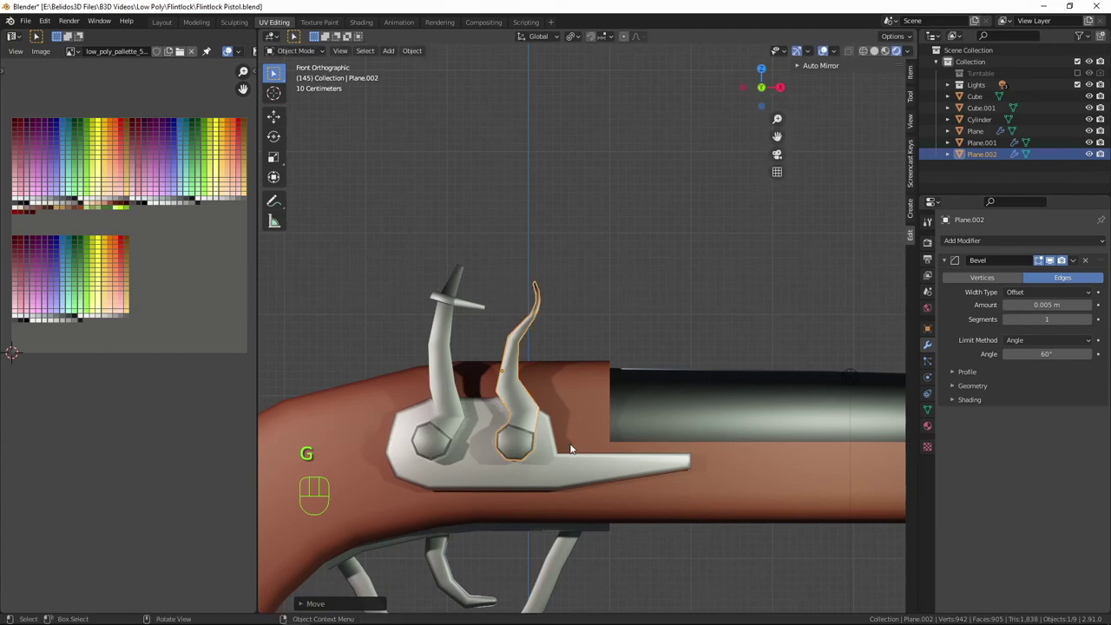
key("r")
left_click(674, 562)
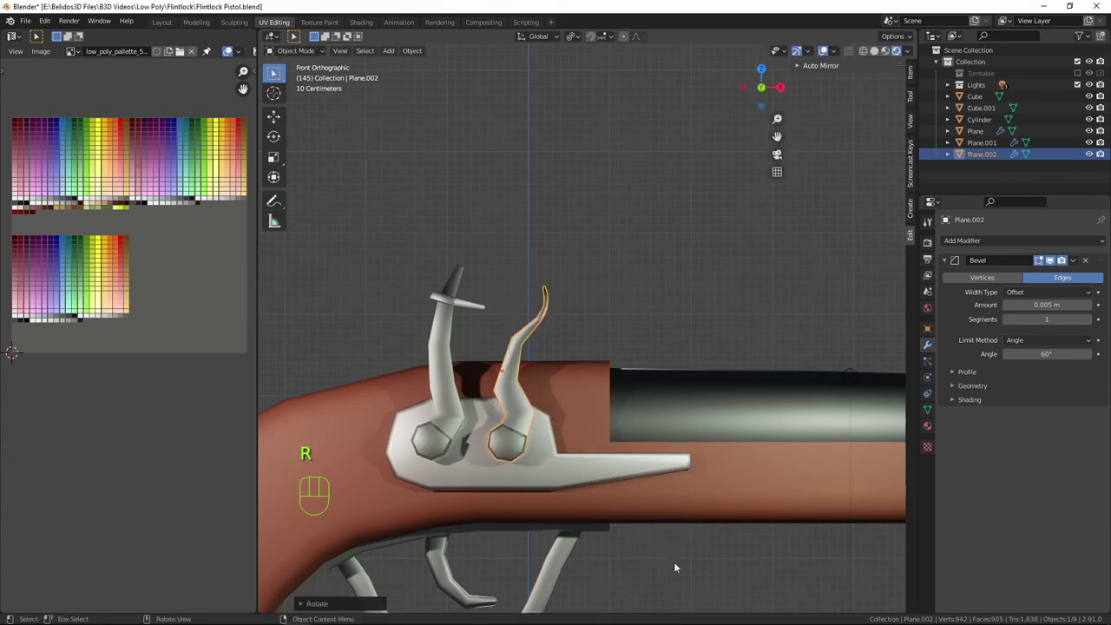
key("g")
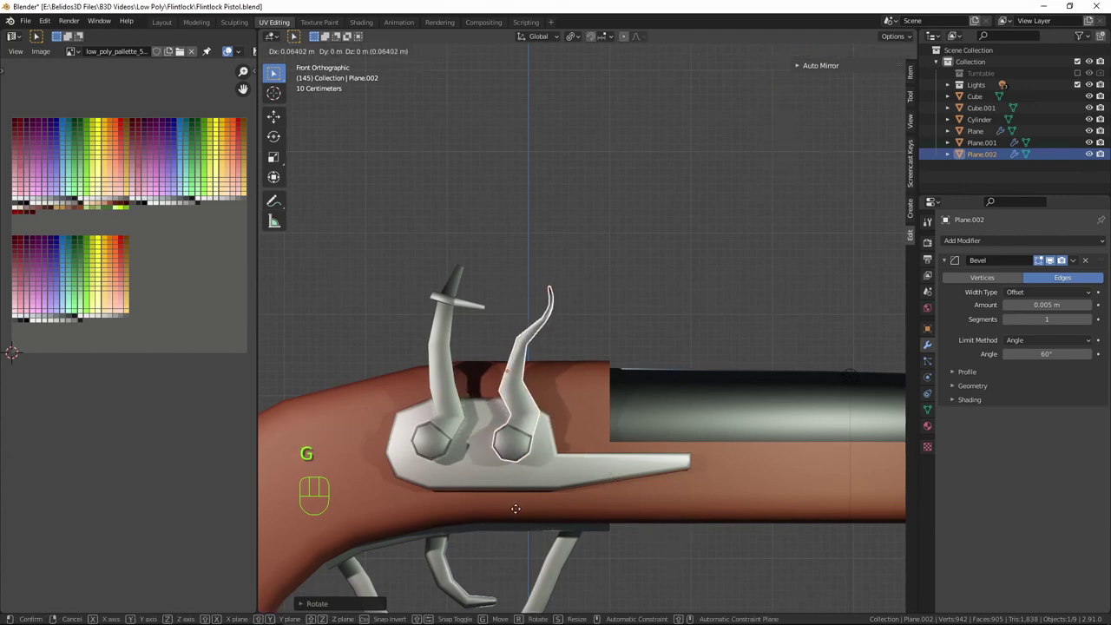
left_click(537, 466)
Select the frizzen's curved upper part through the mesh, lower it about 0.16 m and slightly back, and return to Object Mode.
key("Tab")
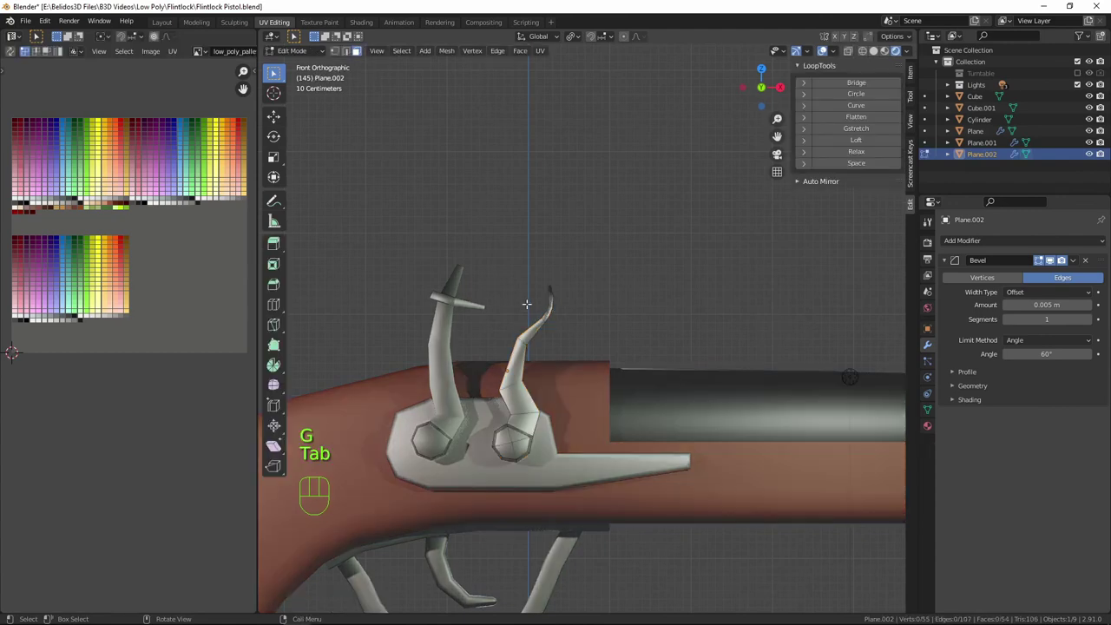
scroll(526, 312, "down", 1)
middle_click_drag(526, 312, 578, 337)
key("alt+z")
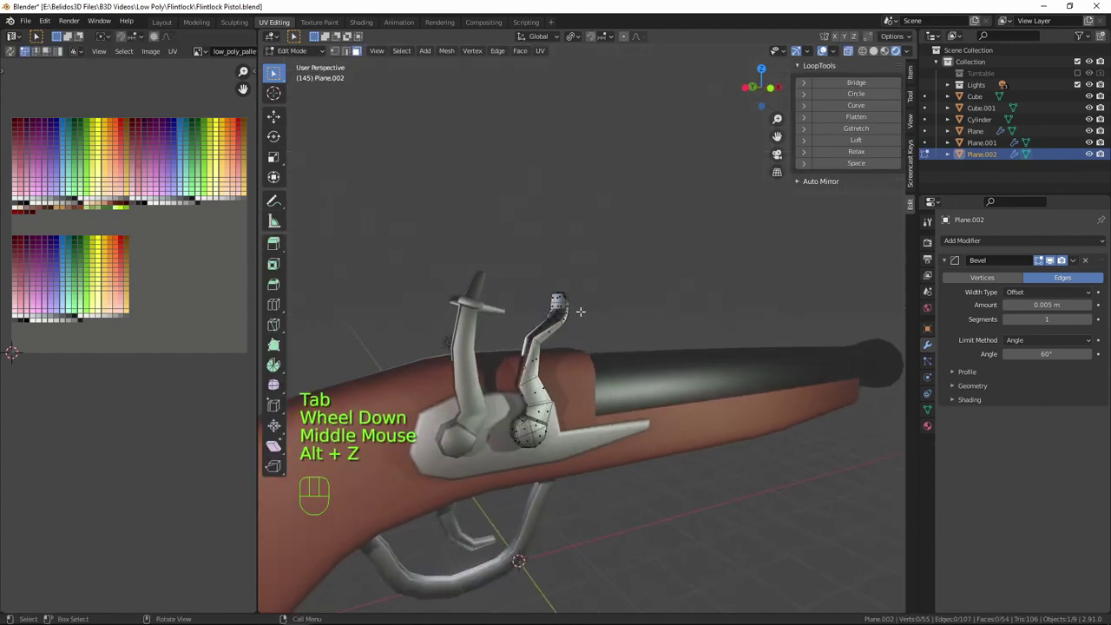
key("KP_1")
left_click_drag(519, 265, 583, 343)
key("g")
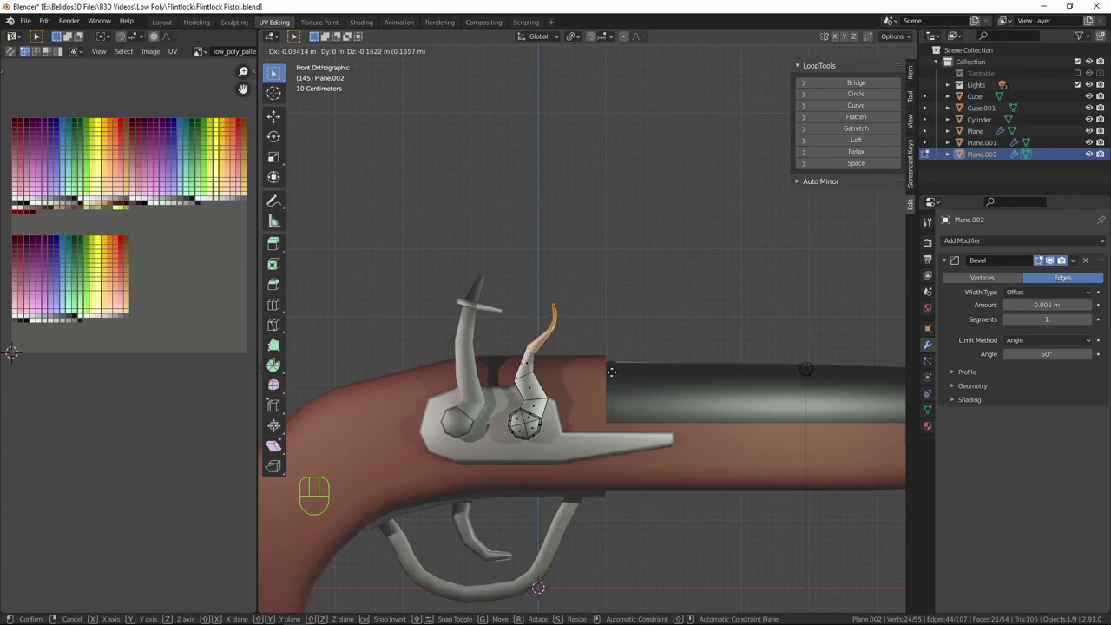
left_click(611, 371)
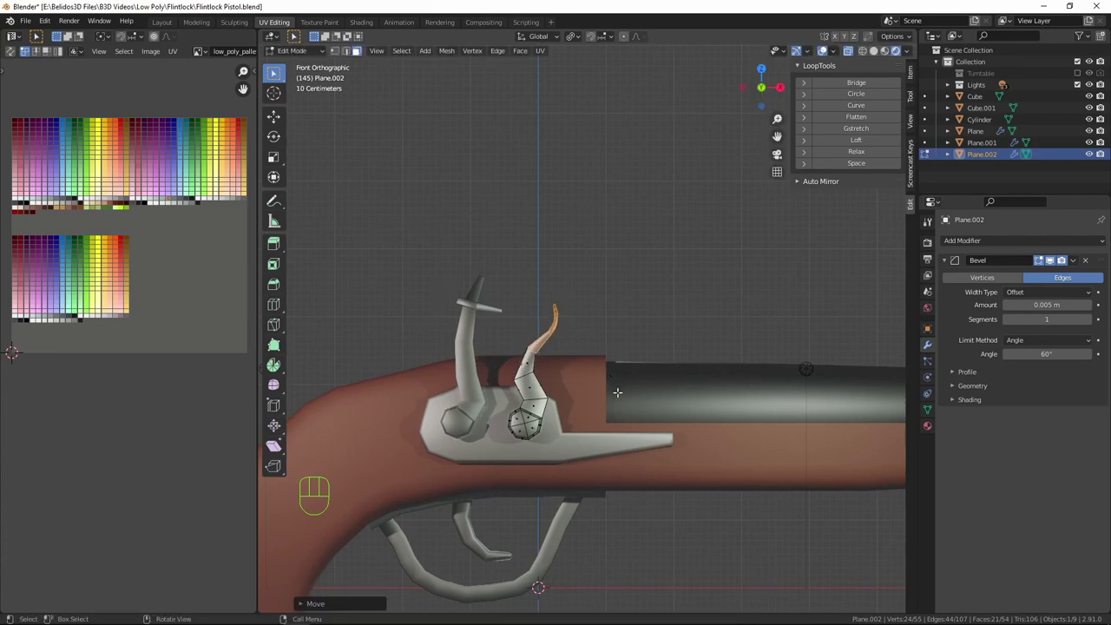
key("Tab")
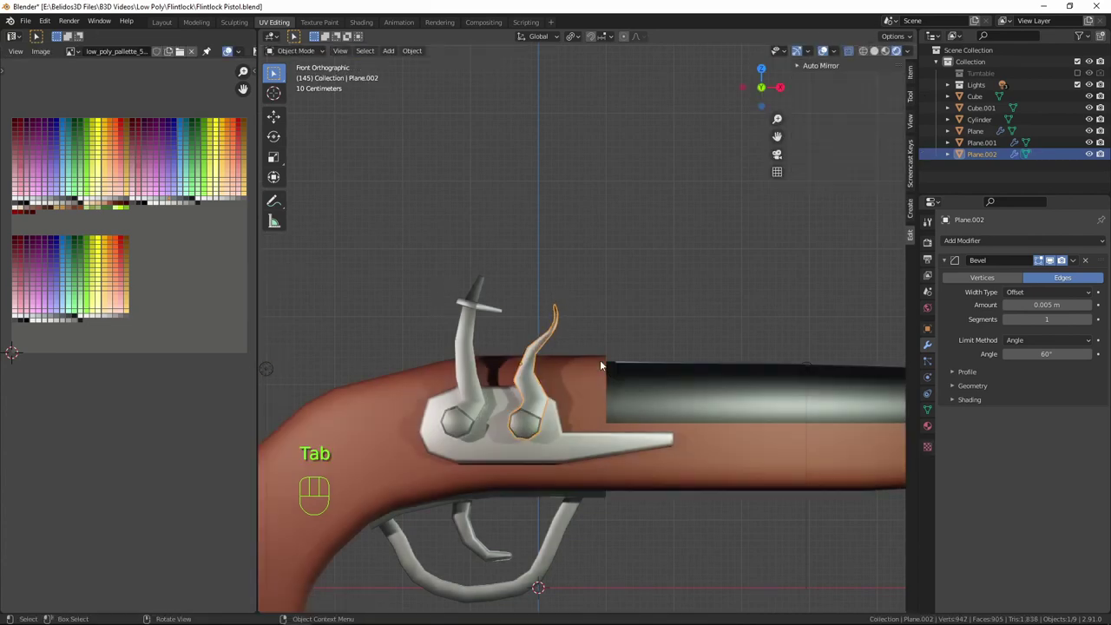
key("a")
key("a")
key("a")
middle_click_drag(594, 374, 642, 431)
Select the faces of the hammer's forward-pointing prong and move their UVs to a different swatch on the colour palette.
left_click(476, 312)
key("Tab")
middle_click_drag(476, 311, 582, 447)
scroll(466, 354, "up", 4)
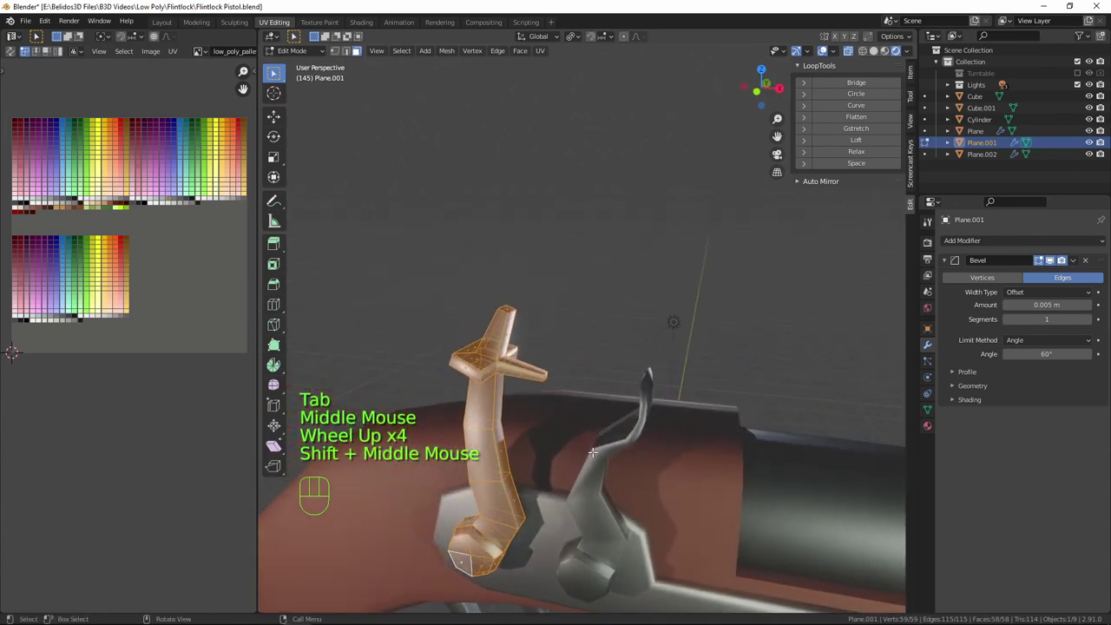
key("alt+z")
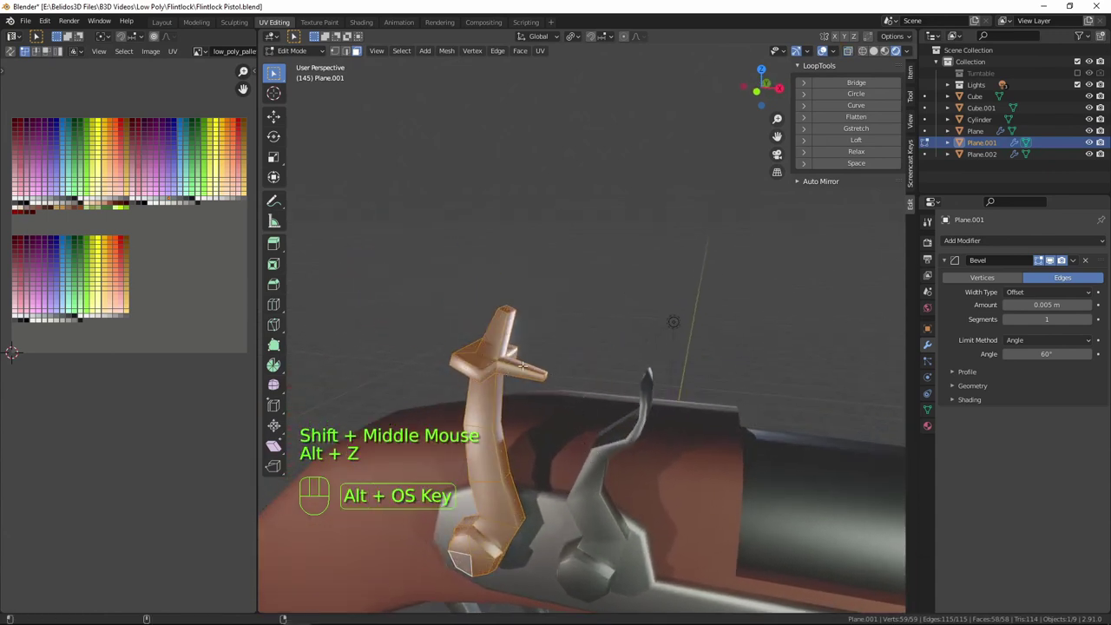
left_click(548, 399, "alt")
scroll(548, 398, "down", 1)
middle_click_drag(548, 399, 568, 364)
scroll(567, 365, "up", 1)
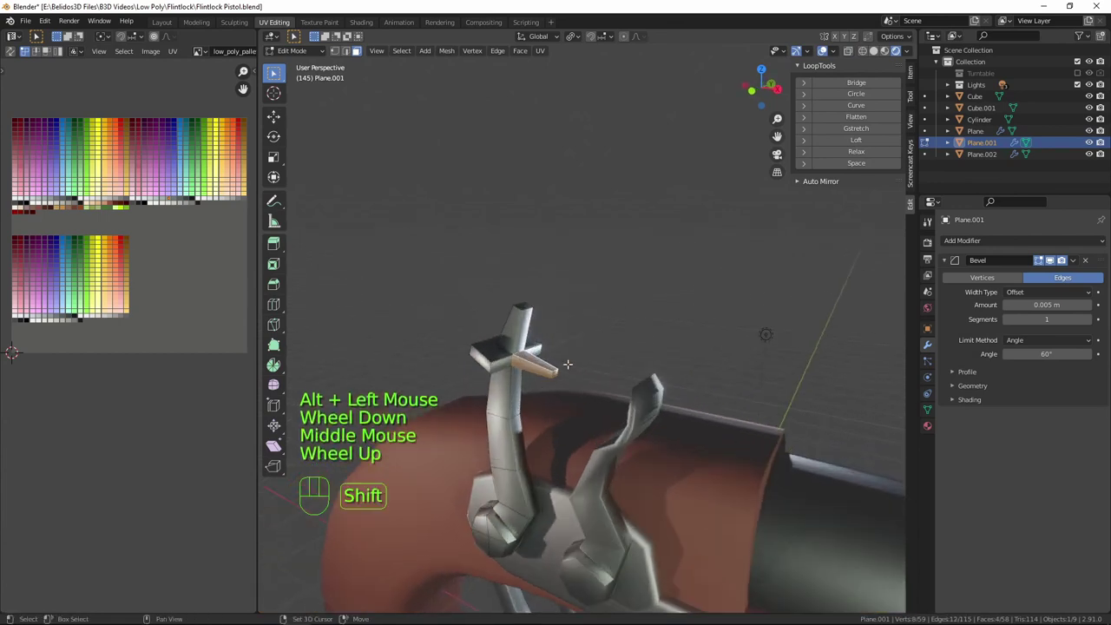
left_click(554, 371, "shift")
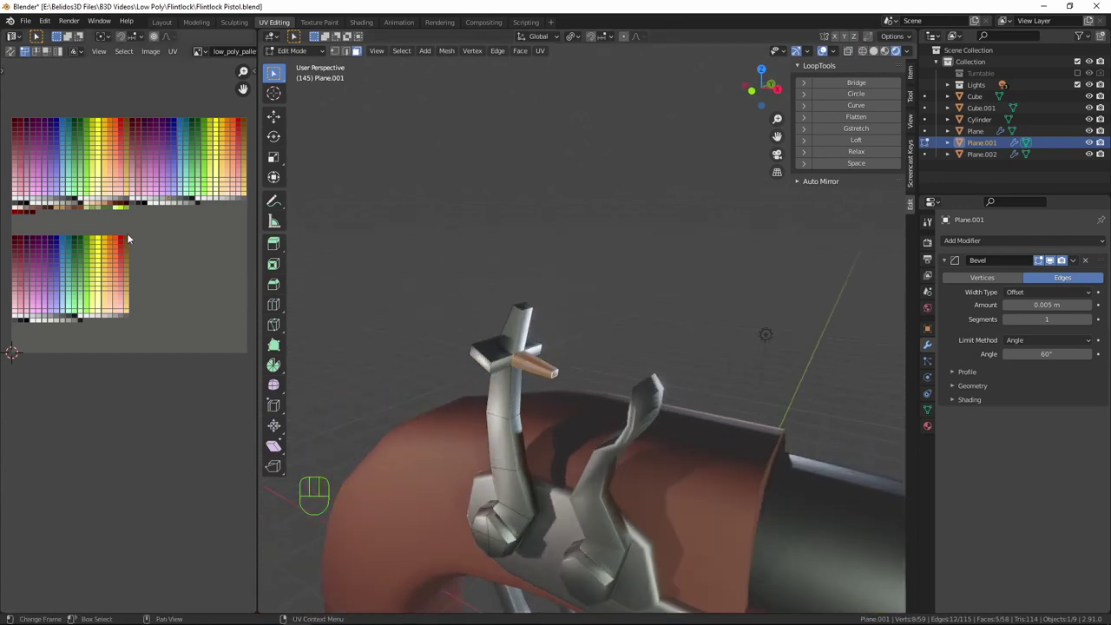
key("g")
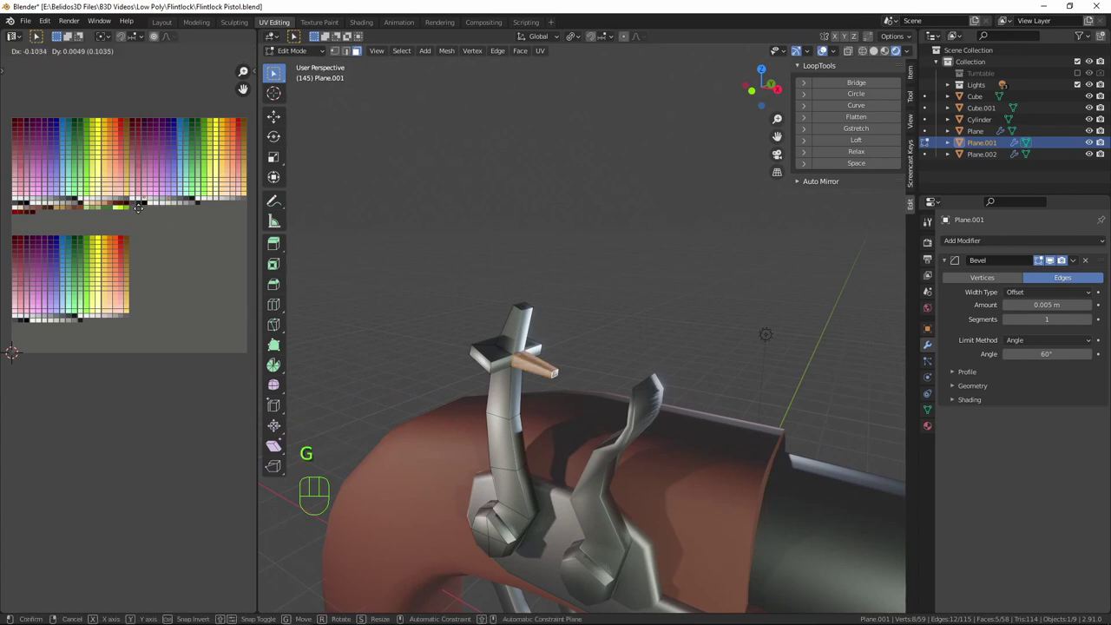
key("Tab")
Deselect everything and examine the whole pistol with its finished lock parts.
scroll(527, 273, "down", 4)
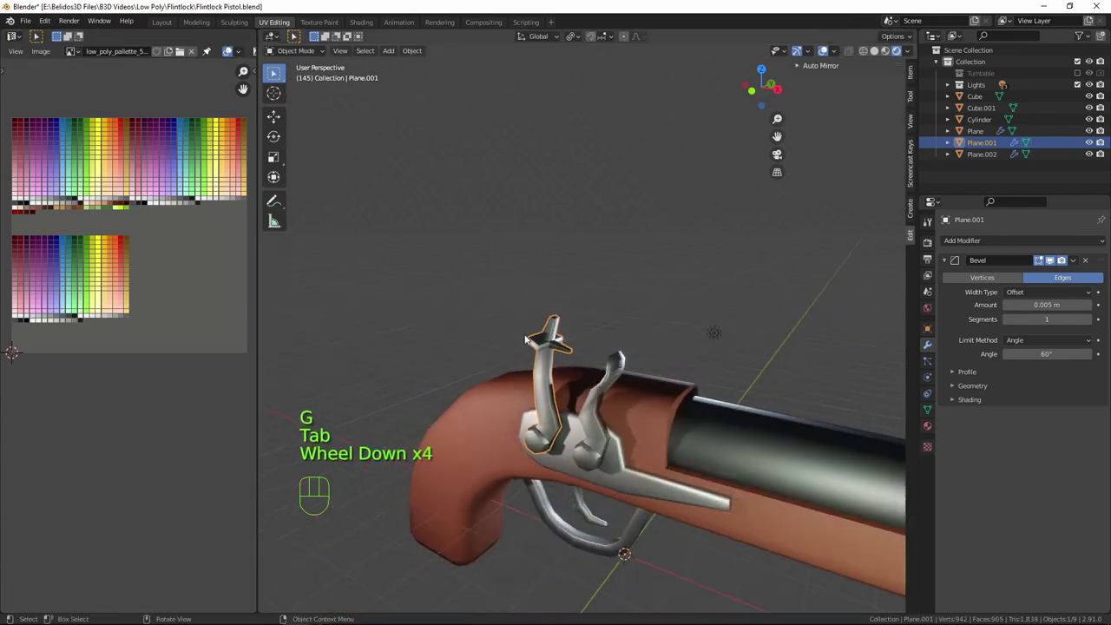
key("a")
key("a")
key("a")
middle_click_drag(555, 321, 686, 352)
scroll(697, 347, "down", 1)
scroll(697, 348, "down", 4)
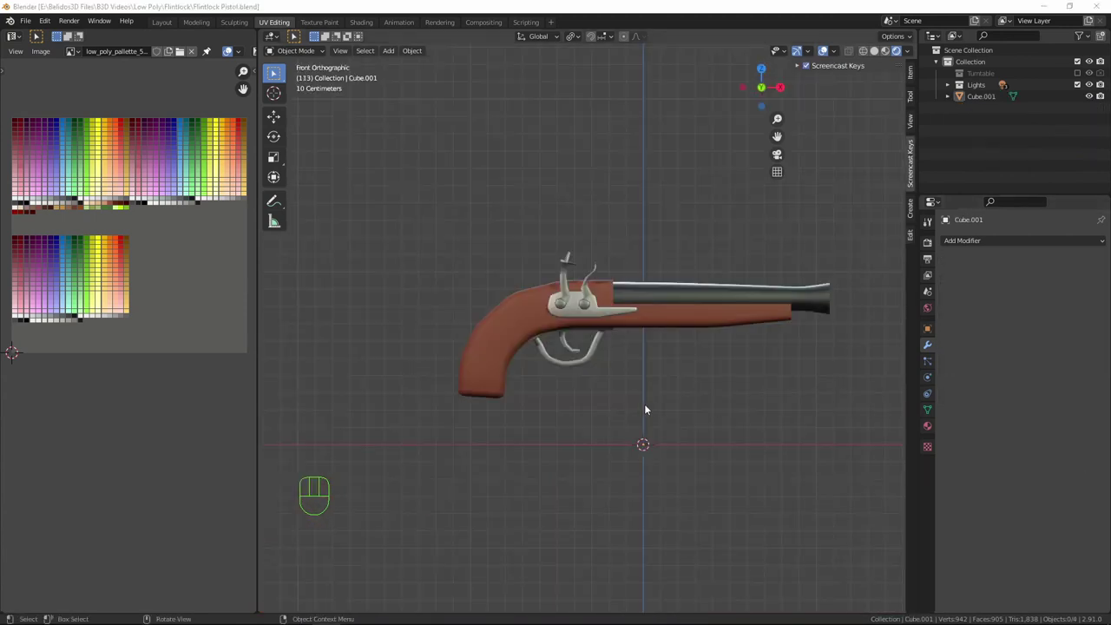
In Edit Mode, select the face loop around the middle of the wooden grip and scale it along Y to about 0.8.
left_click(505, 326)
scroll(573, 357, "down", 1)
middle_click_drag(573, 358, 584, 331)
scroll(626, 380, "up", 3)
key("Tab")
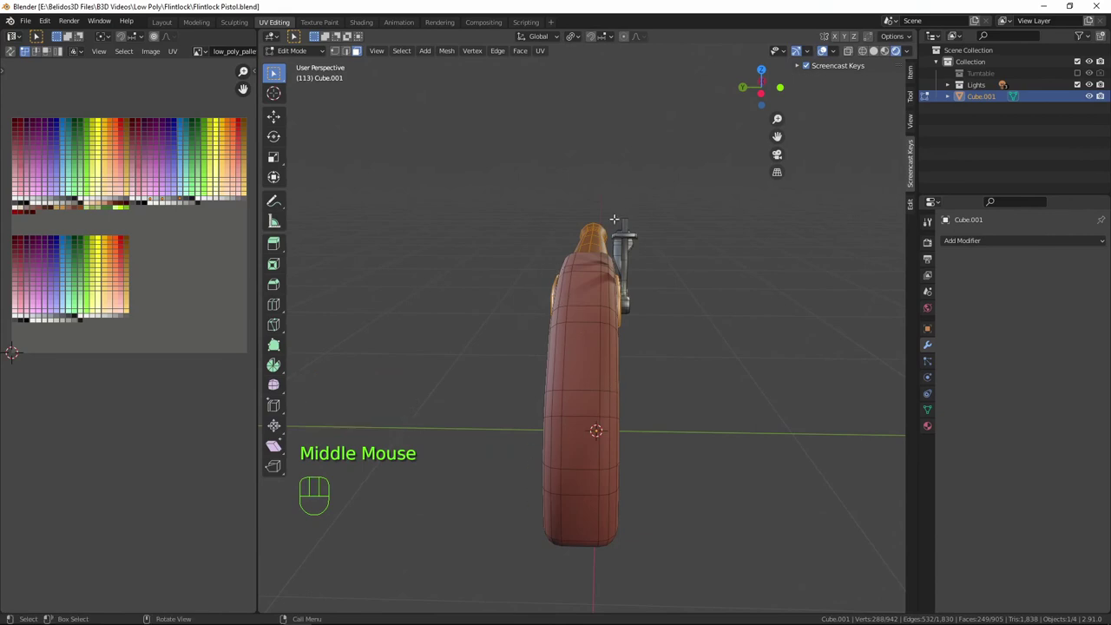
mouse_move(599, 373)
middle_mouse_down()
mouse_move(645, 390)
mouse_move(632, 355)
mouse_move(566, 326)
mouse_move(584, 370)
middle_mouse_up()
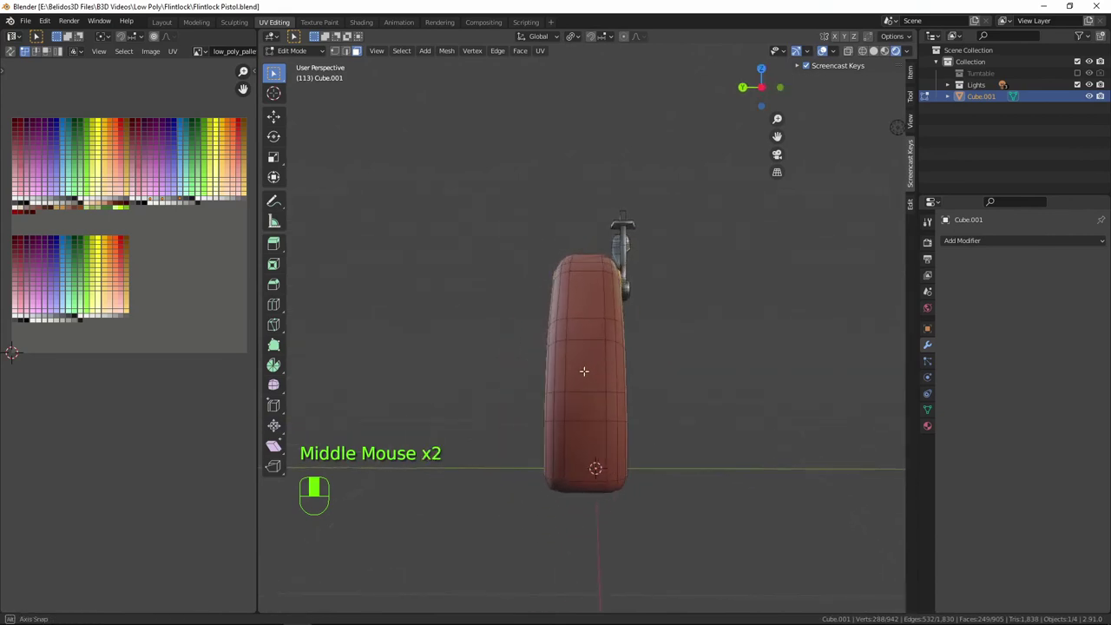
middle_click_drag(642, 339, 624, 354)
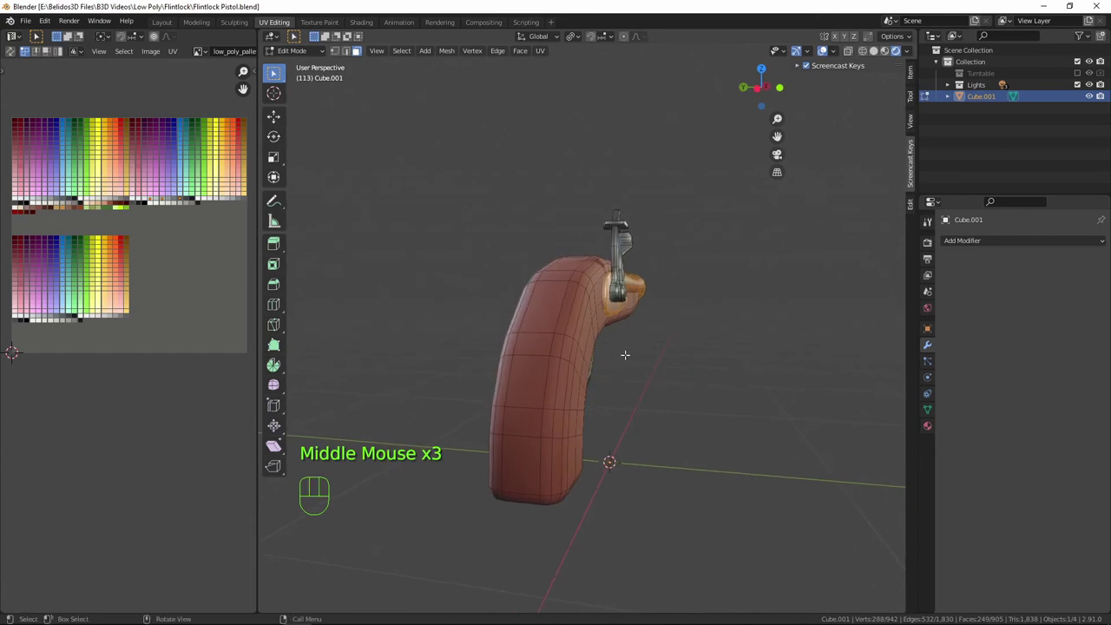
key("3")
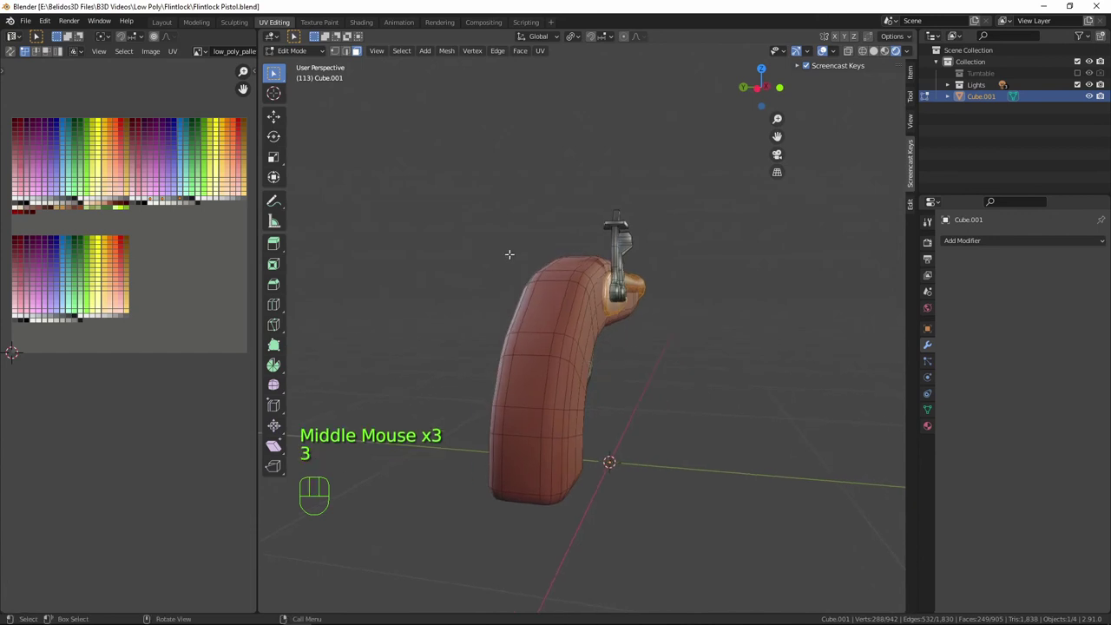
left_click(563, 346, "alt")
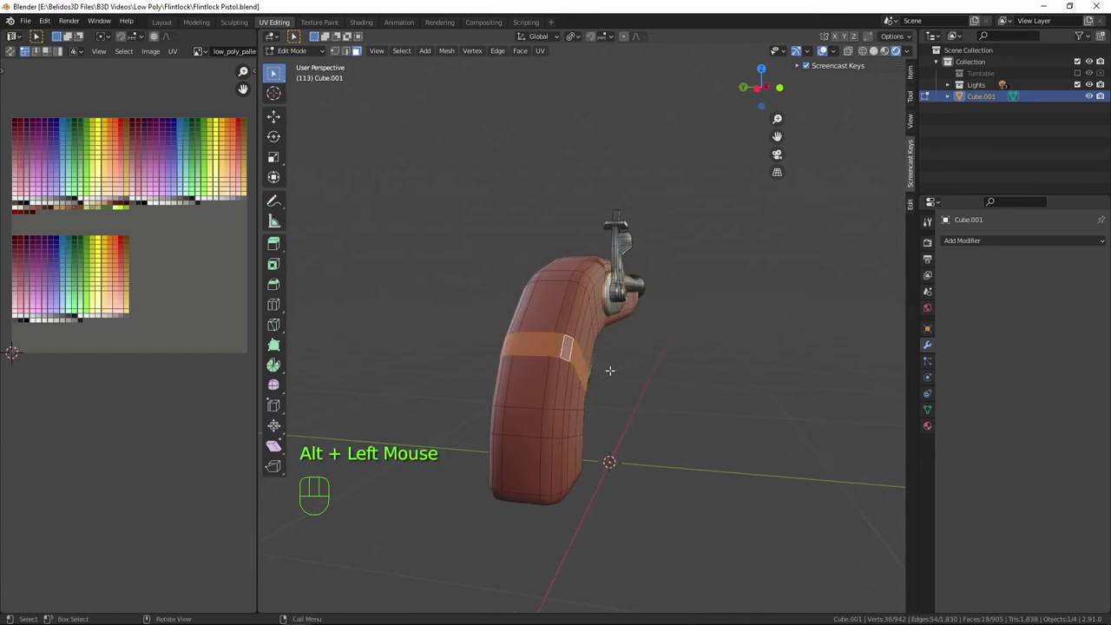
middle_click_drag(609, 371, 642, 389)
key("s")
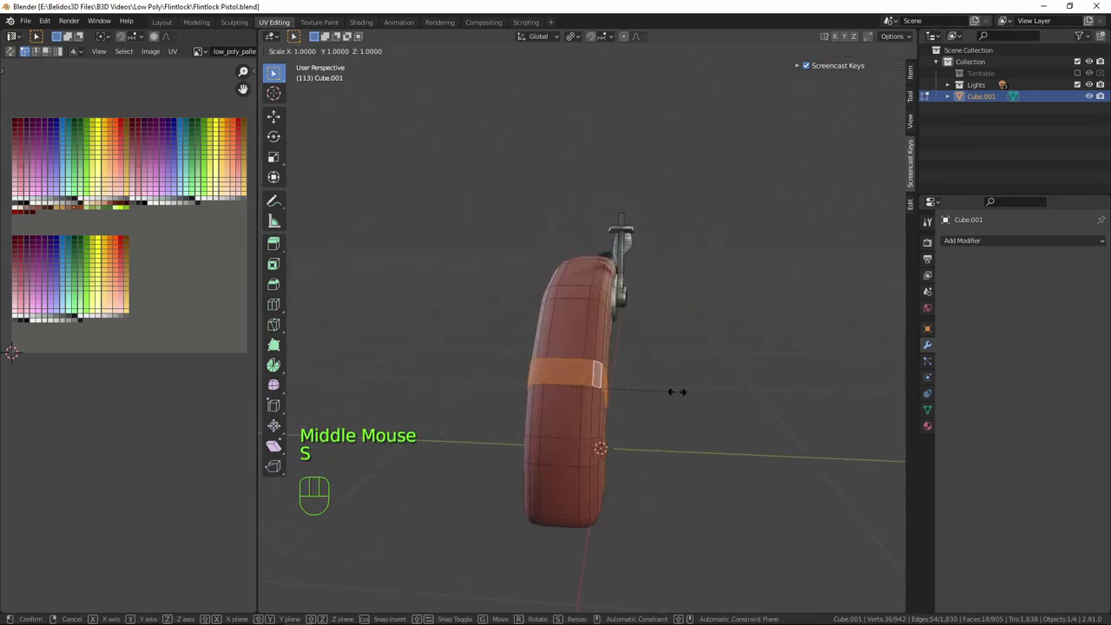
key("y")
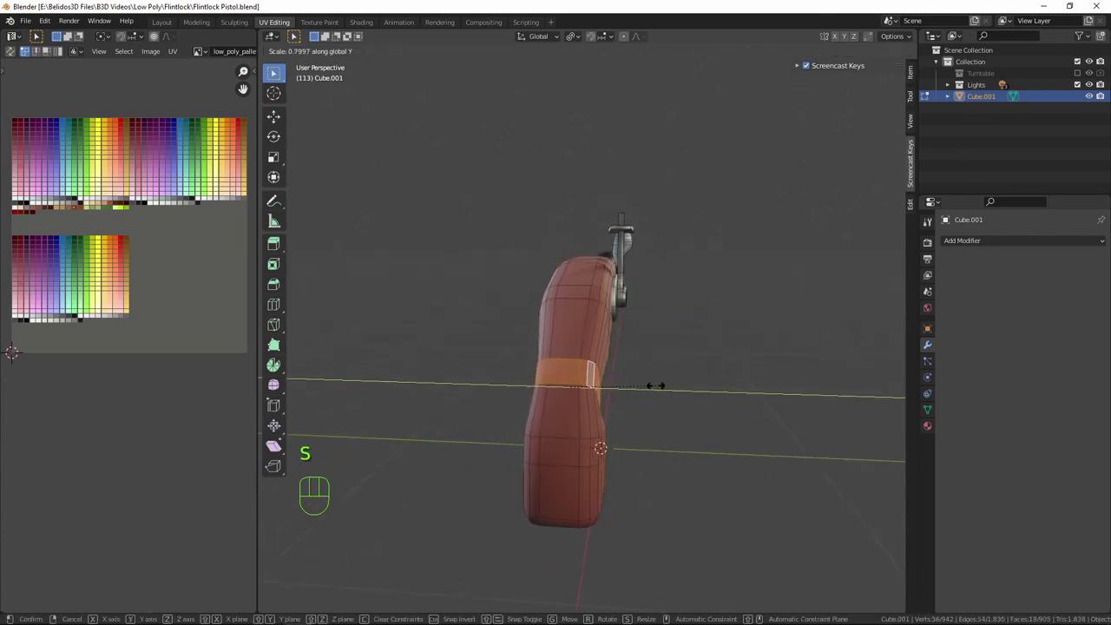
left_click(655, 385)
Select the face loop around the lower grip, narrow it along Y to follow the waist above, and fine-tune with a slight Y scale of about 1.01.
left_click(579, 447, "alt")
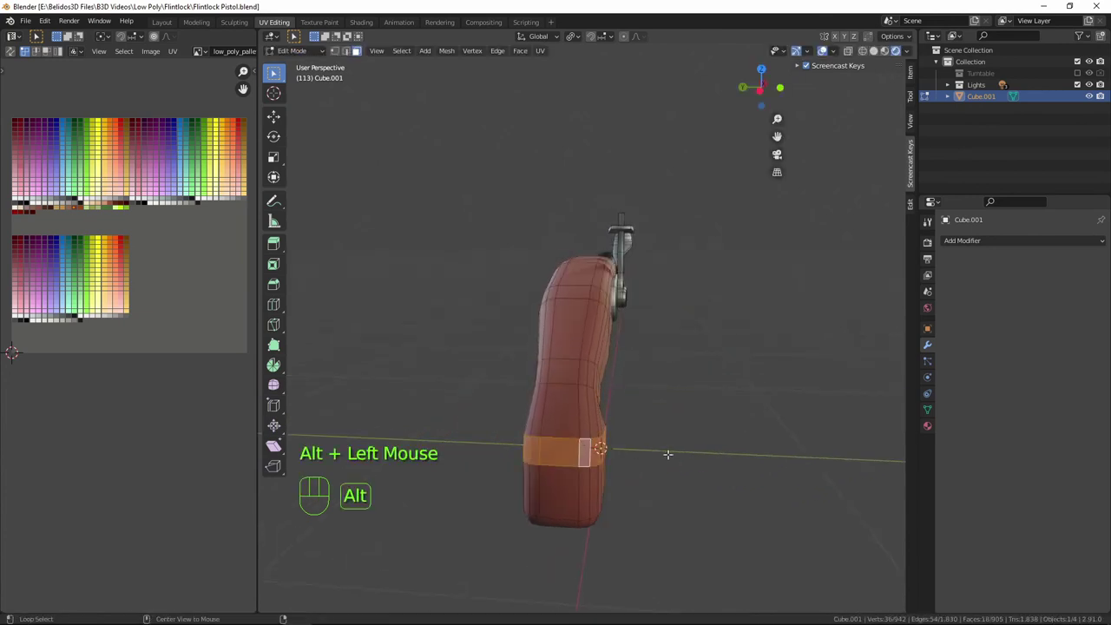
key("s")
key("y")
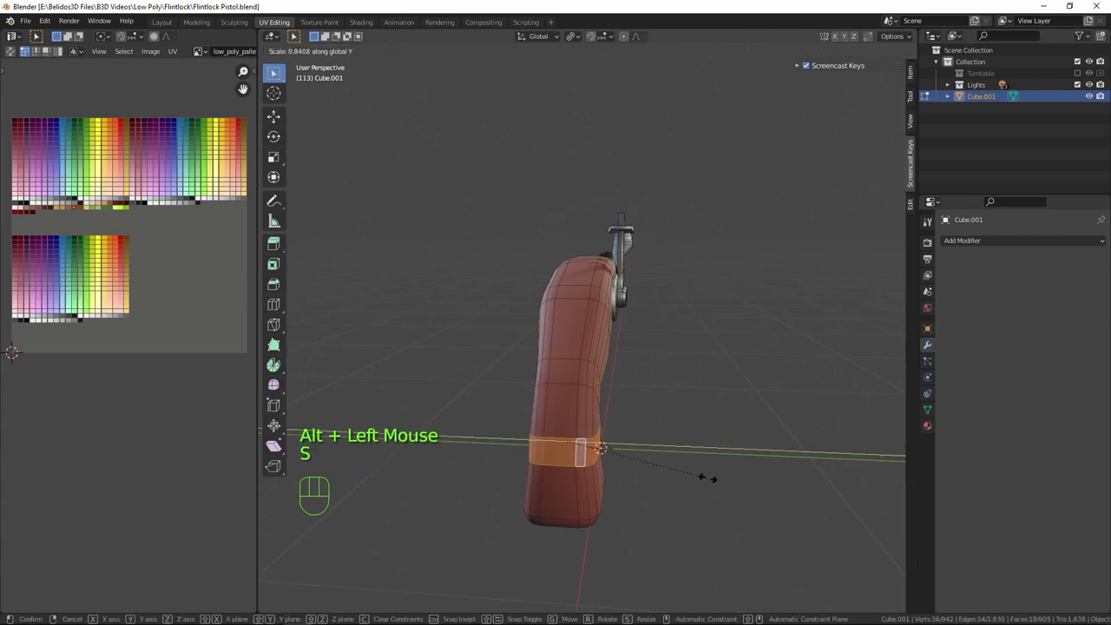
left_click(690, 476)
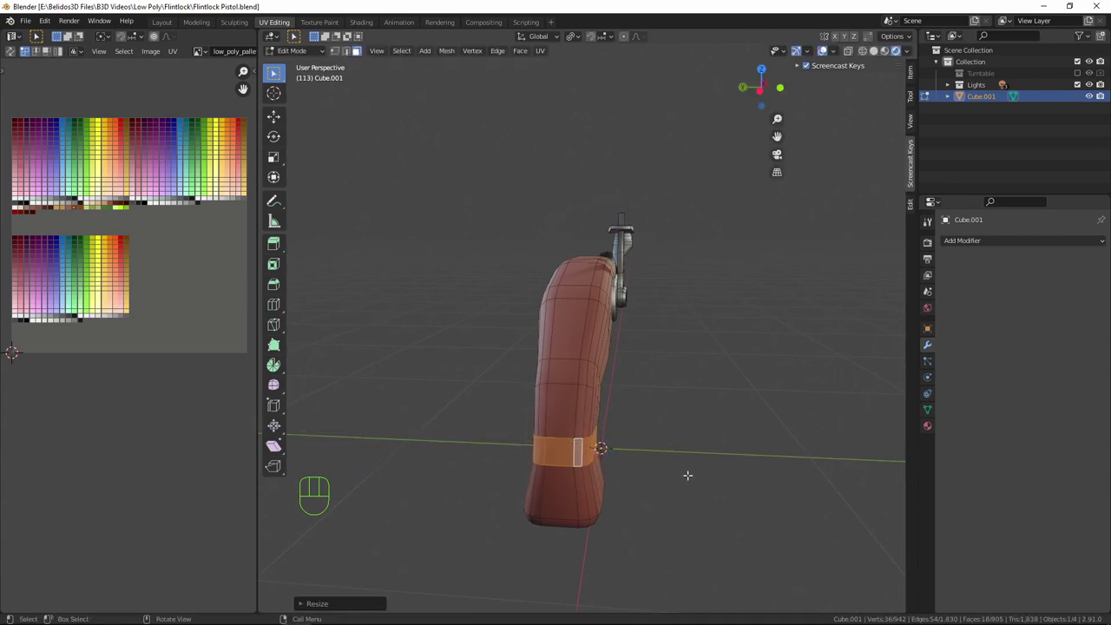
key("s")
key("y")
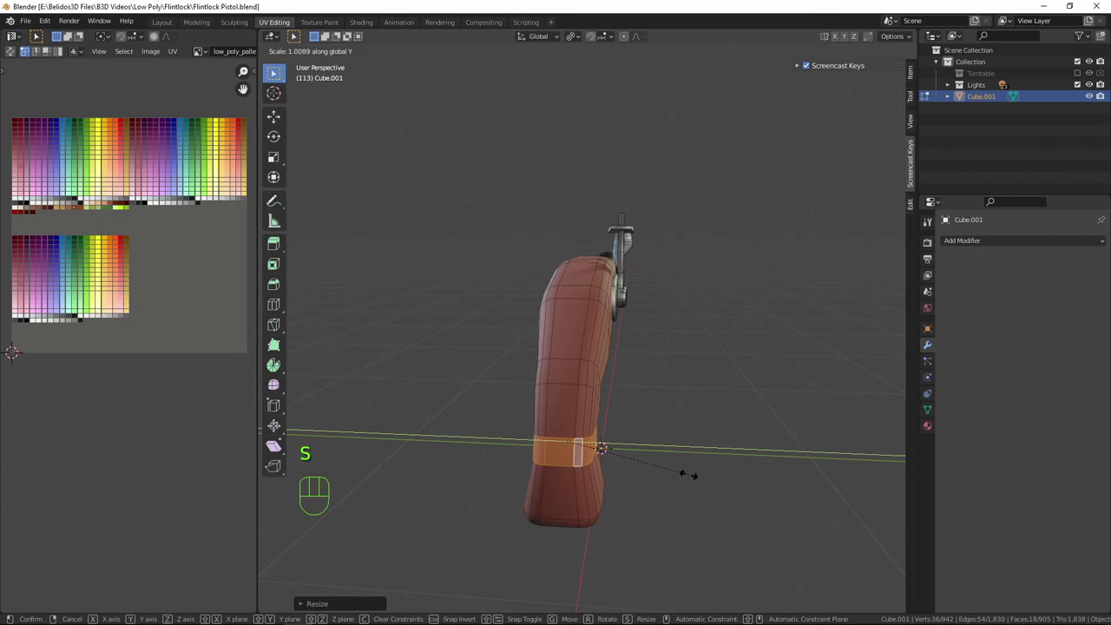
left_click(691, 475)
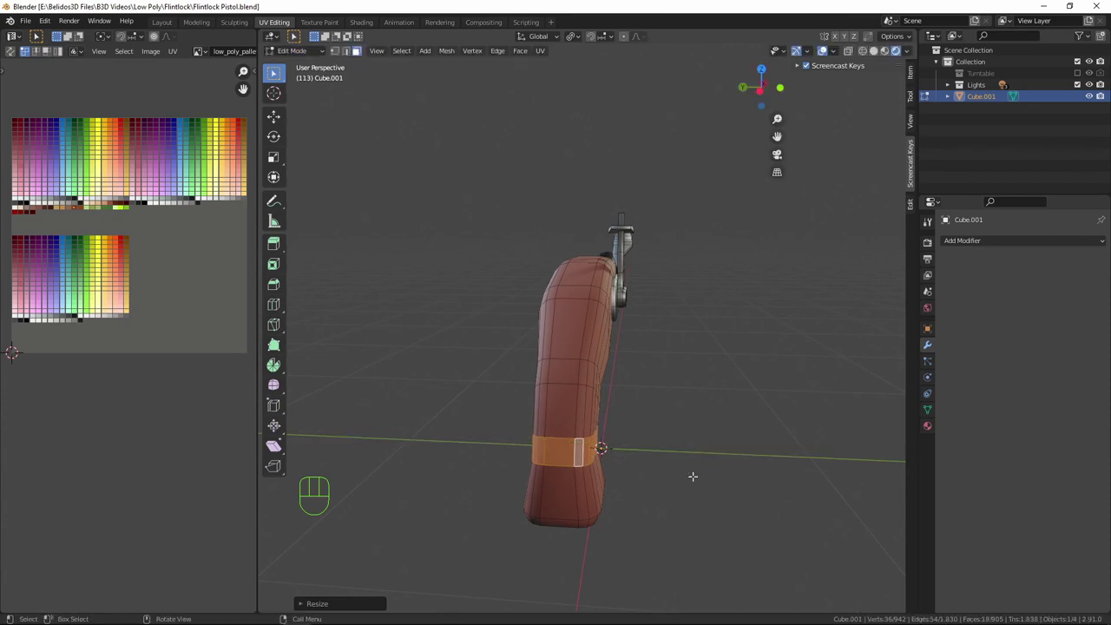
Return to Object Mode and examine the reshaped grip, ending on the whole pistol in front view.
key("Tab")
scroll(687, 477, "down", 1)
mouse_move(687, 477)
middle_mouse_down()
mouse_move(648, 453)
mouse_move(549, 465)
mouse_move(693, 491)
mouse_move(686, 484)
middle_mouse_up()
middle_click_drag(595, 363, 692, 403)
key("KP_1")
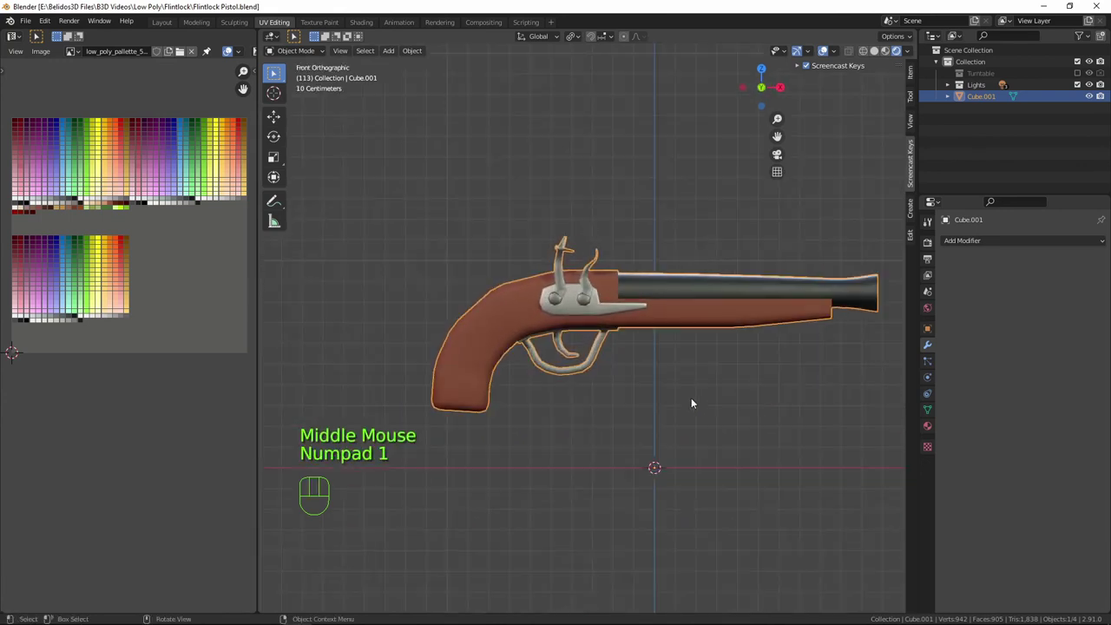